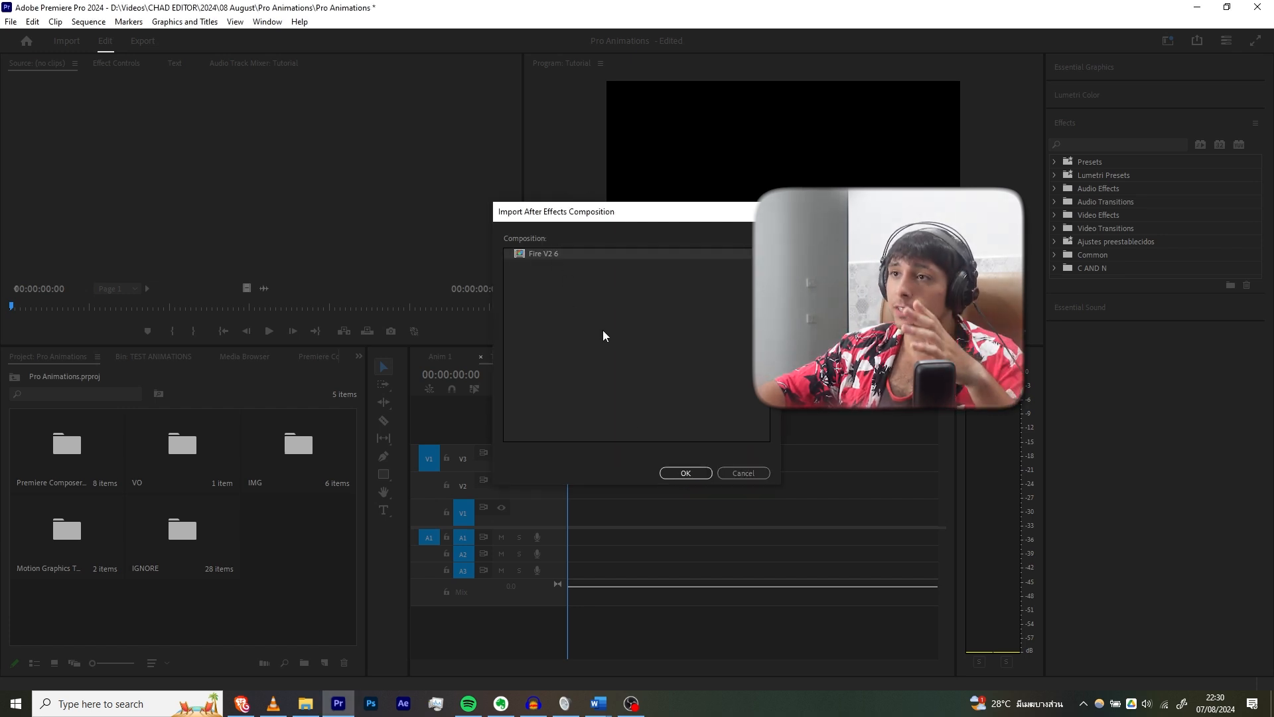
# Import the Fire V2 6 After Effects composition and the entire Pro Animations project.
pyautogui.click(567, 252)
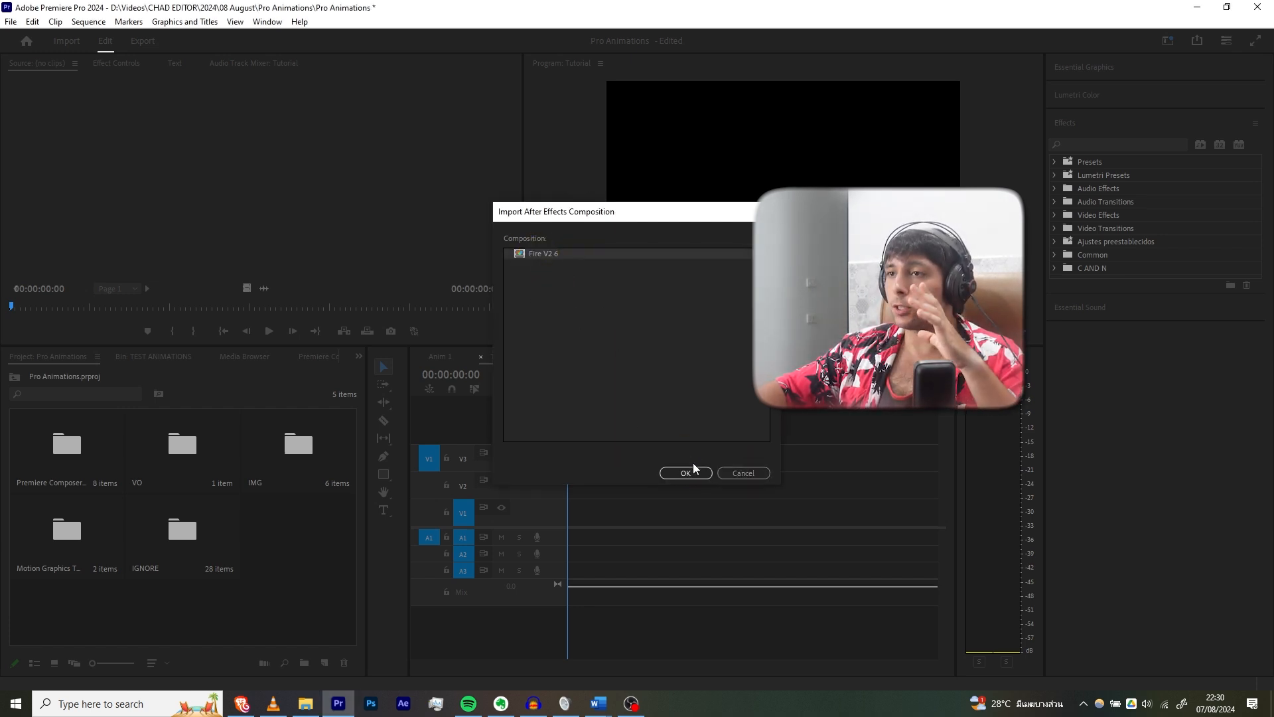
pyautogui.click(685, 472)
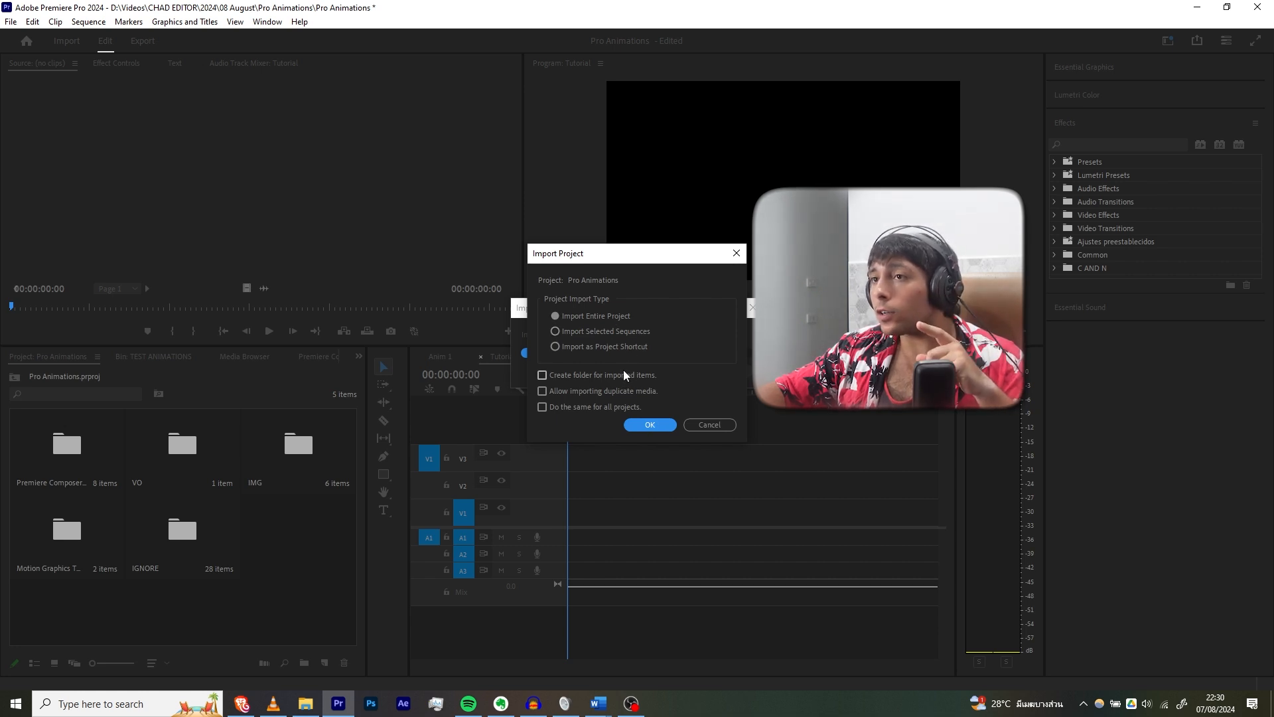
pyautogui.click(642, 419)
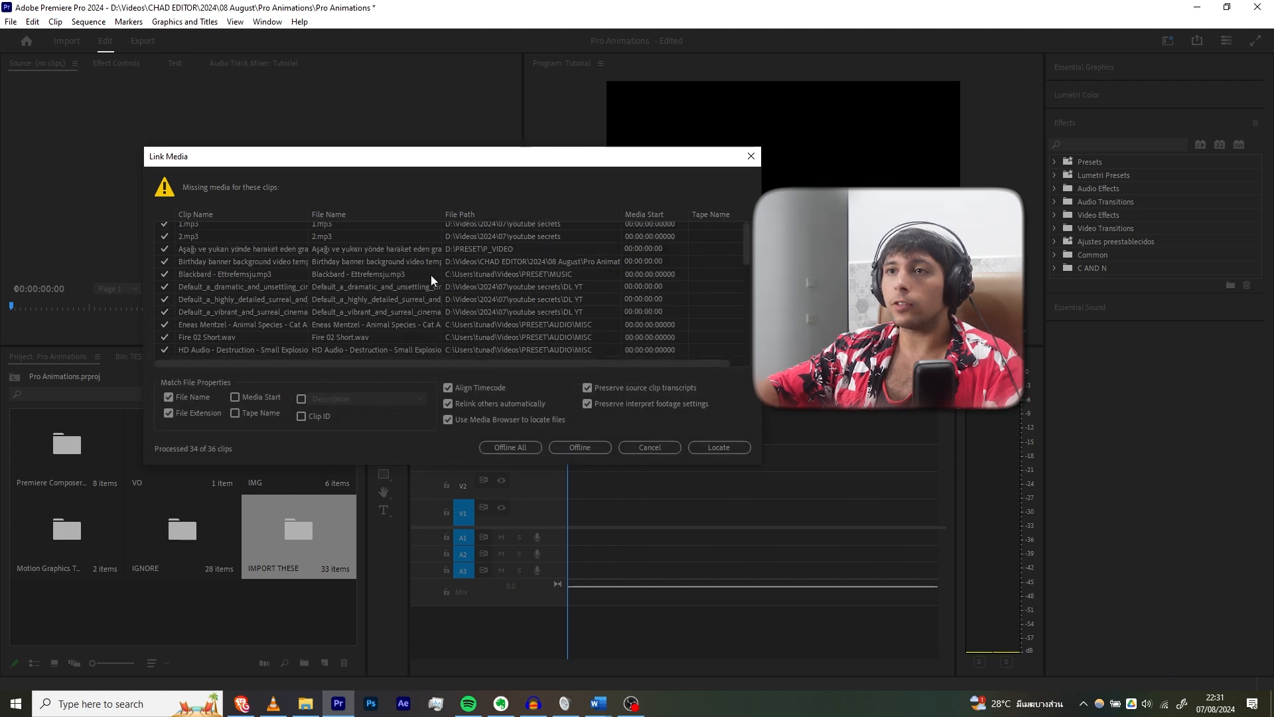
# Go through the list of clips with missing media and leave them offline.
pyautogui.scroll(1, 431, 274)
pyautogui.scroll(-8, 436, 272)
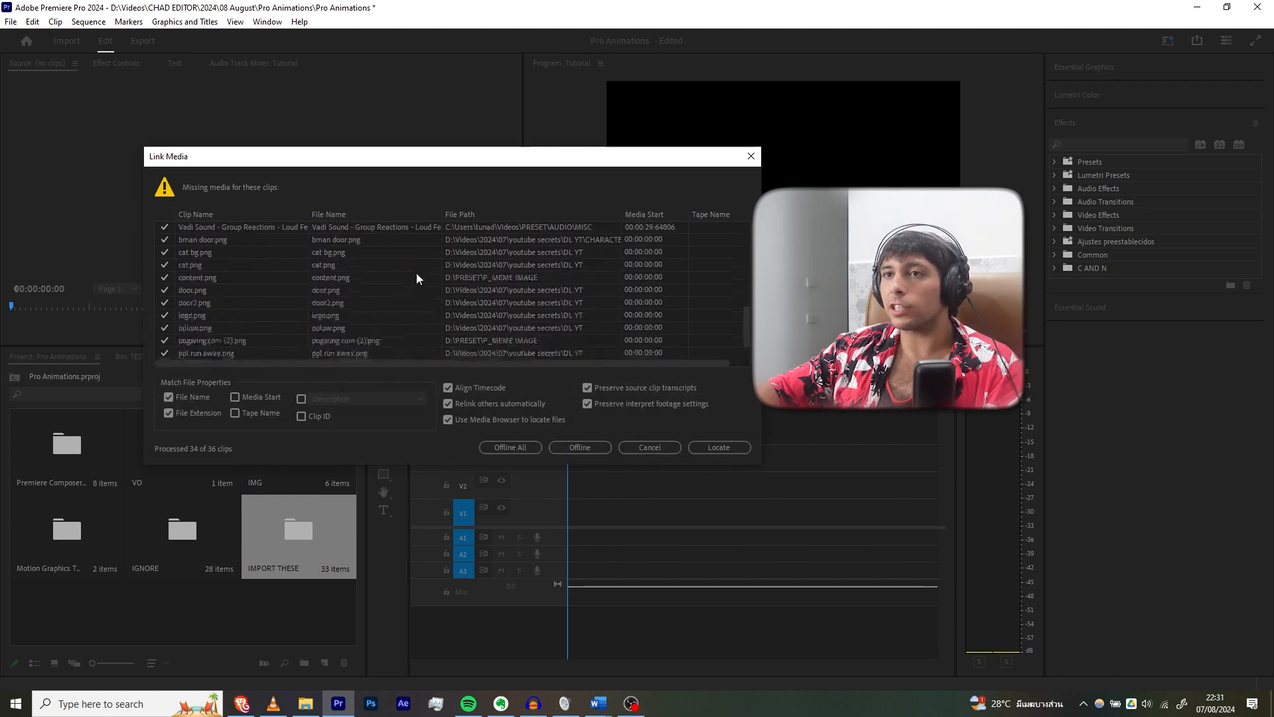
pyautogui.click(589, 450)
pyautogui.click(588, 449)
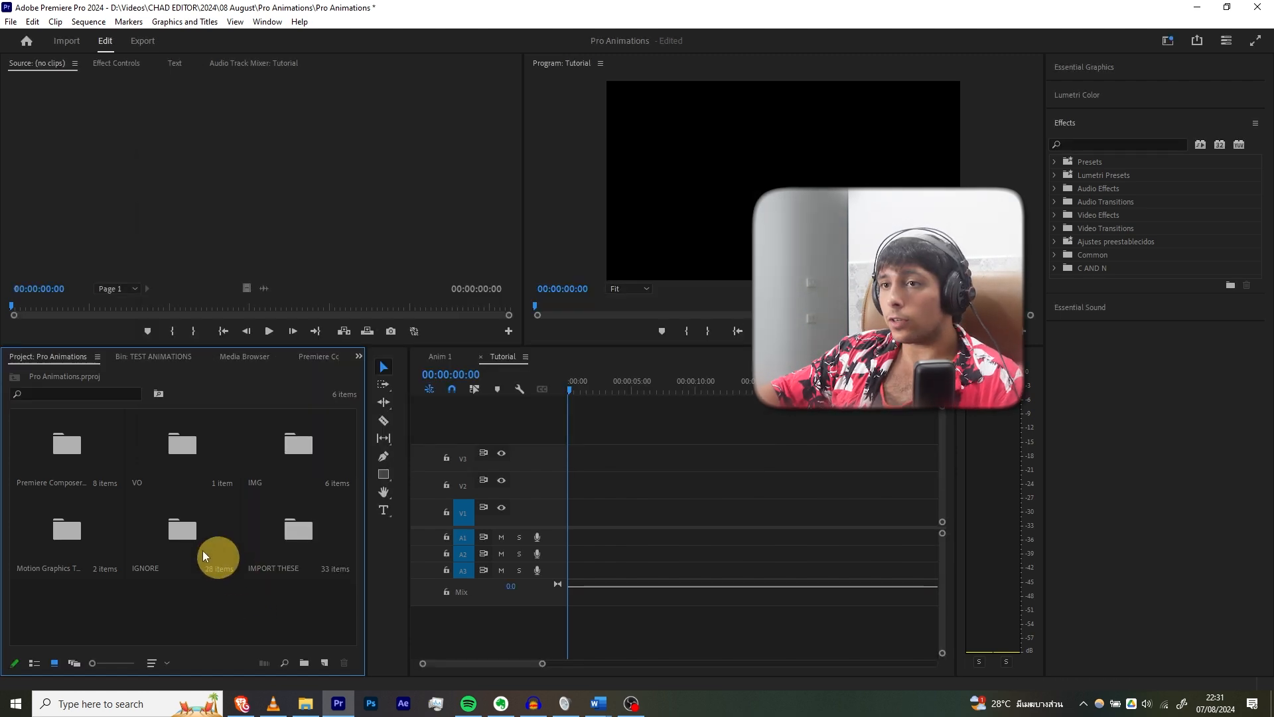
# Move the VO, IMG and Motion Graphics folders at the project root into the IGNORE folder.
pyautogui.click(168, 457)
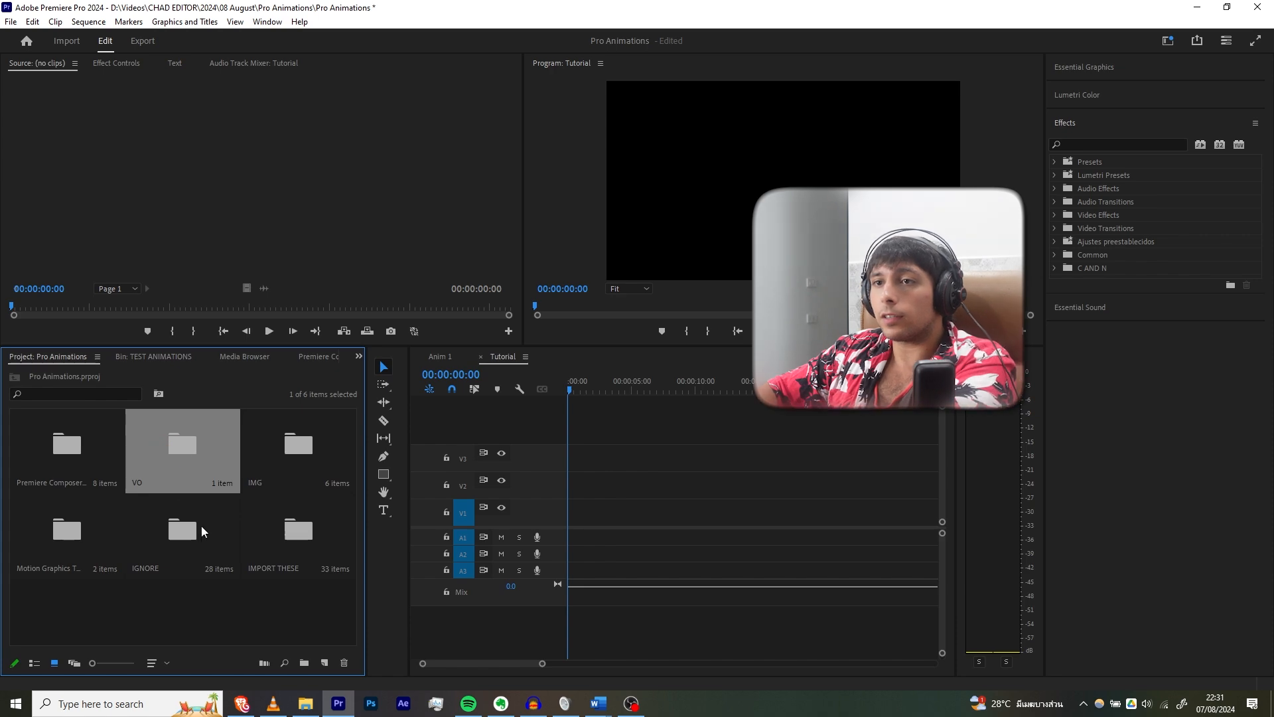
pyautogui.keyDown('shift'); pyautogui.click(169, 539); pyautogui.keyUp('shift')
# Play through the finished Anim 1 sequence and return the playhead to its start.
pyautogui.click(529, 392)
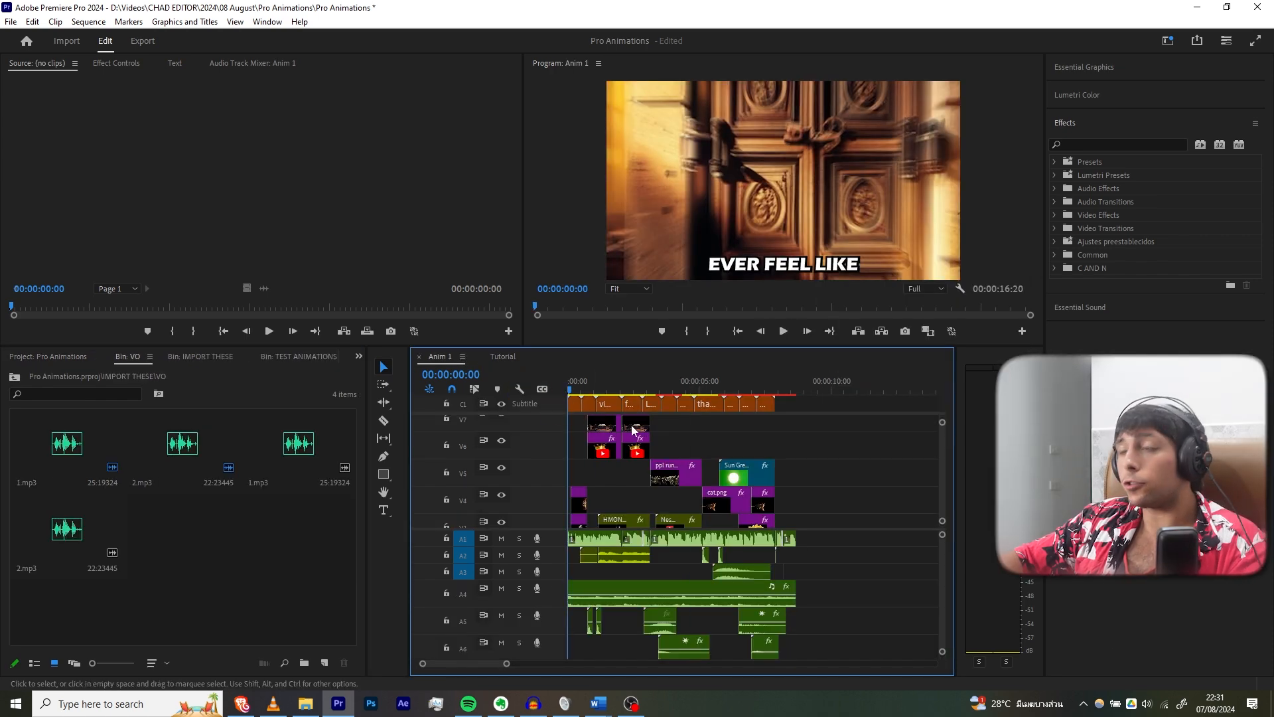
pyautogui.press('space')
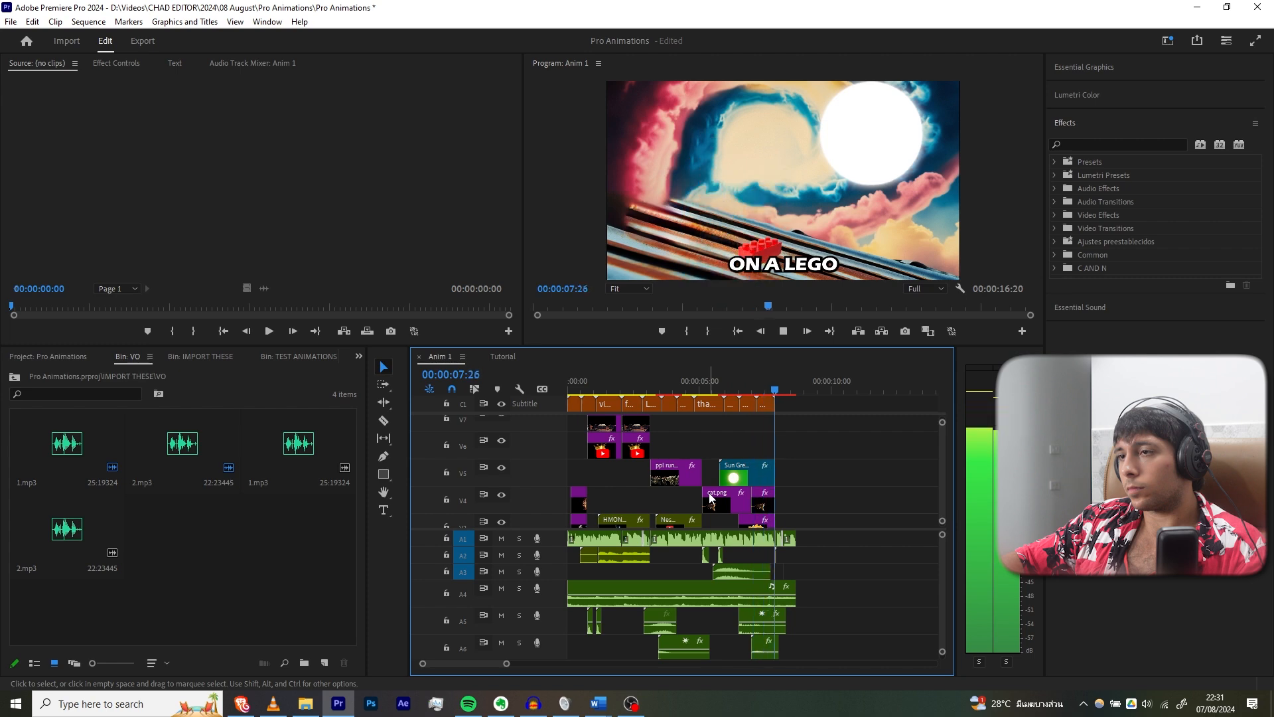
pyautogui.press('space')
pyautogui.moveTo(651, 390); pyautogui.dragTo(553, 391)
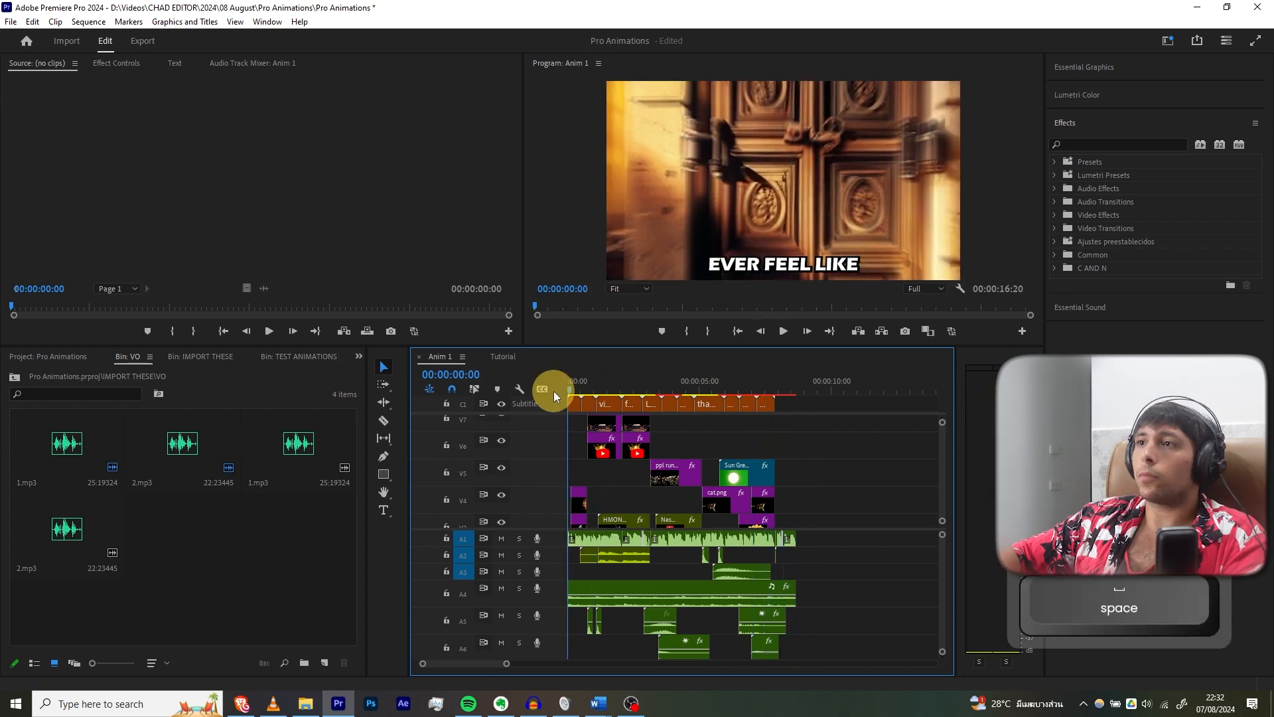
# Place the 1.mp3 voice-over at the start of track A1 in the Tutorial sequence.
pyautogui.click(504, 357)
pyautogui.moveTo(97, 441); pyautogui.dragTo(567, 536)
pyautogui.keyDown('alt'); pyautogui.scroll(5, 592, 544); pyautogui.keyUp('alt')
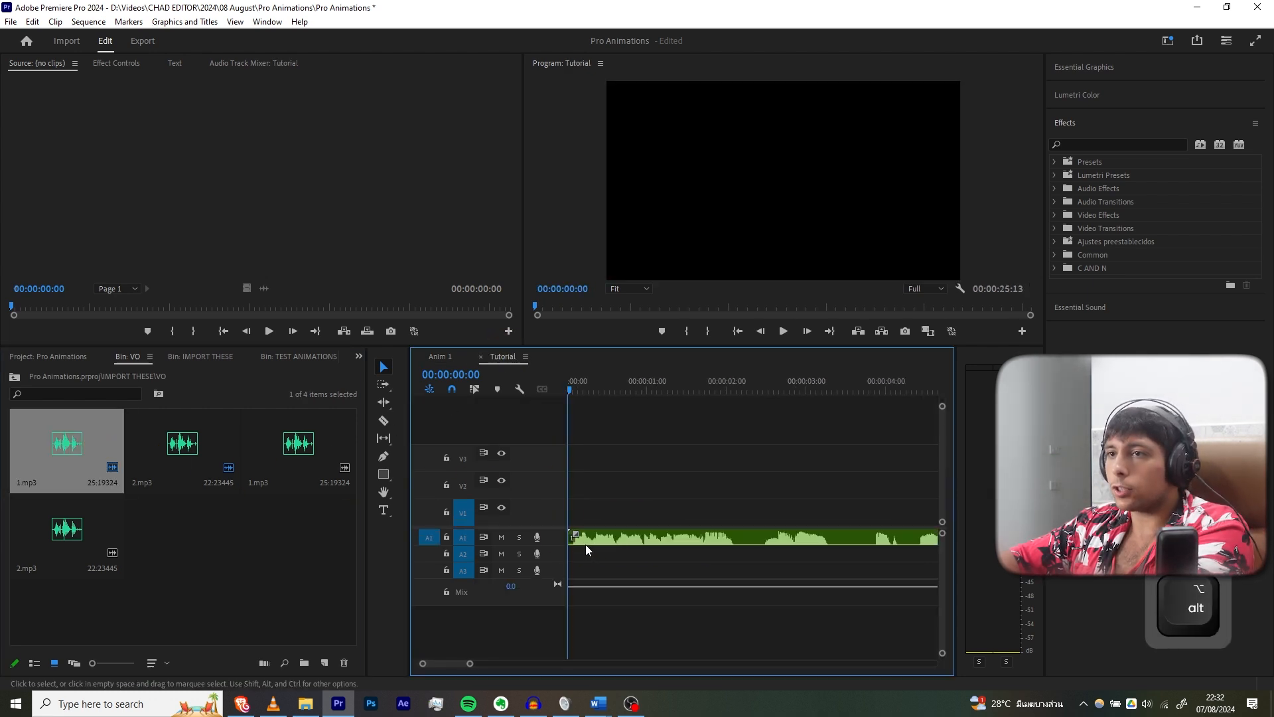
# Ripple trim the silent first two frames of the voice-over clip on A1.
pyautogui.keyDown('alt'); pyautogui.scroll(3, 585, 544); pyautogui.keyUp('alt')
pyautogui.moveTo(584, 379); pyautogui.dragTo(579, 377)
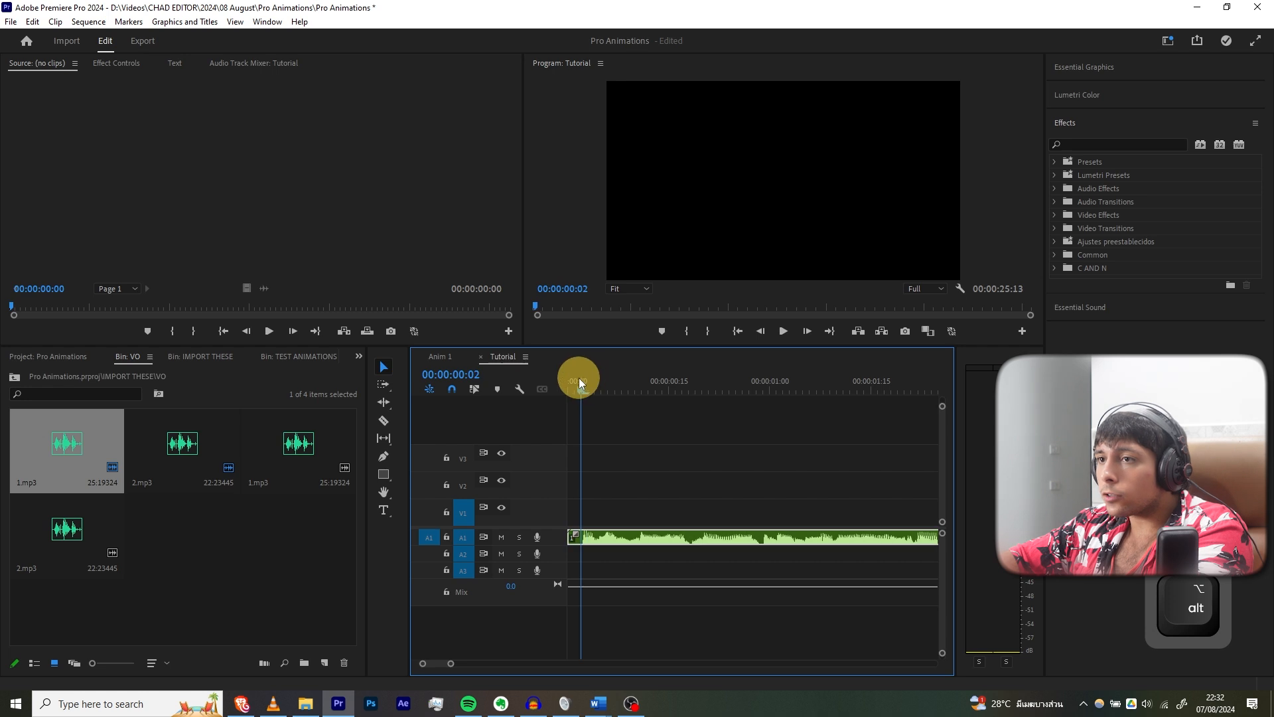
pyautogui.press('q')
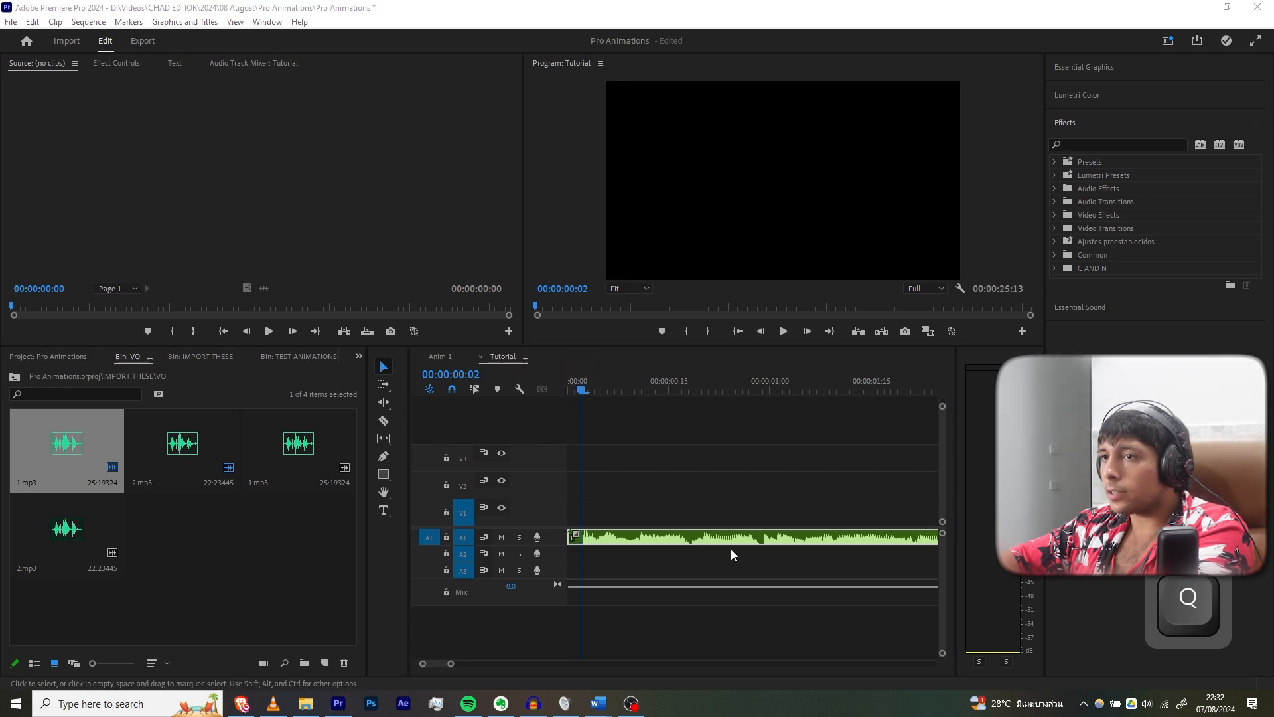
pyautogui.click(1209, 613)
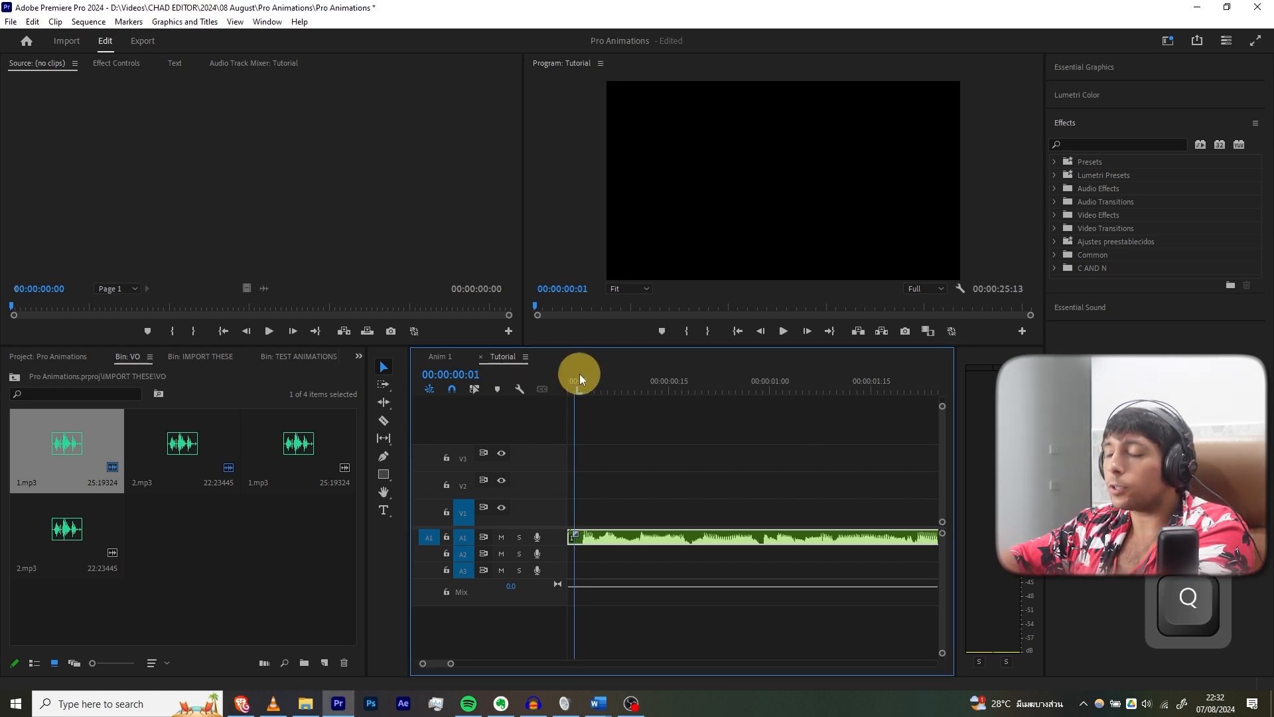
pyautogui.moveTo(580, 376); pyautogui.dragTo(568, 376)
pyautogui.press('z')
pyautogui.click(636, 536)
pyautogui.click(632, 536)
pyautogui.press('v')
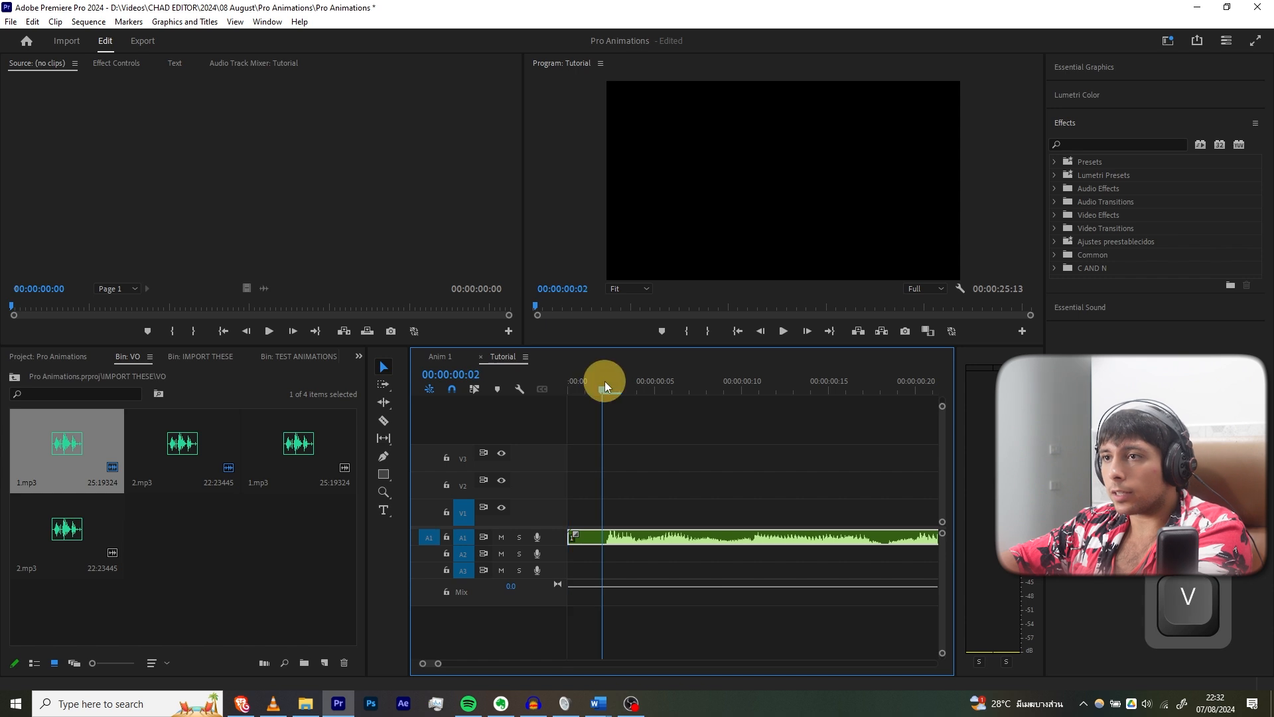
pyautogui.press('q')
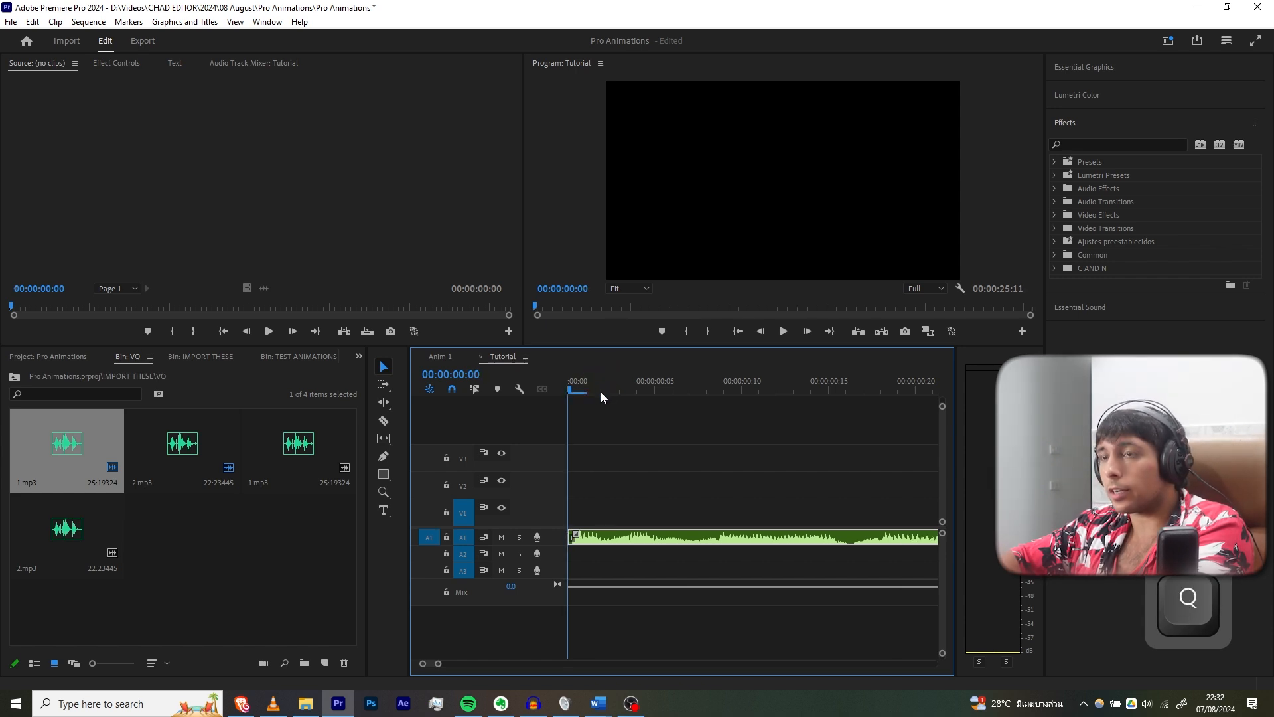
# Cut the voice-over at the first pause, at about 2 seconds, and ripple trim the silence following the cut.
pyautogui.scroll(-4, 614, 487)
pyautogui.press('space')
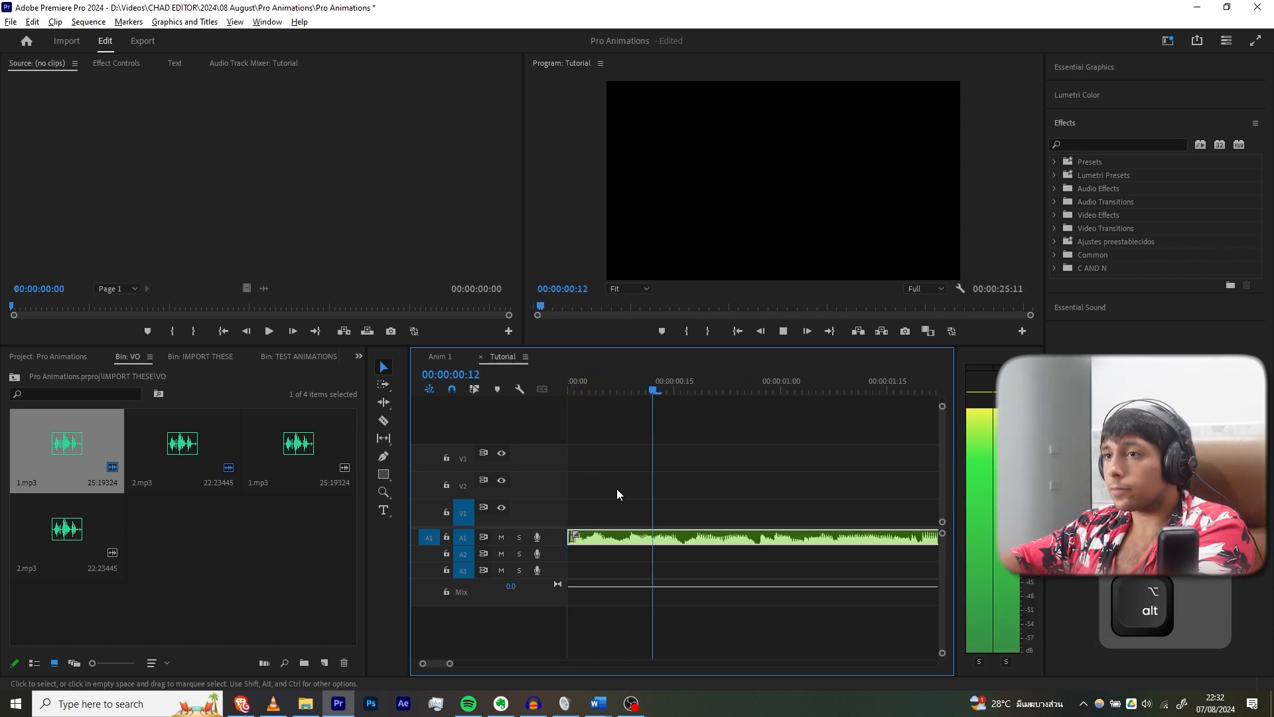
pyautogui.press('c')
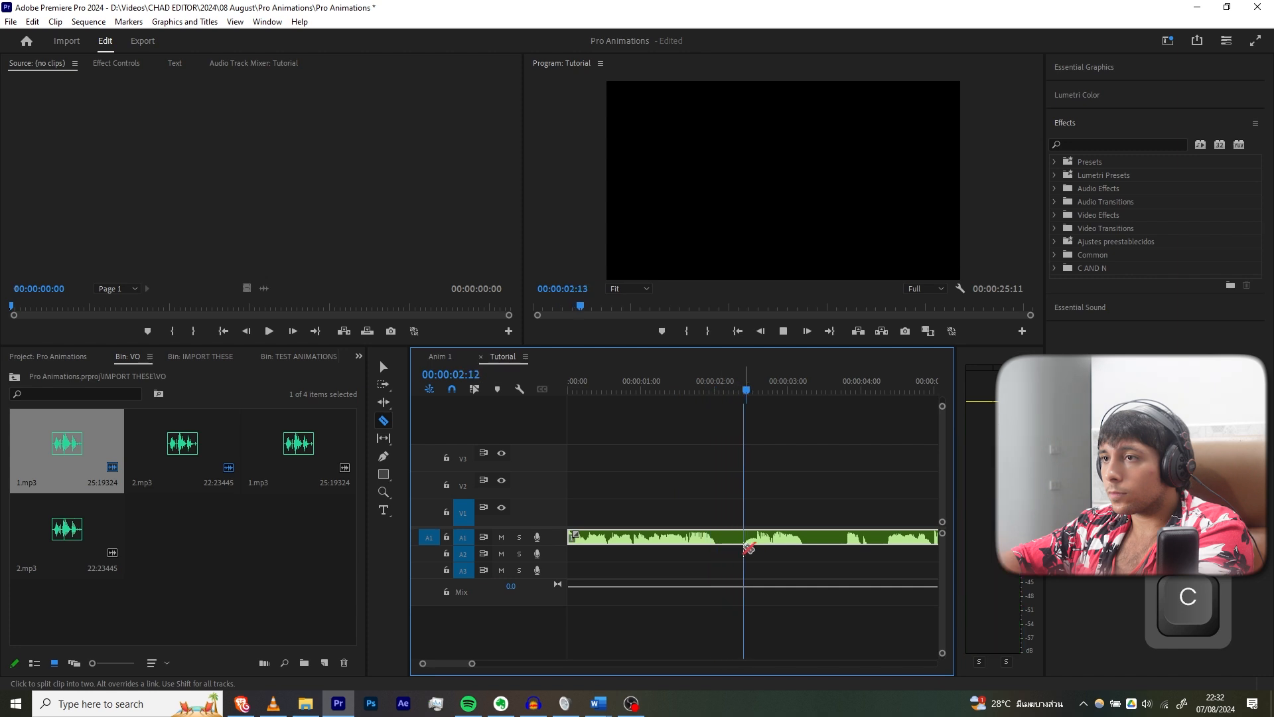
pyautogui.press('space')
pyautogui.click(719, 536)
pyautogui.scroll(2, 756, 536)
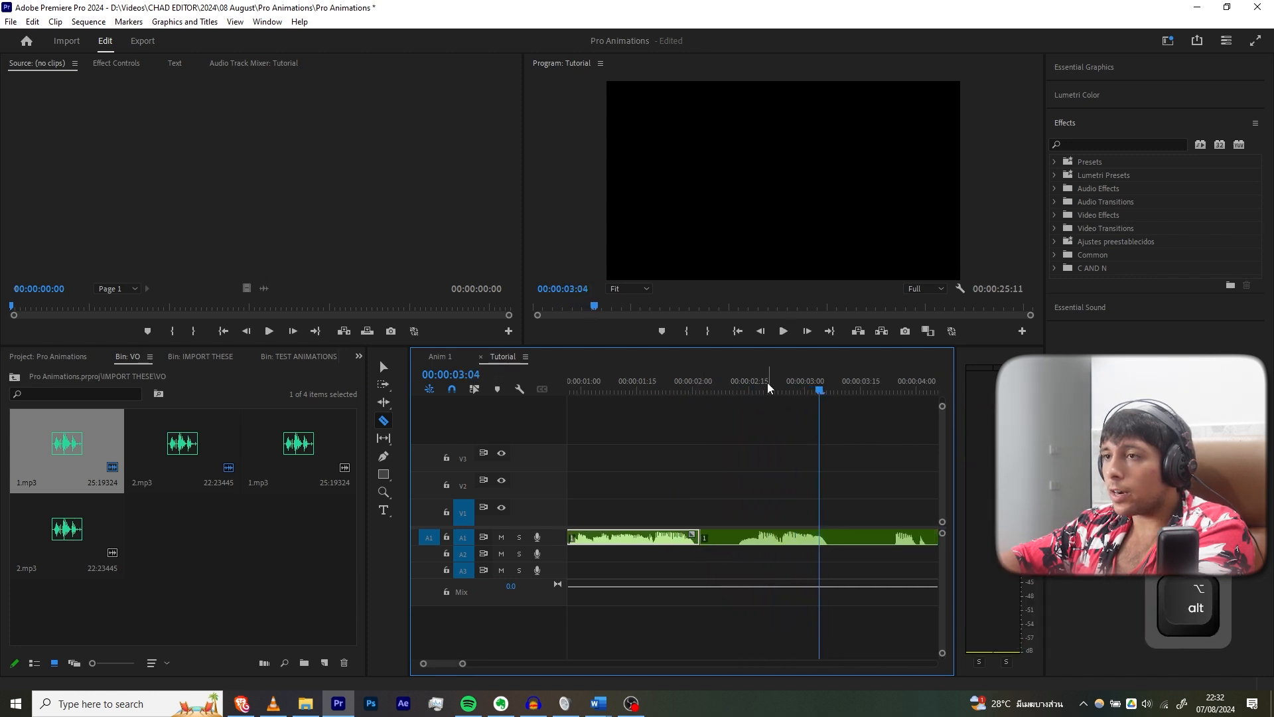
pyautogui.moveTo(746, 386); pyautogui.dragTo(736, 386)
pyautogui.press('q')
# Cut the voice-over at the second pause, at about 3 seconds, and ripple trim the silence up to the next speech.
pyautogui.scroll(-2, 763, 496)
pyautogui.press('space')
pyautogui.press('v')
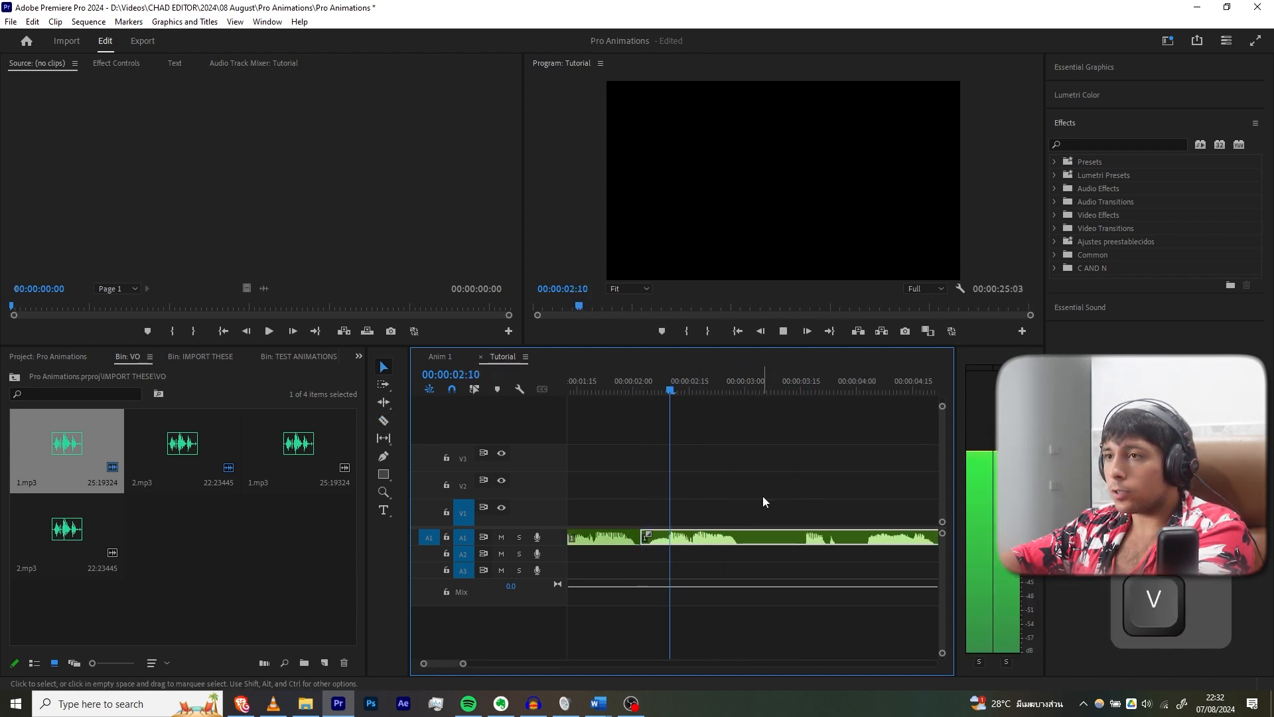
pyautogui.press('space')
pyautogui.press('c')
pyautogui.click(660, 536)
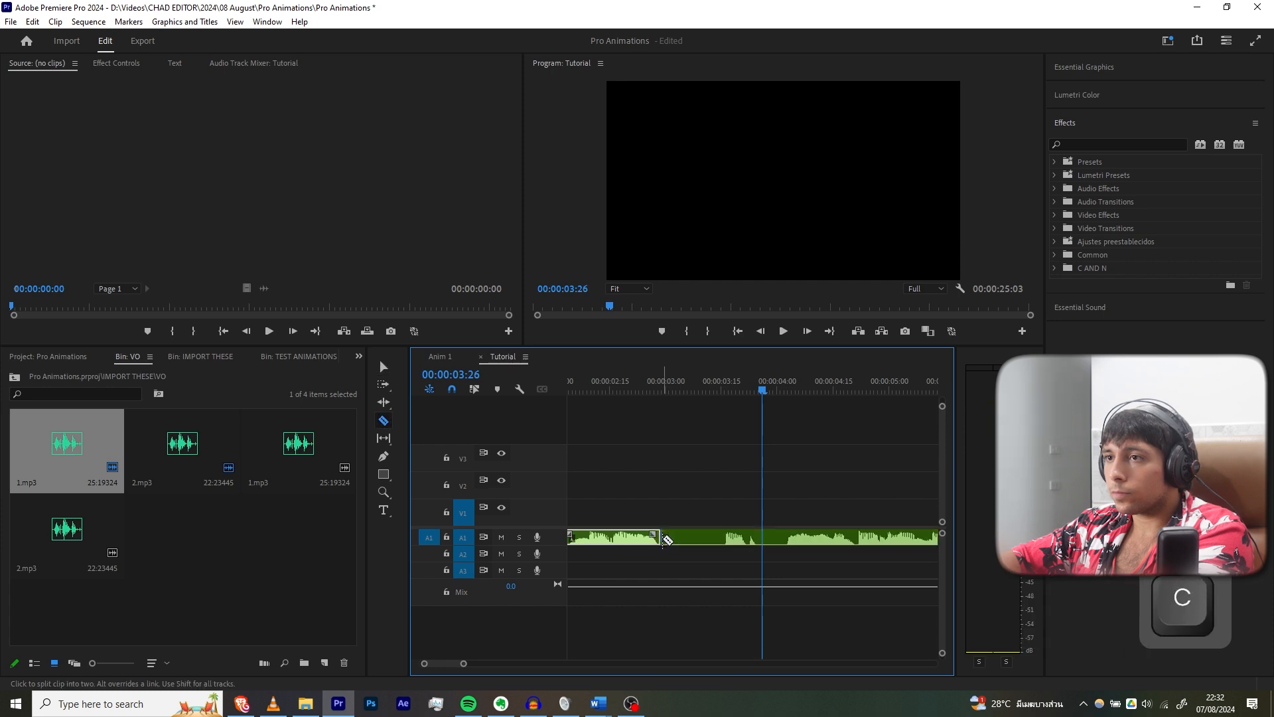
pyautogui.moveTo(735, 383); pyautogui.dragTo(722, 382)
pyautogui.press('q')
# Cut the voice-over at the third pause, at 00:00:03:08, and ripple trim the silence following the cut.
pyautogui.press('space')
pyautogui.press('space')
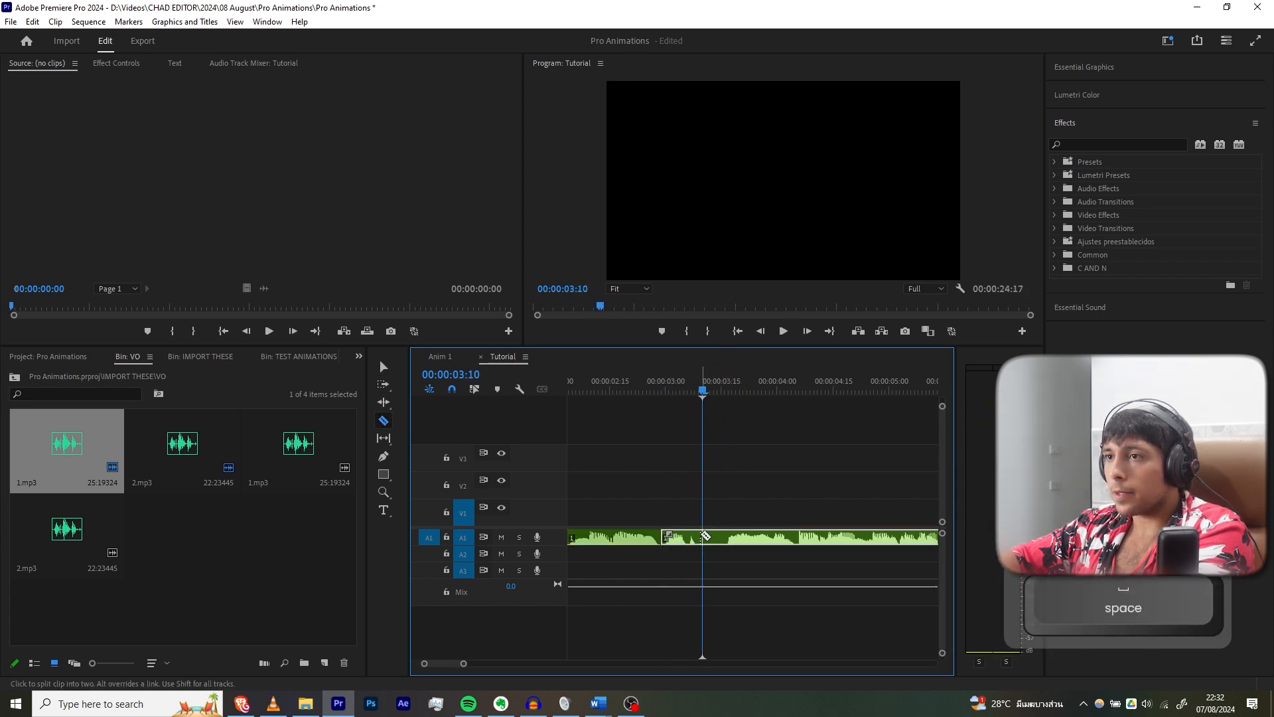
pyautogui.click(696, 538)
pyautogui.hotkey('ctrl', 'z')
pyautogui.click(696, 538)
pyautogui.hotkey('ctrl', 'z')
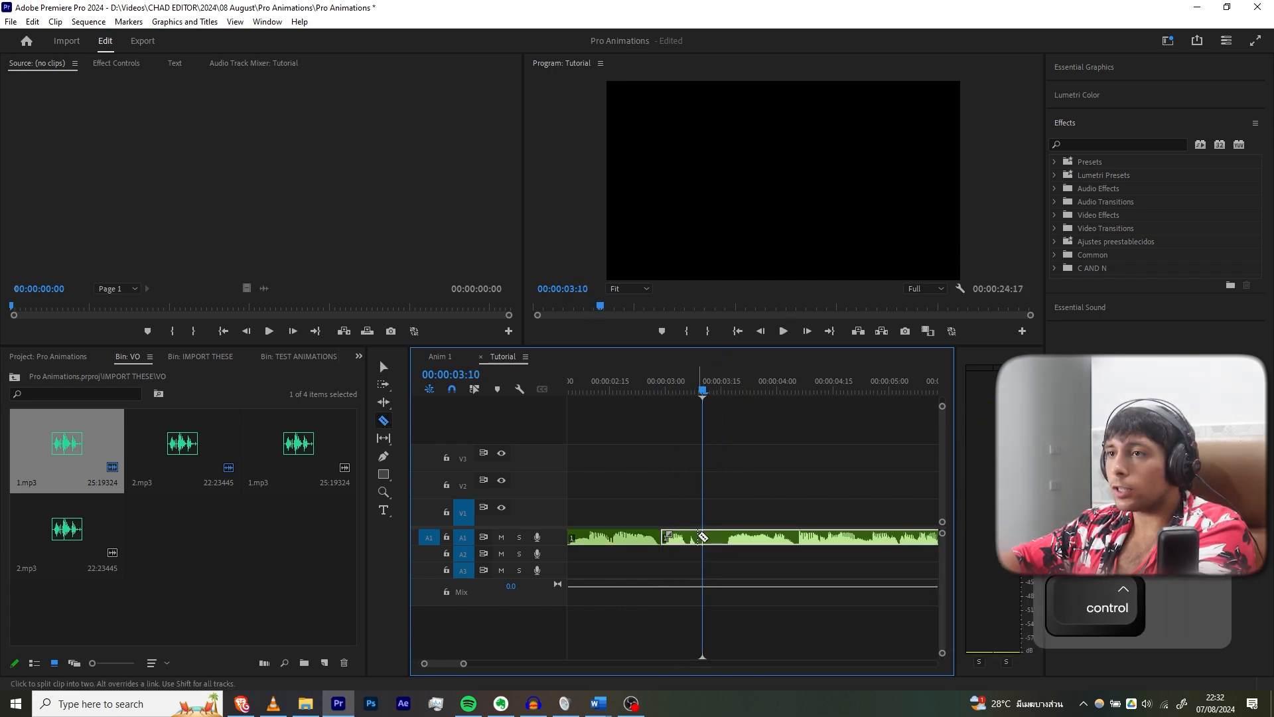
pyautogui.click(697, 537)
pyautogui.moveTo(735, 371); pyautogui.dragTo(723, 372)
pyautogui.press('q')
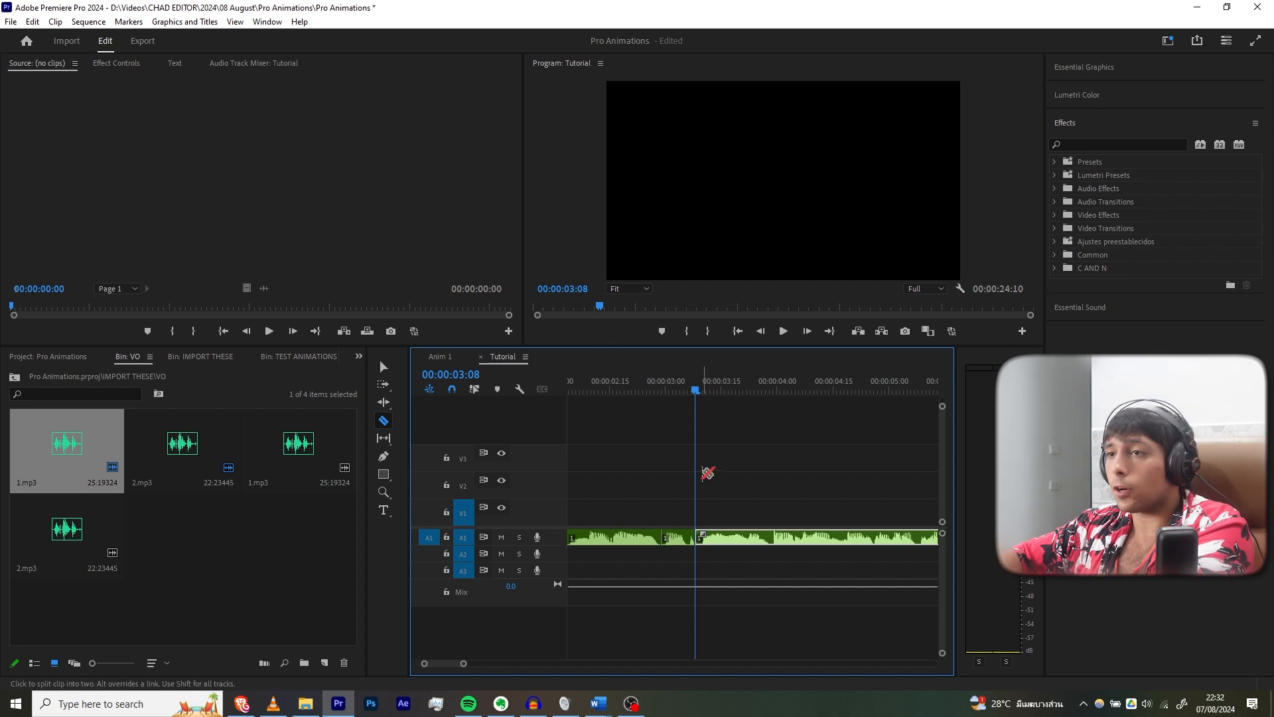
# Fit the trimmed voice-over in the timeline view and save the project.
pyautogui.scroll(-2, 707, 474)
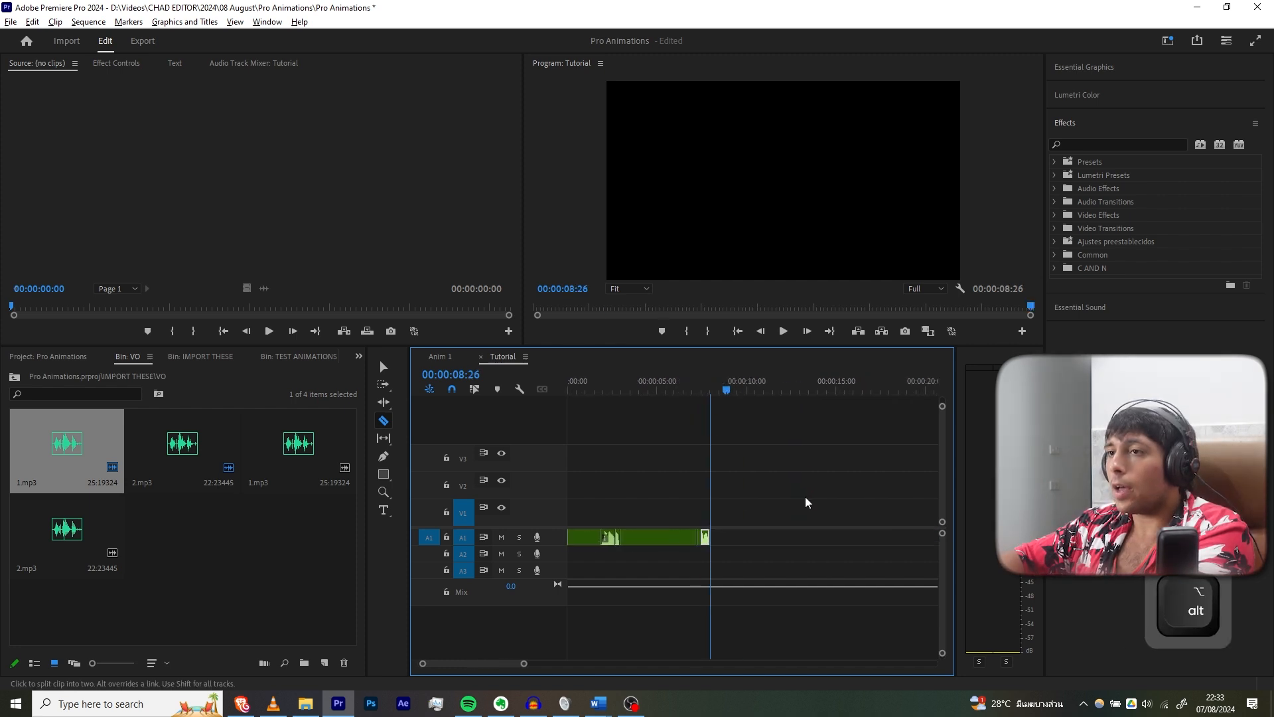
pyautogui.scroll(-1, 738, 492)
pyautogui.hotkey('ctrl', 's')
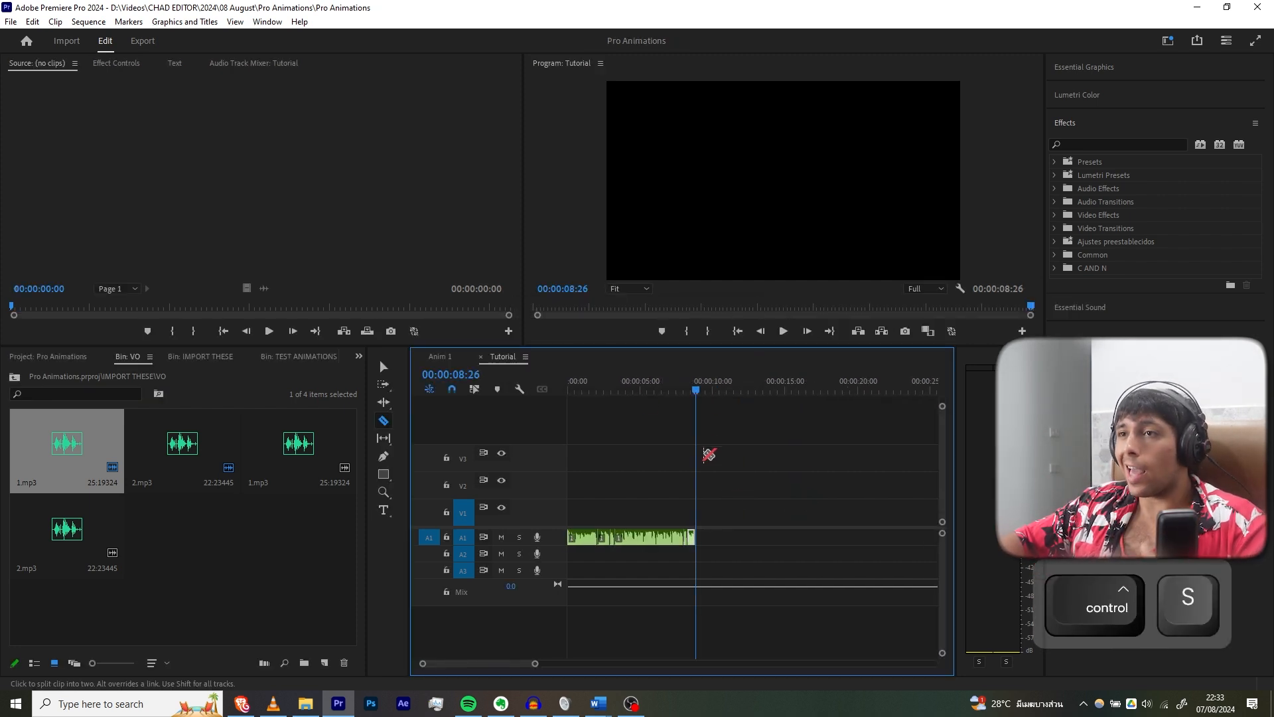
# Return to the Tutorial sequence and open the IMG bin inside the IMPORT THESE folder.
pyautogui.press('space')
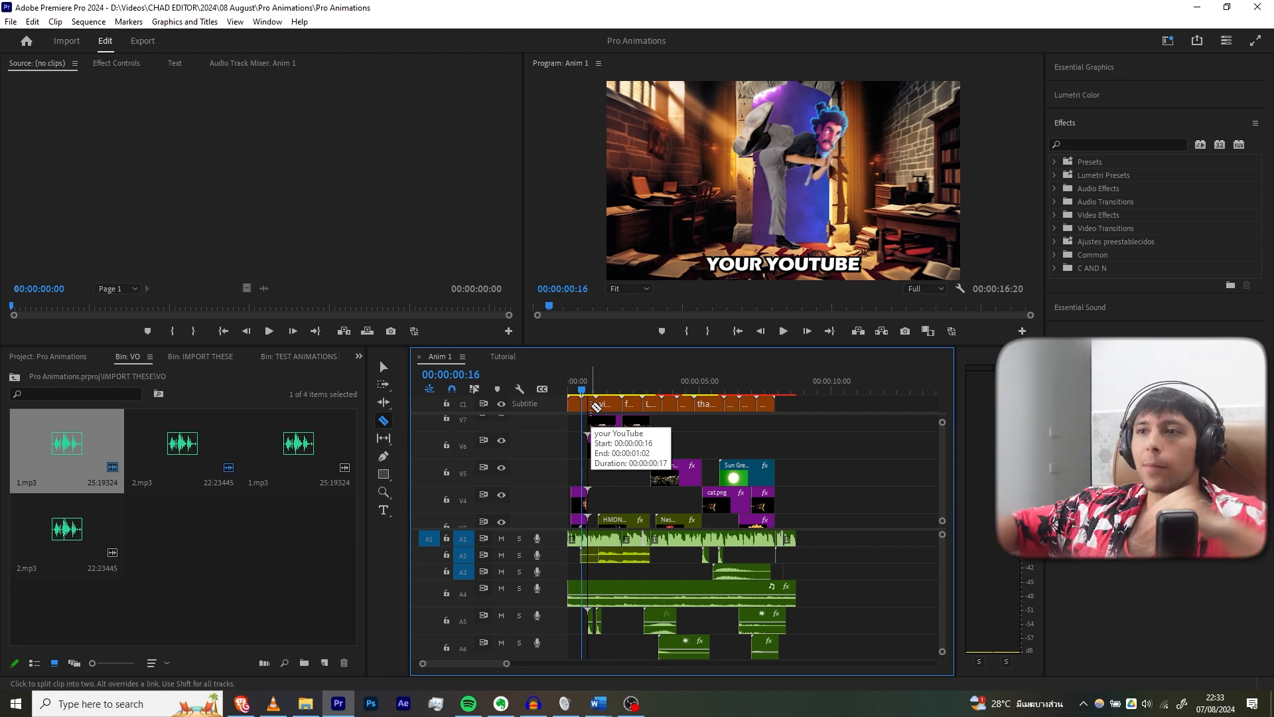
pyautogui.click(502, 356)
pyautogui.click(63, 358)
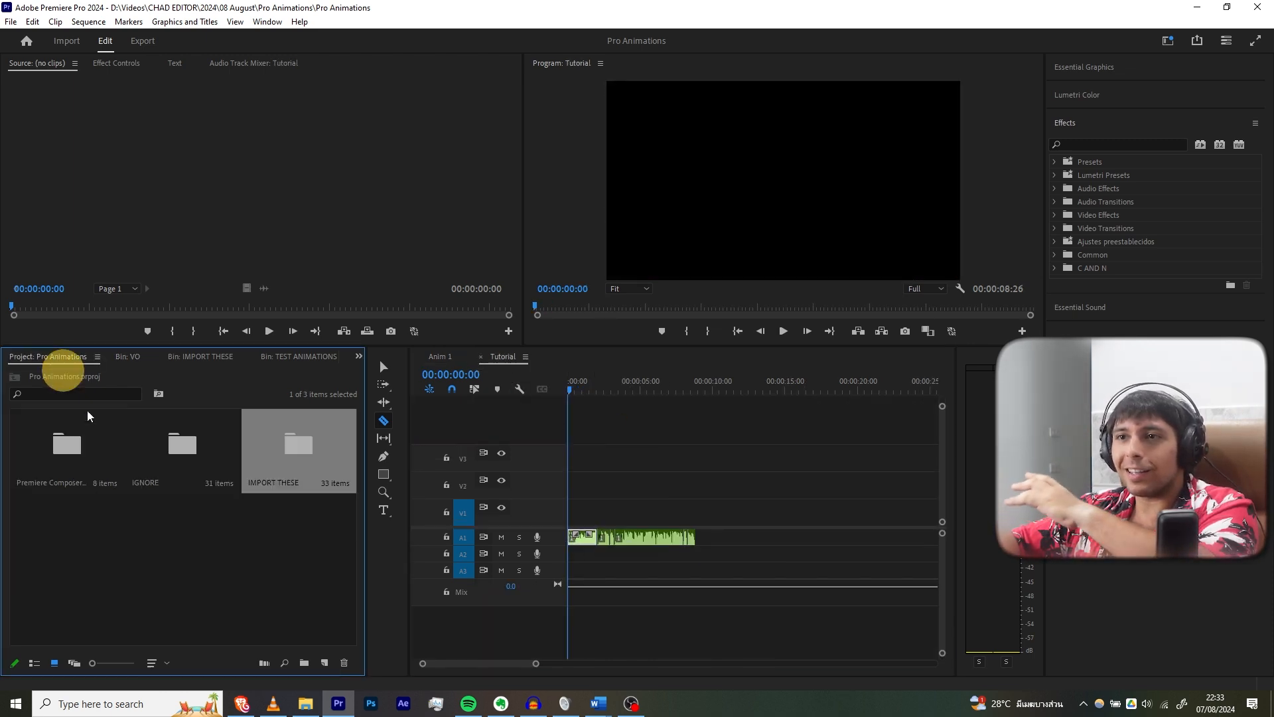
pyautogui.doubleClick(266, 453)
pyautogui.scroll(2, 214, 470)
pyautogui.scroll(-4, 214, 470)
pyautogui.scroll(-5, 214, 470)
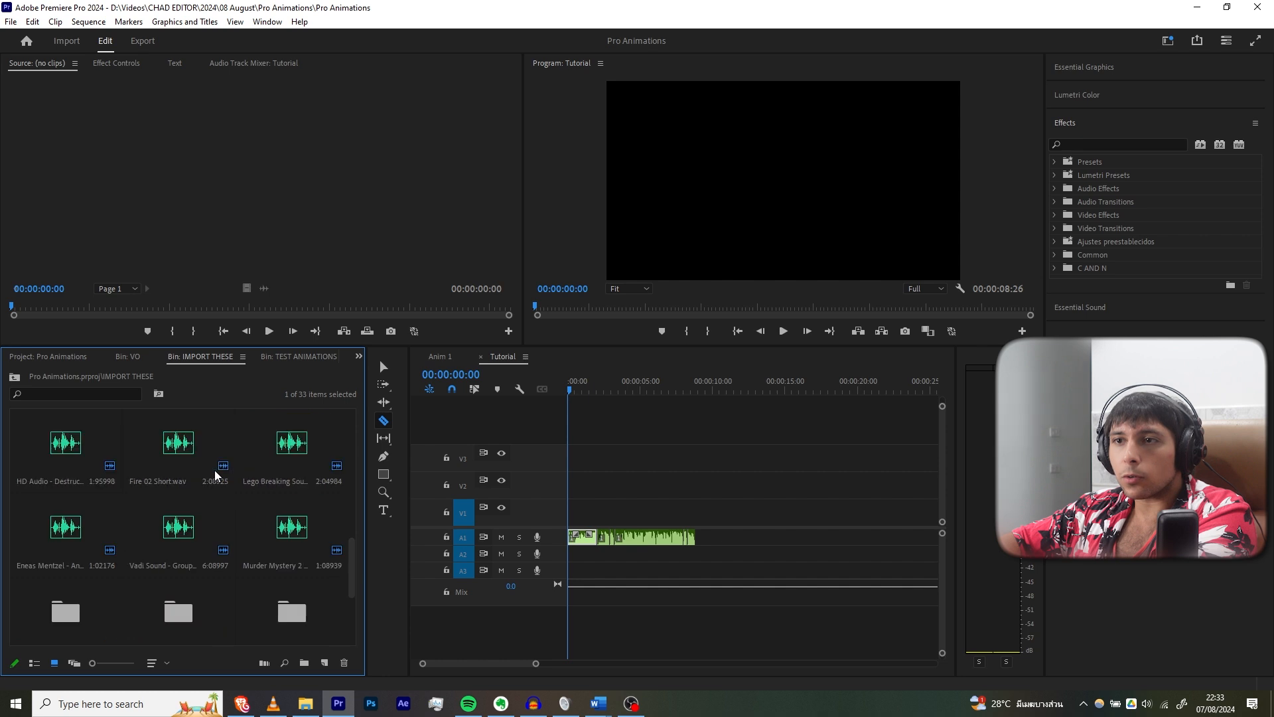
pyautogui.doubleClick(178, 451)
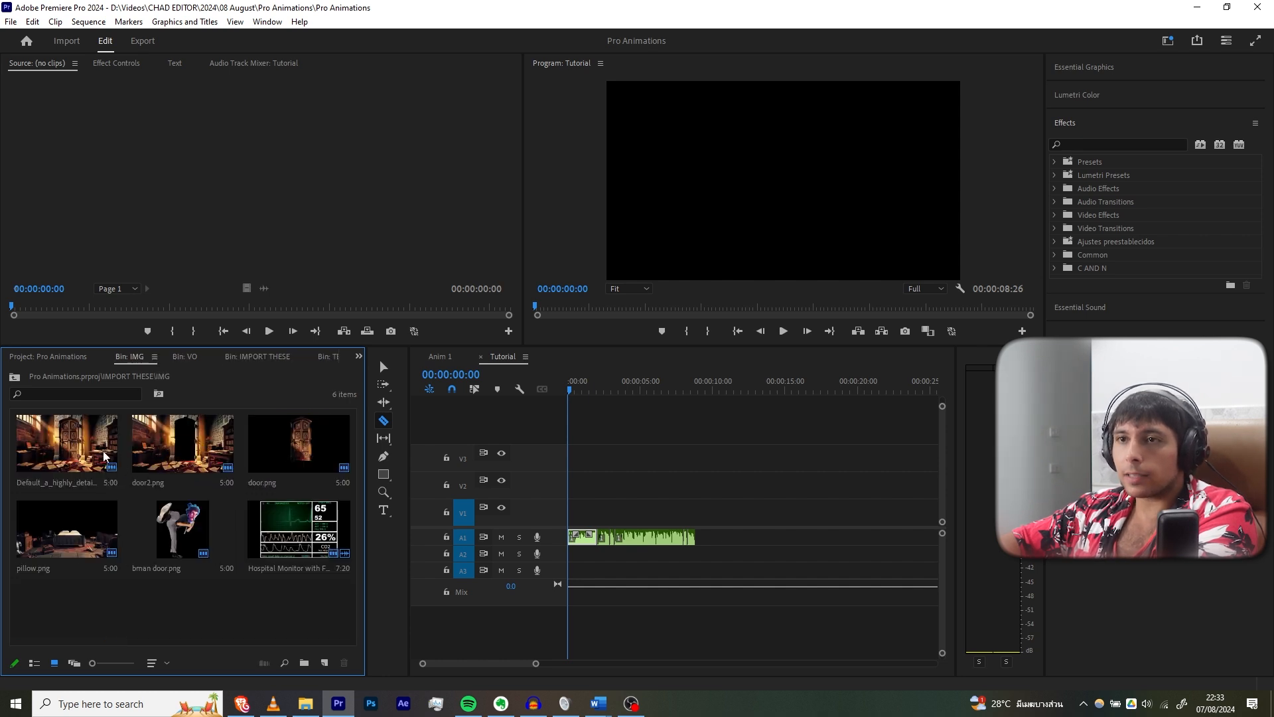
# Place the closed-door library image at the start of track V1 and scale it to the frame size.
pyautogui.moveTo(103, 456); pyautogui.dragTo(571, 512)
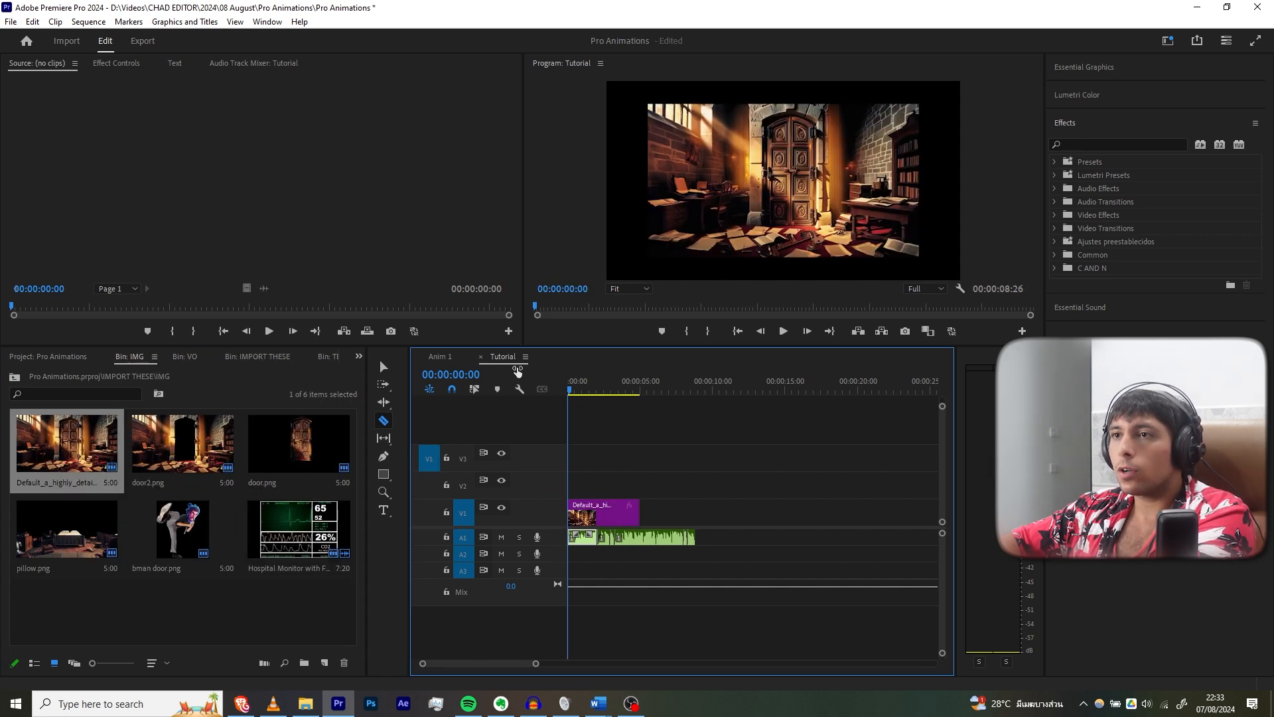
pyautogui.press('v')
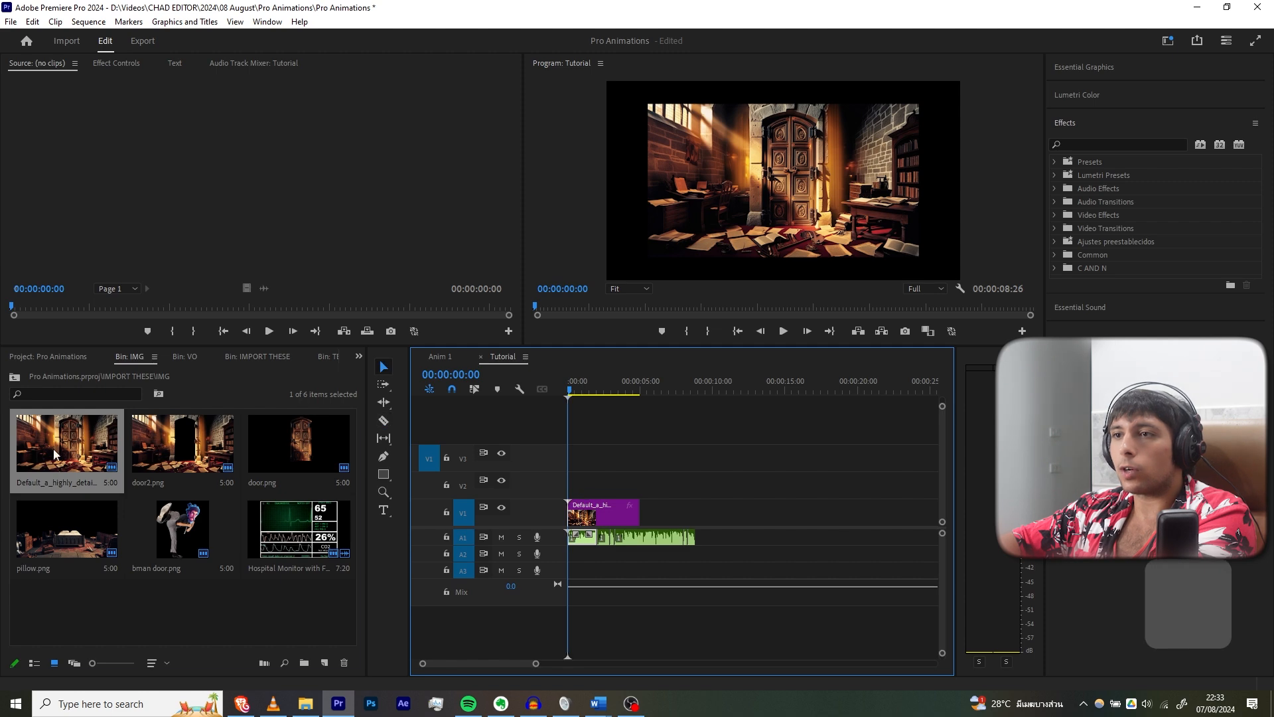
pyautogui.click(584, 514)
pyautogui.rightClick(592, 519)
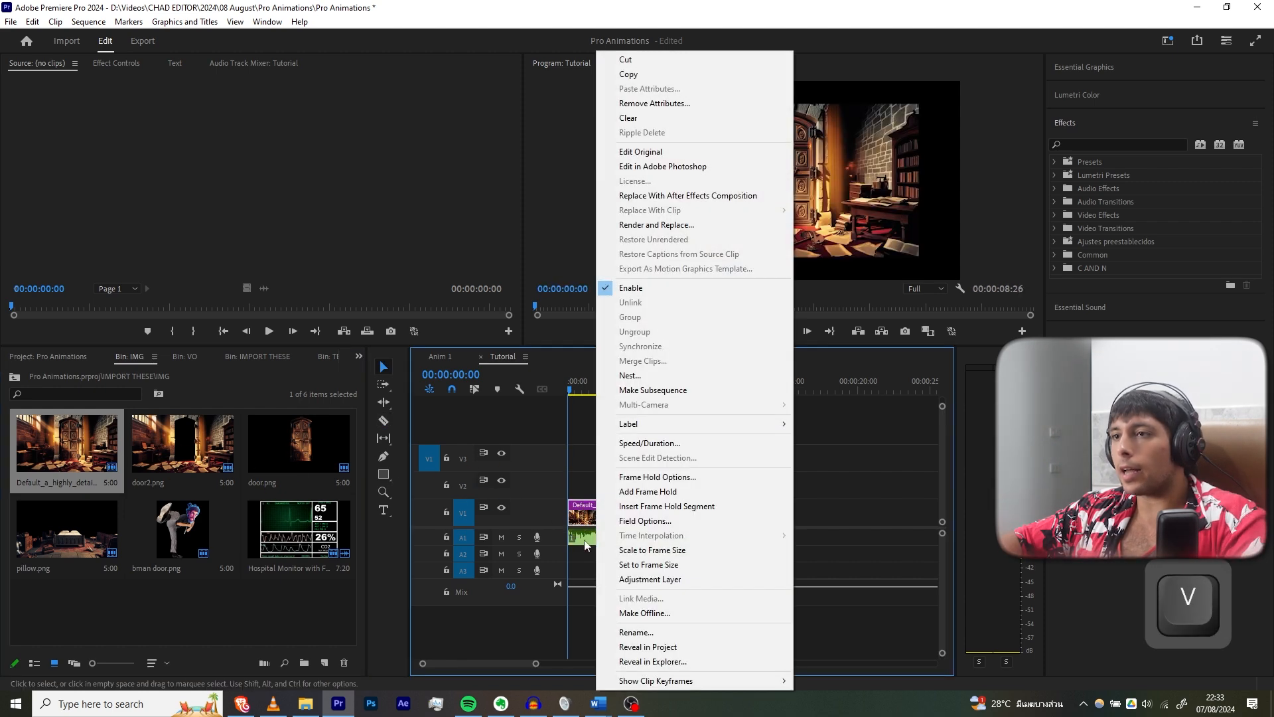
pyautogui.click(641, 551)
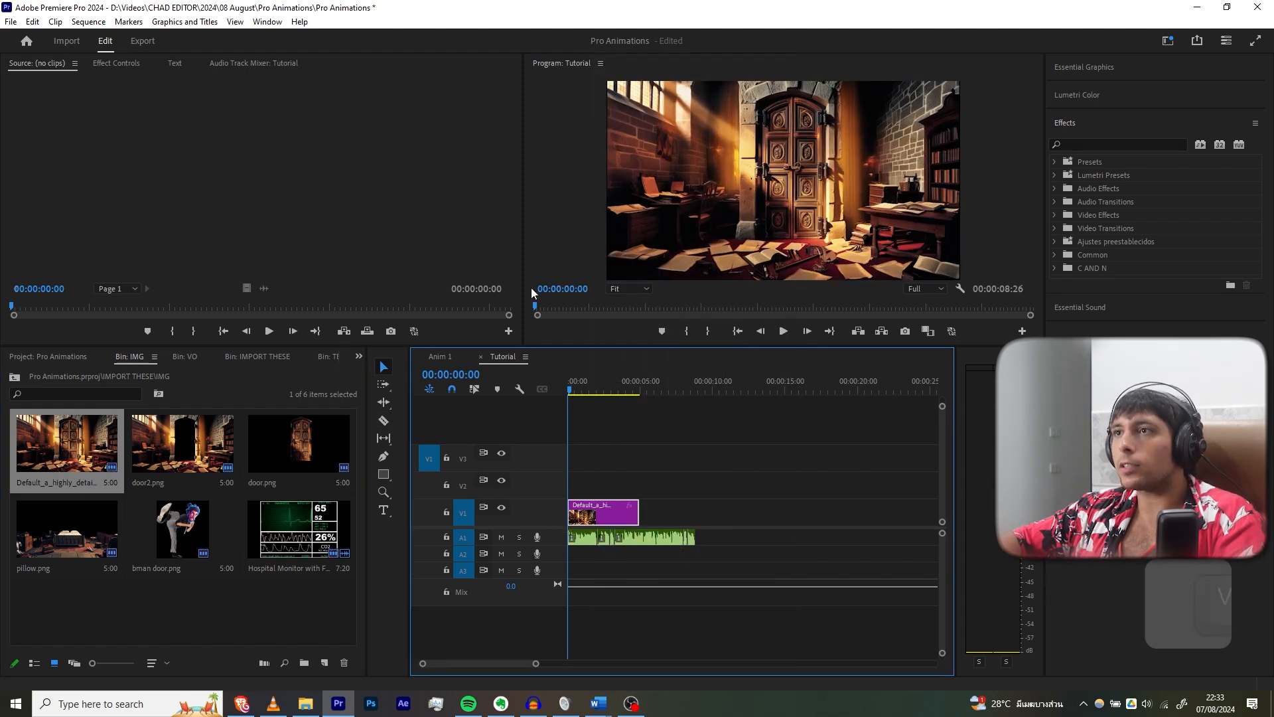
# Enlarge the preview area and set the closed-door clip's scale to 102, leaving the preview fitted to the window.
pyautogui.click(126, 64)
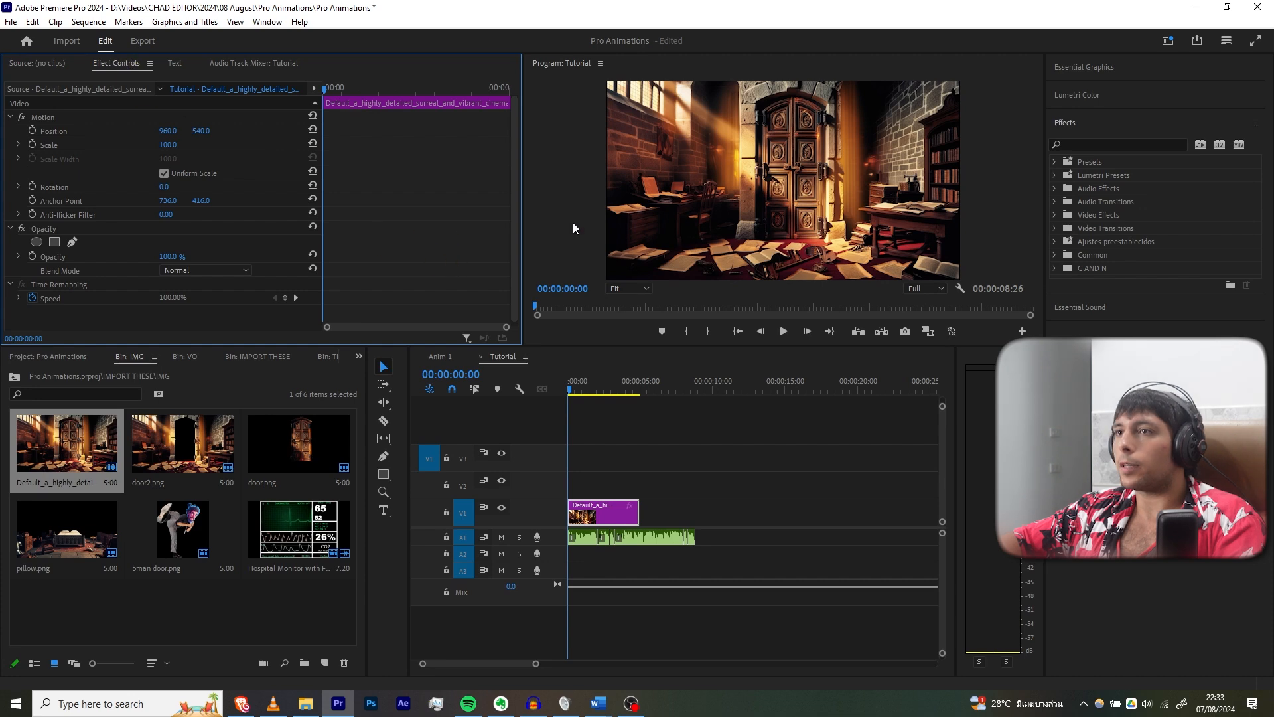
pyautogui.moveTo(609, 354); pyautogui.dragTo(591, 444)
pyautogui.scroll(10, 538, 232)
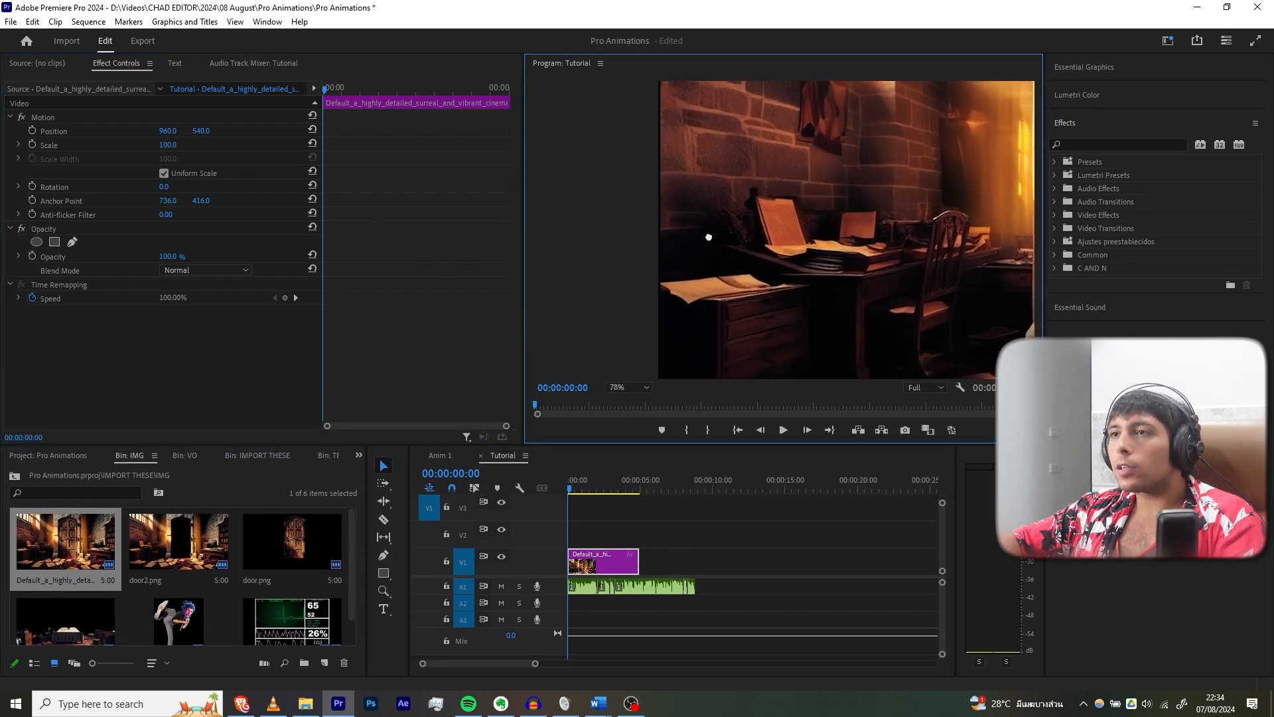
pyautogui.scroll(-5, 635, 282)
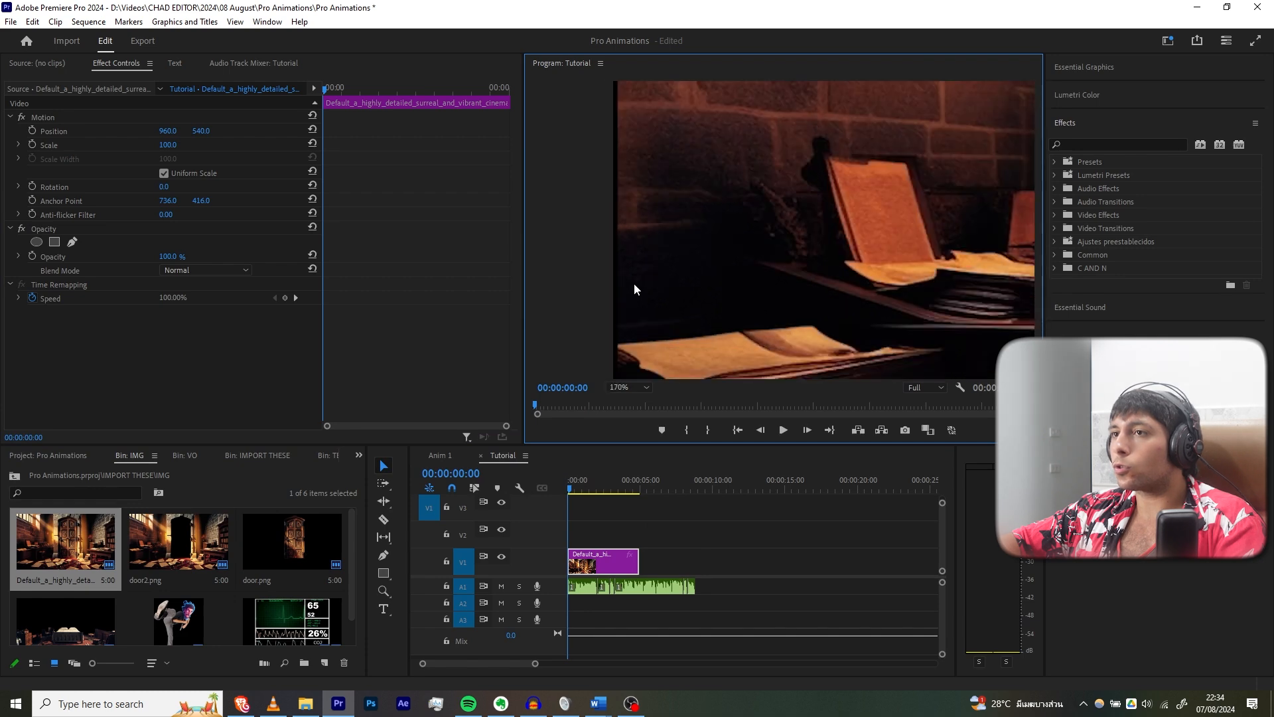
pyautogui.click(174, 145)
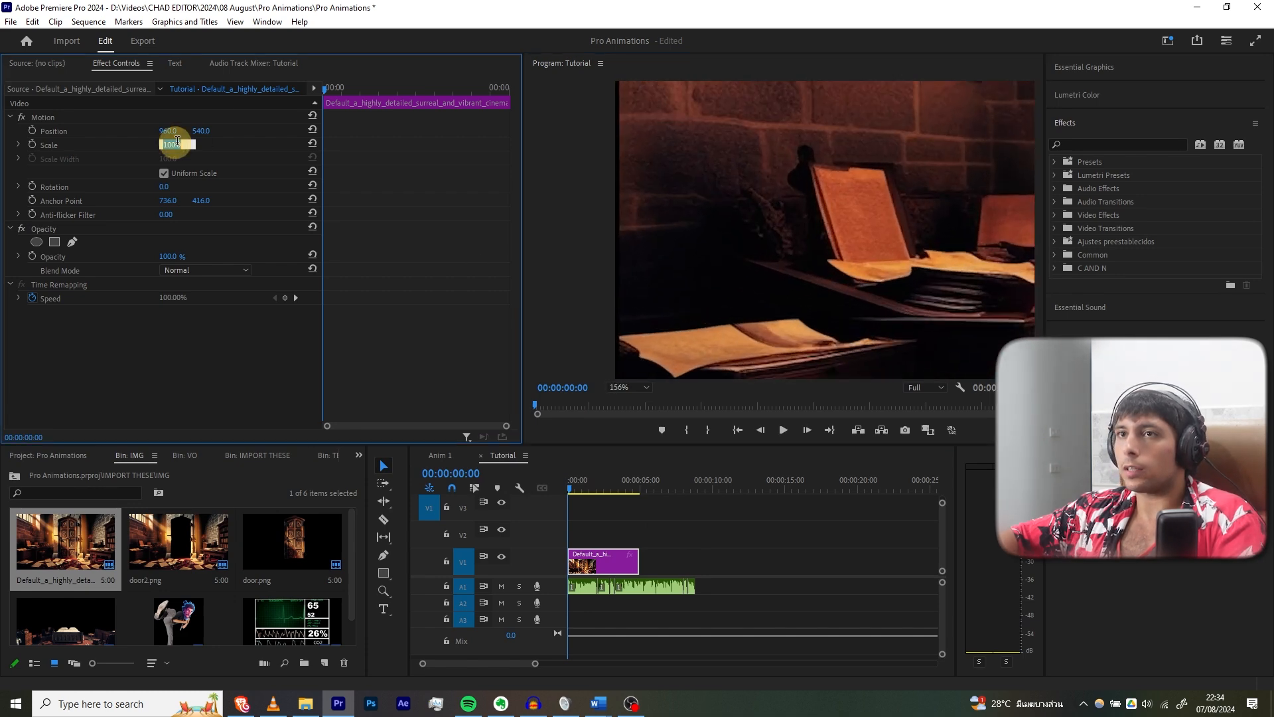
pyautogui.write('102')
pyautogui.press('Return')
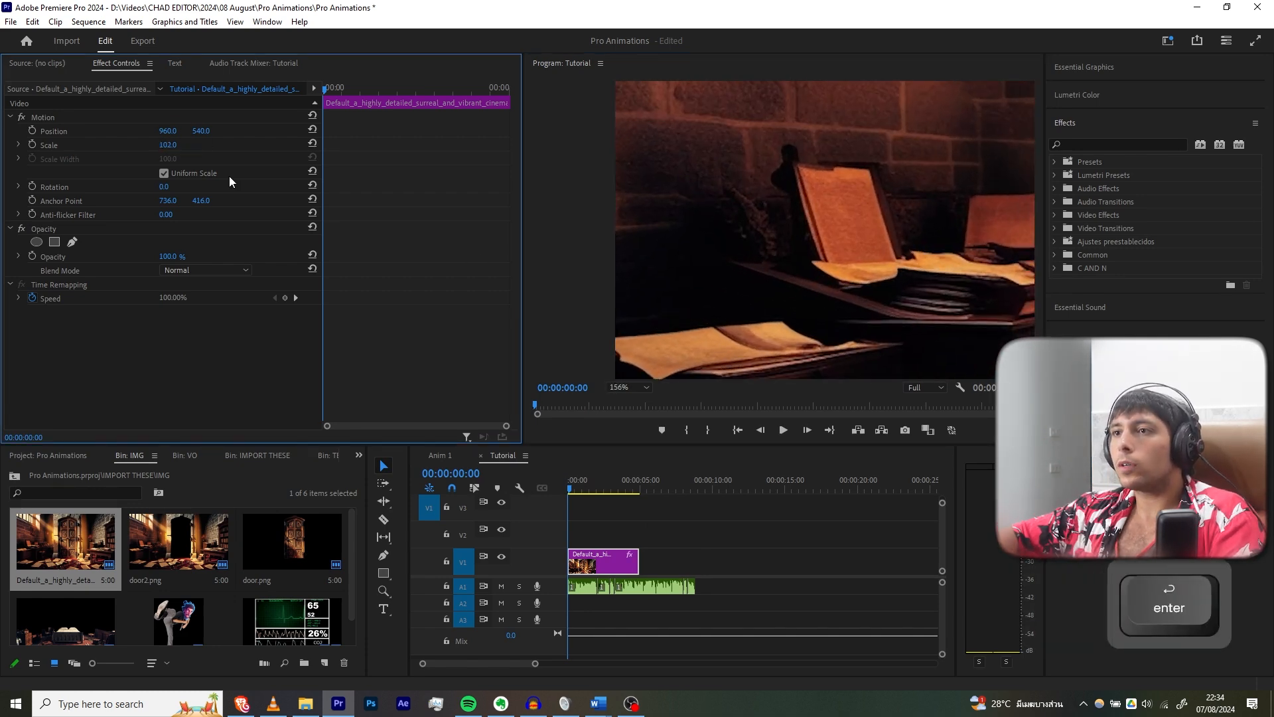
pyautogui.click(606, 387)
pyautogui.click(617, 398)
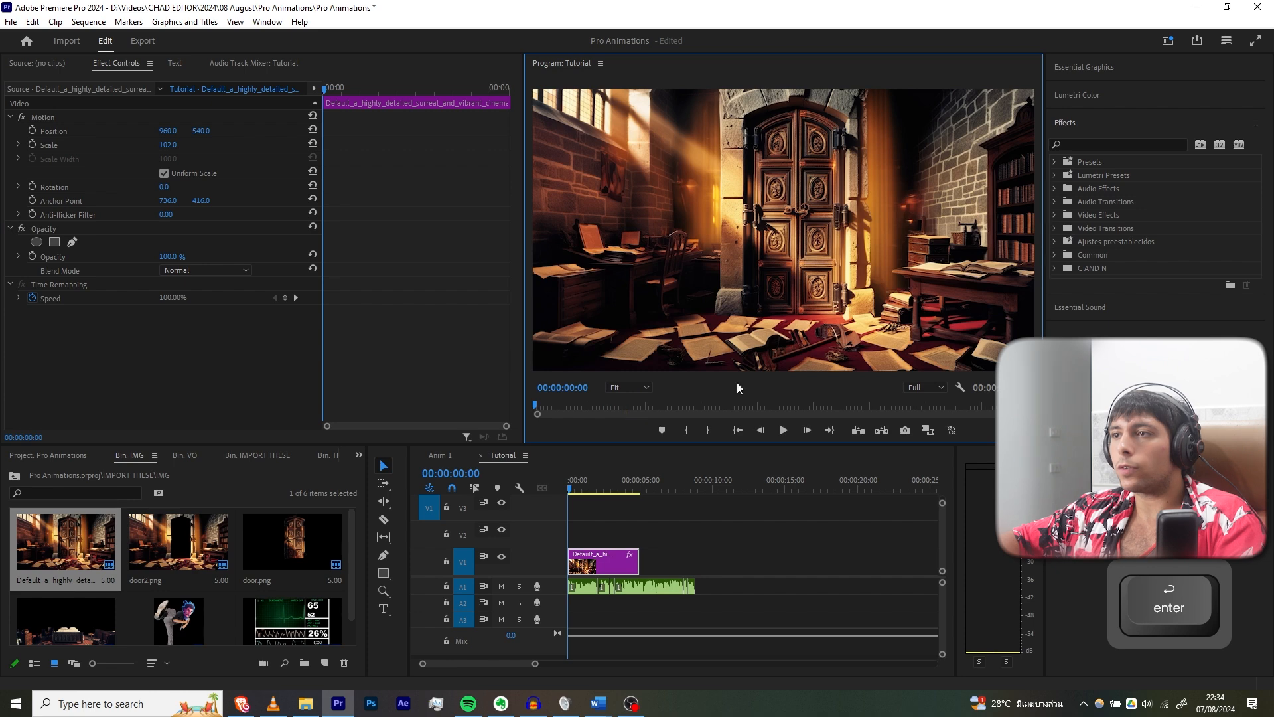
# Place door2.png on track V1 from 00:00:00:10, cutting off the closed-door clip there, and scale it to the frame size.
pyautogui.press('Right')
pyautogui.press('Right')
pyautogui.press('Right')
pyautogui.press('Right')
pyautogui.press('Right')
pyautogui.press('Right')
pyautogui.press('Right')
pyautogui.press('Right')
pyautogui.press('Right')
pyautogui.press('Right')
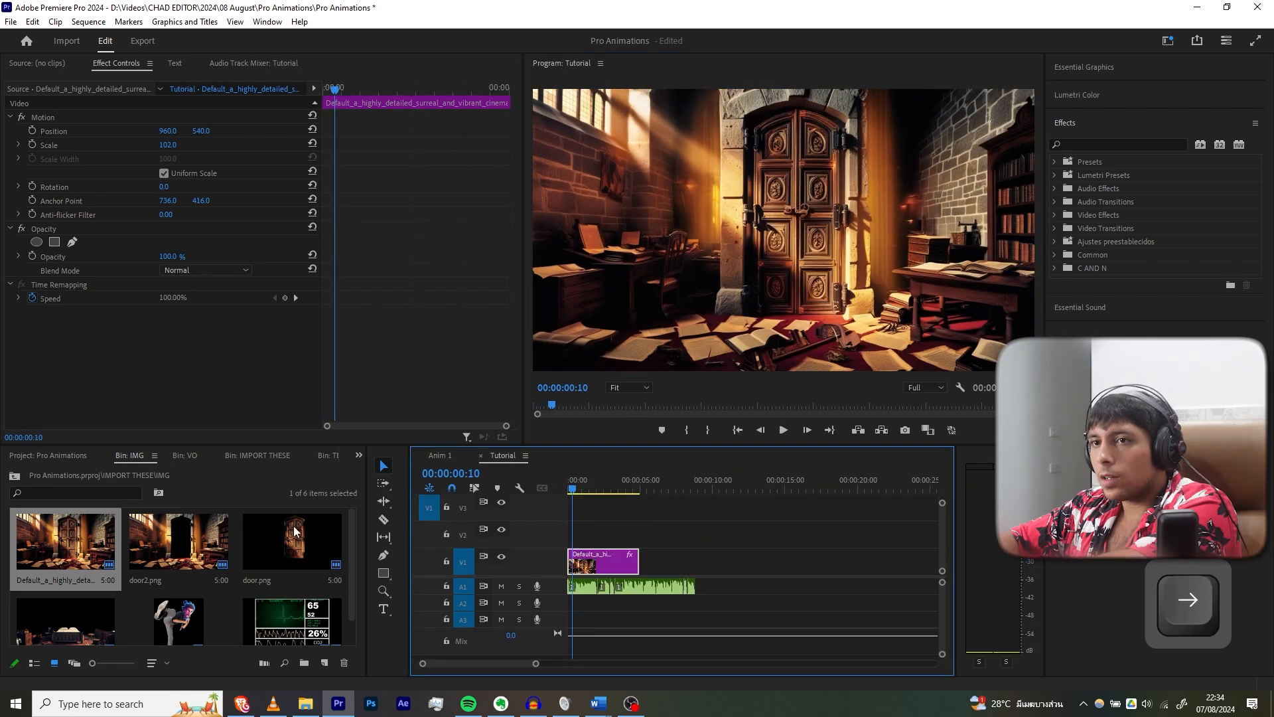
pyautogui.moveTo(315, 535); pyautogui.dragTo(575, 556)
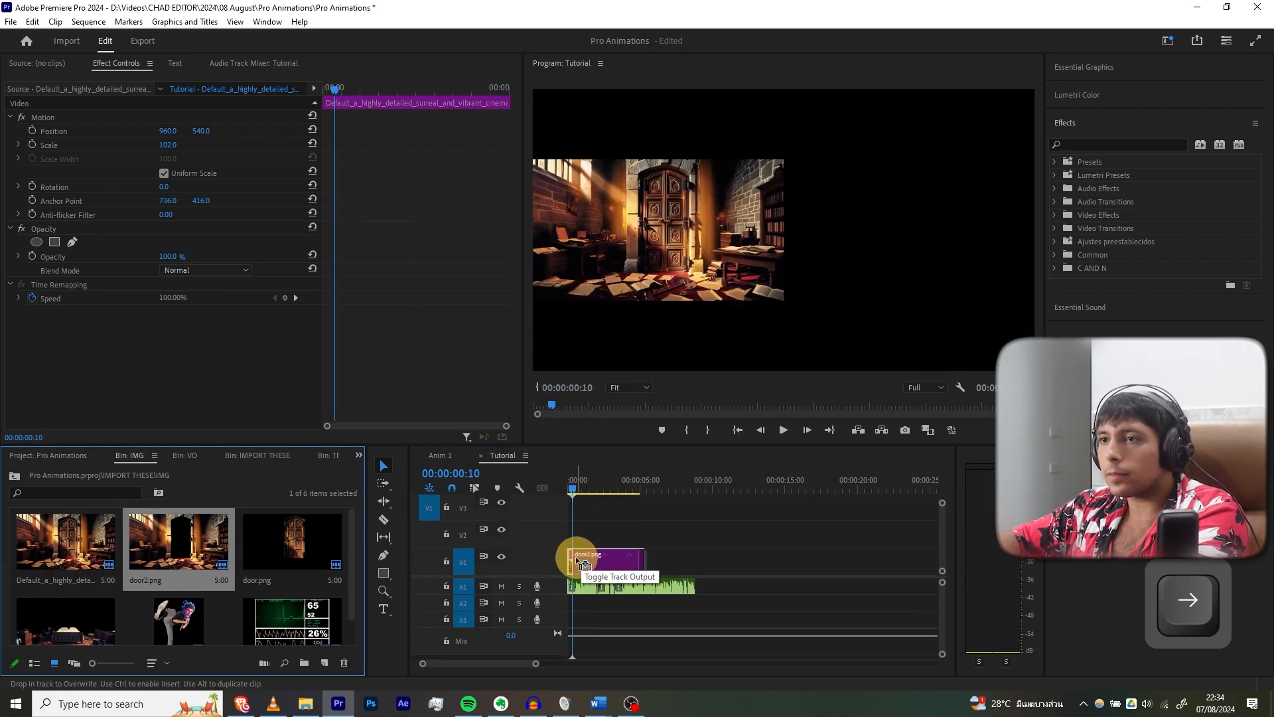
pyautogui.moveTo(576, 482); pyautogui.dragTo(535, 482)
pyautogui.rightClick(595, 562)
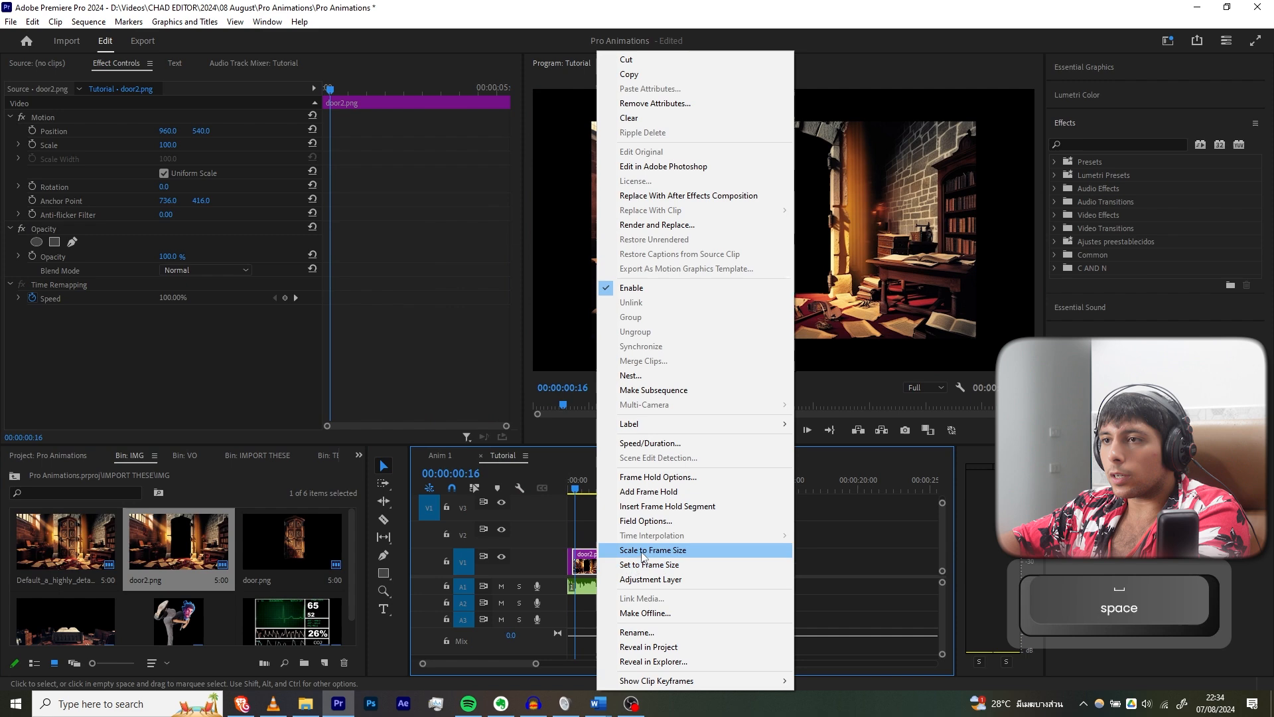
pyautogui.click(647, 550)
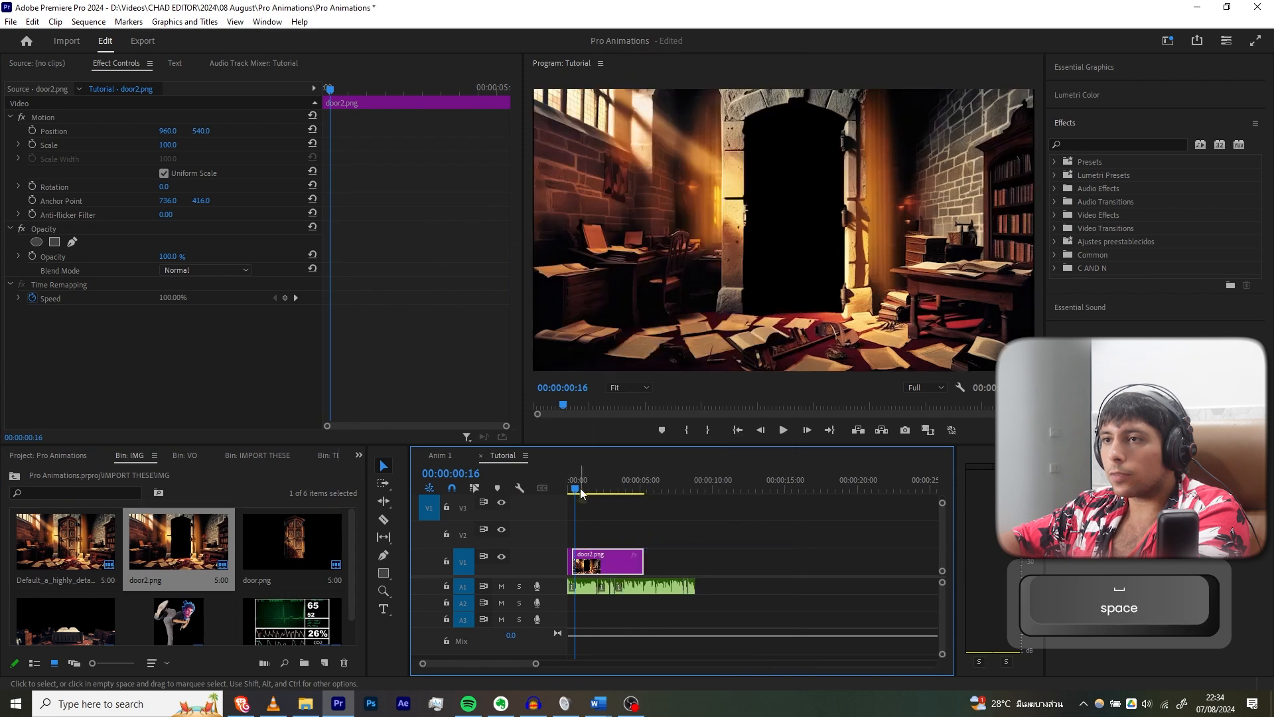
# Set the door2.png clip's scale to 102 and check the switch between the two door images.
pyautogui.moveTo(578, 486); pyautogui.dragTo(567, 485)
pyautogui.click(605, 568)
pyautogui.click(582, 480)
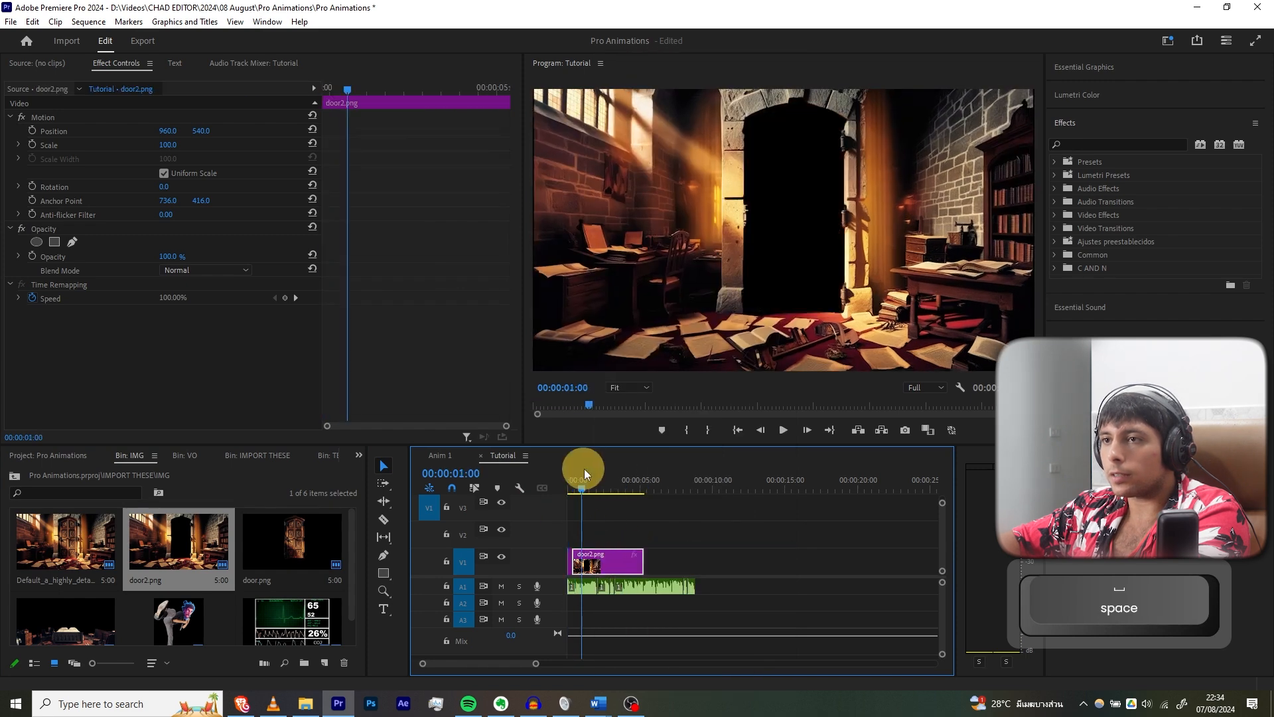
pyautogui.click(167, 143)
pyautogui.write('102')
pyautogui.press('Return')
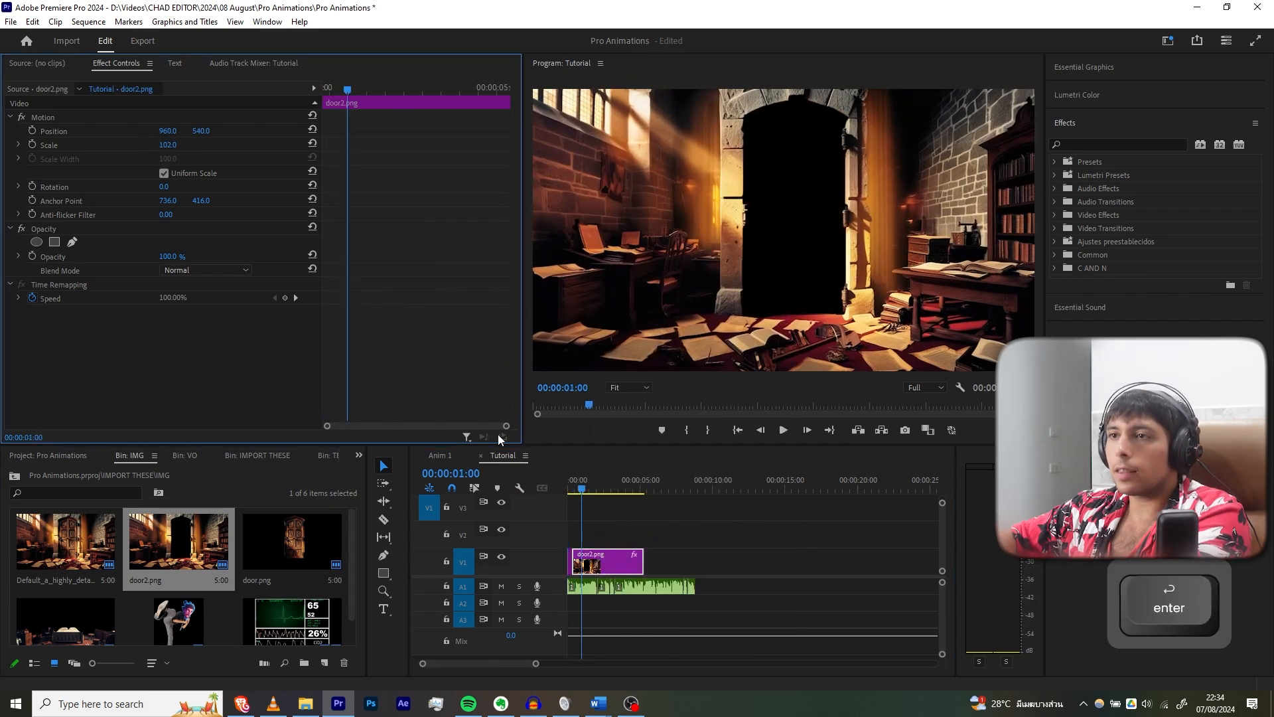
pyautogui.click(575, 479)
pyautogui.press('space')
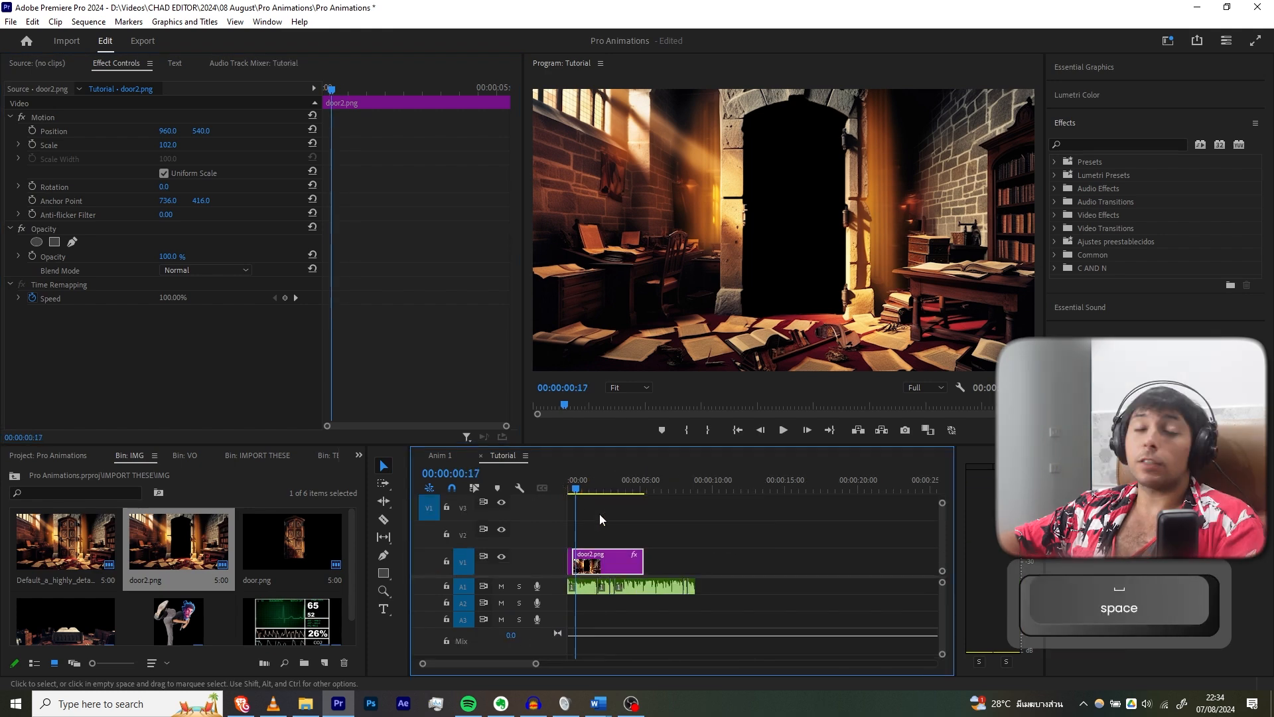
# Place bman door.png on track V2, starting together with door2.png at 00:00:00:10, and select the clip.
pyautogui.click(556, 557)
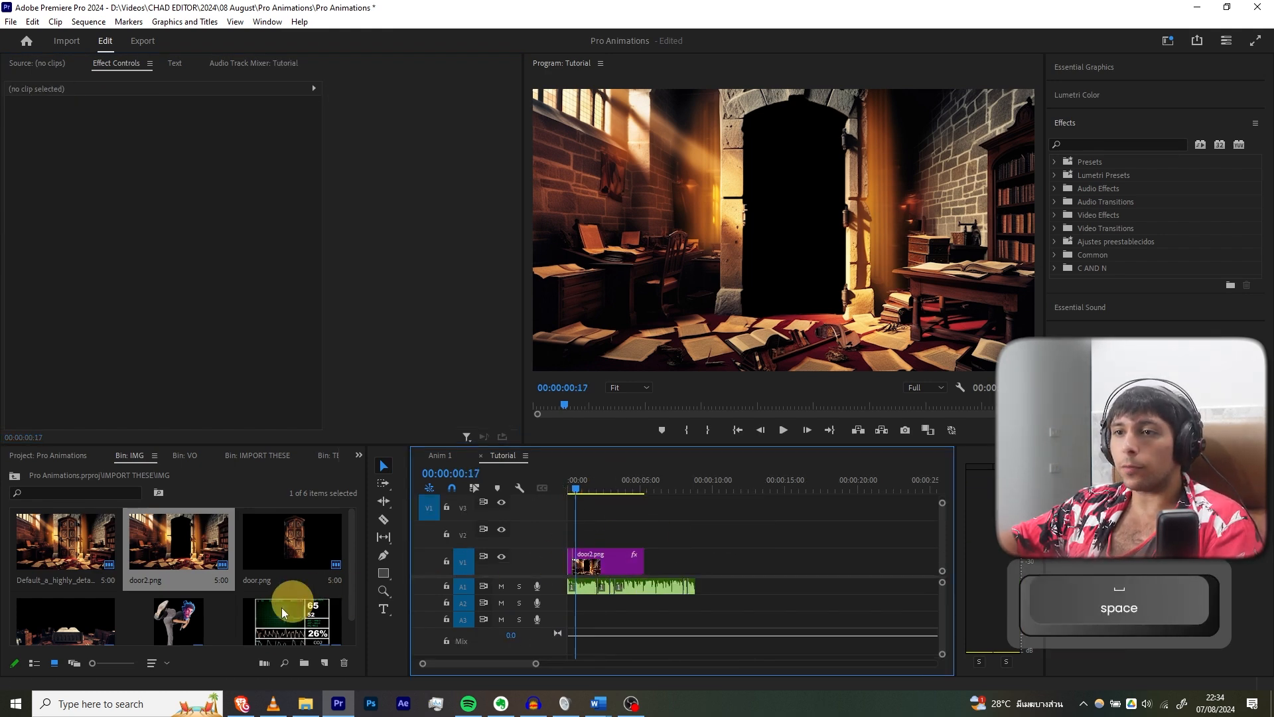
pyautogui.scroll(-1, 185, 599)
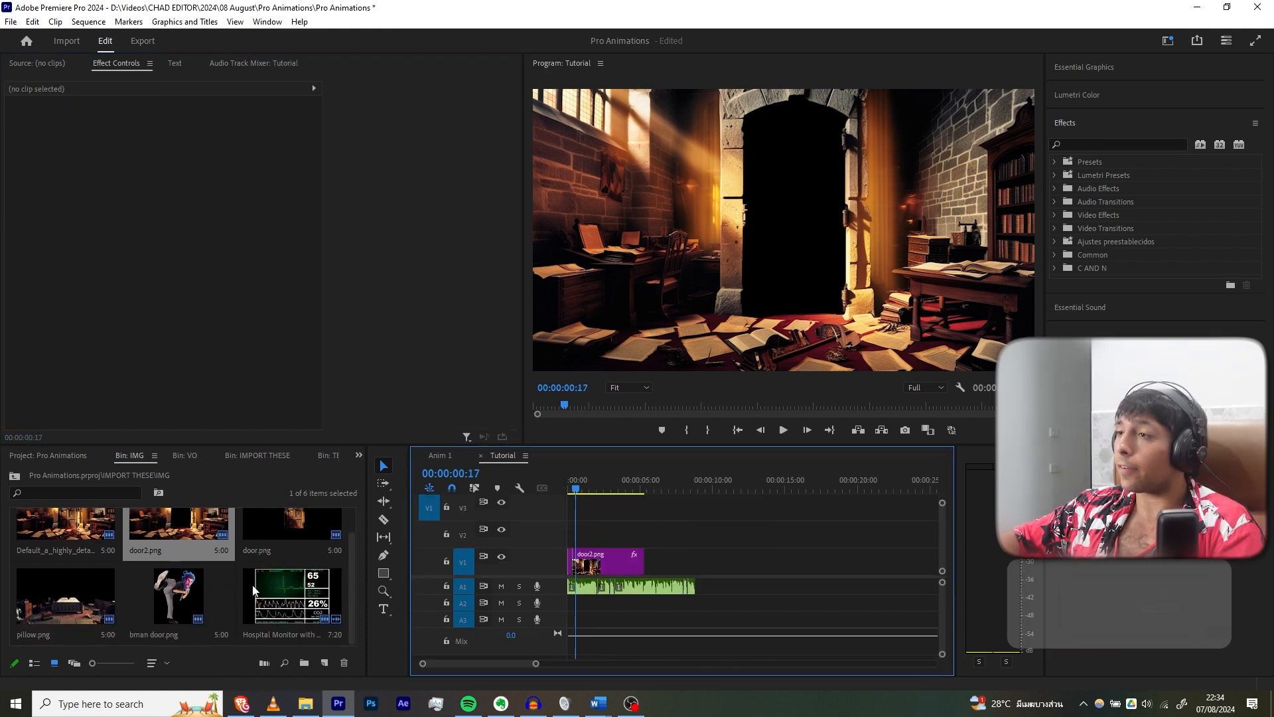
pyautogui.moveTo(178, 596); pyautogui.dragTo(573, 527)
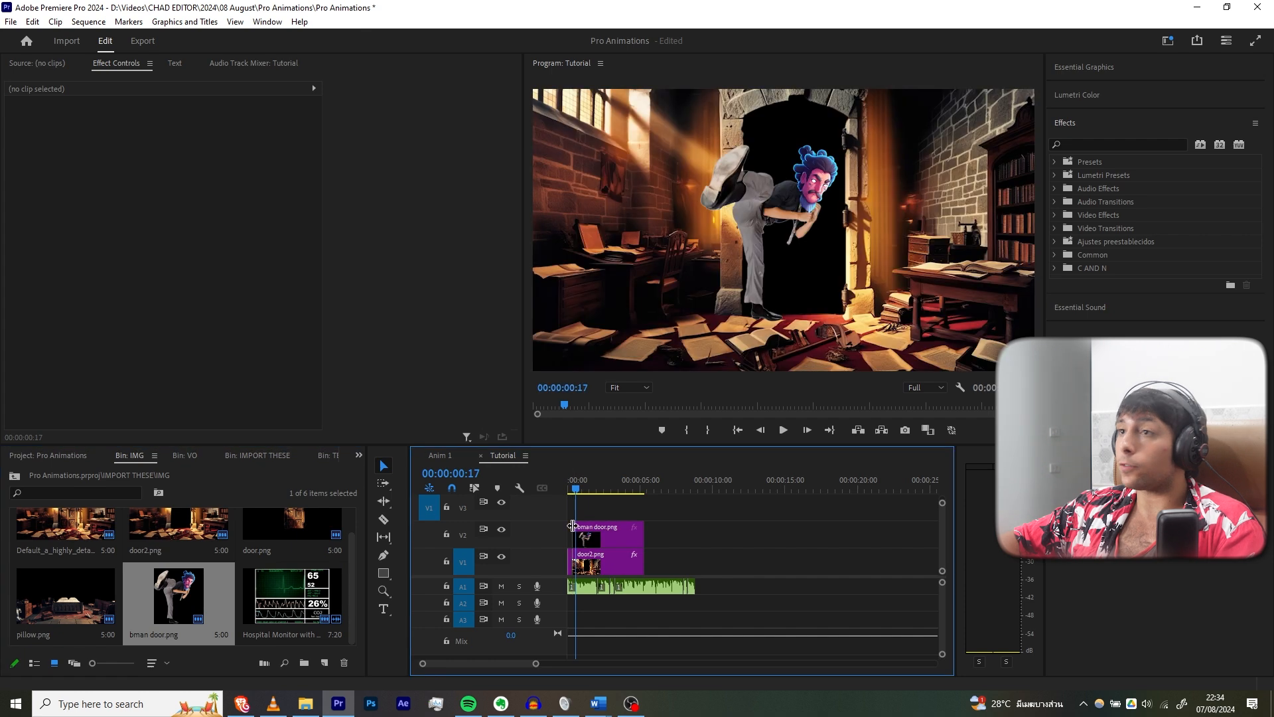
pyautogui.click(574, 528)
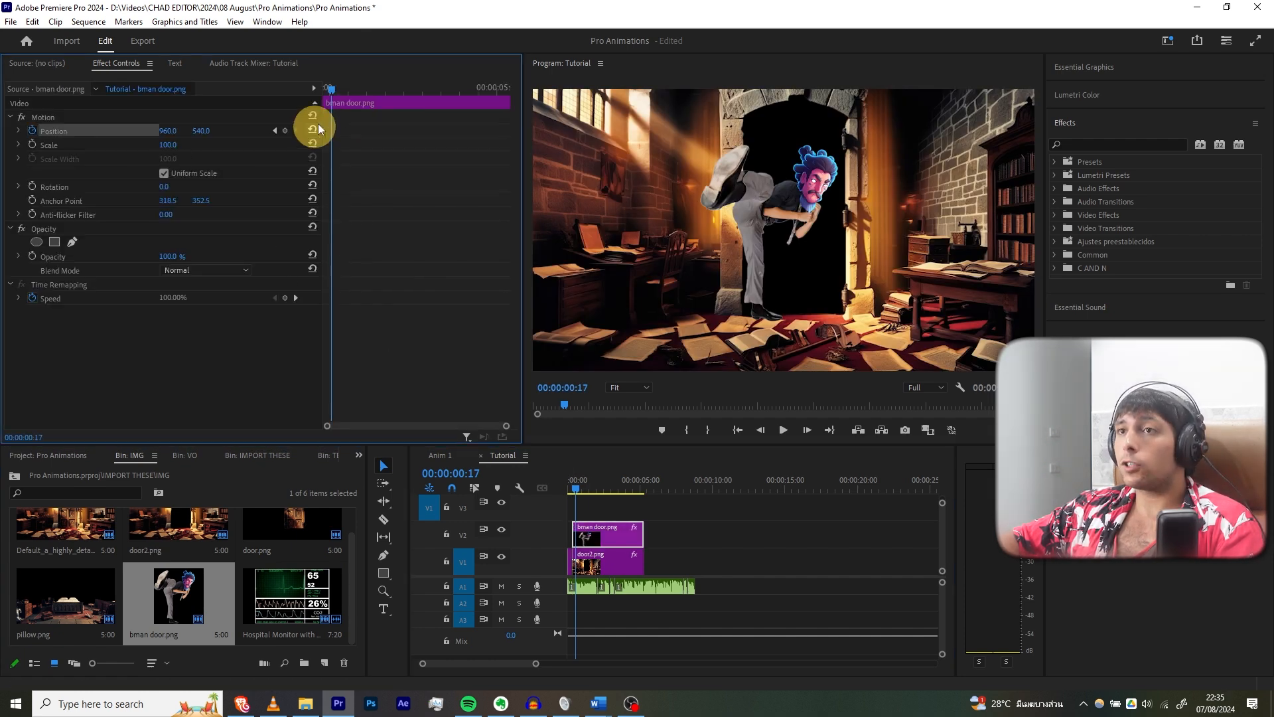
# Enable Position and Scale animation on bman door.png with starting keyframes at the clip's first frame, 00:00:00:10.
pyautogui.moveTo(331, 89); pyautogui.dragTo(296, 83)
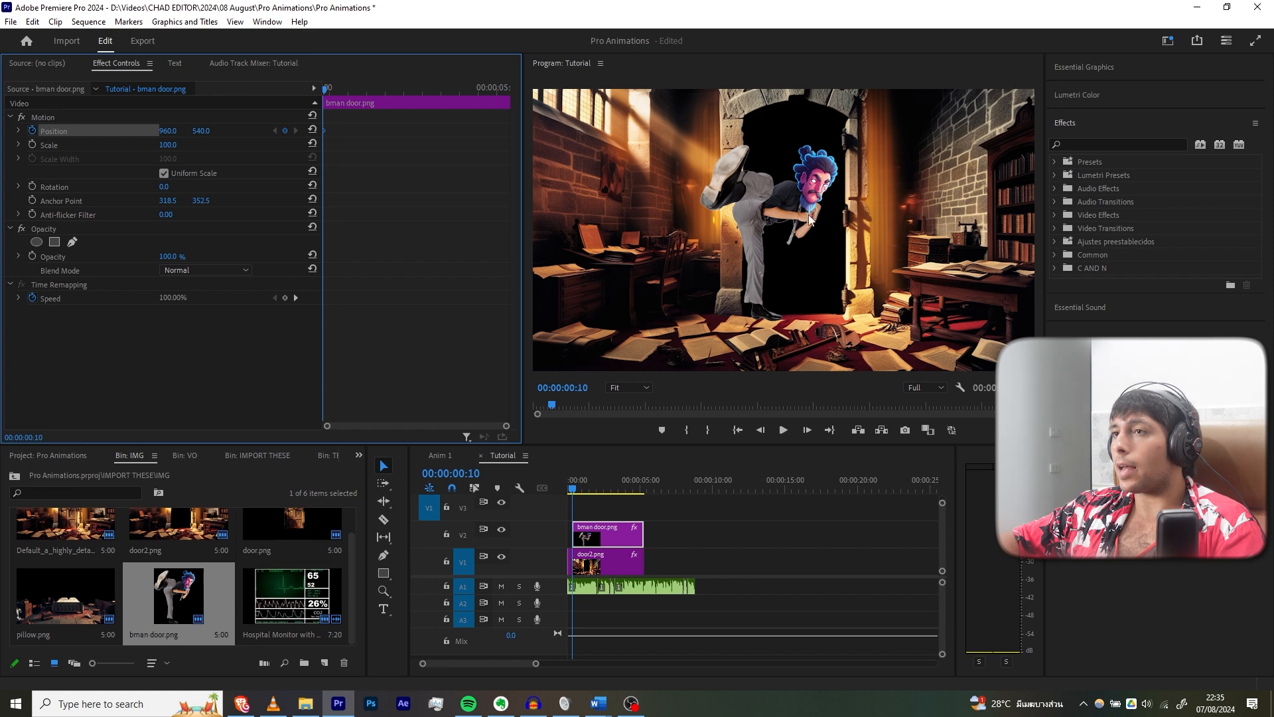
pyautogui.scroll(-1, 777, 232)
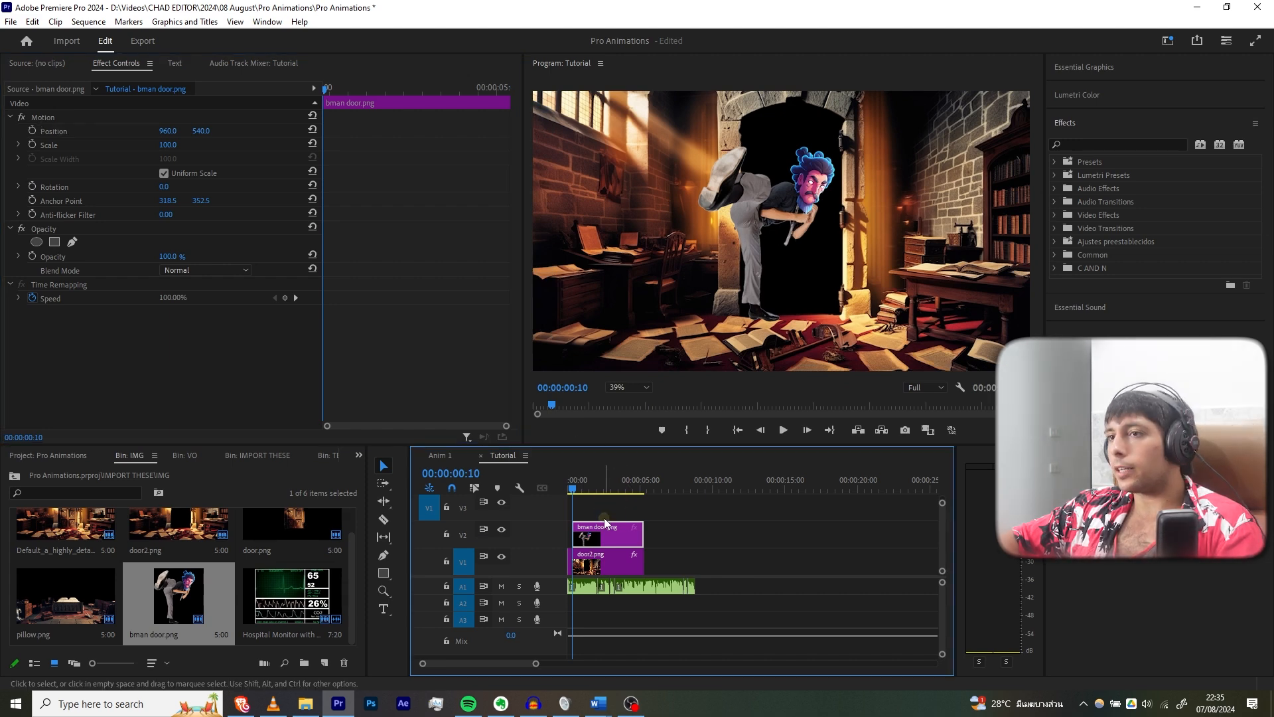
pyautogui.click(604, 518)
pyautogui.click(606, 530)
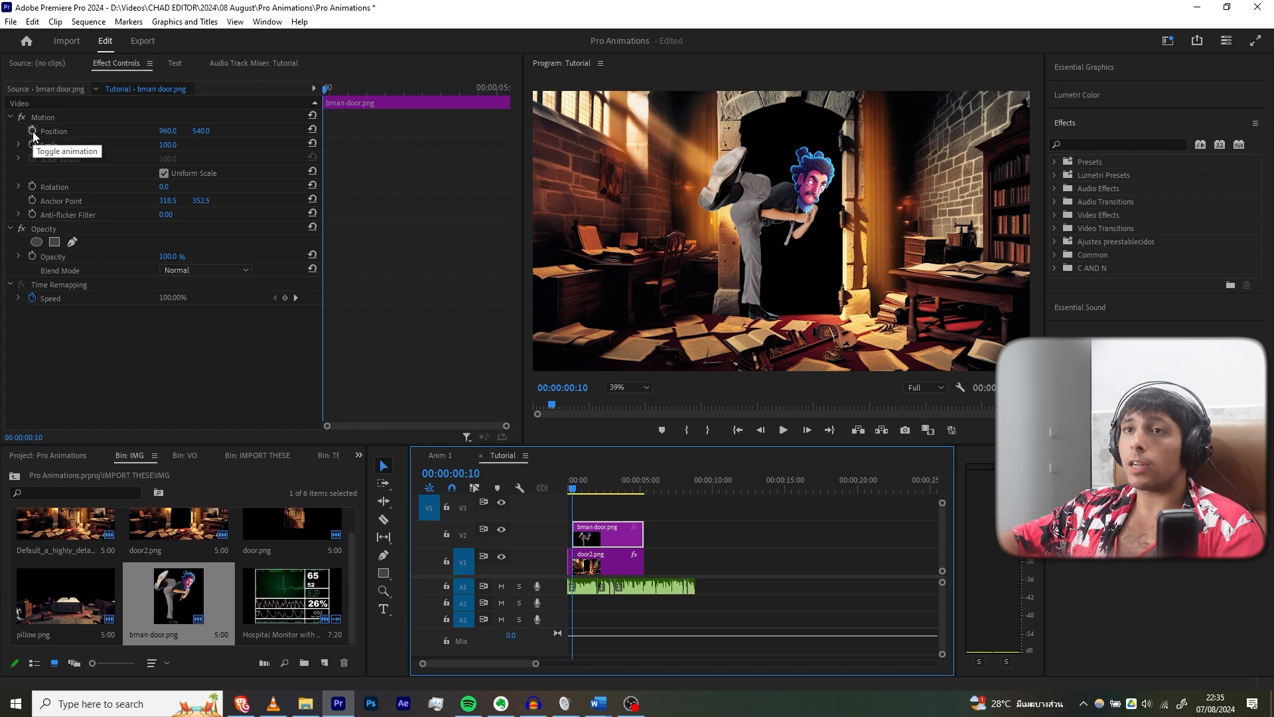
pyautogui.click(33, 131)
pyautogui.click(32, 144)
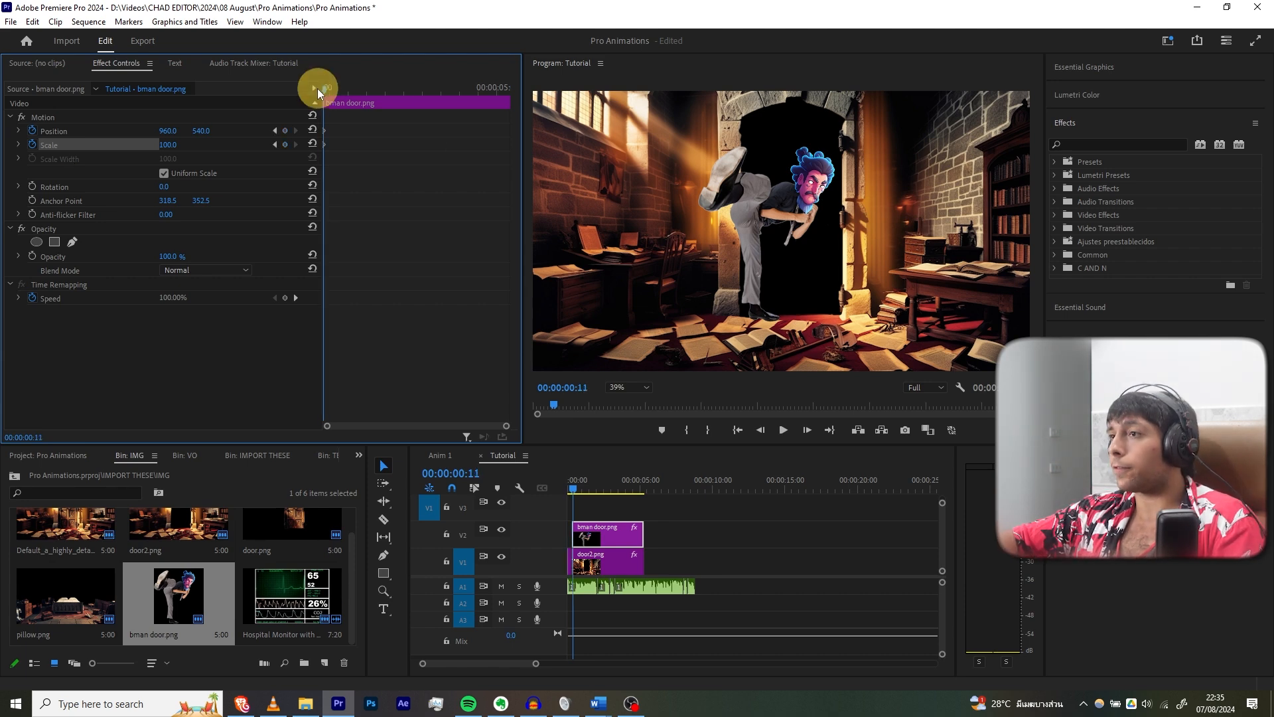
# Try to split the clips on all tracks at 00:00:00:23 after listening to the voice-over.
pyautogui.moveTo(328, 93); pyautogui.dragTo(333, 94)
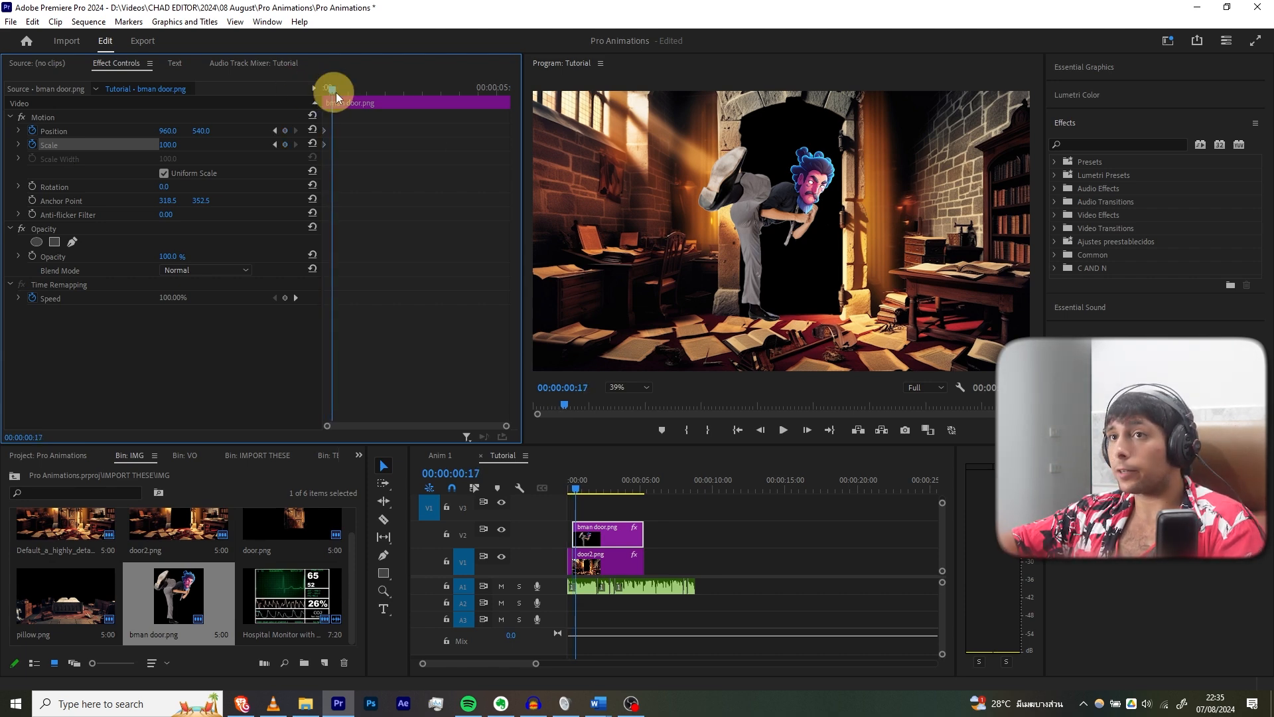
pyautogui.click(438, 455)
pyautogui.press('space')
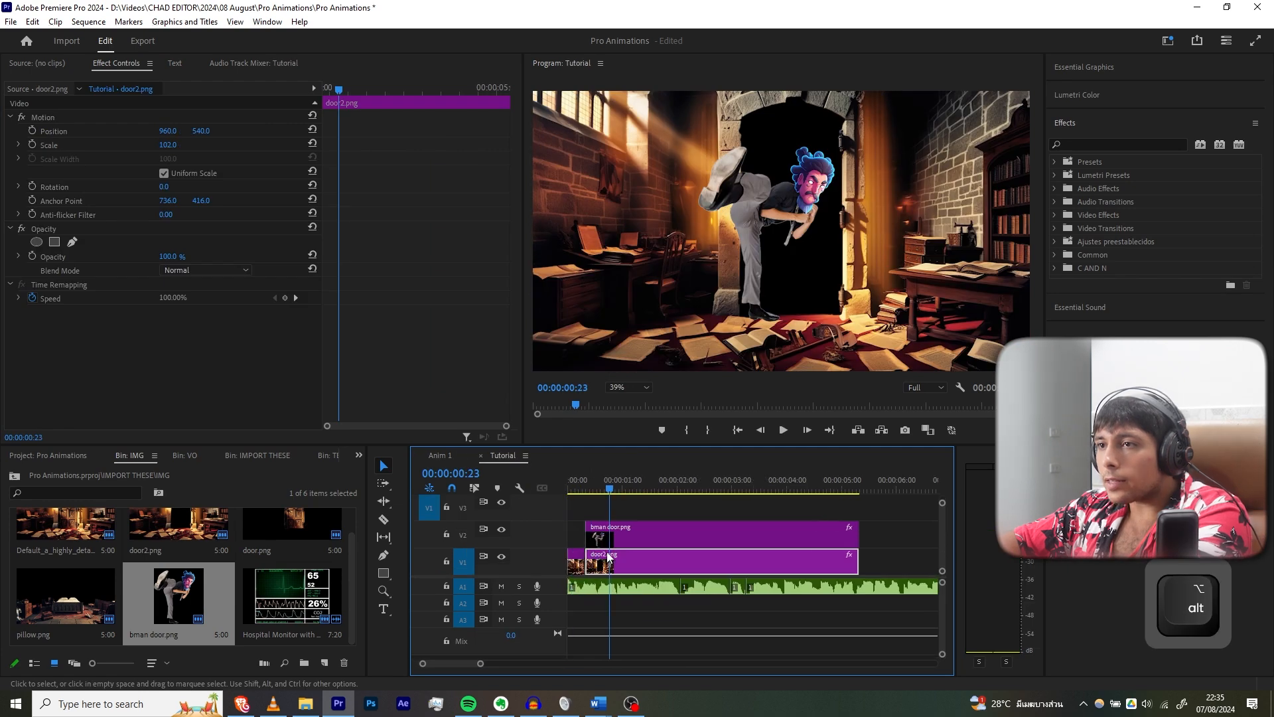
pyautogui.press('c')
pyautogui.scroll(3, 620, 538)
pyautogui.keyDown('shift'); pyautogui.click(621, 541); pyautogui.keyUp('shift')
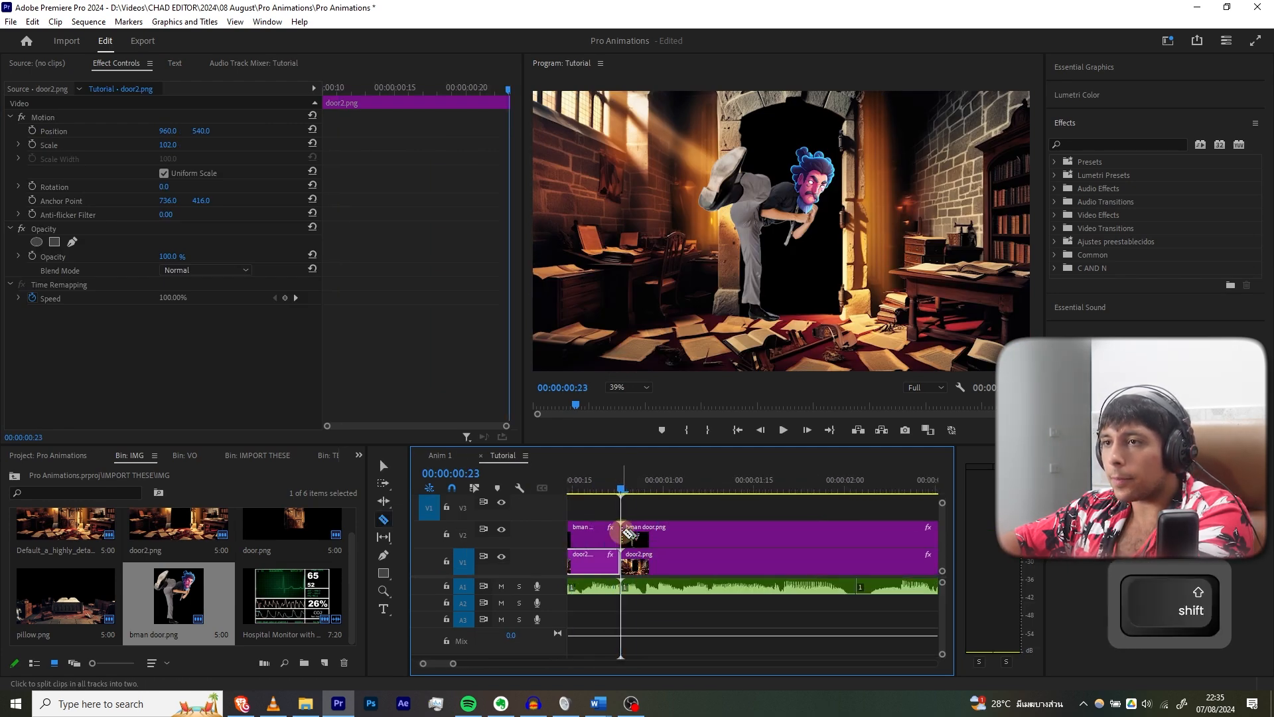
pyautogui.press('v')
pyautogui.moveTo(628, 512); pyautogui.dragTo(666, 564)
pyautogui.moveTo(665, 564); pyautogui.dragTo(668, 566)
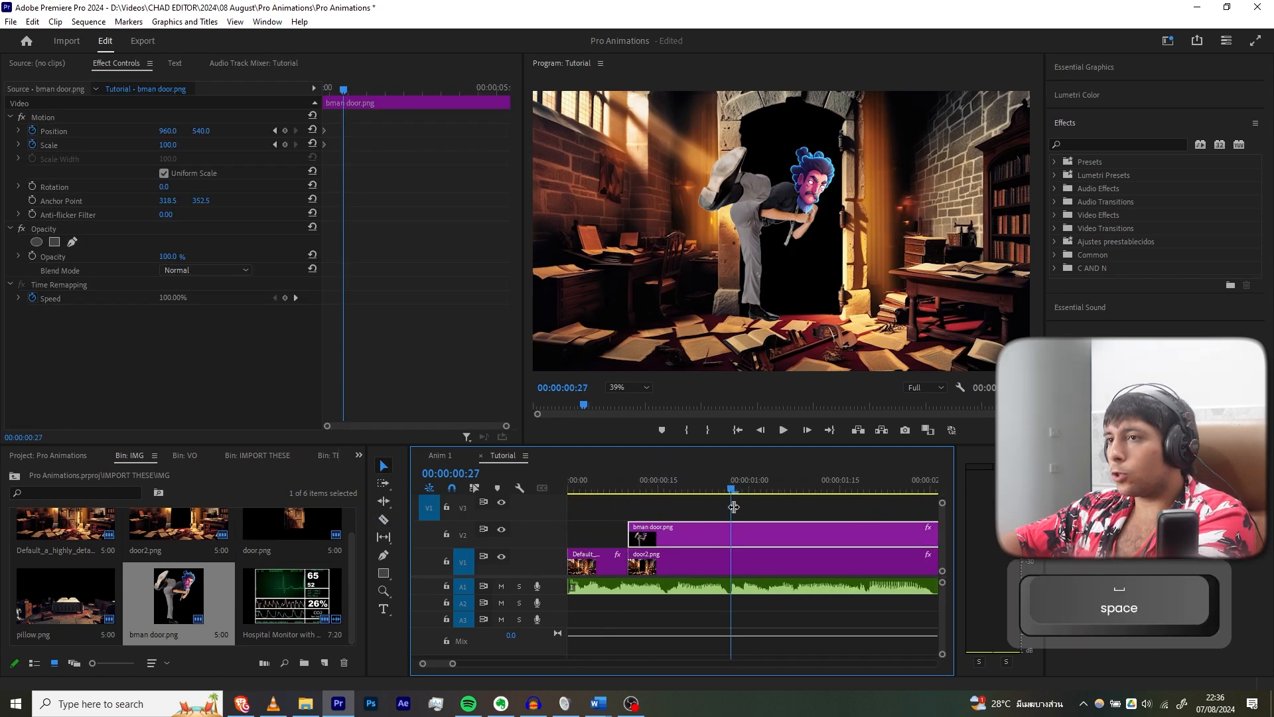
# Split all tracks at 00:00:00:27 and delete the remainders of bman door.png and door2.png after the cut.
pyautogui.press('c')
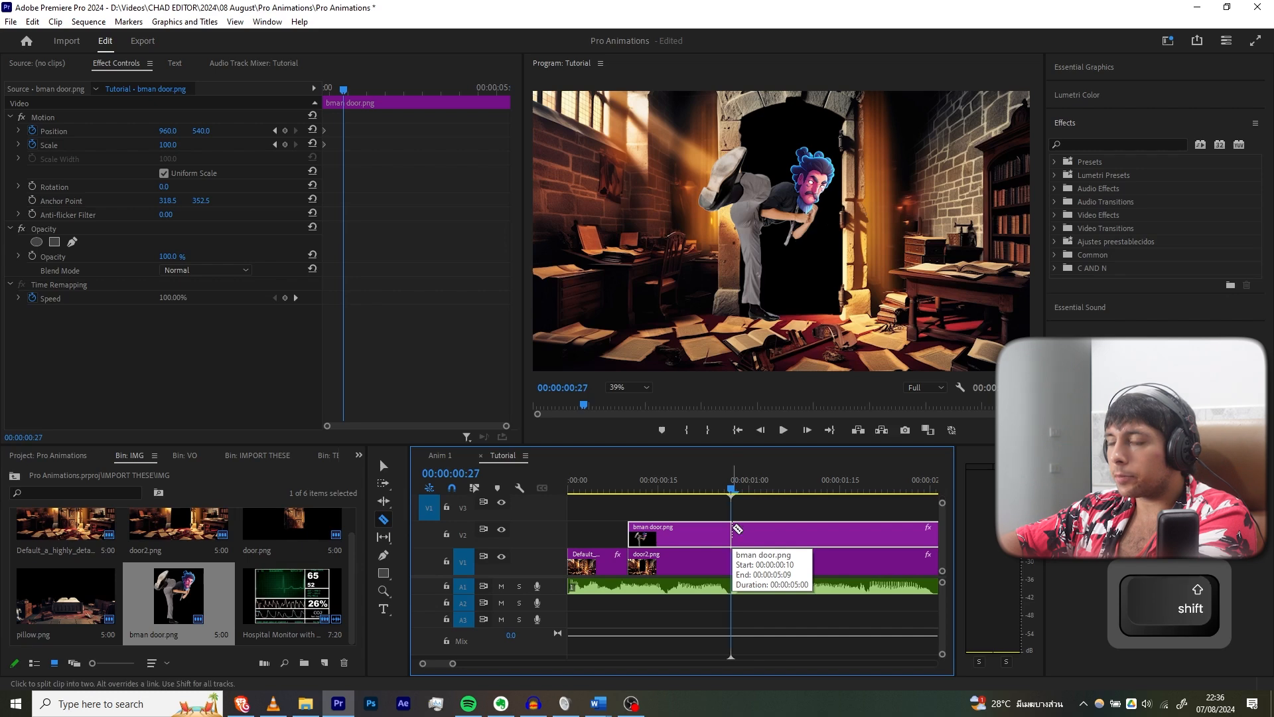
pyautogui.keyDown('shift'); pyautogui.click(734, 529); pyautogui.keyUp('shift')
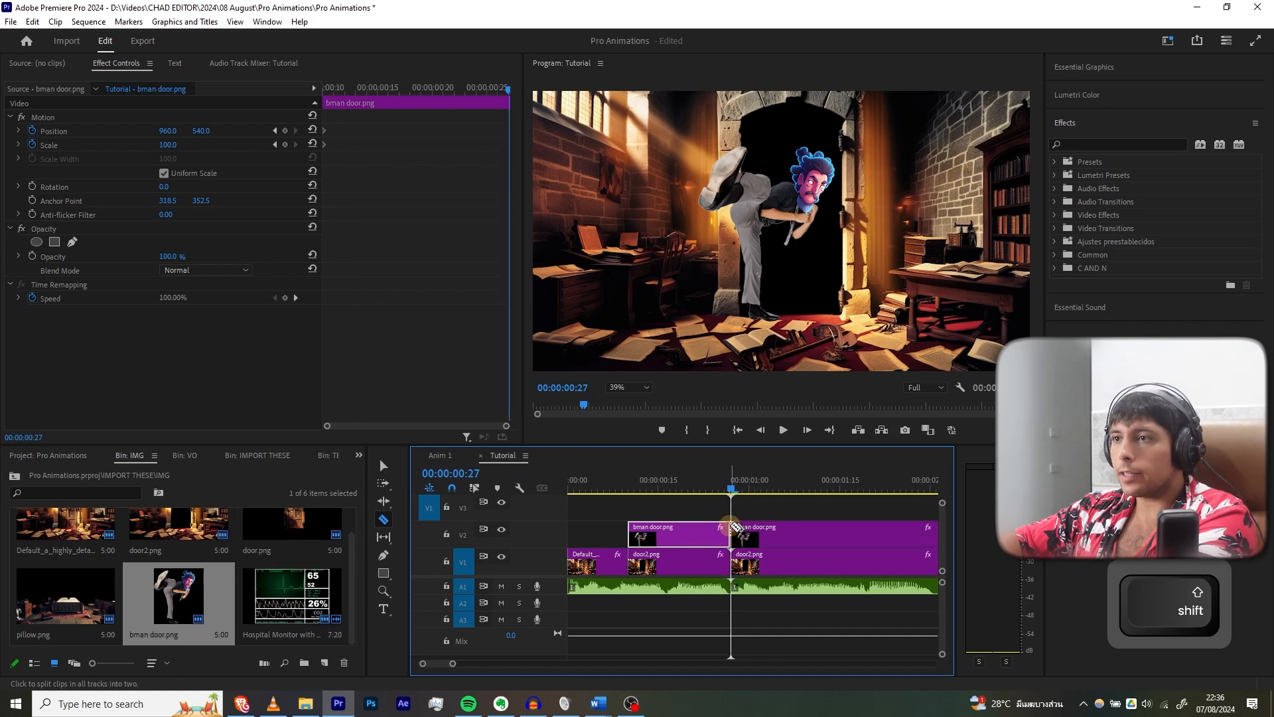
pyautogui.press('v')
pyautogui.click(763, 550)
pyautogui.moveTo(763, 550); pyautogui.dragTo(753, 590)
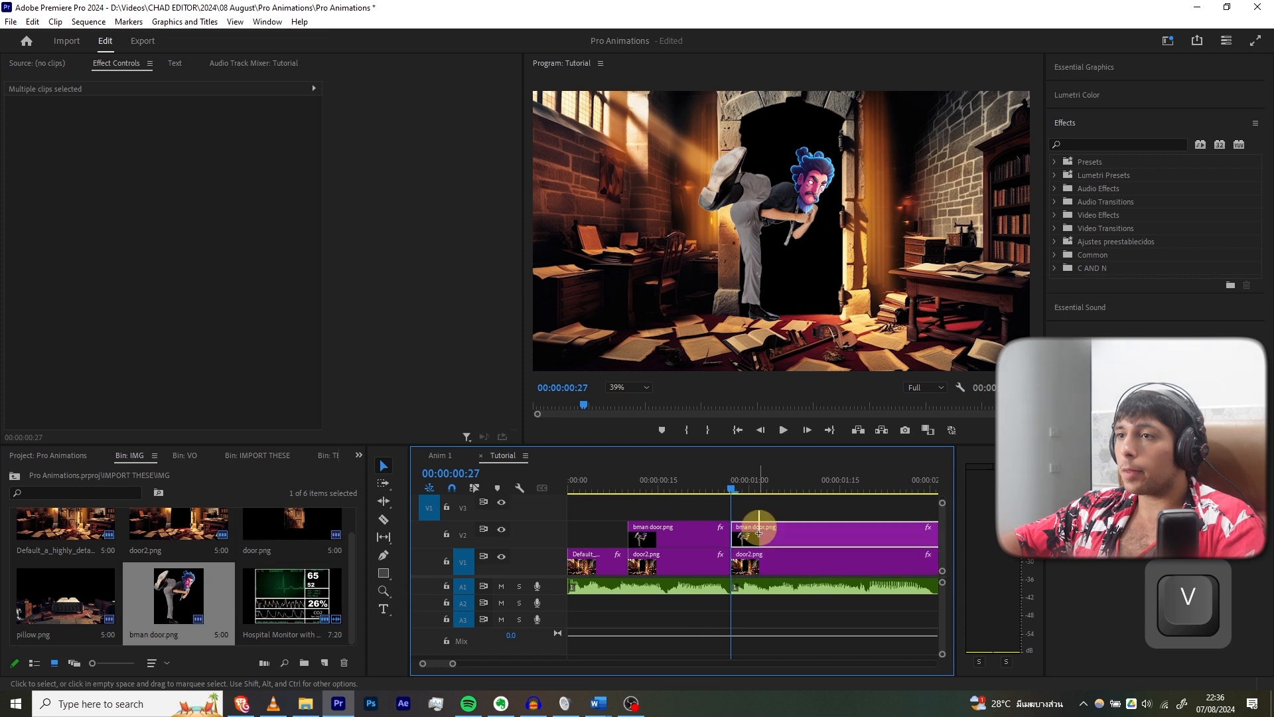
pyautogui.press('Delete')
# On bman door.png, set horizontal position 1125 and scale 101 as keyframes at 00:00:00:26.
pyautogui.click(698, 531)
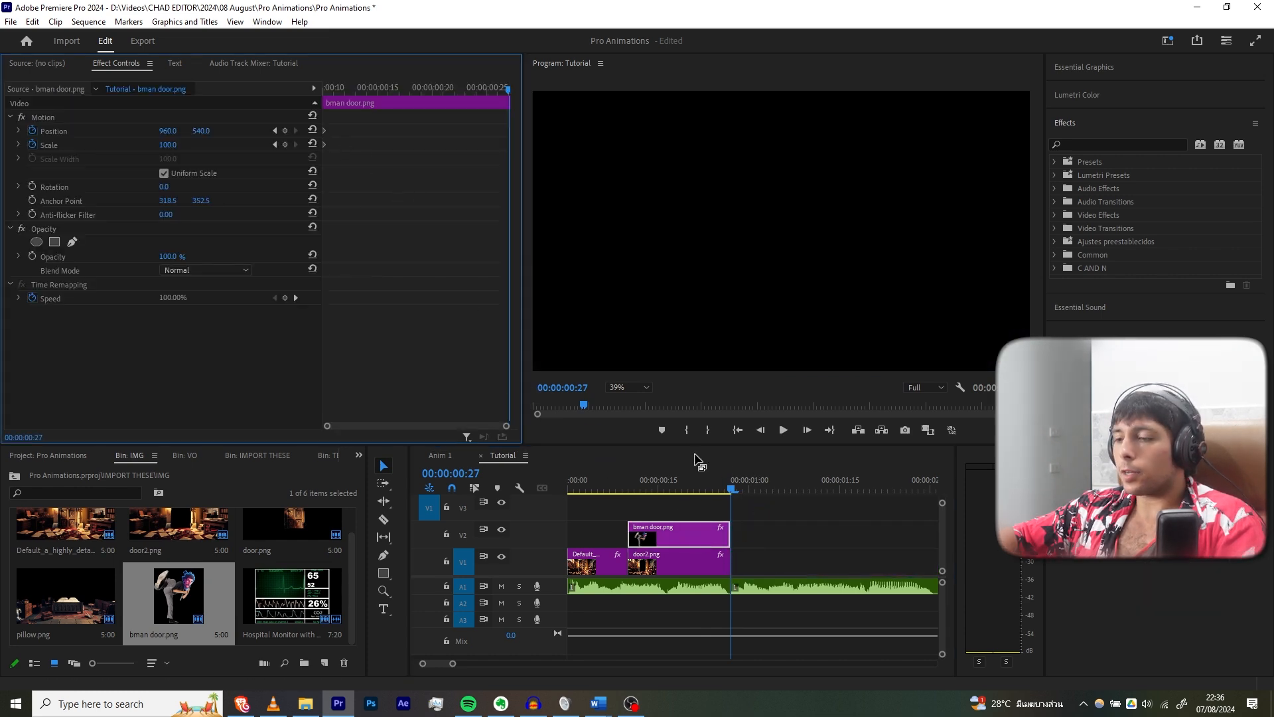
pyautogui.press('Left')
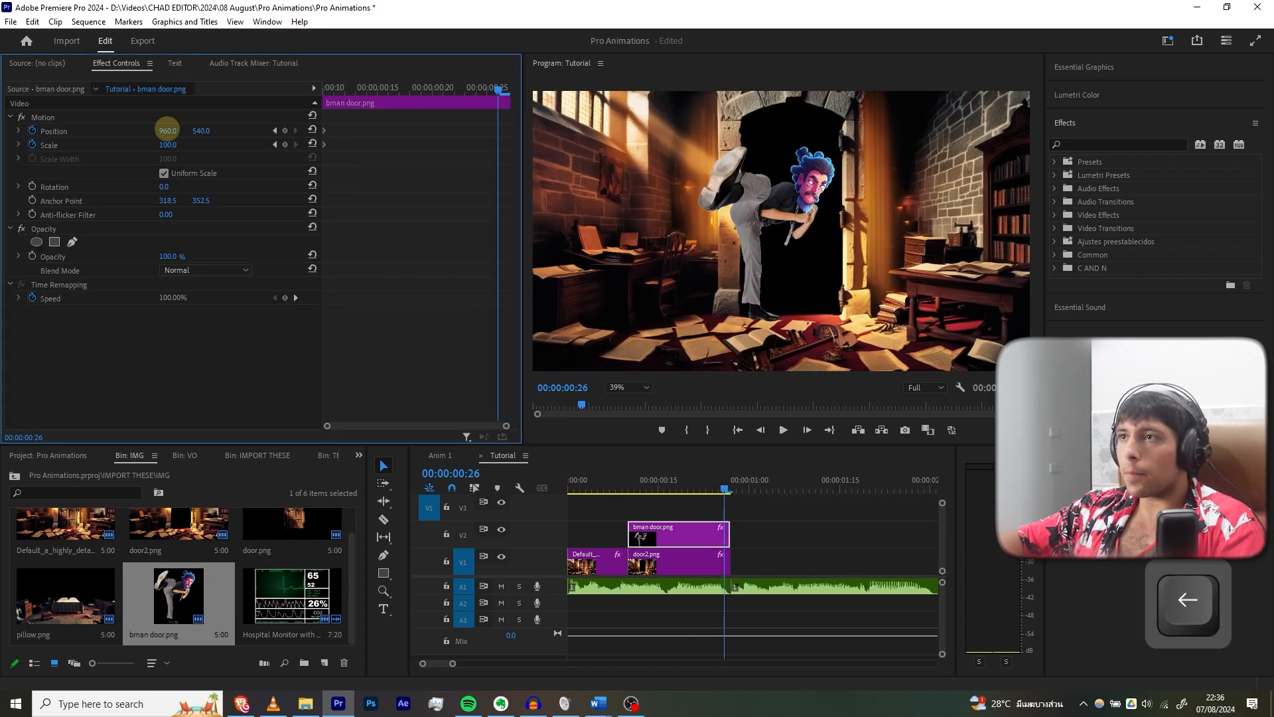
pyautogui.moveTo(167, 130)
pyautogui.mouseDown()
pyautogui.moveTo(285, 136)
pyautogui.moveTo(168, 148)
pyautogui.mouseUp()
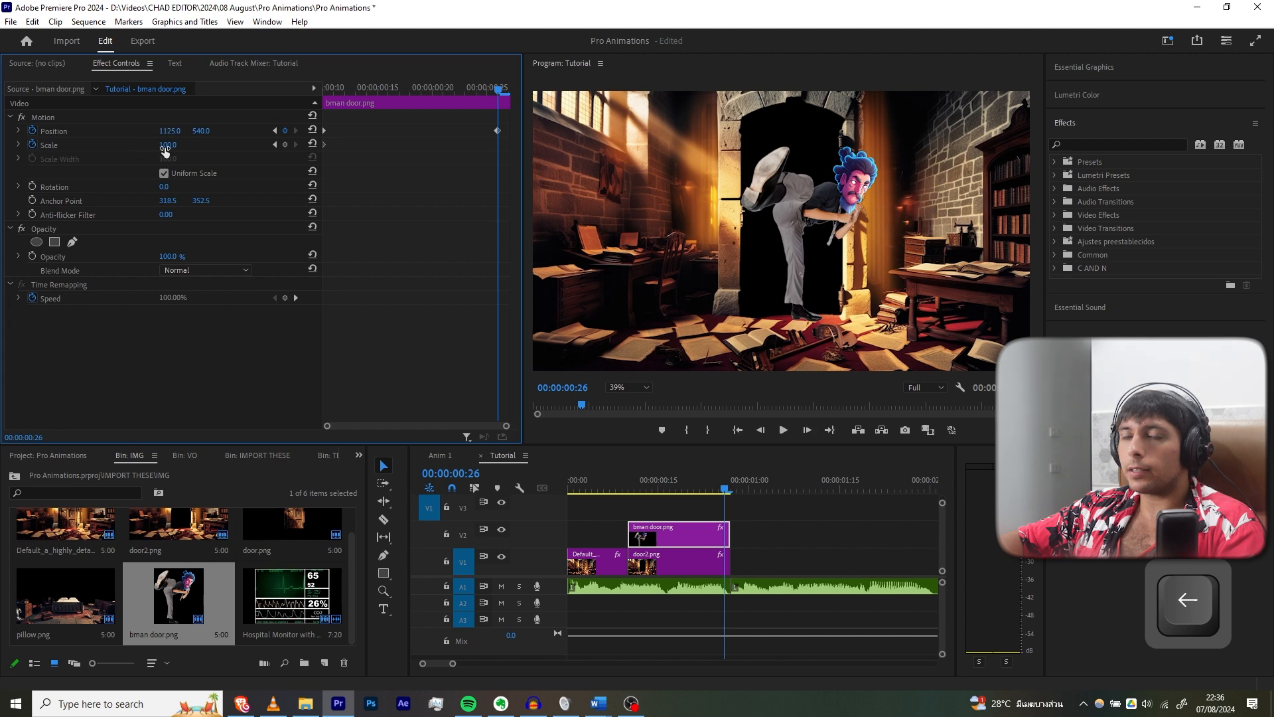
pyautogui.click(170, 145)
pyautogui.write('110')
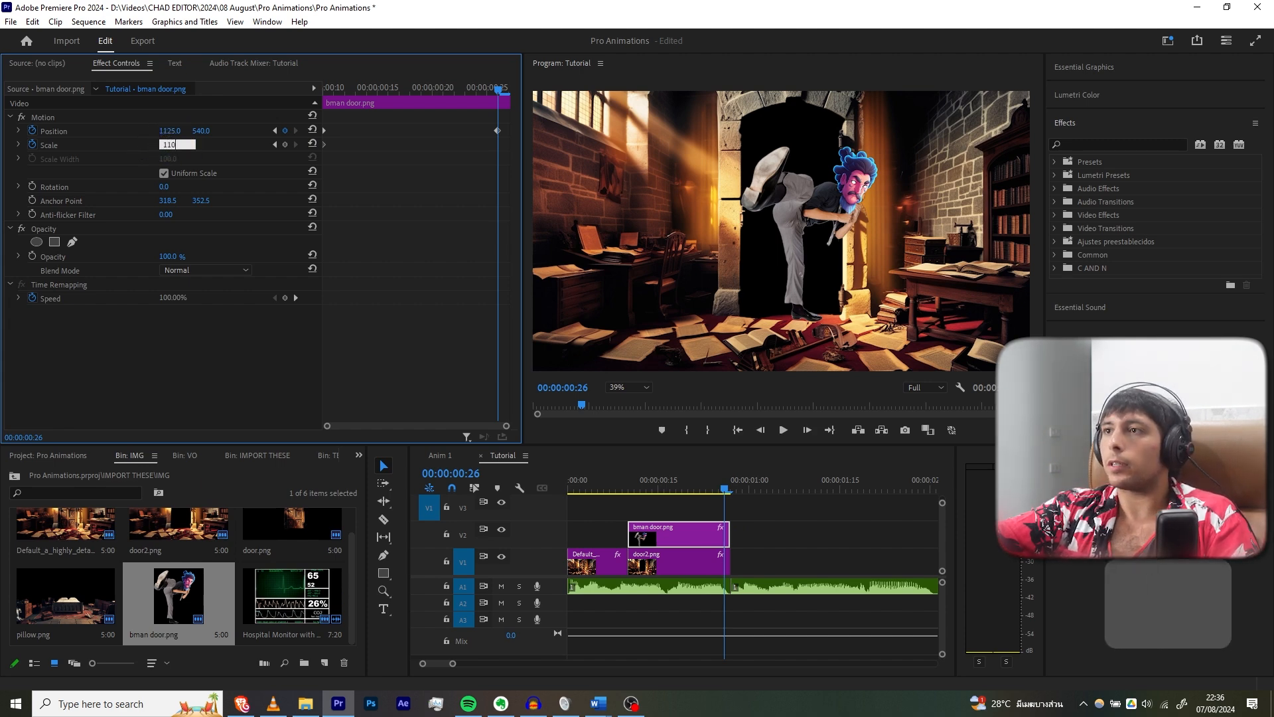
pyautogui.press('Return')
pyautogui.moveTo(193, 147)
pyautogui.mouseDown()
pyautogui.moveTo(256, 142)
pyautogui.moveTo(186, 145)
pyautogui.mouseUp()
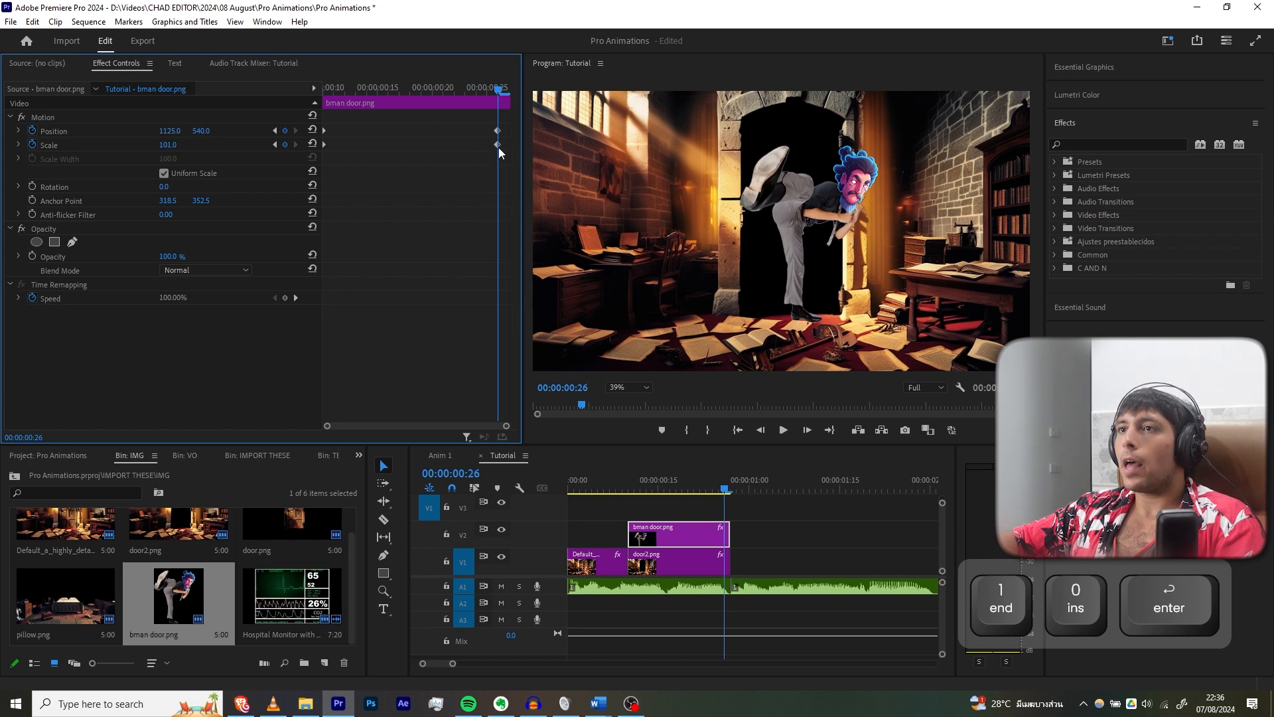
# Move bman door.png's ending Position and Scale keyframes to the clip's end, and apply Ease In and Ease Out to all keyframes.
pyautogui.moveTo(499, 153)
pyautogui.mouseDown()
pyautogui.moveTo(493, 134)
pyautogui.moveTo(511, 156)
pyautogui.mouseUp()
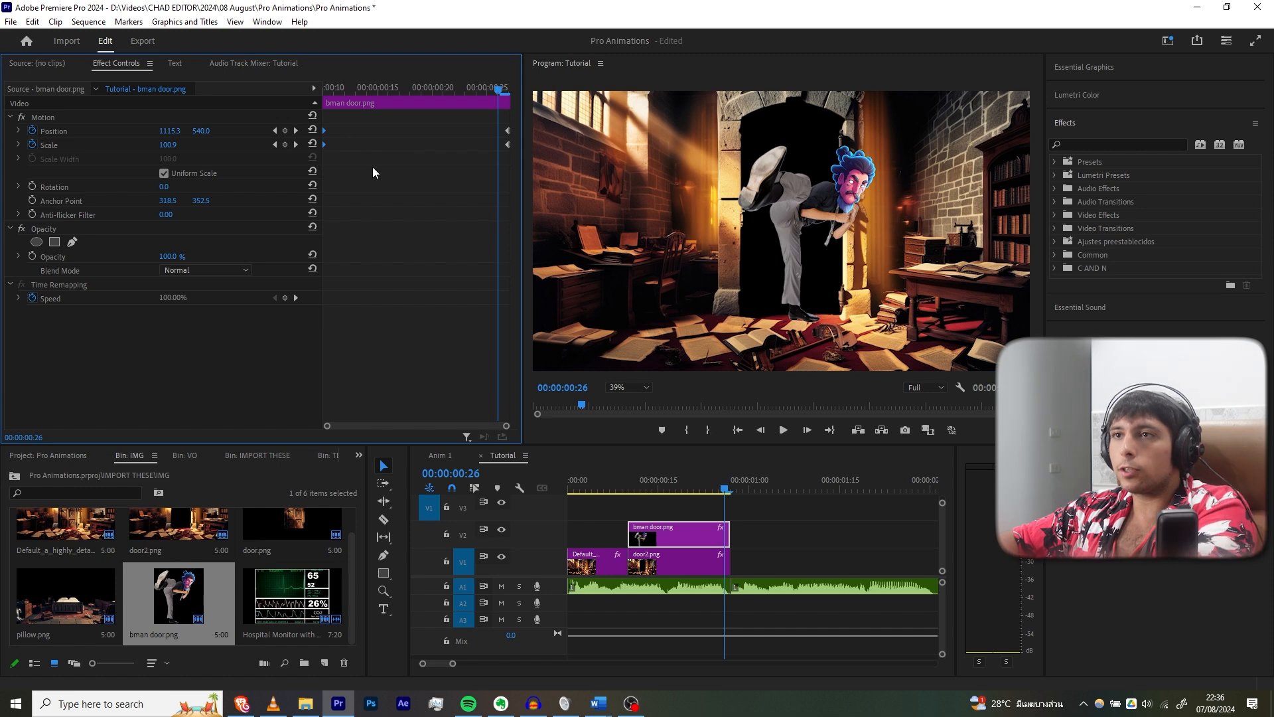
pyautogui.moveTo(485, 159); pyautogui.dragTo(530, 113)
pyautogui.rightClick(511, 133)
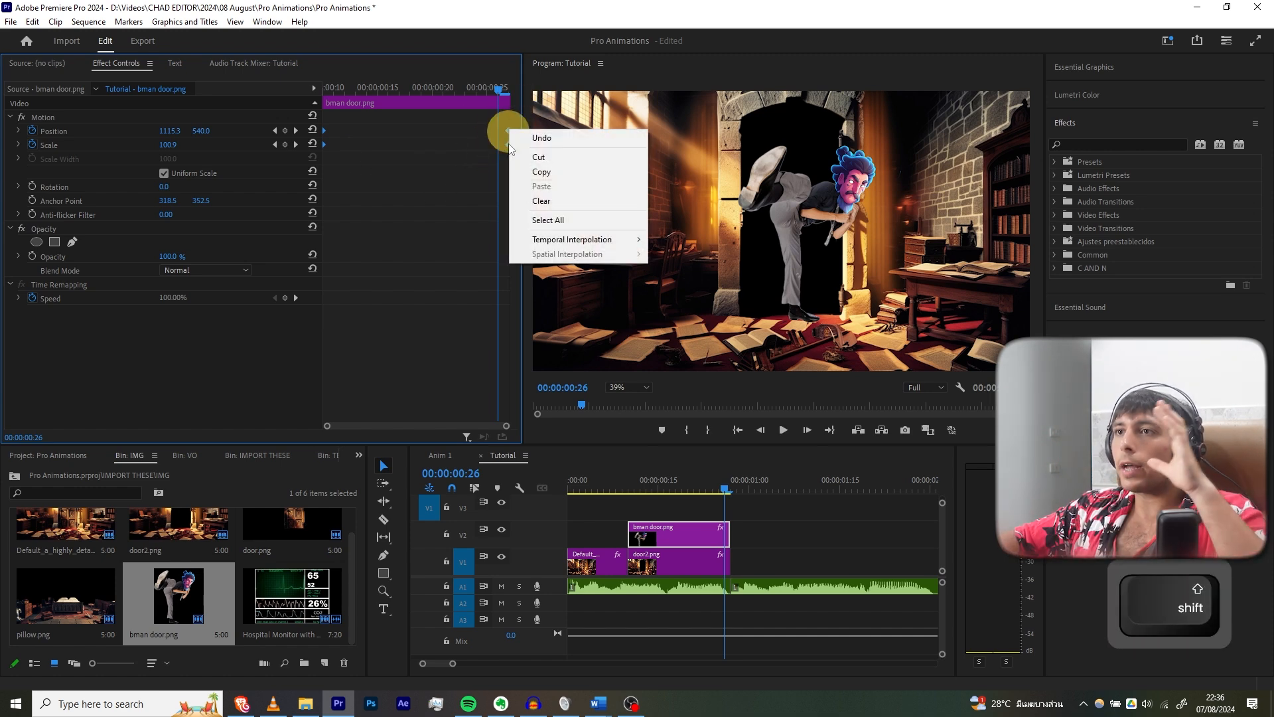
pyautogui.moveTo(564, 245)
pyautogui.click(691, 317)
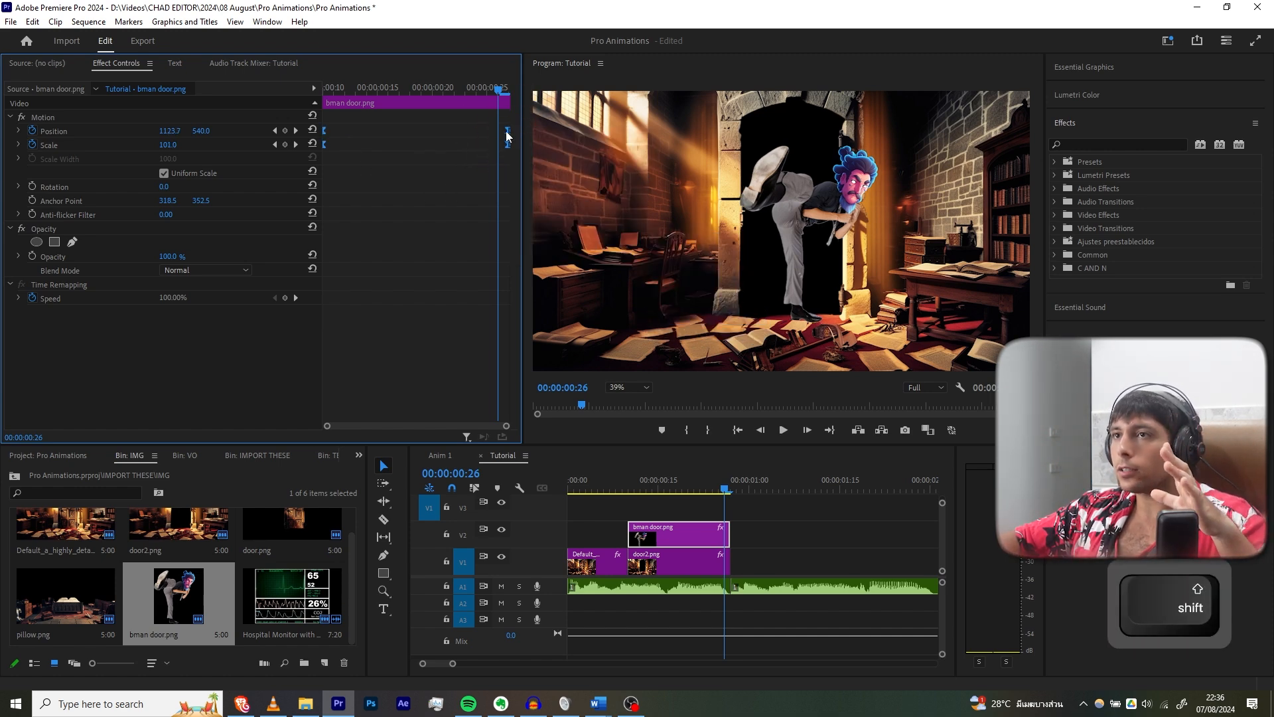
pyautogui.rightClick(507, 131)
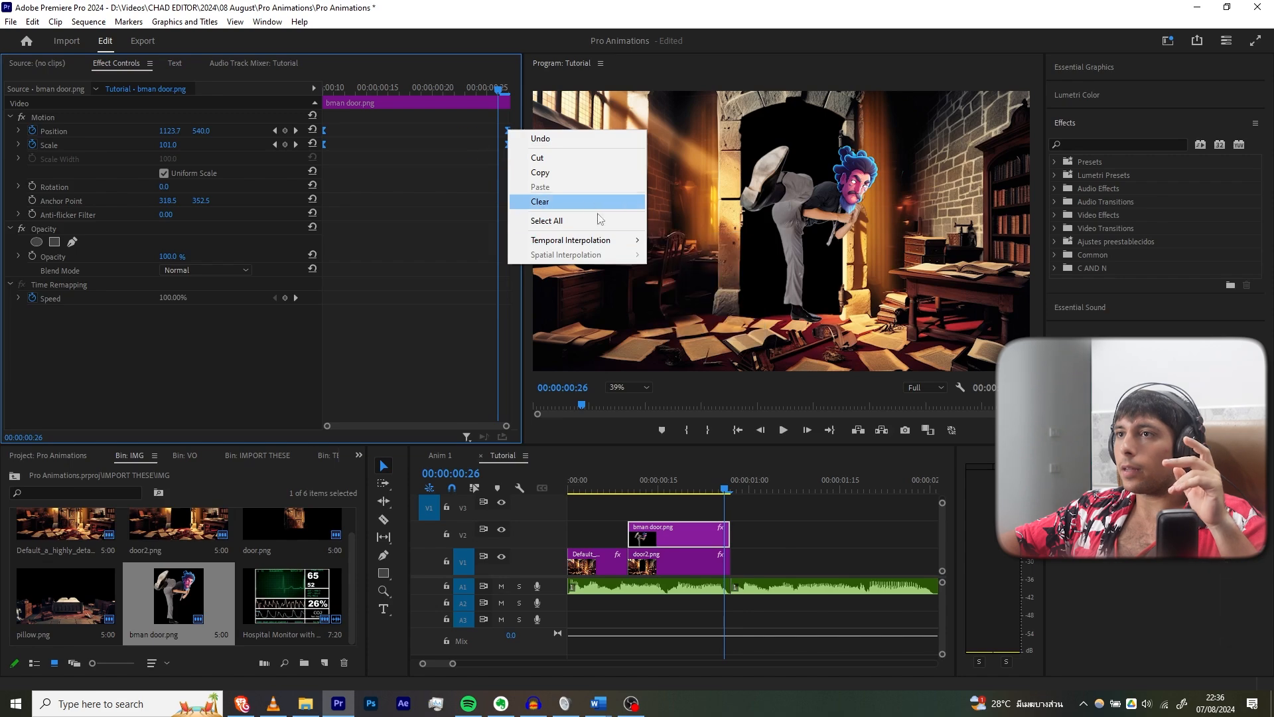
pyautogui.click(693, 332)
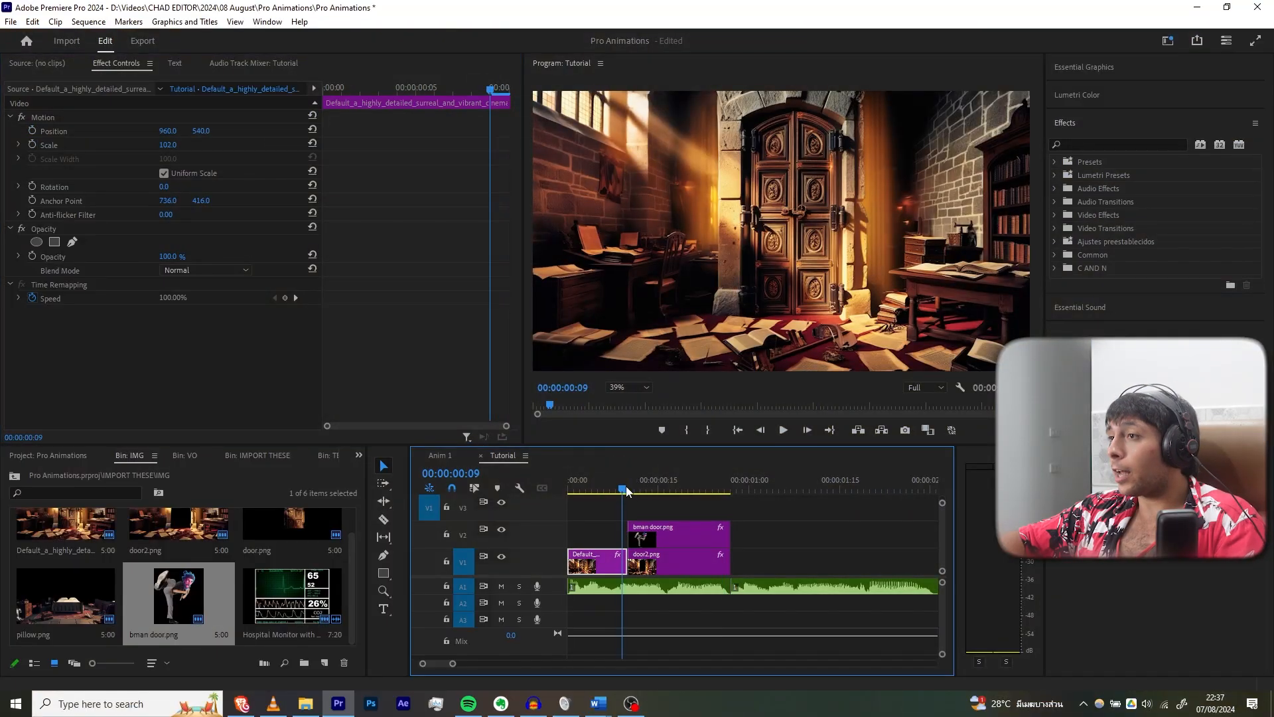
# Play the sequence around the door cut to review the kicking character's eased motion.
pyautogui.press('space')
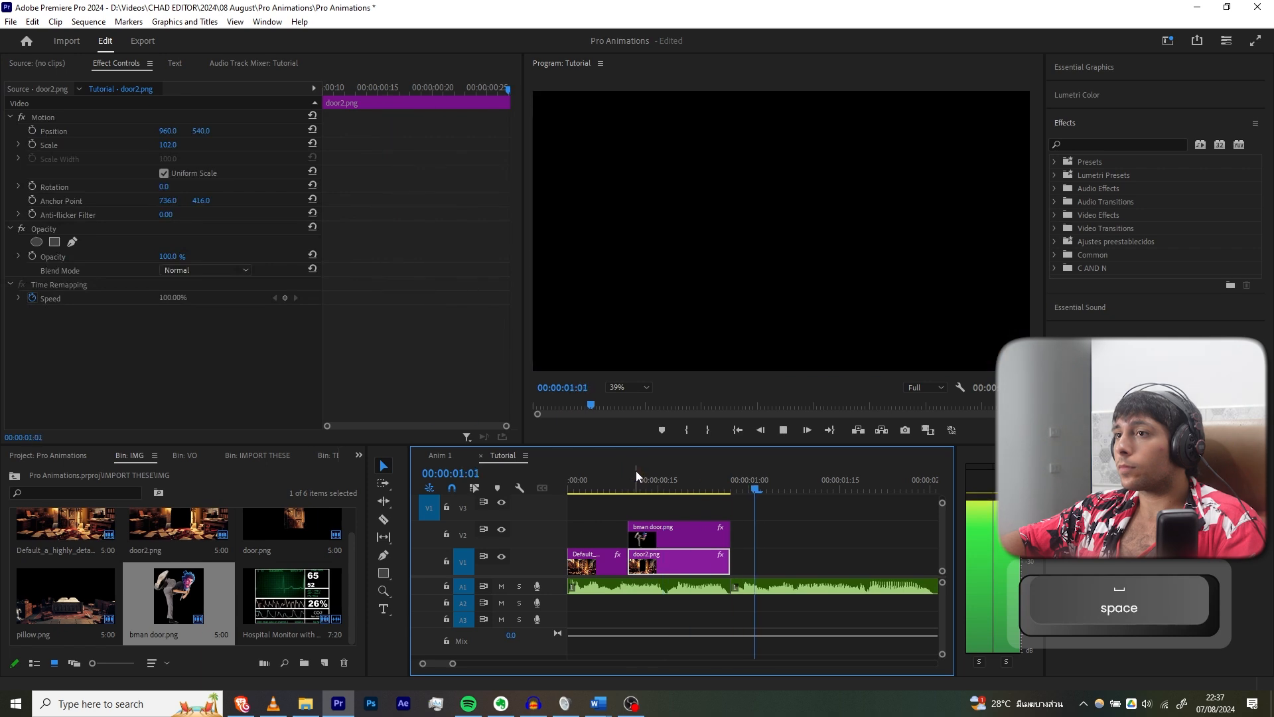
pyautogui.moveTo(635, 471)
pyautogui.mouseDown()
pyautogui.moveTo(612, 473)
pyautogui.moveTo(700, 486)
pyautogui.moveTo(636, 488)
pyautogui.mouseUp()
pyautogui.press('space')
pyautogui.press('space')
pyautogui.press('space')
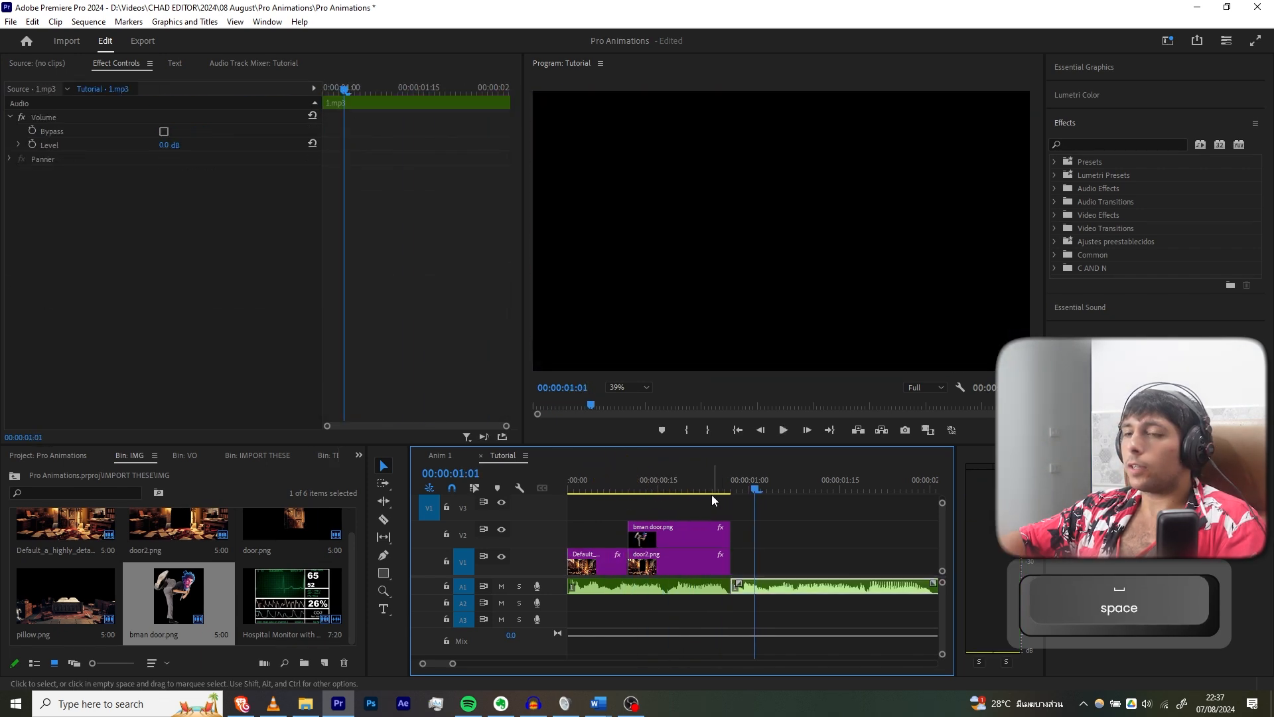
# Set the ending Scale keyframe of bman door.png to 107 at 00:00:00:25 and preview it.
pyautogui.moveTo(711, 495)
pyautogui.mouseDown()
pyautogui.moveTo(624, 489)
pyautogui.moveTo(718, 489)
pyautogui.mouseUp()
pyautogui.click(674, 526)
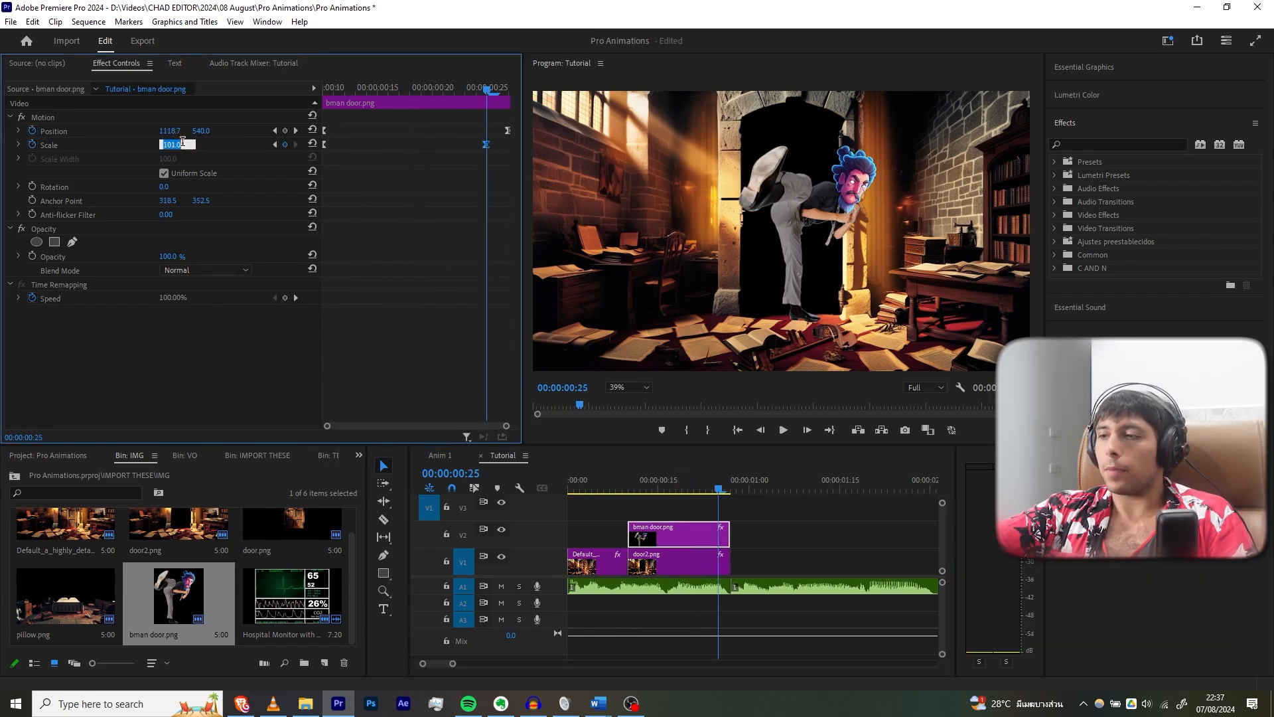
pyautogui.write('1')
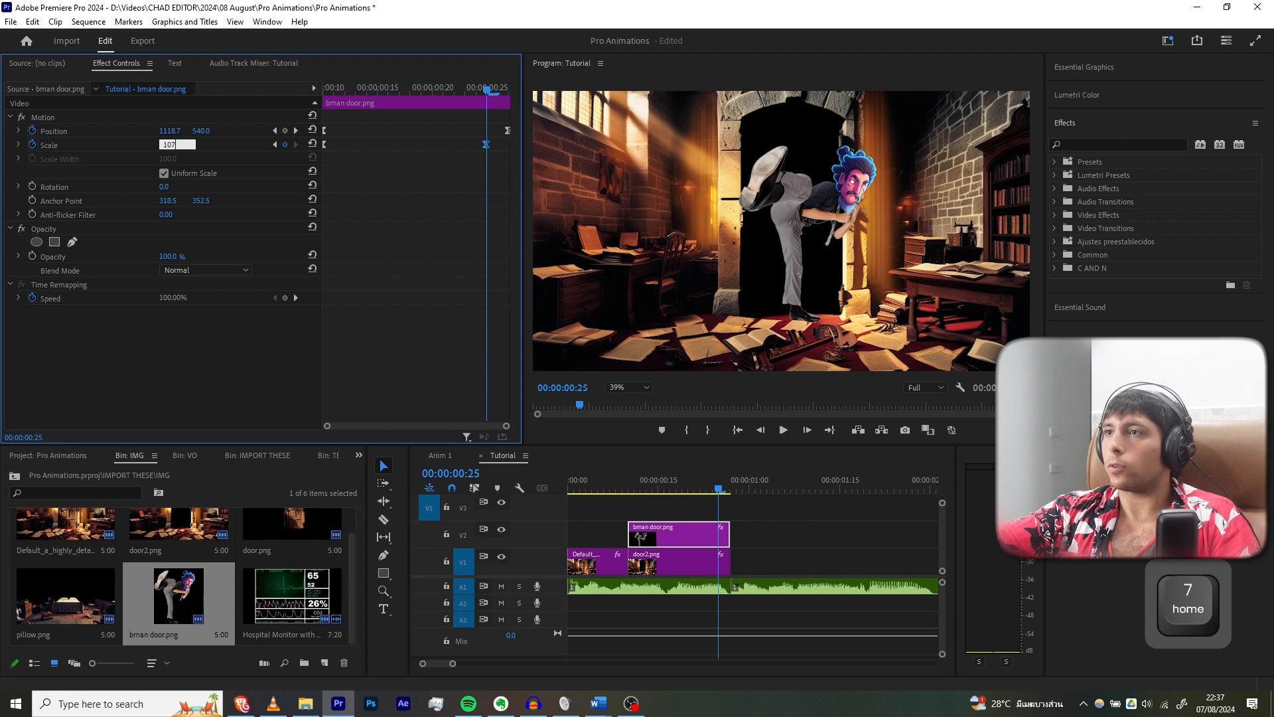
pyautogui.write('07')
pyautogui.press('Return')
pyautogui.press('space')
# Place door.png on track V3 at 00:00:00:10, ending in line with the clips below.
pyautogui.click(634, 485)
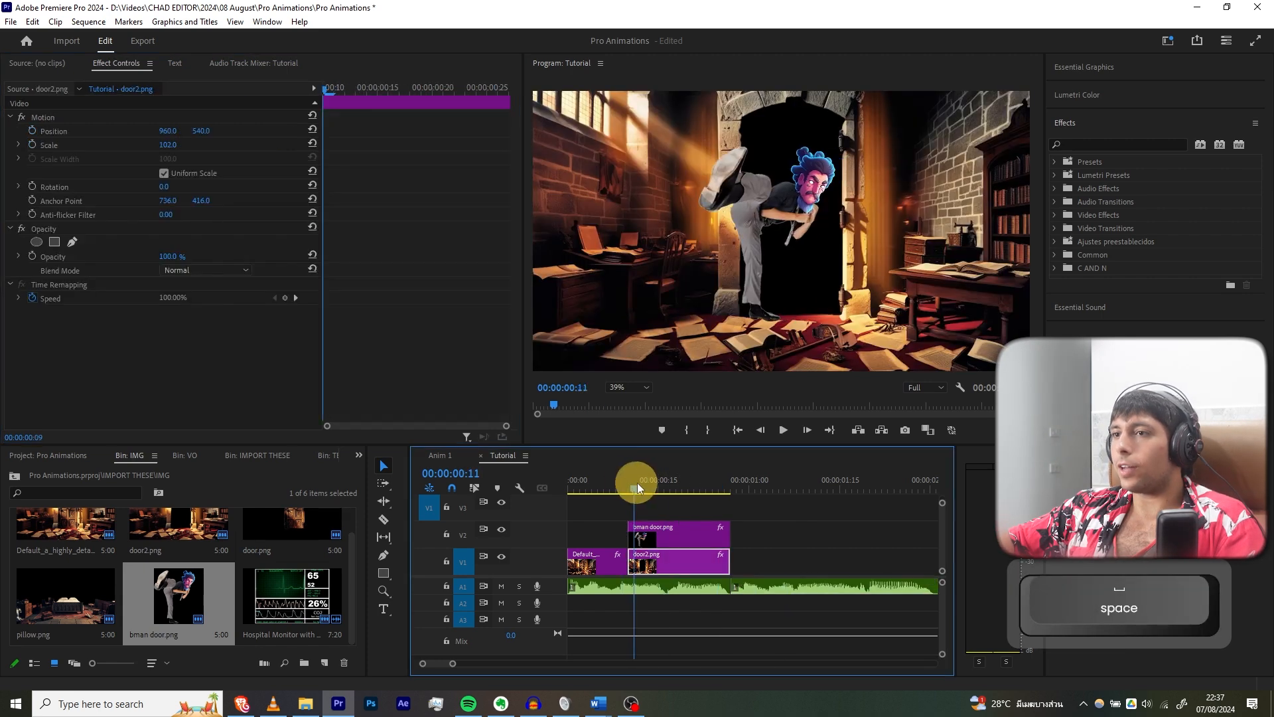
pyautogui.scroll(1, 286, 579)
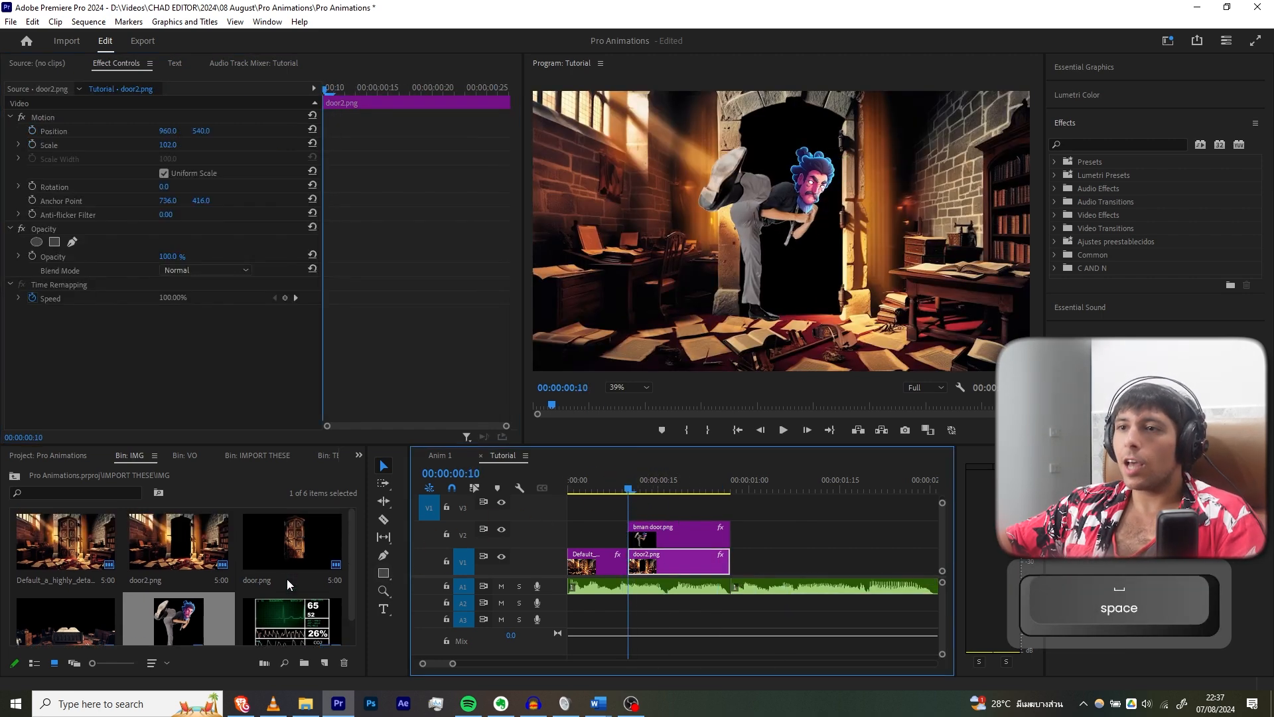
pyautogui.moveTo(287, 578); pyautogui.dragTo(639, 517)
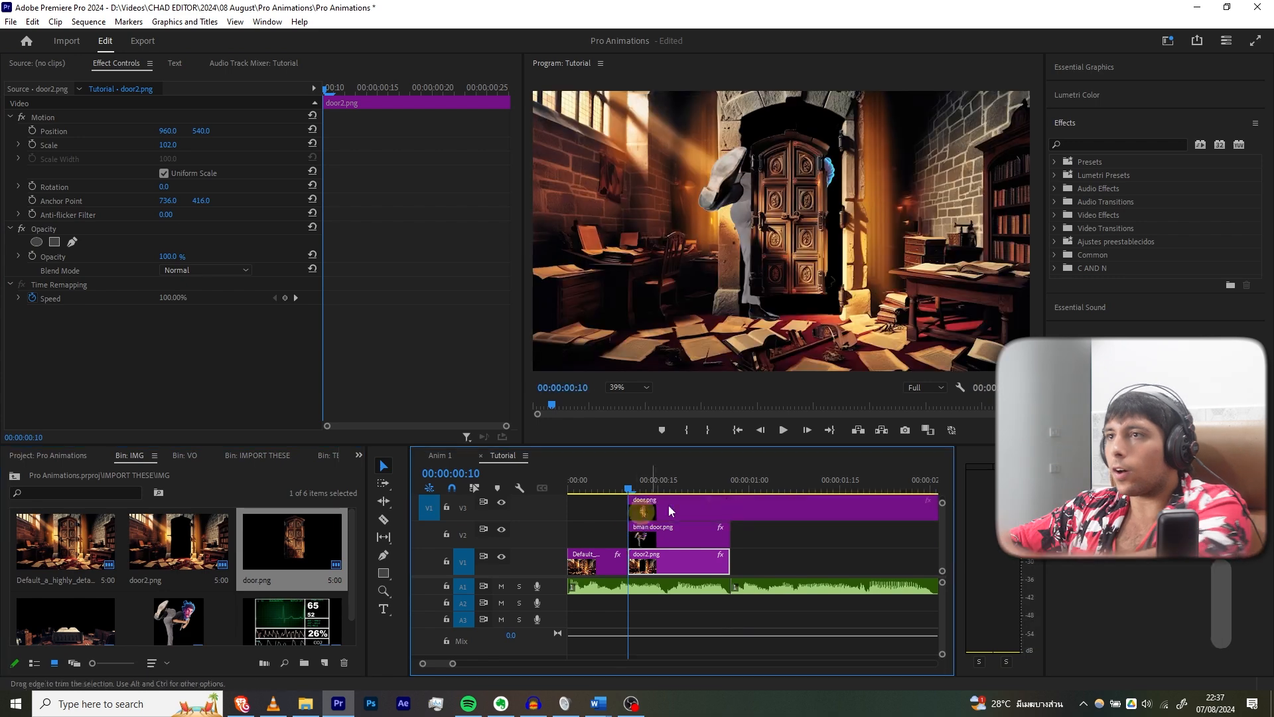
pyautogui.rightClick(698, 508)
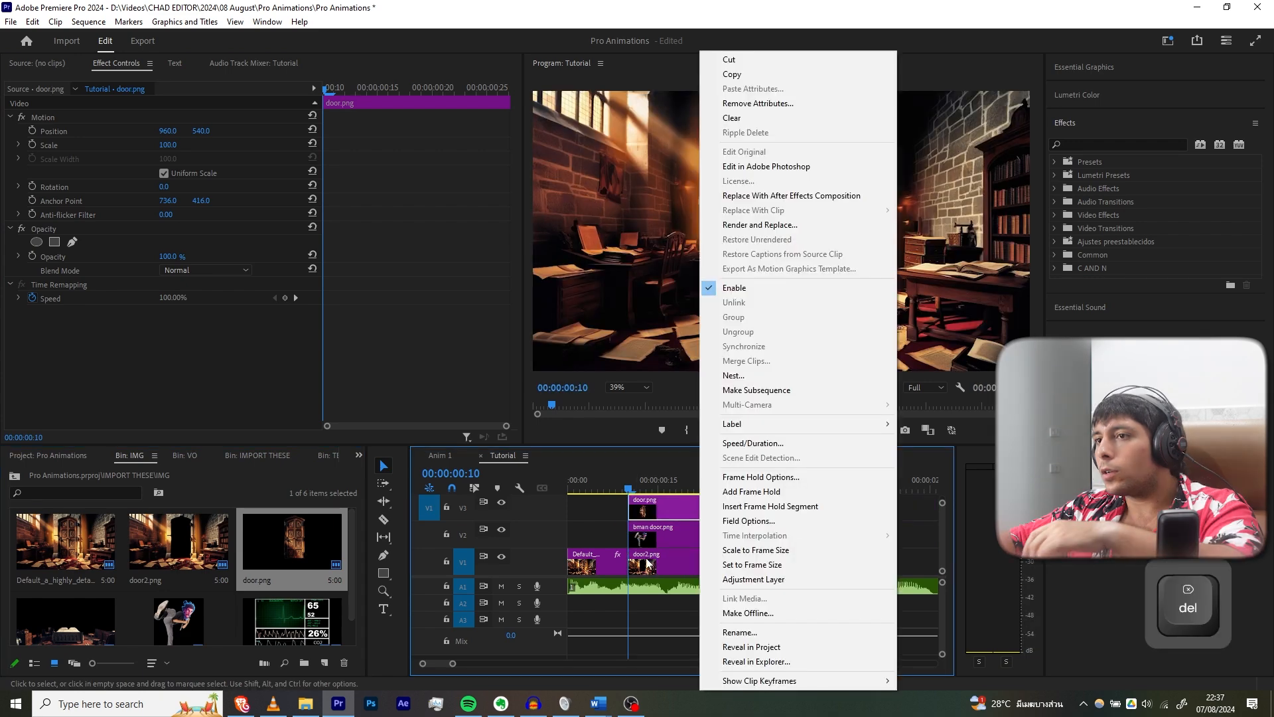
# Apply Scale to Frame Size to door.png and set its scale to 102 to match door2.png.
pyautogui.click(646, 558)
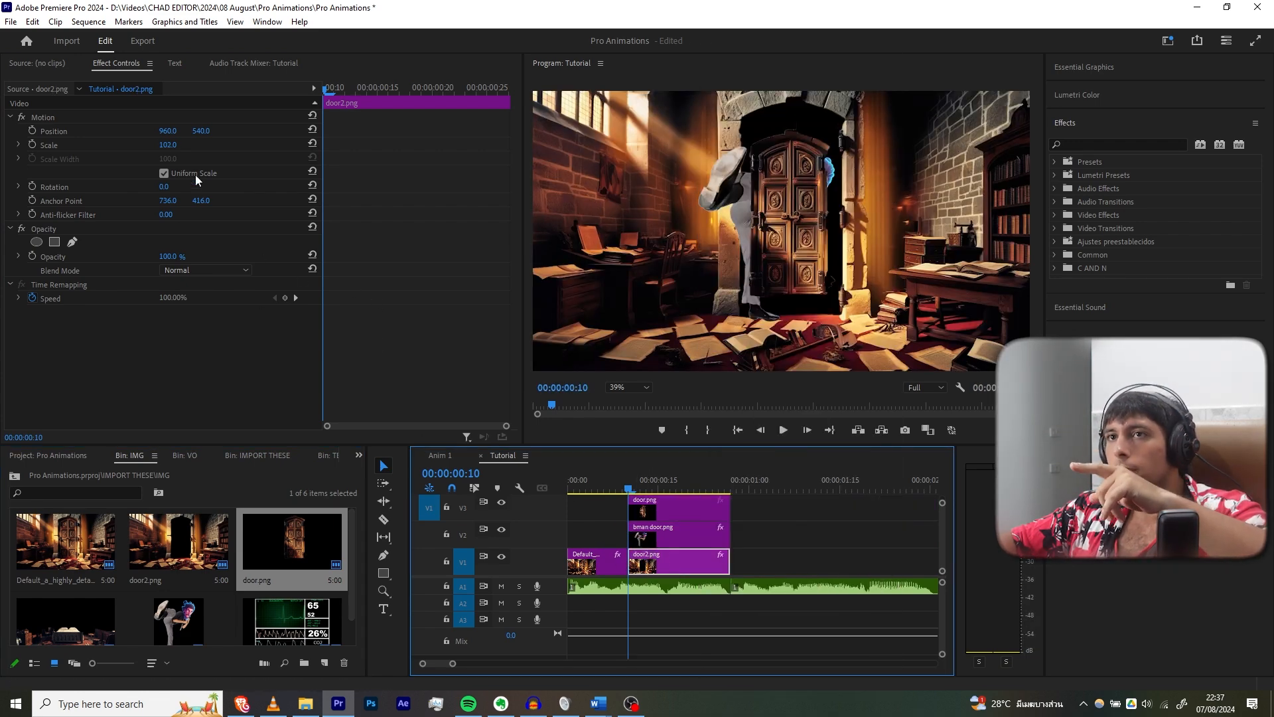
pyautogui.rightClick(698, 509)
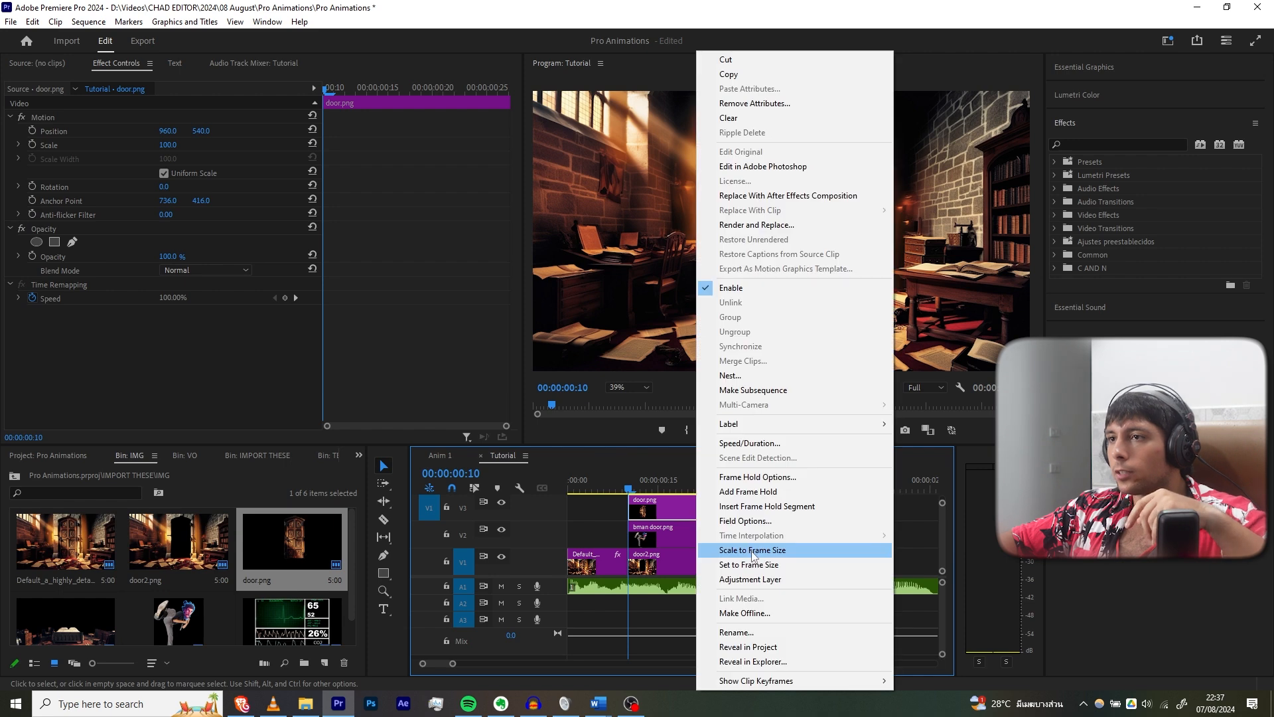
pyautogui.click(750, 543)
pyautogui.click(176, 141)
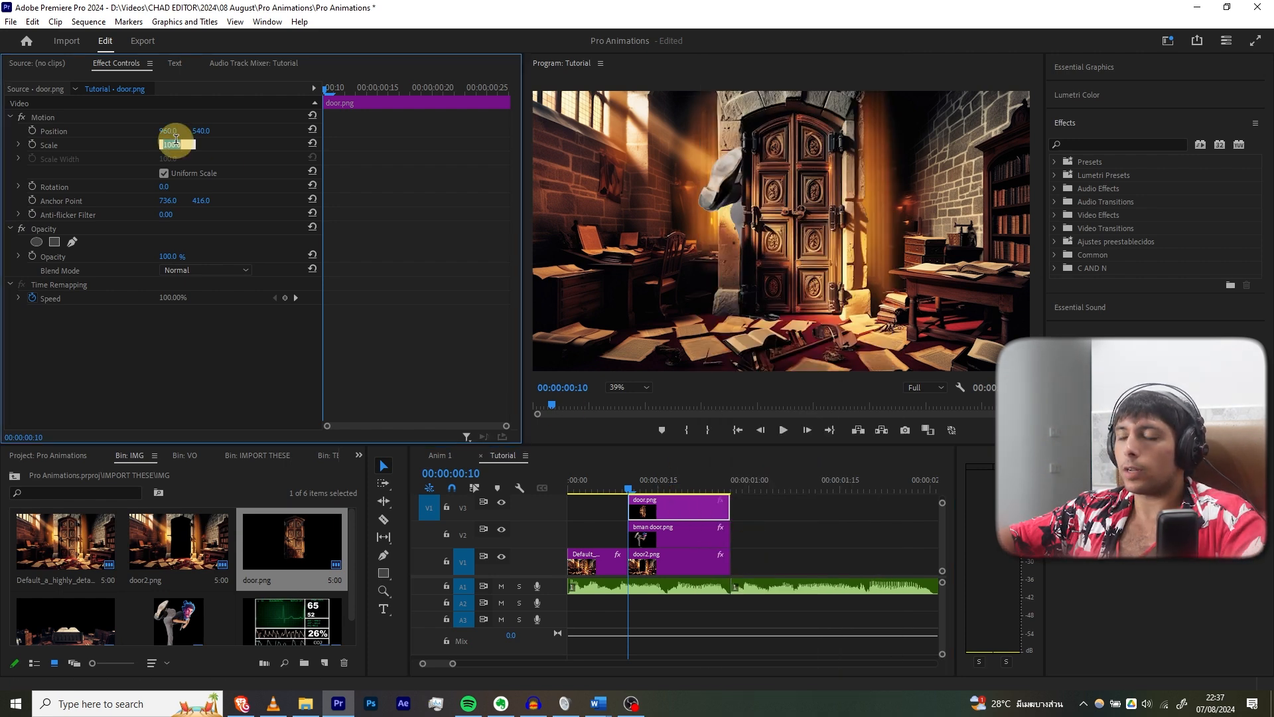
pyautogui.write('10')
pyautogui.press('Return')
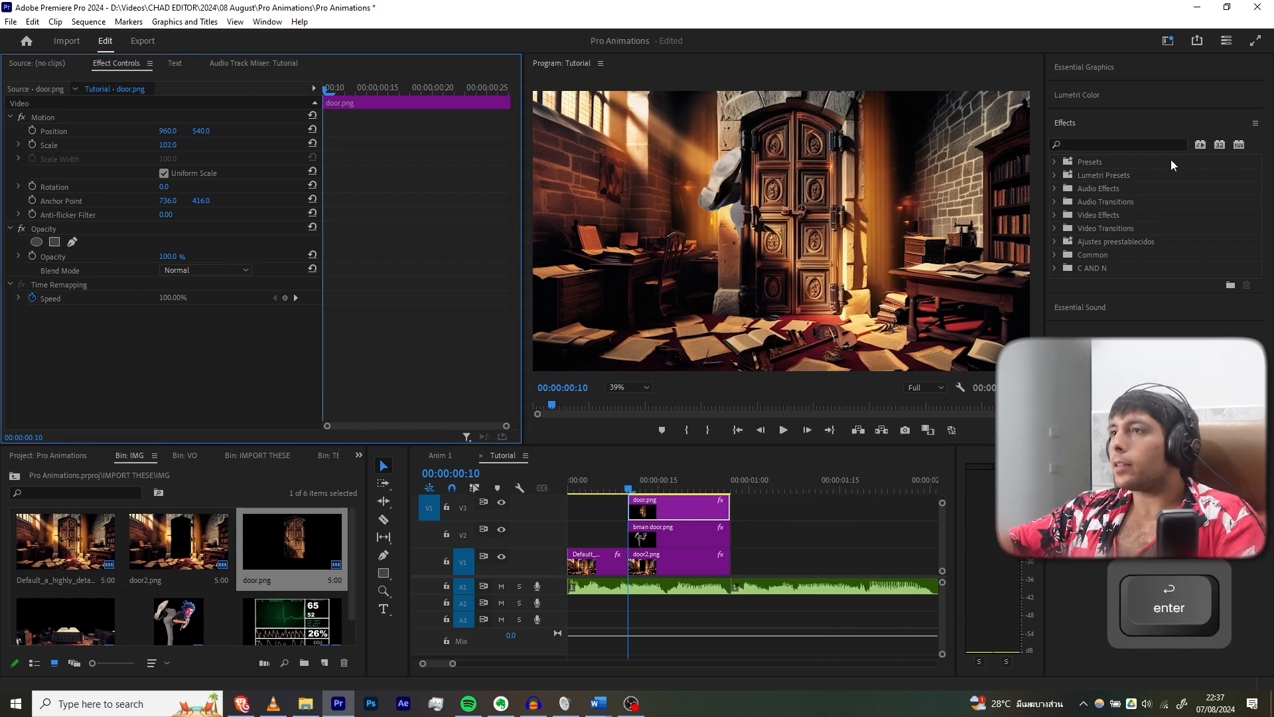
# Search the effects for "transform" and apply the Transform video effect from the Distort group to door.png.
pyautogui.click(1097, 145)
pyautogui.write('t')
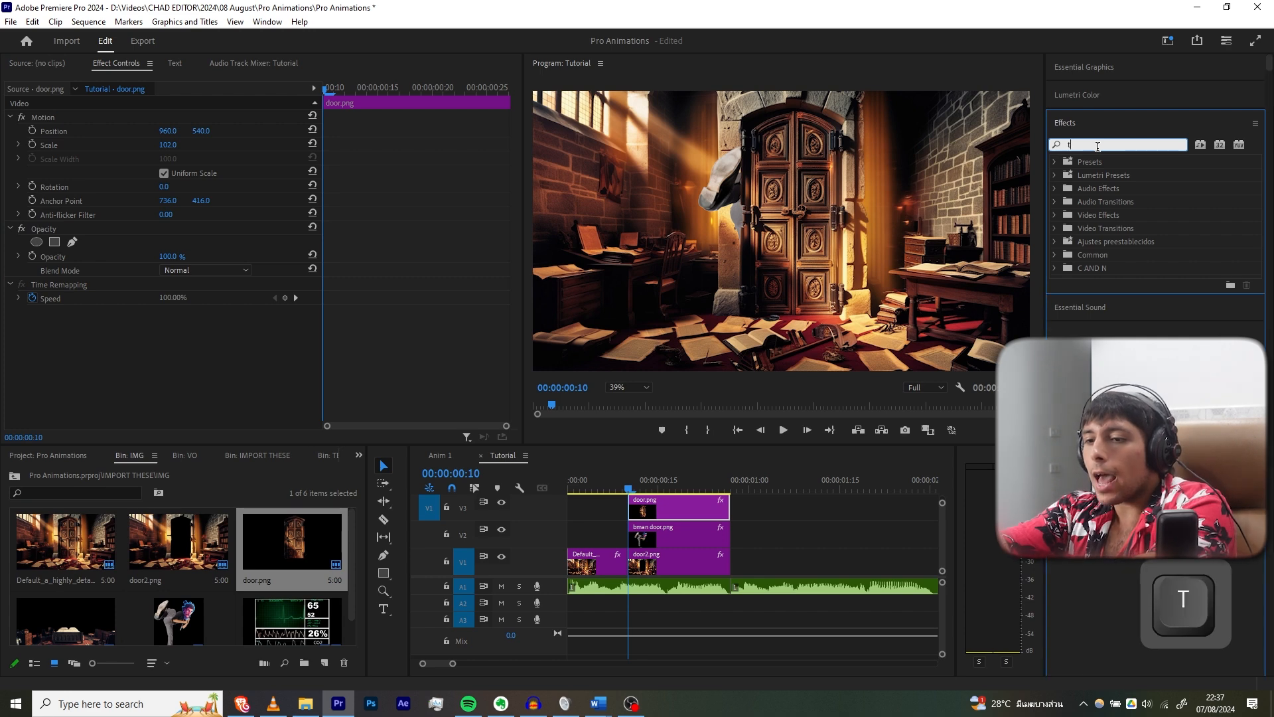
pyautogui.write('ransfor')
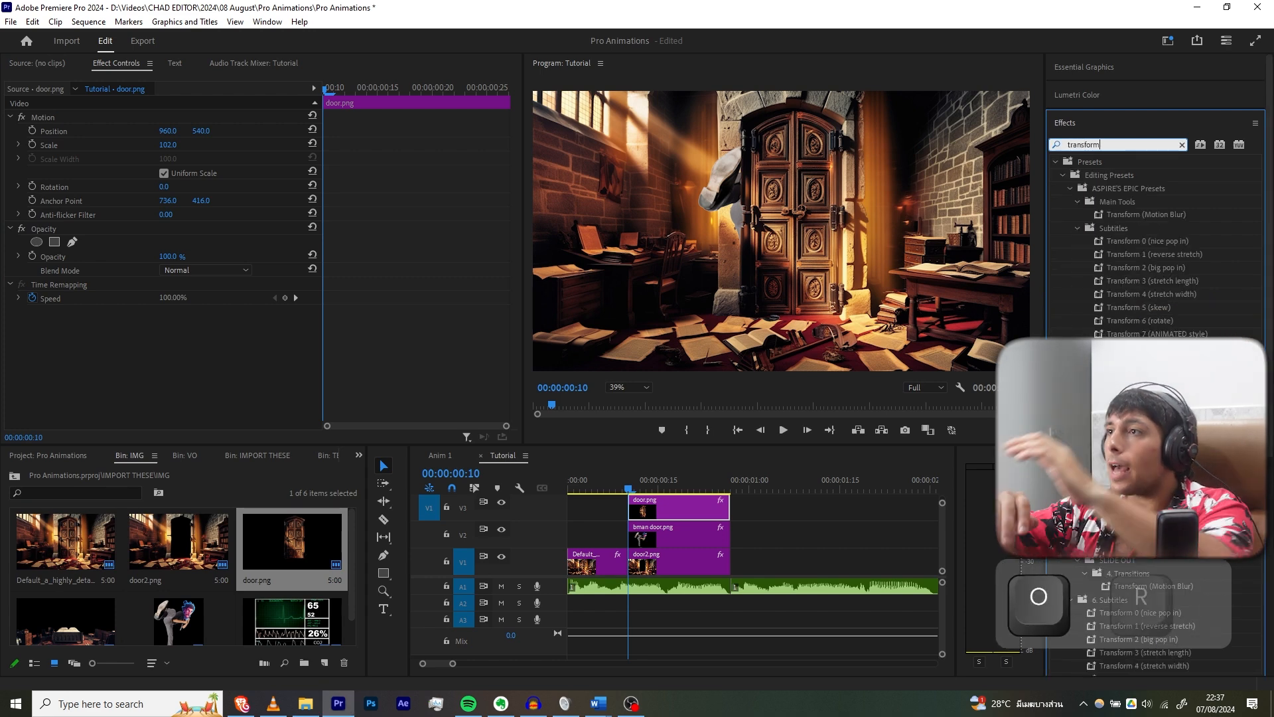
pyautogui.write('m')
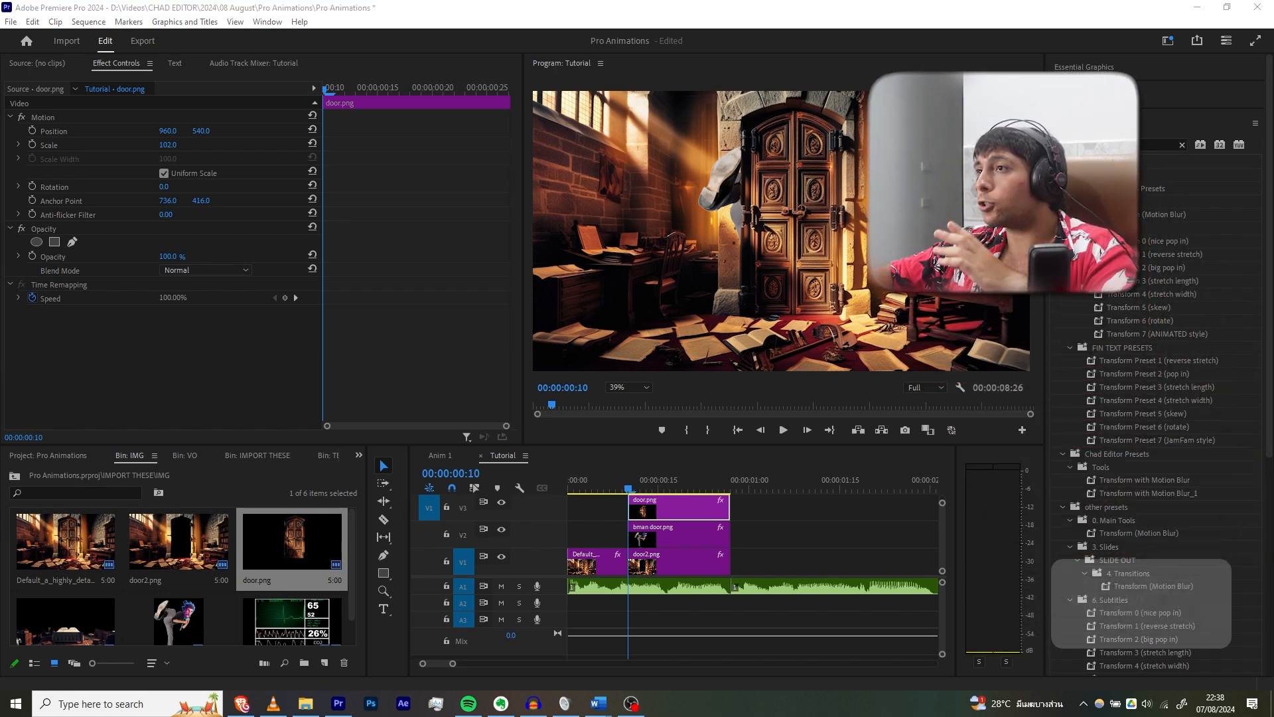
pyautogui.scroll(-3, 1182, 392)
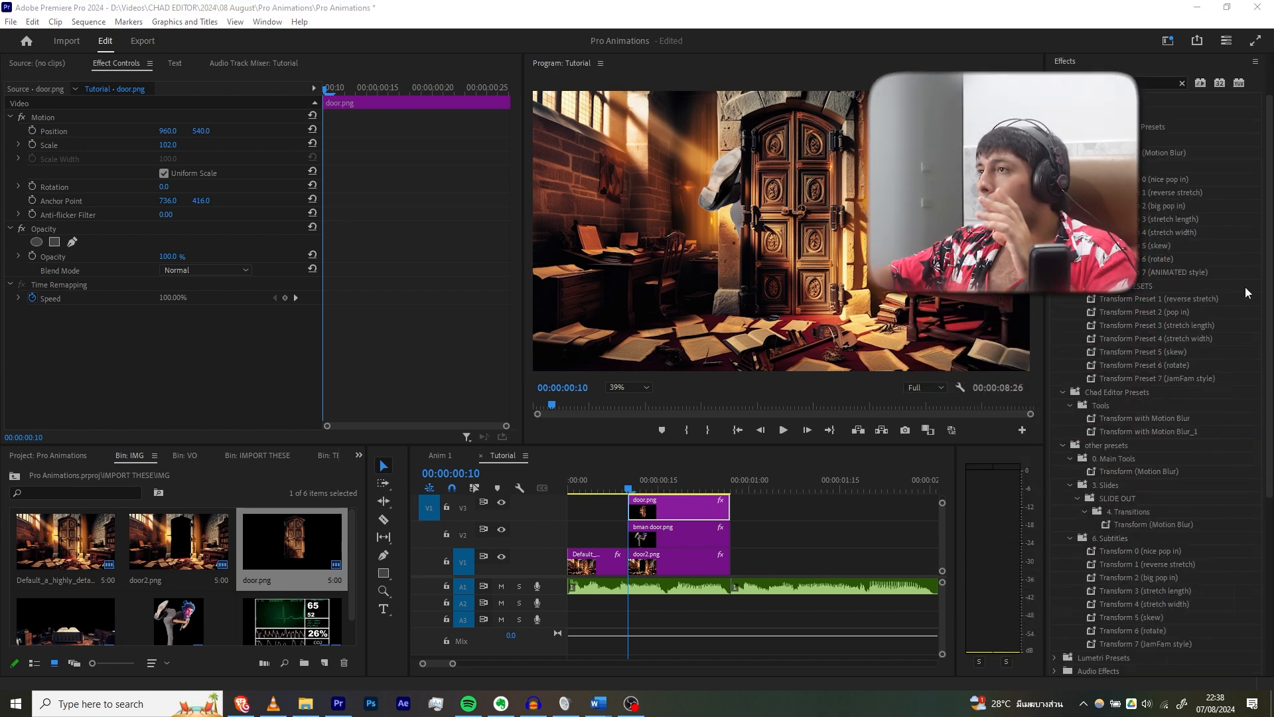
pyautogui.moveTo(1267, 264); pyautogui.dragTo(1258, 377)
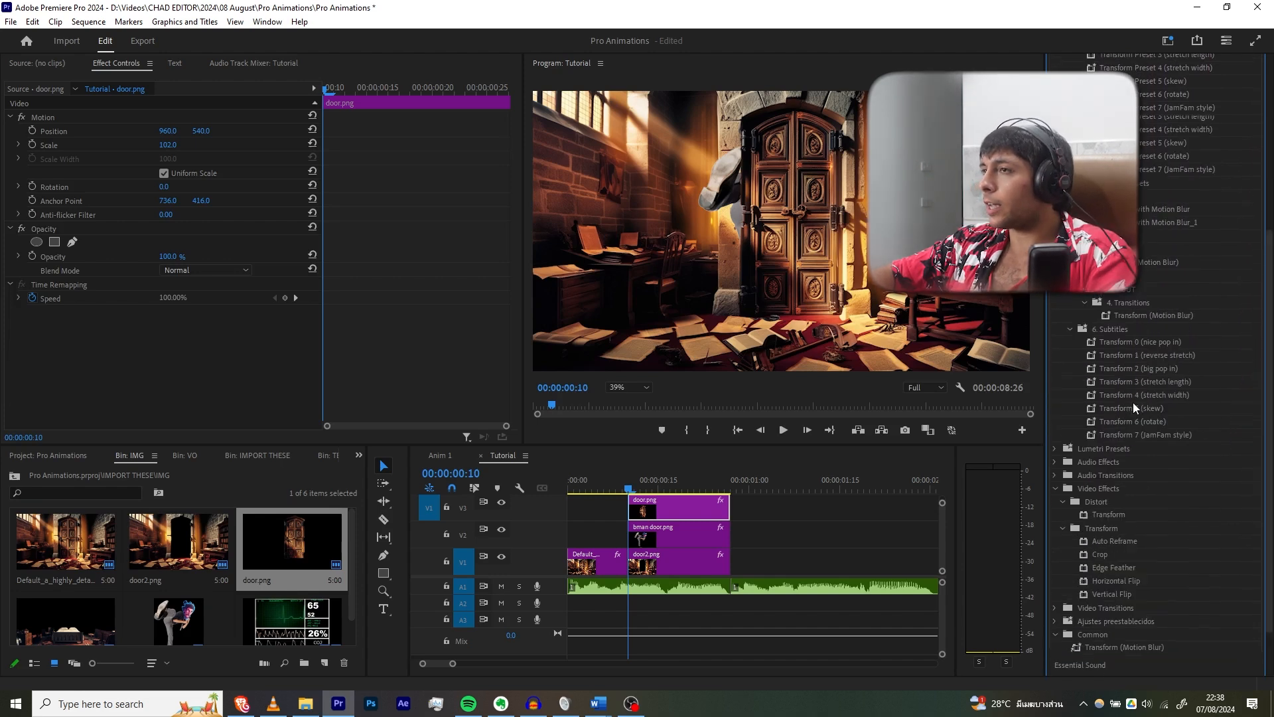
pyautogui.click(1107, 515)
pyautogui.scroll(2, 1134, 348)
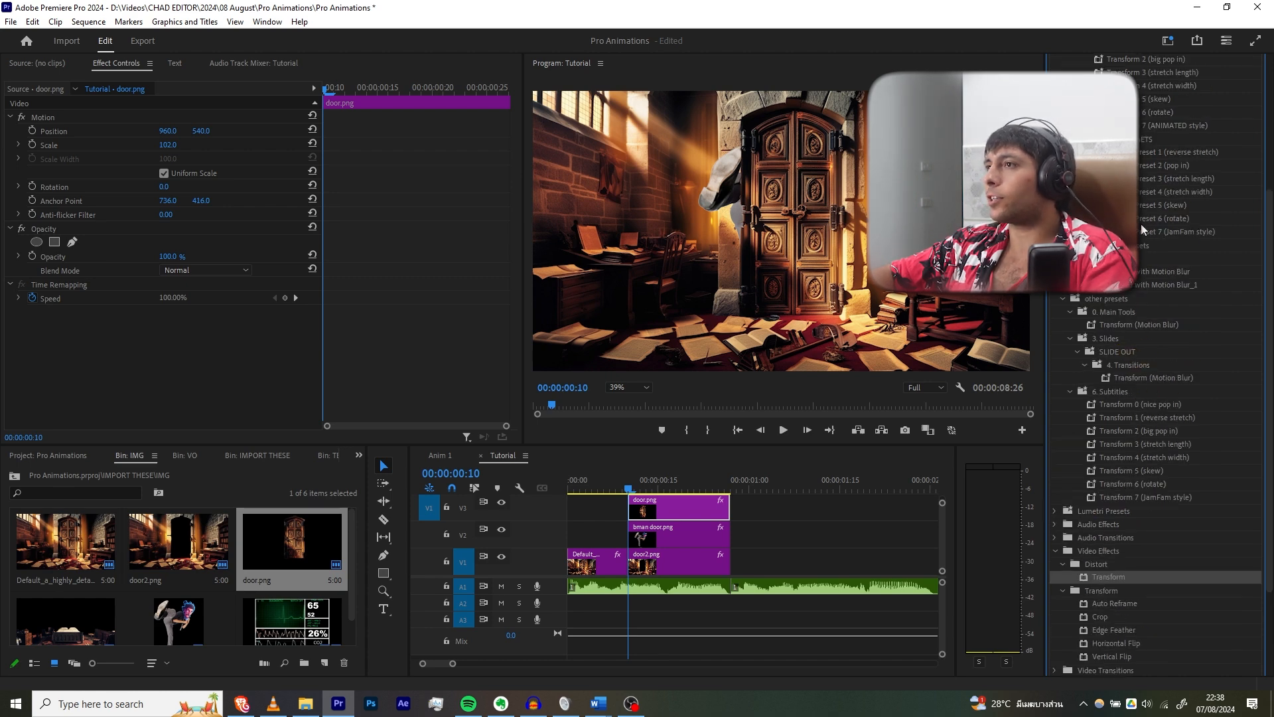
pyautogui.moveTo(1264, 204); pyautogui.dragTo(1264, 218)
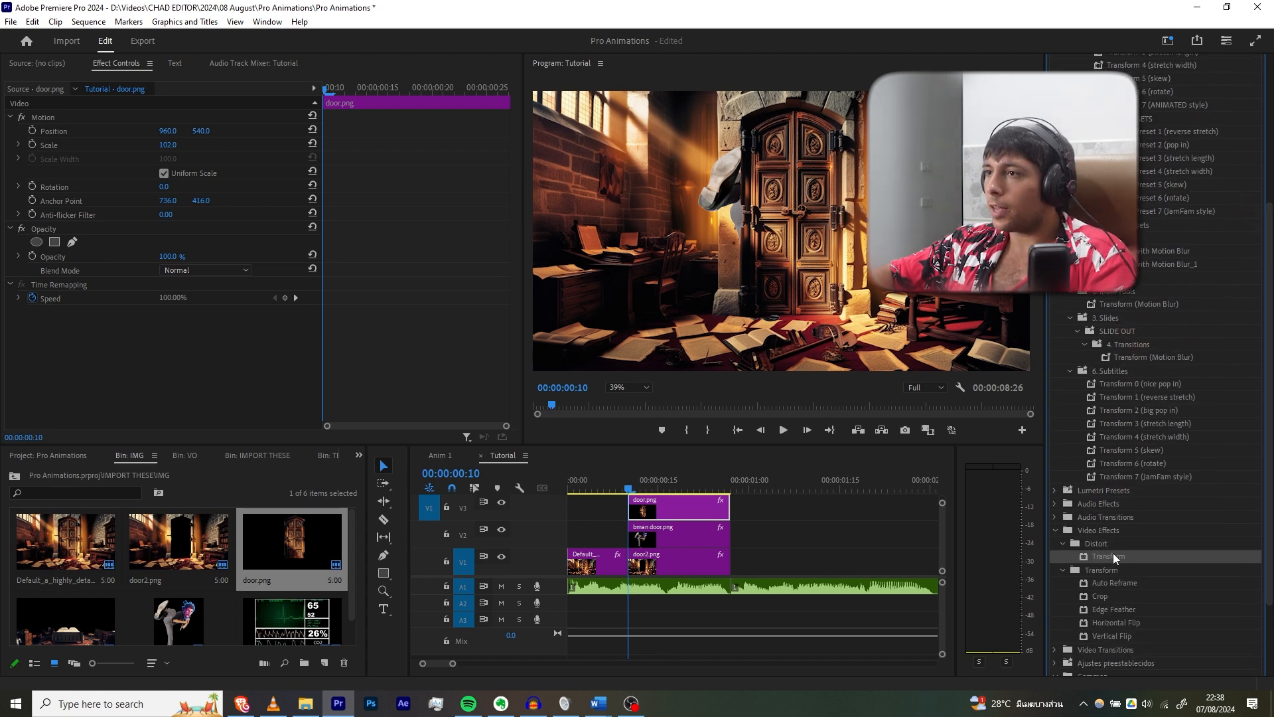
pyautogui.moveTo(1112, 553); pyautogui.dragTo(600, 505)
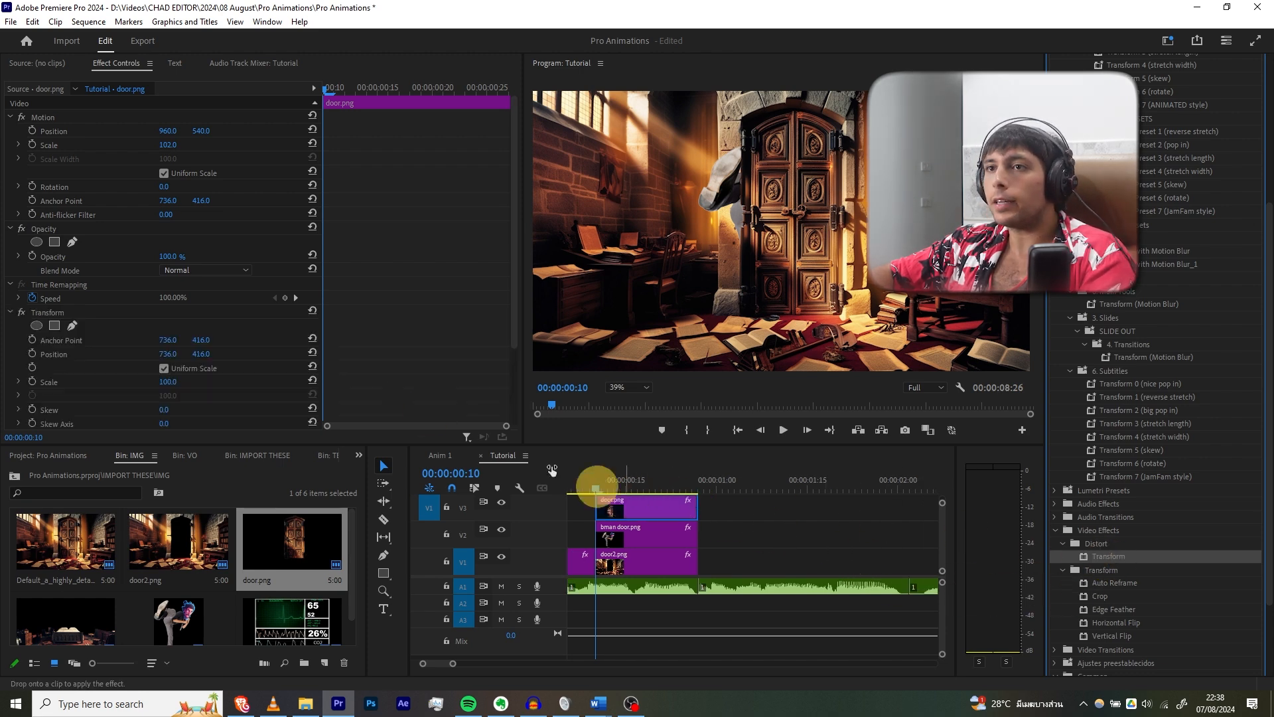
# Set the Transform effect's Shutter Angle on door.png to 360.
pyautogui.scroll(-3, 369, 336)
pyautogui.scroll(-1, 340, 336)
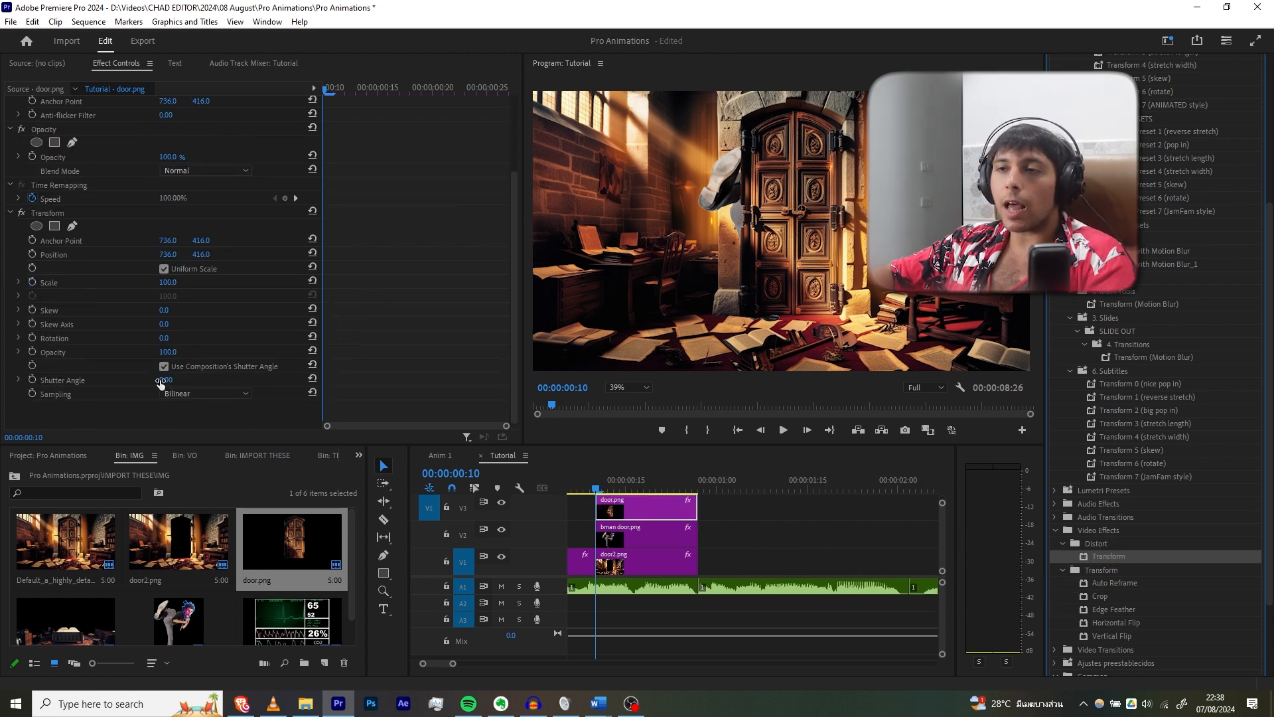
pyautogui.click(174, 378)
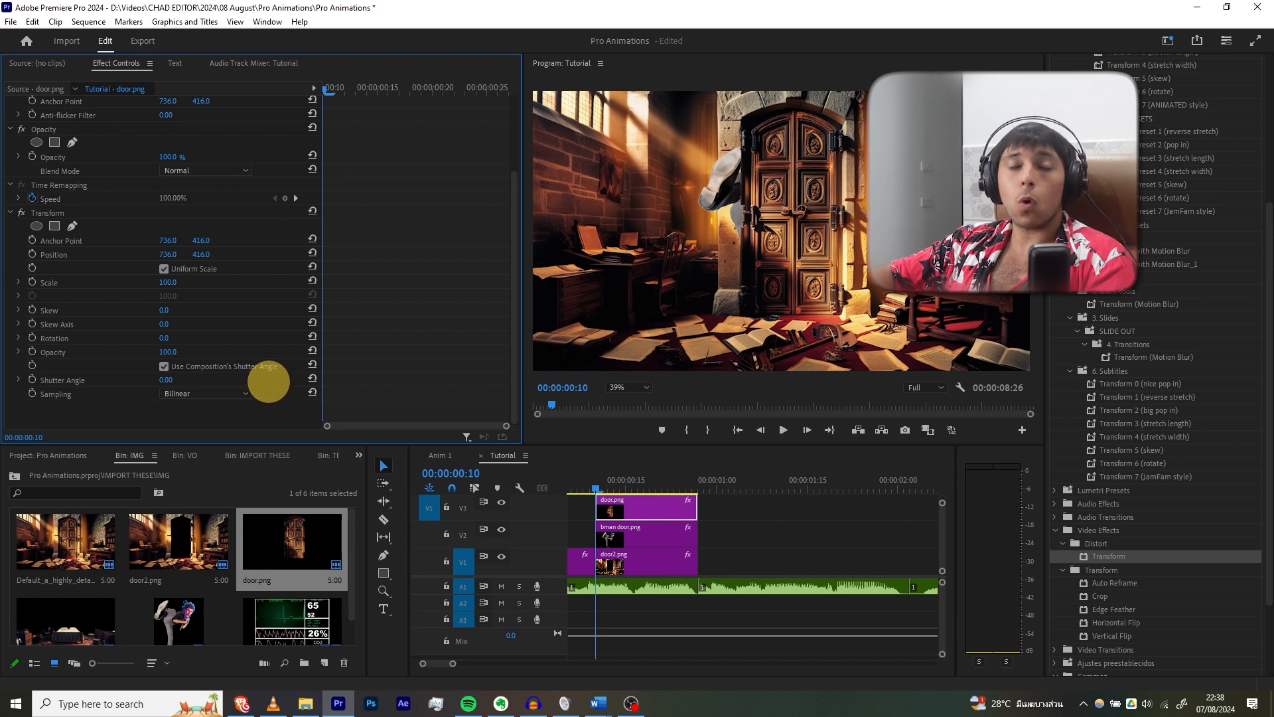
pyautogui.moveTo(287, 379); pyautogui.dragTo(391, 374)
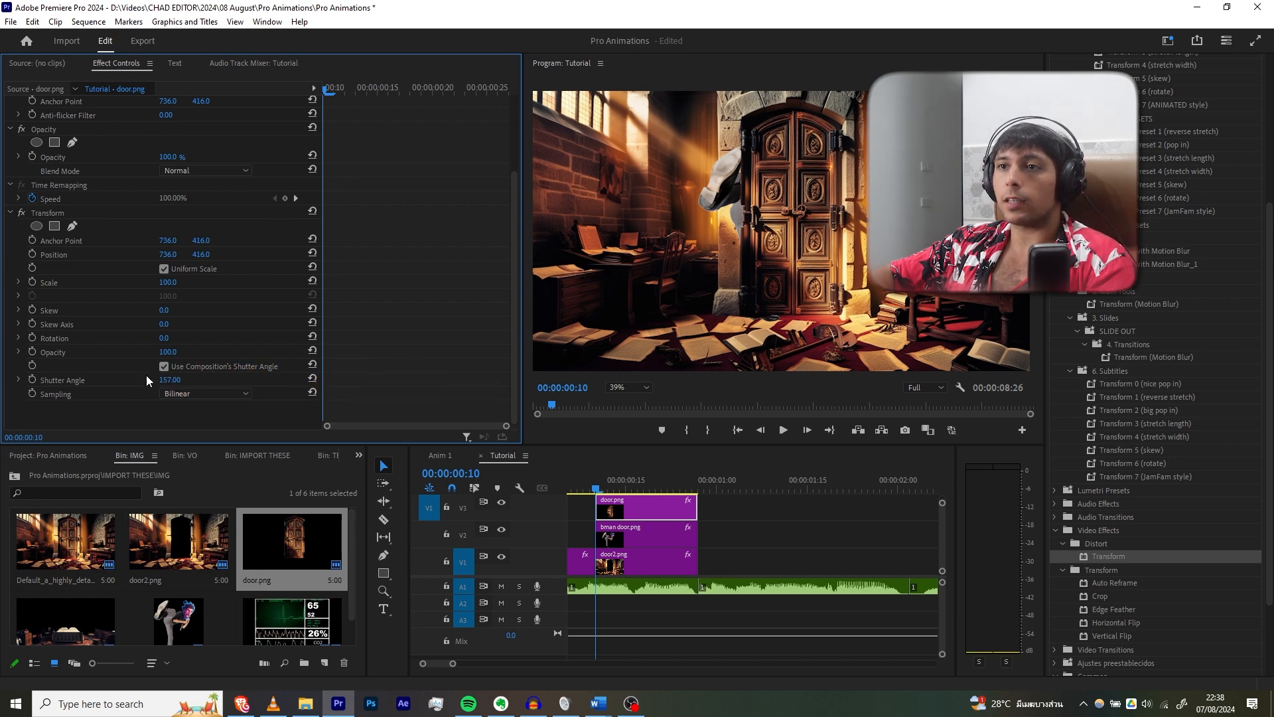
pyautogui.moveTo(170, 377); pyautogui.dragTo(305, 377)
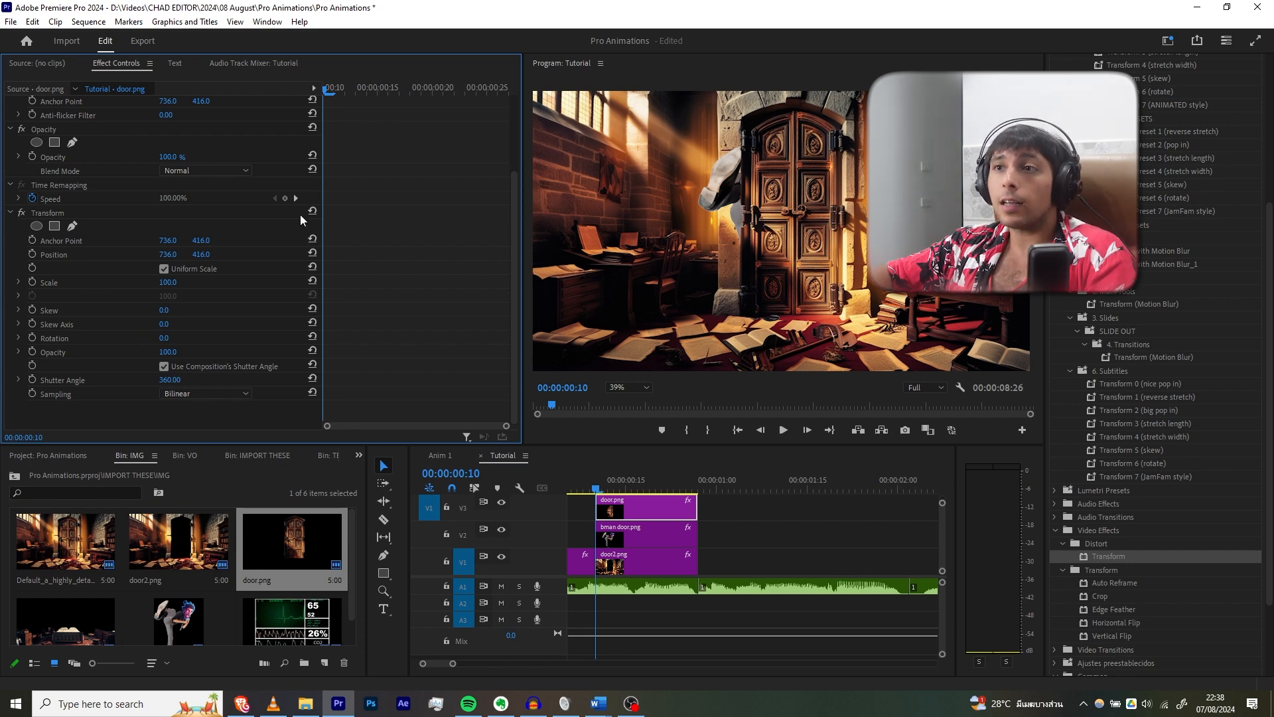
# Animate door.png's Transform Position from the clip's start to a horizontal value of -183 at 00:00:00:23.
pyautogui.moveTo(346, 80); pyautogui.dragTo(463, 87)
pyautogui.moveTo(166, 253); pyautogui.dragTo(25, 243)
pyautogui.scroll(2, 407, 254)
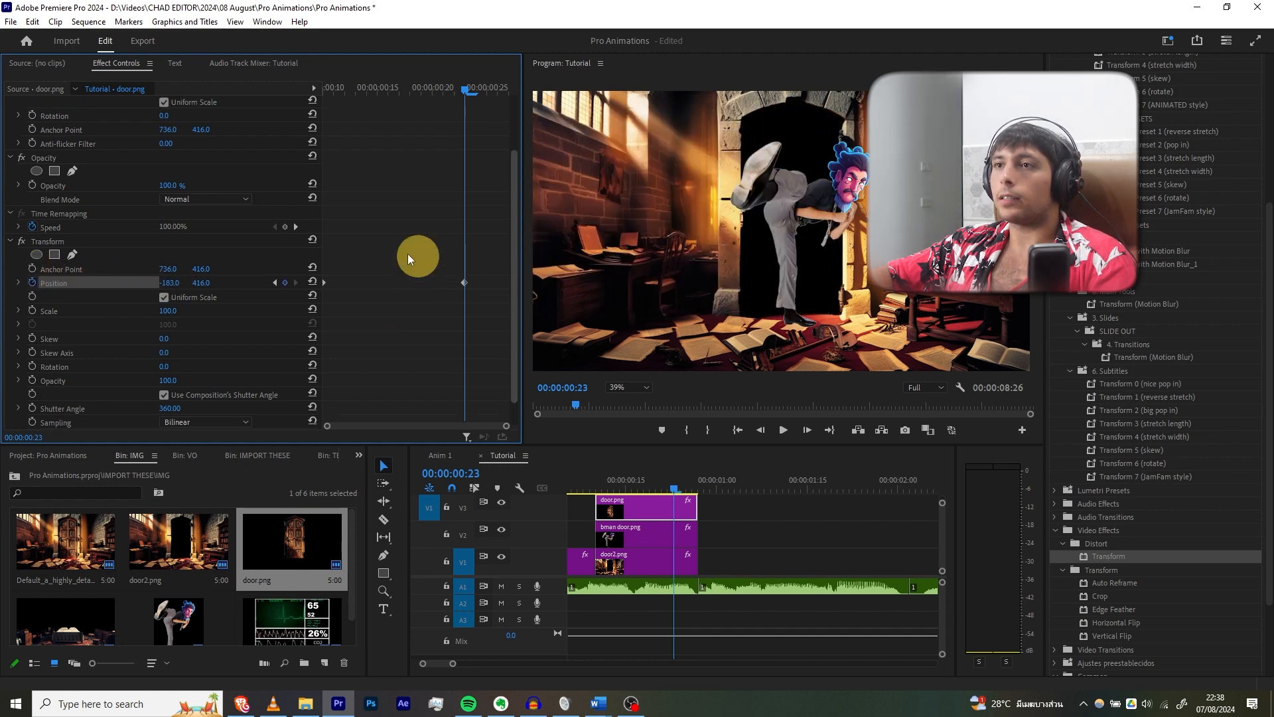
pyautogui.scroll(-2, 407, 254)
# Apply Ease In and Ease Out to door.png's Transform Position keyframes and move the ending keyframe closer to the clip's end.
pyautogui.moveTo(484, 279); pyautogui.dragTo(272, 231)
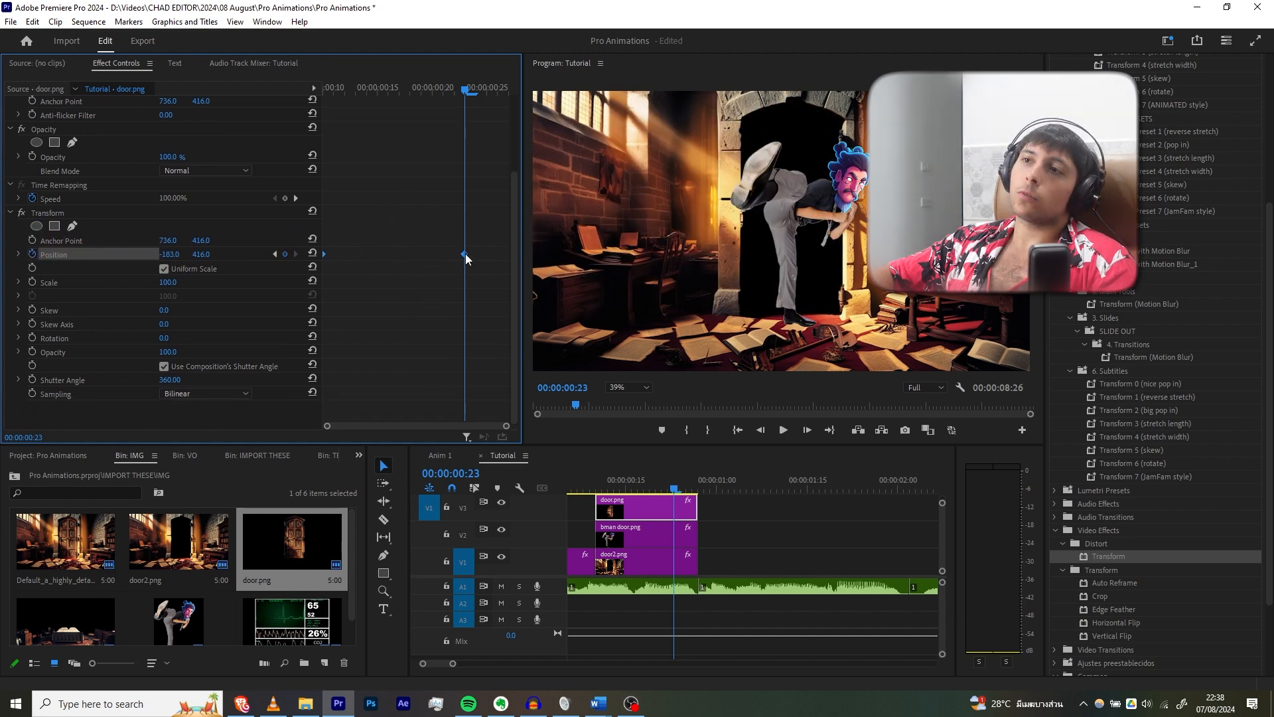
pyautogui.rightClick(464, 254)
pyautogui.moveTo(541, 362)
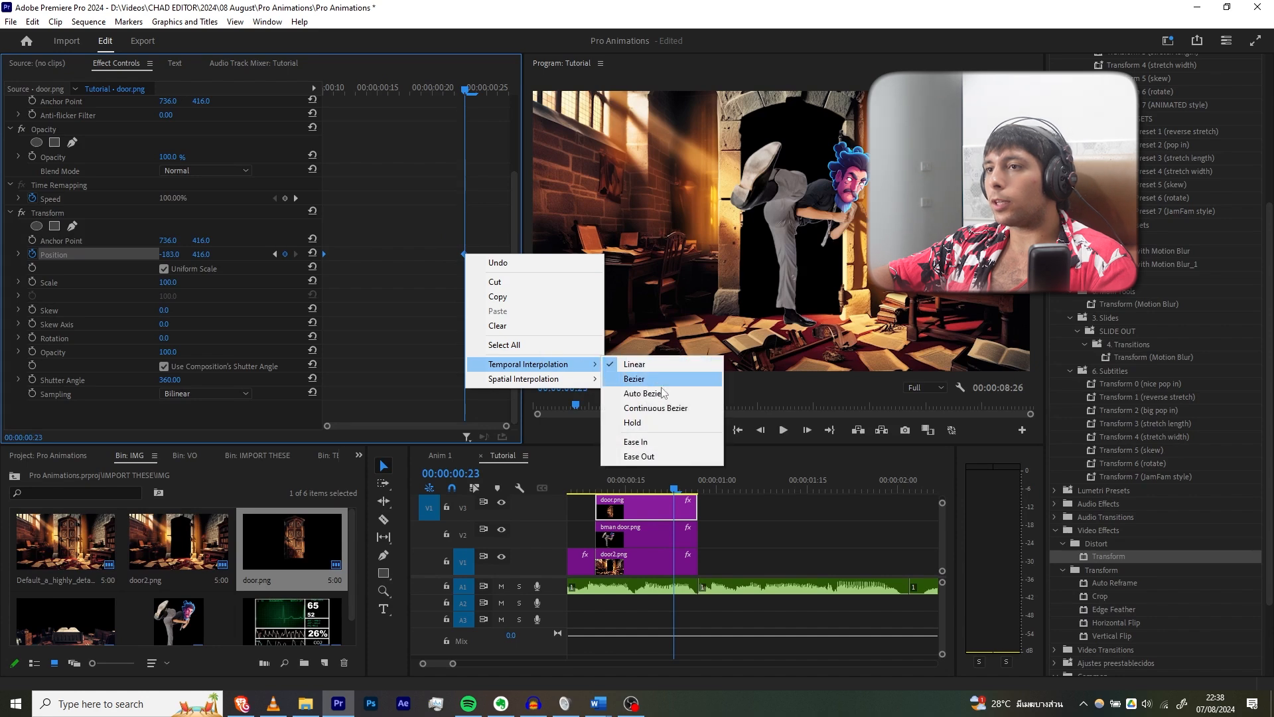
pyautogui.click(659, 441)
pyautogui.rightClick(464, 254)
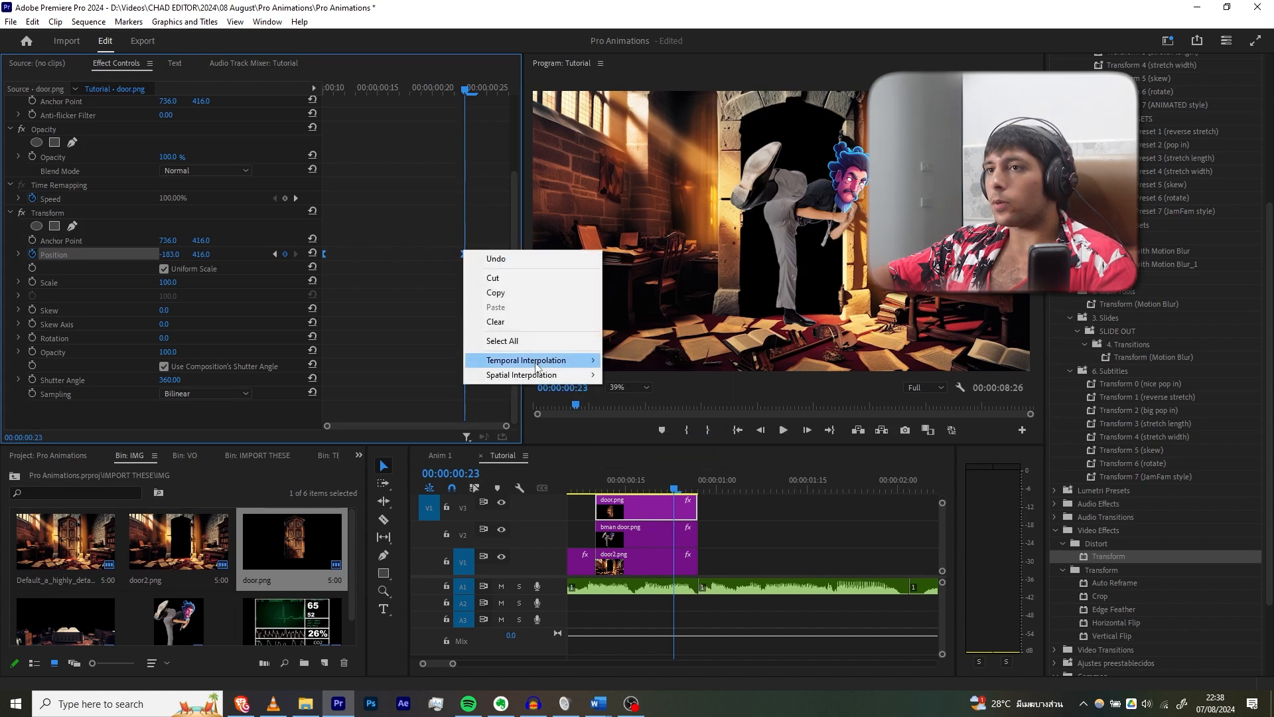
pyautogui.moveTo(551, 365)
pyautogui.click(637, 451)
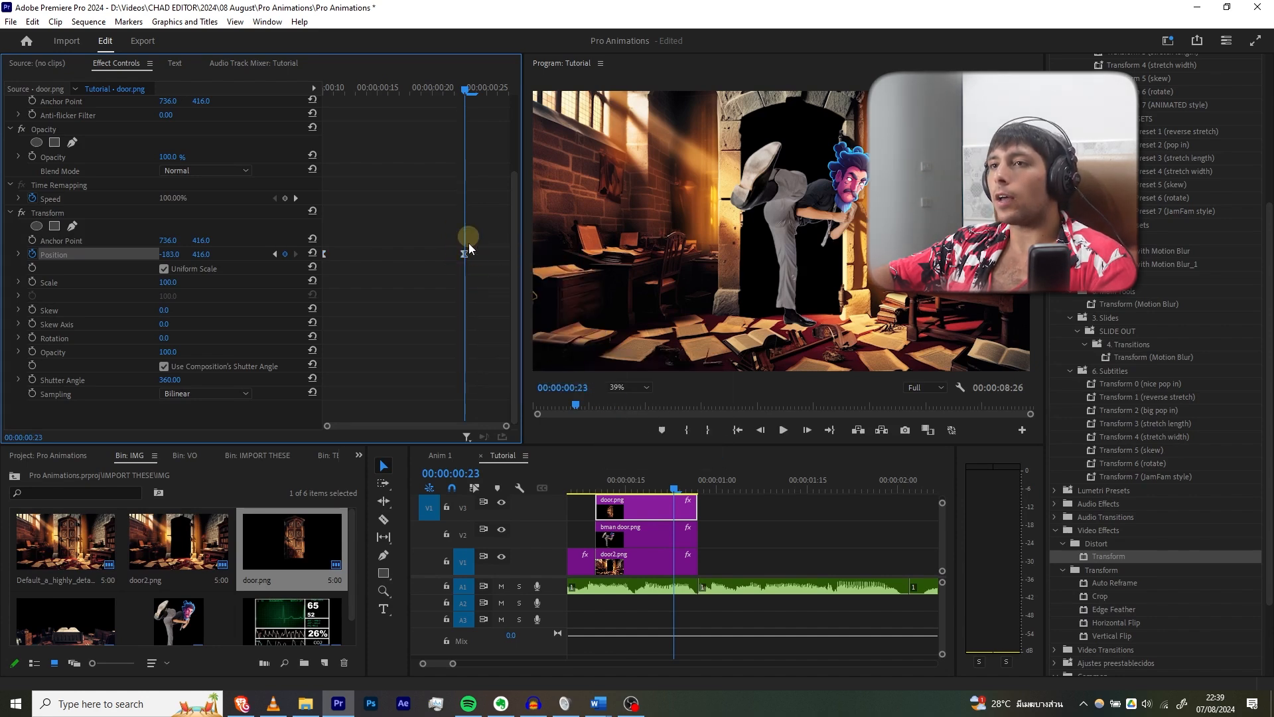
pyautogui.moveTo(514, 258); pyautogui.dragTo(492, 254)
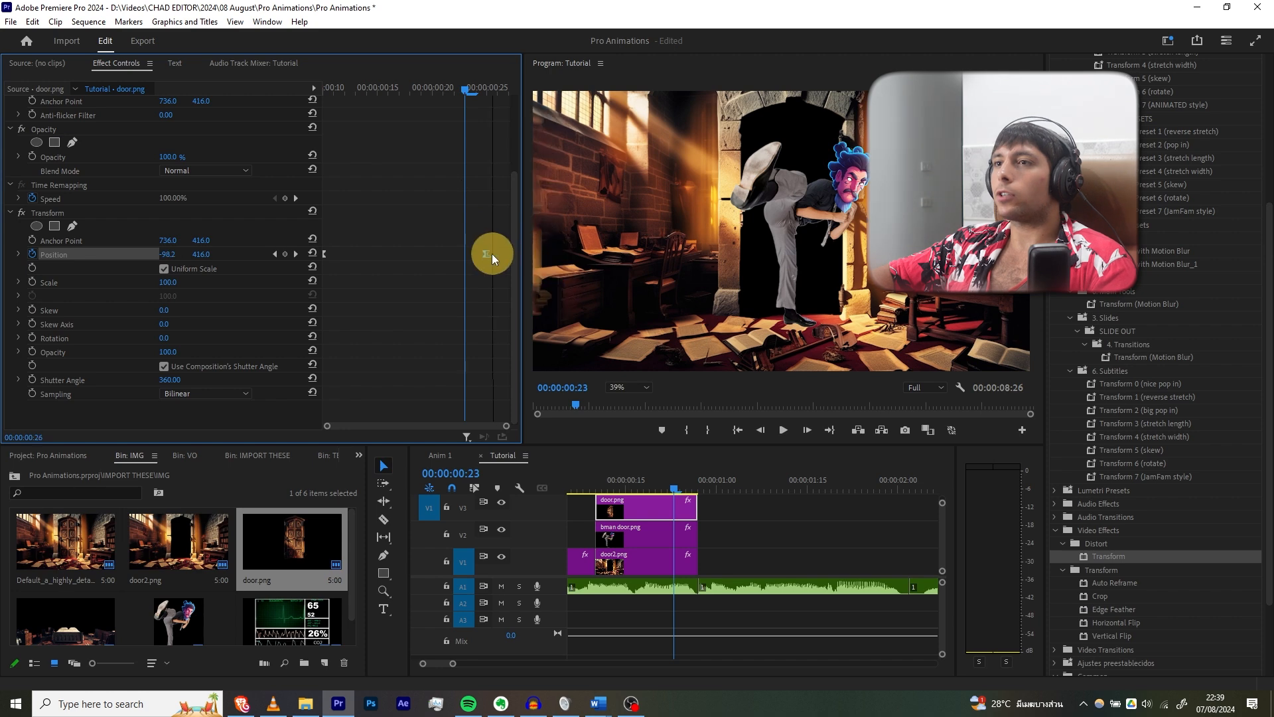
# Play the Tutorial sequence from 00:00:00:07 to check the flying door's motion-blurred movement.
pyautogui.click(582, 478)
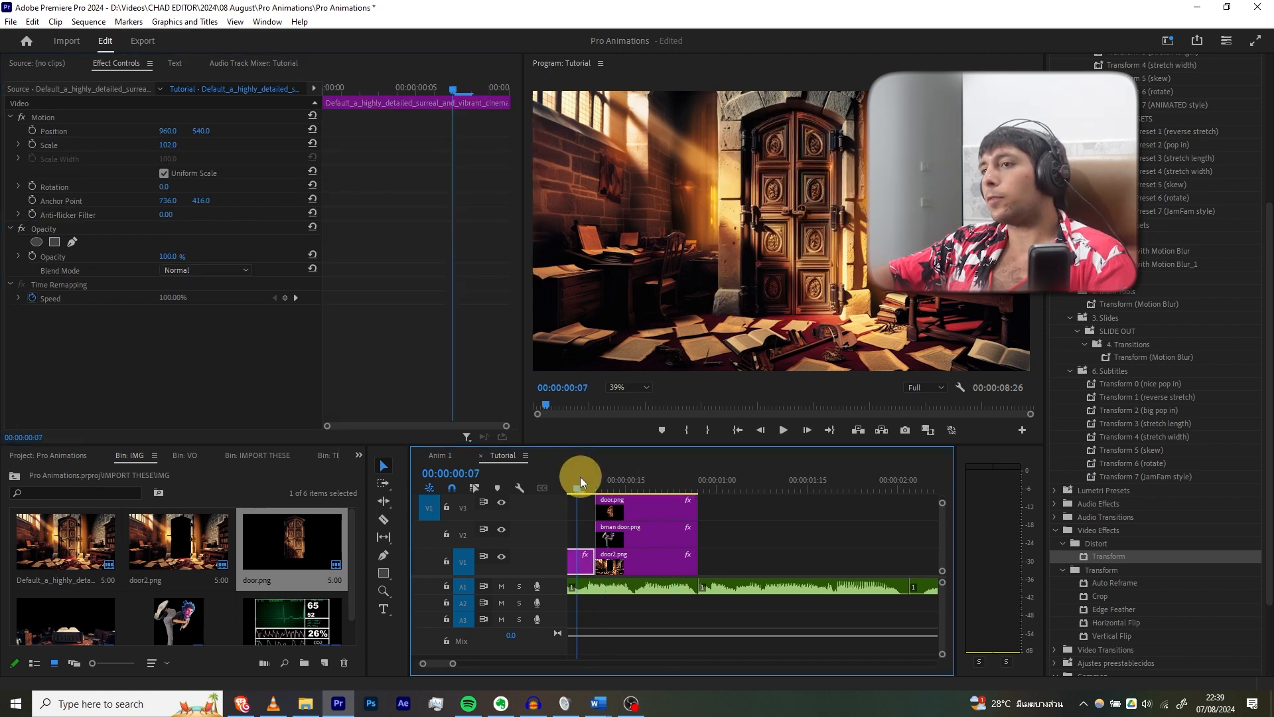
pyautogui.press('space')
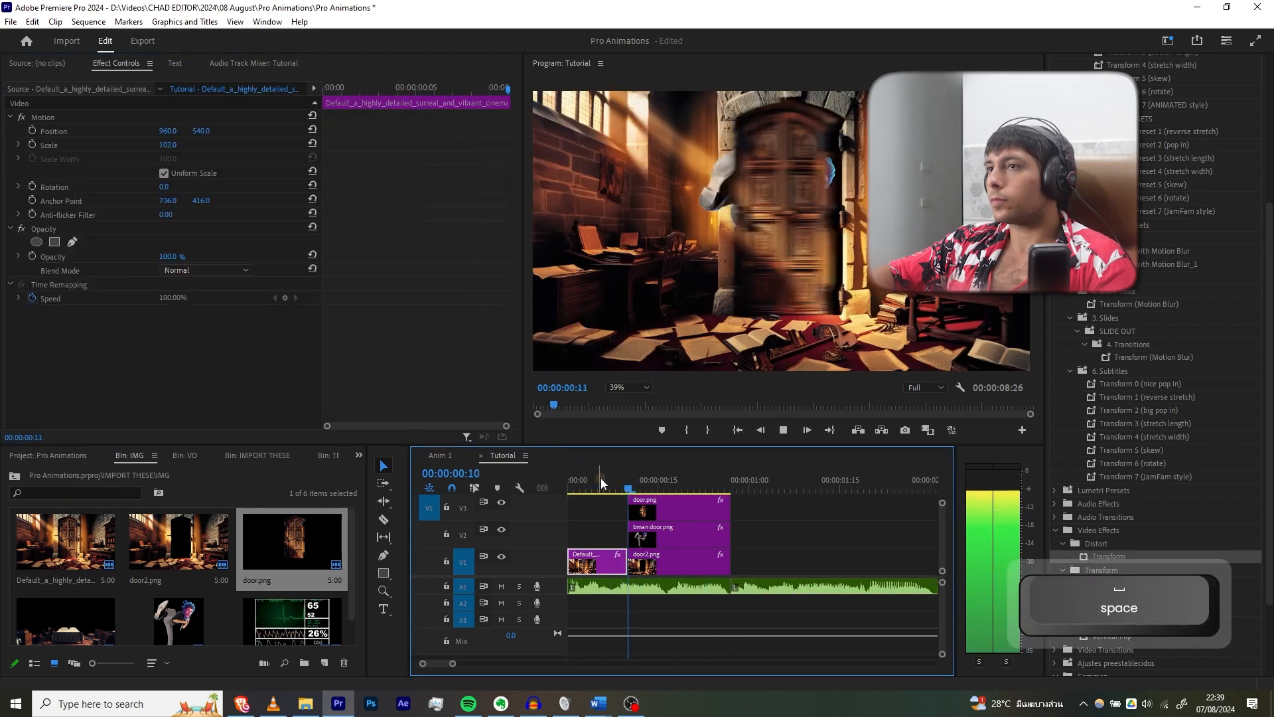
pyautogui.press('space')
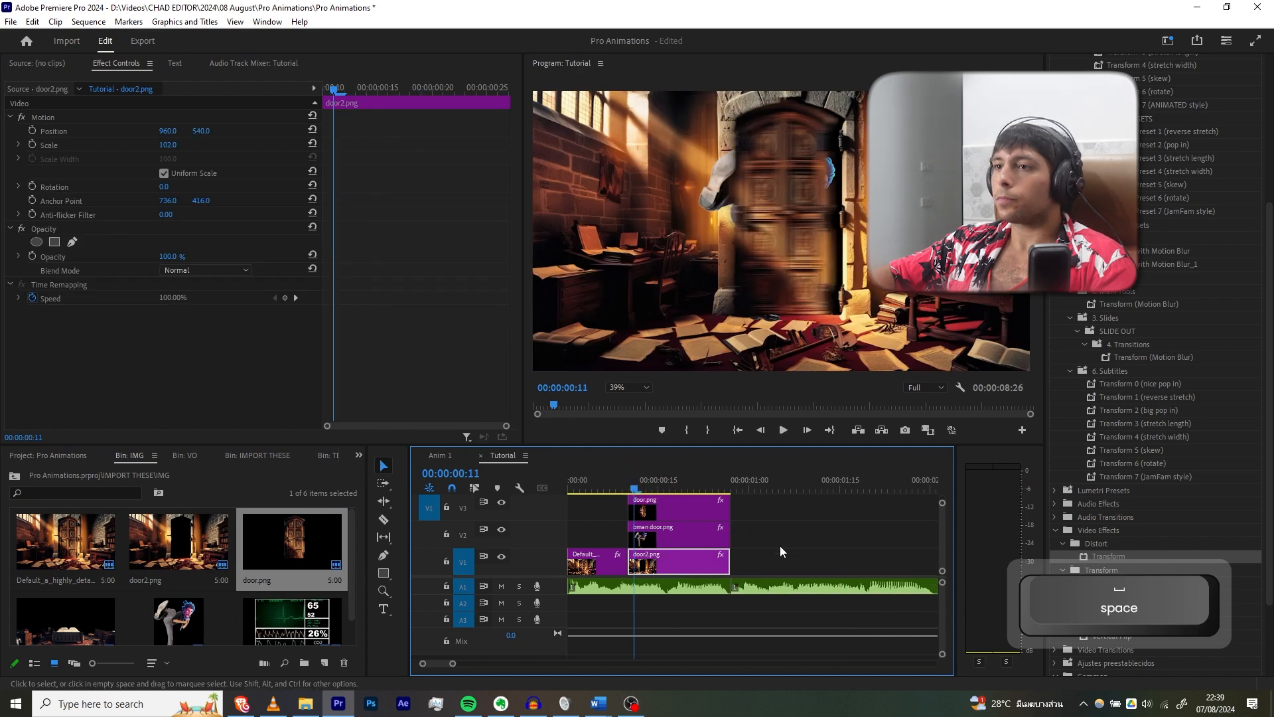
# Move the stacked door.png, bman door.png and door2.png clips up one track to free V1 beneath them.
pyautogui.moveTo(788, 558); pyautogui.dragTo(706, 494)
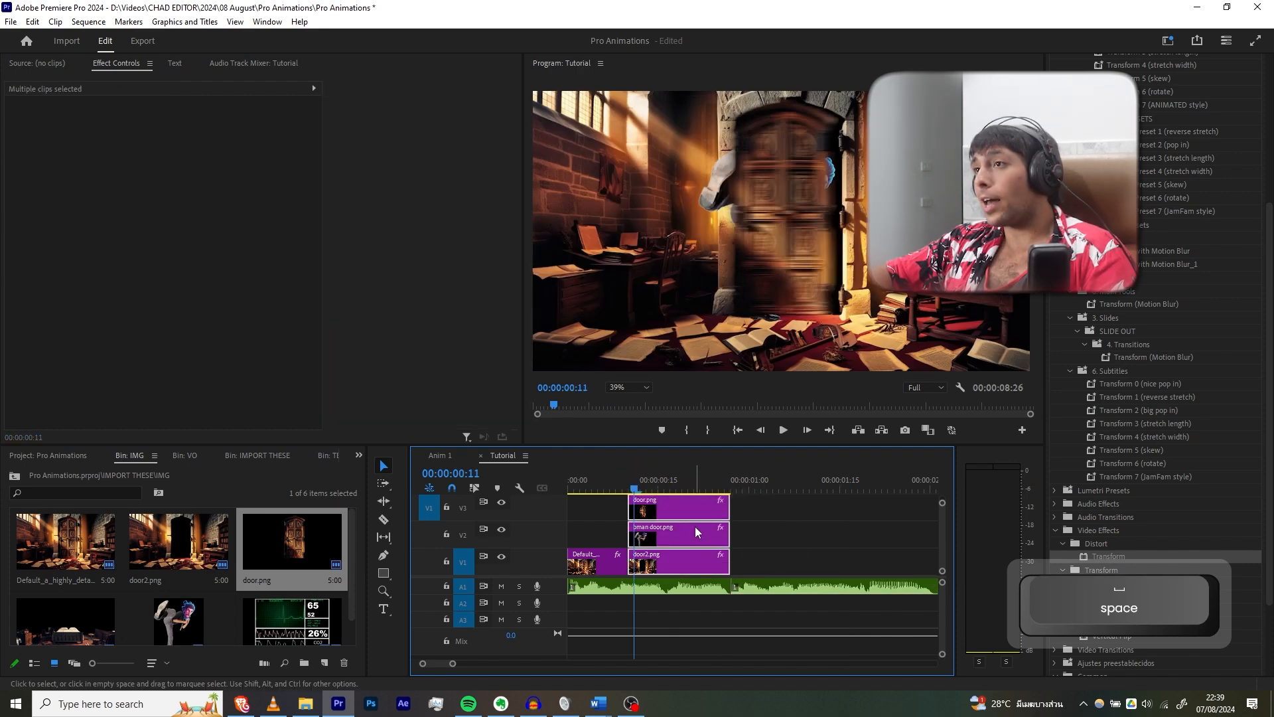
pyautogui.moveTo(694, 555); pyautogui.dragTo(695, 536)
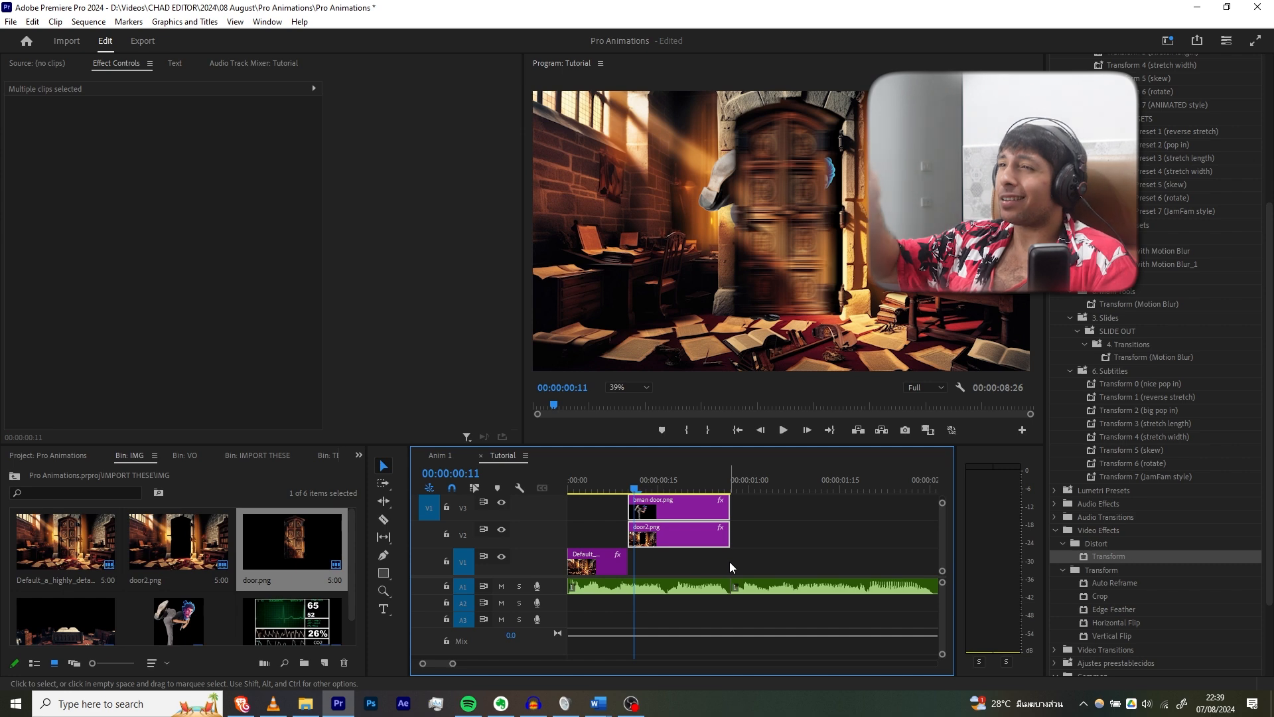
# Open the VIDEO bin inside IMPORT THESE and load the Birthday banner background video as the source clip.
pyautogui.click(257, 455)
pyautogui.scroll(-2, 268, 552)
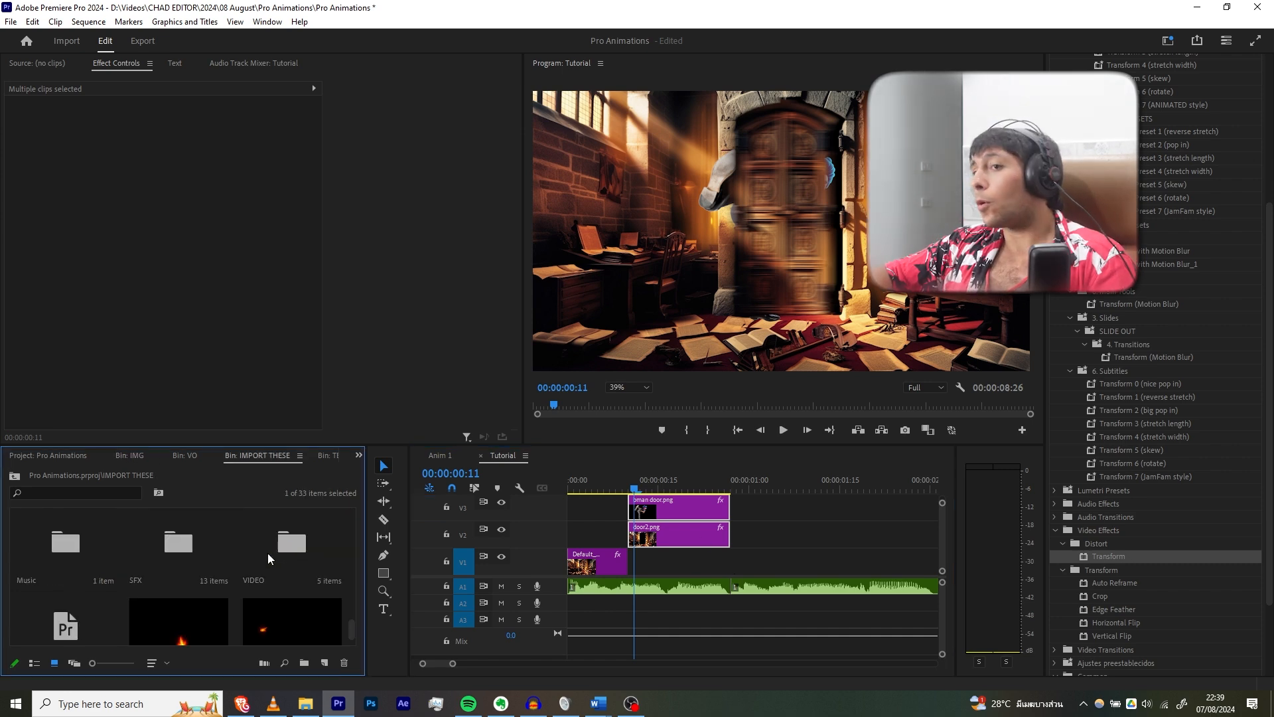
pyautogui.scroll(1, 266, 553)
pyautogui.scroll(-1, 197, 600)
pyautogui.click(197, 601)
pyautogui.scroll(1, 197, 600)
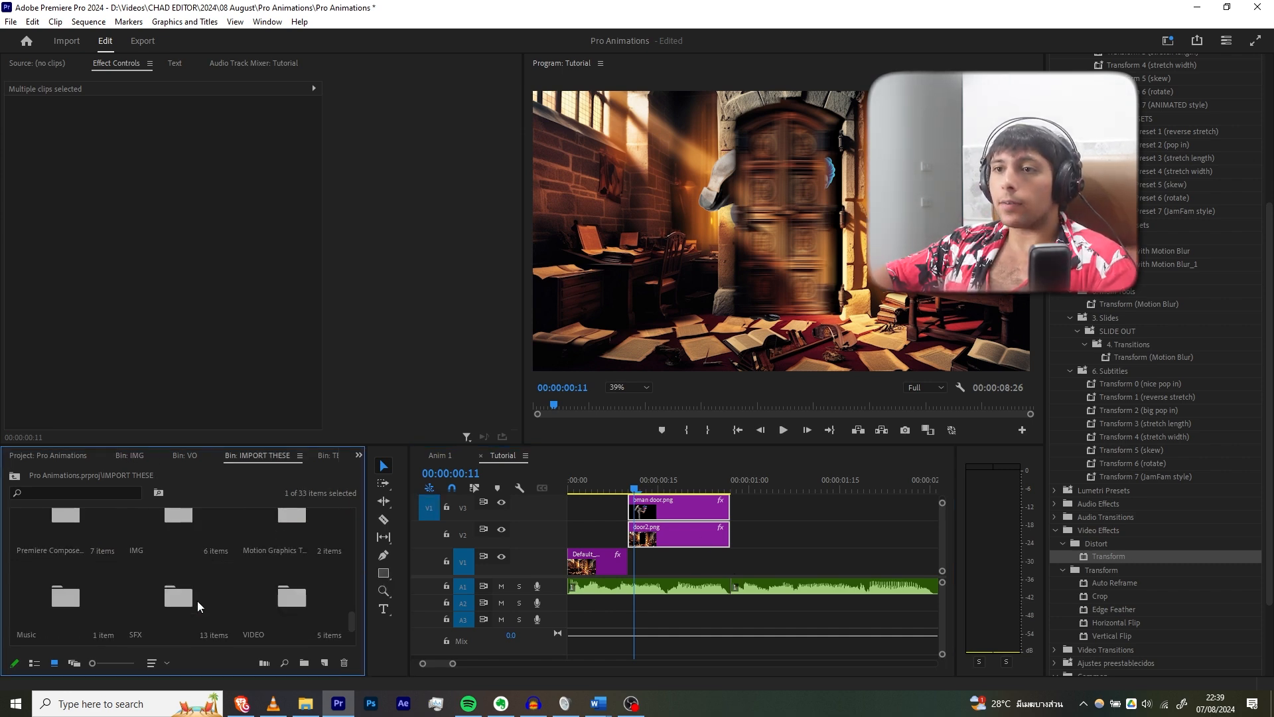
pyautogui.doubleClick(286, 601)
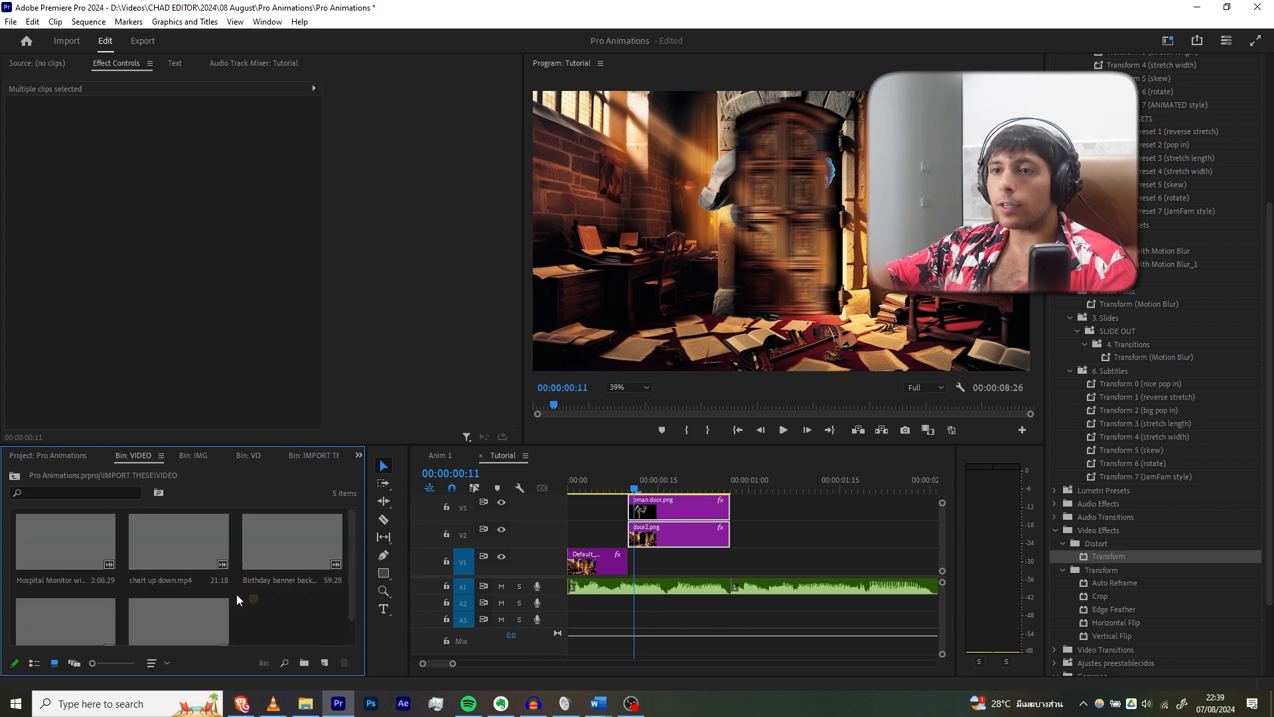
pyautogui.moveTo(259, 551); pyautogui.dragTo(316, 557)
pyautogui.doubleClick(295, 532)
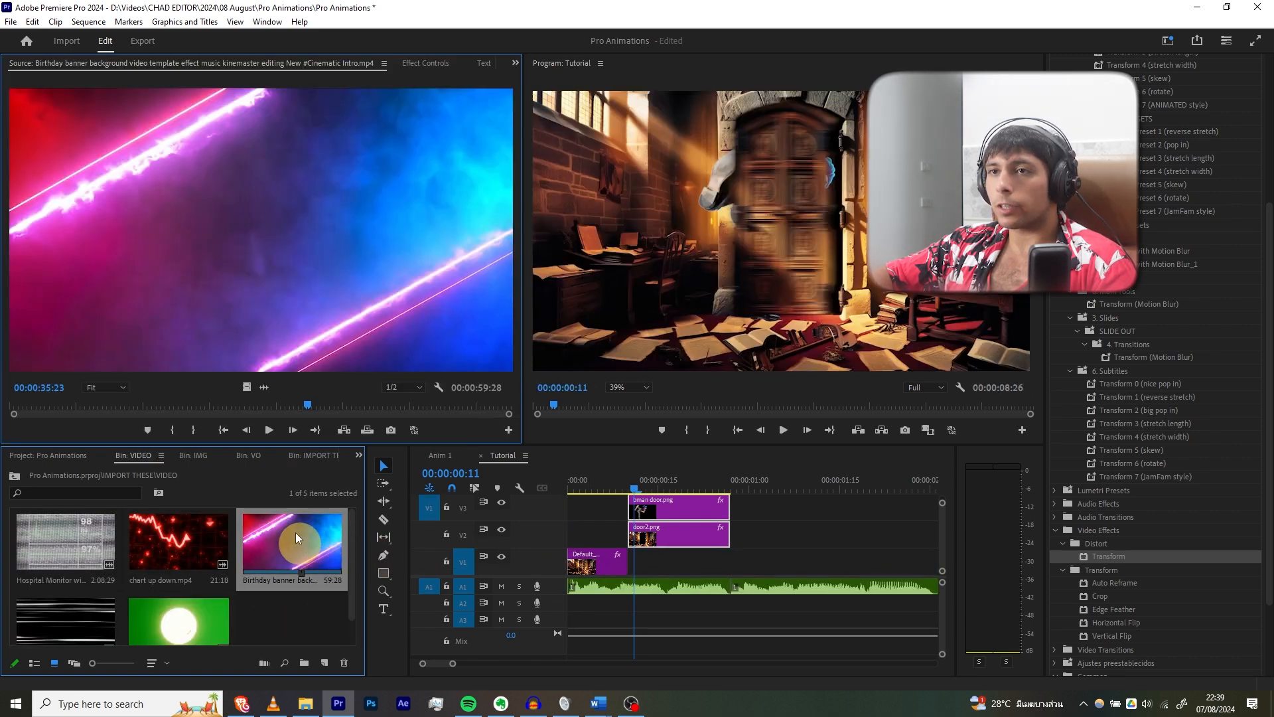
# Mark the Birthday banner video from its start to 00:00:05:17 and place its picture on V1 directly beneath door2.png.
pyautogui.moveTo(192, 402); pyautogui.dragTo(57, 401)
pyautogui.press('i')
pyautogui.press('o')
pyautogui.moveTo(246, 386); pyautogui.dragTo(634, 568)
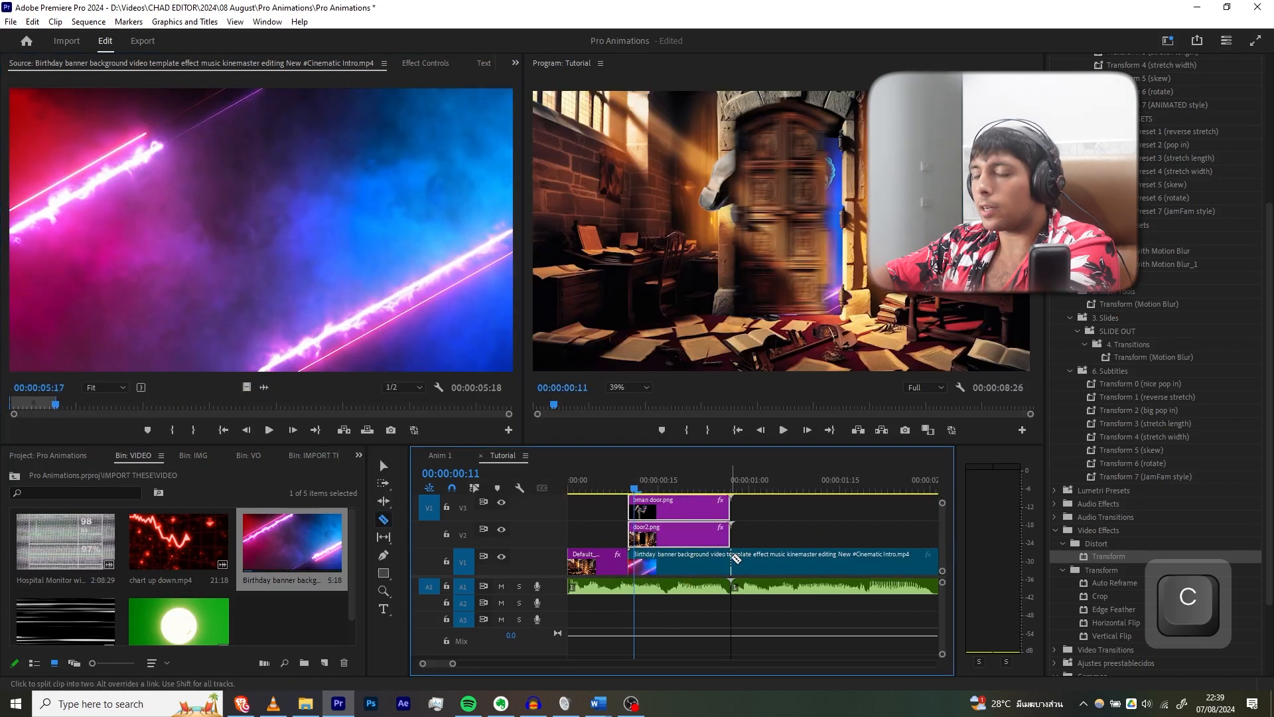
# Cut the Birthday banner clip on V1 at the end of door2.png and delete the remainder.
pyautogui.click(730, 558)
pyautogui.press('v')
pyautogui.click(800, 566)
pyautogui.press('Delete')
pyautogui.hotkey('ctrl', 'z')
pyautogui.hotkey('ctrl', 'z')
pyautogui.press('c')
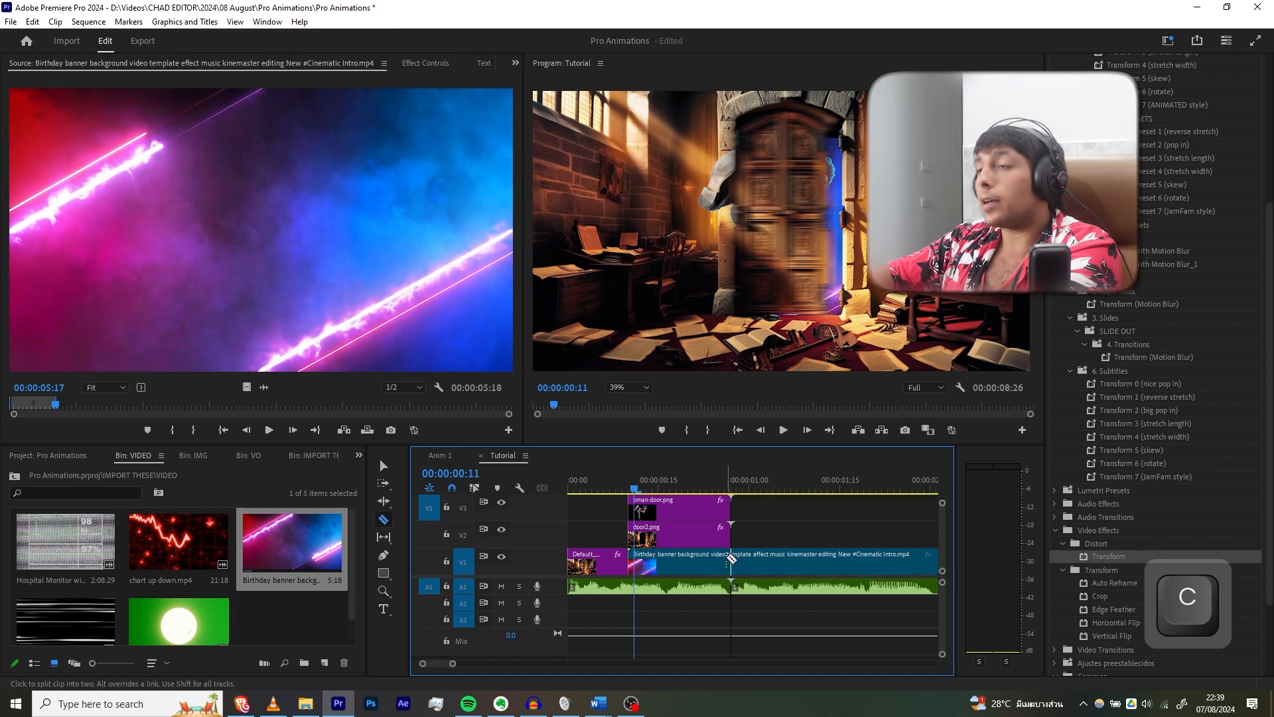
pyautogui.click(811, 561)
pyautogui.press('Delete')
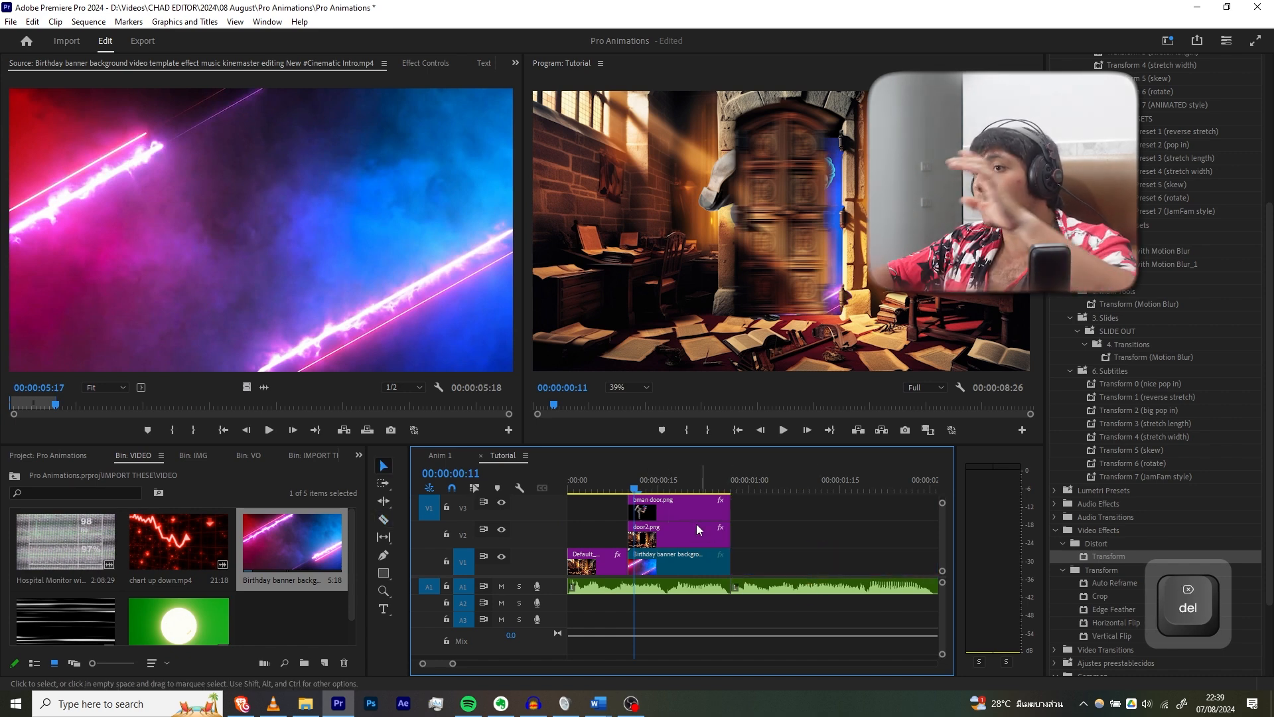
# Play the sequence from the start and inspect the background through the doorway at 00:00:00:21.
pyautogui.press('Home')
pyautogui.press('space')
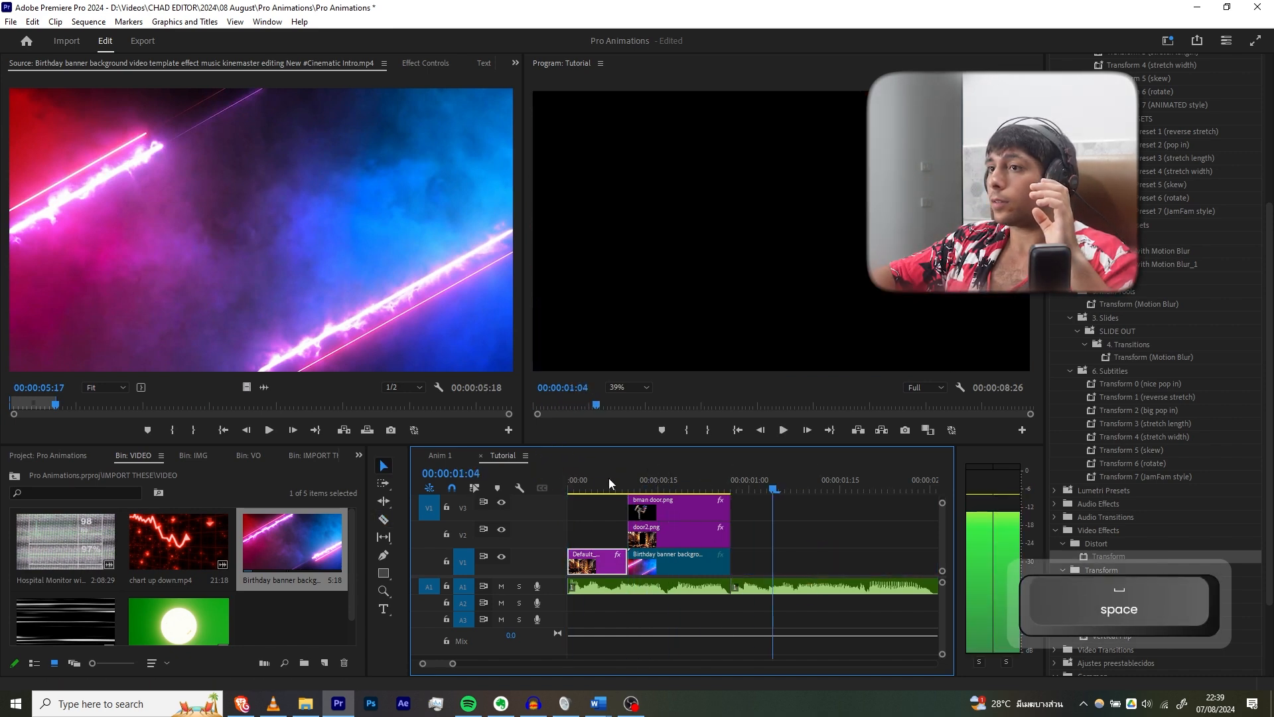
pyautogui.click(648, 482)
pyautogui.click(694, 478)
# Apply Scale to Frame Size to the Birthday banner clip on V1.
pyautogui.click(698, 560)
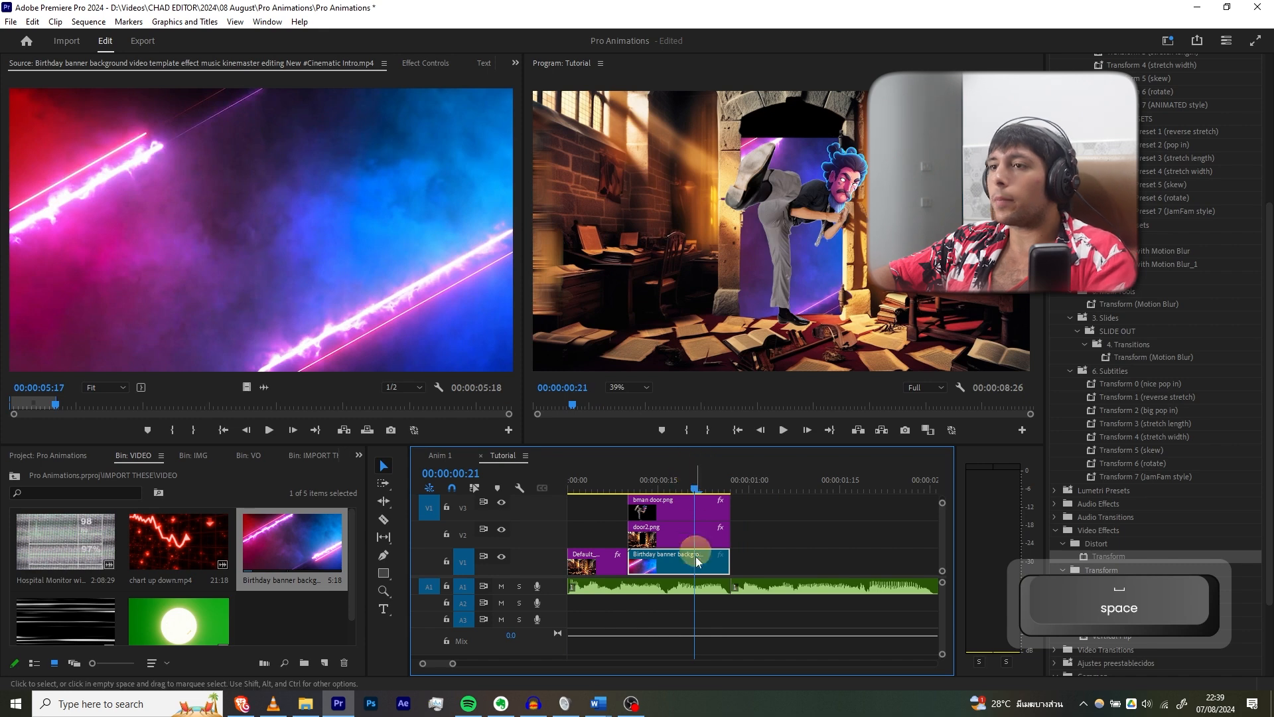
pyautogui.rightClick(672, 560)
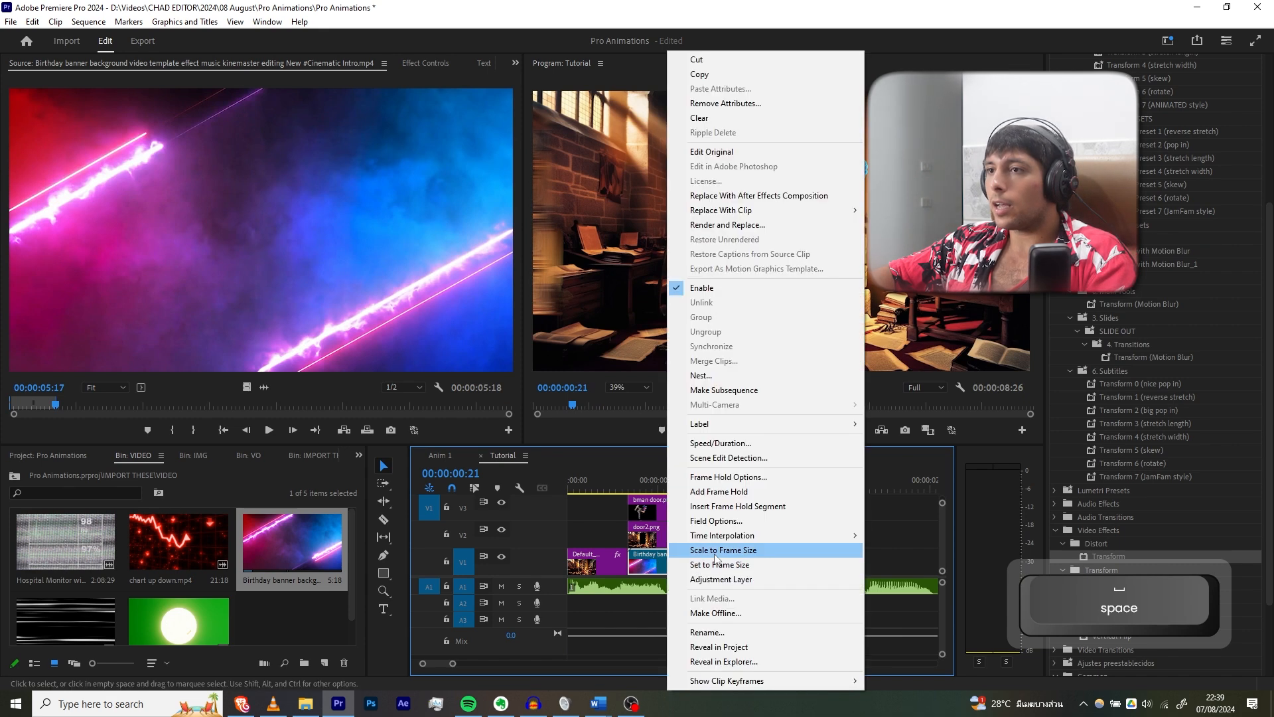
pyautogui.click(716, 542)
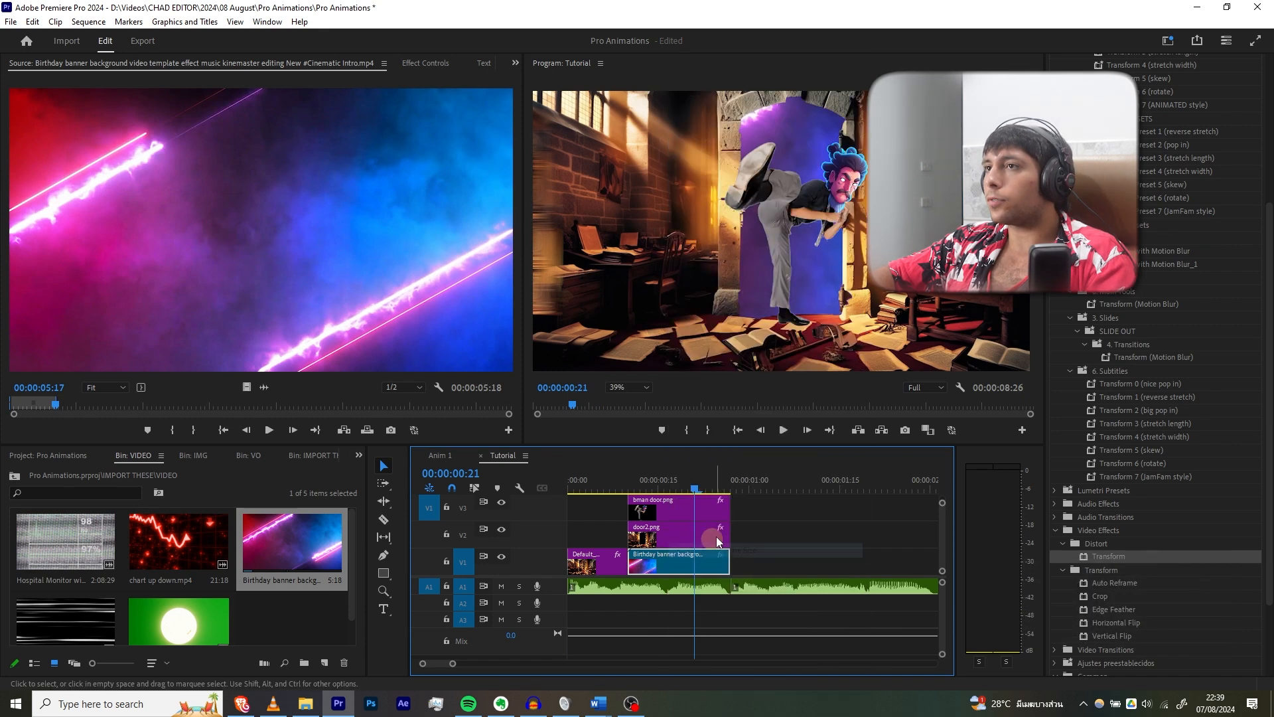
# Enlarge the timeline area and move door.png's ending Transform Position keyframe earlier, to about 00:00:00:17.
pyautogui.click(671, 532)
pyautogui.click(418, 63)
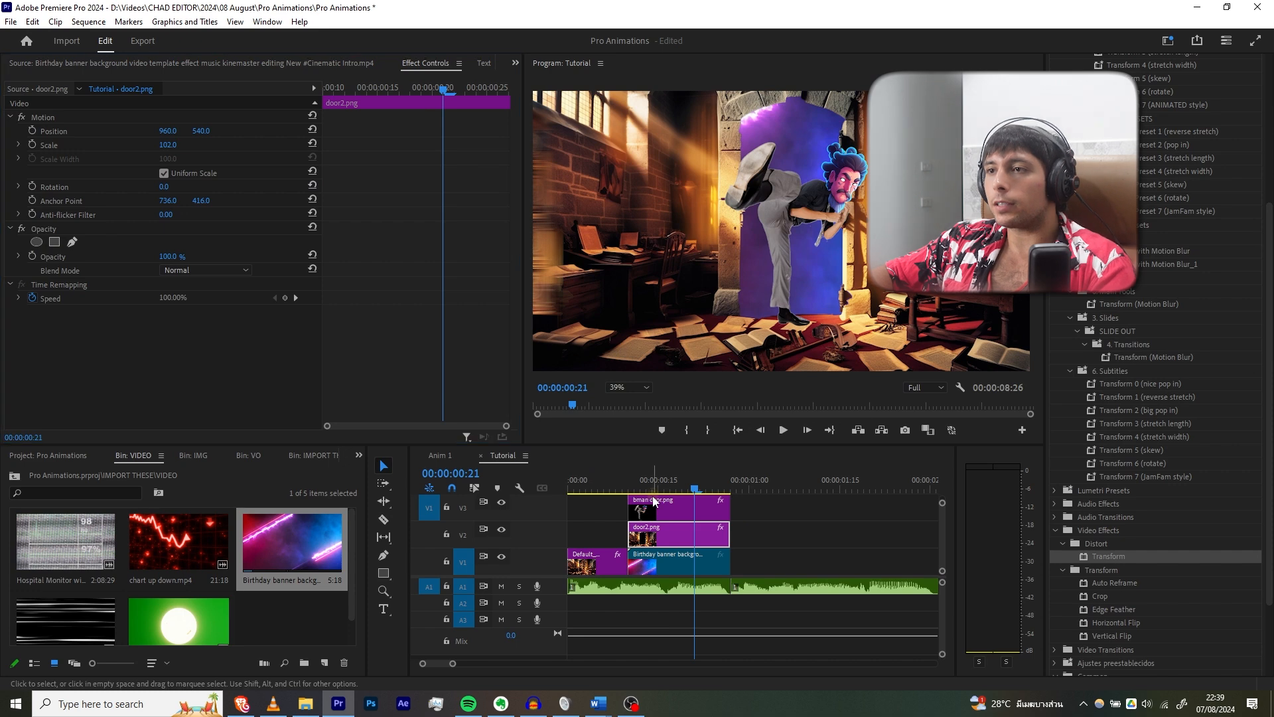
pyautogui.keyDown('ctrl'); pyautogui.scroll(2, 746, 538); pyautogui.keyUp('ctrl')
pyautogui.click(668, 519)
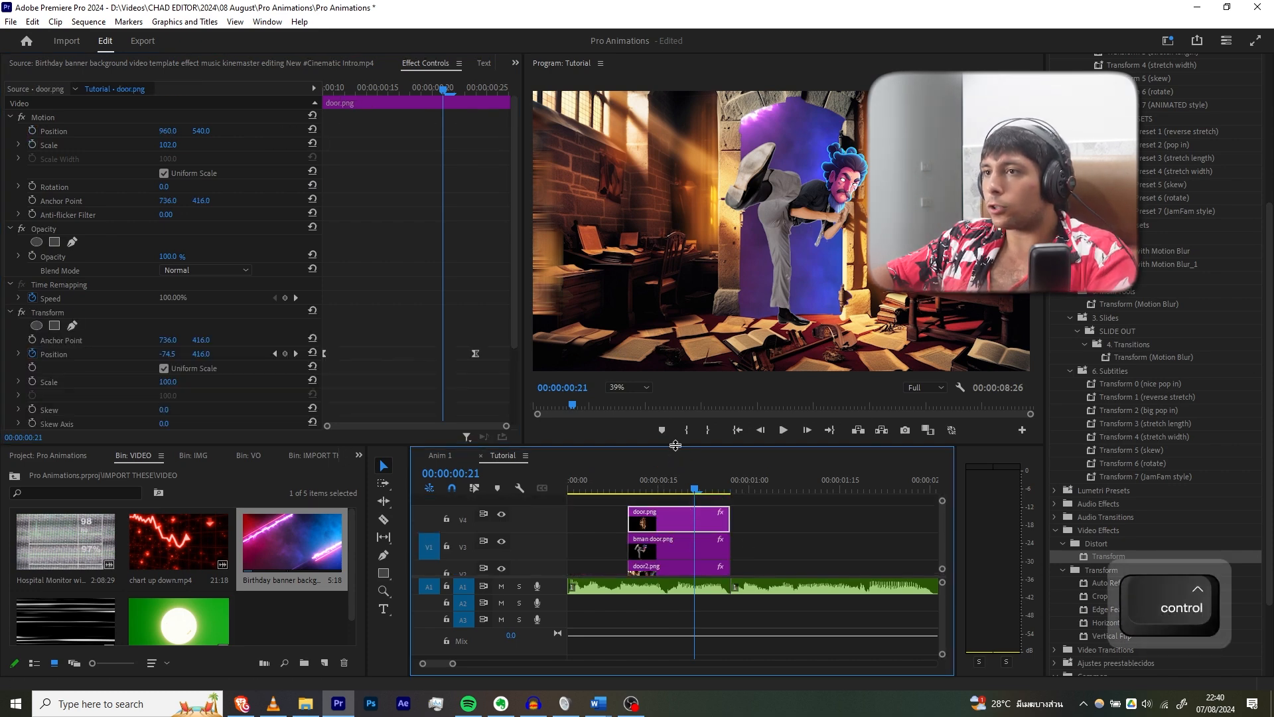
pyautogui.moveTo(675, 445); pyautogui.dragTo(662, 389)
pyautogui.scroll(-2, 487, 301)
pyautogui.moveTo(476, 300); pyautogui.dragTo(396, 298)
# Play back the faster door movement and return to the start of the sequence.
pyautogui.press('space')
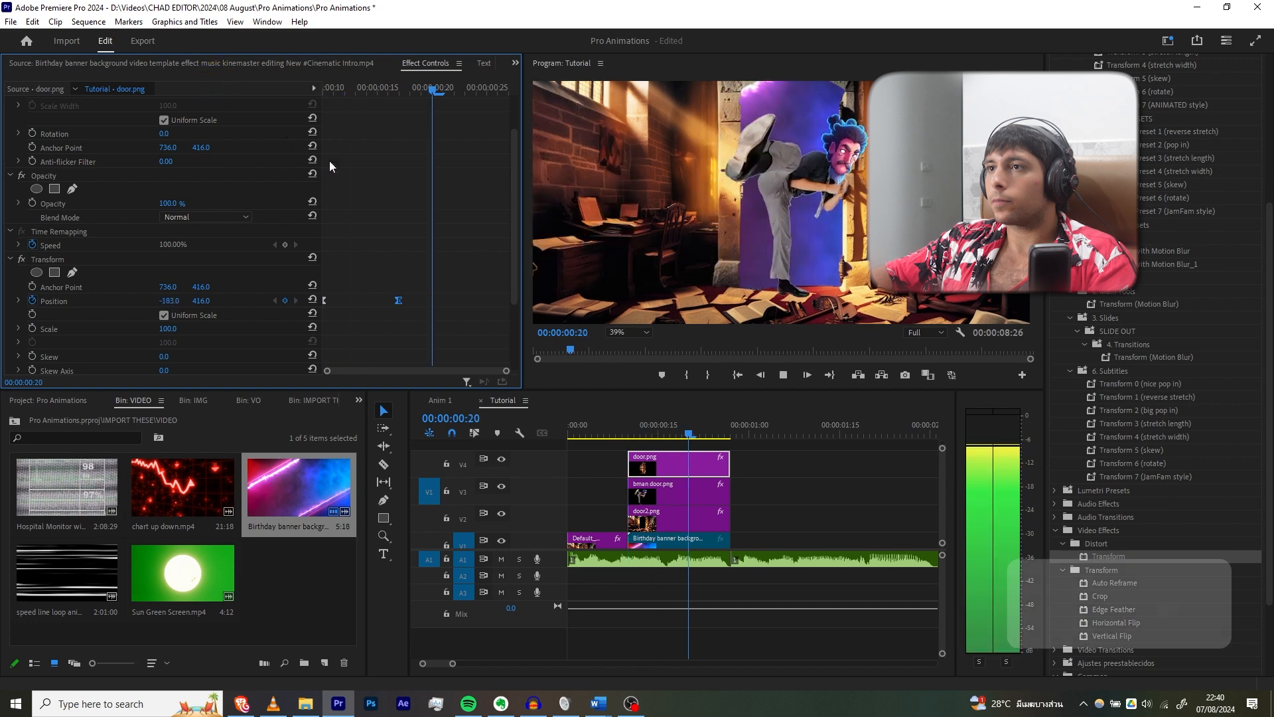
pyautogui.press('space')
pyautogui.moveTo(660, 427); pyautogui.dragTo(554, 417)
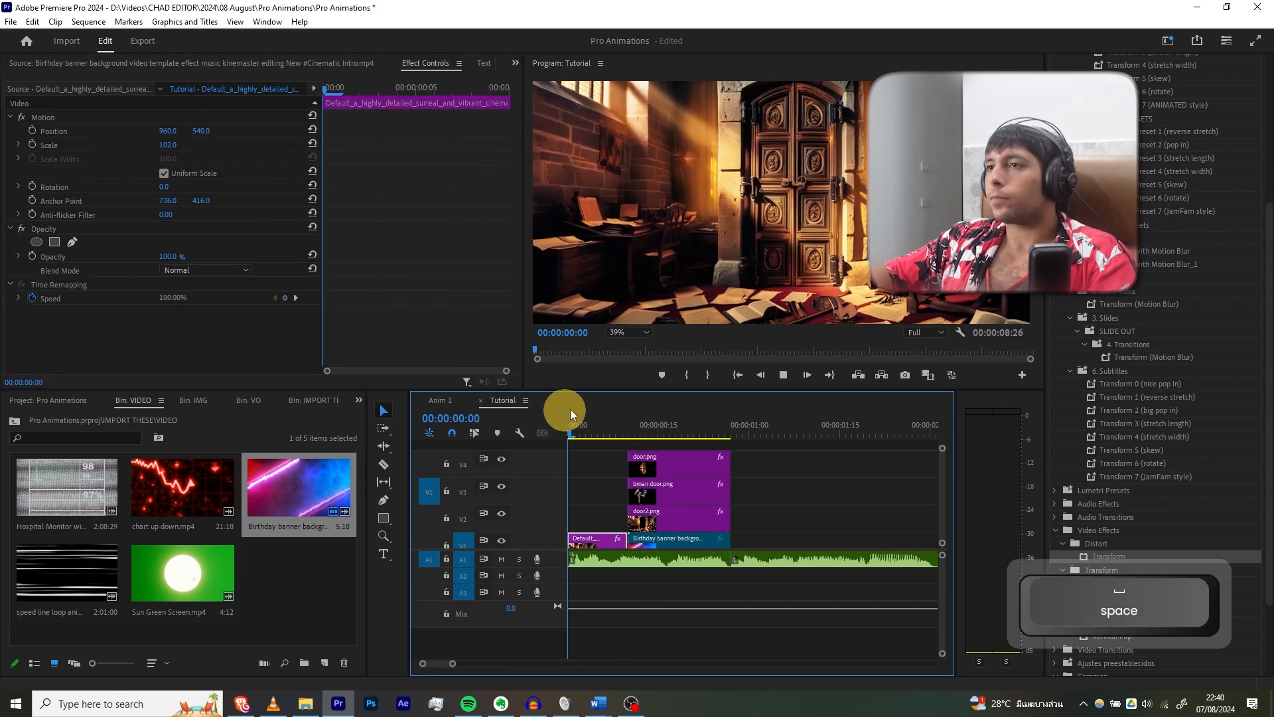
pyautogui.press('space')
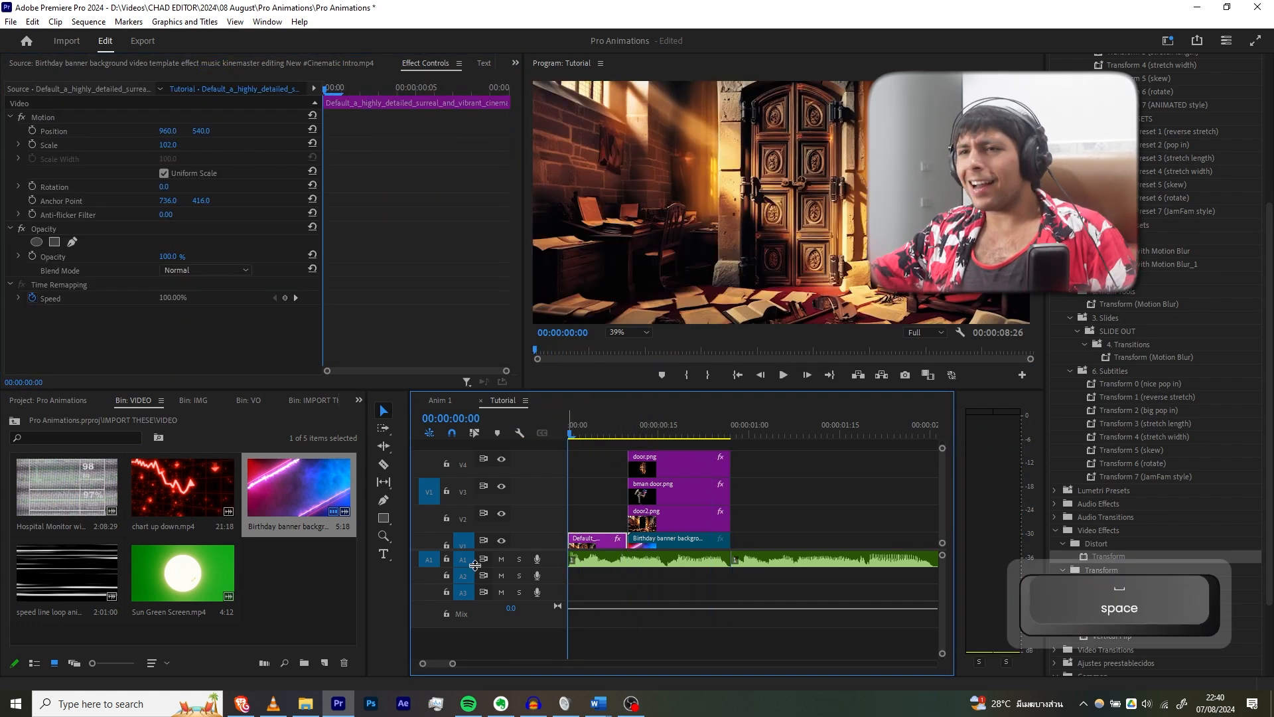
# Show the top level of the Pro Animations project with no bin selected.
pyautogui.click(65, 399)
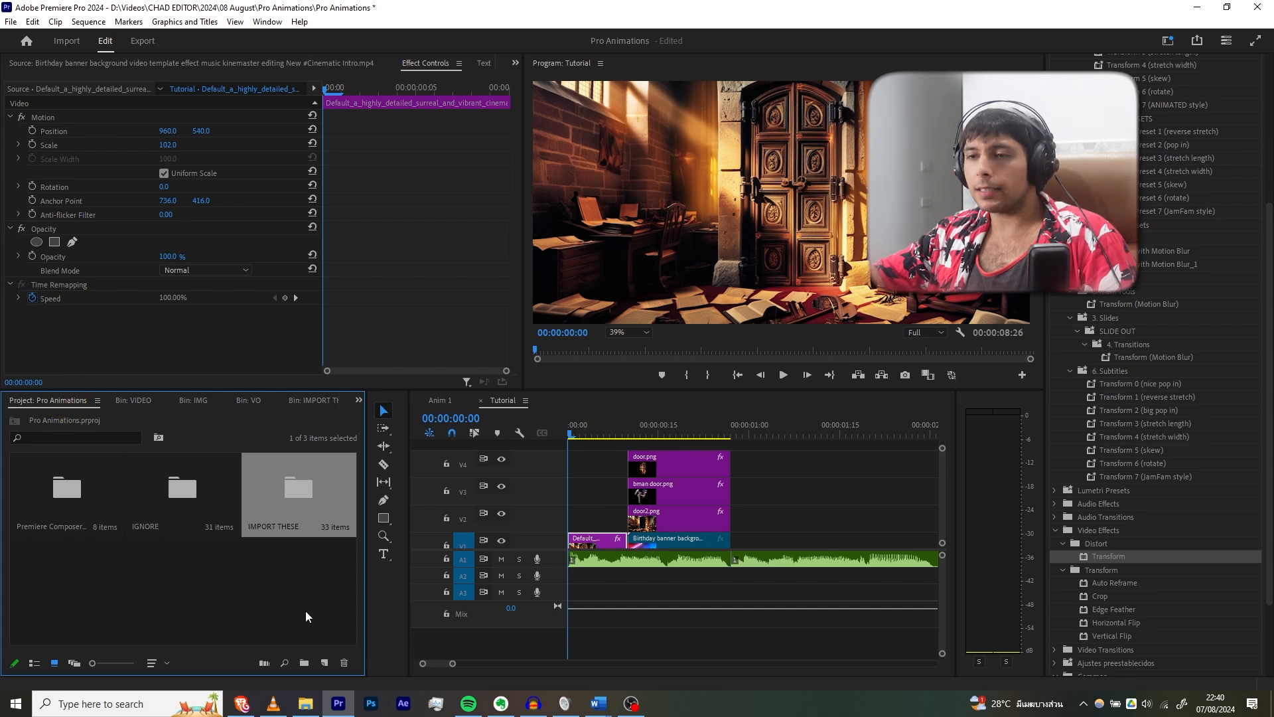
pyautogui.click(312, 636)
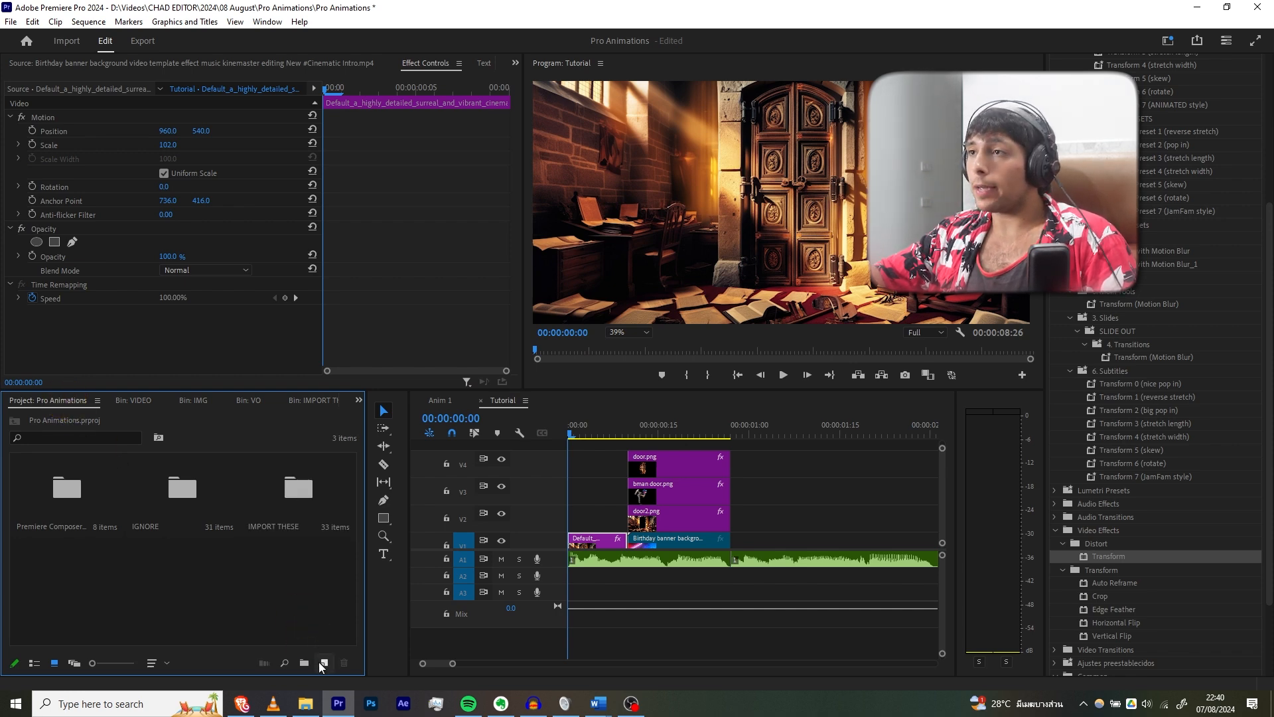
pyautogui.click(321, 662)
pyautogui.click(342, 578)
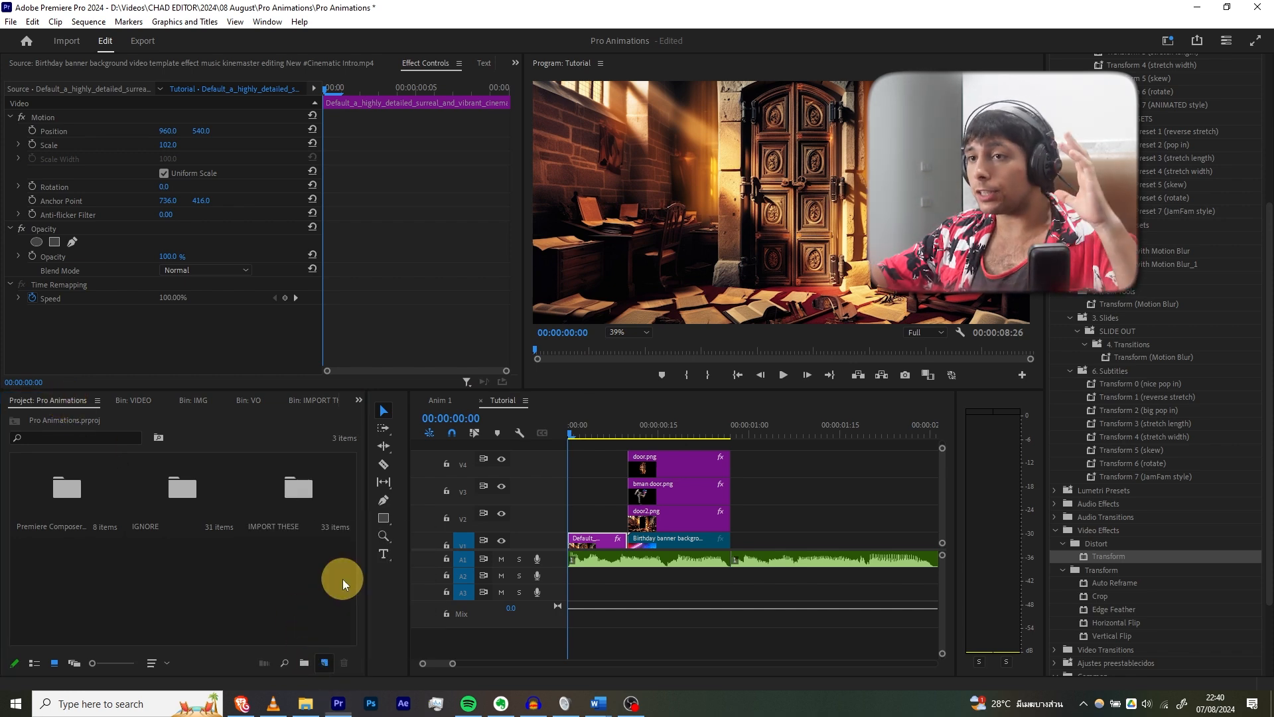
pyautogui.click(716, 408)
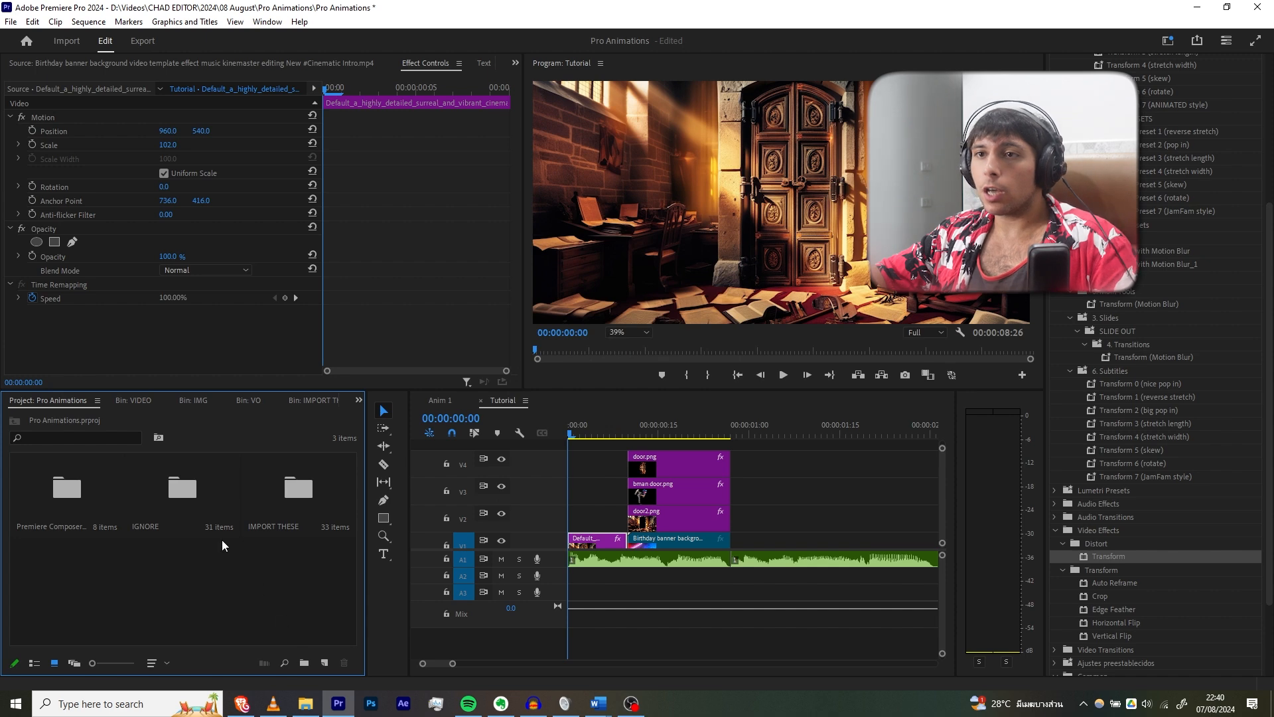
# Create an adjustment layer at 1920 x 1080, 30.00 fps, with square pixels.
pyautogui.click(324, 664)
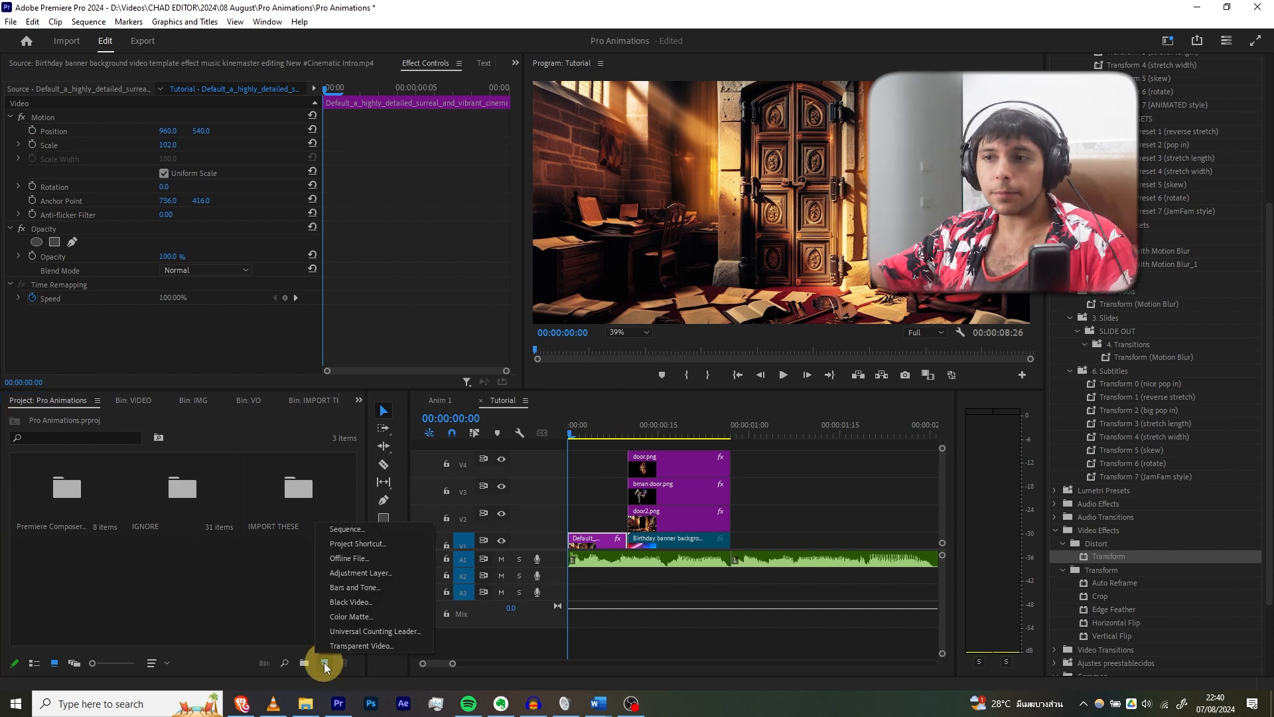
pyautogui.click(346, 575)
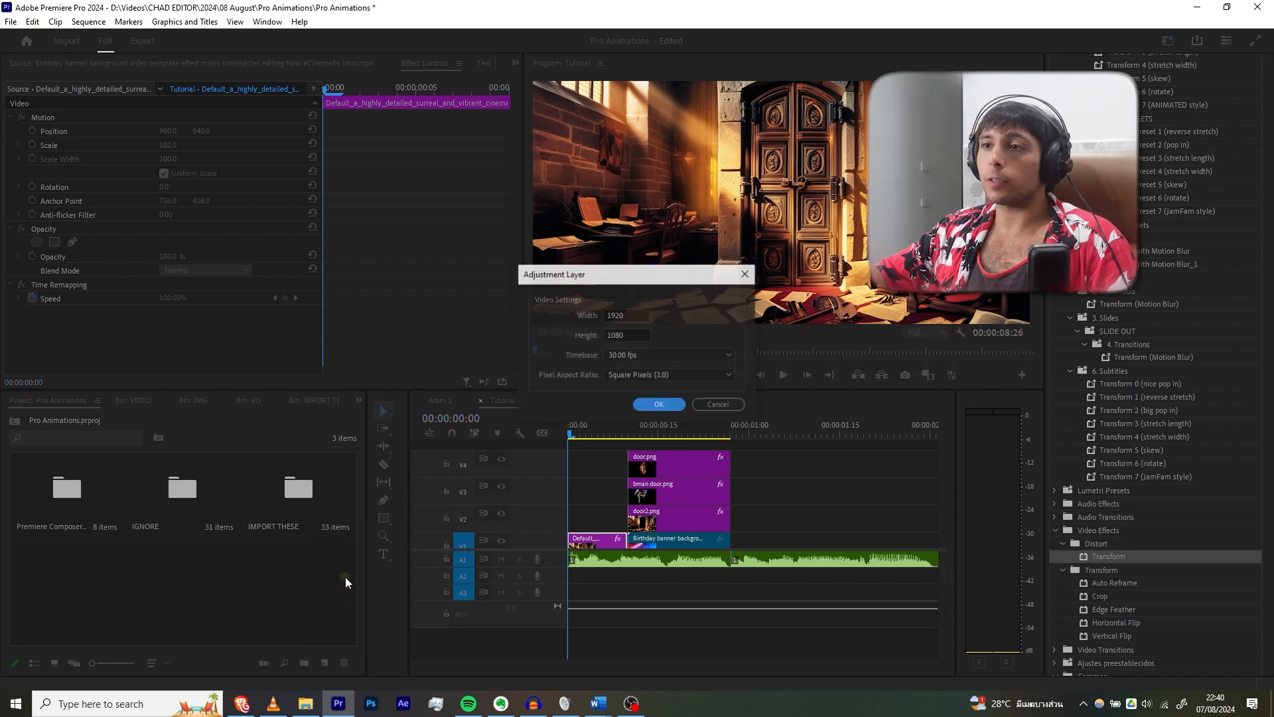
pyautogui.click(658, 406)
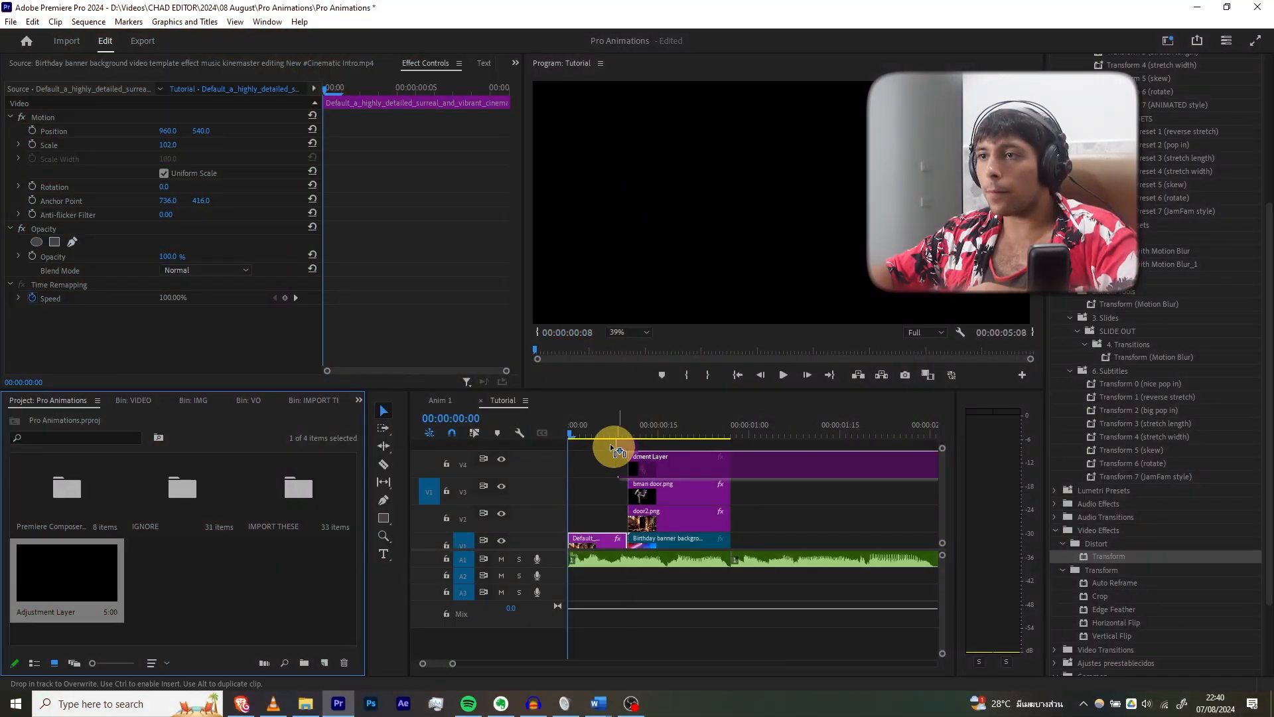
# Place the adjustment layer above door.png from the sequence start, cut it at the door clips' end and delete the excess.
pyautogui.moveTo(617, 451); pyautogui.dragTo(570, 446)
pyautogui.press('c')
pyautogui.click(731, 468)
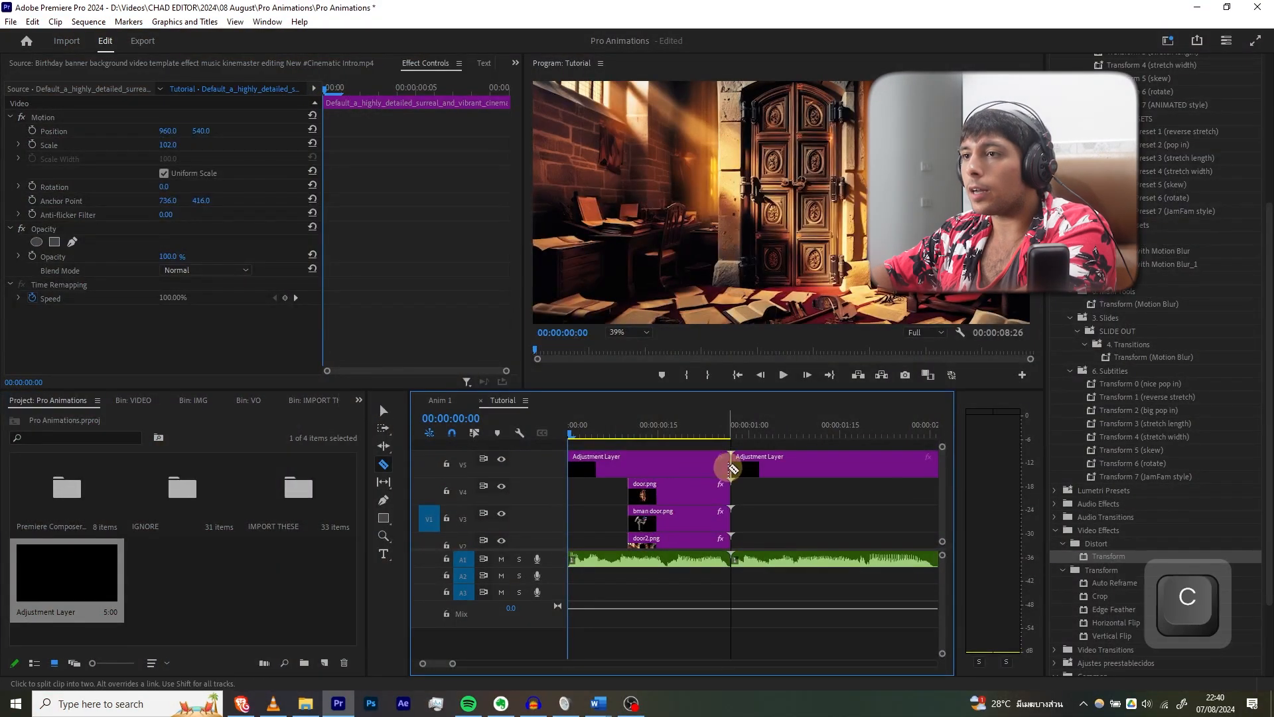
pyautogui.press('v')
pyautogui.click(776, 466)
pyautogui.press('Delete')
# Apply the Transform video effect from the Distort group to the adjustment layer.
pyautogui.moveTo(774, 479); pyautogui.dragTo(600, 513)
pyautogui.click(689, 457)
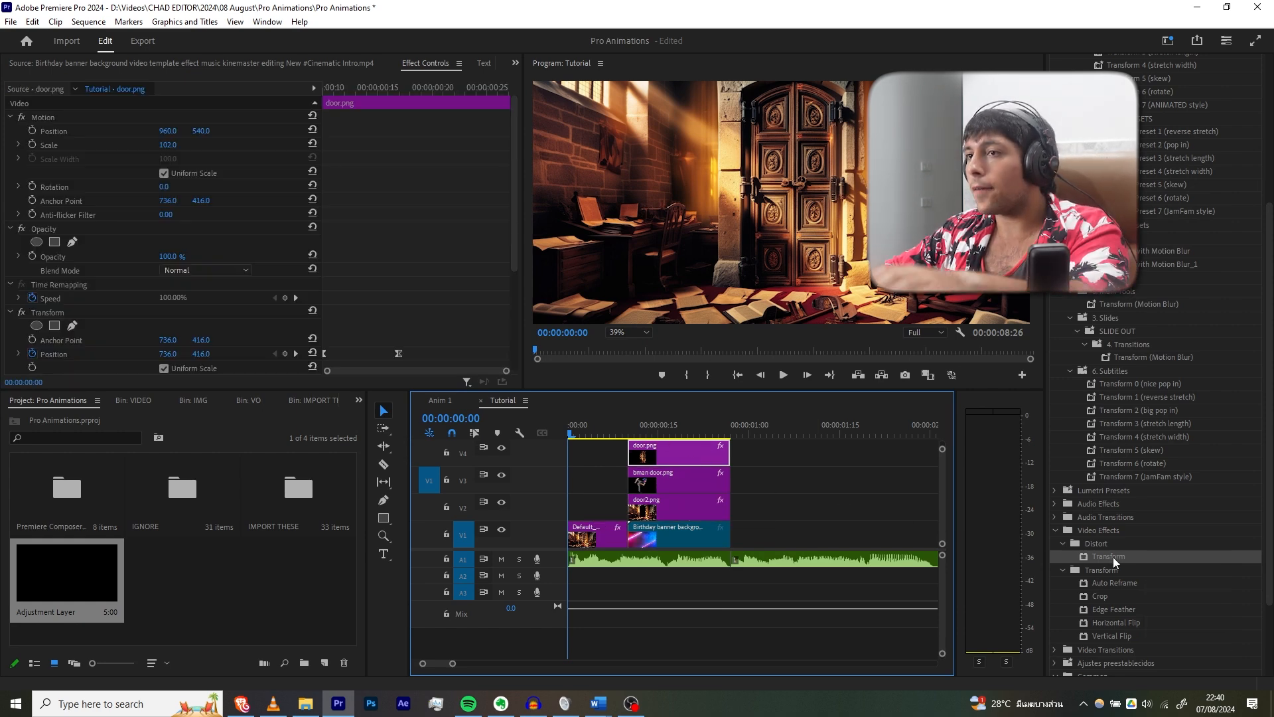
pyautogui.moveTo(1113, 556); pyautogui.dragTo(735, 485)
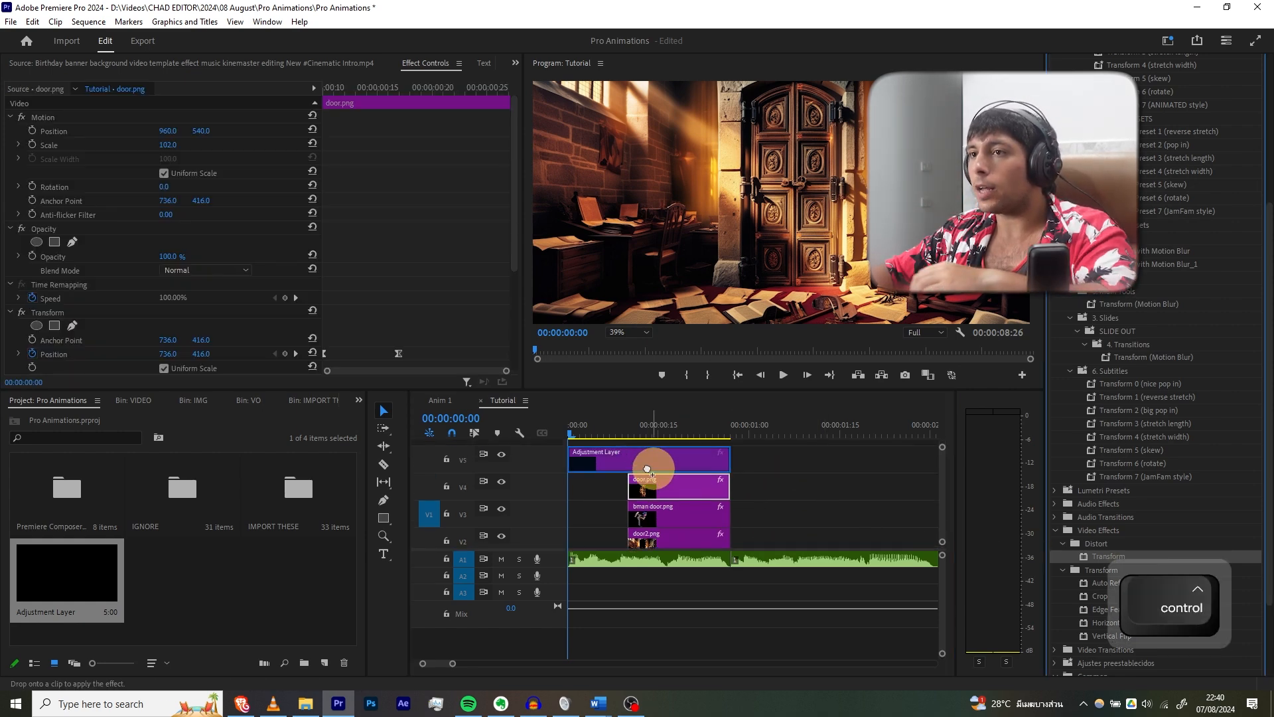
pyautogui.click(647, 469)
# Animate the adjustment layer's Transform Scale from 200 at the clip's start to 100 at 00:00:00:17.
pyautogui.scroll(-3, 57, 316)
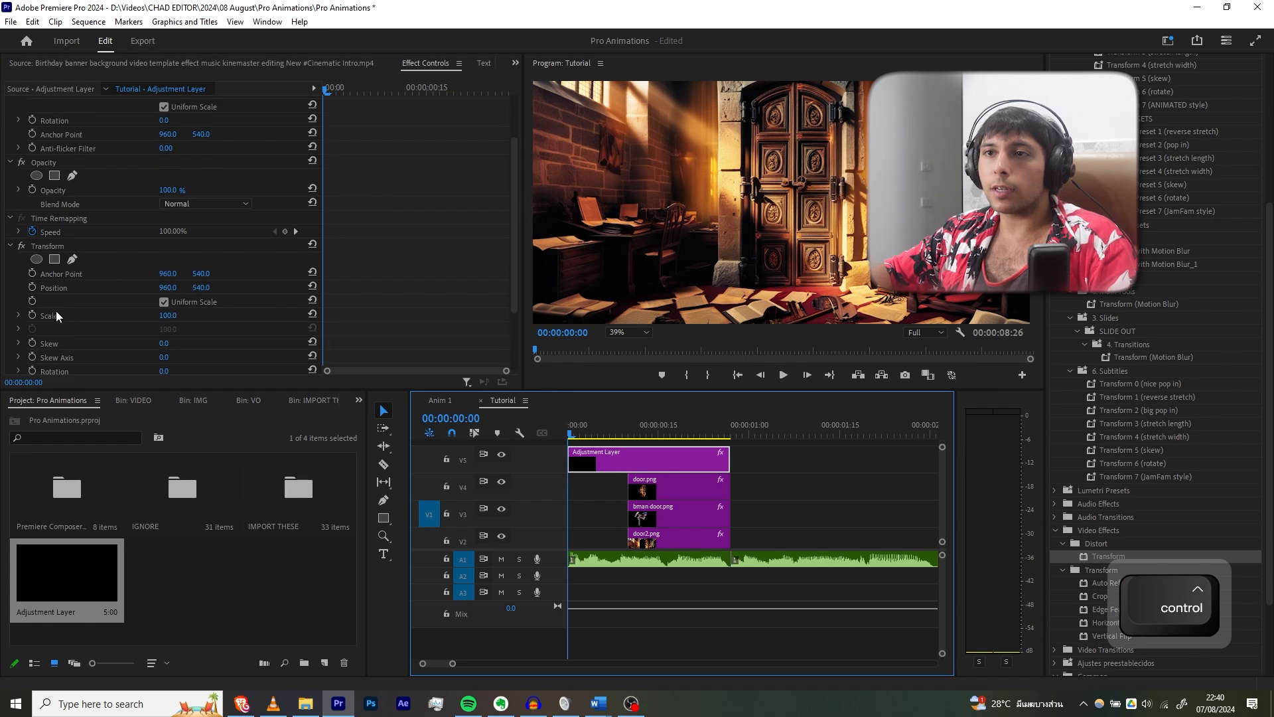
pyautogui.click(51, 319)
pyautogui.moveTo(168, 315)
pyautogui.mouseDown()
pyautogui.moveTo(373, 321)
pyautogui.moveTo(176, 307)
pyautogui.mouseUp()
pyautogui.click(379, 89)
pyautogui.moveTo(384, 88); pyautogui.dragTo(441, 91)
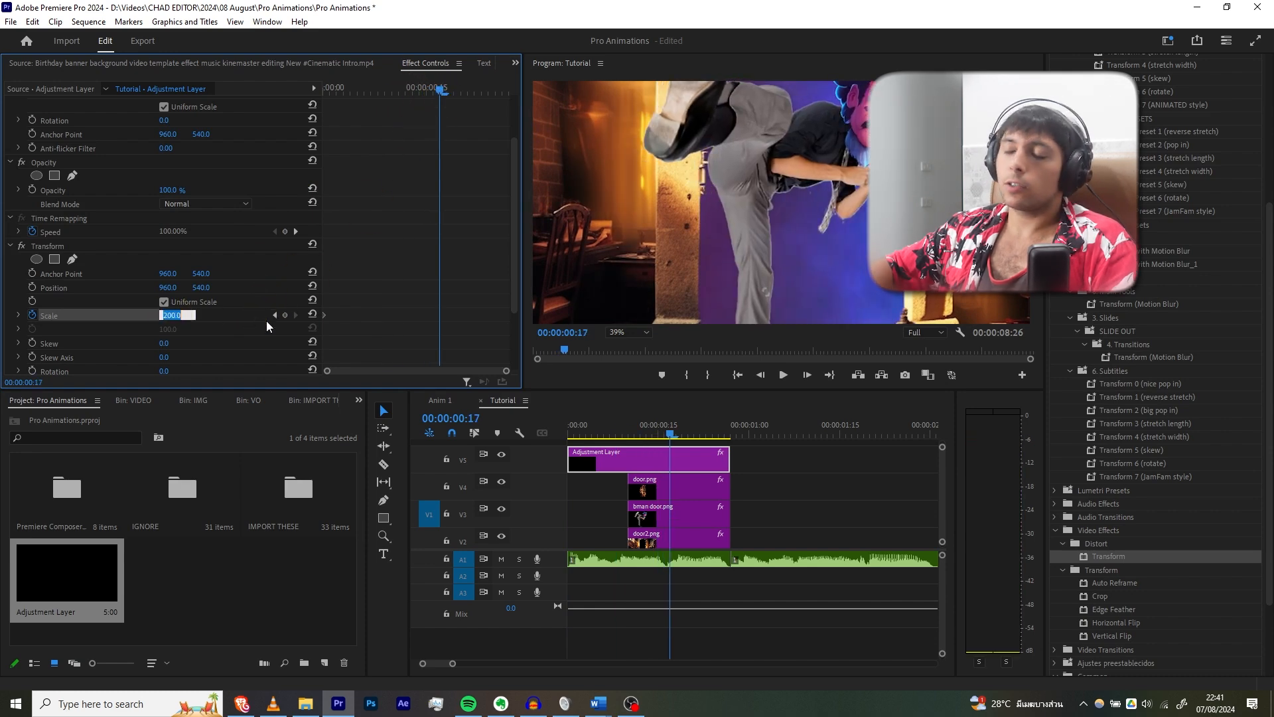
pyautogui.write('100')
pyautogui.press('Return')
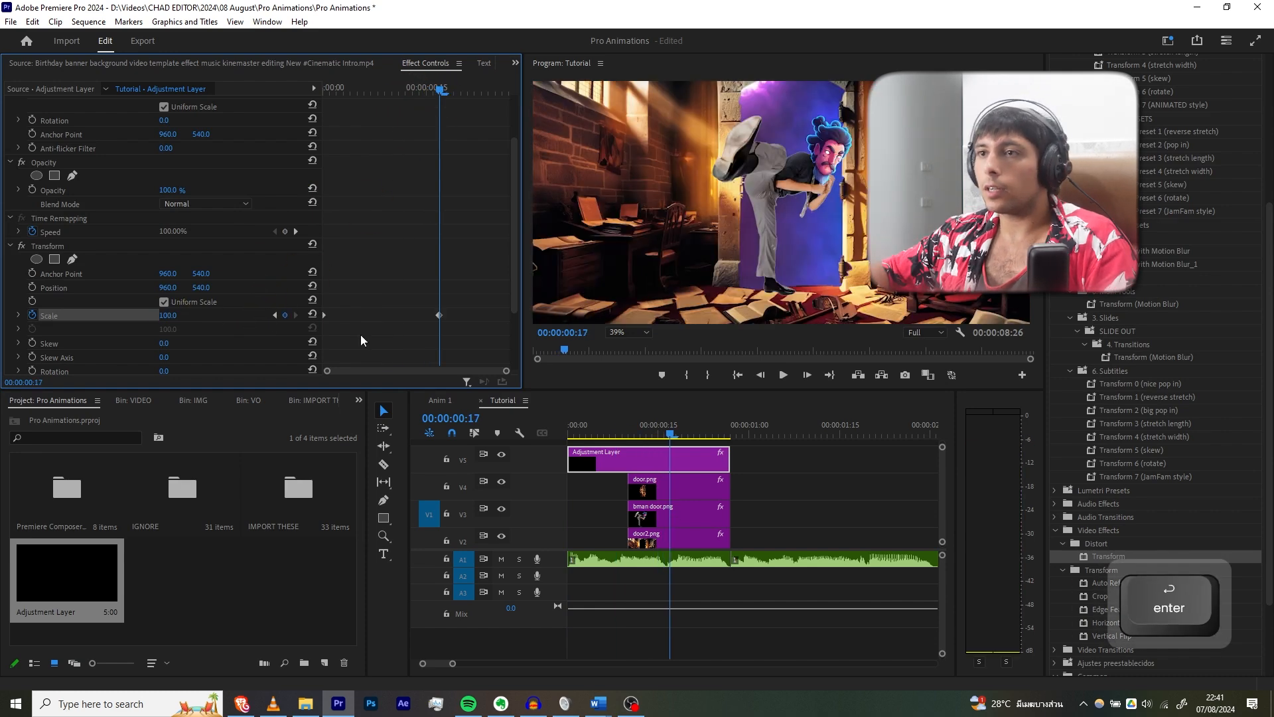
# Apply Ease In and Ease Out to the adjustment layer's Scale keyframes and move the second keyframe to the clip's end.
pyautogui.rightClick(440, 317)
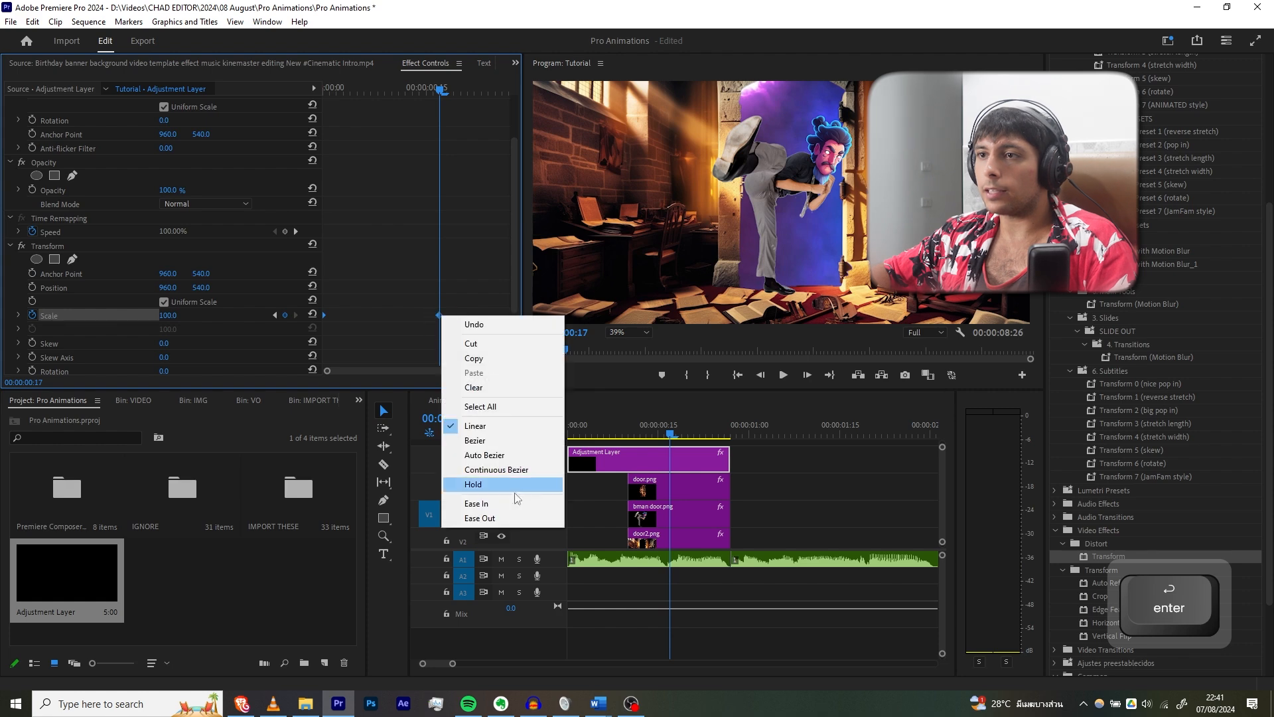
pyautogui.click(472, 501)
pyautogui.rightClick(440, 316)
pyautogui.click(476, 515)
pyautogui.moveTo(440, 316); pyautogui.dragTo(613, 353)
# Play the eased zoom repeatedly from the start of the sequence to check its timing.
pyautogui.moveTo(598, 428); pyautogui.dragTo(495, 428)
pyautogui.press('space')
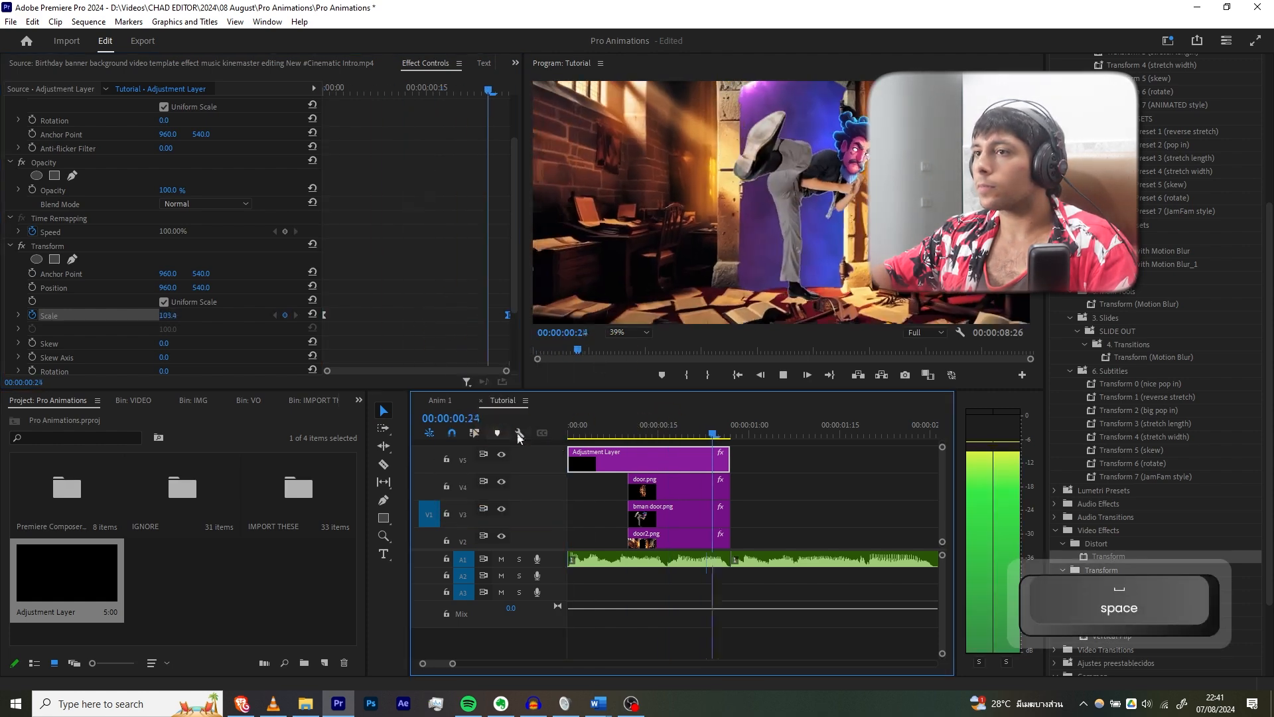
pyautogui.press('space')
pyautogui.moveTo(624, 431); pyautogui.dragTo(565, 431)
pyautogui.press('space')
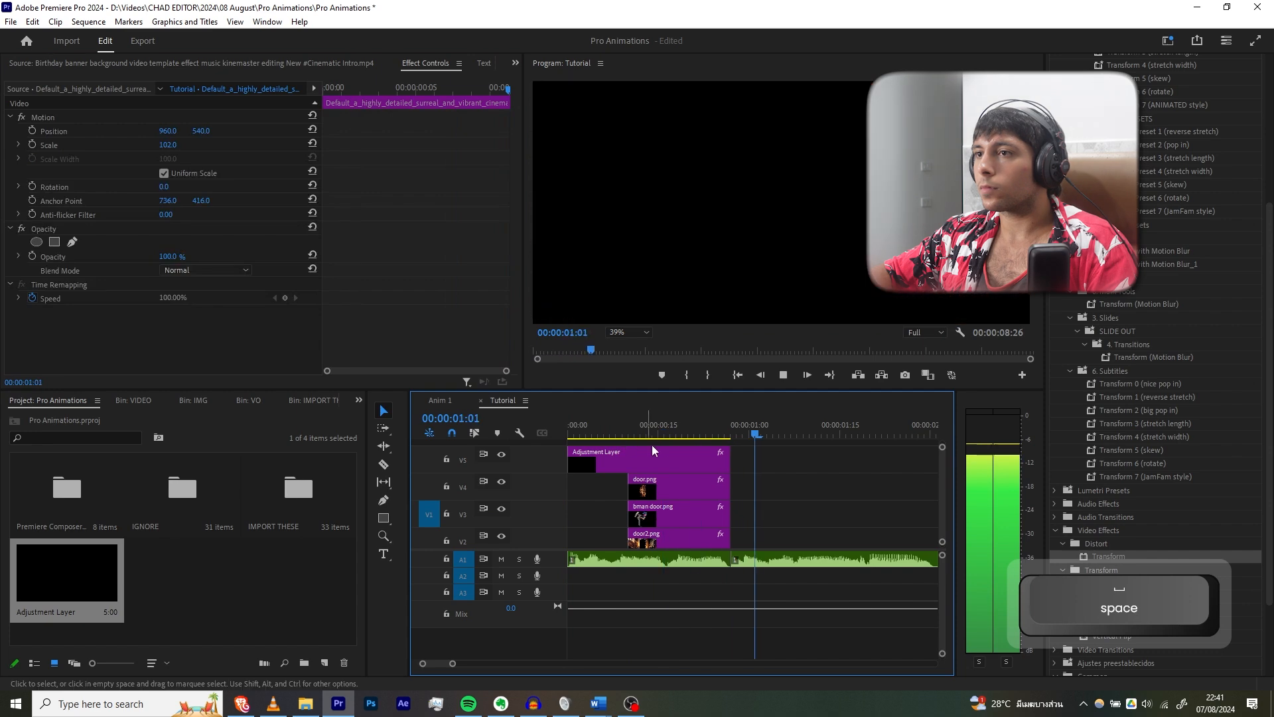
pyautogui.press('space')
pyautogui.moveTo(652, 431); pyautogui.dragTo(559, 428)
pyautogui.press('space')
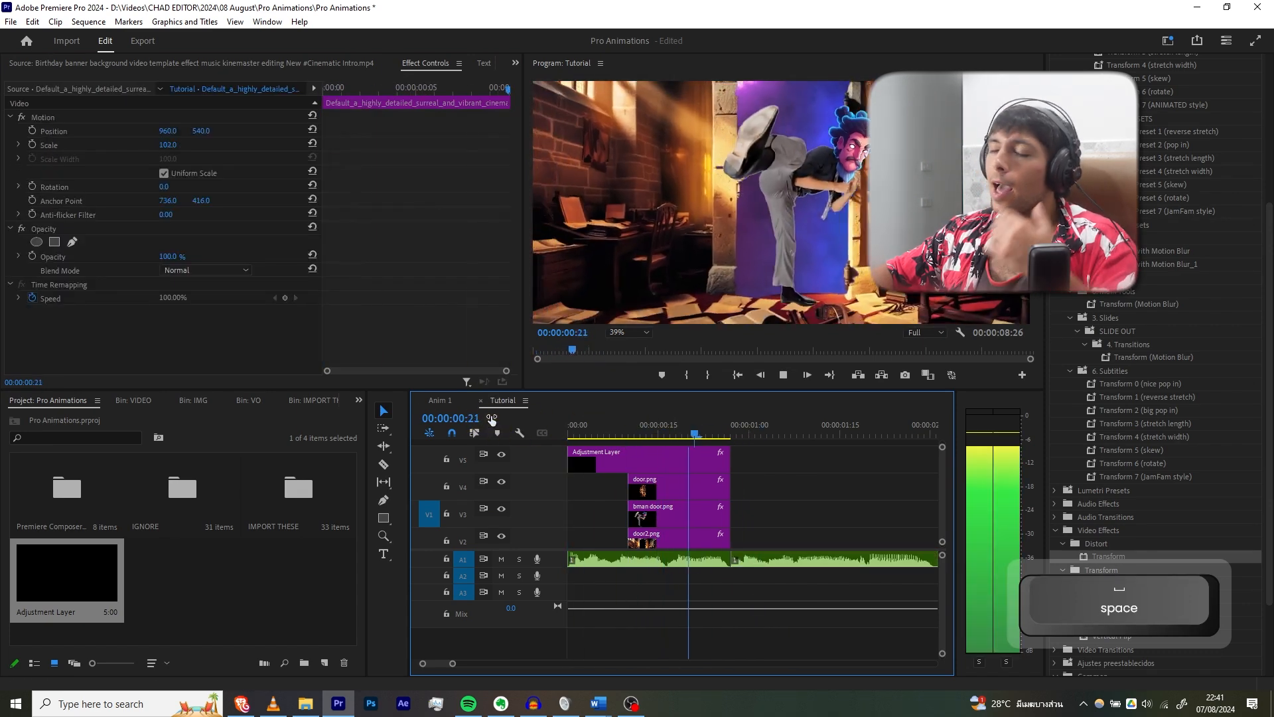
pyautogui.press('space')
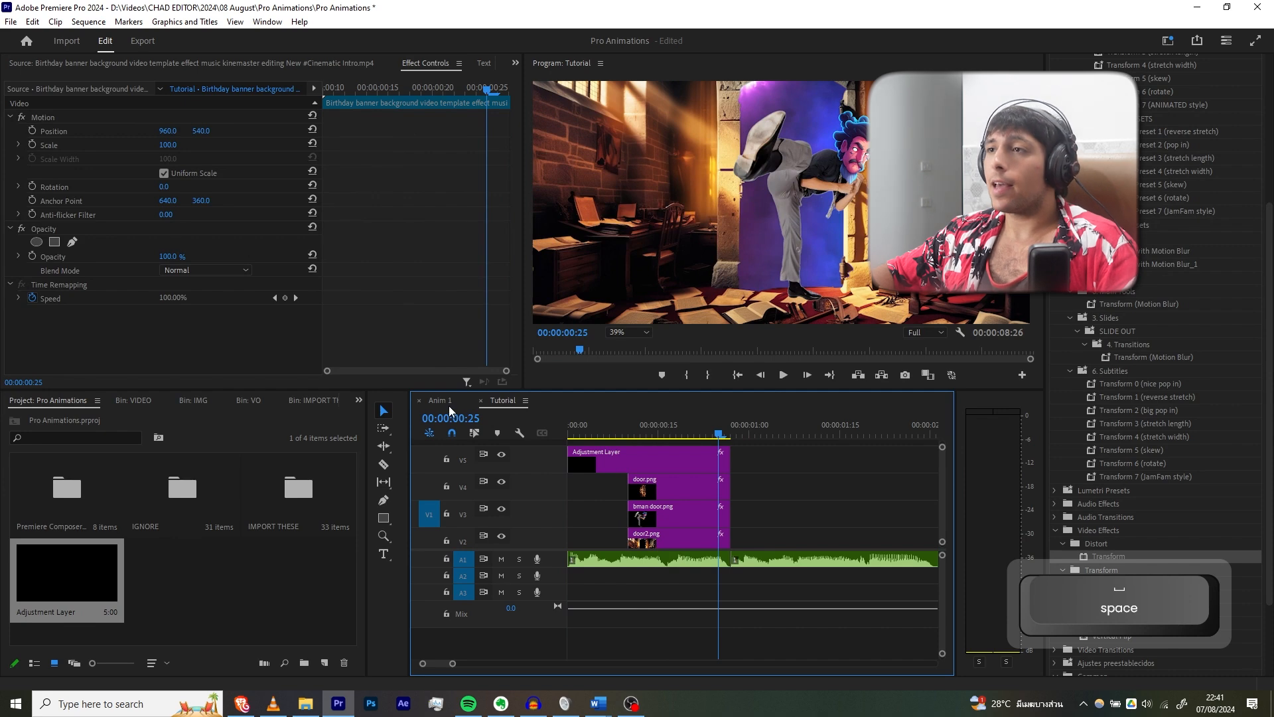
# Search the effects for "up" and apply the Up preset from the Common folder to the bman door.png clip.
pyautogui.moveTo(651, 424); pyautogui.dragTo(630, 424)
pyautogui.scroll(-2, 1109, 463)
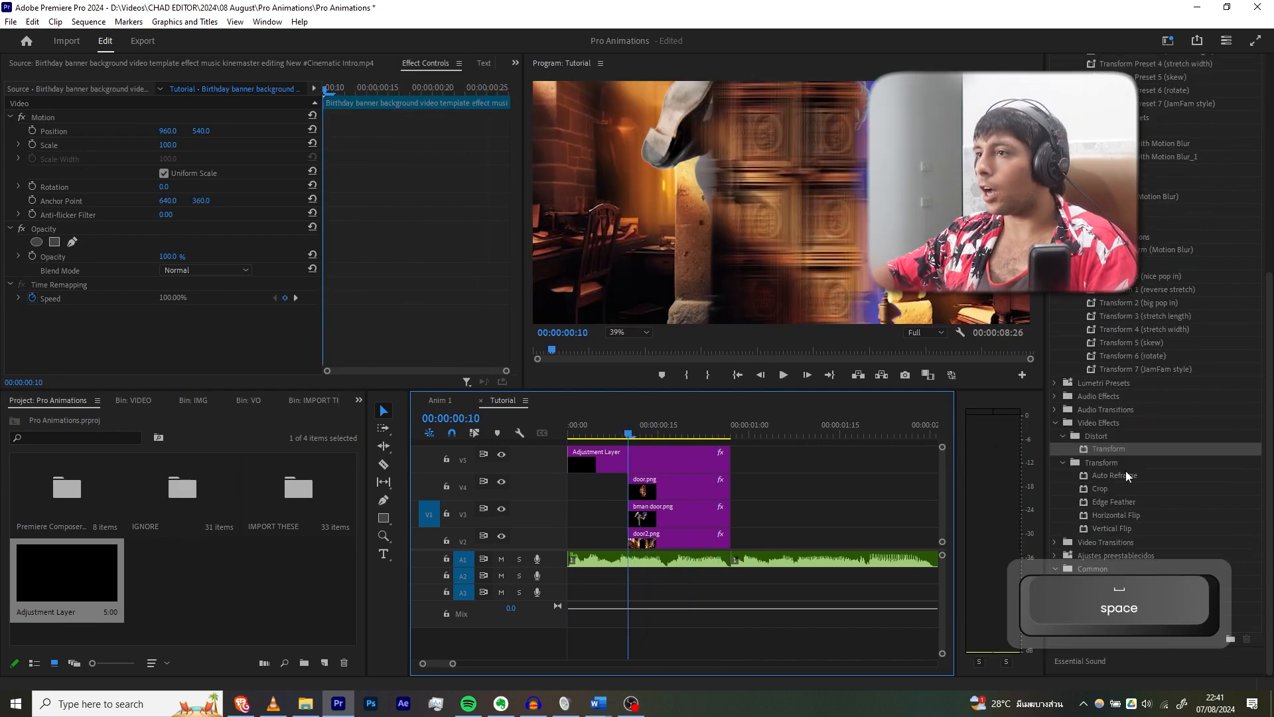
pyautogui.moveTo(1264, 263); pyautogui.dragTo(1239, 106)
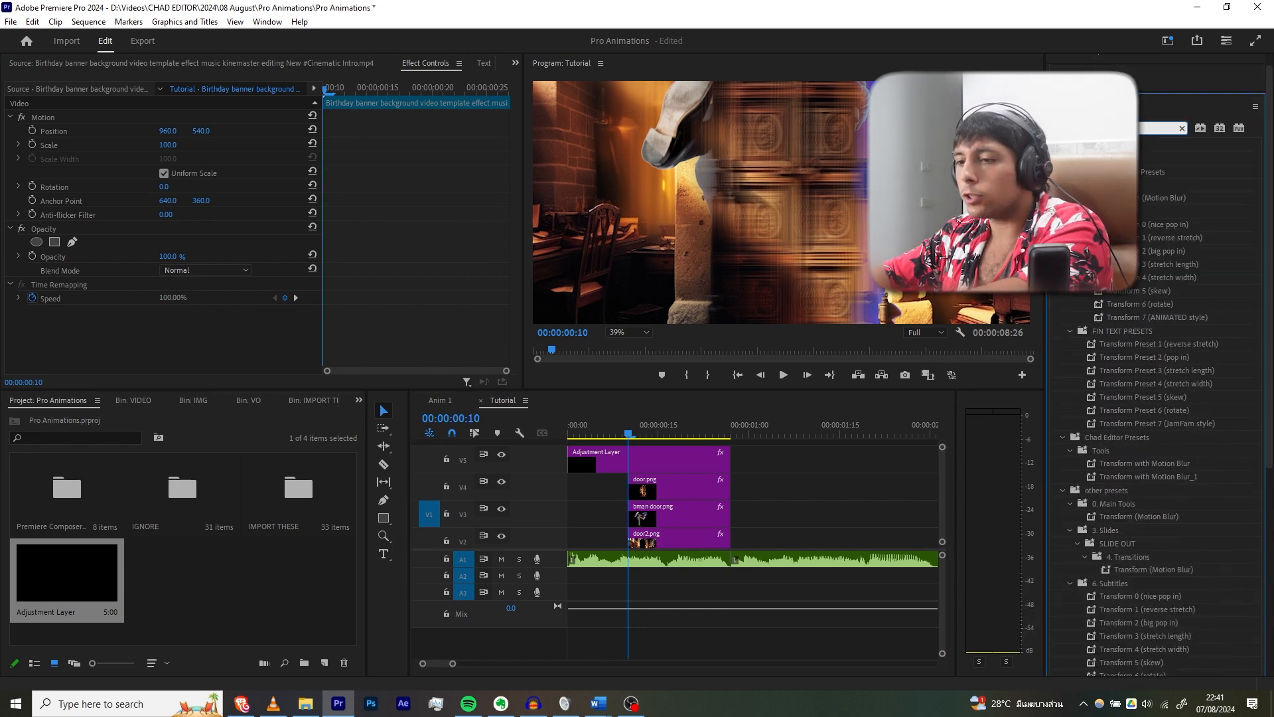
pyautogui.press('p')
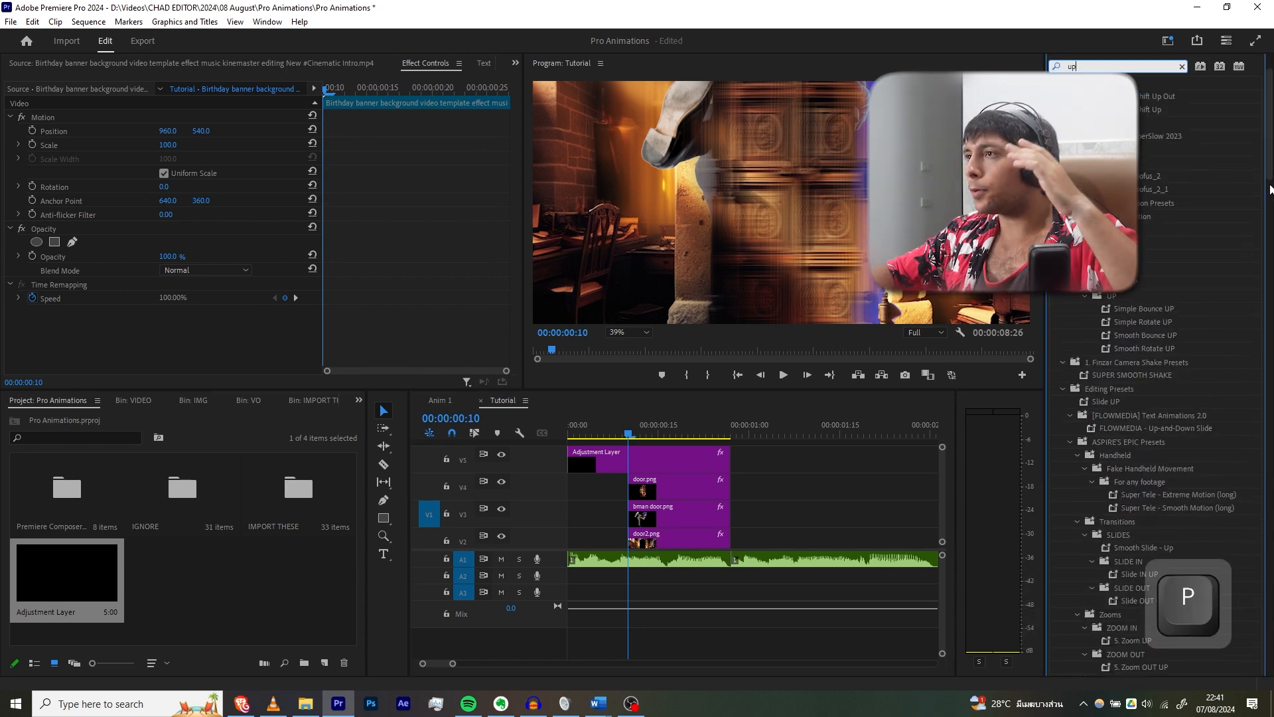
pyautogui.moveTo(1272, 161); pyautogui.dragTo(1229, 663)
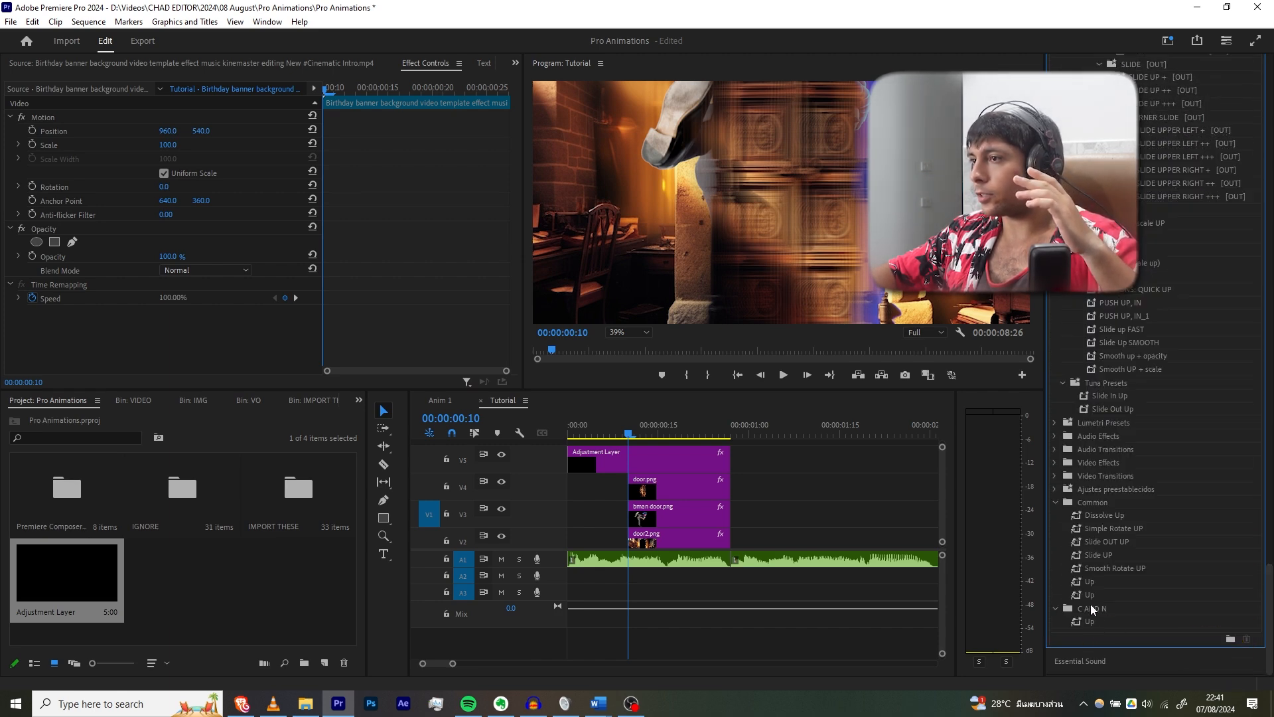
pyautogui.moveTo(661, 509); pyautogui.dragTo(661, 508)
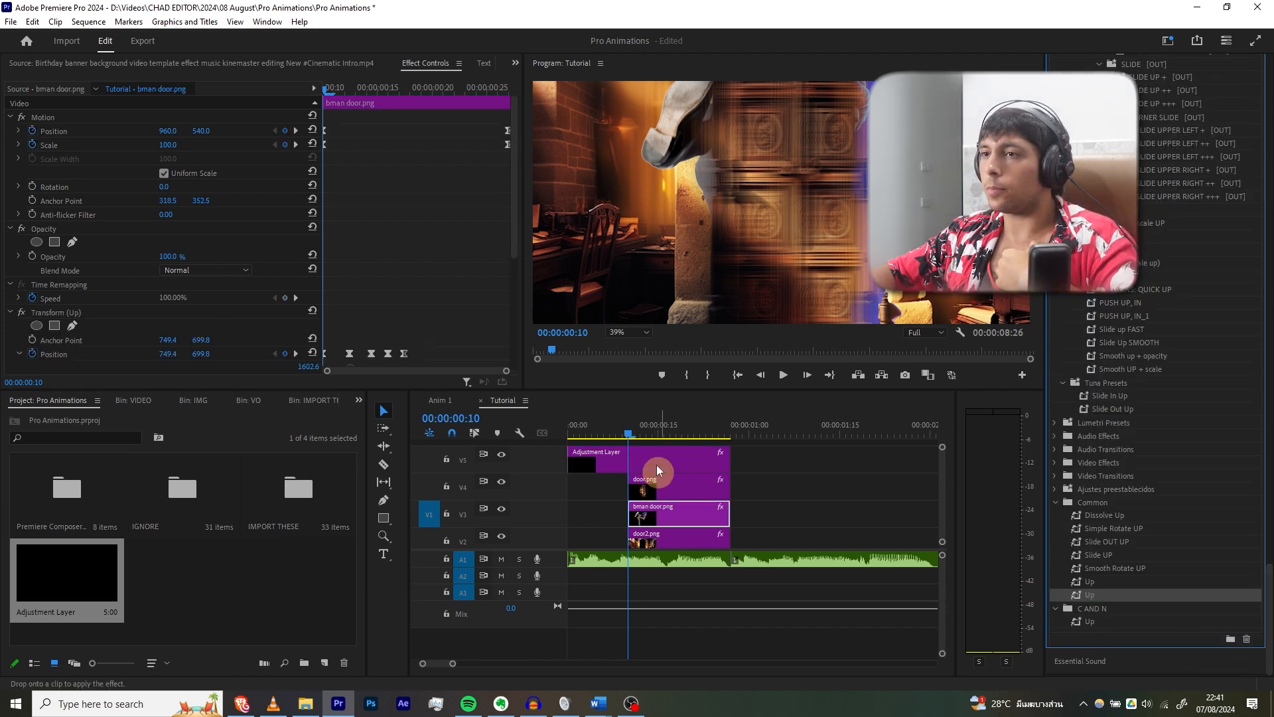
pyautogui.press('space')
pyautogui.click(566, 425)
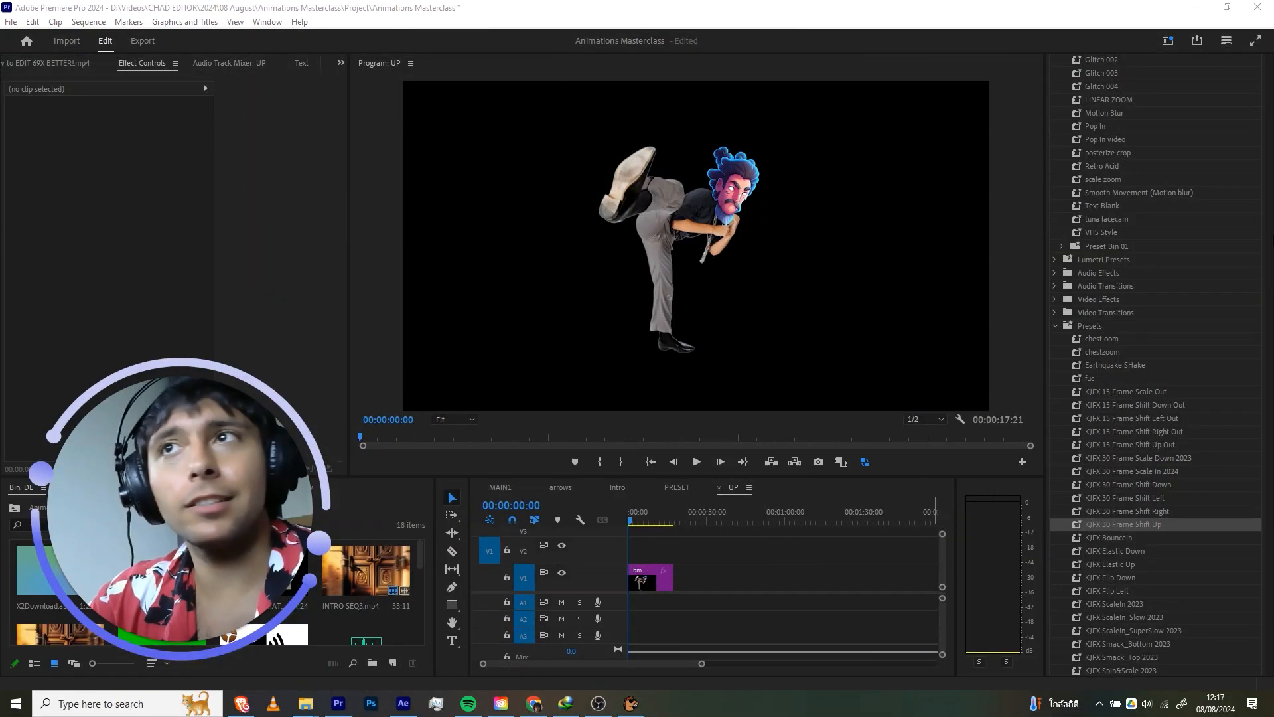
# Apply the Transform (Motion Blur) preset to the bman door.png clip in the UP sequence of the Animations Masterclass project.
pyautogui.moveTo(1268, 249)
pyautogui.mouseDown()
pyautogui.moveTo(1248, 404)
pyautogui.moveTo(1252, 611)
pyautogui.mouseUp()
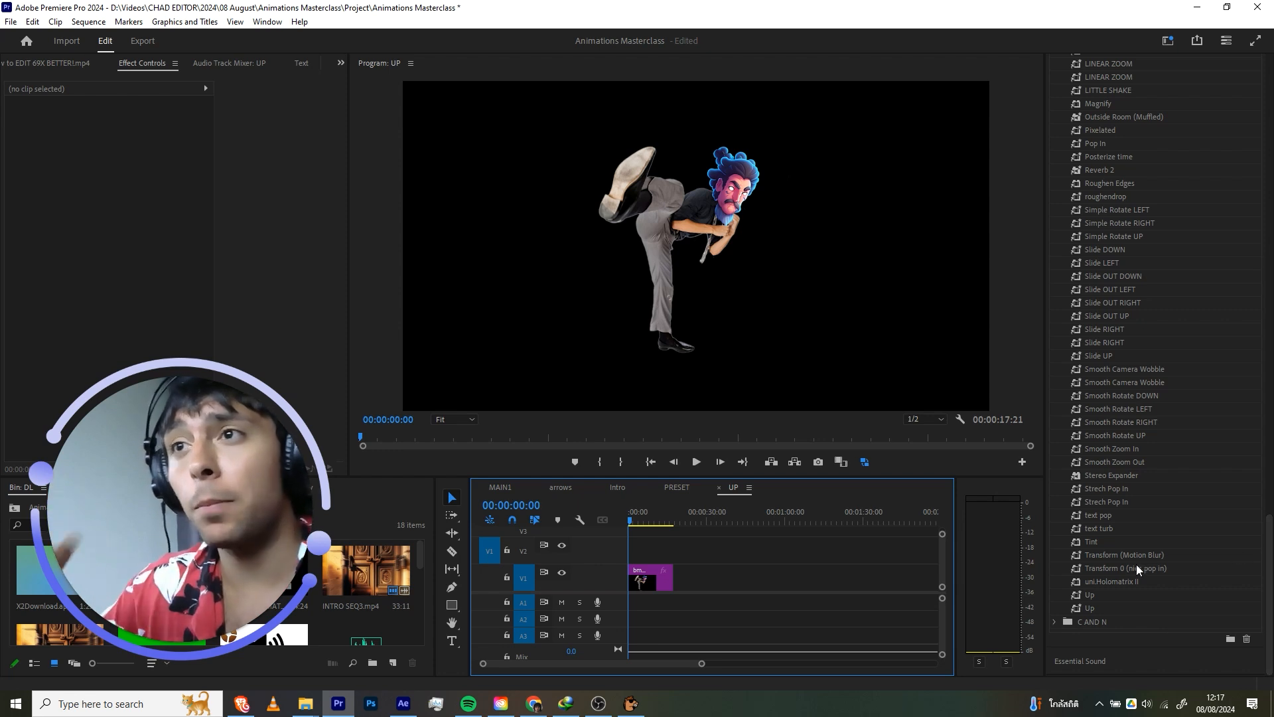
pyautogui.moveTo(1128, 555); pyautogui.dragTo(647, 579)
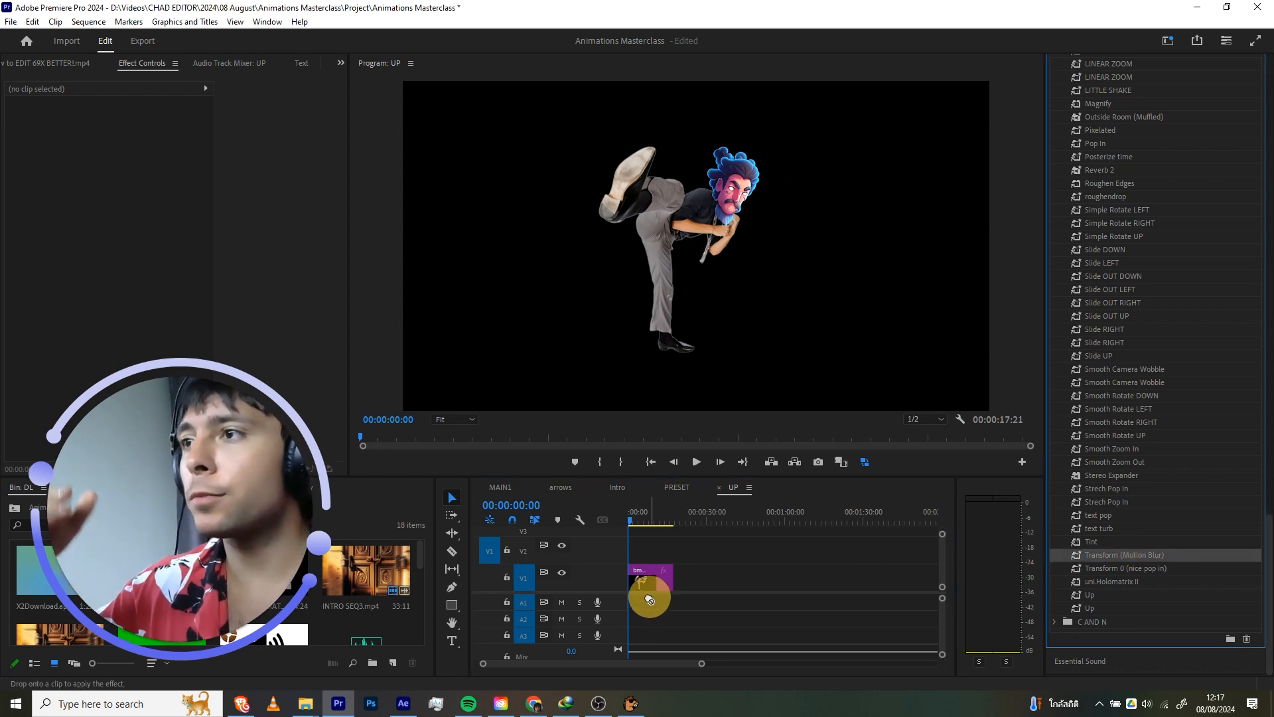
pyautogui.click(1129, 557)
pyautogui.moveTo(1152, 561); pyautogui.dragTo(645, 582)
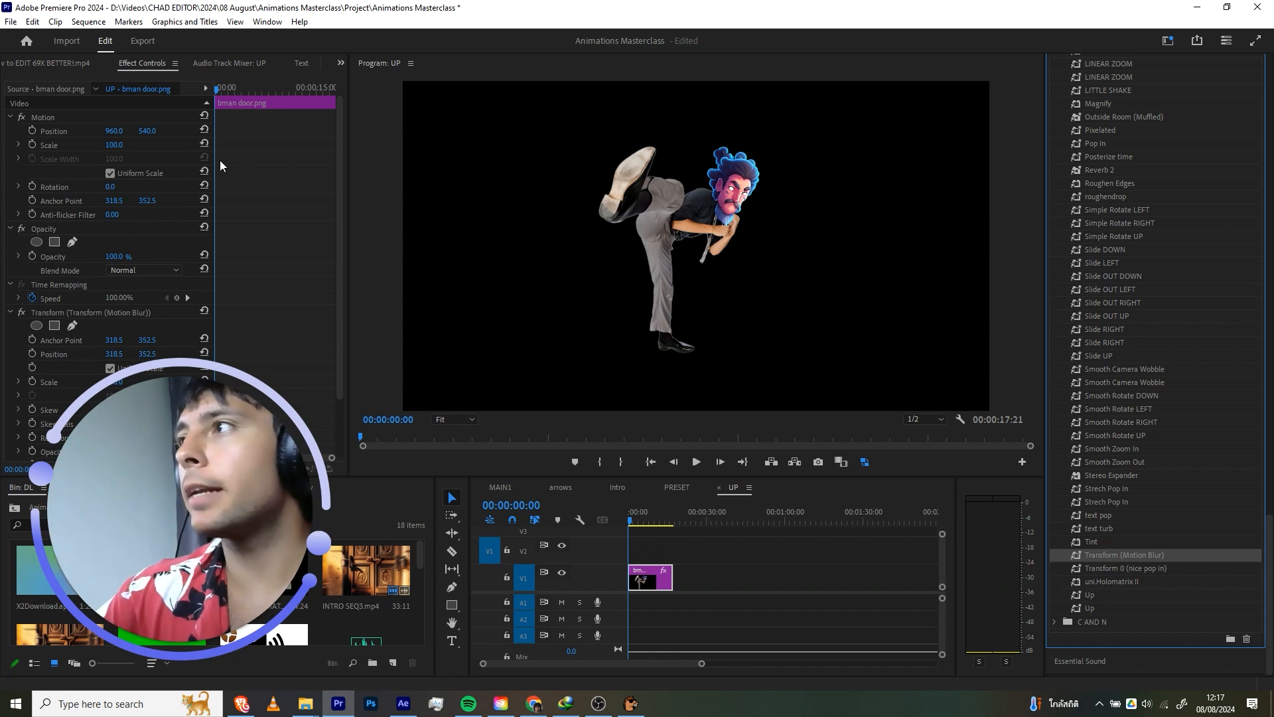
# Keyframe the Transform Position at the clip's start and set its vertical value to 320.5 at 00:00:00:03.
pyautogui.scroll(-5, 292, 365)
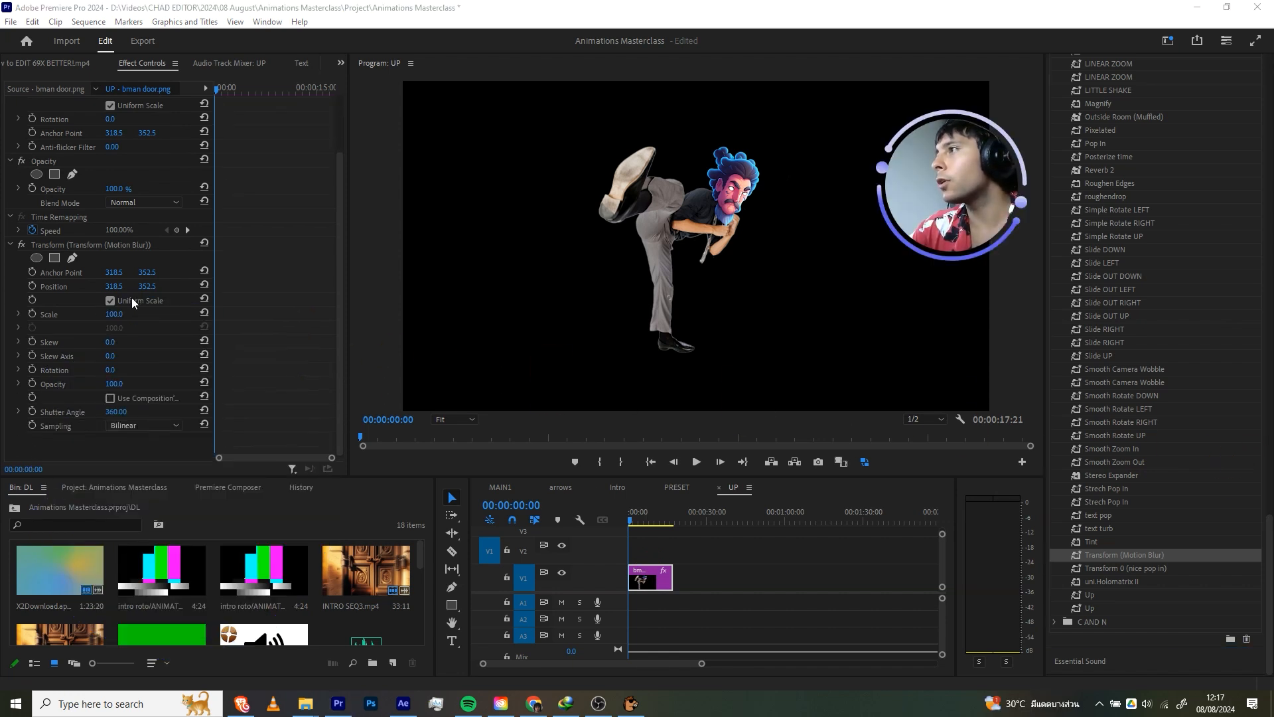
pyautogui.click(31, 285)
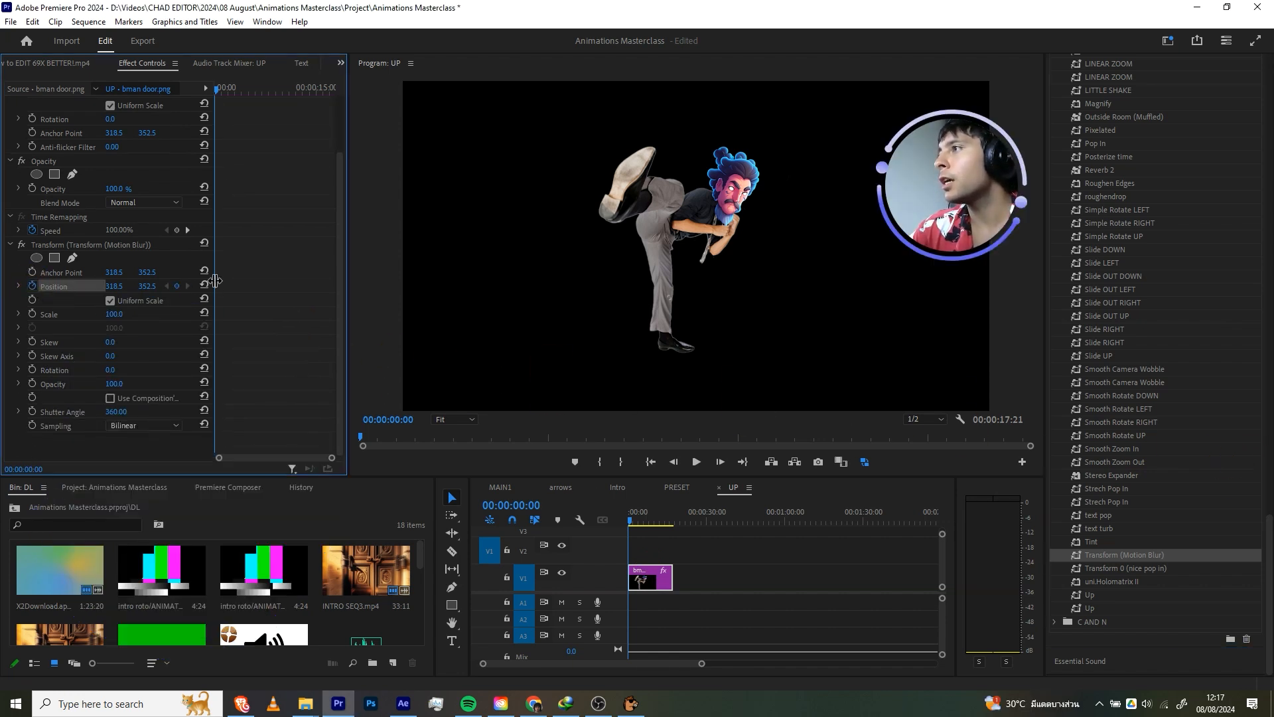
pyautogui.press('Right')
pyautogui.press('Right')
pyautogui.press('Right')
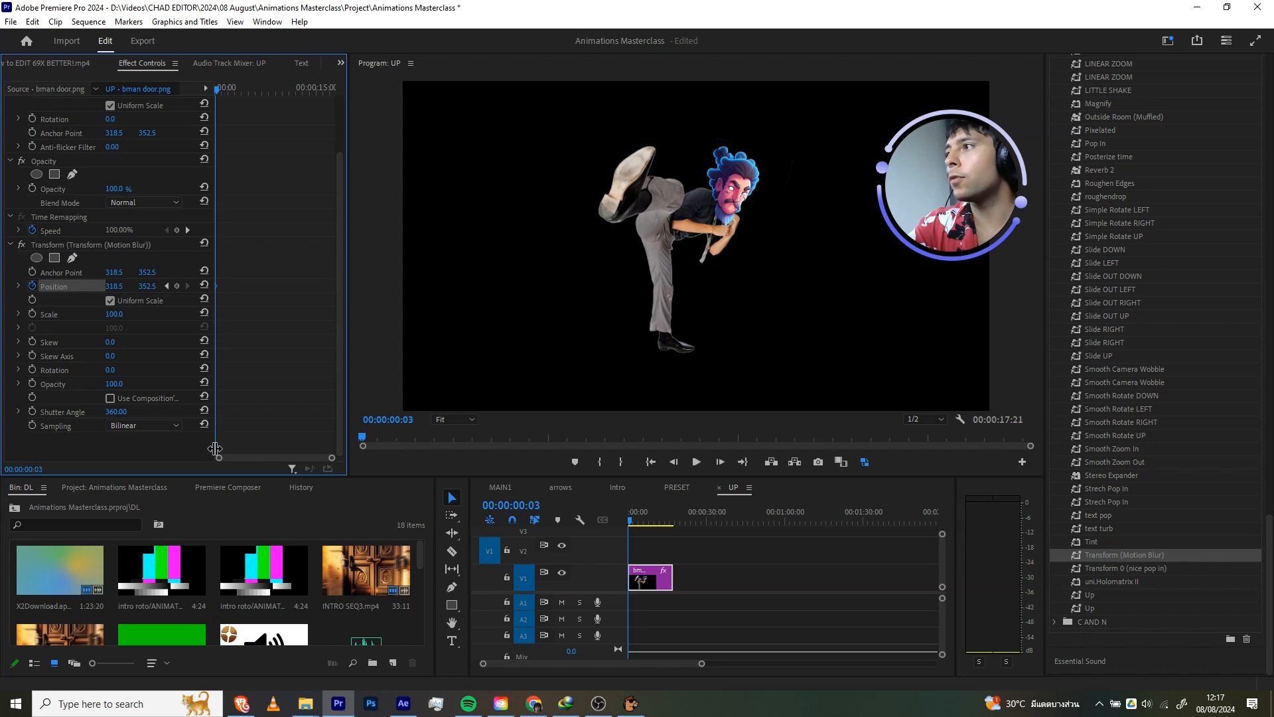
pyautogui.moveTo(219, 457); pyautogui.dragTo(263, 460)
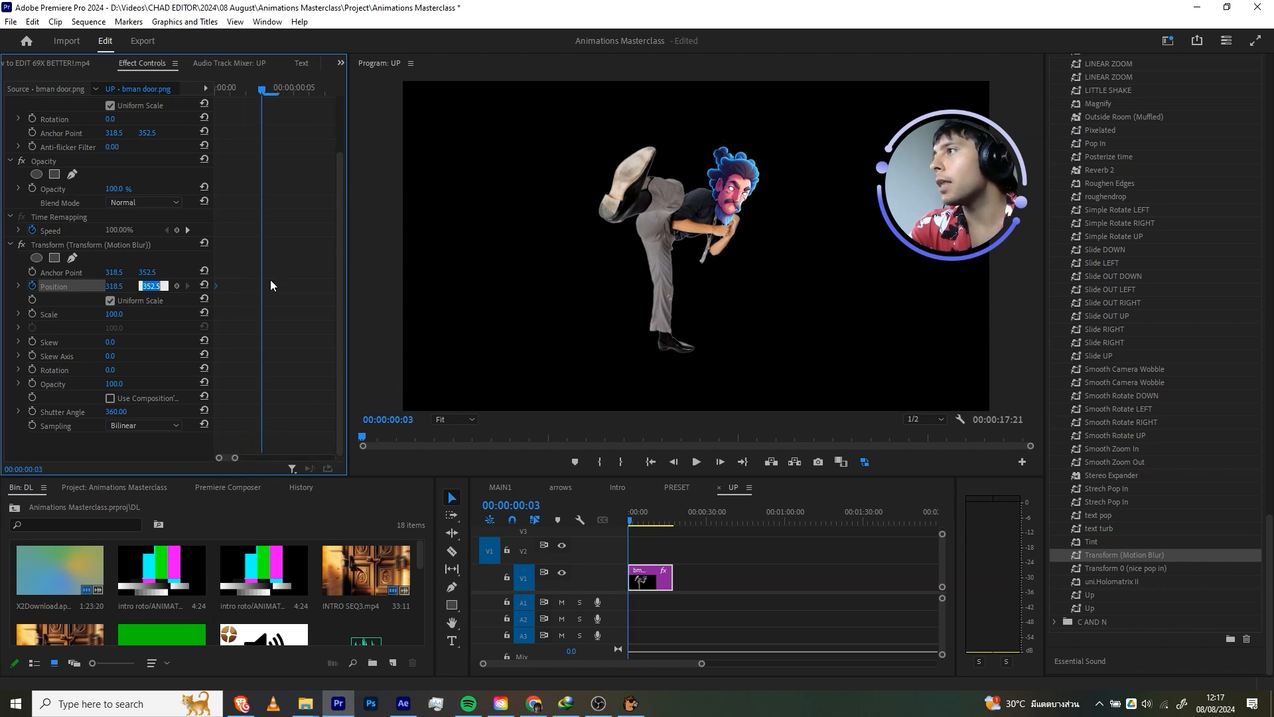
pyautogui.moveTo(147, 285)
pyautogui.mouseDown()
pyautogui.moveTo(115, 284)
pyautogui.moveTo(128, 279)
pyautogui.mouseUp()
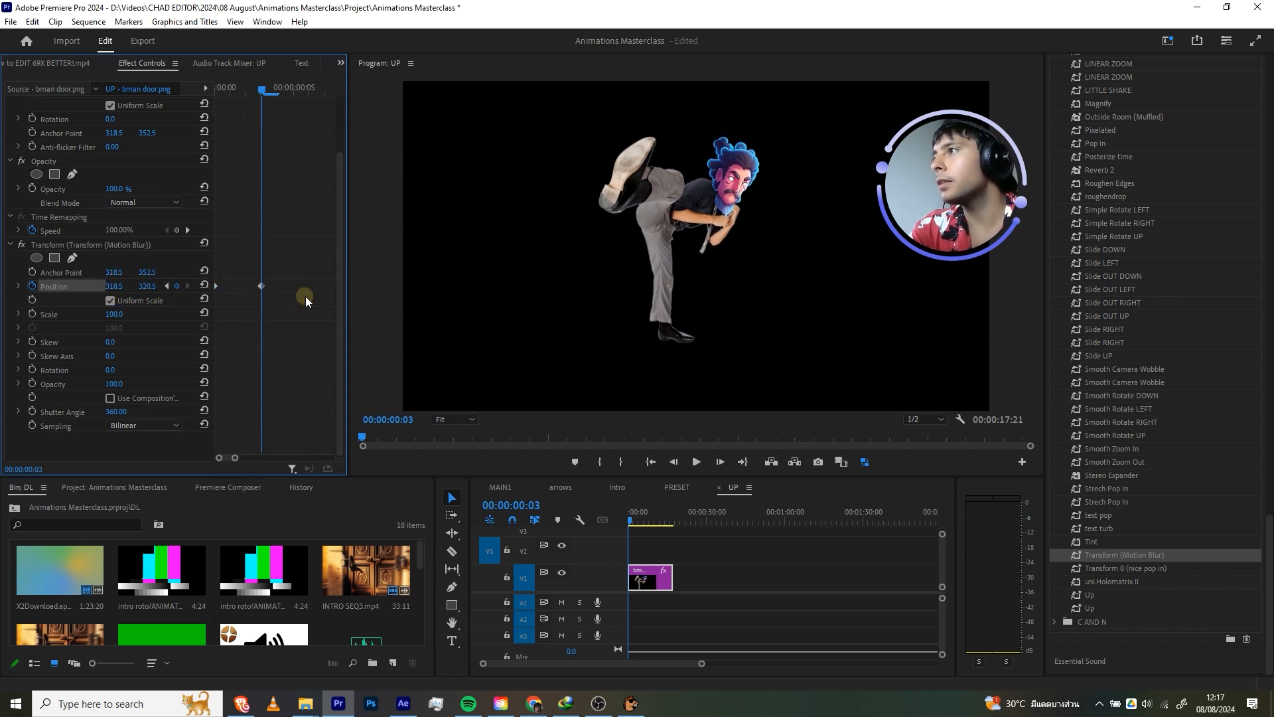
# Try to return the Transform Position to its starting value at 00:00:00:06 and play the animation from the start.
pyautogui.press('Right')
pyautogui.press('Right')
pyautogui.press('Right')
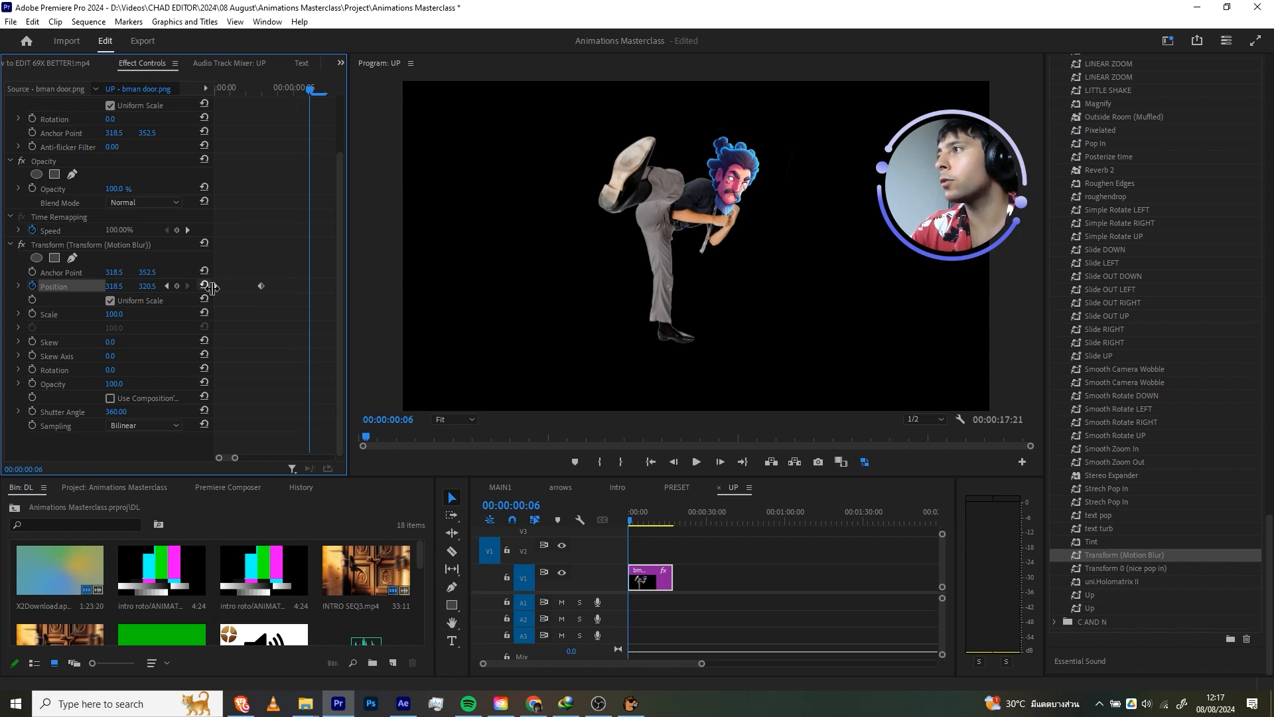
pyautogui.click(205, 286)
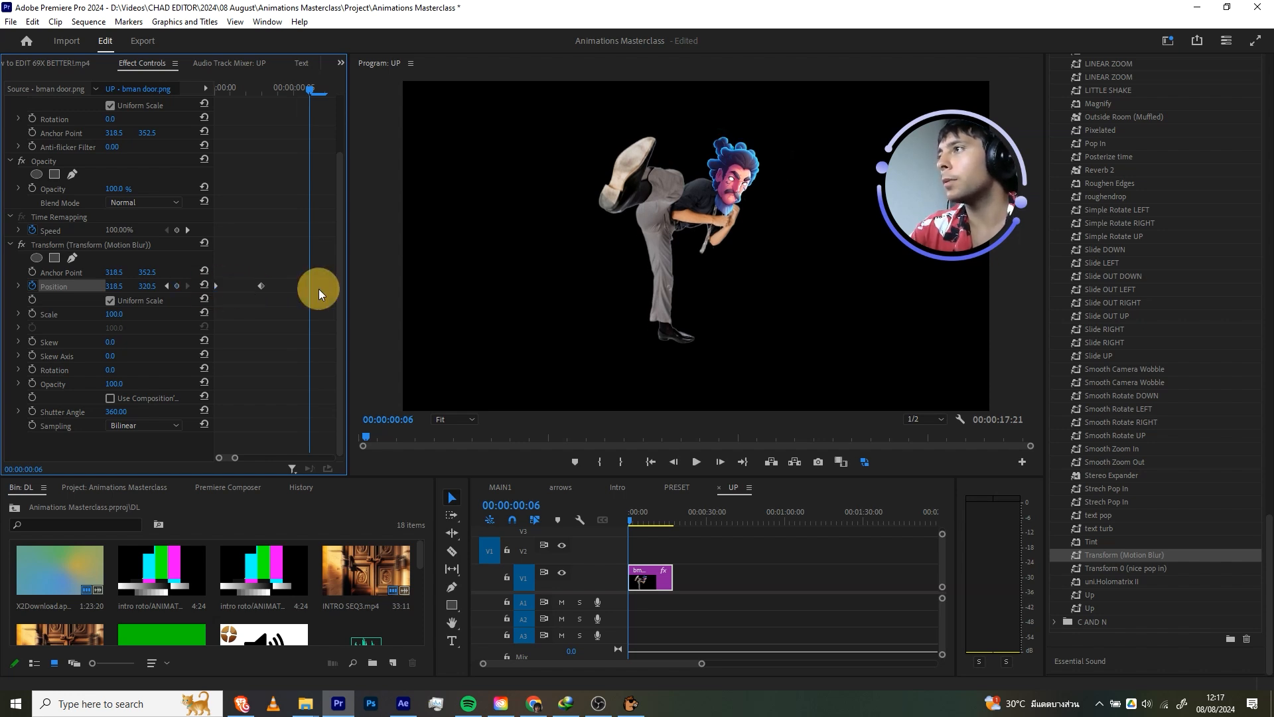
pyautogui.hotkey('ctrl', 'shift', 'z')
pyautogui.moveTo(292, 89); pyautogui.dragTo(146, 89)
pyautogui.press('space')
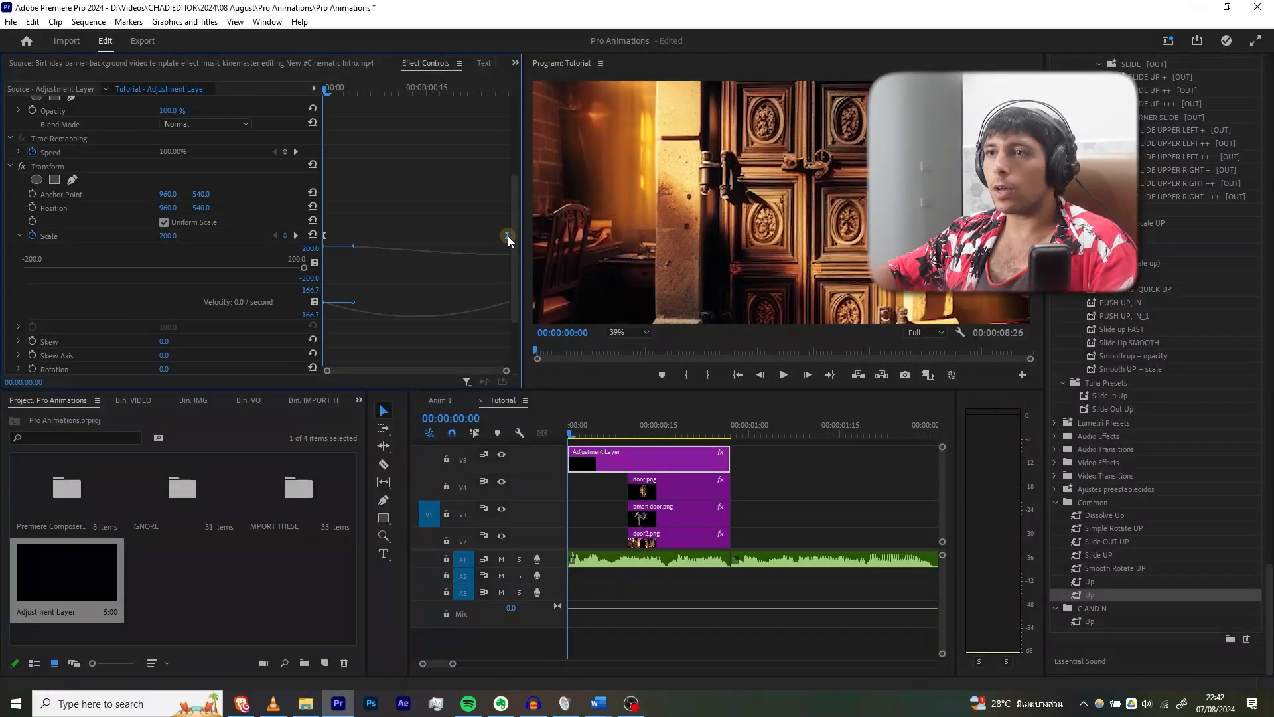
# Review the adjustment layer's Transform settings in the Tutorial sequence and play its opening up to 00:00:00:06.
pyautogui.scroll(-2, 502, 260)
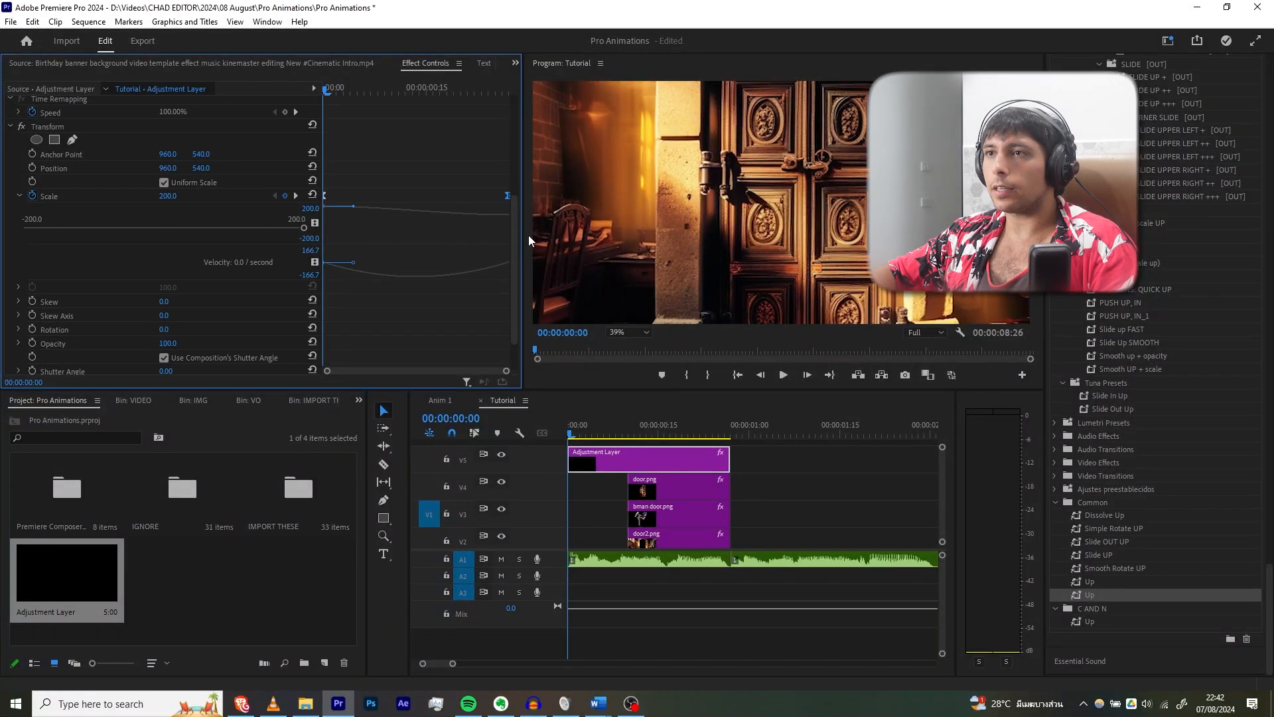
pyautogui.moveTo(528, 239); pyautogui.dragTo(557, 228)
pyautogui.click(693, 456)
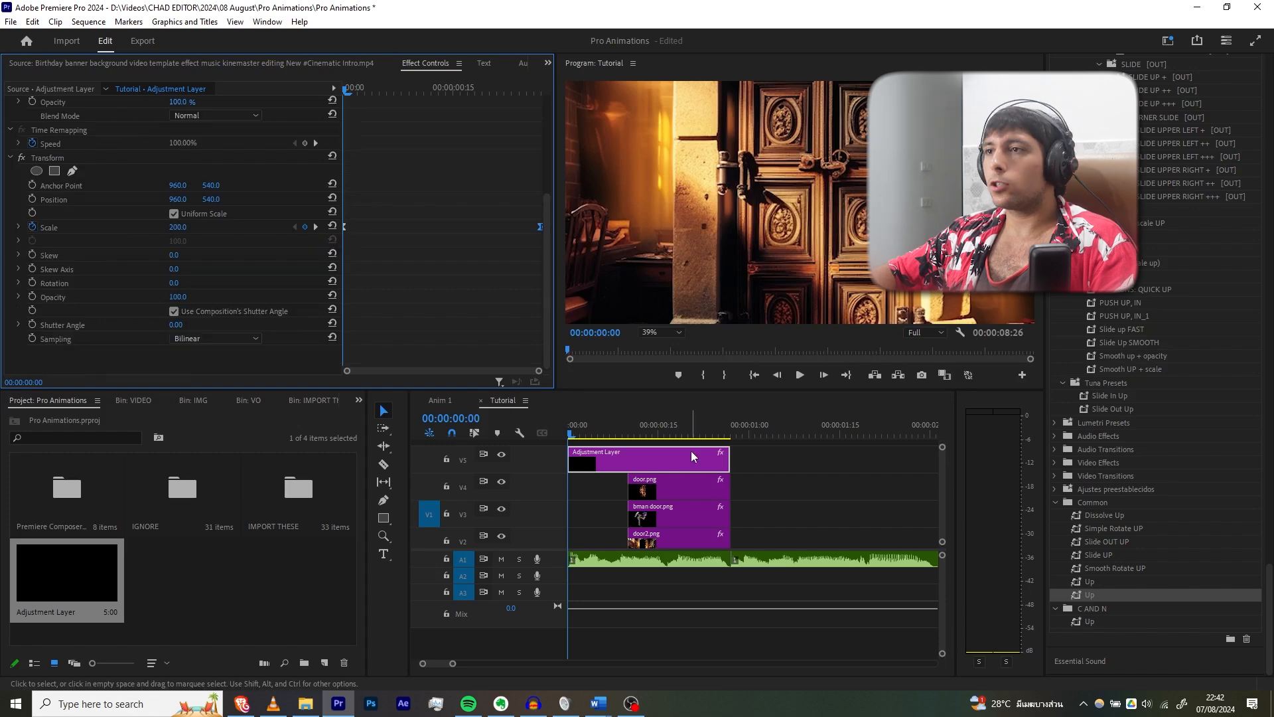
pyautogui.moveTo(577, 428); pyautogui.dragTo(539, 420)
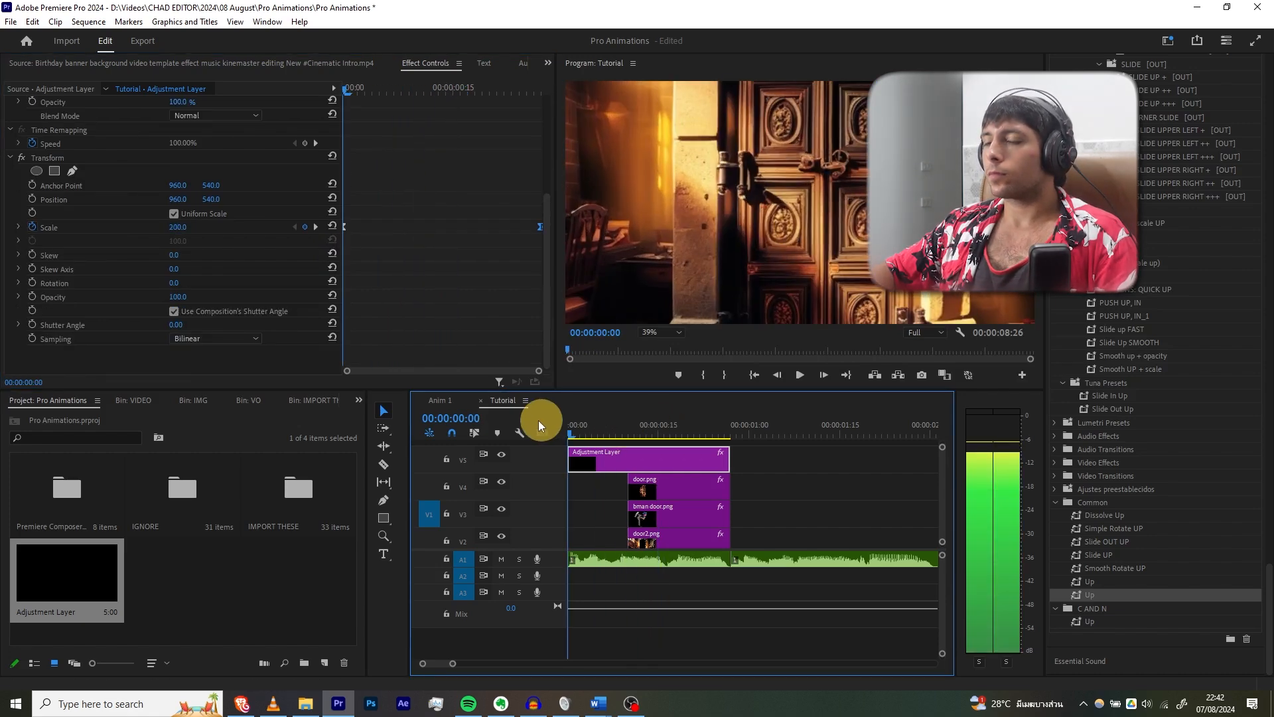
pyautogui.press('space')
pyautogui.press('space')
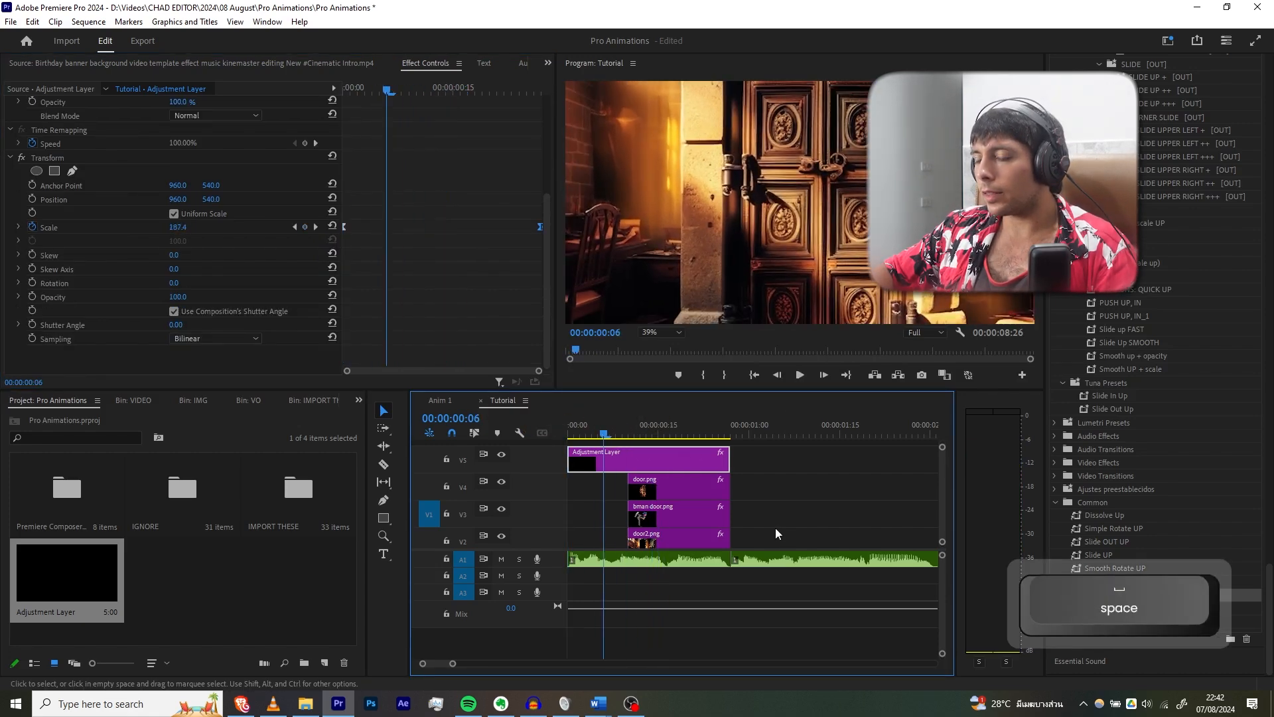
# Shift the door clips earlier to start at 00:00:00:06 and delete the adjustment layer's excess past their end.
pyautogui.scroll(-1, 763, 513)
pyautogui.moveTo(778, 533); pyautogui.dragTo(680, 462)
pyautogui.moveTo(689, 469); pyautogui.dragTo(665, 469)
pyautogui.moveTo(603, 432); pyautogui.dragTo(539, 422)
pyautogui.press('space')
pyautogui.press('Delete')
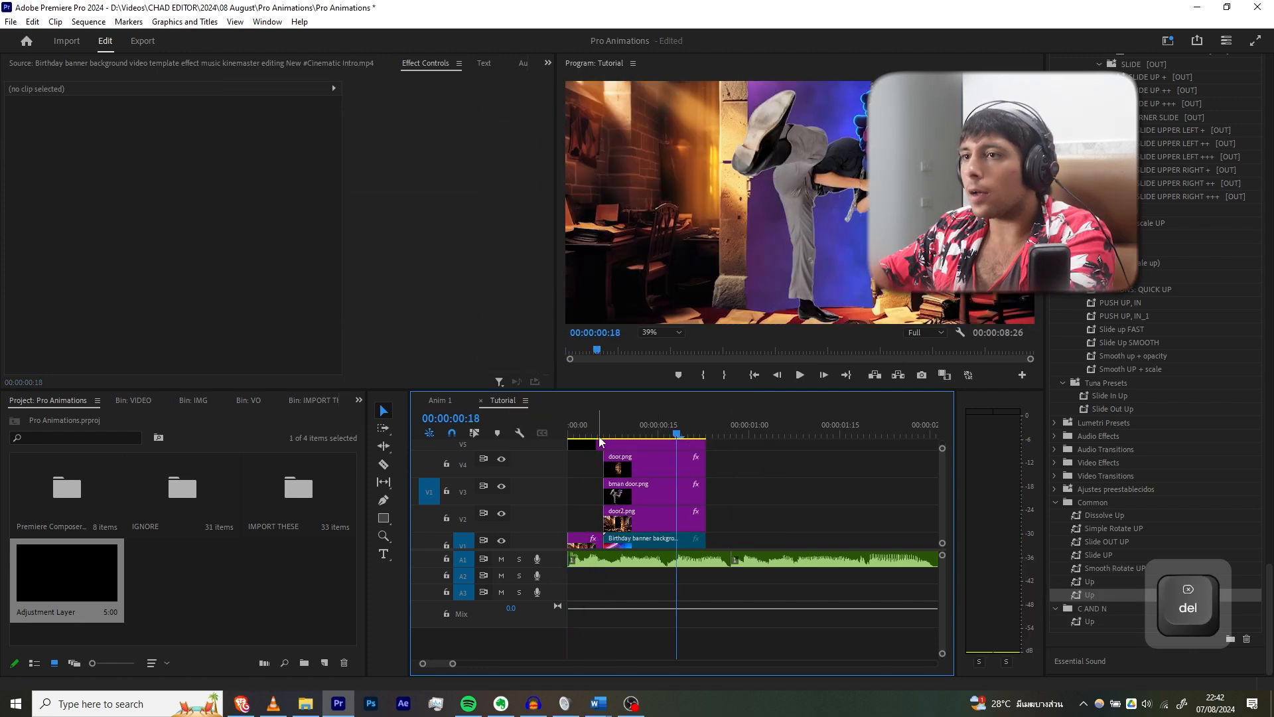
# Set the Shutter Angle of the adjustment layer's Transform effect to 360.
pyautogui.click(579, 433)
pyautogui.click(584, 443)
pyautogui.scroll(-4, 432, 261)
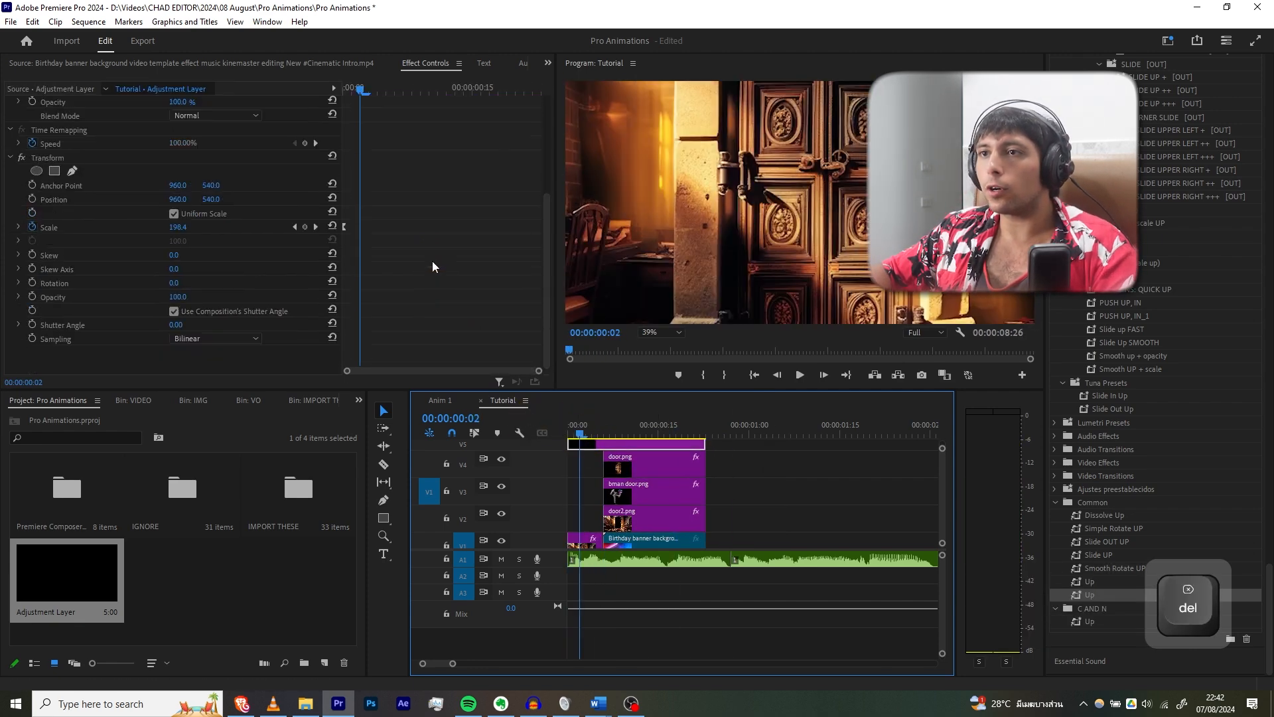
pyautogui.click(432, 261)
# Play the motion-blurred door scene from the start of the sequence.
pyautogui.press('space')
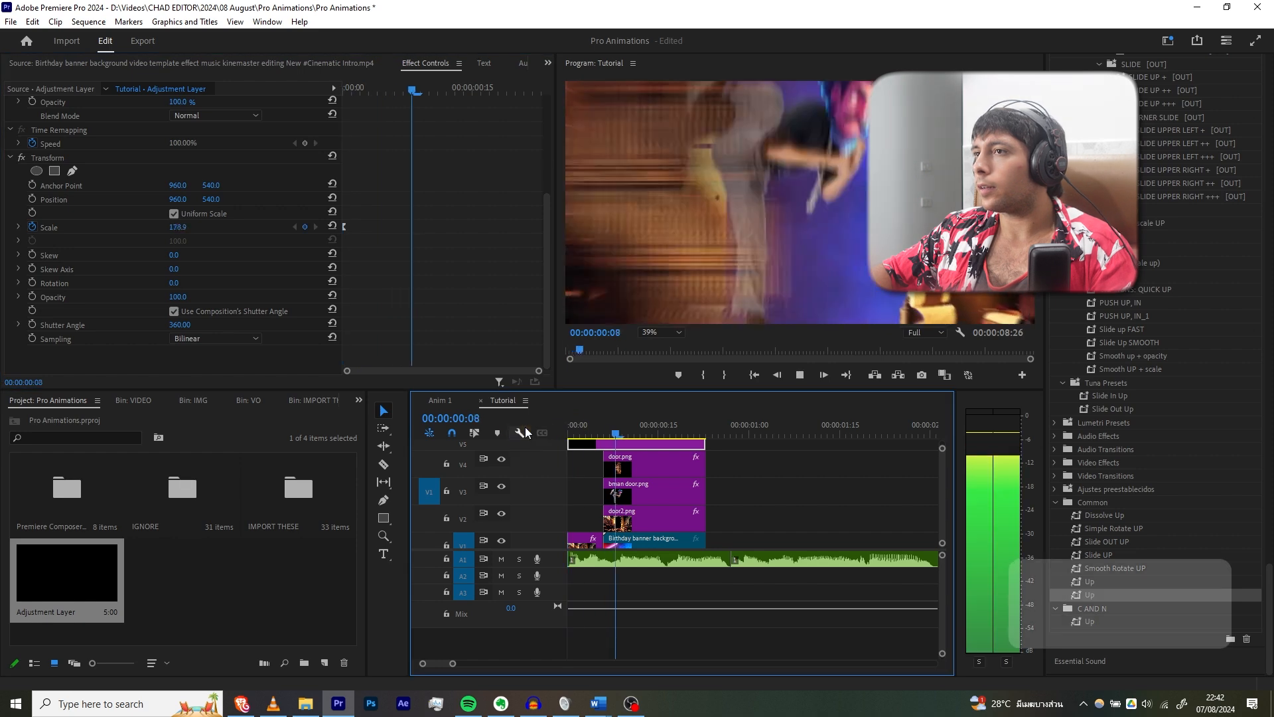
pyautogui.press('space')
pyautogui.moveTo(650, 435); pyautogui.dragTo(530, 429)
pyautogui.press('space')
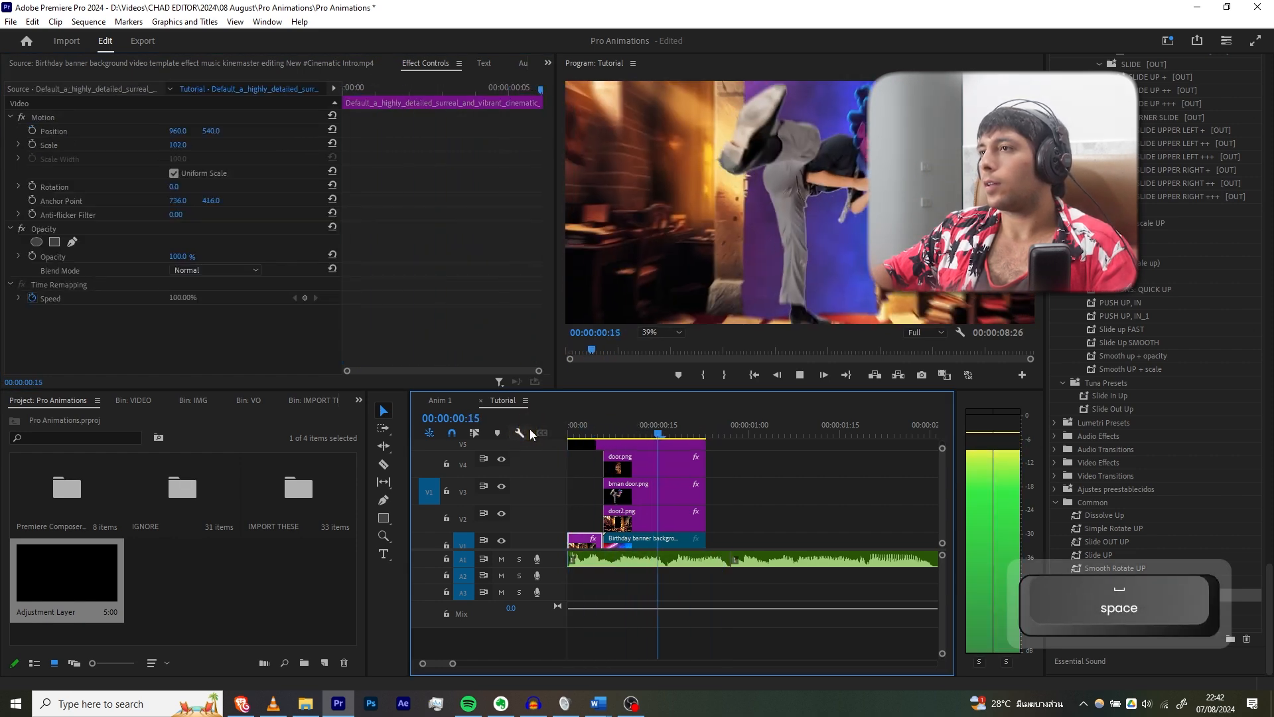
pyautogui.press('space')
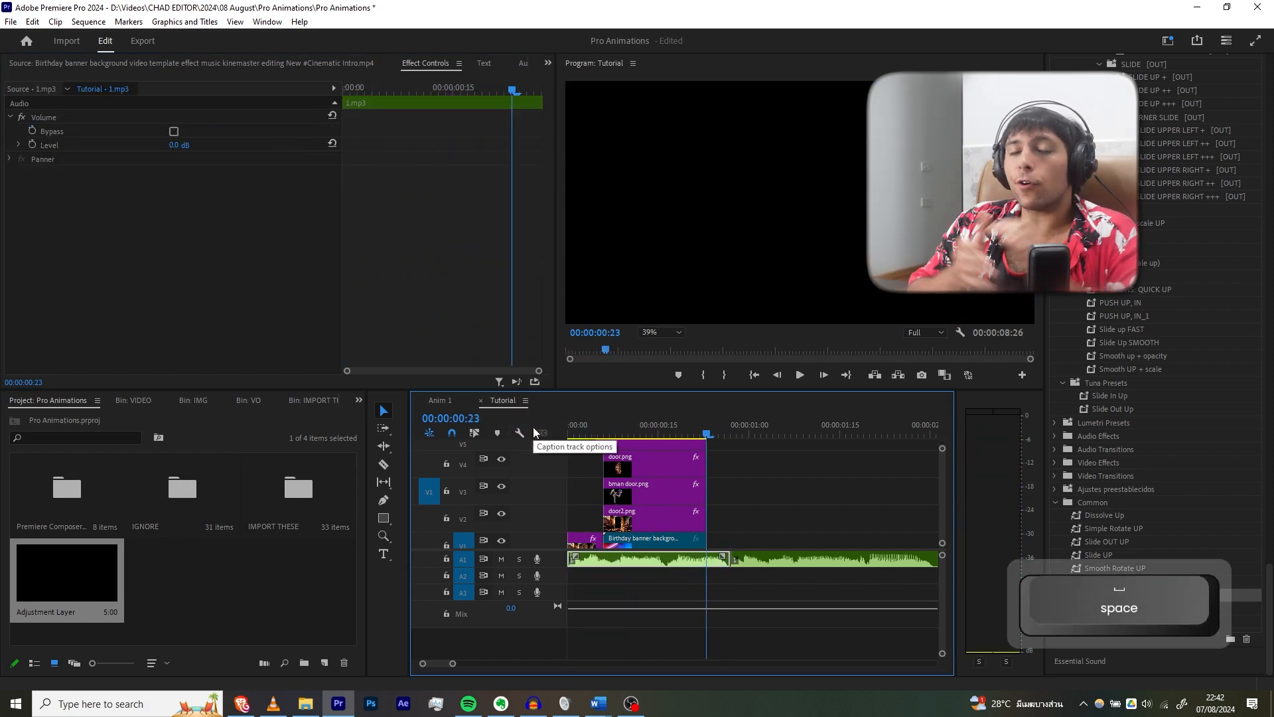
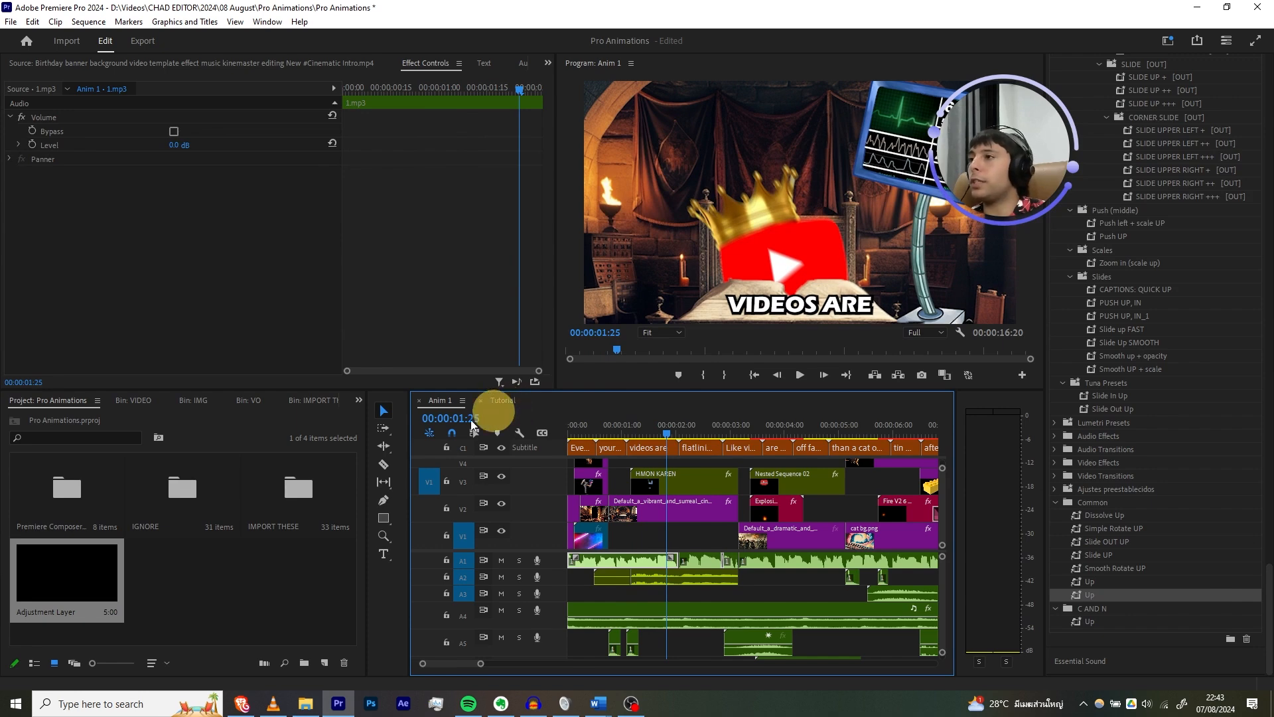
# Switch from the Anim 1 sequence back to Tutorial and open the IMG bin inside IMPORT THESE.
pyautogui.press('space')
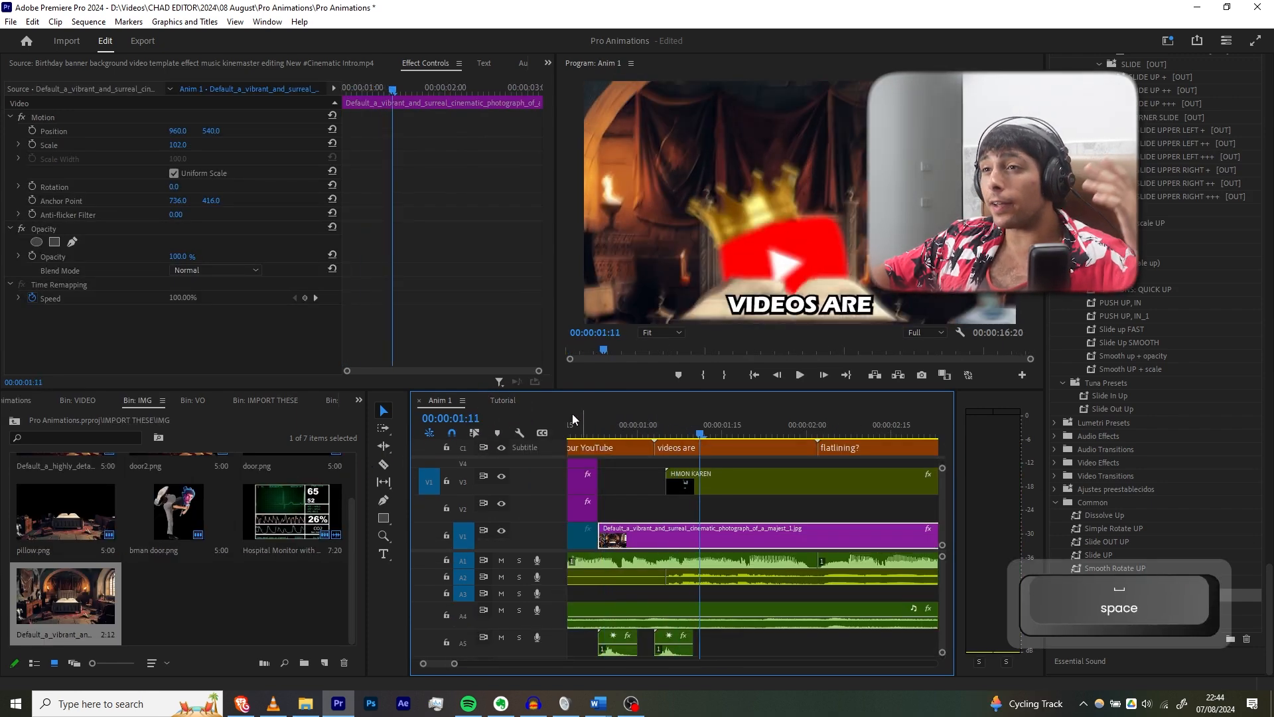
pyautogui.click(502, 401)
pyautogui.click(17, 400)
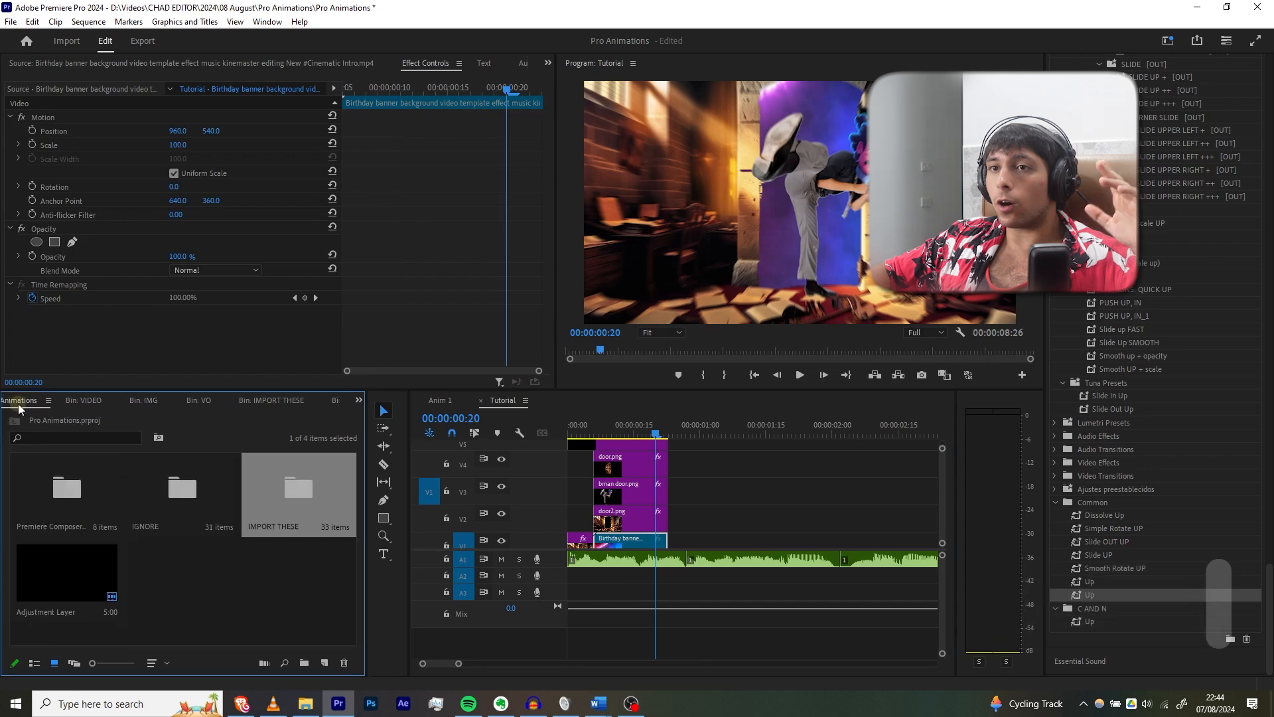
pyautogui.doubleClick(319, 494)
pyautogui.doubleClick(166, 523)
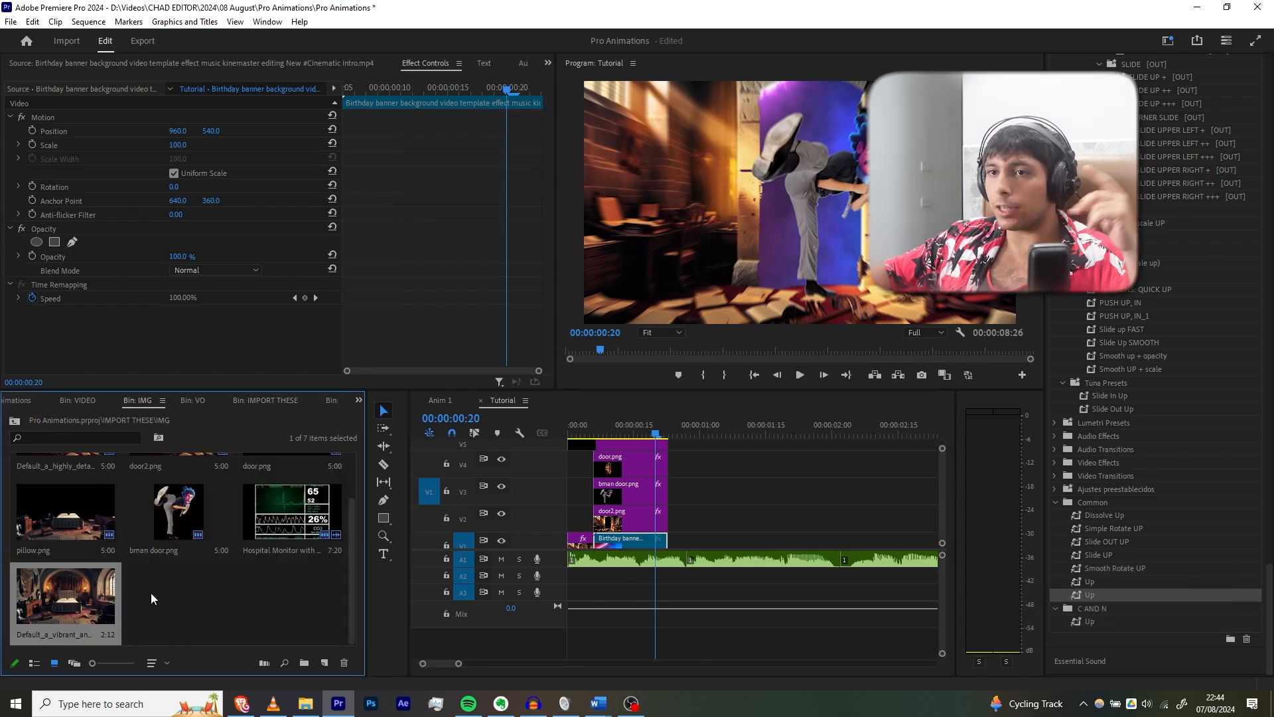
# Place the bedroom image on V1 after the door scene with pillow.png above it on V2, and scale both to the frame.
pyautogui.moveTo(87, 610); pyautogui.dragTo(687, 541)
pyautogui.press('space')
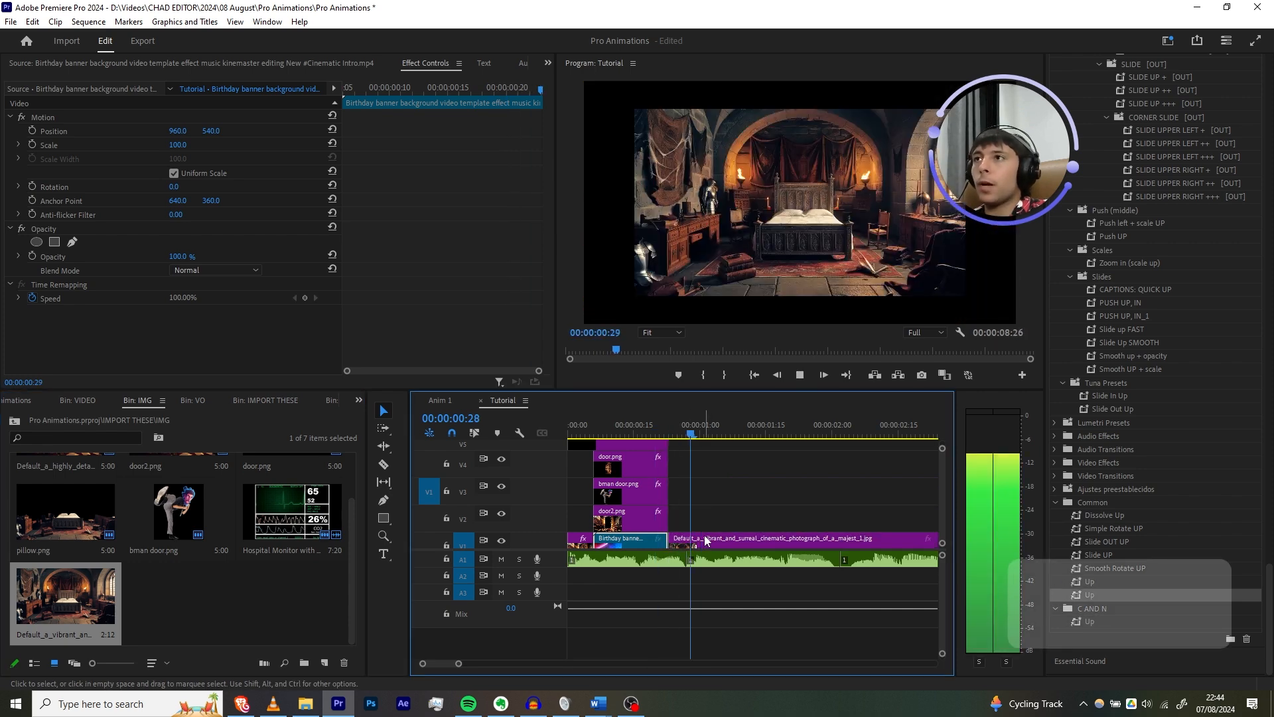
pyautogui.moveTo(33, 528); pyautogui.dragTo(684, 521)
pyautogui.moveTo(766, 489); pyautogui.dragTo(737, 538)
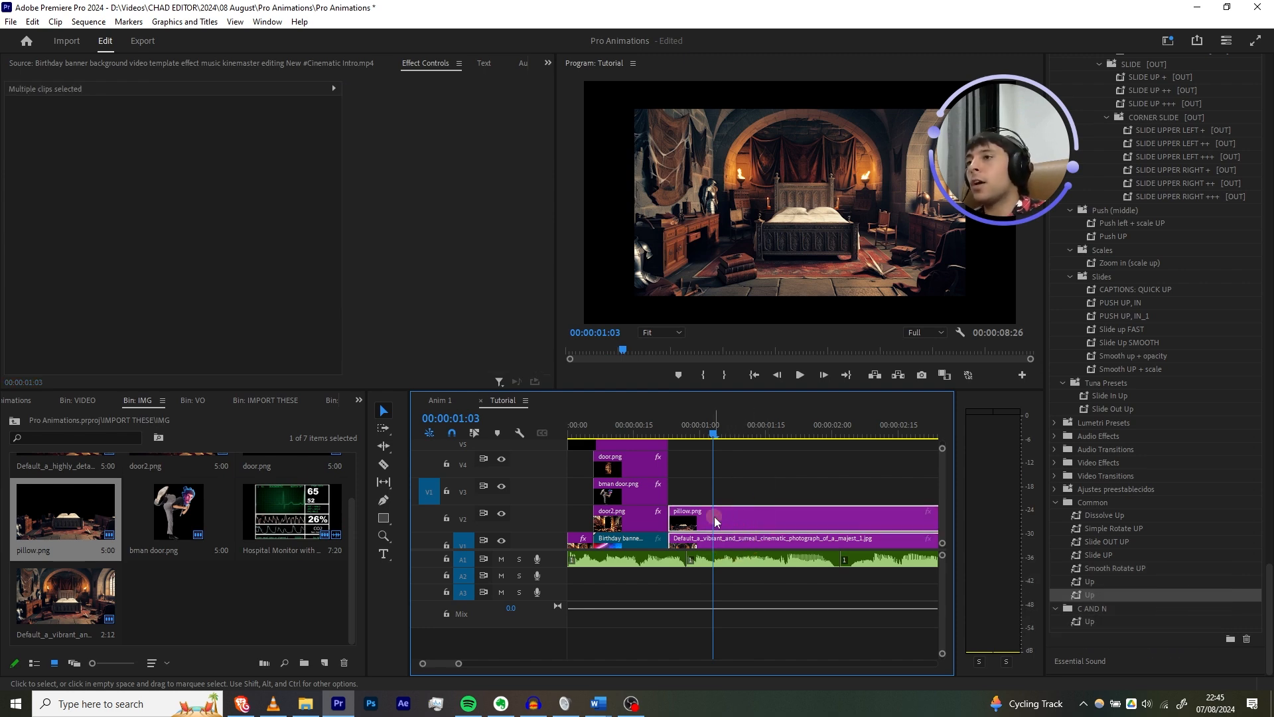
pyautogui.rightClick(715, 520)
pyautogui.click(769, 569)
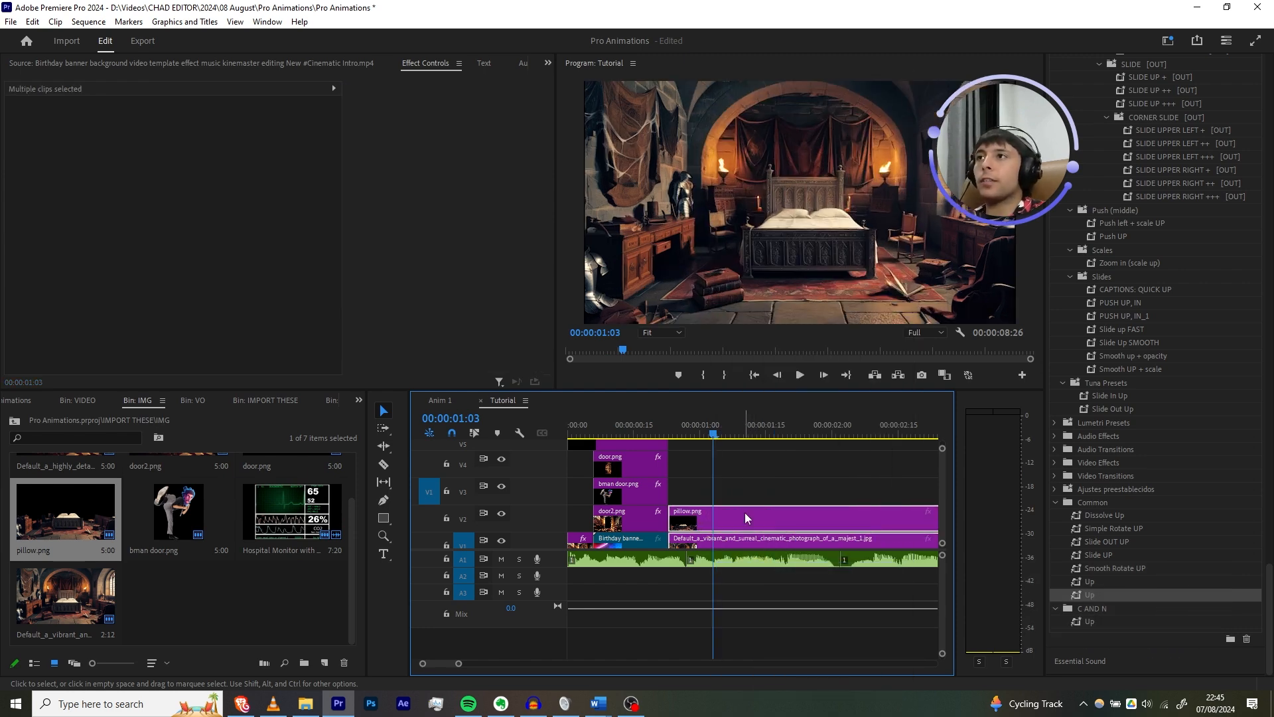
# Set pillow.png's Scale to 102 and copy its Motion settings onto the bedroom background clip.
pyautogui.click(745, 525)
pyautogui.click(186, 144)
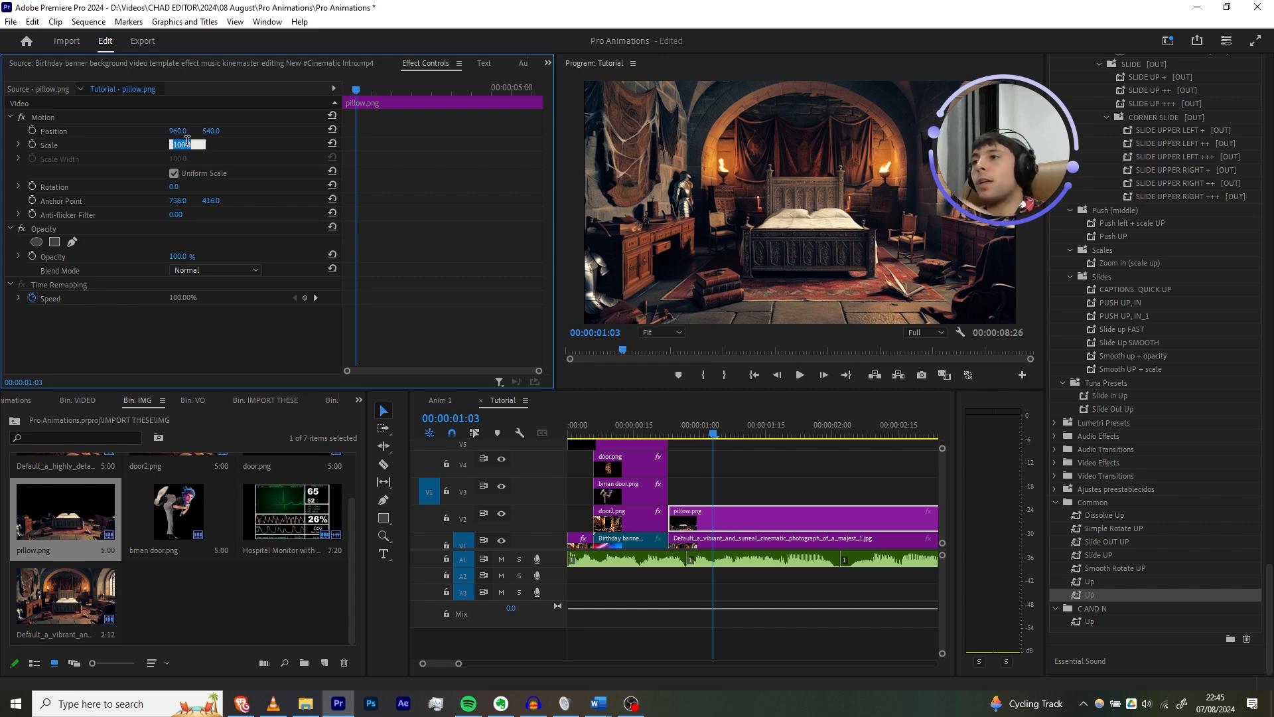
pyautogui.write('102')
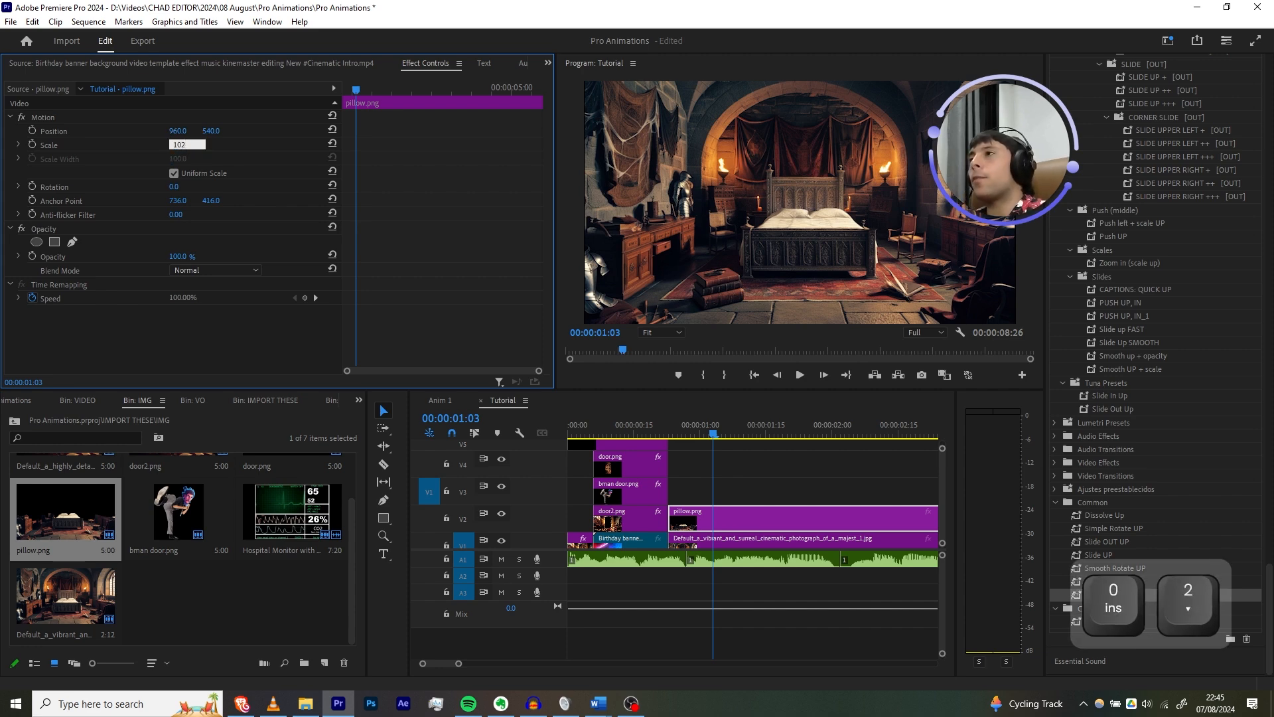
pyautogui.press('Return')
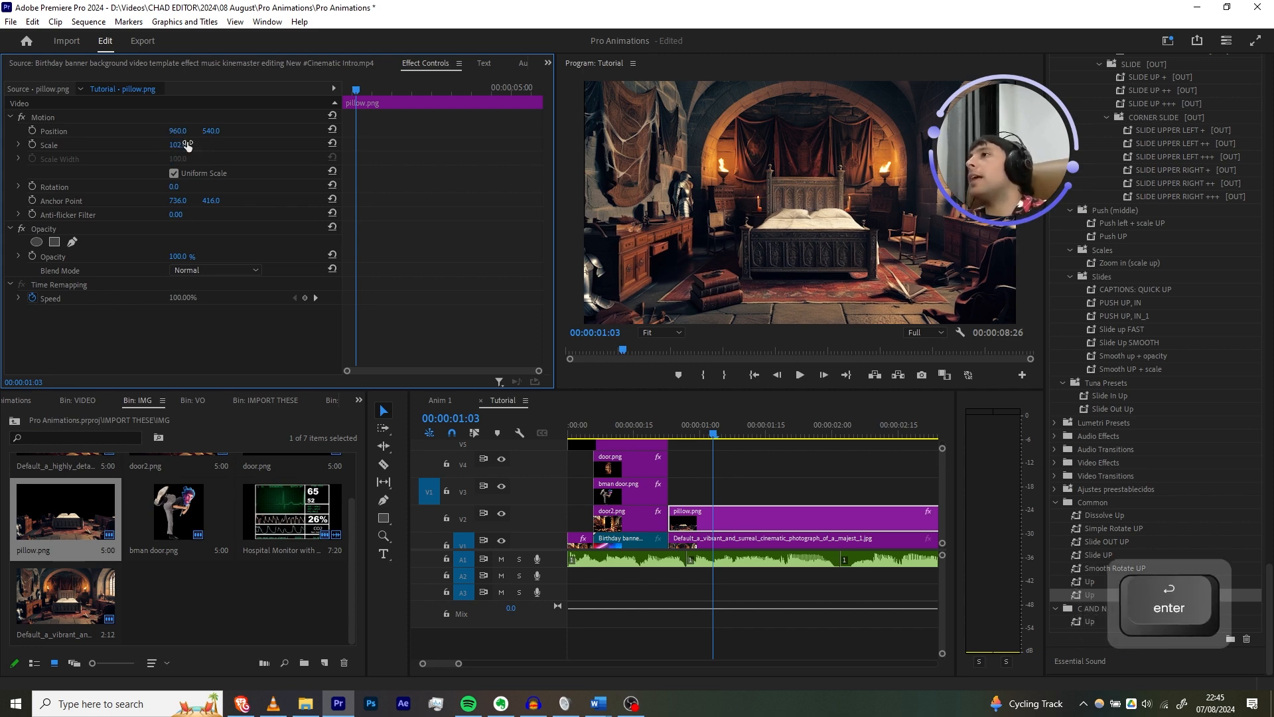
pyautogui.click(54, 117)
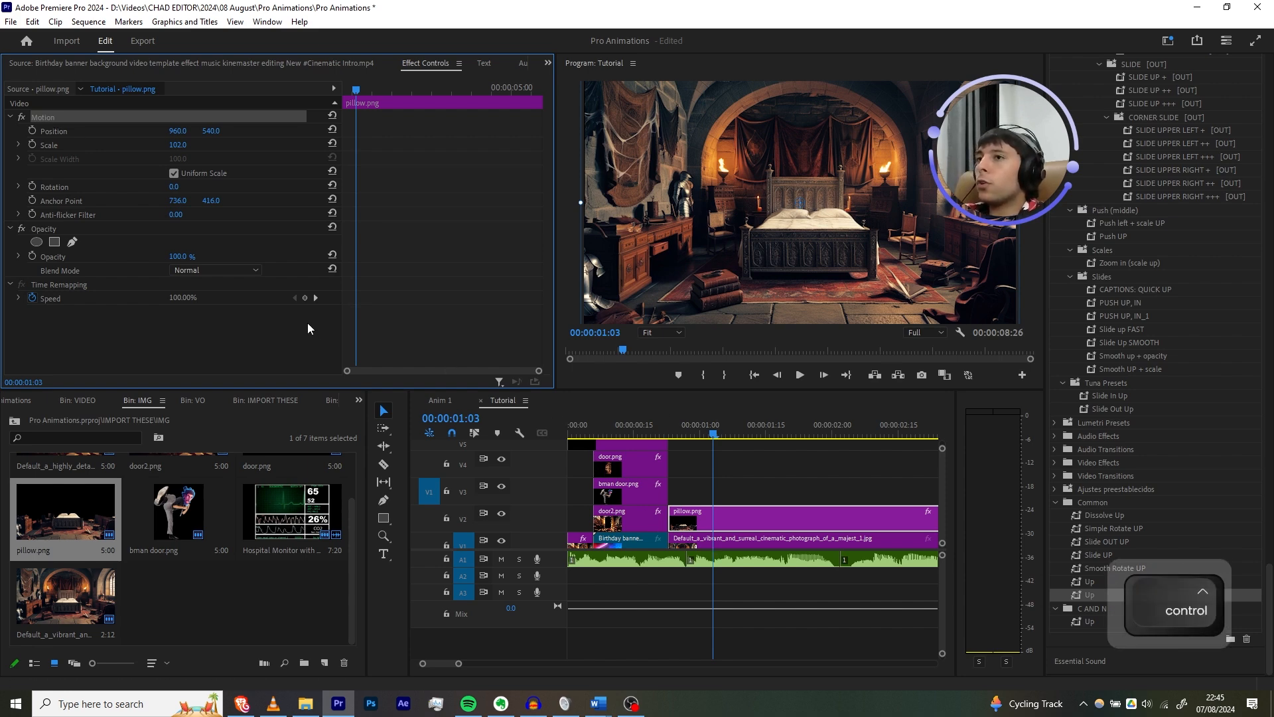
pyautogui.hotkey('ctrl', 'c')
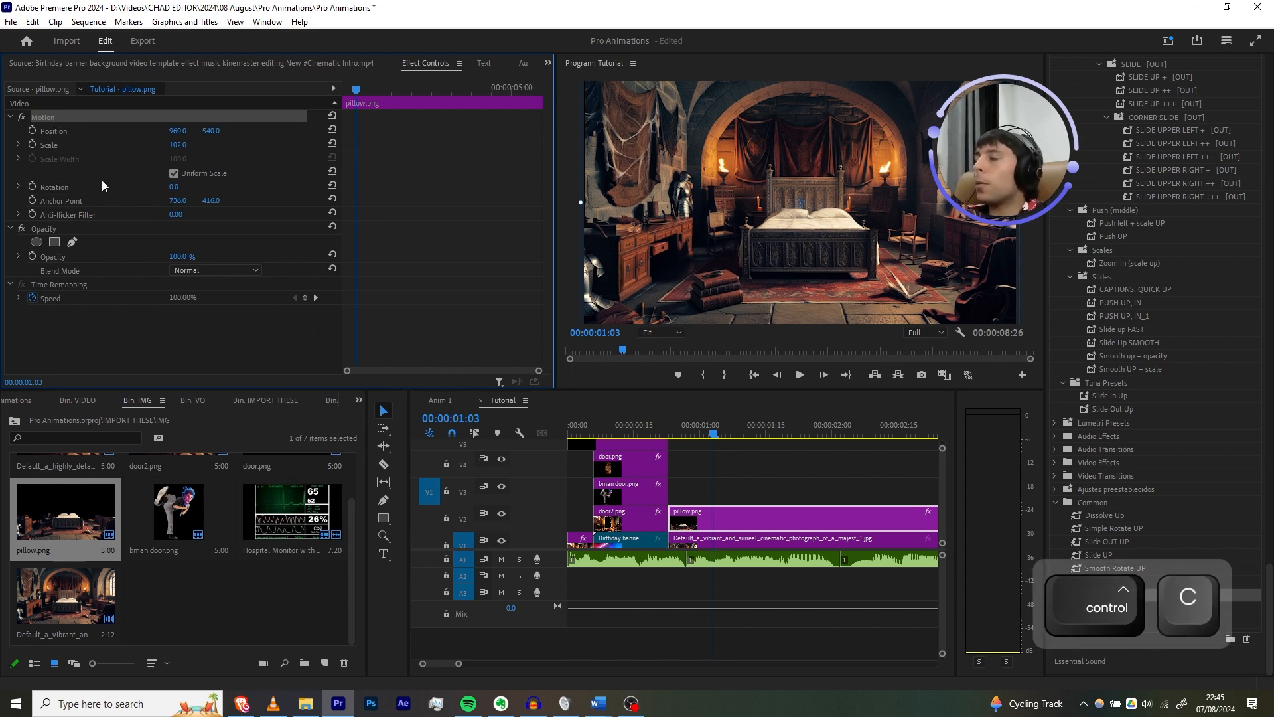
pyautogui.click(730, 540)
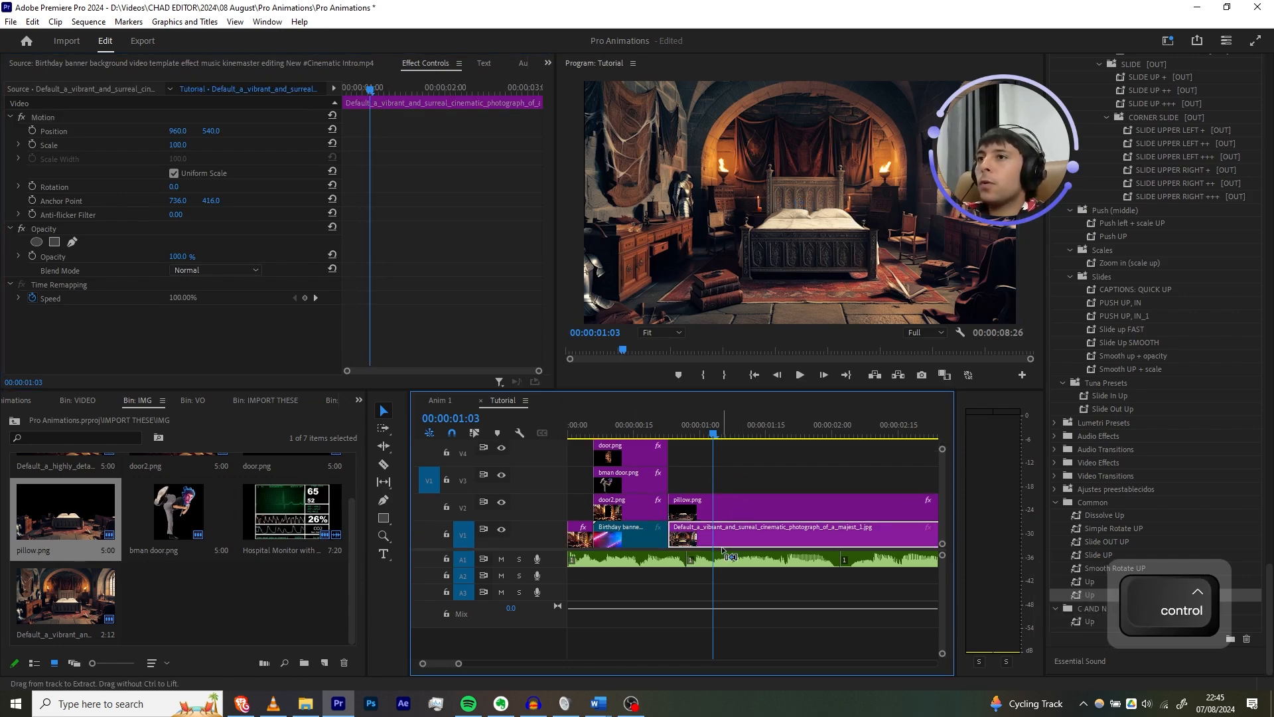
pyautogui.hotkey('ctrl', 'v')
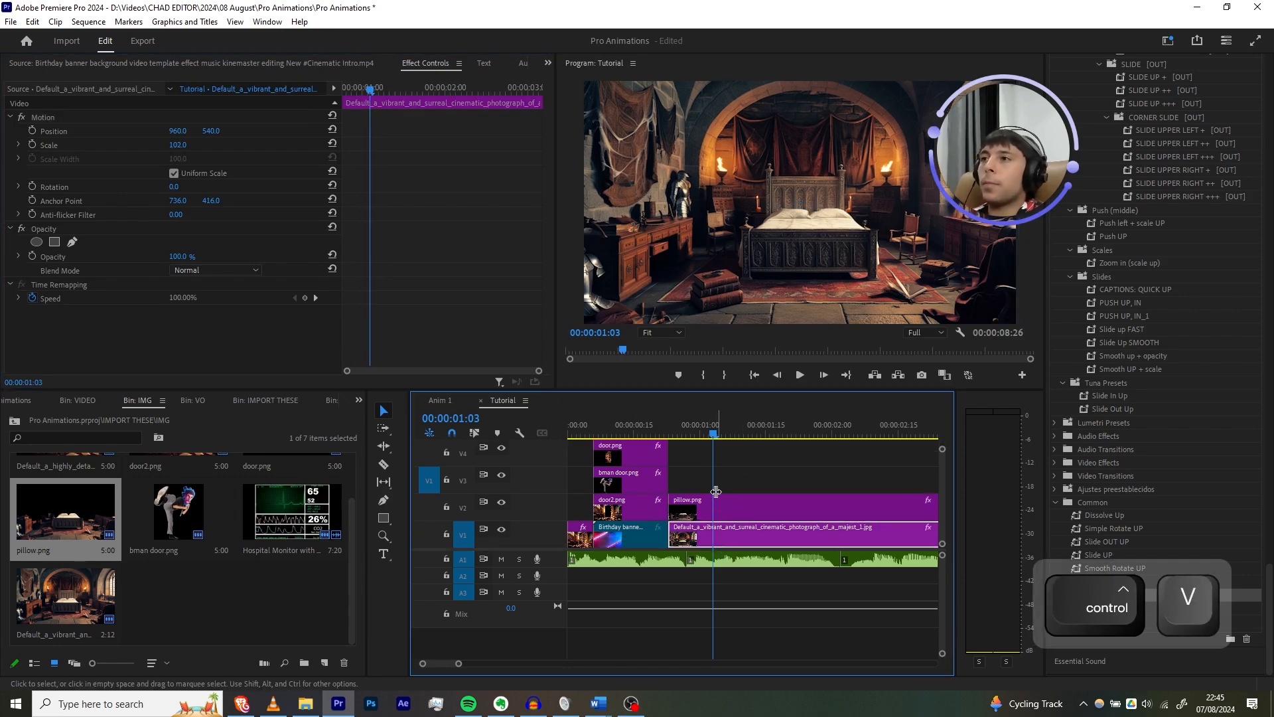
# Play the bedroom scene in the Anim 1 sequence from 00:00:00:24, and return to the Tutorial sequence.
pyautogui.click(442, 403)
pyautogui.moveTo(653, 424); pyautogui.dragTo(604, 419)
pyautogui.scroll(2, 644, 501)
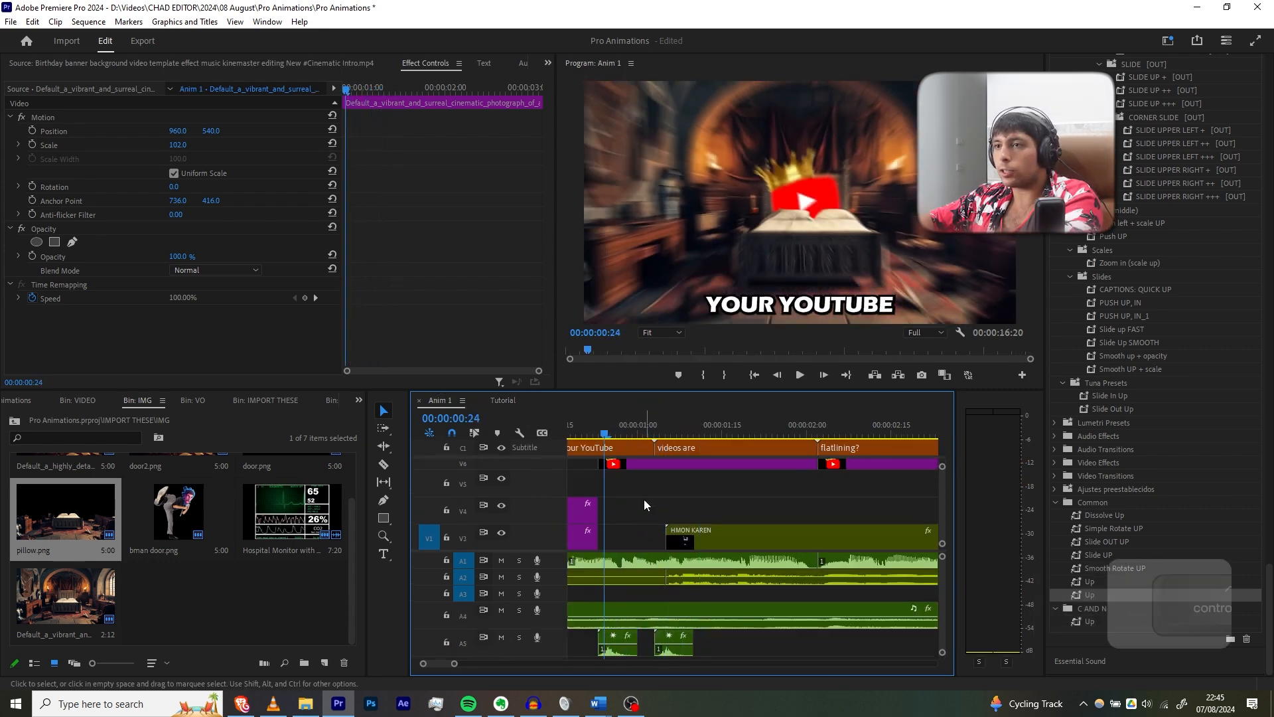
pyautogui.press('space')
pyautogui.keyDown('alt'); pyautogui.scroll(-2, 644, 499); pyautogui.keyUp('alt')
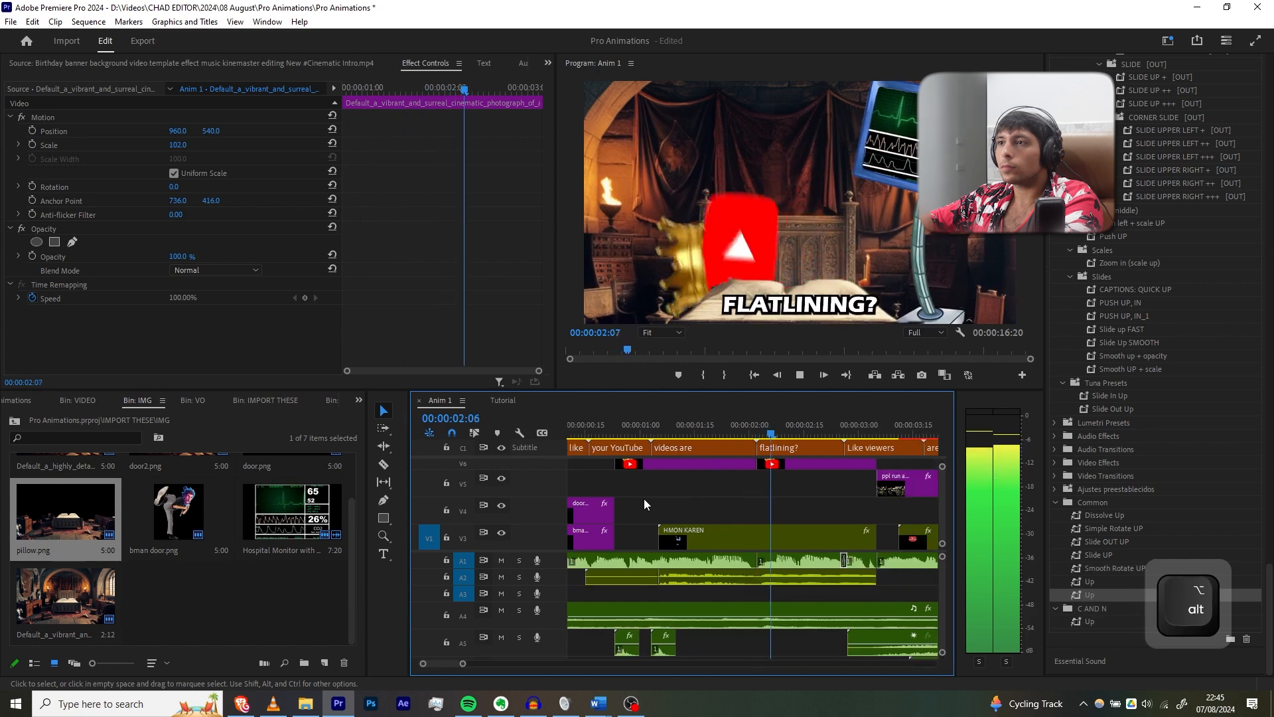
pyautogui.press('space')
pyautogui.click(503, 400)
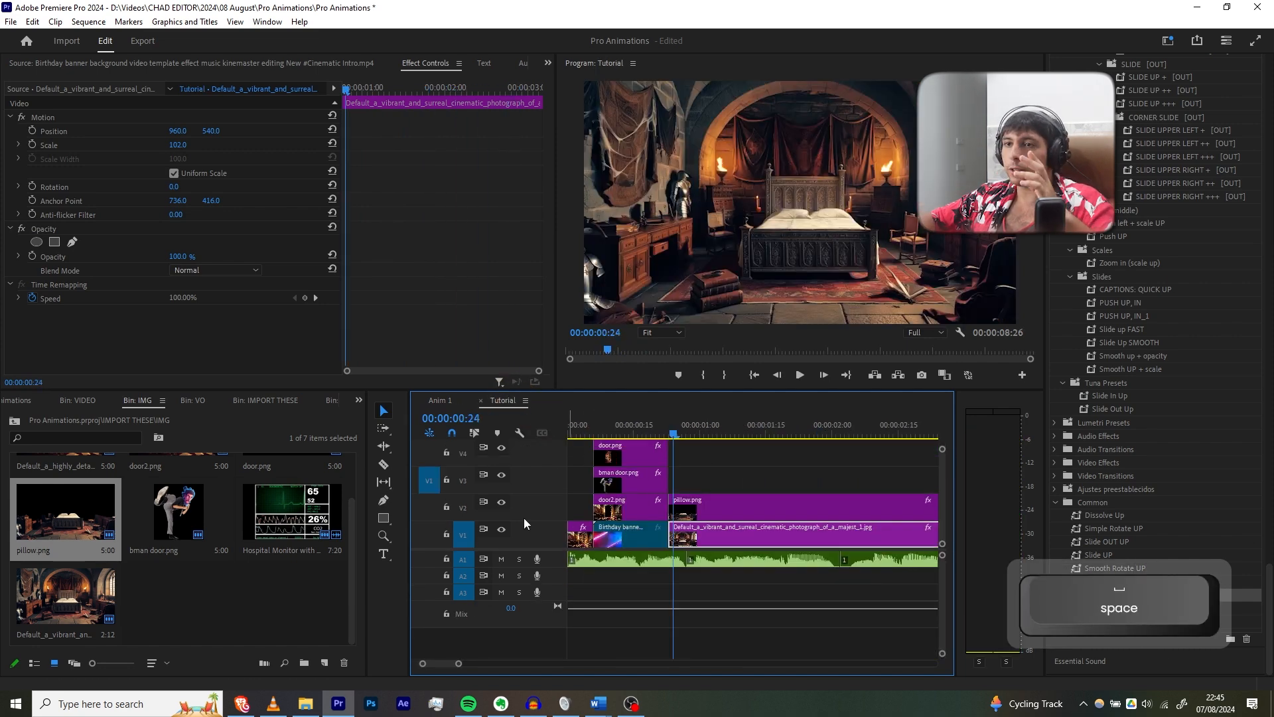
# Move pillow.png up to V4 and place content.png from the IMPORT THESE bin beneath it on V3, starting where the door scene ends.
pyautogui.scroll(1, 239, 478)
pyautogui.scroll(-1, 253, 512)
pyautogui.scroll(1, 199, 491)
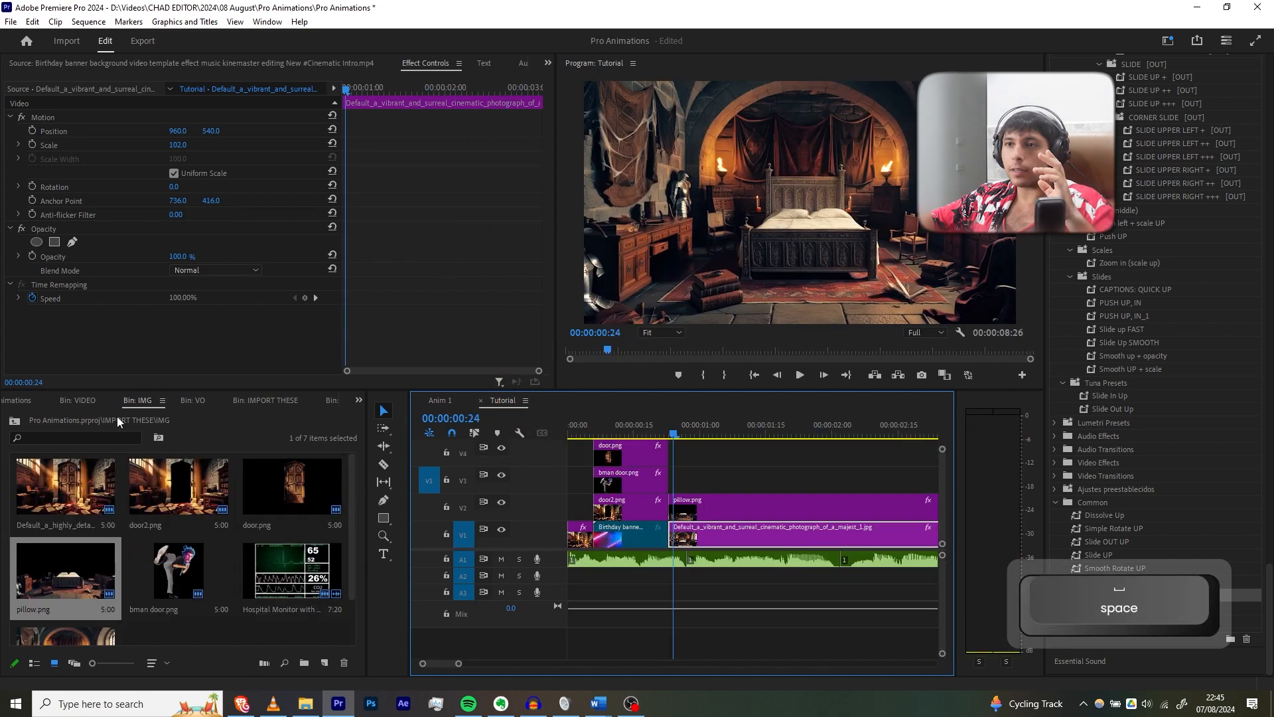
pyautogui.click(86, 399)
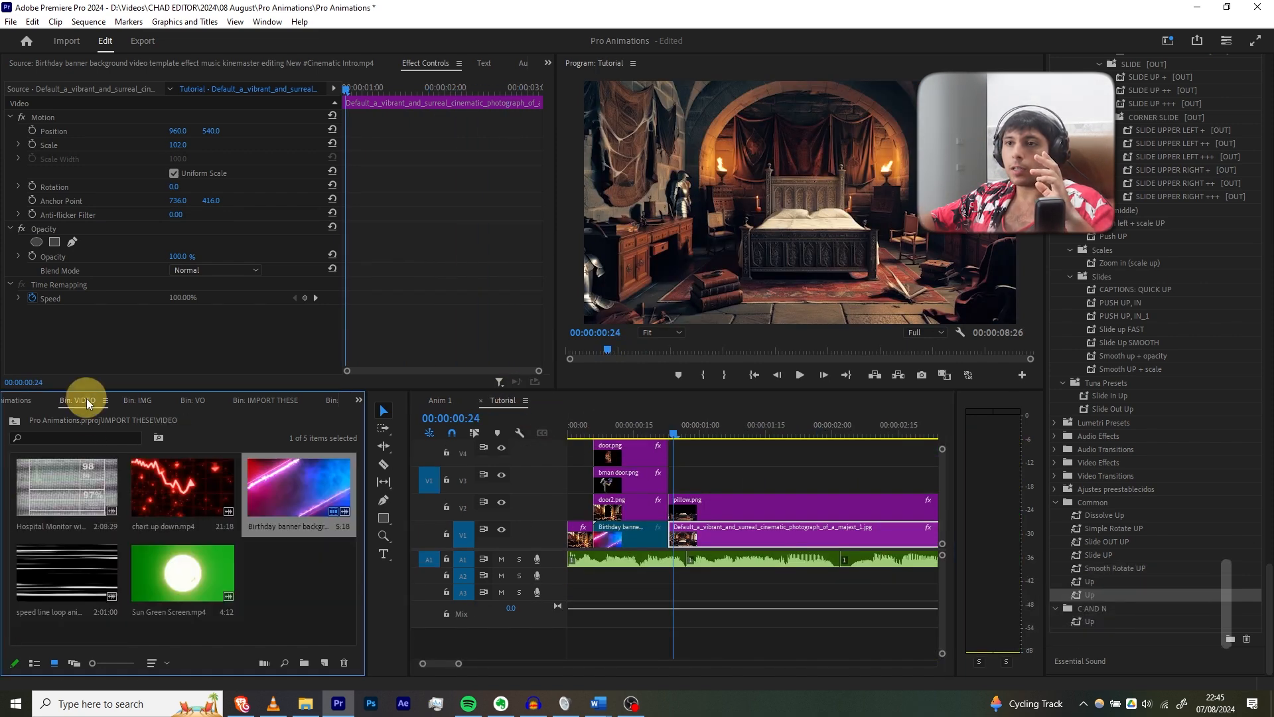
pyautogui.click(27, 401)
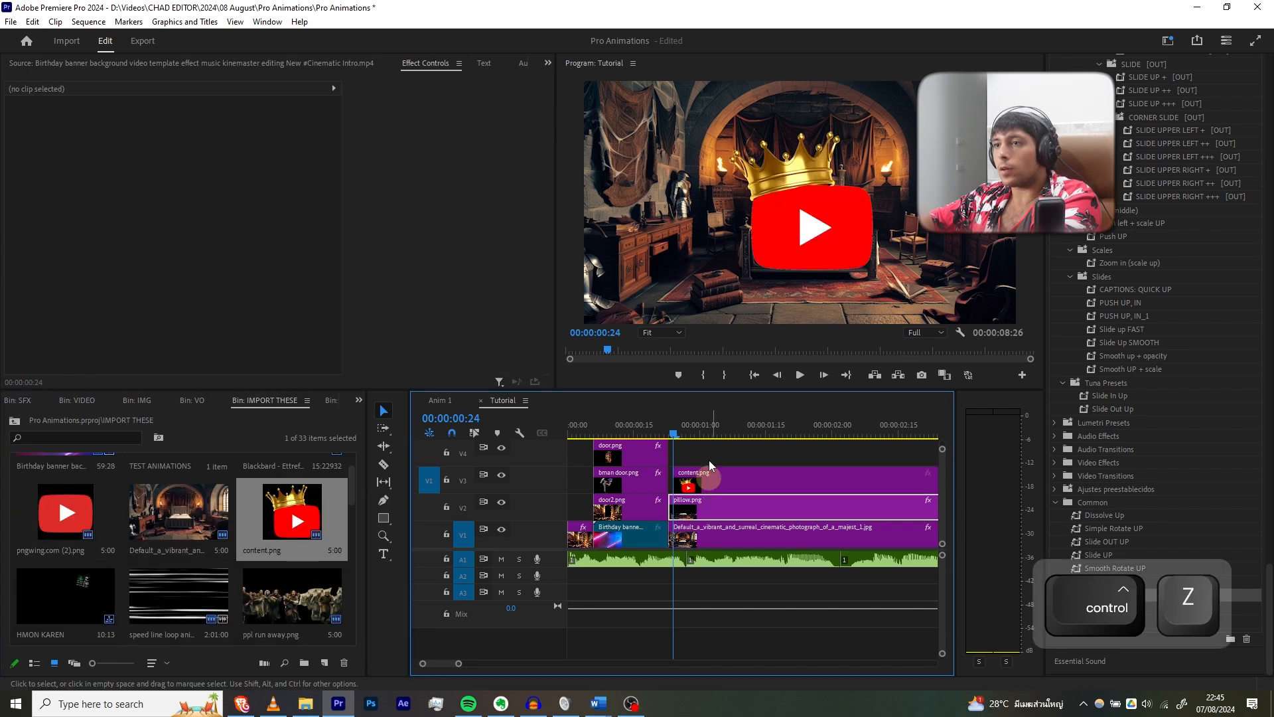
pyautogui.moveTo(705, 506); pyautogui.dragTo(697, 456)
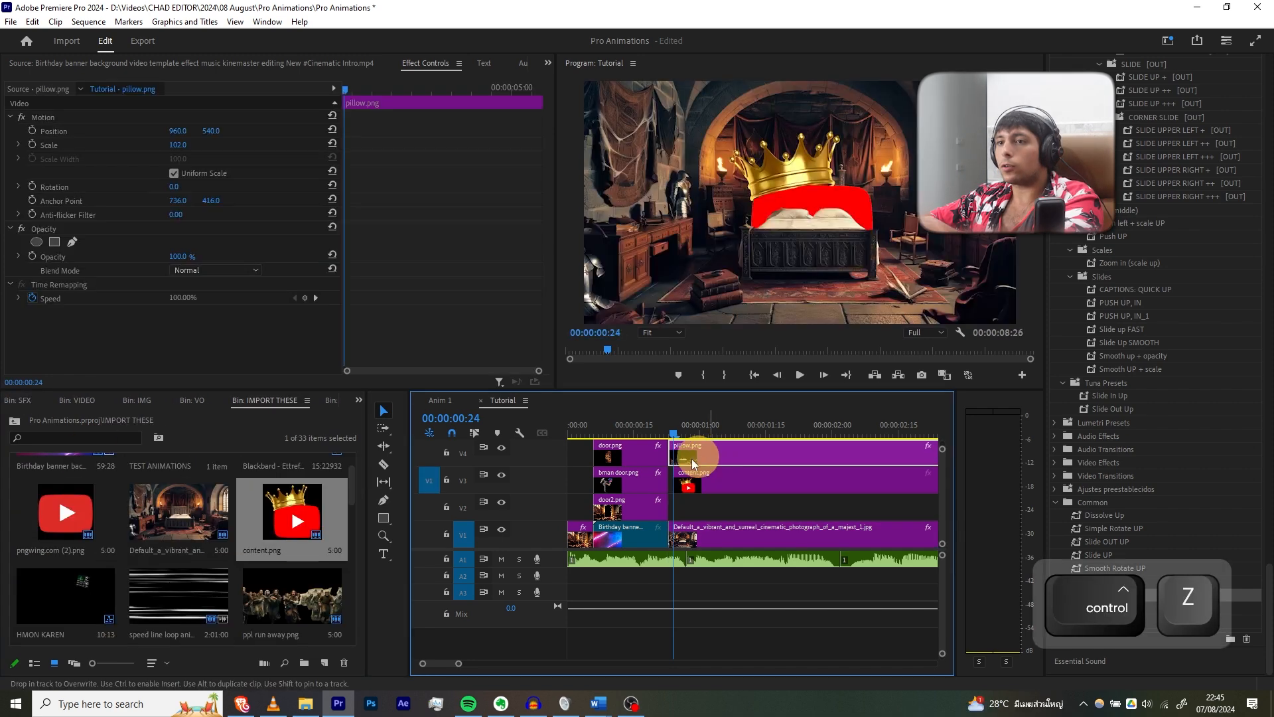
pyautogui.moveTo(292, 515); pyautogui.dragTo(684, 482)
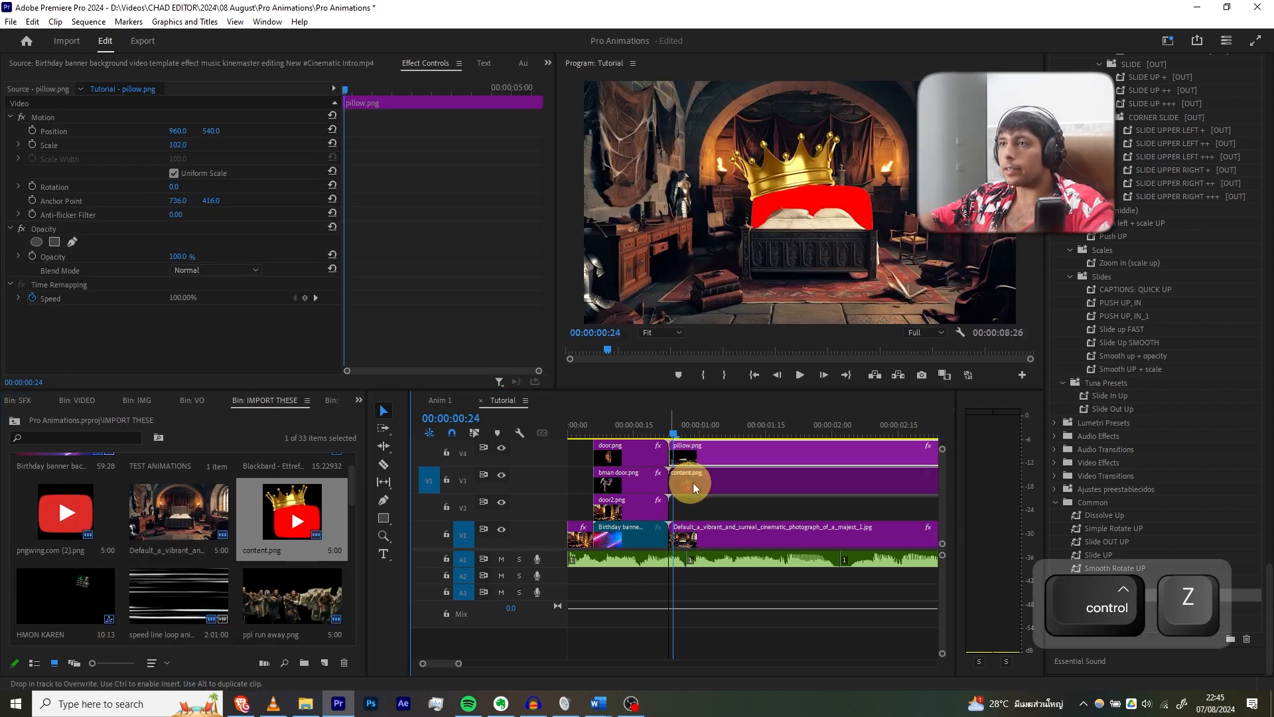
# Scale content.png down to 48 and position it on the bed at 968.8, 469.2.
pyautogui.moveTo(178, 144); pyautogui.dragTo(135, 138)
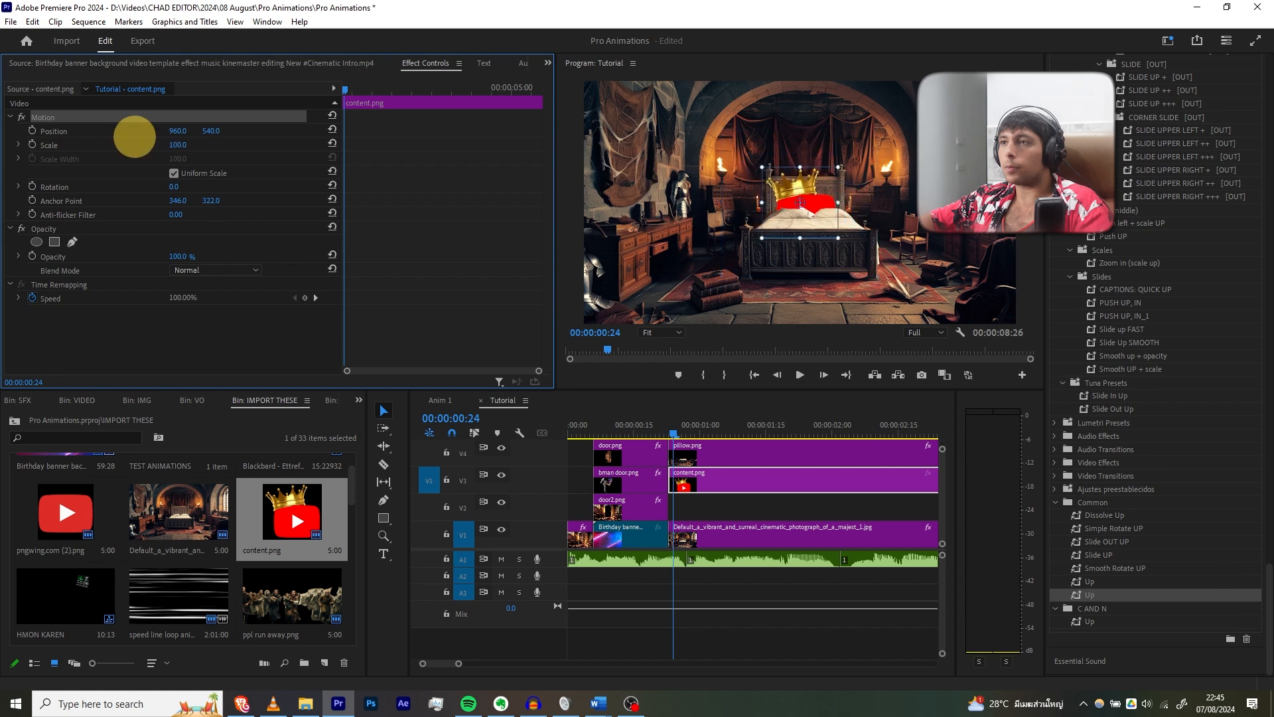
pyautogui.click(810, 180)
pyautogui.moveTo(810, 179); pyautogui.dragTo(812, 169)
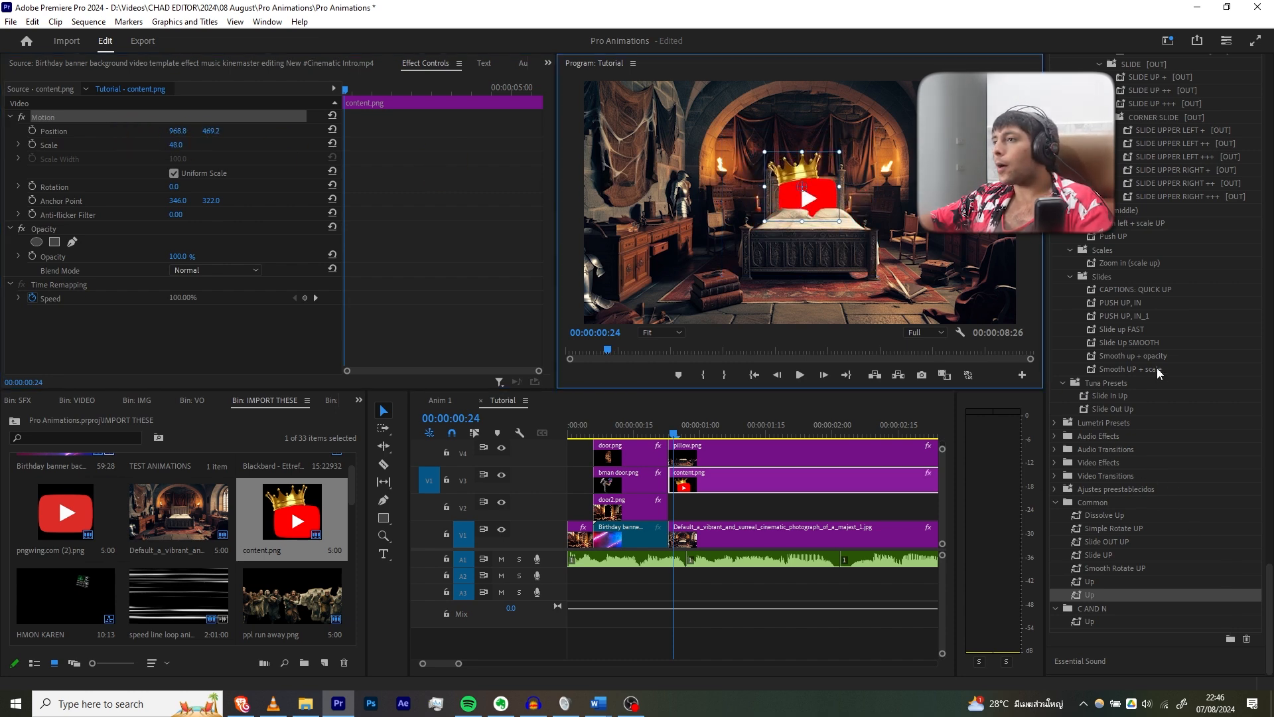
# Look through the effect presets for slide, scale and transition animations.
pyautogui.scroll(8, 1156, 367)
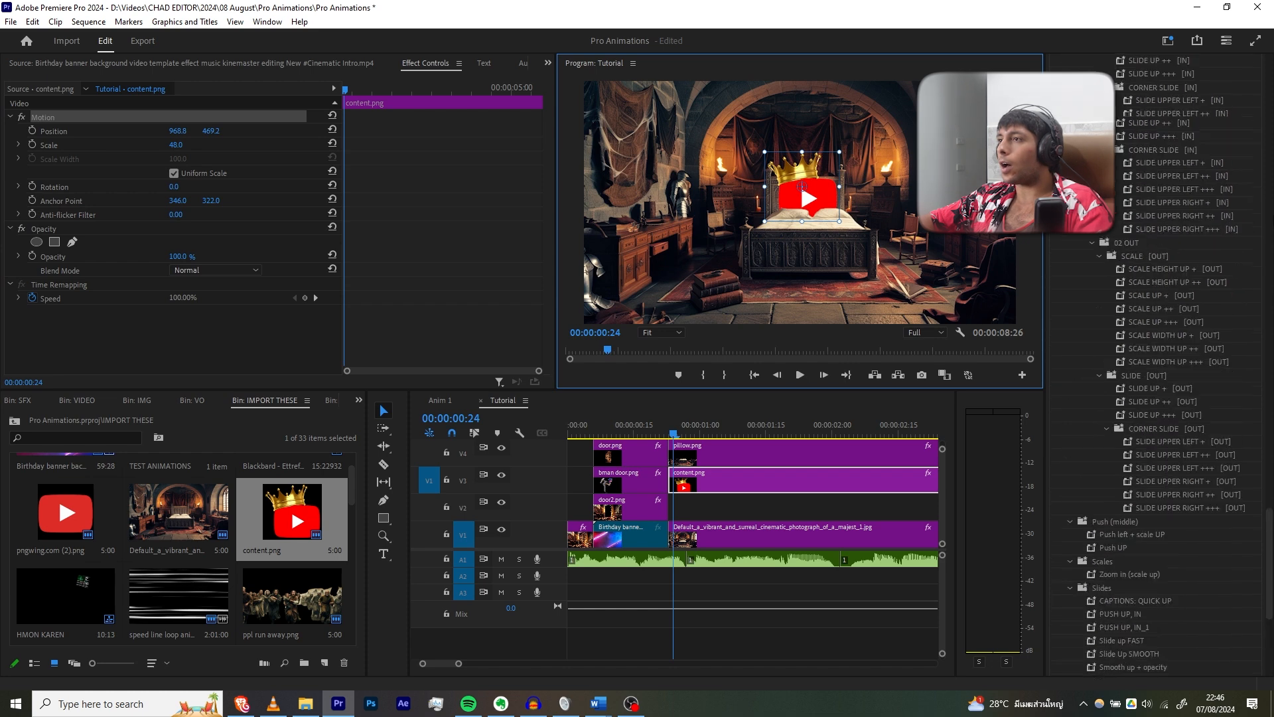
pyautogui.scroll(3, 1244, 244)
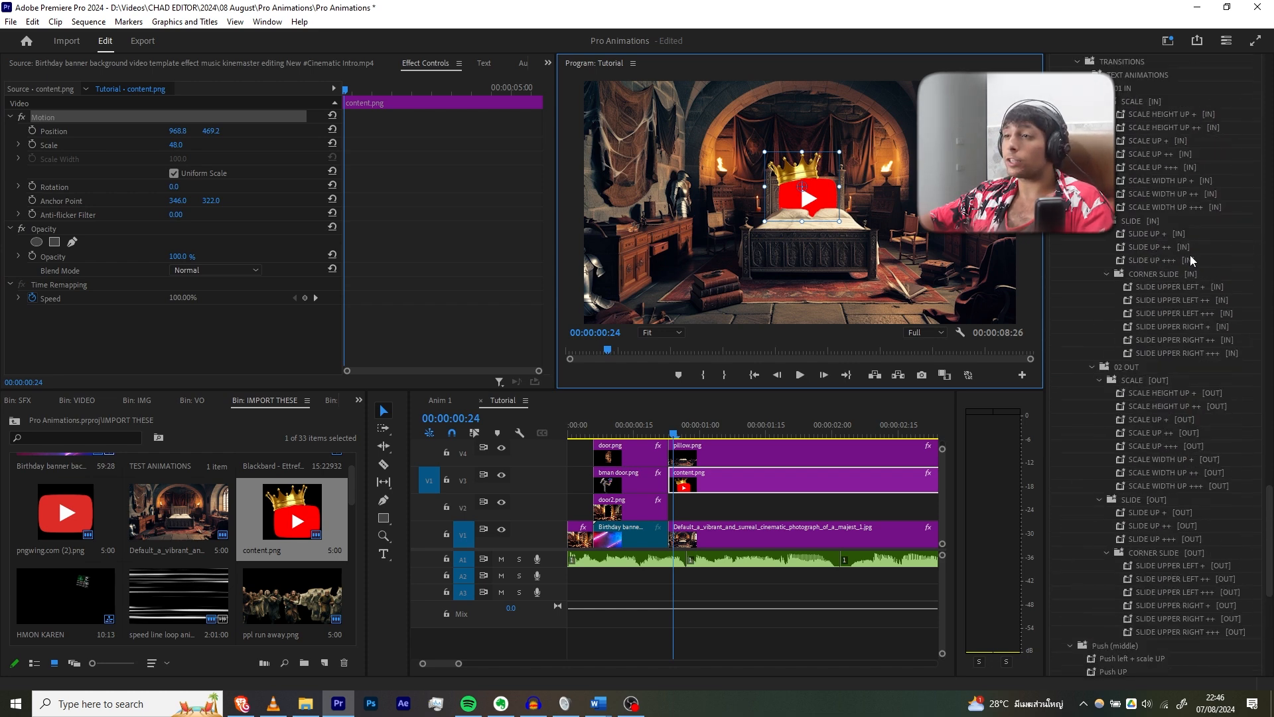
pyautogui.scroll(-2, 1146, 409)
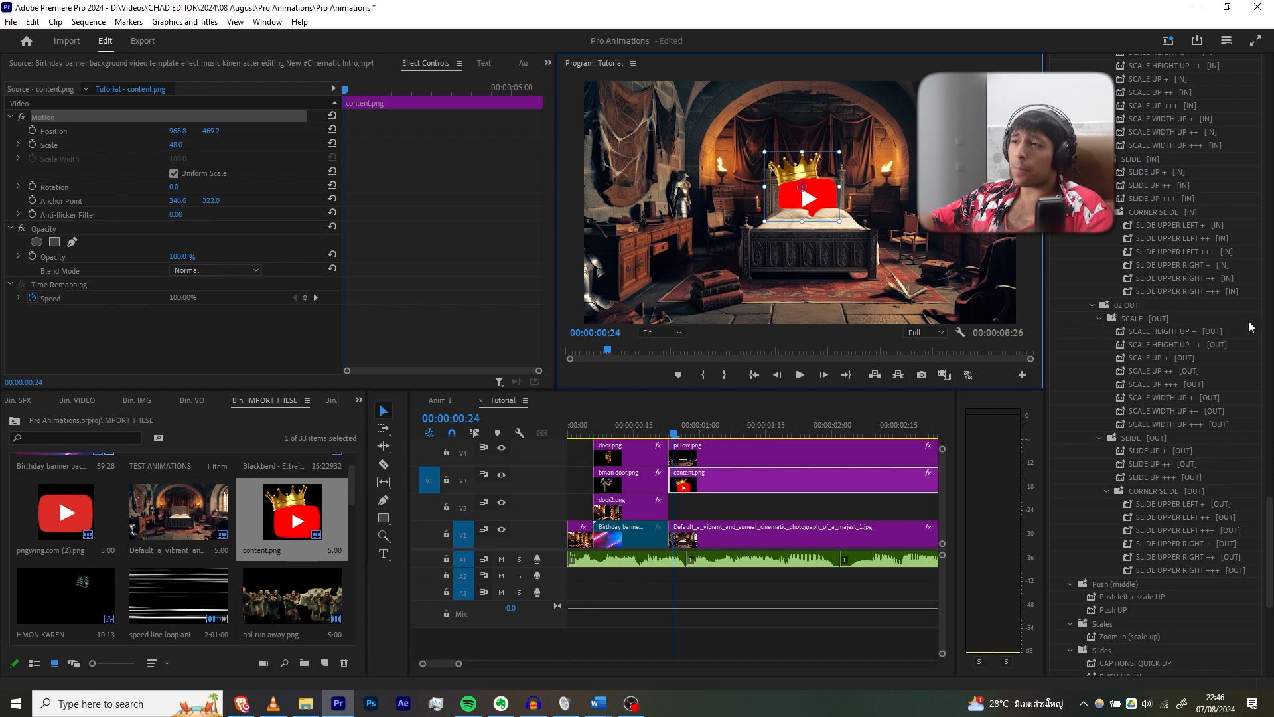
pyautogui.scroll(-2, 1237, 274)
pyautogui.click(1268, 179)
pyautogui.click(1268, 189)
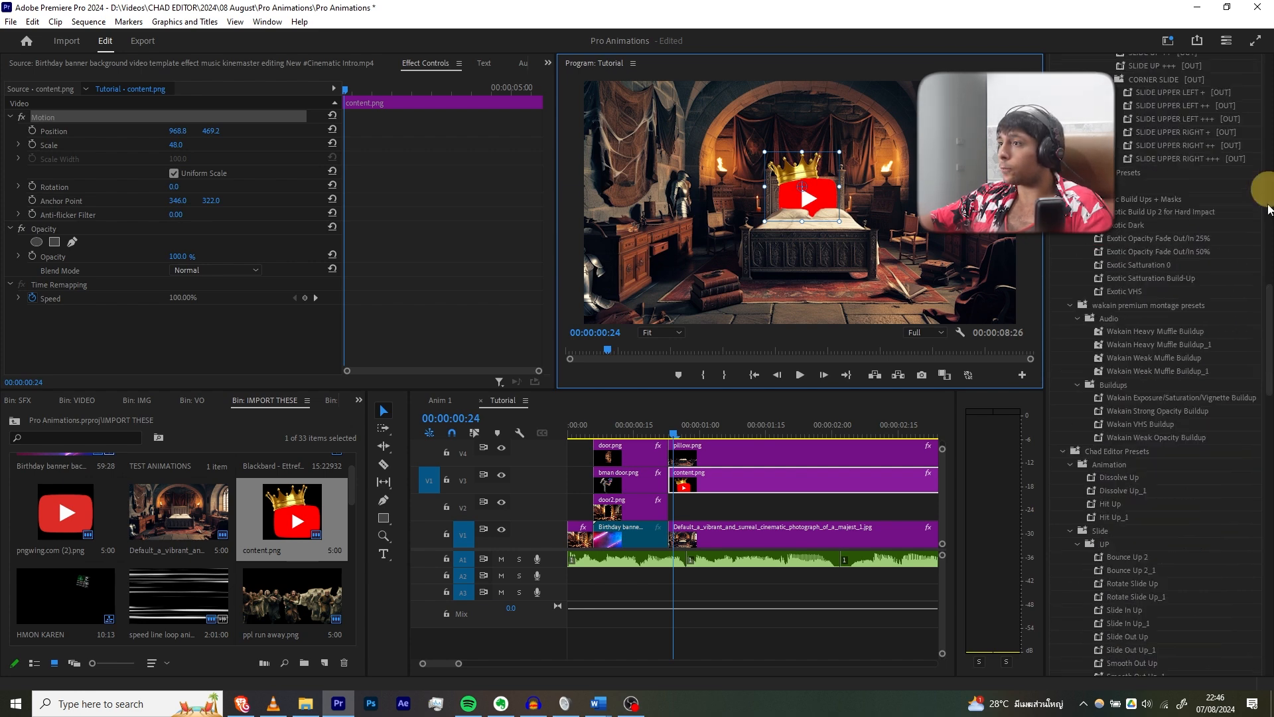
pyautogui.hotkey('alt', 'Tab')
pyautogui.moveTo(1267, 330); pyautogui.dragTo(1262, 573)
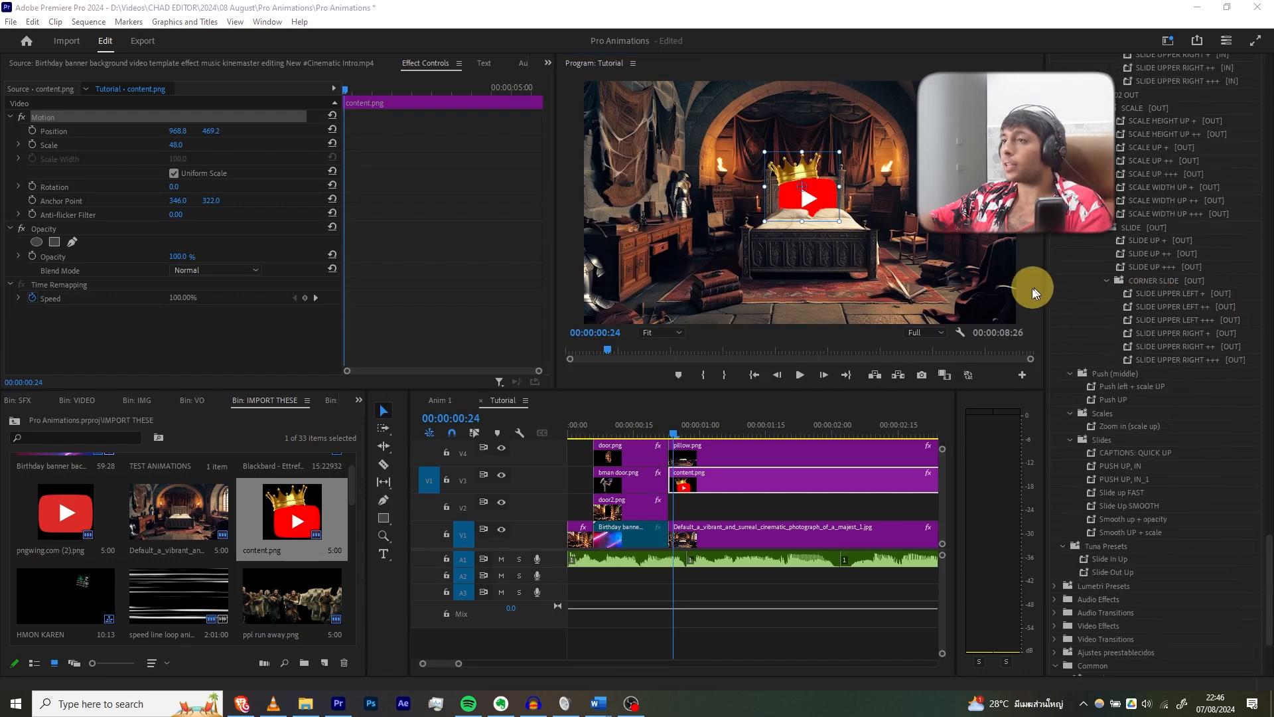
pyautogui.click(1263, 569)
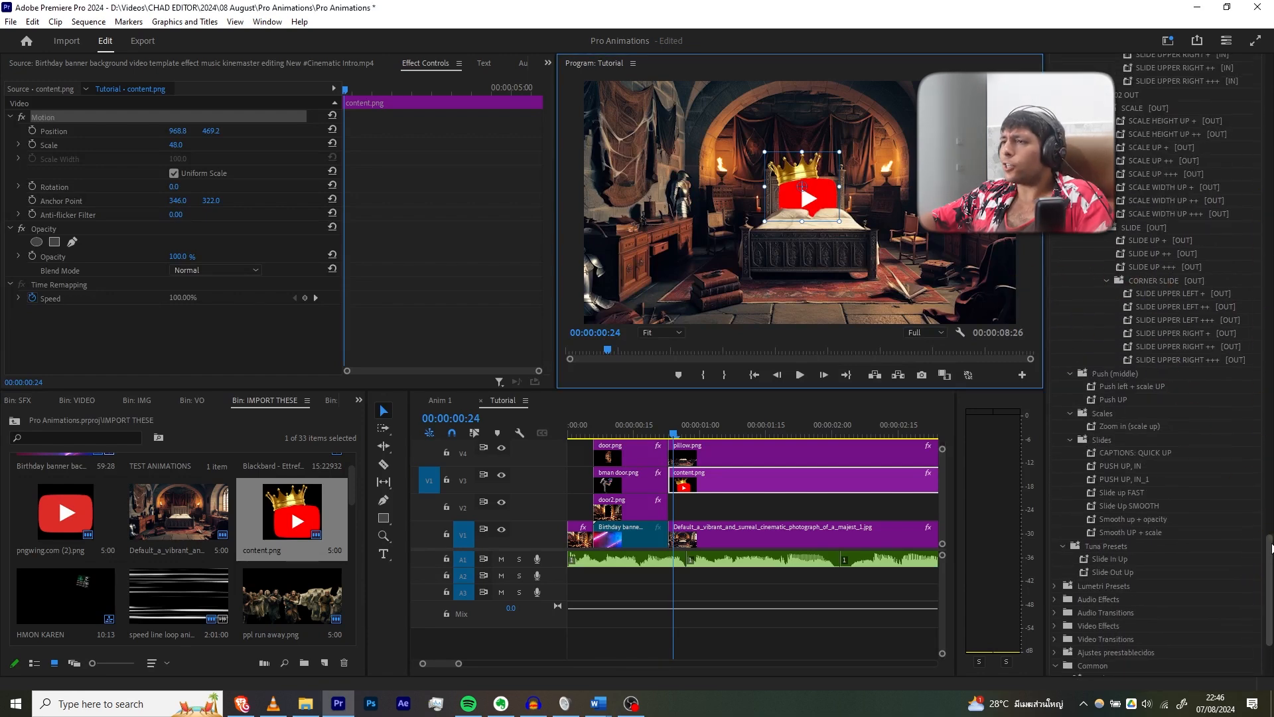
pyautogui.moveTo(1267, 587); pyautogui.dragTo(1241, 62)
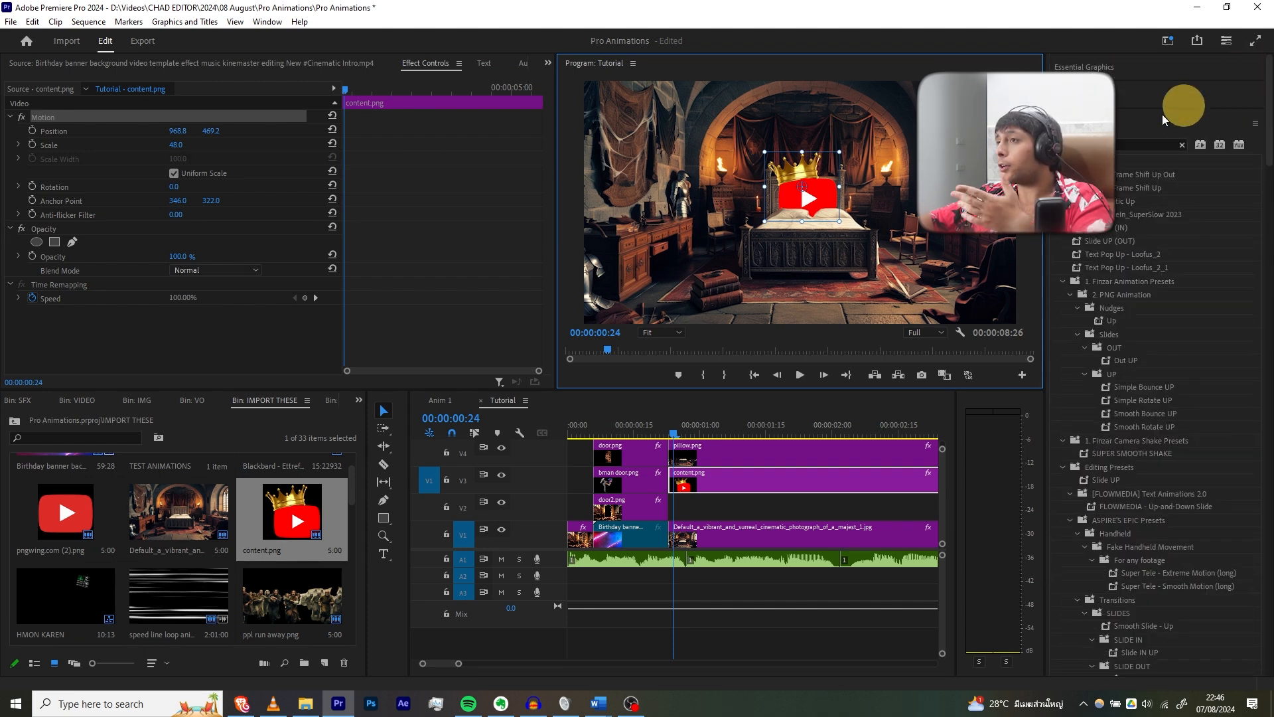
# Apply the Transform (Motion Blur) preset to content.png and enable keyframing for its Transform Position at 00:00:00:23.
pyautogui.click(1132, 145)
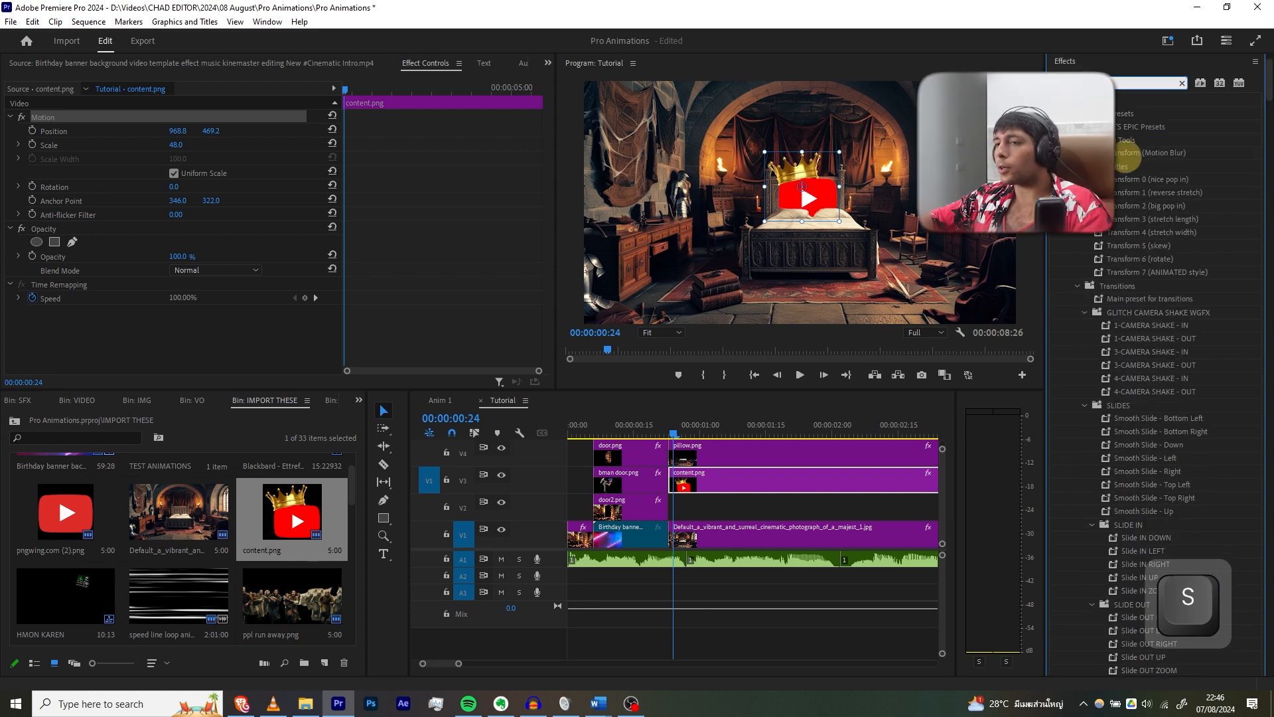
pyautogui.moveTo(1128, 154); pyautogui.dragTo(681, 472)
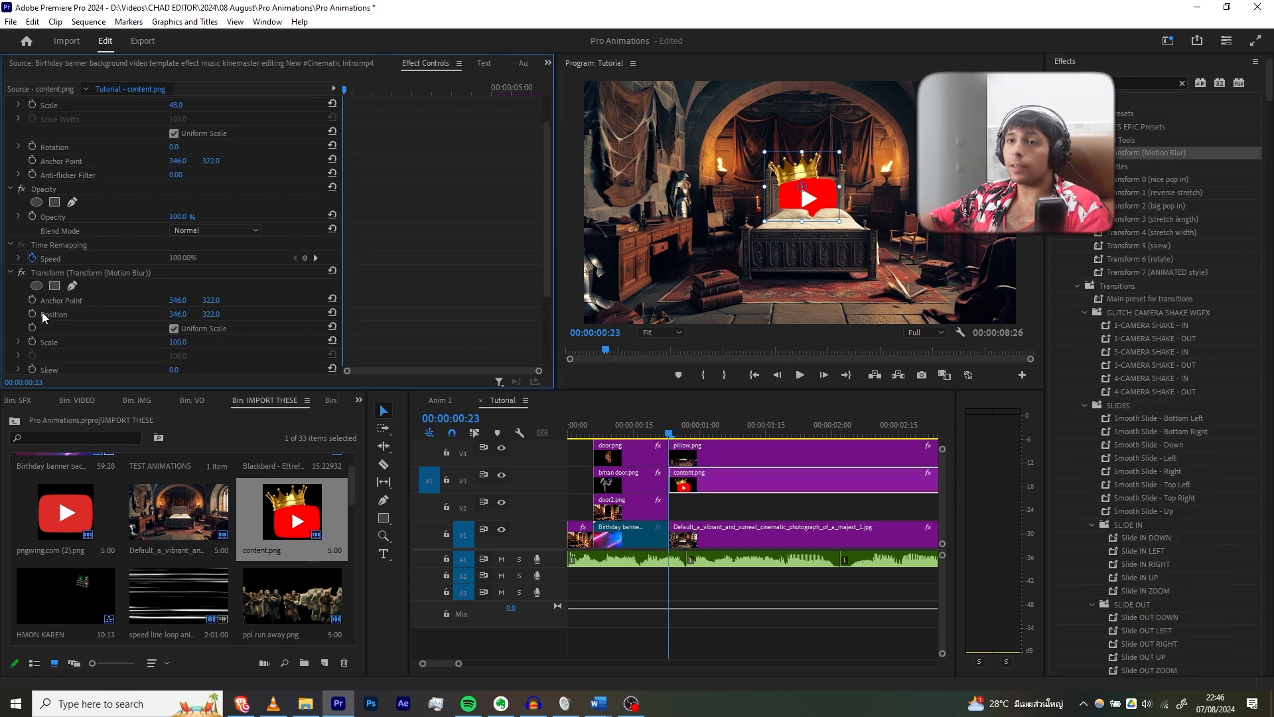
pyautogui.click(31, 314)
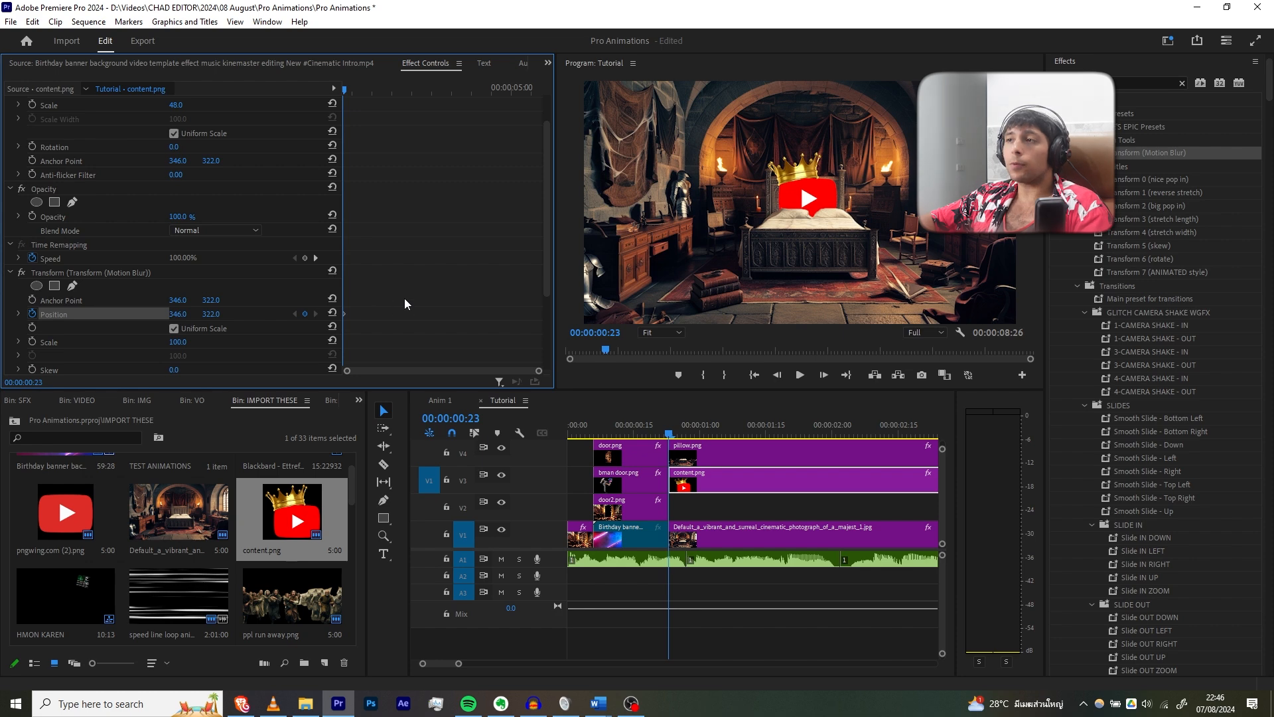
# Keyframe content.png's Transform Position into a small shake from 346, 327 at 00:00:00:23 to 358, 306 at 00:00:01:04.
pyautogui.moveTo(211, 316); pyautogui.dragTo(412, 338)
pyautogui.press('Right')
pyautogui.press('Right')
pyautogui.press('Right')
pyautogui.press('Right')
pyautogui.press('Right')
pyautogui.press('Right')
pyautogui.press('Right')
pyautogui.press('Right')
pyautogui.press('Right')
pyautogui.press('Right')
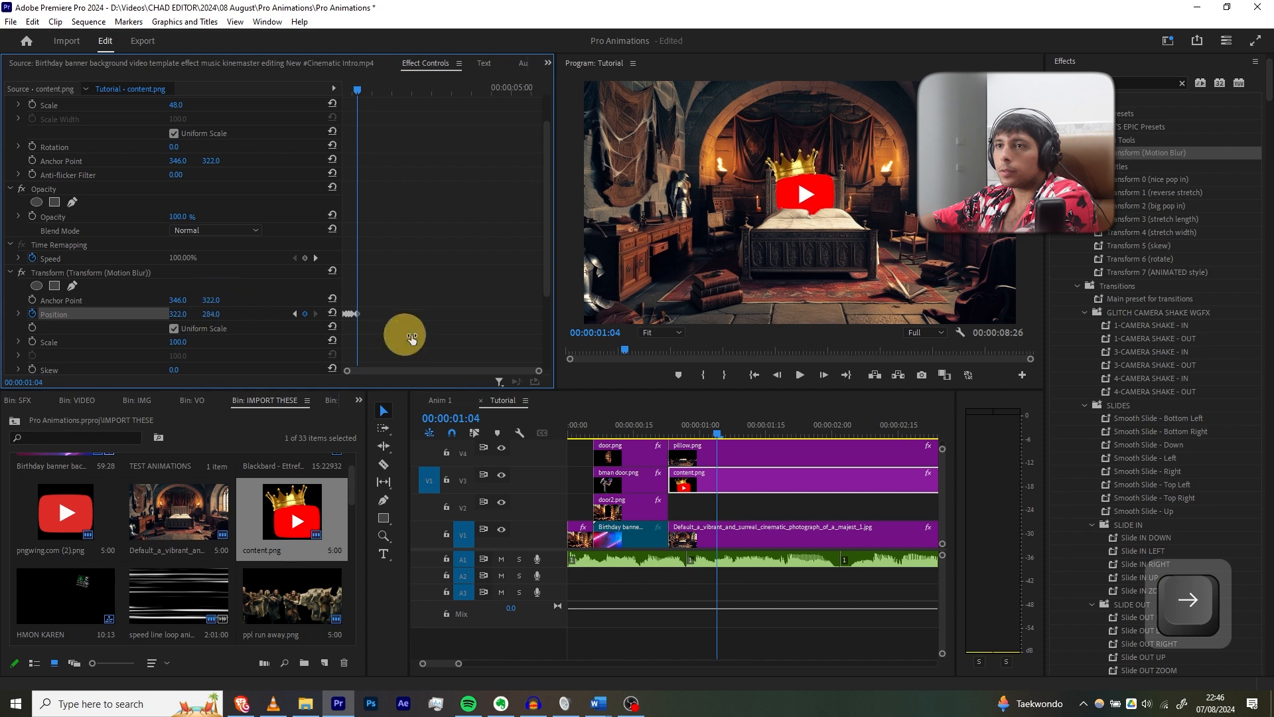
pyautogui.moveTo(236, 311); pyautogui.dragTo(198, 313)
# Preview the shake and shift the last Position keyframe to match the even spacing of the others.
pyautogui.press('space')
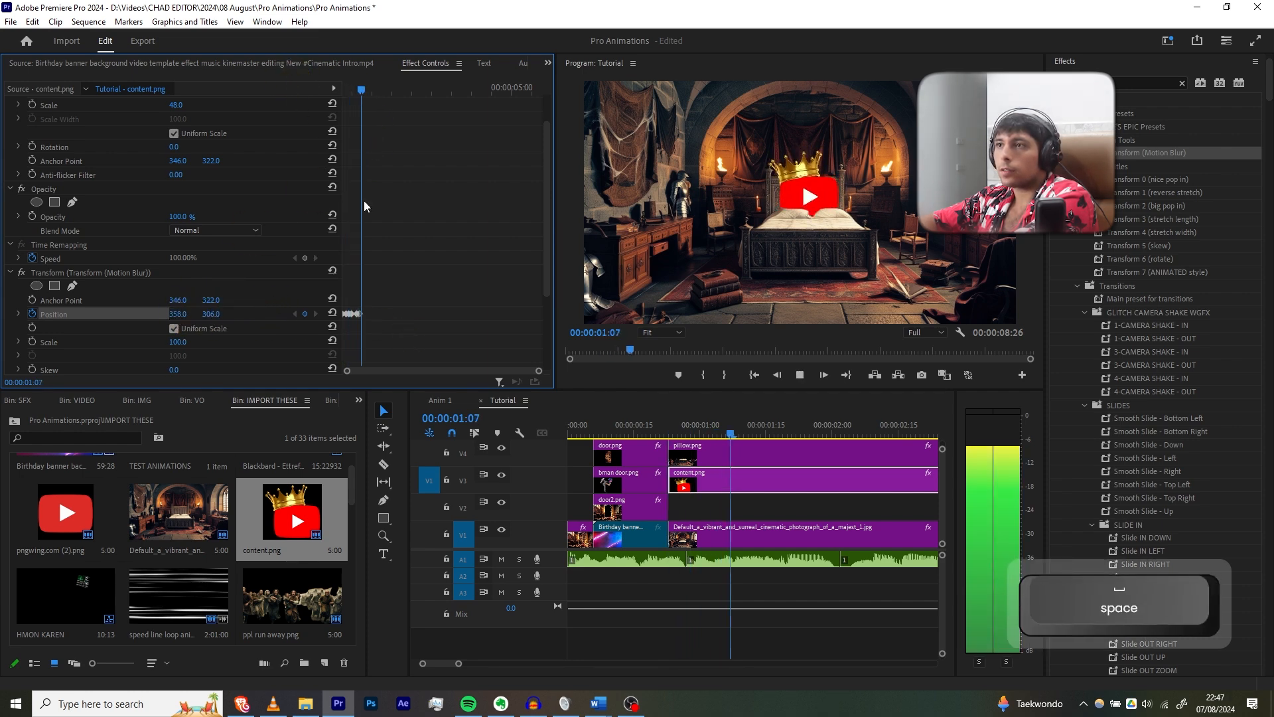
pyautogui.press('space')
pyautogui.moveTo(358, 371)
pyautogui.mouseDown()
pyautogui.moveTo(400, 370)
pyautogui.moveTo(337, 369)
pyautogui.moveTo(373, 371)
pyautogui.mouseUp()
pyautogui.moveTo(359, 314); pyautogui.dragTo(393, 313)
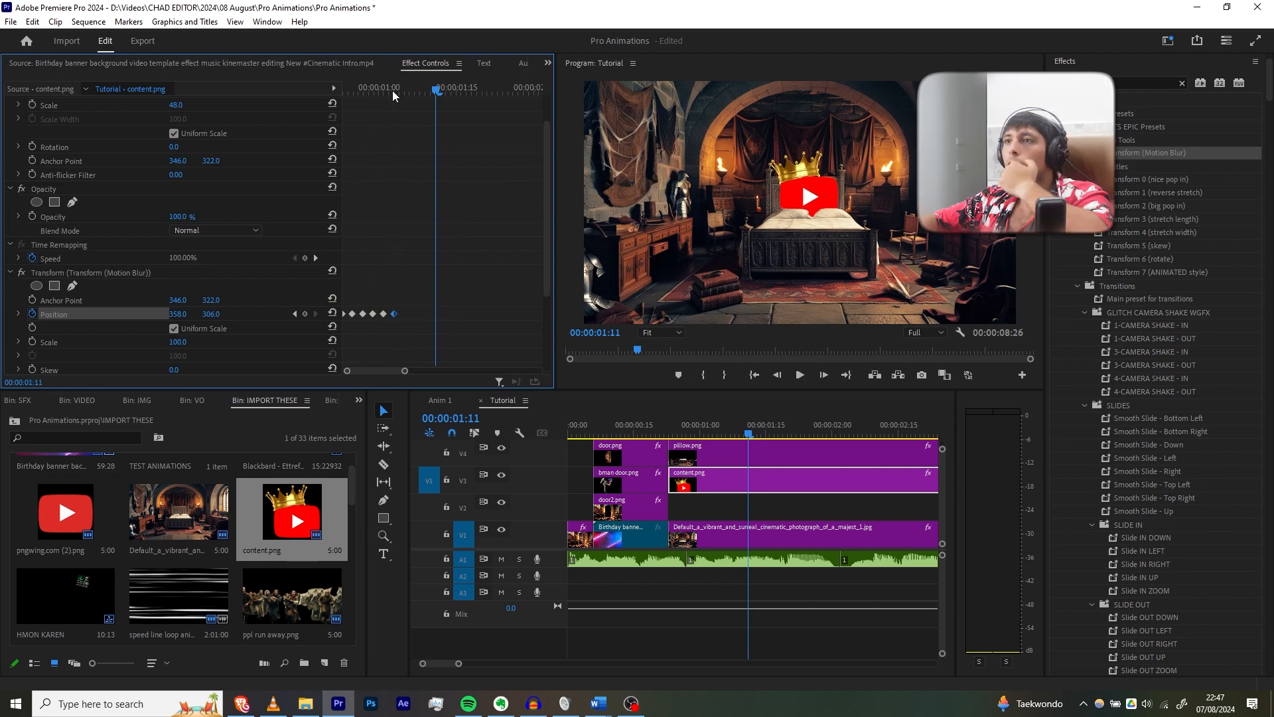
# Play the content.png shake from the start of the clip to review the motion blur.
pyautogui.moveTo(392, 90); pyautogui.dragTo(311, 133)
pyautogui.press('space')
pyautogui.scroll(-3, 397, 205)
pyautogui.press('space')
pyautogui.moveTo(391, 90); pyautogui.dragTo(229, 87)
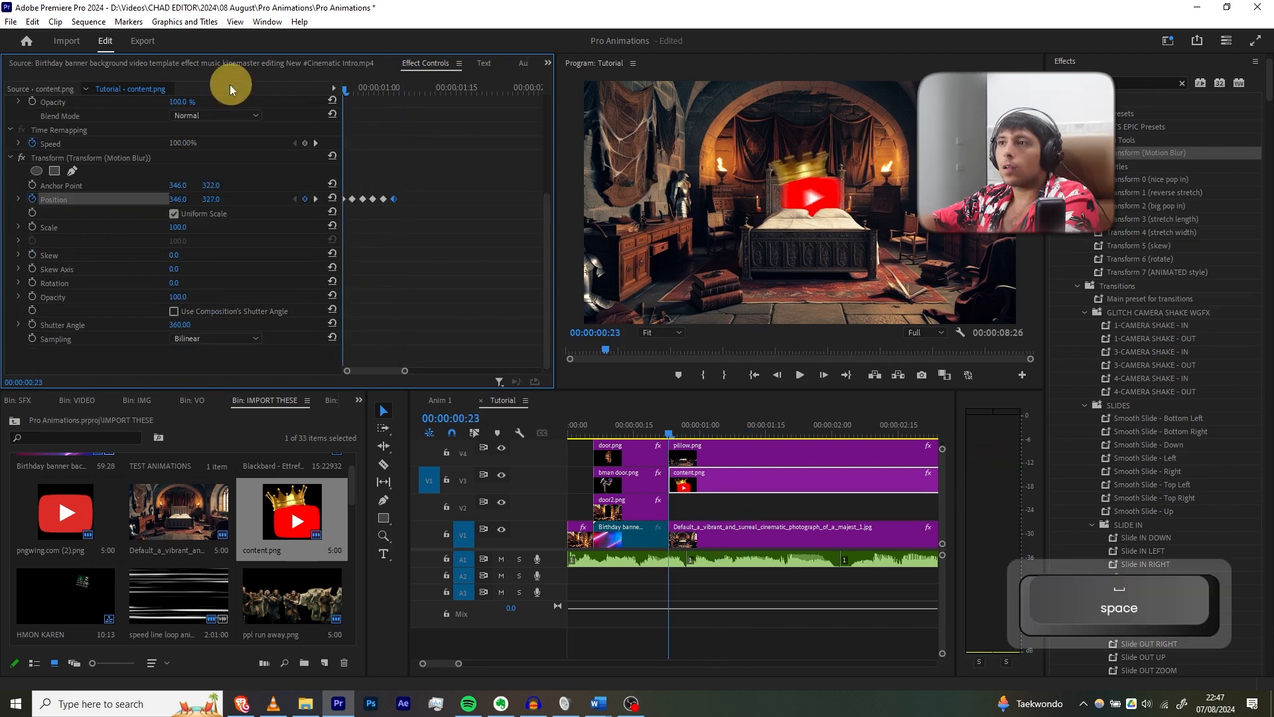
pyautogui.press('space')
pyautogui.press('space')
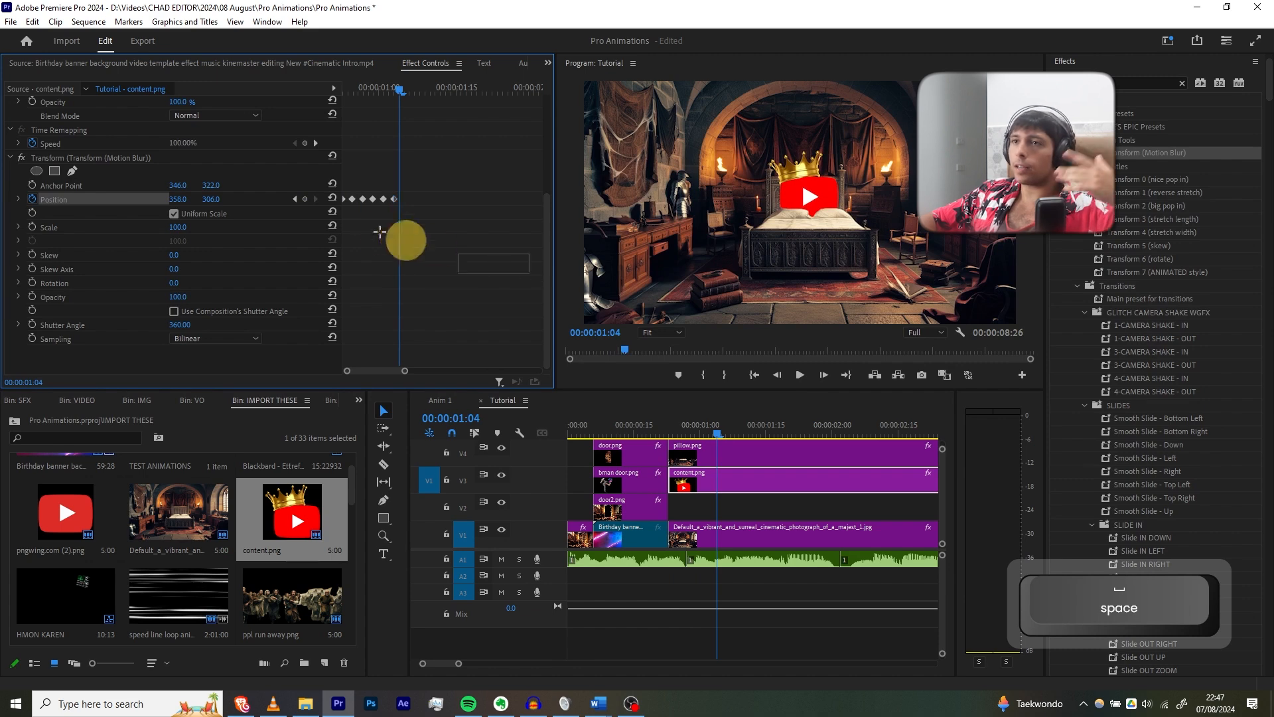
# Copy content.png's initial shake Position keyframes and paste them repeatedly to extend the shake past 00:00:01:29.
pyautogui.moveTo(379, 231); pyautogui.dragTo(295, 190)
pyautogui.click(473, 216)
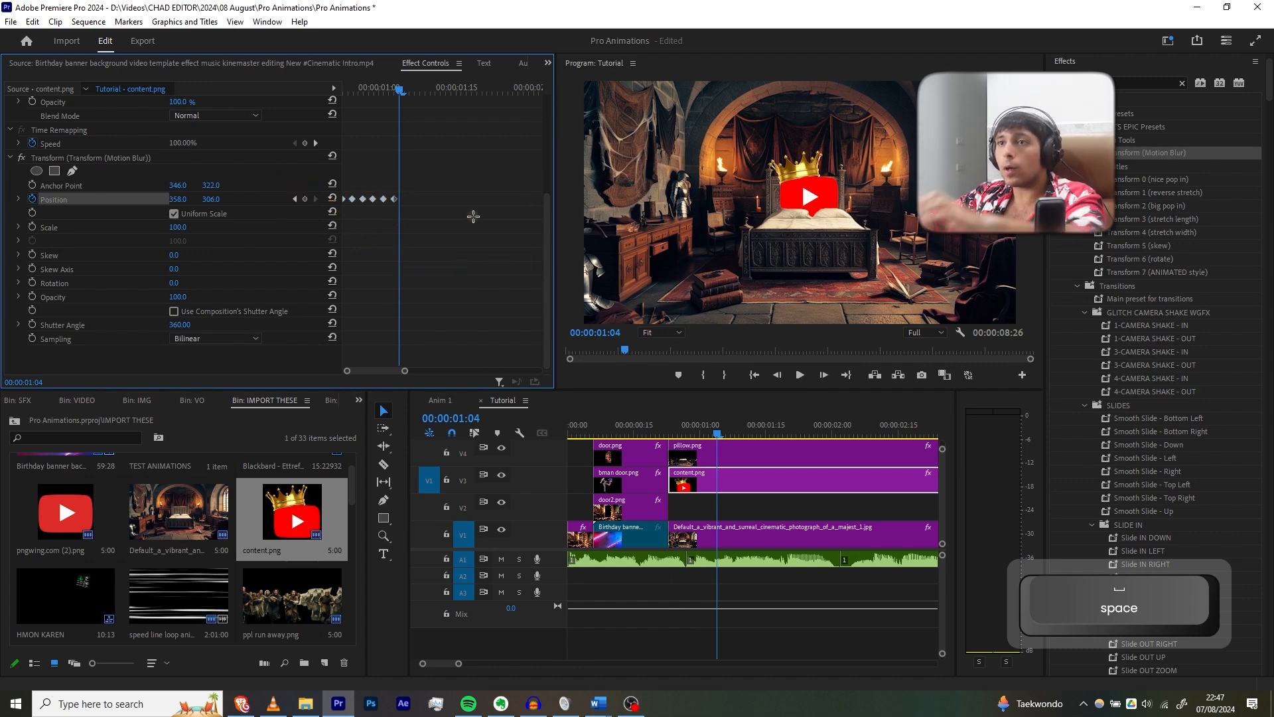
pyautogui.moveTo(476, 266); pyautogui.dragTo(327, 189)
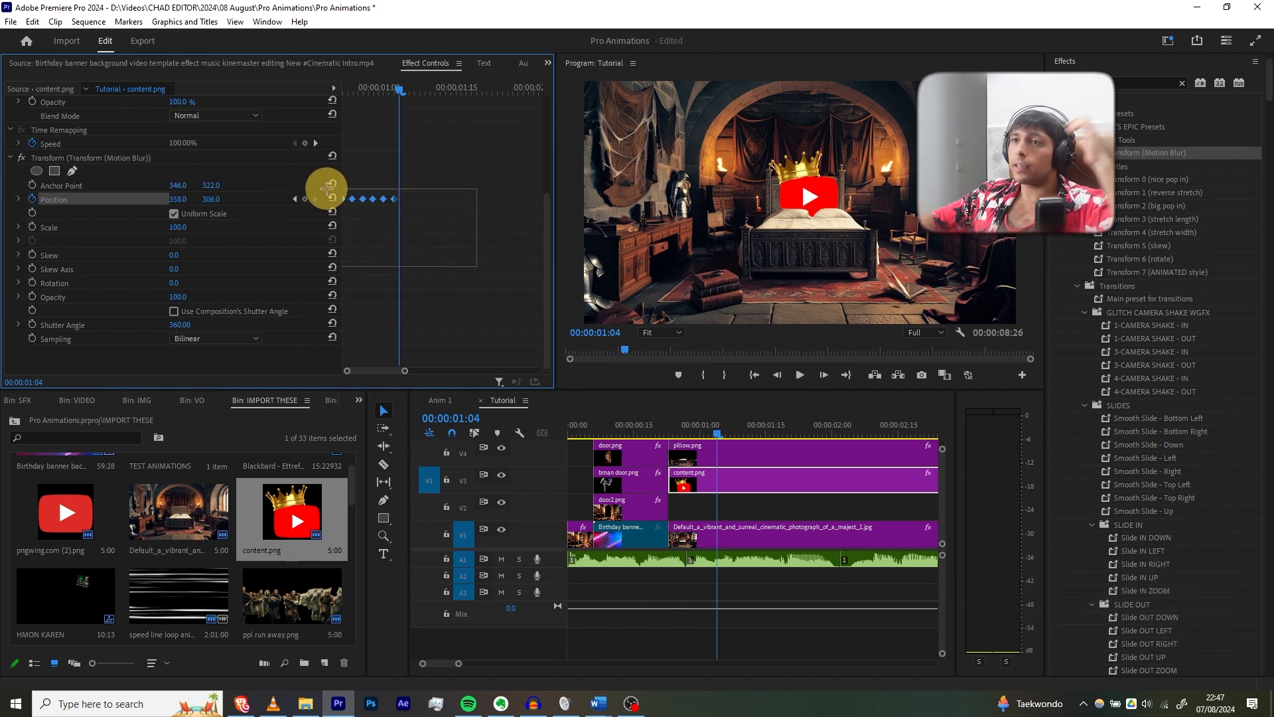
pyautogui.hotkey('ctrl', 'c')
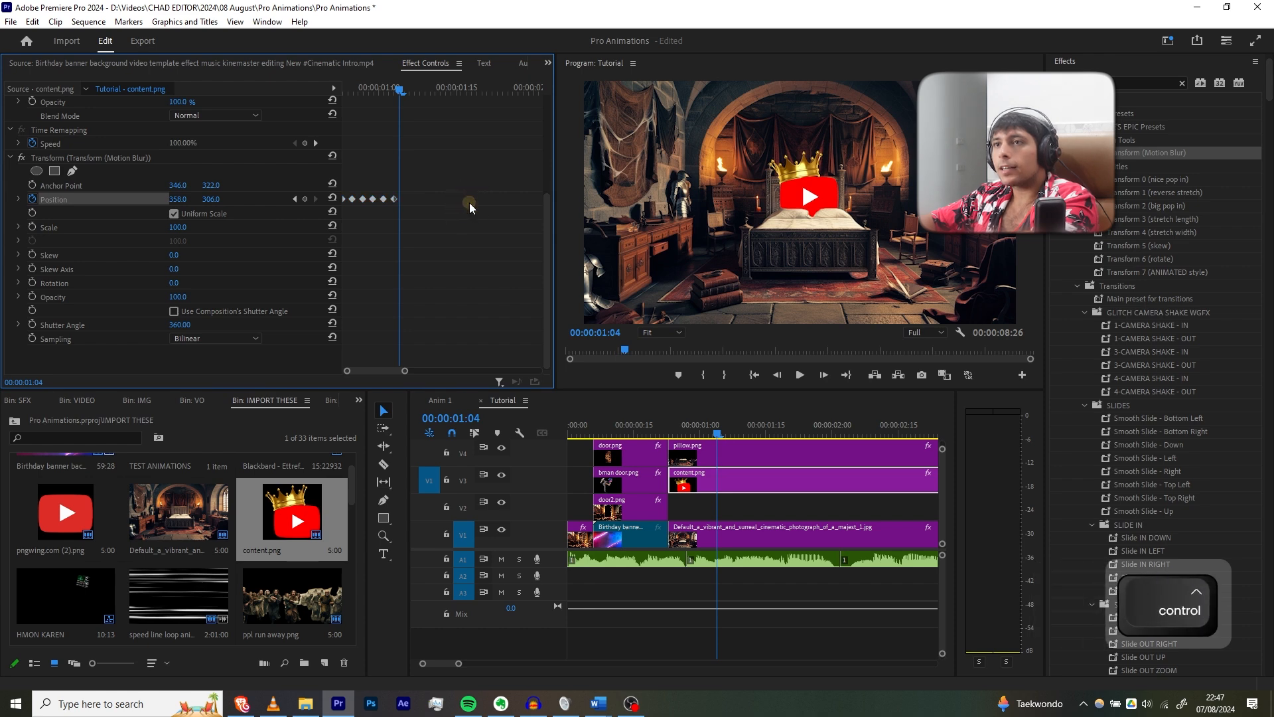
pyautogui.hotkey('ctrl', 'v')
pyautogui.moveTo(457, 91); pyautogui.dragTo(531, 90)
pyautogui.hotkey('ctrl', 'v')
pyautogui.hotkey('ctrl', 'v')
pyautogui.scroll(-5, 730, 475)
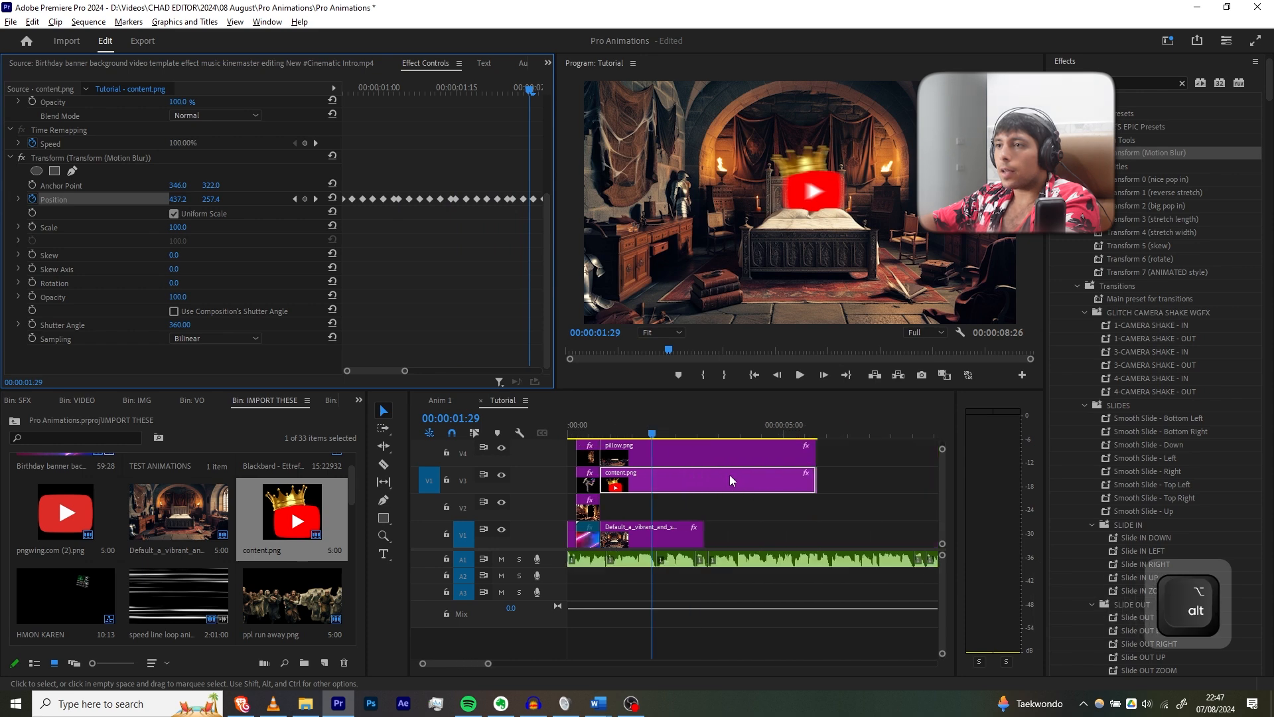
# Copy the whole run of Position keyframes, paste it repeatedly from 00:00:02:06 onward, and play back the extended shake.
pyautogui.moveTo(403, 372); pyautogui.dragTo(475, 339)
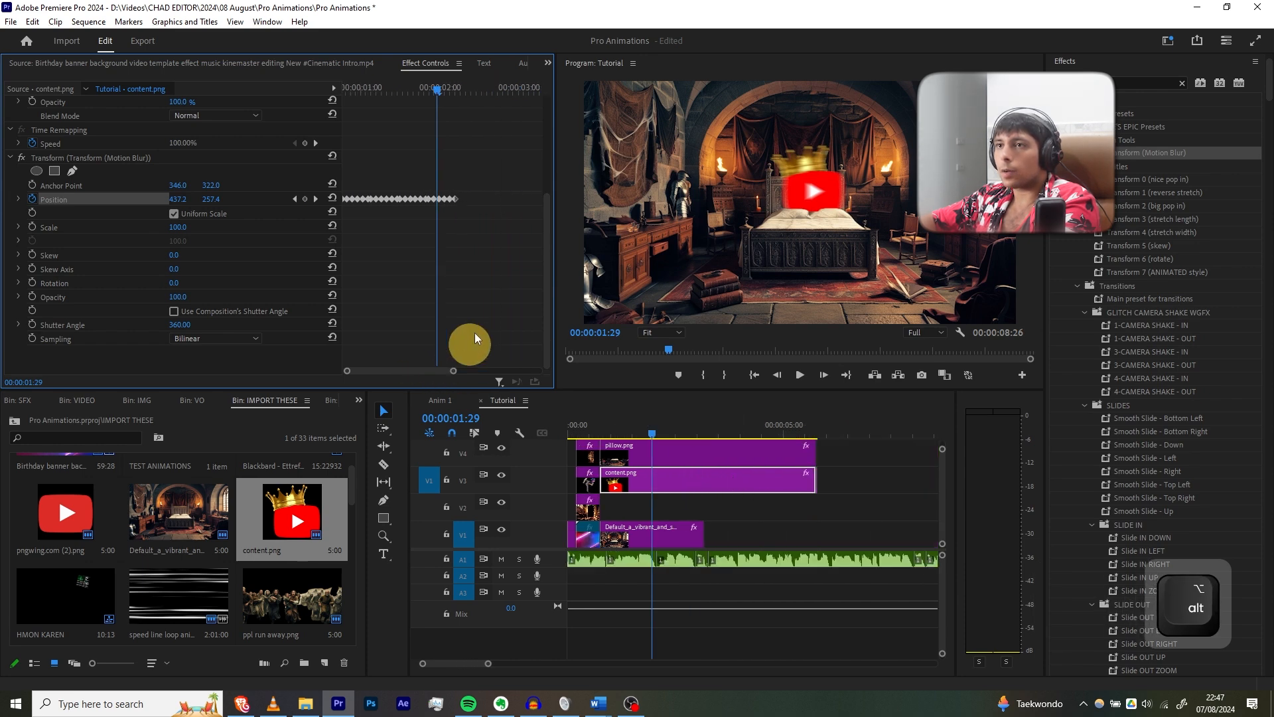
pyautogui.moveTo(456, 89); pyautogui.dragTo(459, 90)
pyautogui.hotkey('ctrl', 'v')
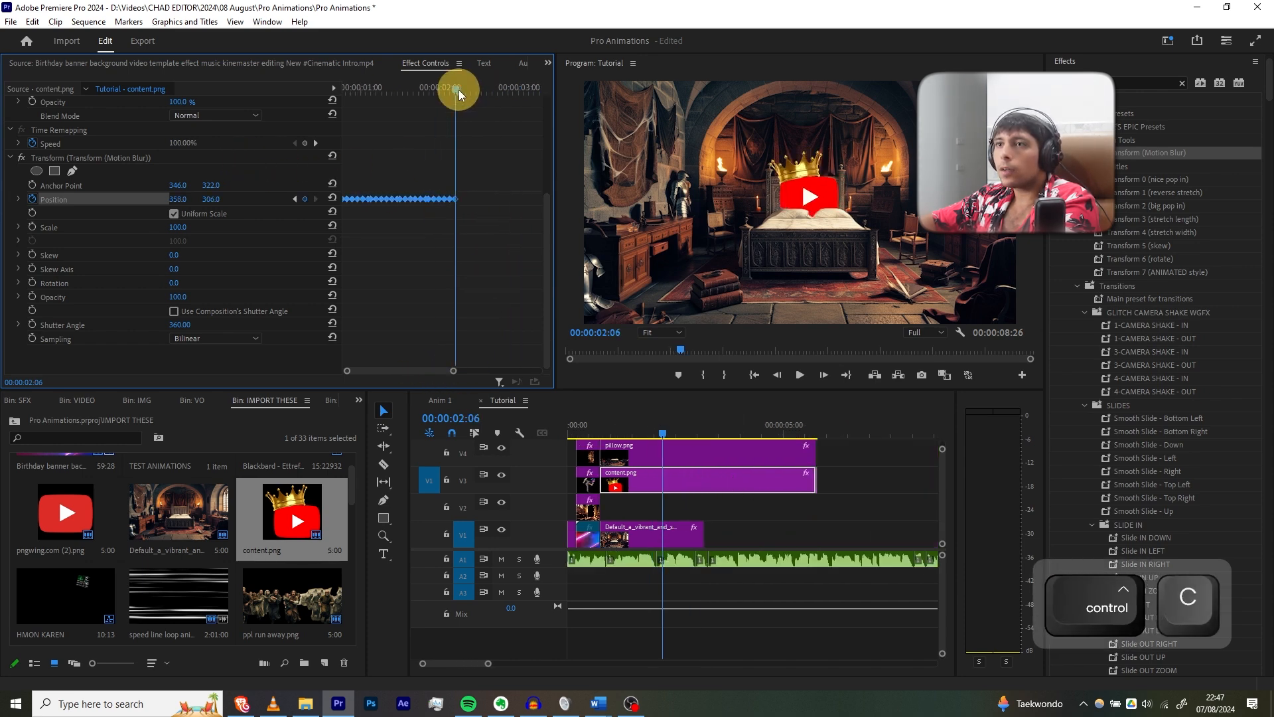
pyautogui.hotkey('ctrl', 'v')
pyautogui.moveTo(453, 371); pyautogui.dragTo(496, 372)
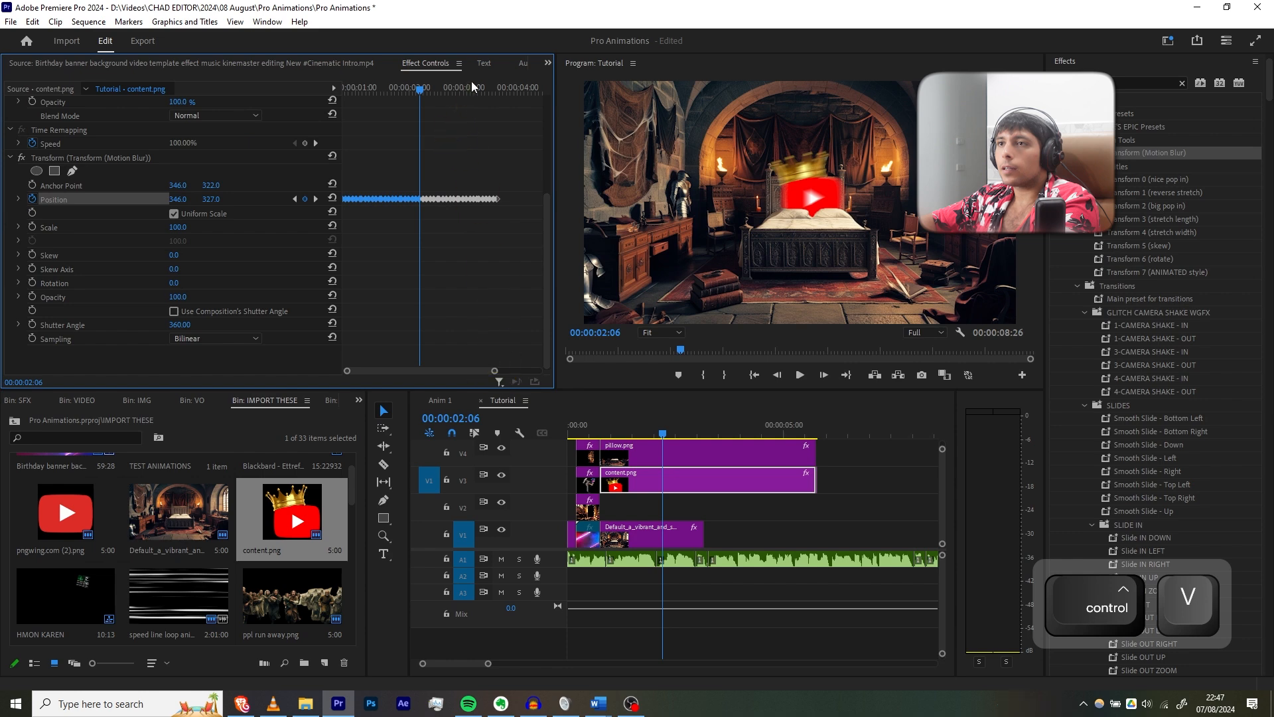
pyautogui.moveTo(499, 82); pyautogui.dragTo(284, 97)
pyautogui.hotkey('ctrl', 'v')
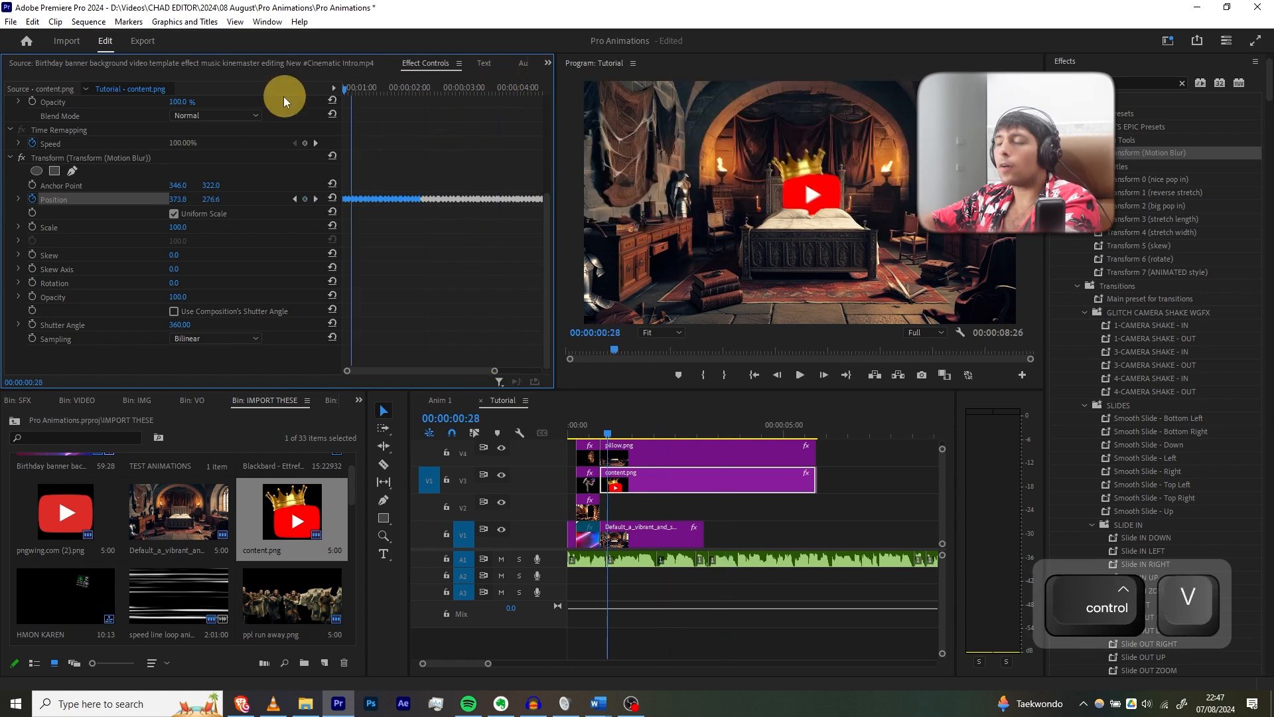
pyautogui.press('space')
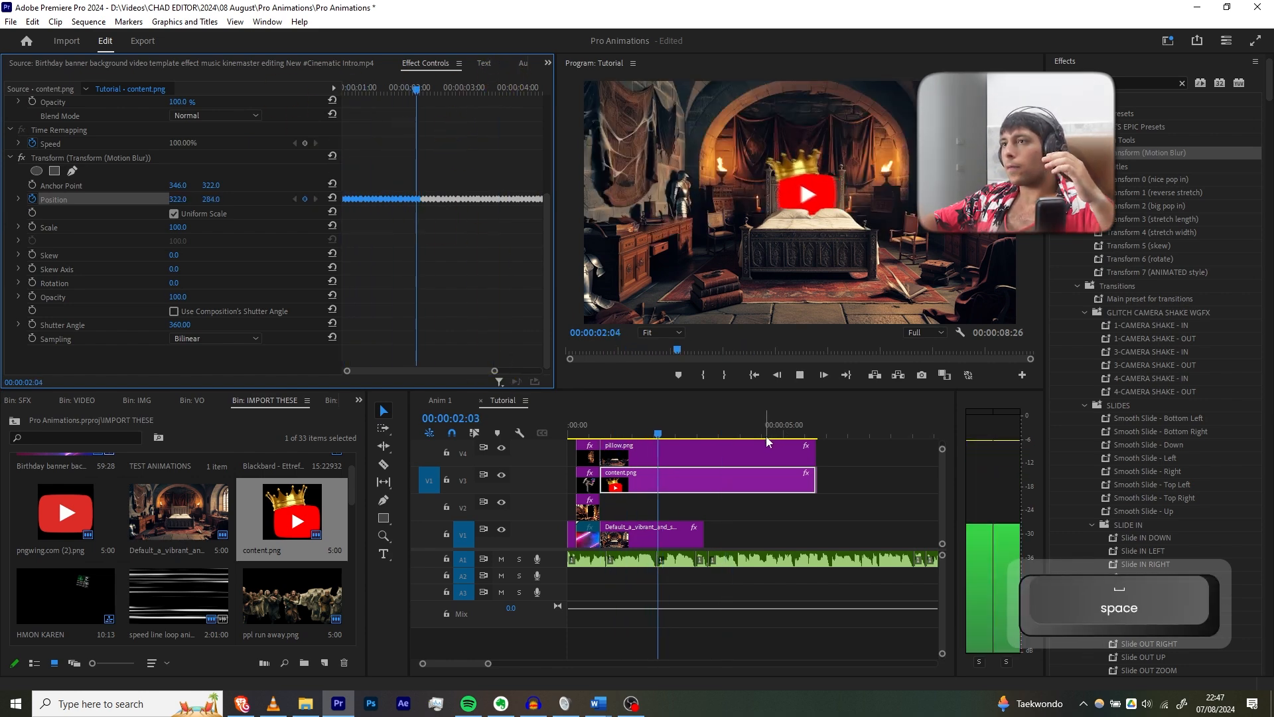
pyautogui.press('space')
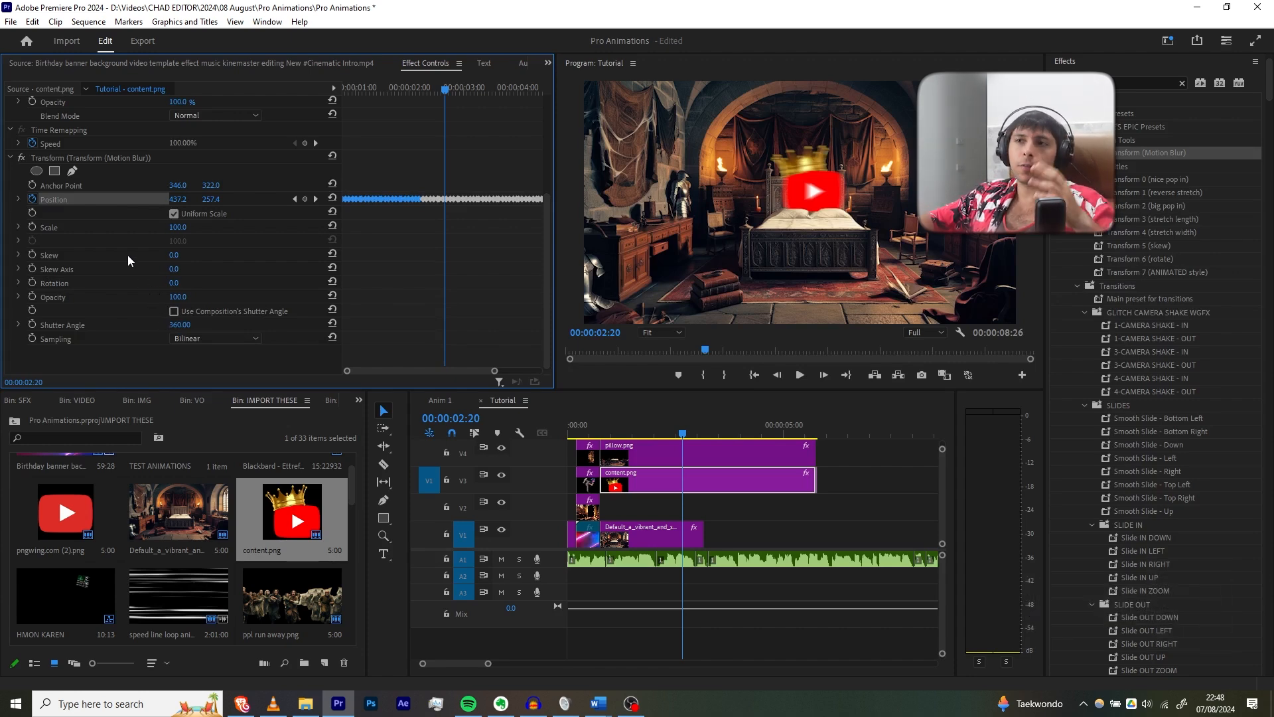
# Save content.png's Transform effect as a preset named "Earthquake SHake" with the type Anchor to In Point.
pyautogui.rightClick(104, 162)
pyautogui.click(83, 162)
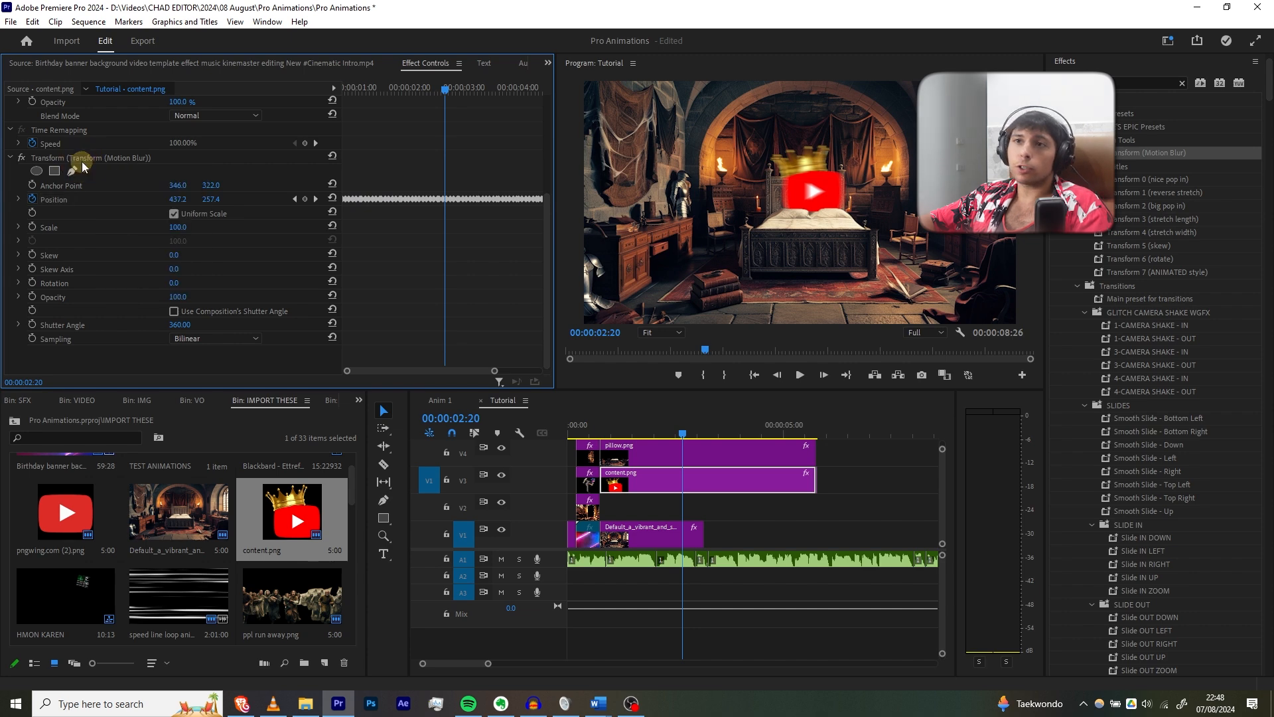
pyautogui.click(79, 157)
pyautogui.rightClick(78, 156)
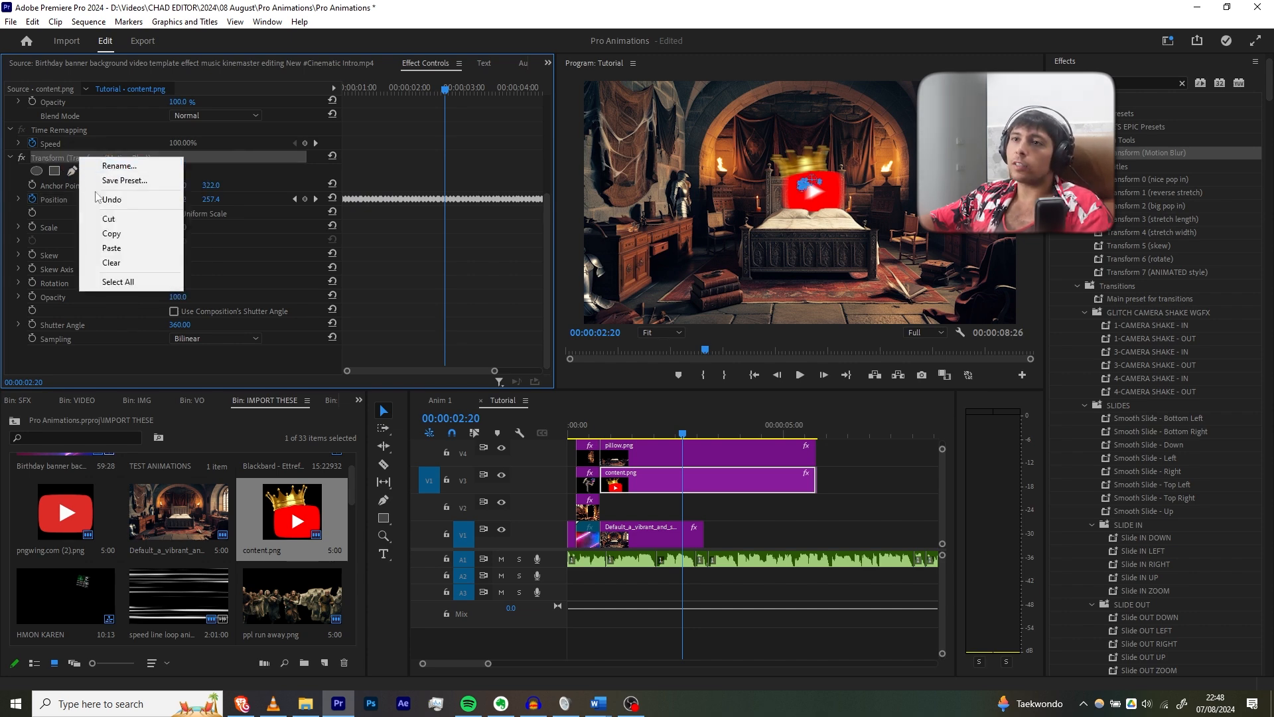
pyautogui.click(120, 182)
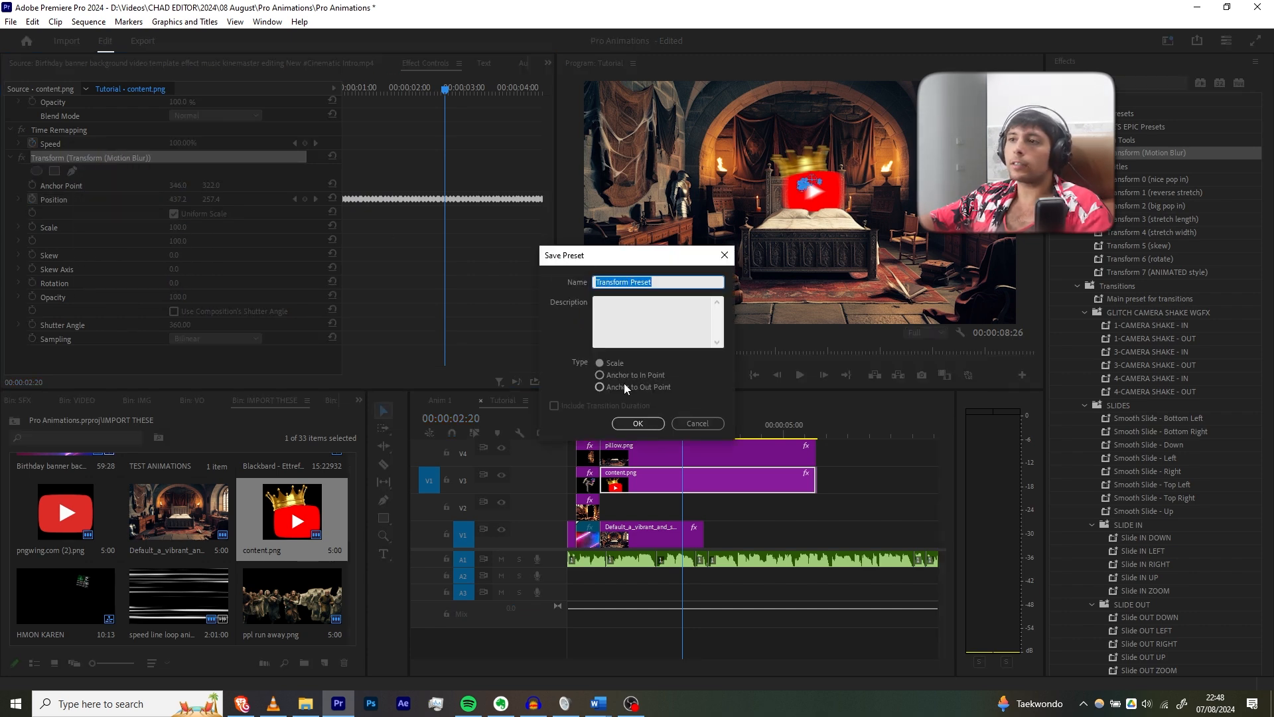
pyautogui.click(627, 377)
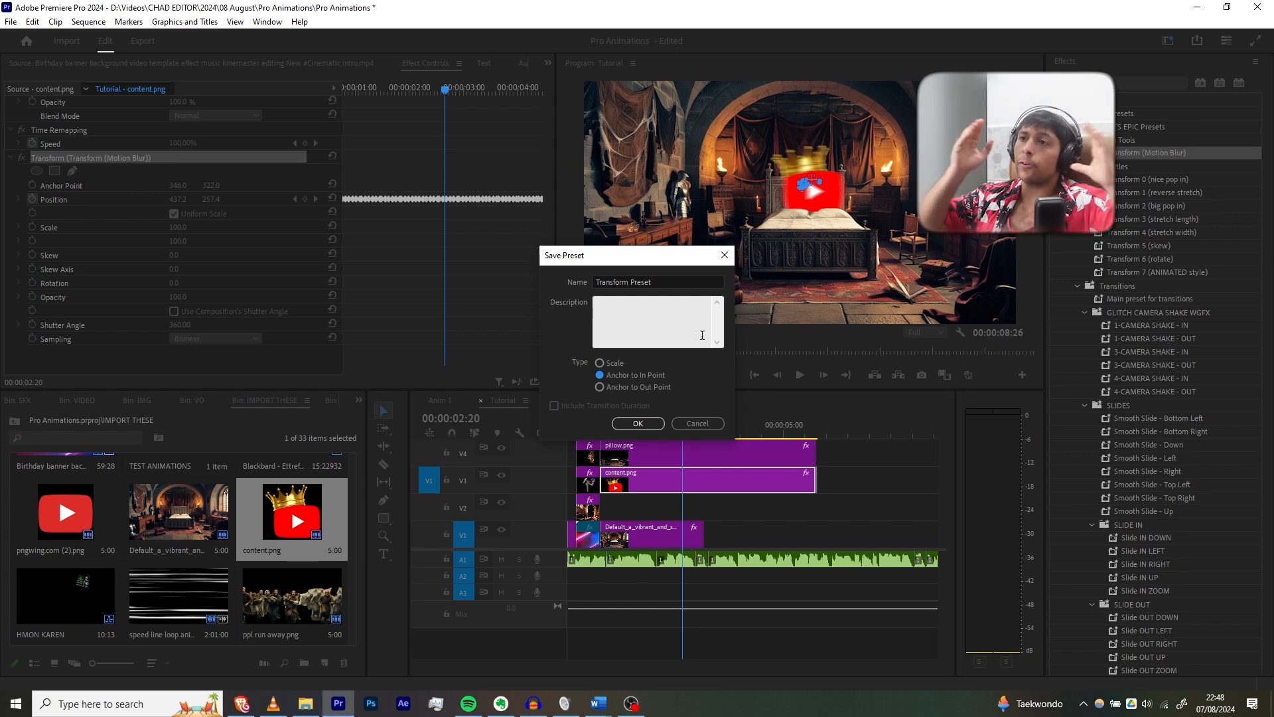
pyautogui.click(661, 284)
pyautogui.write('E')
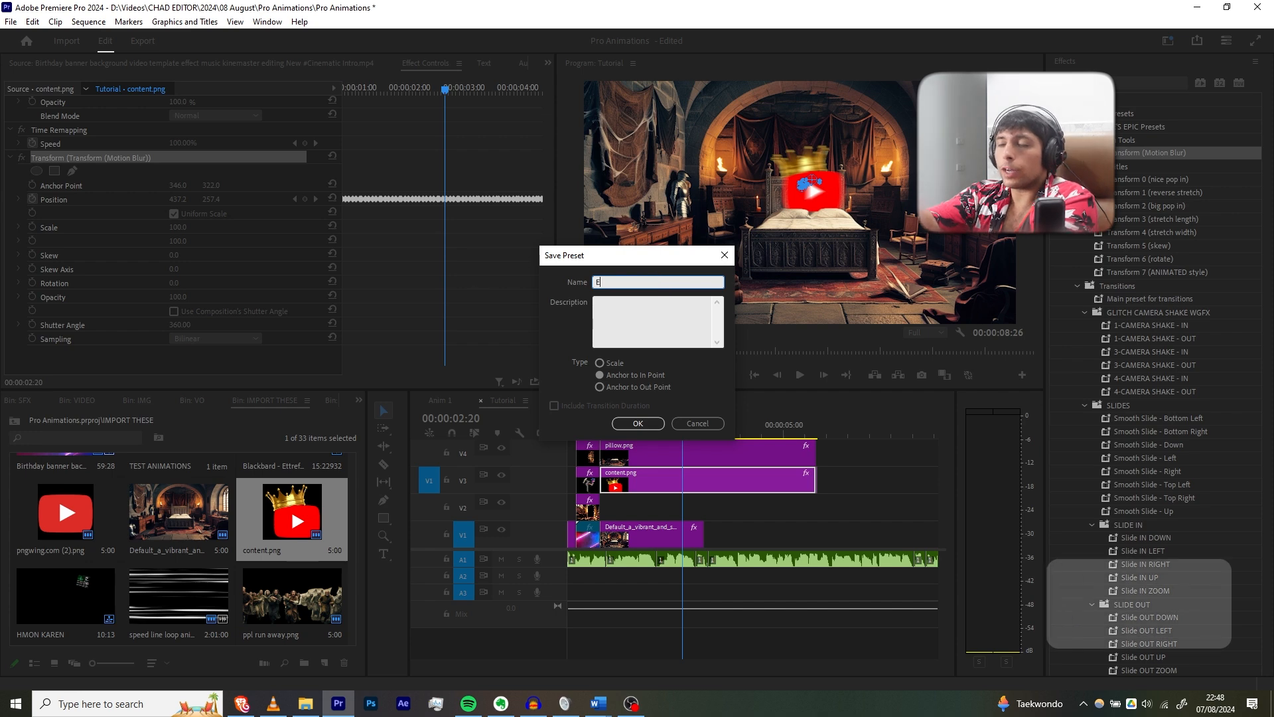
pyautogui.write('arthquake SHake')
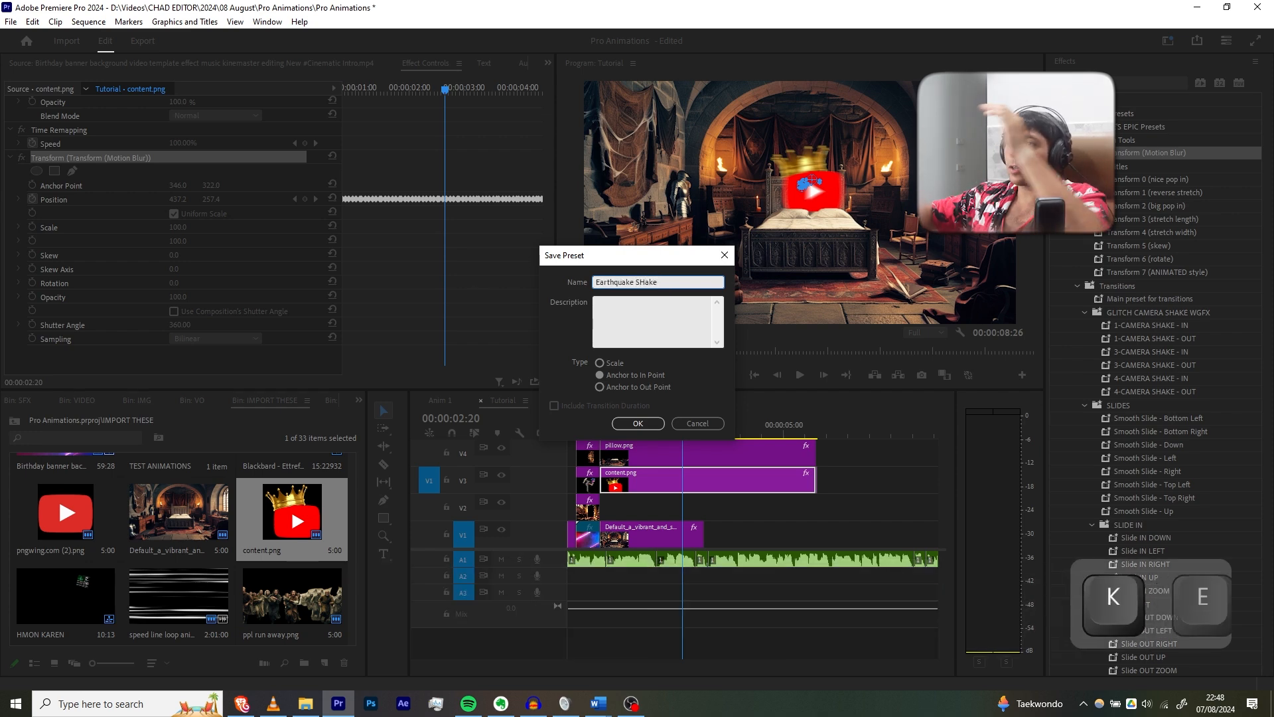
pyautogui.click(637, 424)
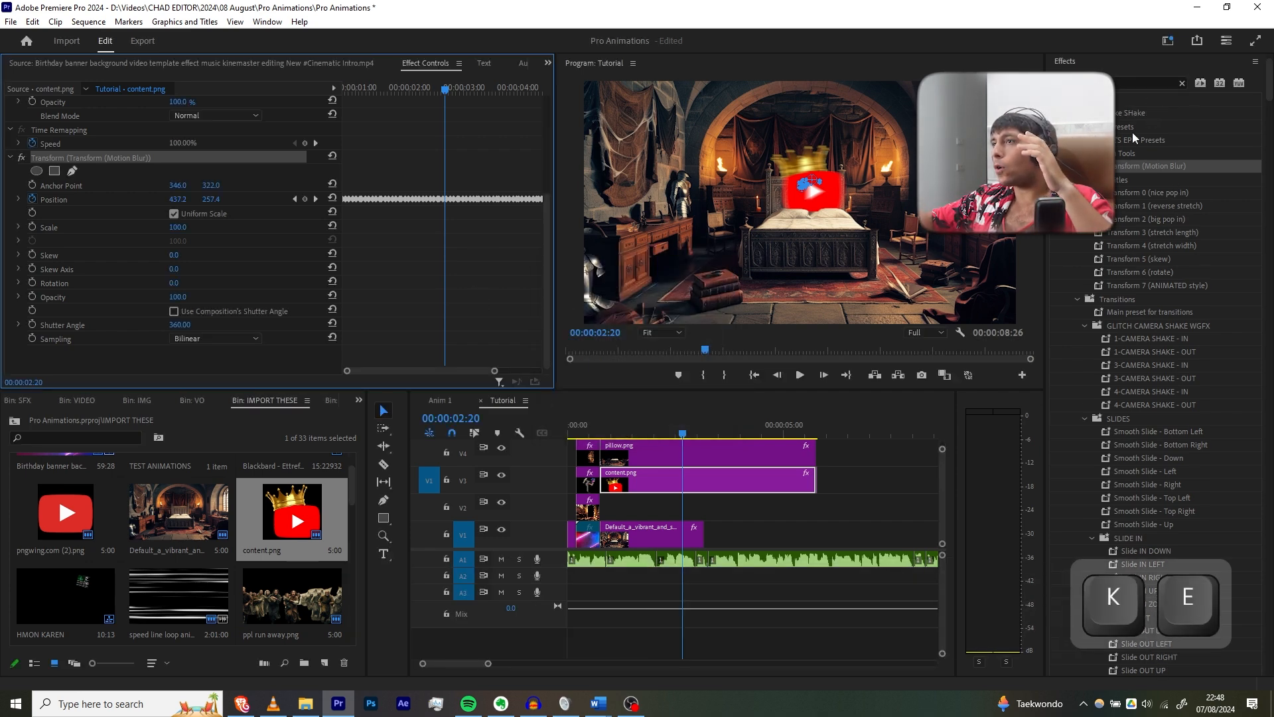
# Try the Earthquake SHake preset on pillow.png, play back the result, and undo the preset.
pyautogui.click(1120, 115)
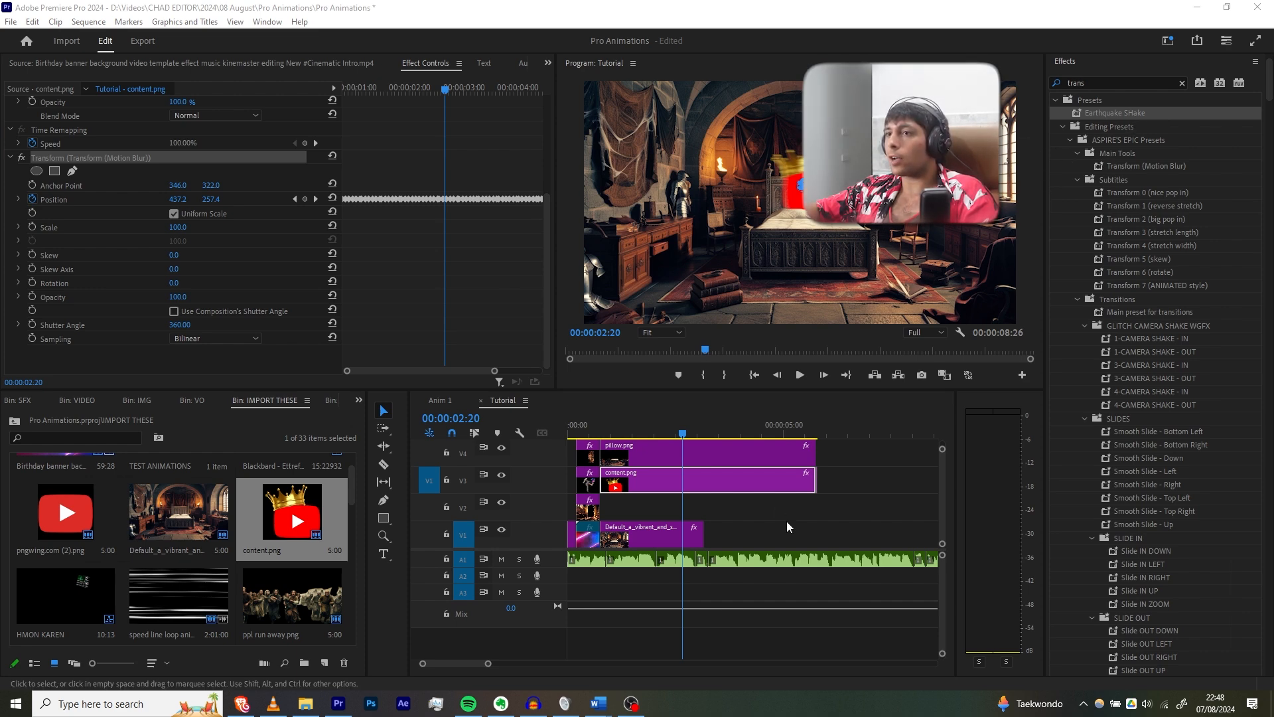
pyautogui.click(844, 466)
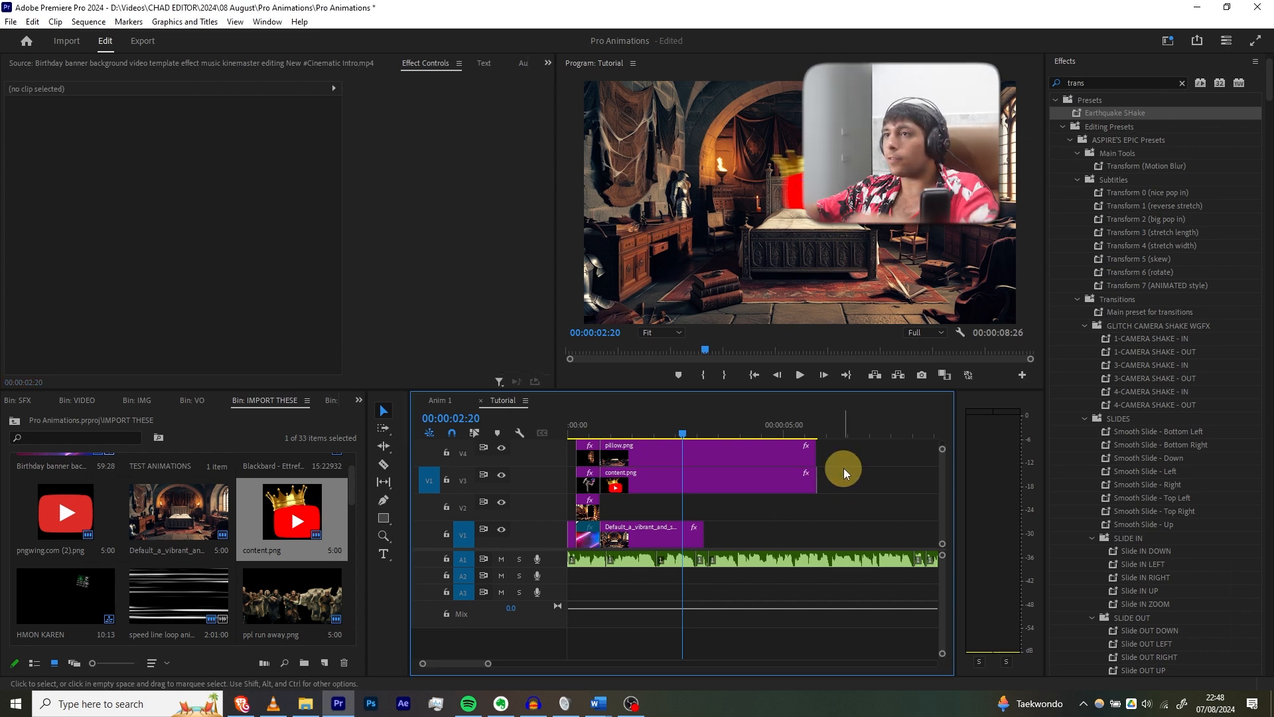
pyautogui.click(721, 441)
pyautogui.moveTo(624, 424); pyautogui.dragTo(616, 422)
pyautogui.press('space')
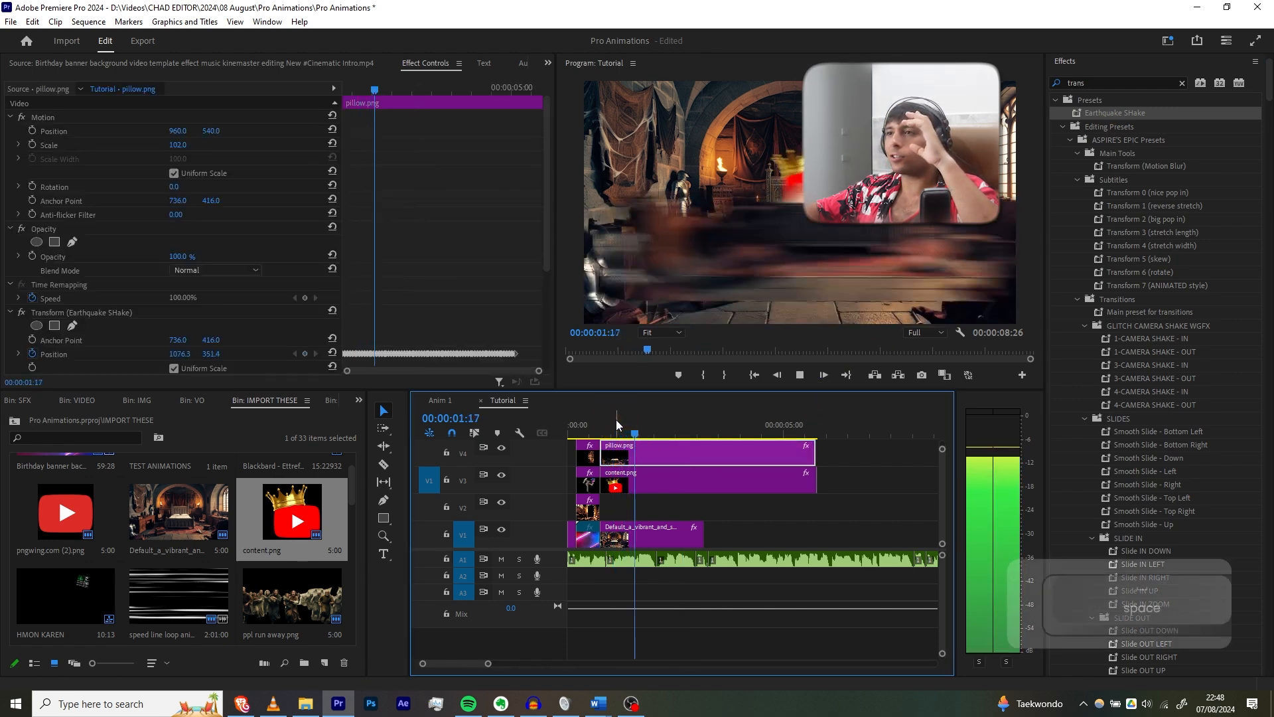
pyautogui.press('space')
pyautogui.hotkey('ctrl', 'z')
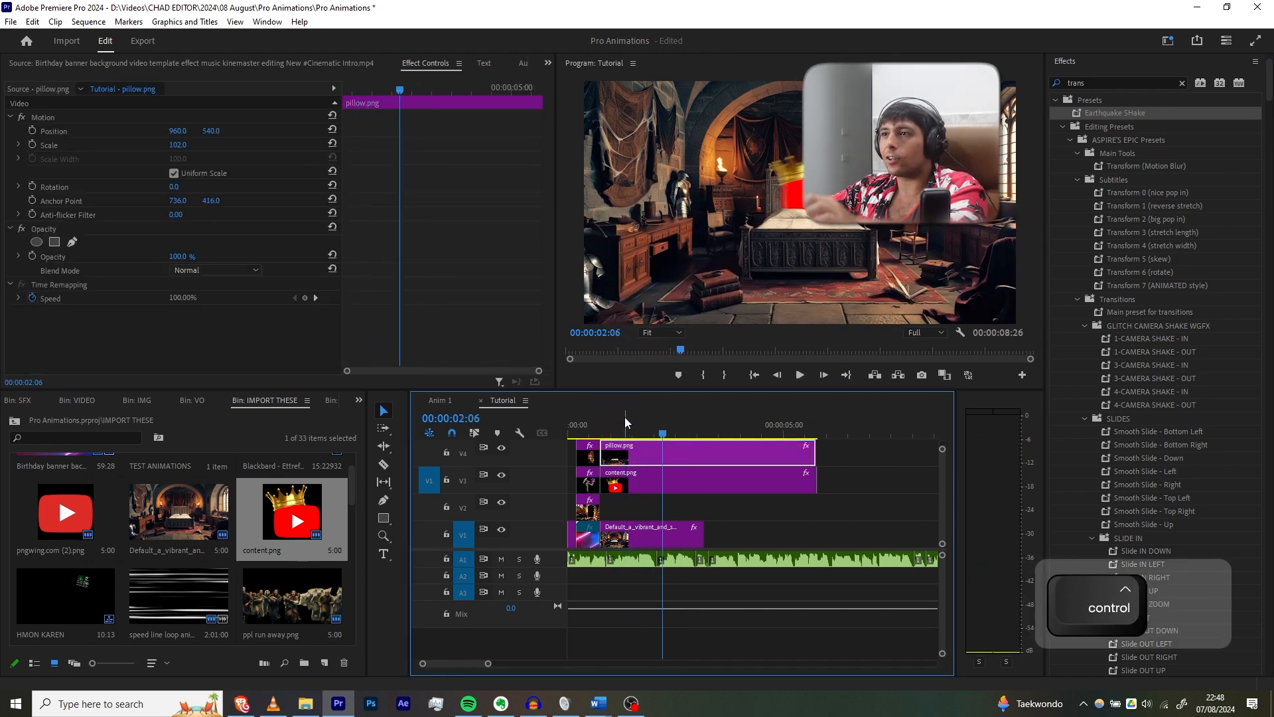
pyautogui.hotkey('ctrl', 'z')
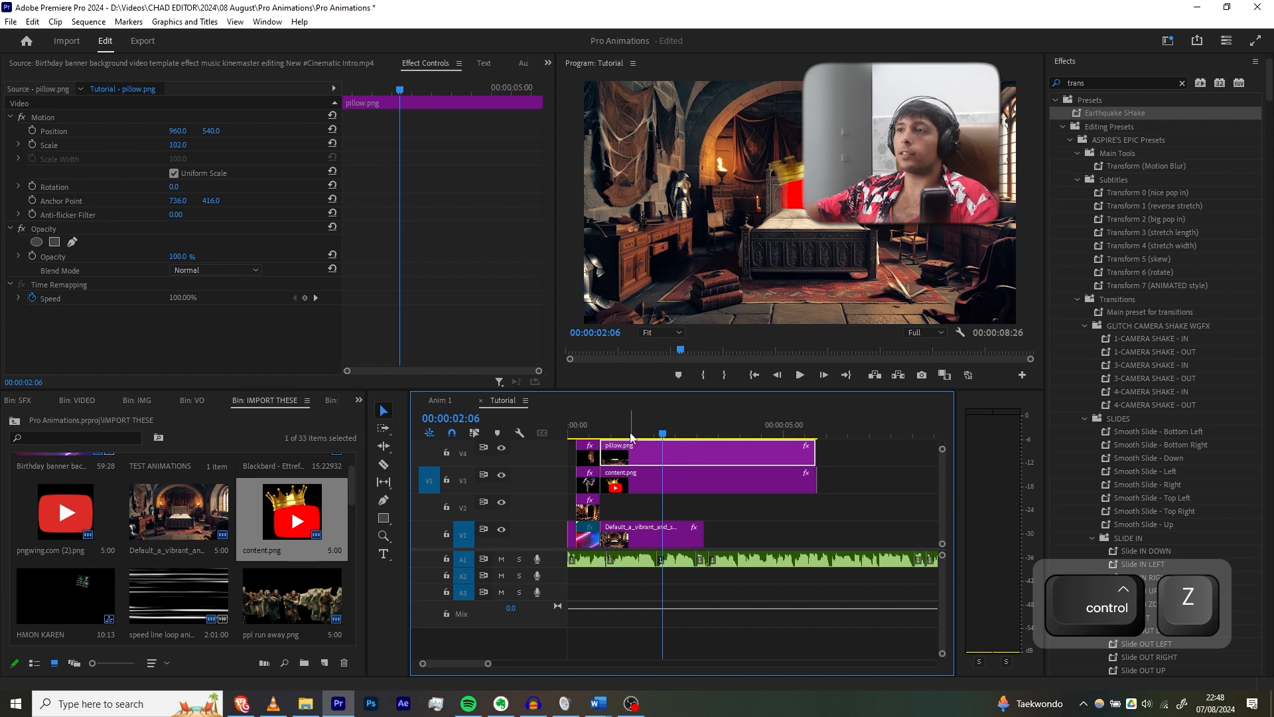
# Play the bedroom scene in the Tutorial sequence and compare it with the same moment in Anim 1.
pyautogui.moveTo(630, 436); pyautogui.dragTo(599, 424)
pyautogui.press('space')
pyautogui.press('space')
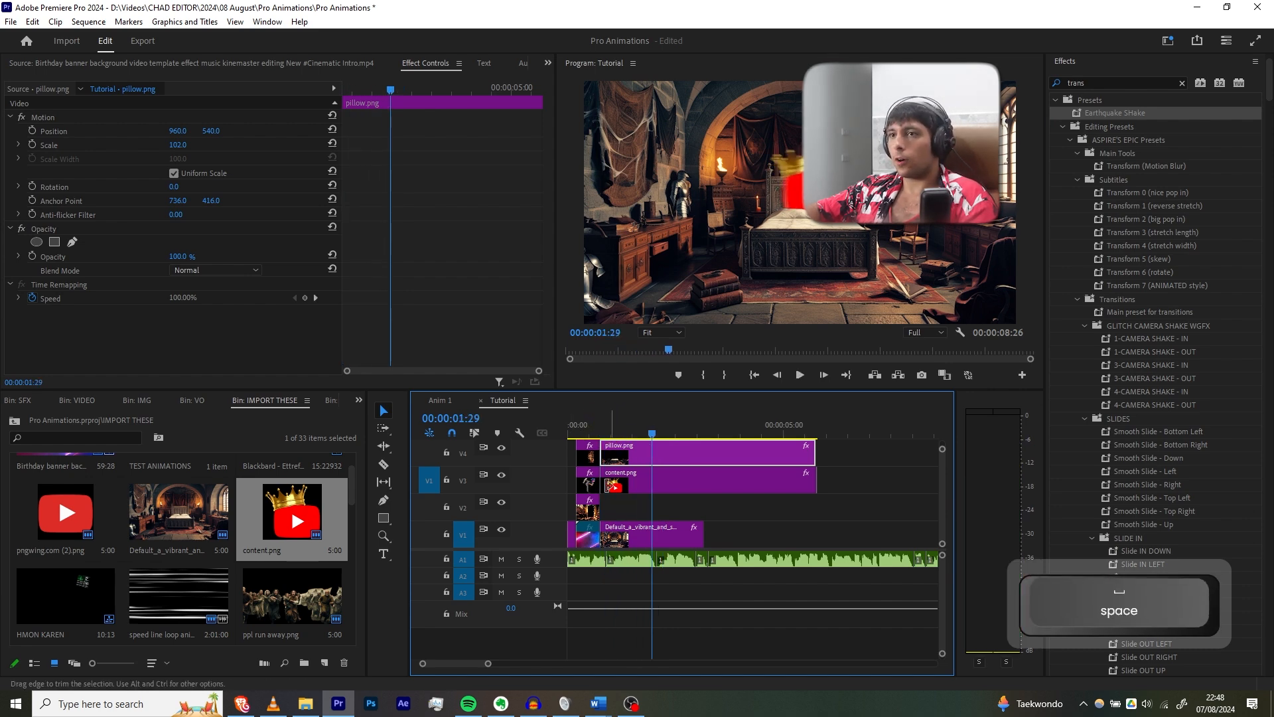
pyautogui.click(441, 400)
pyautogui.press('space')
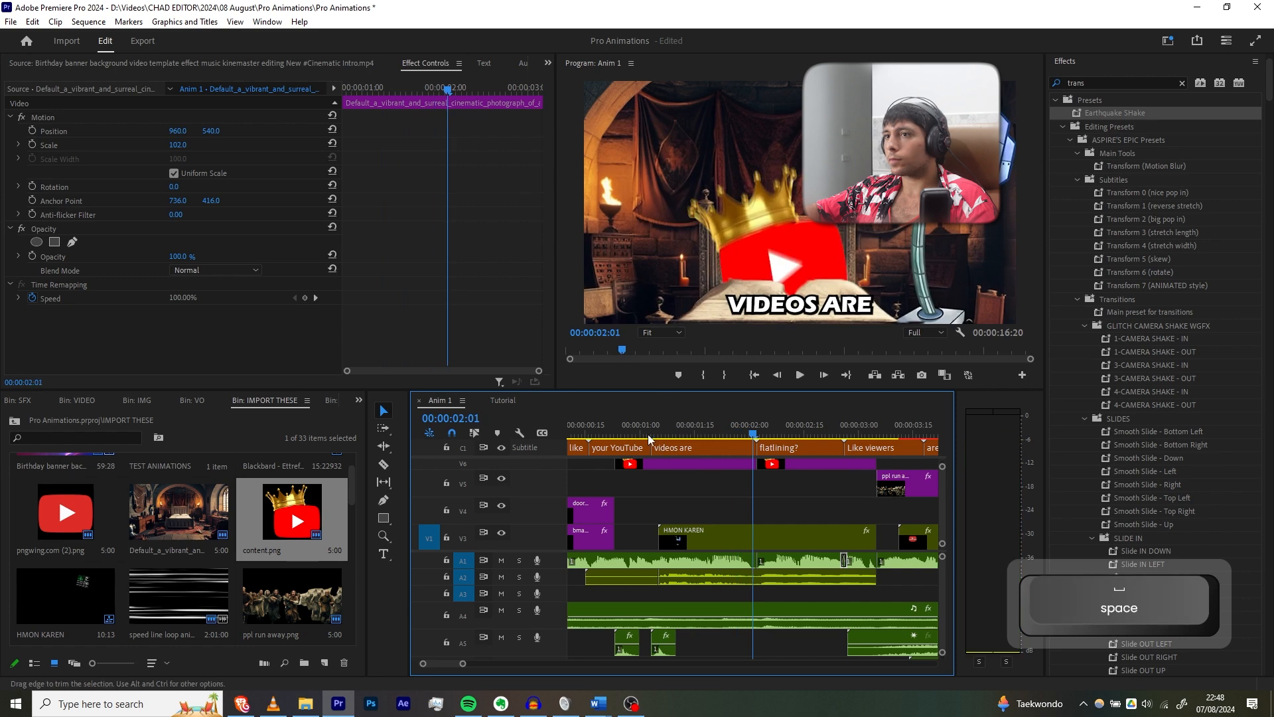
pyautogui.click(608, 417)
pyautogui.press('space')
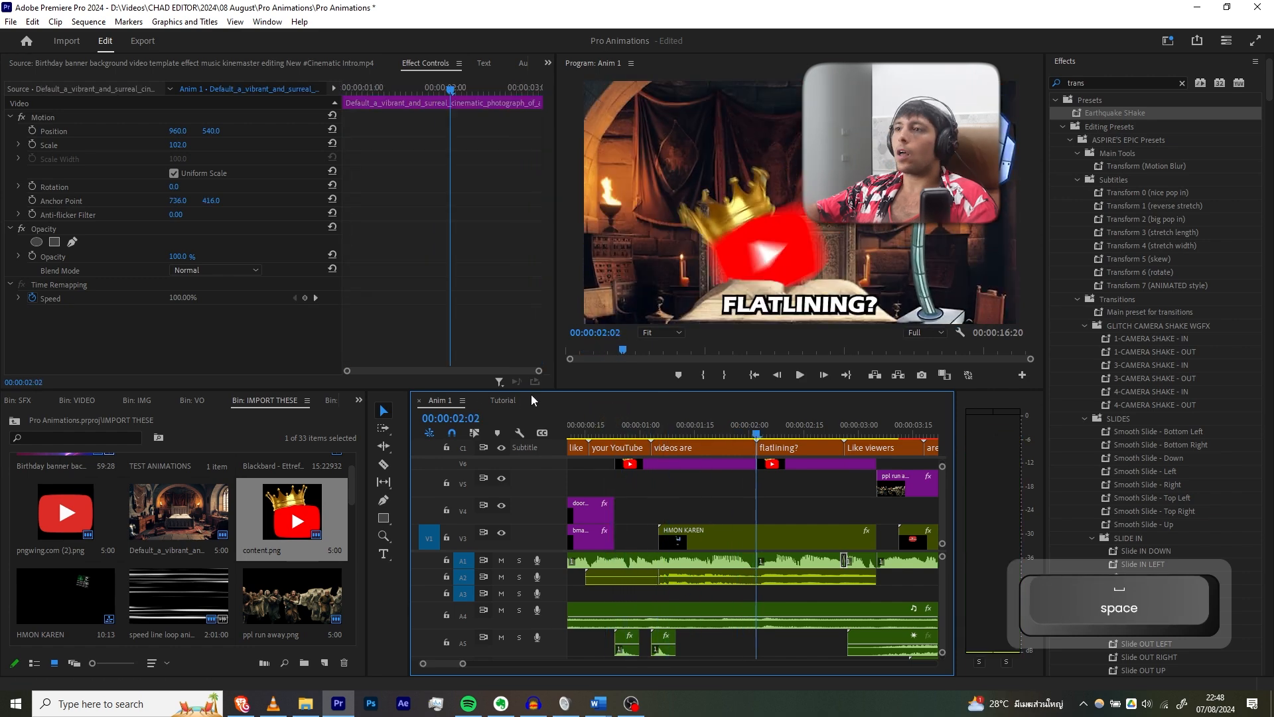
# Add karen png.png from the IMG bin to the Tutorial sequence above pillow.png, starting with the bedroom scene, and play it back.
pyautogui.click(502, 401)
pyautogui.scroll(1, 323, 539)
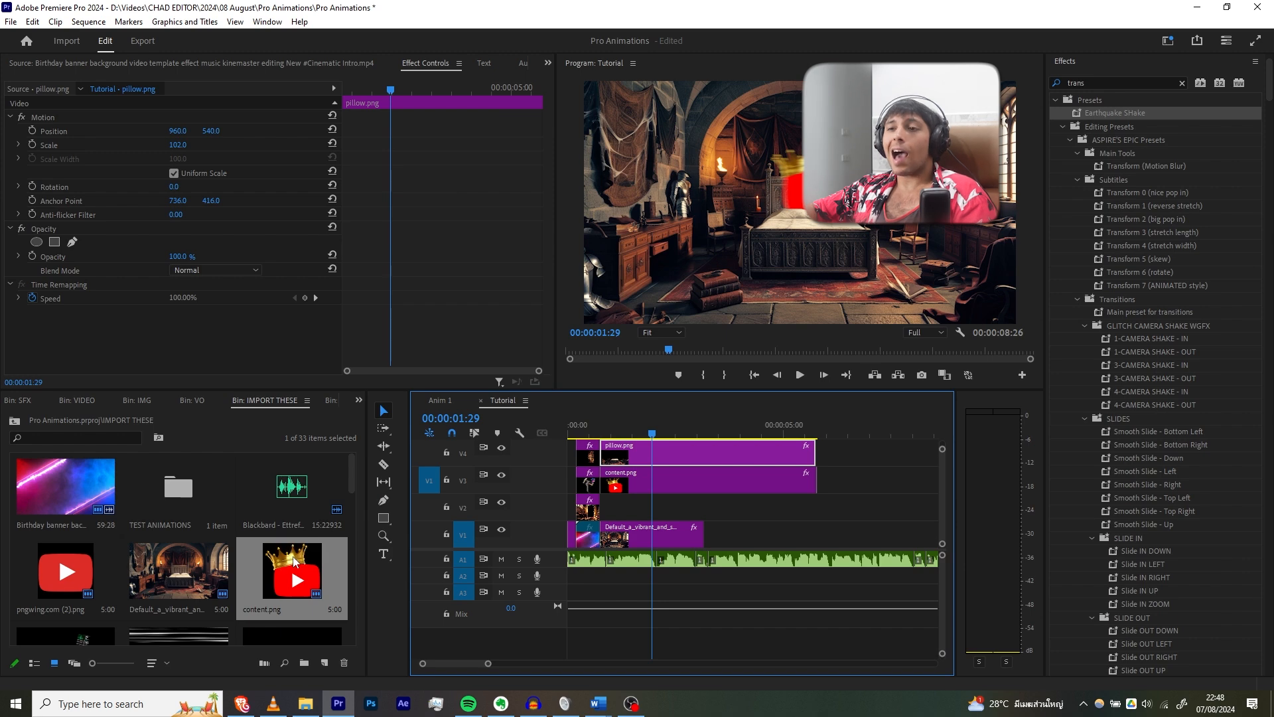
pyautogui.moveTo(345, 489); pyautogui.dragTo(165, 555)
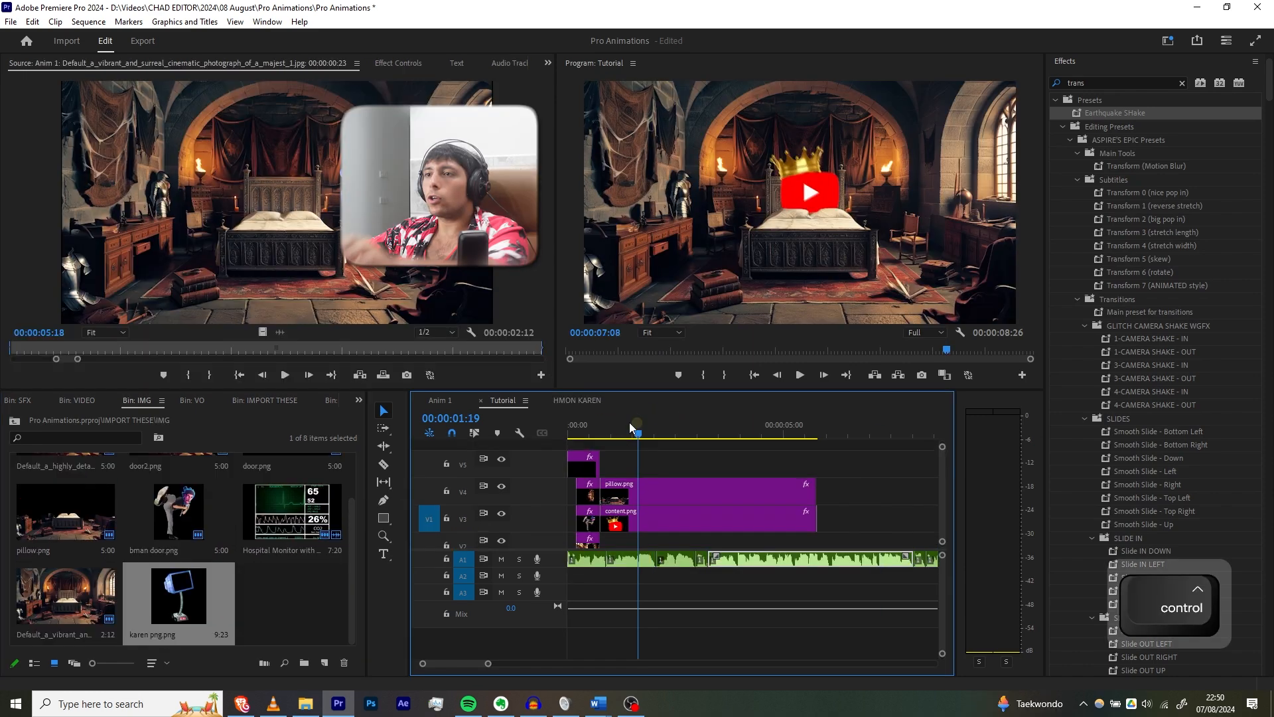
pyautogui.moveTo(629, 422); pyautogui.dragTo(597, 423)
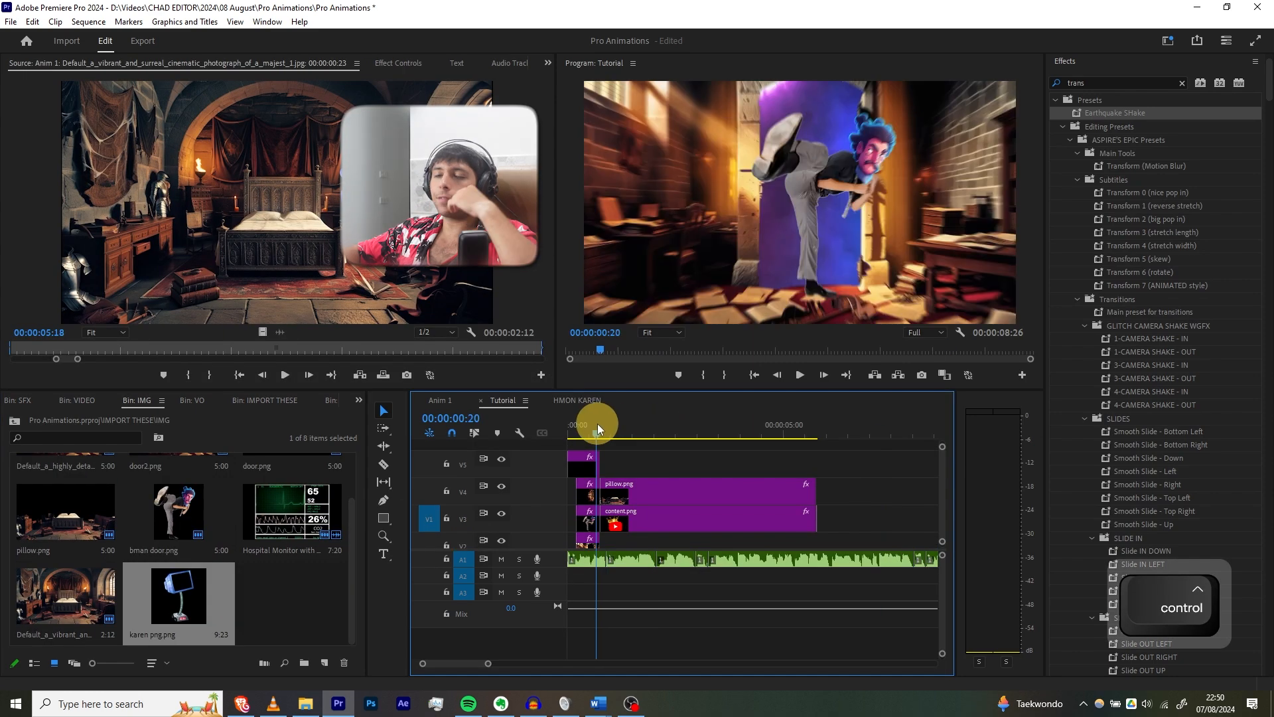
pyautogui.moveTo(175, 606); pyautogui.dragTo(609, 466)
pyautogui.press('space')
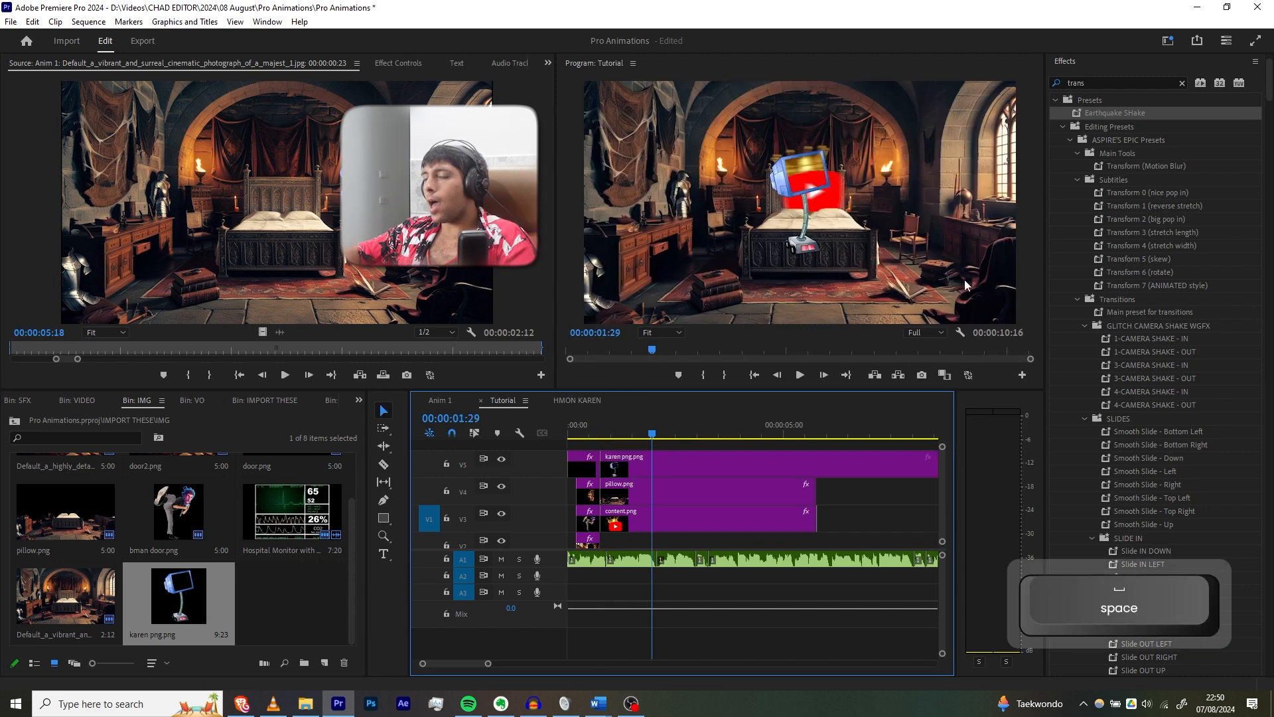
# Scale karen png.png to 166, place it at Position 1445, 483 beside the bed, and check the monitor's orientation in Anim 1.
pyautogui.click(665, 471)
pyautogui.click(398, 63)
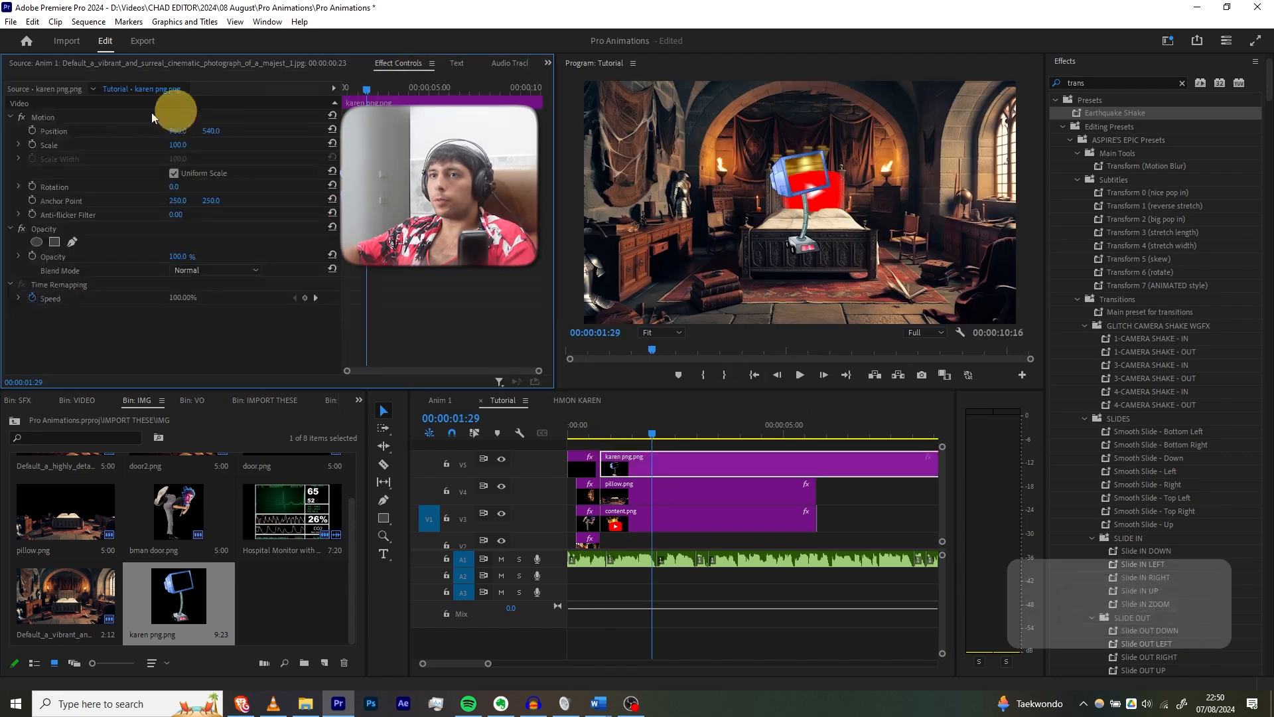
pyautogui.moveTo(177, 143)
pyautogui.mouseDown()
pyautogui.moveTo(254, 140)
pyautogui.moveTo(126, 128)
pyautogui.moveTo(199, 139)
pyautogui.mouseUp()
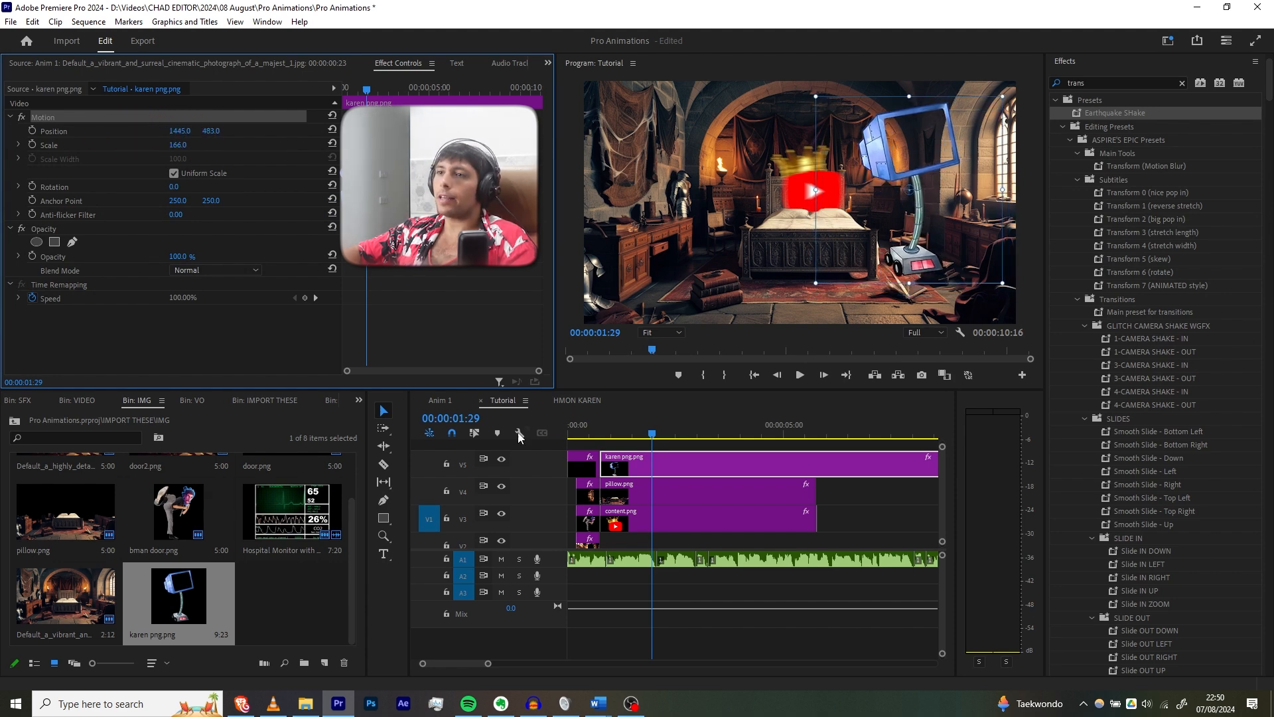
pyautogui.click(440, 400)
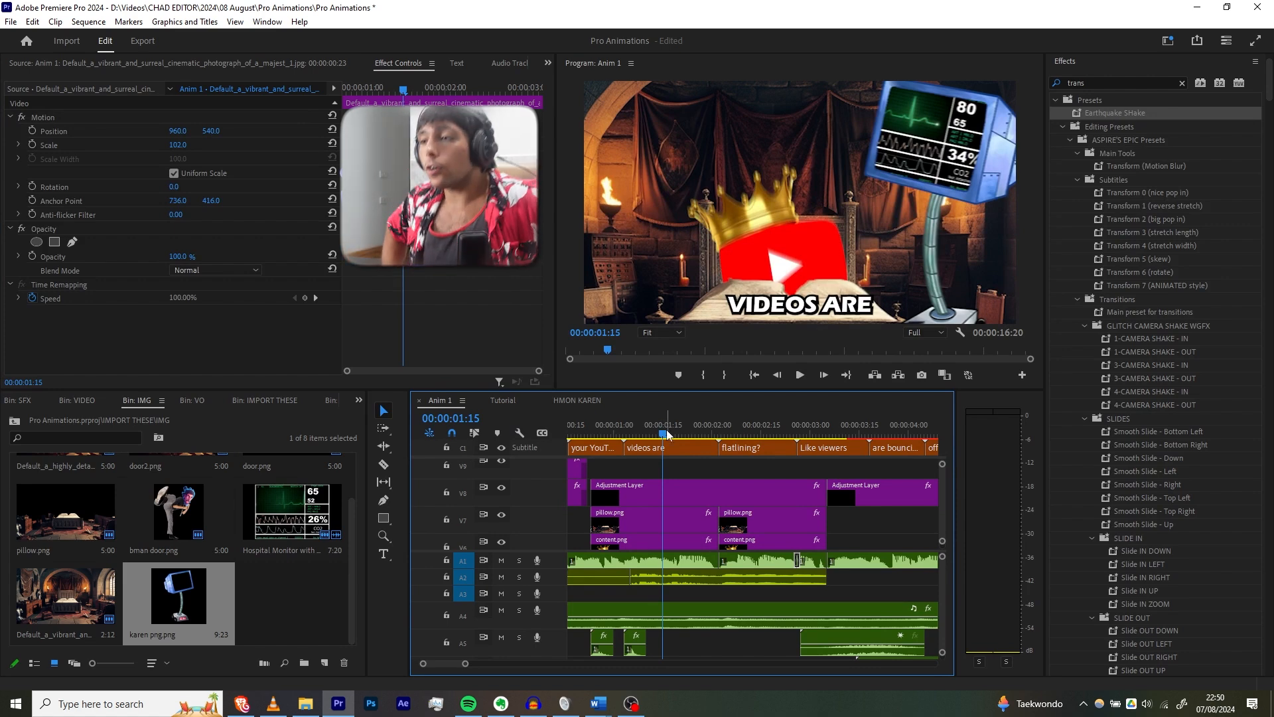
pyautogui.click(499, 400)
# Apply the Horizontal Flip preset to karen png.png and move it to Position 1459.7, 512.5 beside the bed.
pyautogui.click(1068, 83)
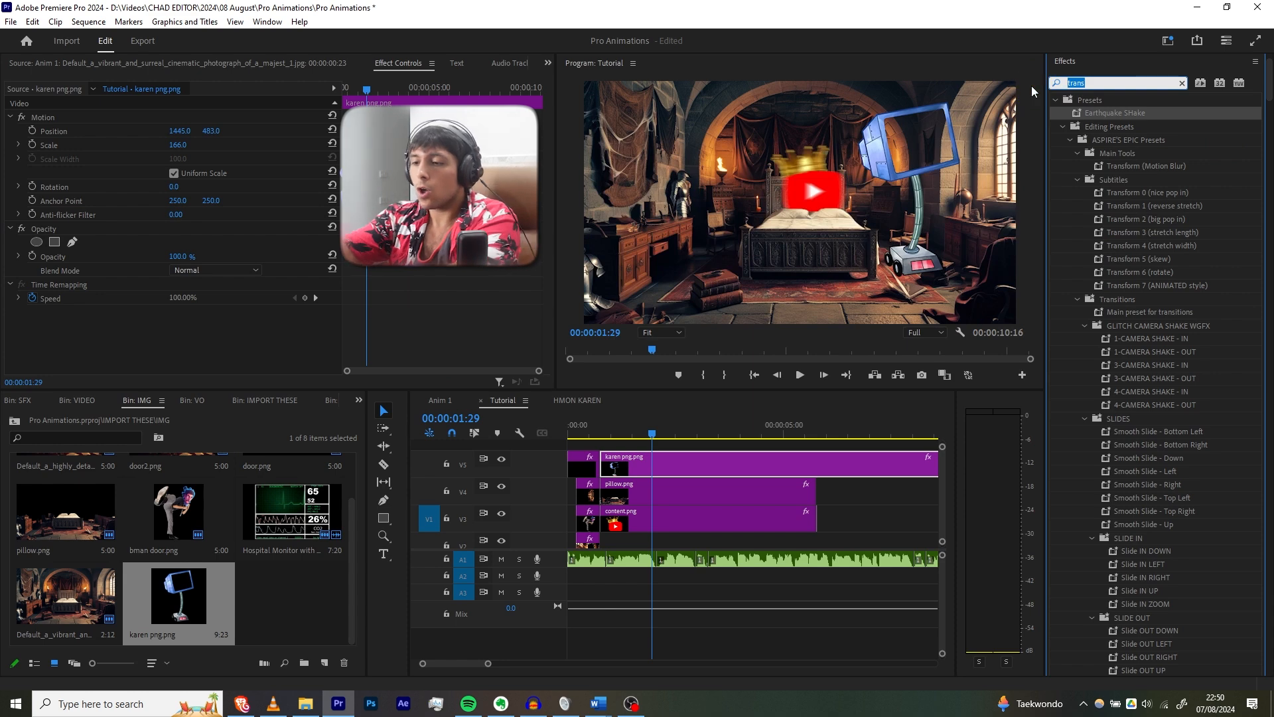
pyautogui.write('horizonat')
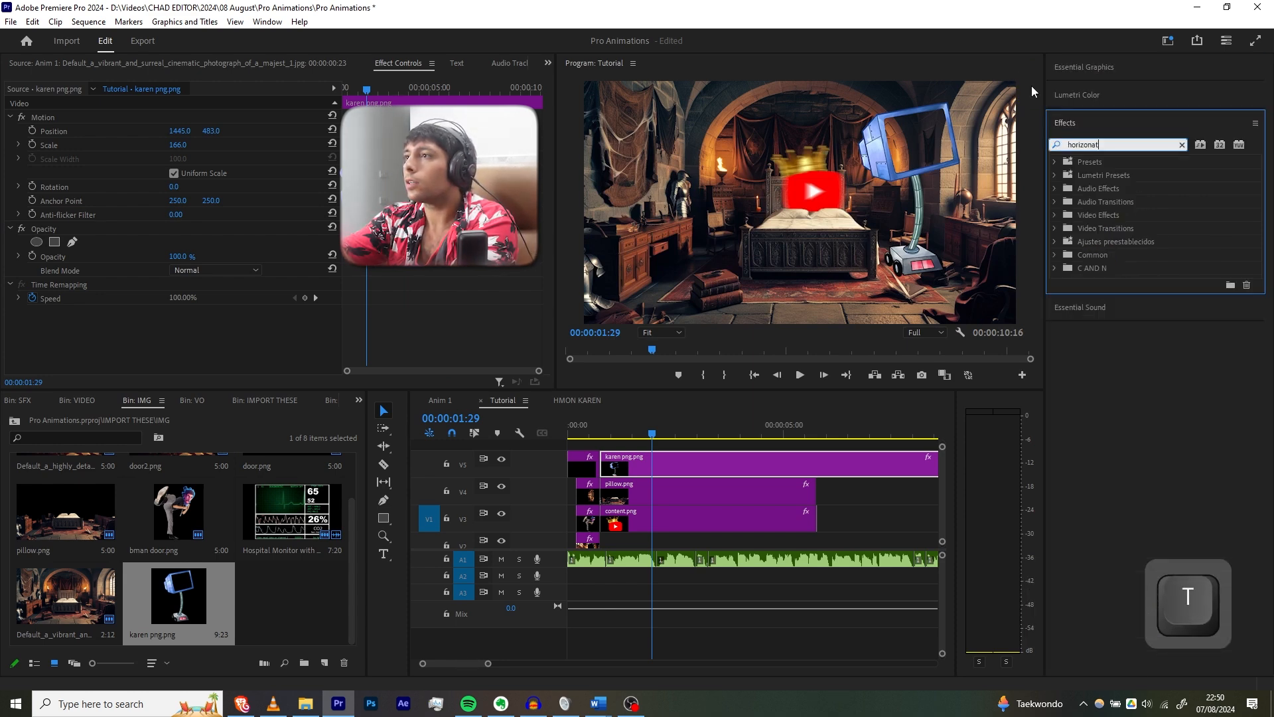
pyautogui.press('BackSpace')
pyautogui.press('BackSpace')
pyautogui.write('tal flip')
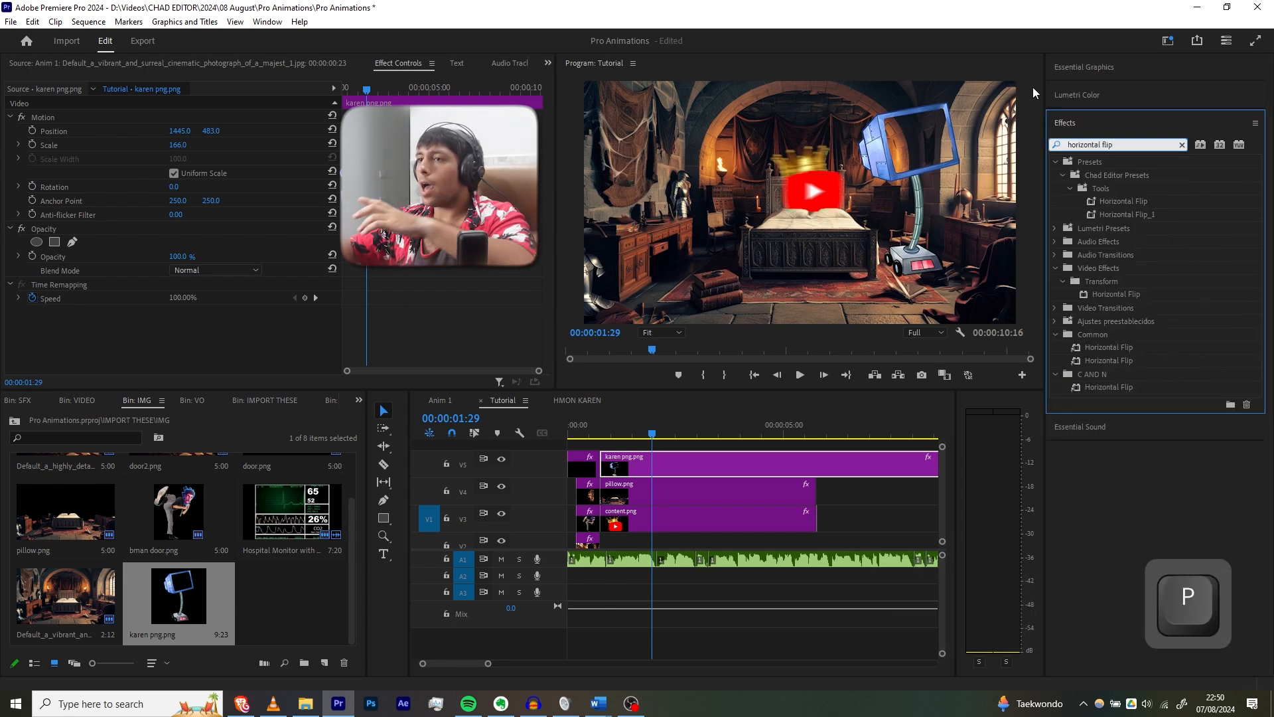
pyautogui.moveTo(1122, 201); pyautogui.dragTo(646, 468)
pyautogui.click(107, 117)
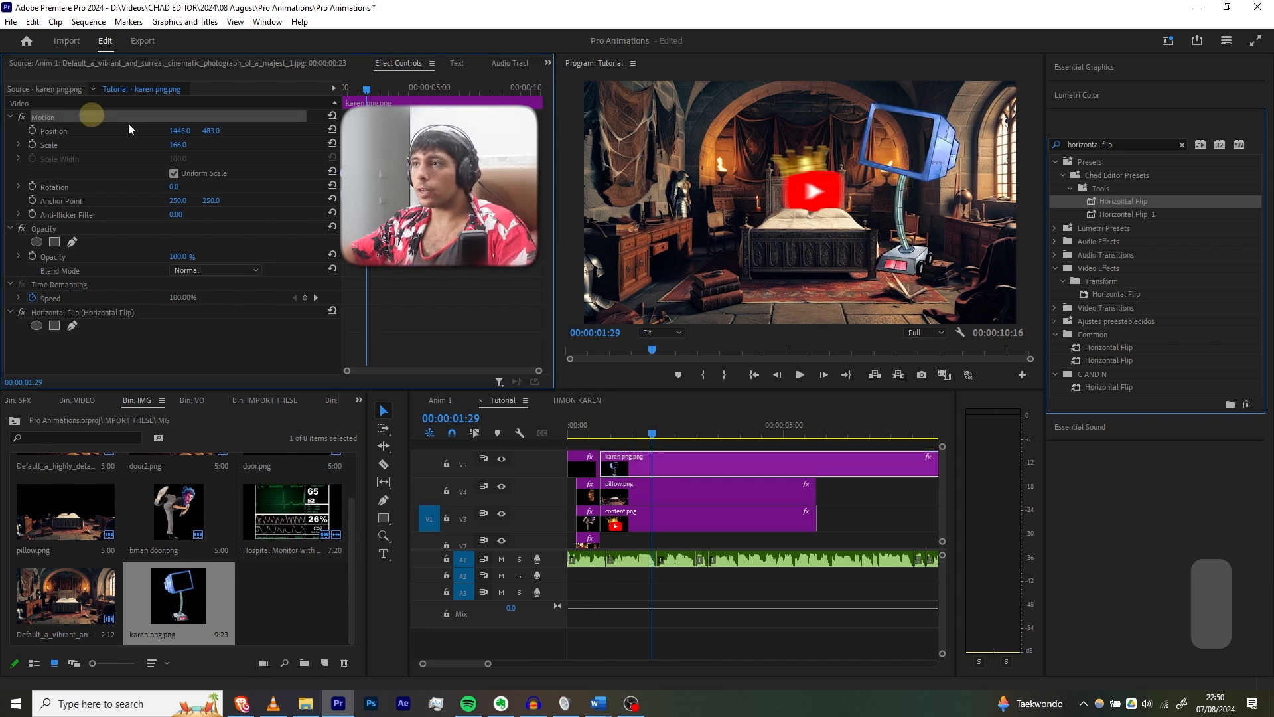
pyautogui.moveTo(882, 153); pyautogui.dragTo(886, 160)
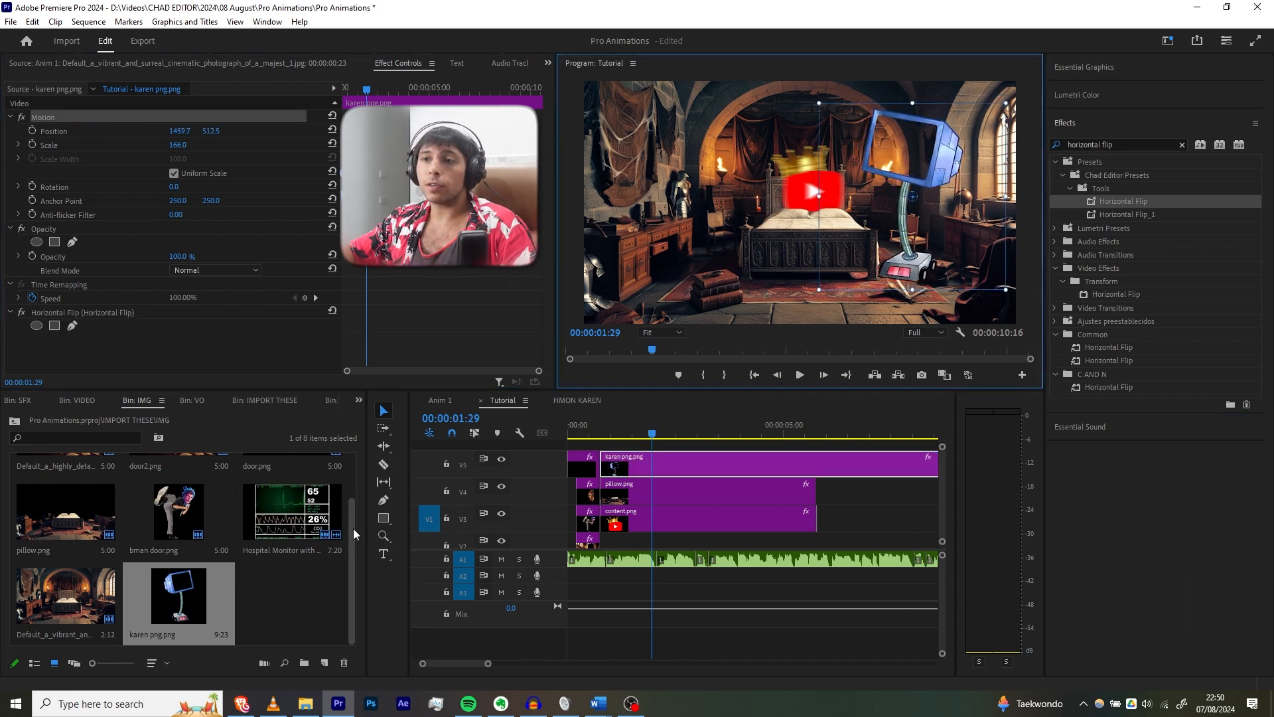
# Move karen png.png up to track V6 and open the Hospital Monitor with FlatLine video from the IMG bin for preview.
pyautogui.moveTo(680, 469); pyautogui.dragTo(682, 443)
pyautogui.keyDown('ctrl'); pyautogui.scroll(-2, 685, 494); pyautogui.keyUp('ctrl')
pyautogui.keyDown('ctrl'); pyautogui.scroll(1, 685, 495); pyautogui.keyUp('ctrl')
pyautogui.doubleClick(281, 512)
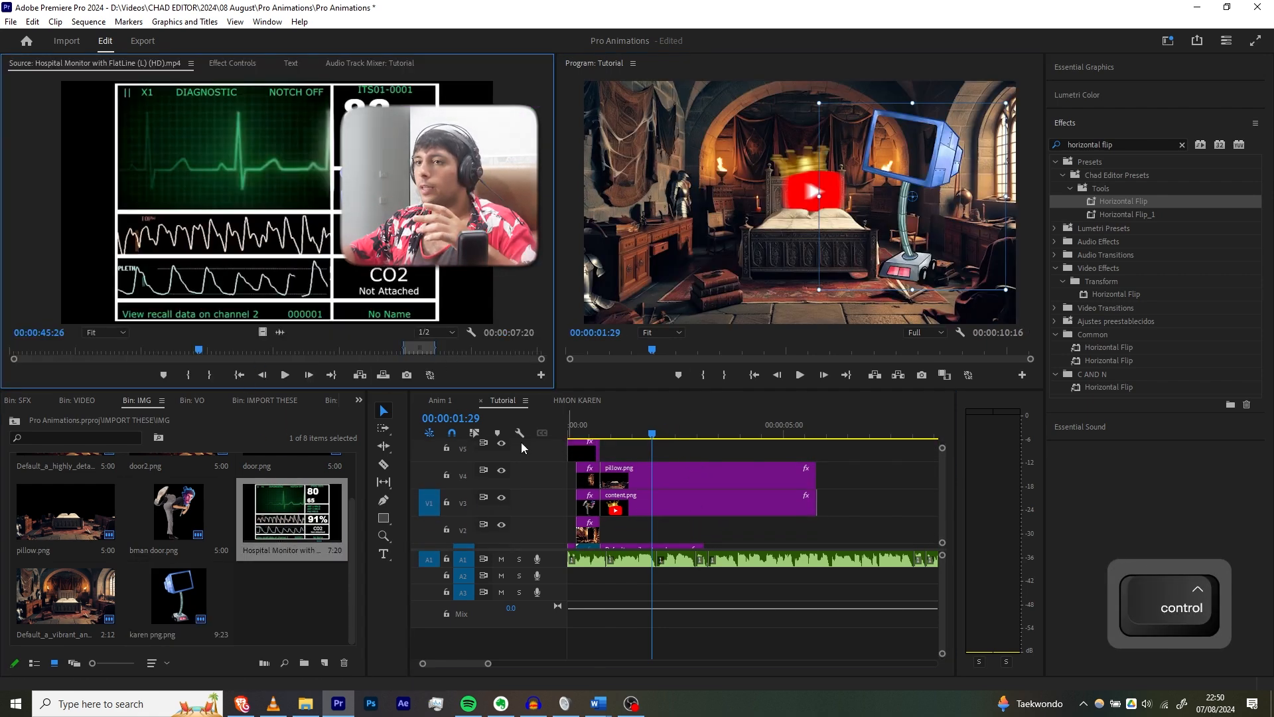
# Play the heart-monitor scene in Anim 1 for reference and return to the Tutorial sequence.
pyautogui.click(440, 402)
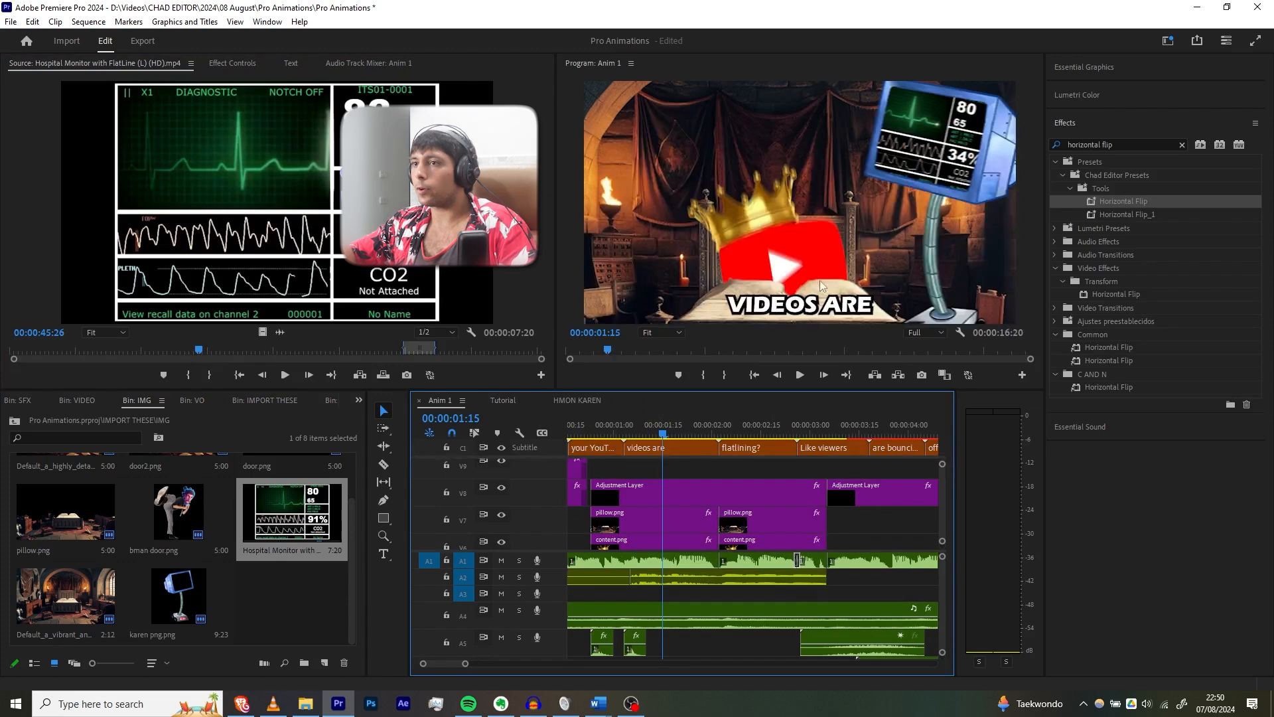
pyautogui.click(609, 433)
pyautogui.press('space')
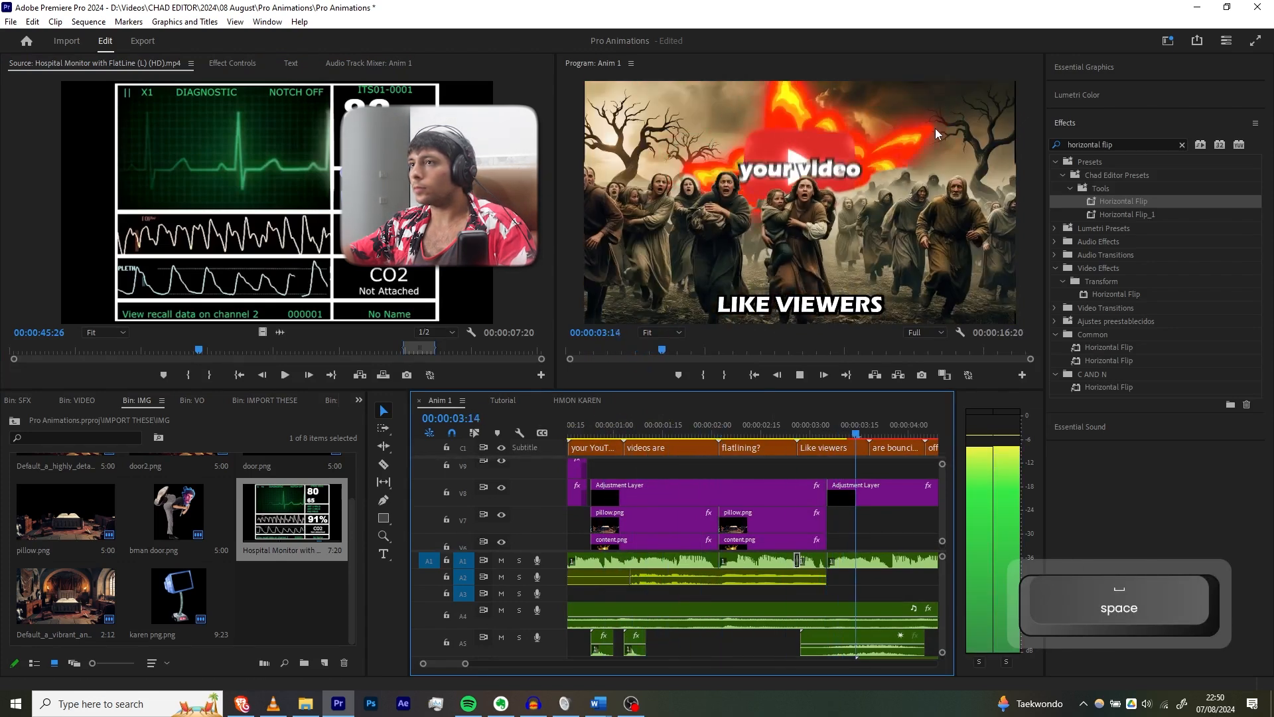
pyautogui.press('space')
pyautogui.click(503, 400)
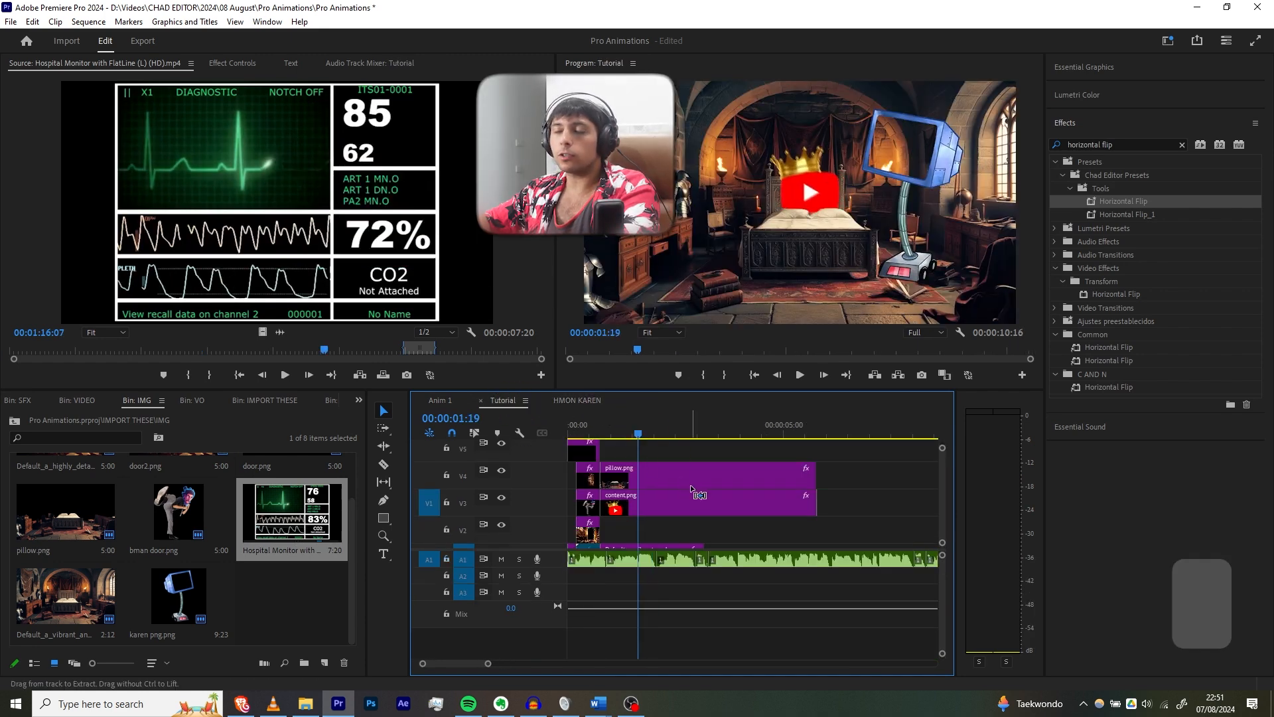
# Mark the Hospital Monitor video's out point at 00:01:41:04 and place its video only on V5 beneath karen png.png, starting at the bedroom scene.
pyautogui.scroll(2, 695, 490)
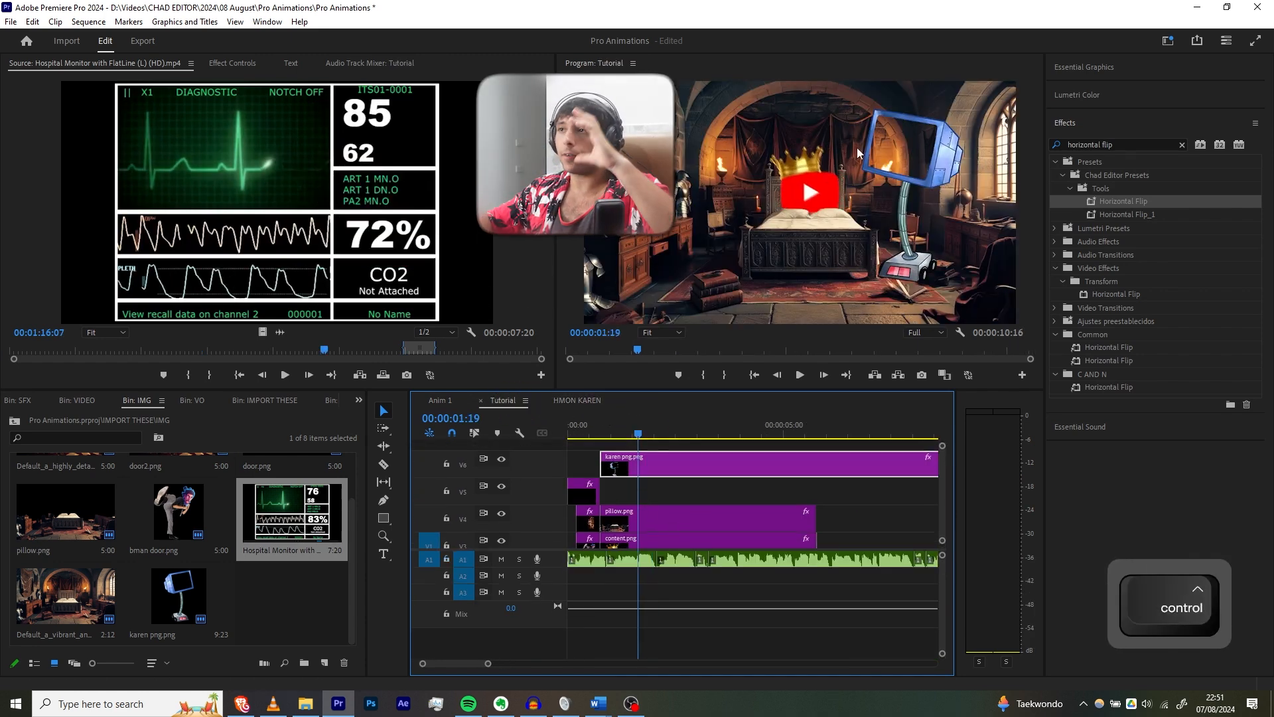
pyautogui.click(441, 352)
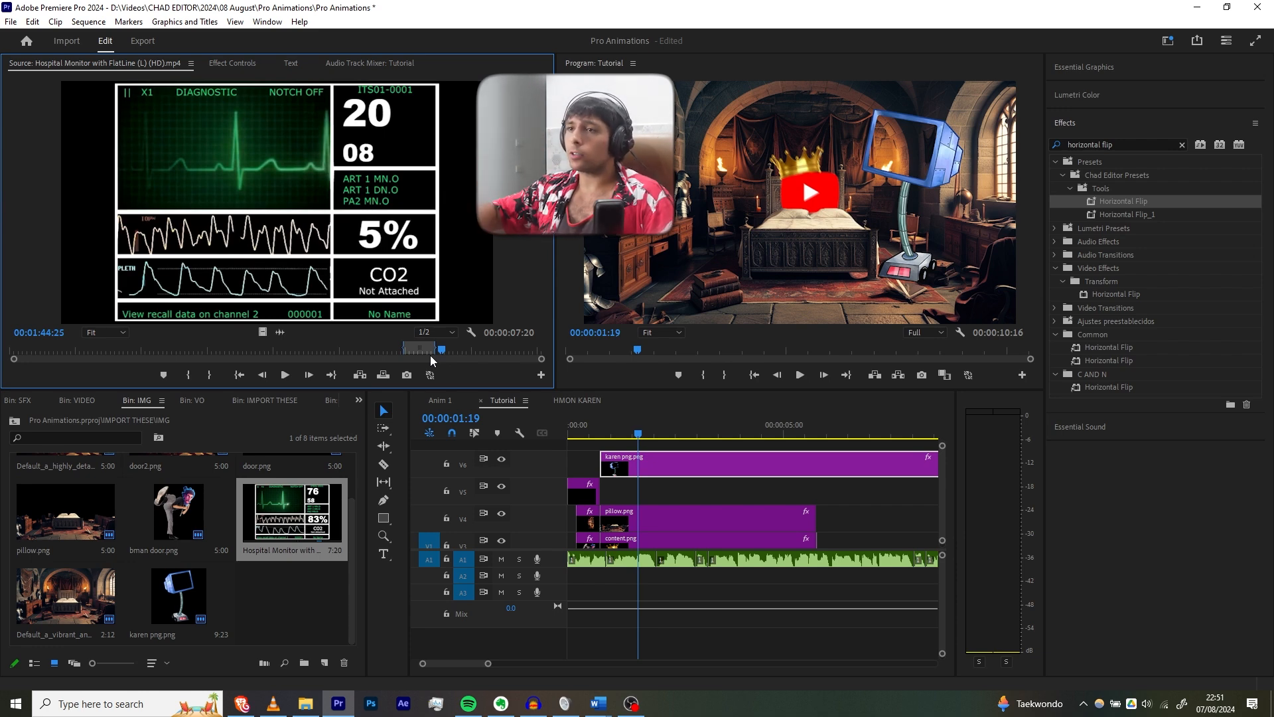
pyautogui.press('space')
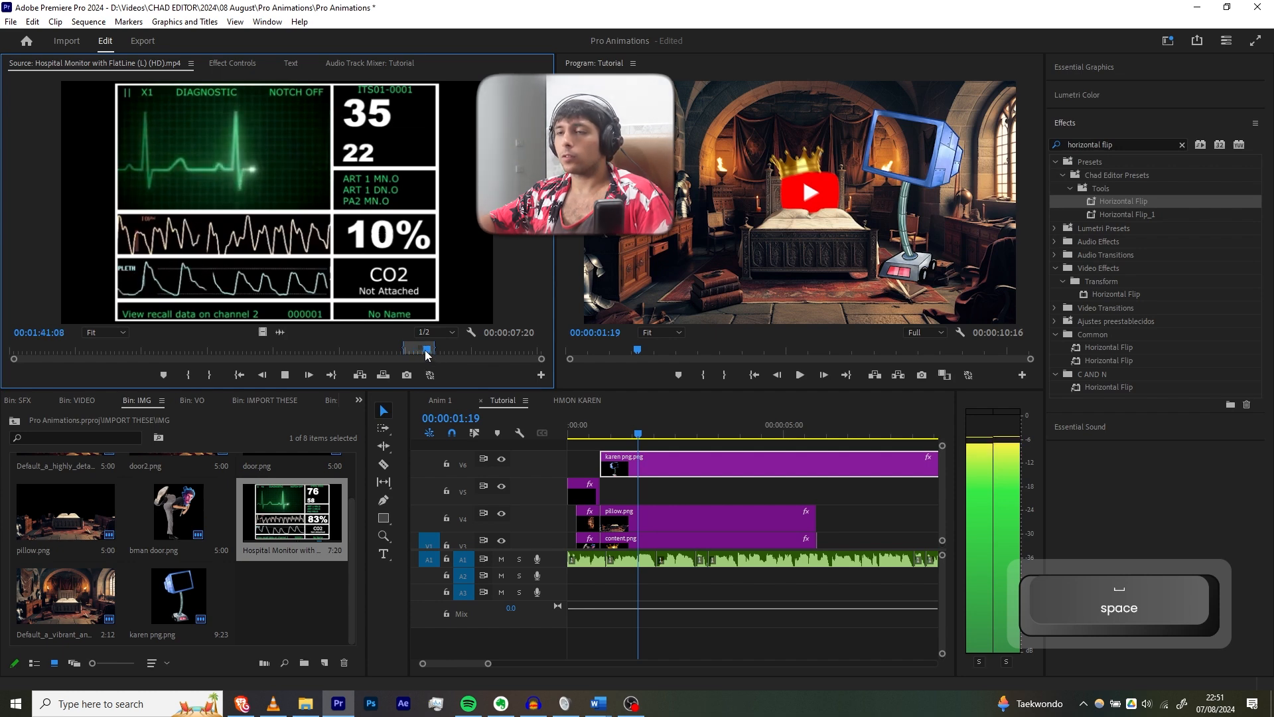
pyautogui.moveTo(426, 354)
pyautogui.mouseDown()
pyautogui.moveTo(406, 351)
pyautogui.moveTo(427, 350)
pyautogui.mouseUp()
pyautogui.press('i')
pyautogui.press('o')
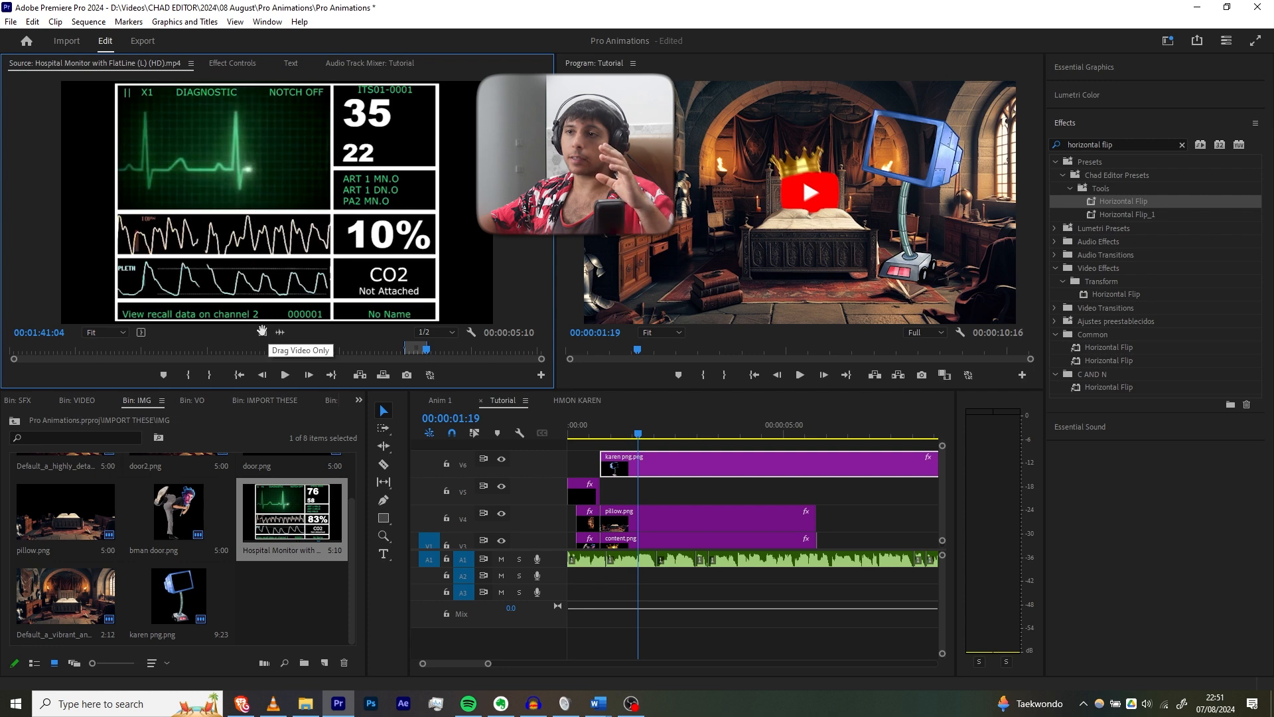
pyautogui.moveTo(263, 337); pyautogui.dragTo(604, 492)
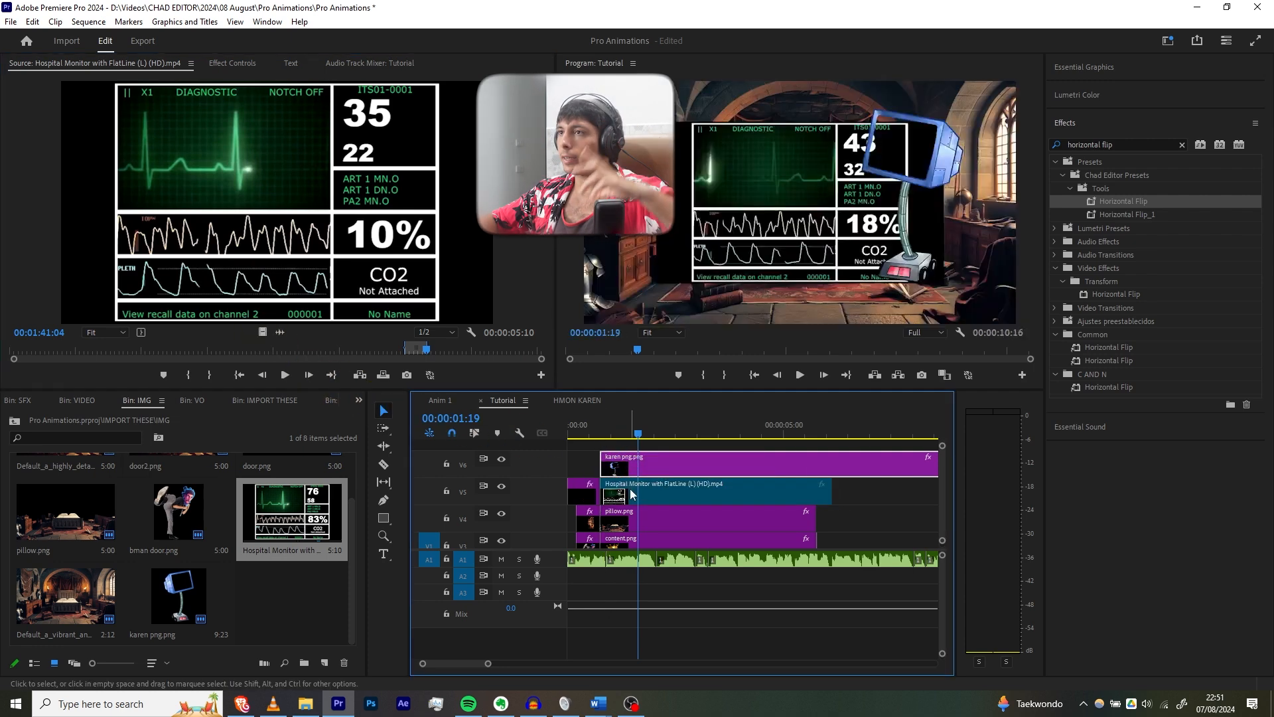
# Shrink the Hospital Monitor clip to Scale 32.8, rotate it 8.6° and place it over the character's screen at Position 1414.2, 292.1.
pyautogui.click(899, 266)
pyautogui.hotkey('ctrl', 'z')
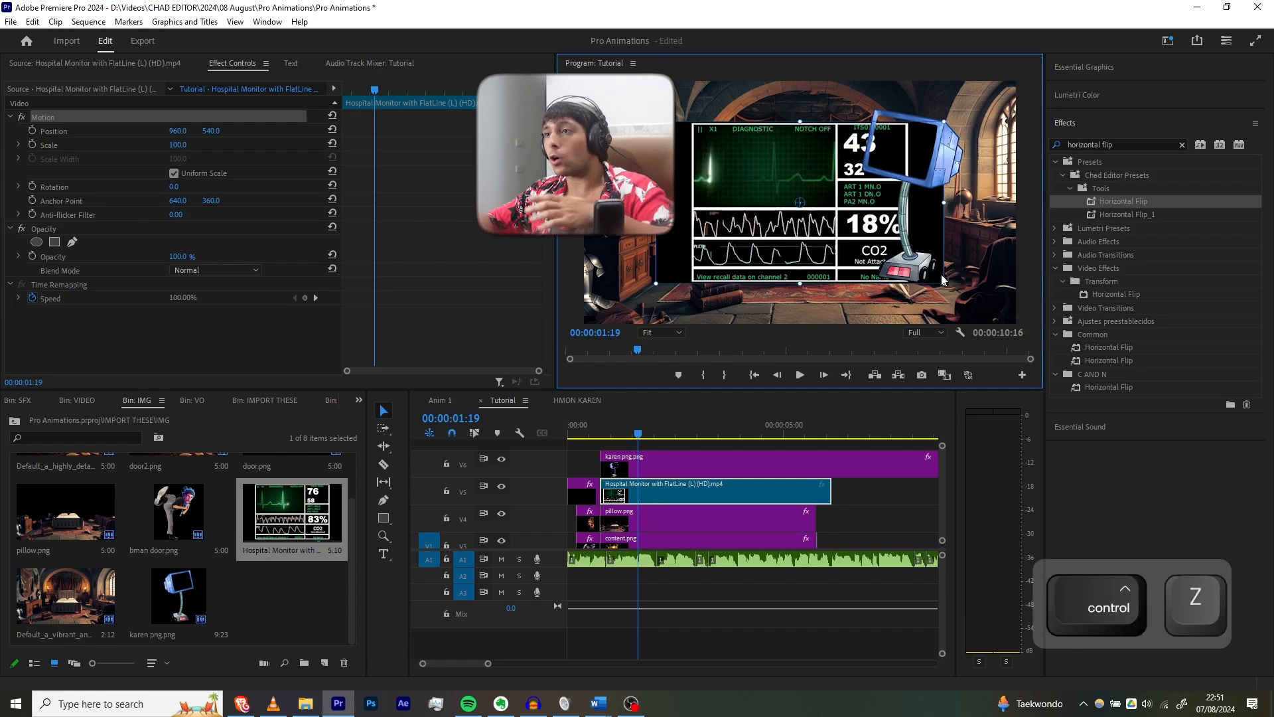
pyautogui.click(47, 114)
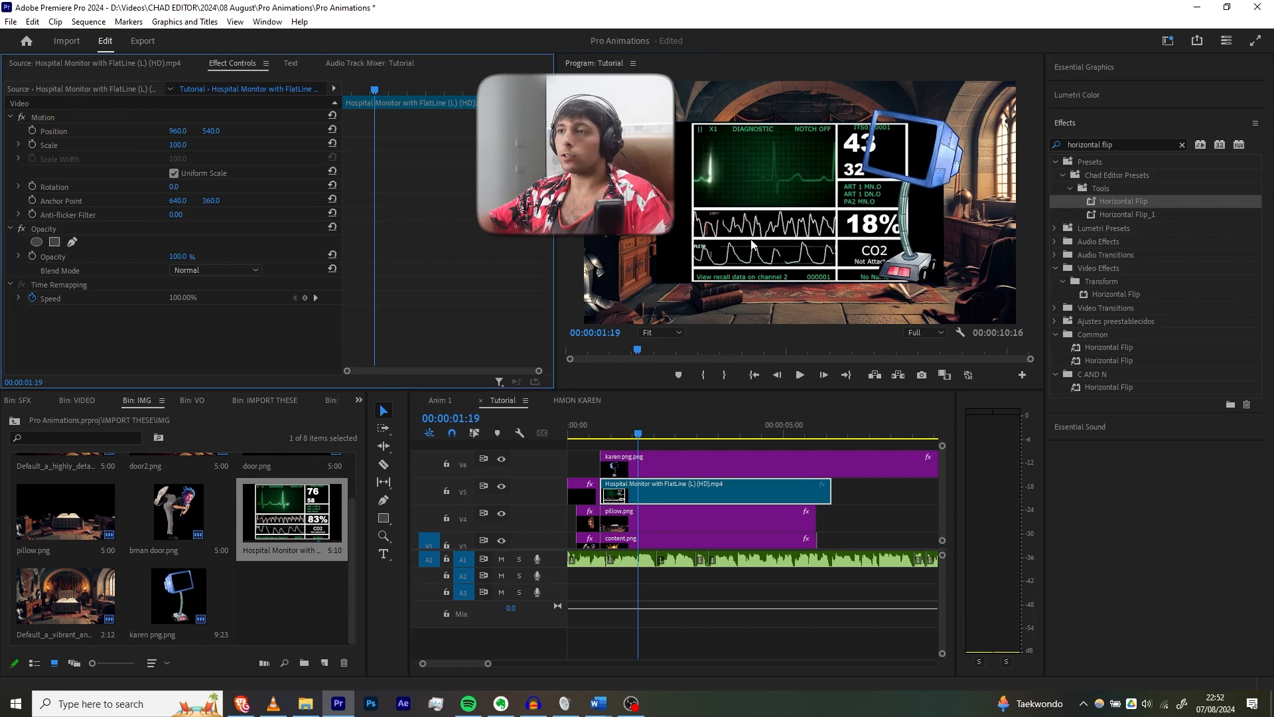
pyautogui.click(73, 117)
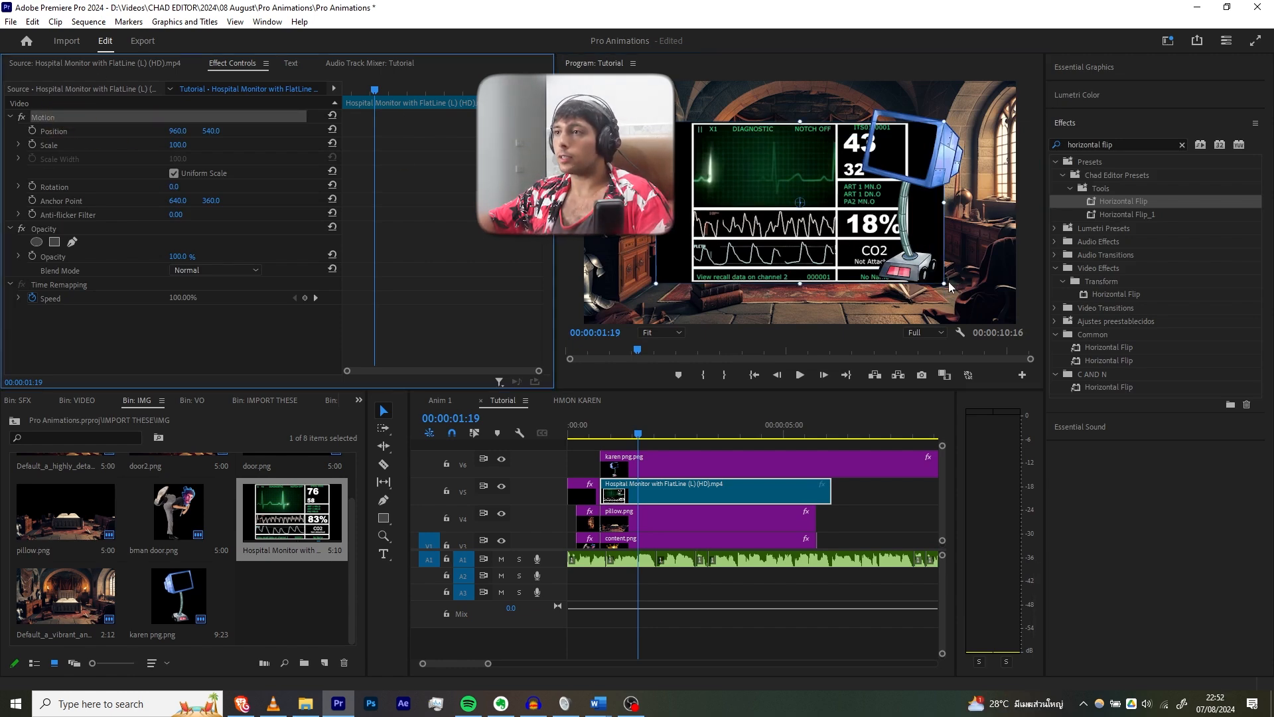
pyautogui.moveTo(949, 287); pyautogui.dragTo(893, 256)
pyautogui.moveTo(832, 226); pyautogui.dragTo(900, 174)
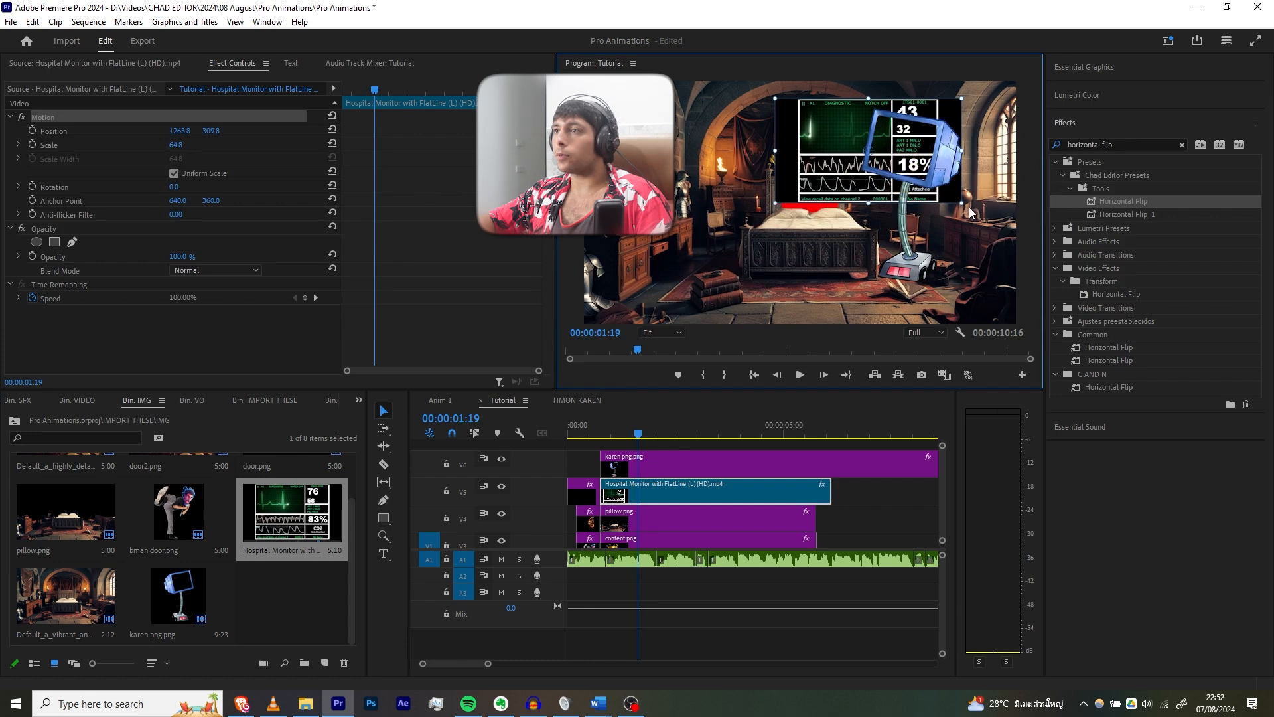
pyautogui.moveTo(967, 206); pyautogui.dragTo(938, 176)
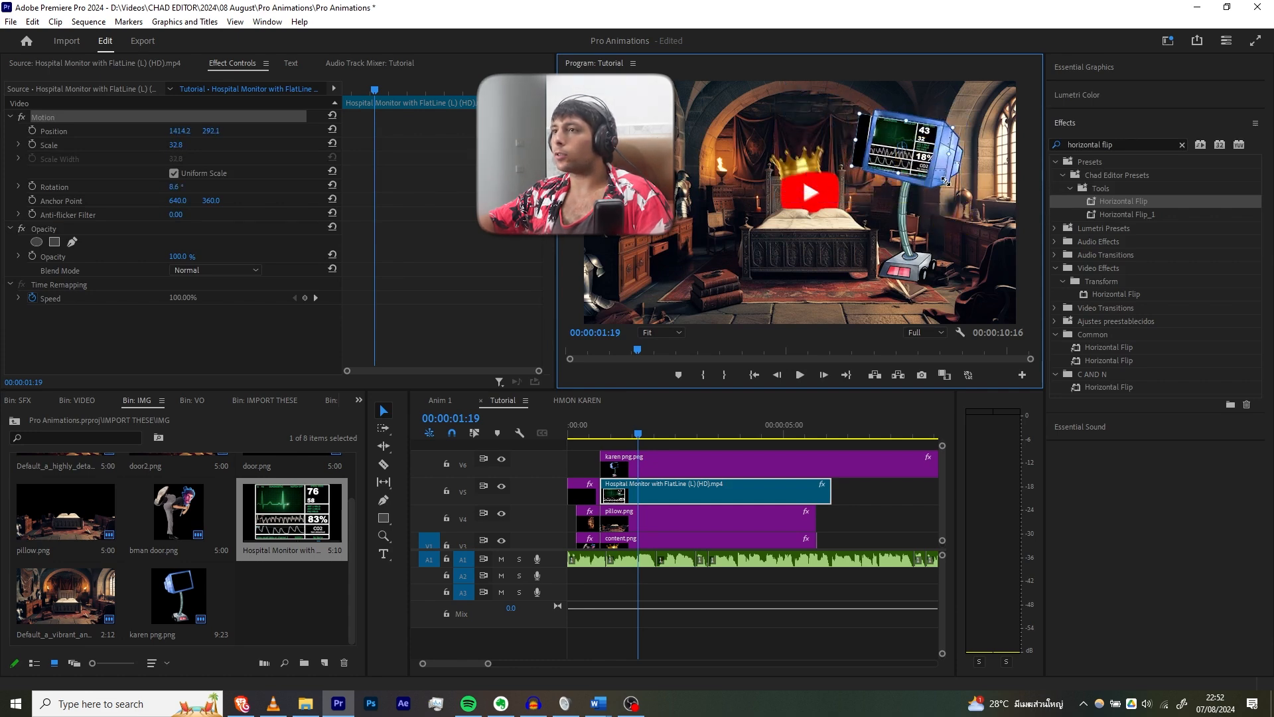
# Refine the Hospital Monitor clip's fit to the tilted screen with Scale 39.3, Rotation 13.2° and Position 1395.3, 312.7.
pyautogui.scroll(2, 945, 180)
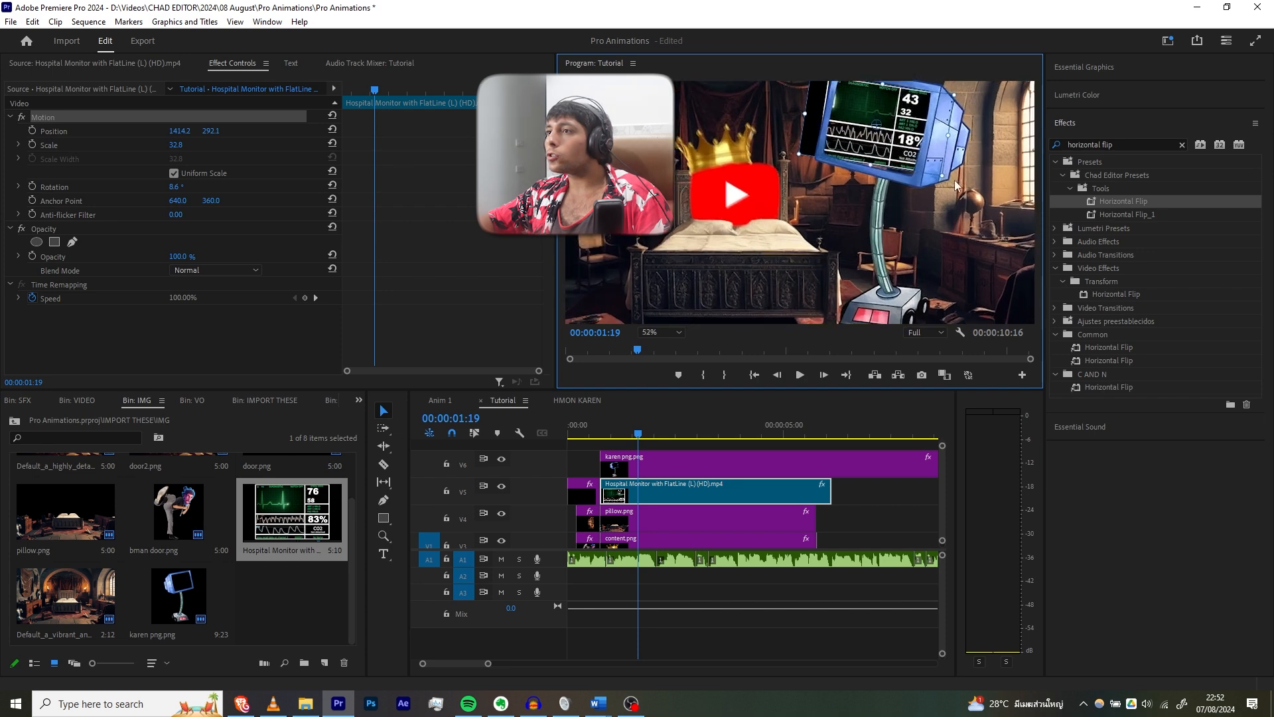
pyautogui.moveTo(950, 181); pyautogui.dragTo(879, 215)
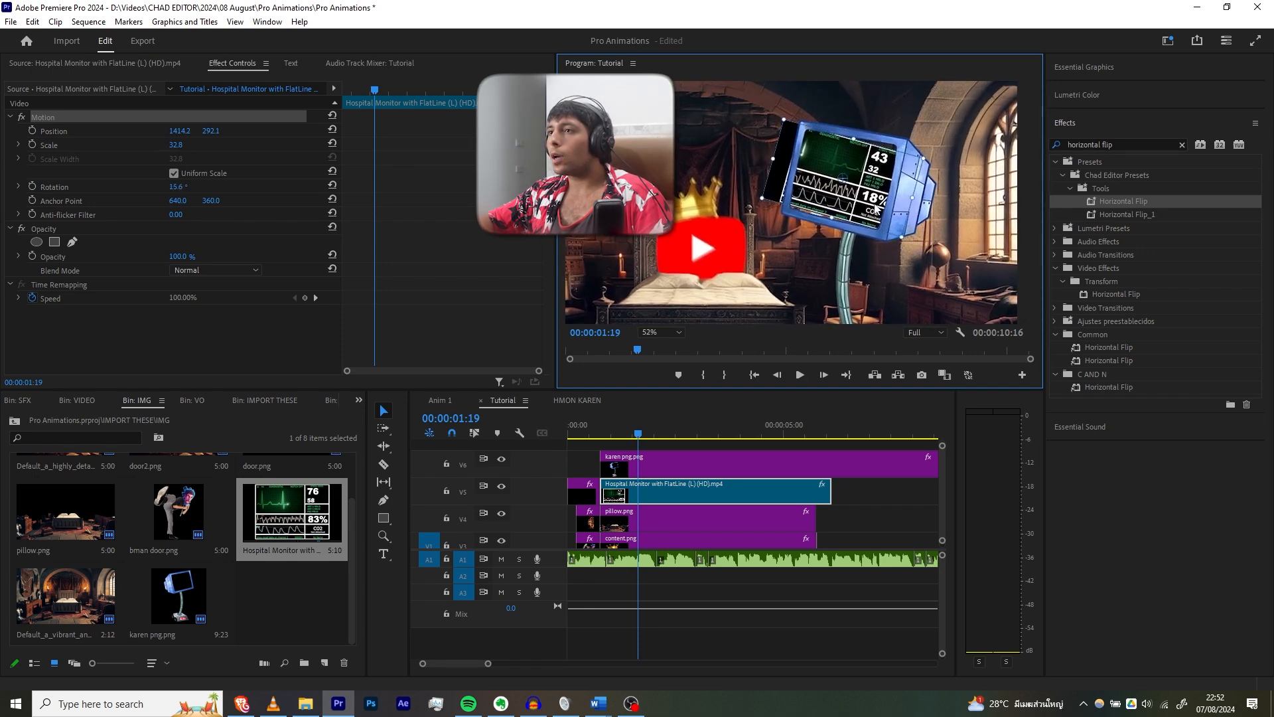
pyautogui.moveTo(924, 154); pyautogui.dragTo(933, 147)
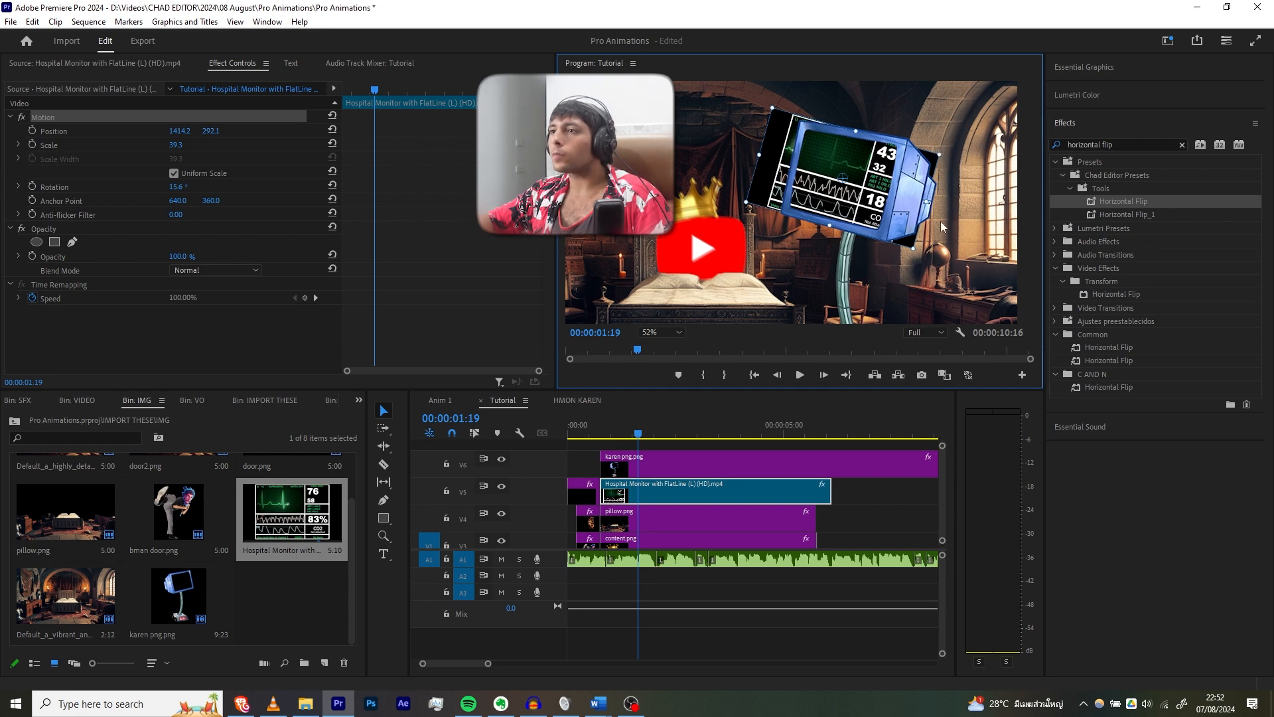
pyautogui.moveTo(934, 201); pyautogui.dragTo(906, 182)
# Draw a free-form opacity mask on the Hospital Monitor clip to keep only the part inside the character's screen.
pyautogui.moveTo(1124, 144); pyautogui.dragTo(1038, 143)
pyautogui.press('Delete')
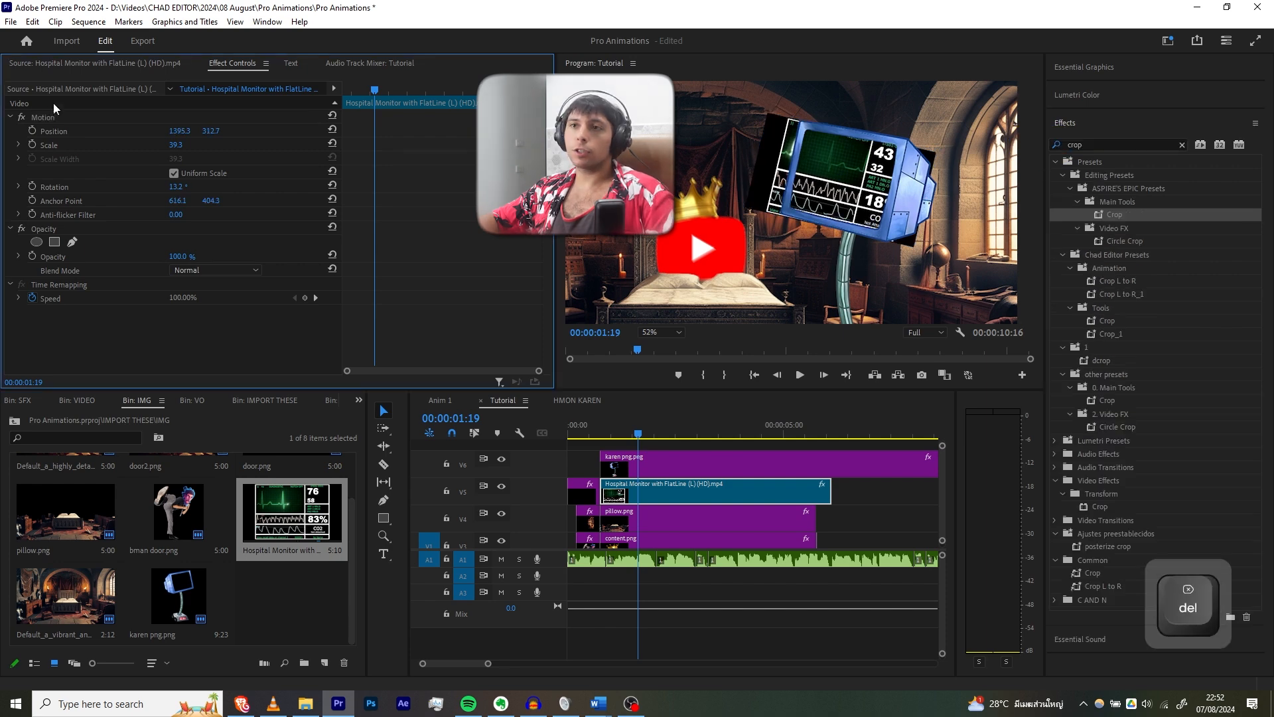
pyautogui.click(72, 243)
pyautogui.click(808, 131)
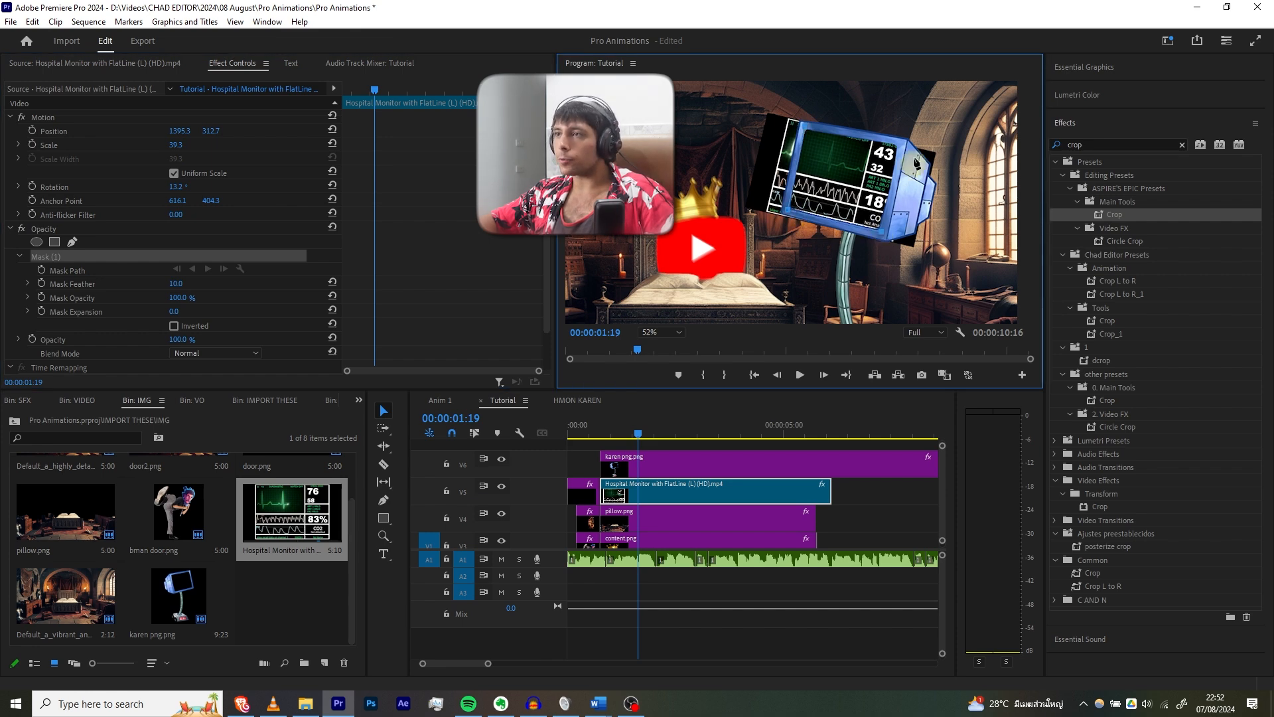
pyautogui.click(807, 130)
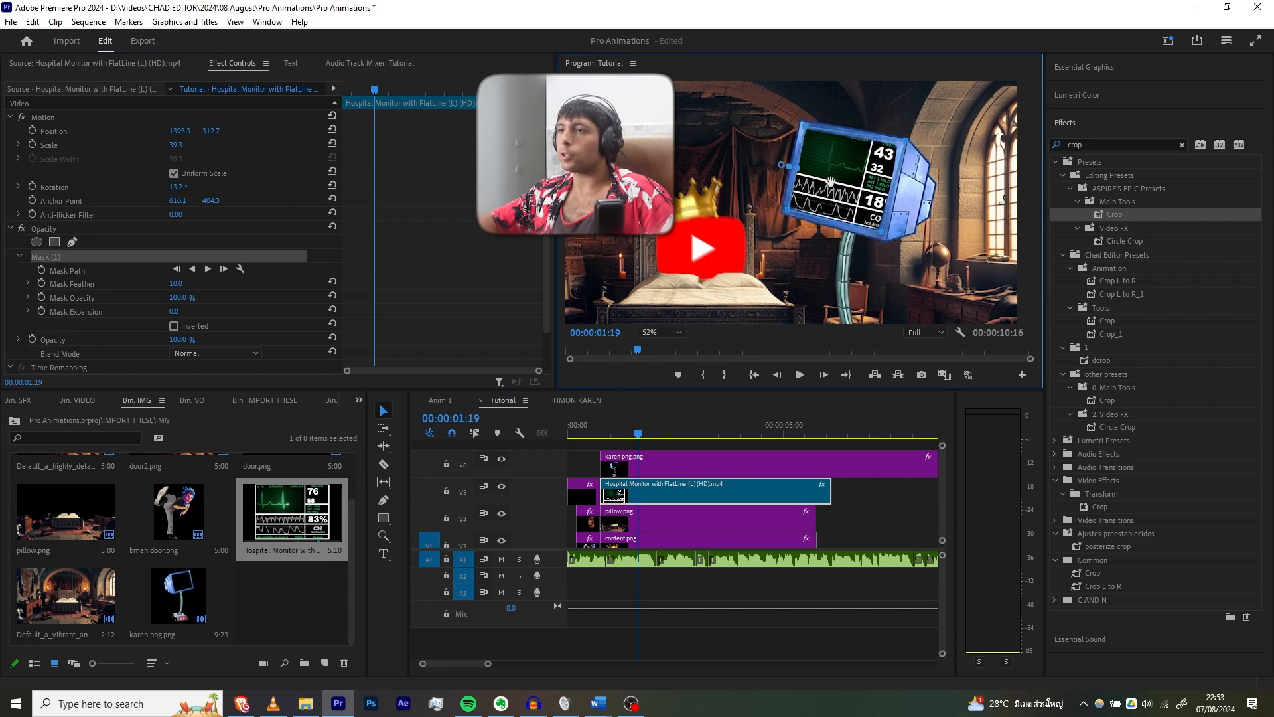
# Try changing the Position of karen png.png separately from the Hospital Monitor clip, and undo the change.
pyautogui.moveTo(875, 513); pyautogui.dragTo(828, 465)
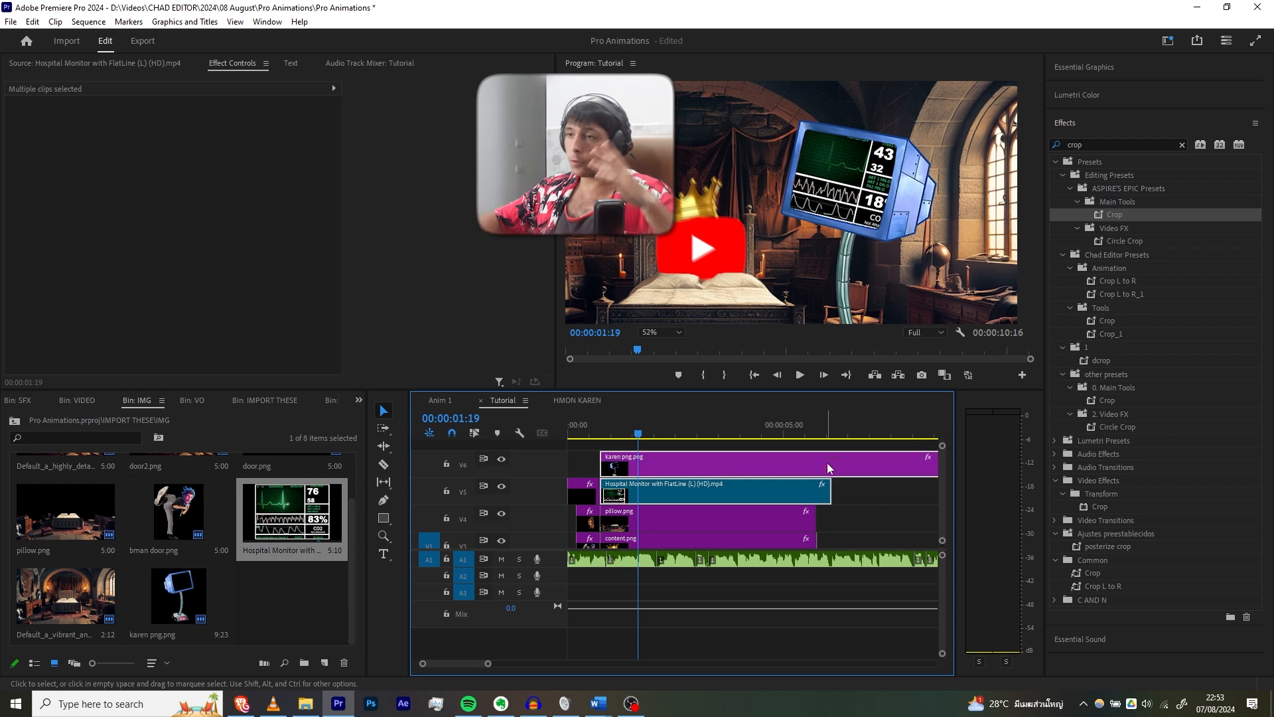
pyautogui.click(870, 484)
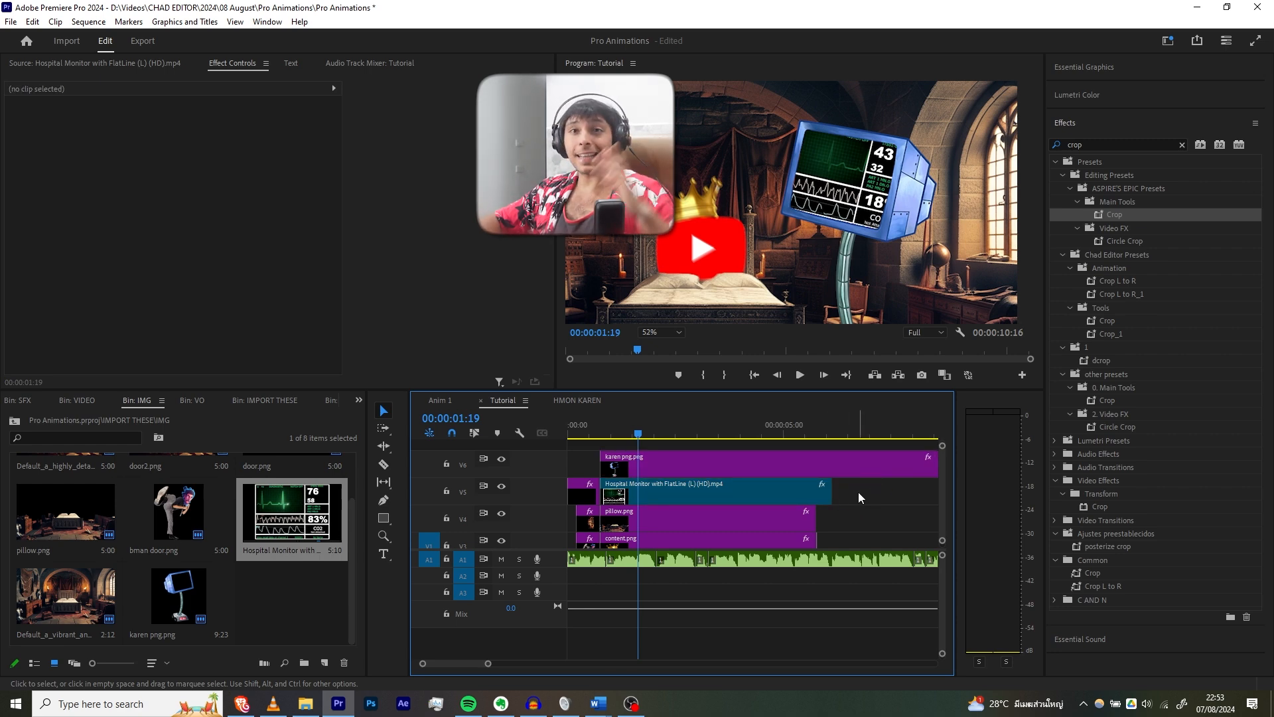
pyautogui.click(694, 464)
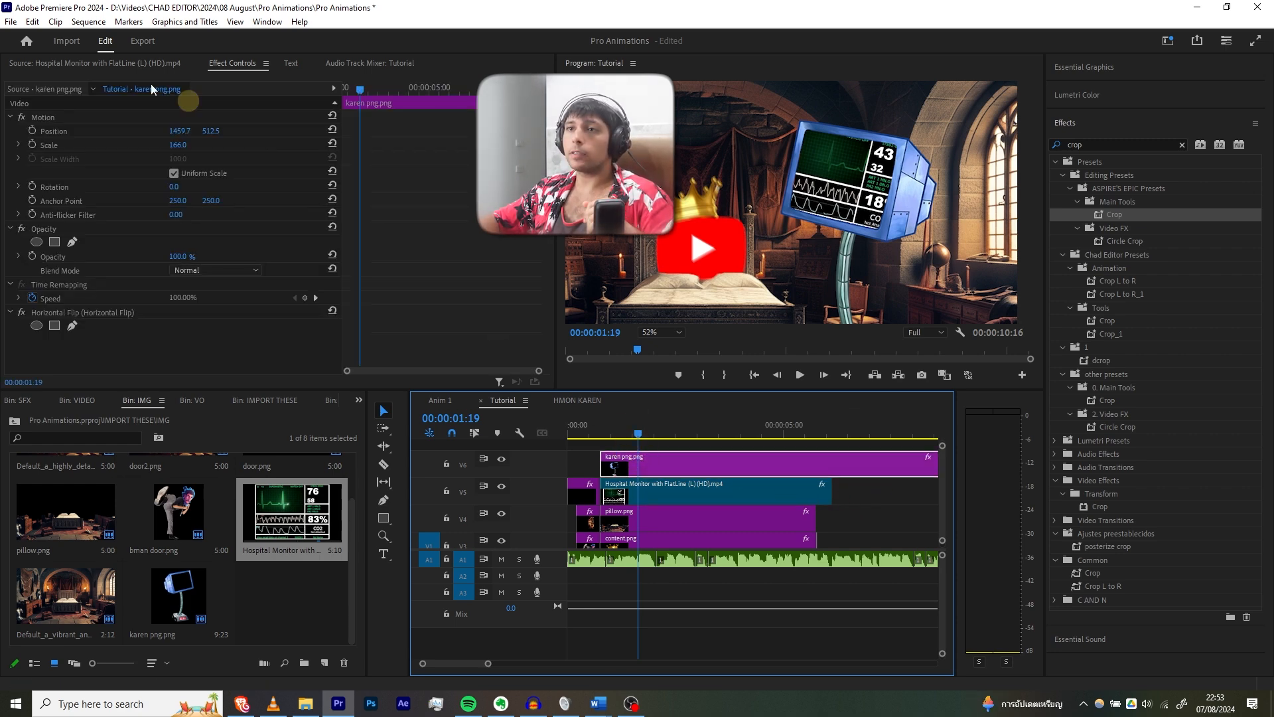
pyautogui.moveTo(174, 133); pyautogui.dragTo(342, 217)
pyautogui.hotkey('ctrl', 'z')
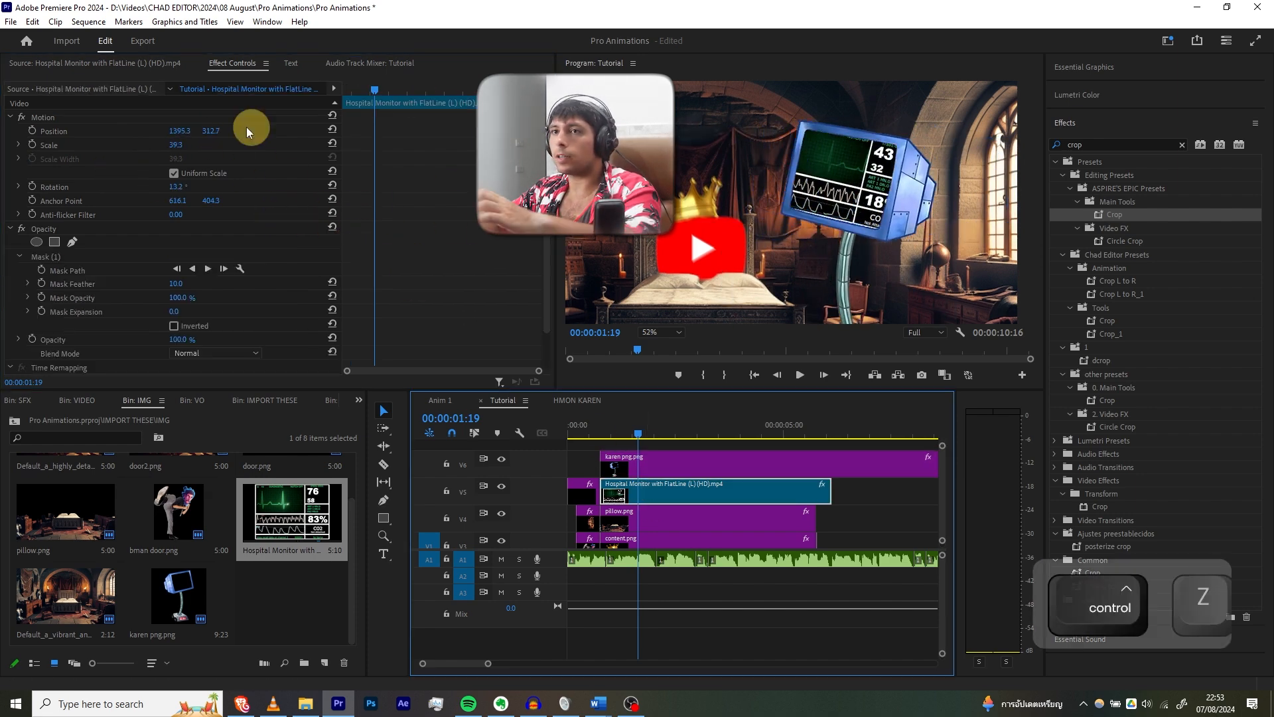
pyautogui.click(304, 157)
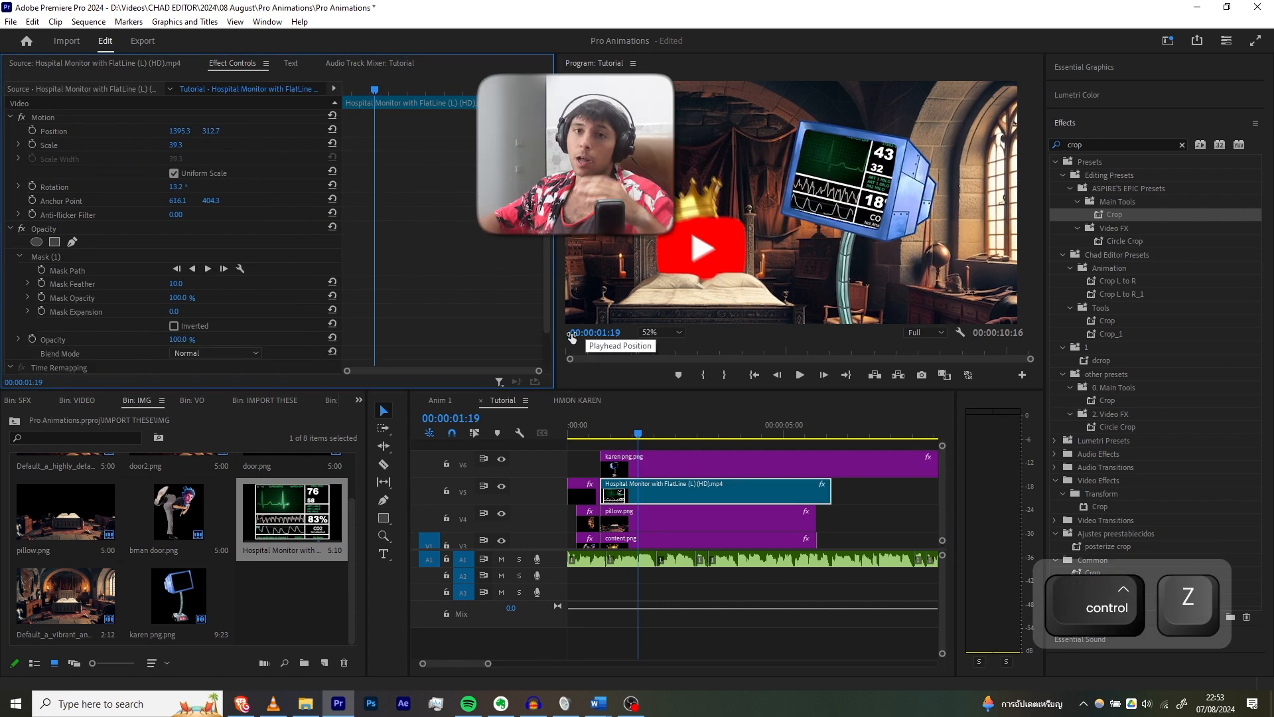
# Nest karen png.png and the Hospital Monitor clip together as a sequence named Karen HMON.
pyautogui.moveTo(897, 499); pyautogui.dragTo(775, 470)
pyautogui.rightClick(774, 468)
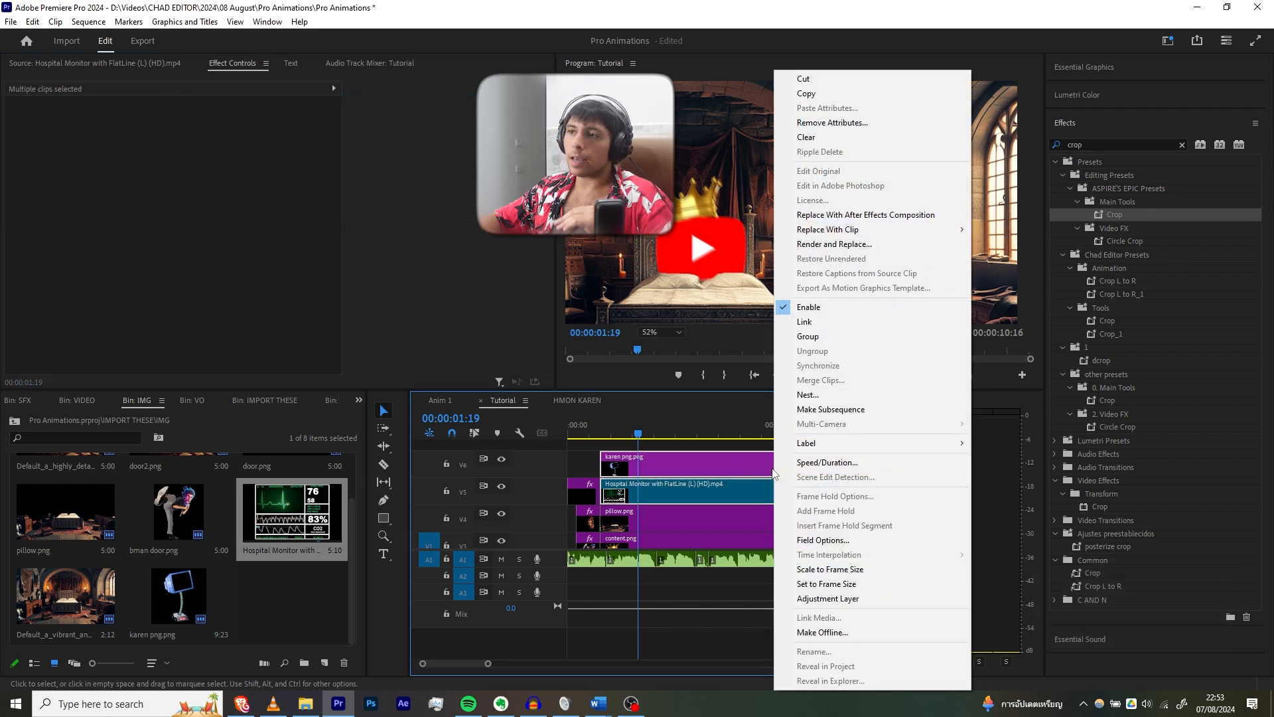
pyautogui.click(813, 395)
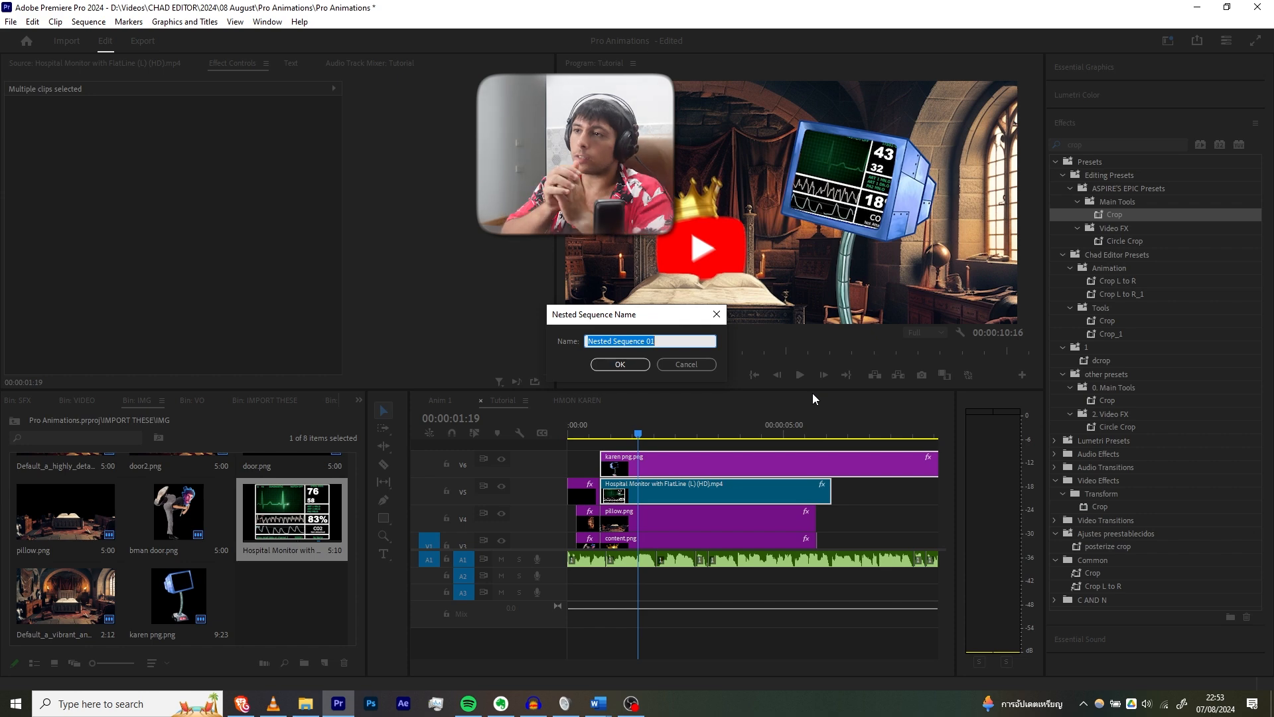
pyautogui.write('Kare')
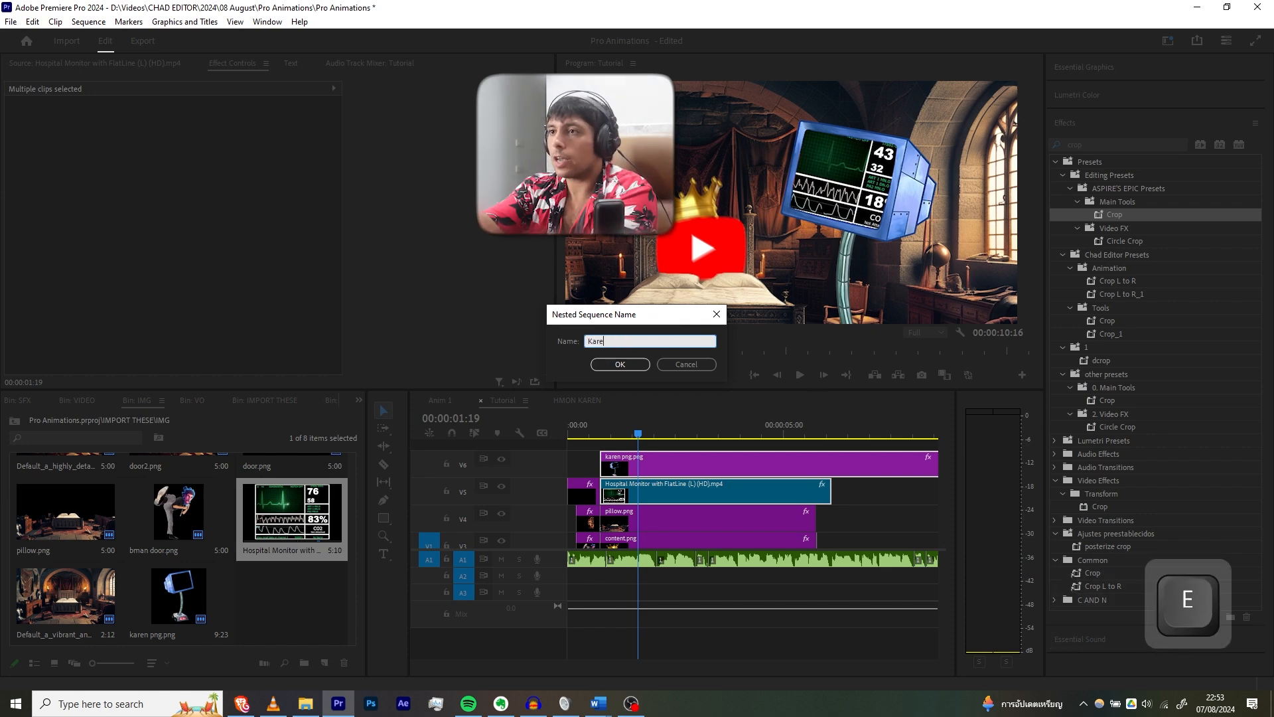
pyautogui.write('n HMON')
pyautogui.press('Return')
# Apply the Slide LEFT (IN) preset to the Karen HMON clip and play its entrance.
pyautogui.click(1183, 144)
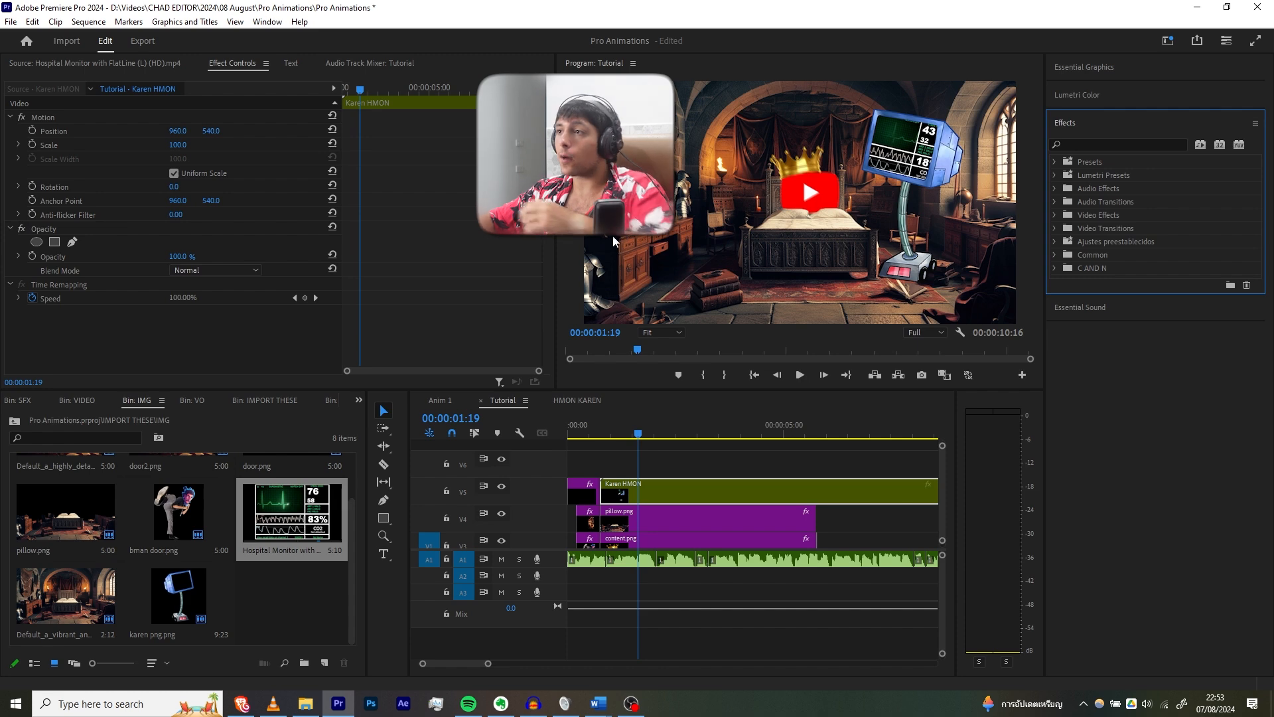
pyautogui.click(1069, 145)
pyautogui.write('s')
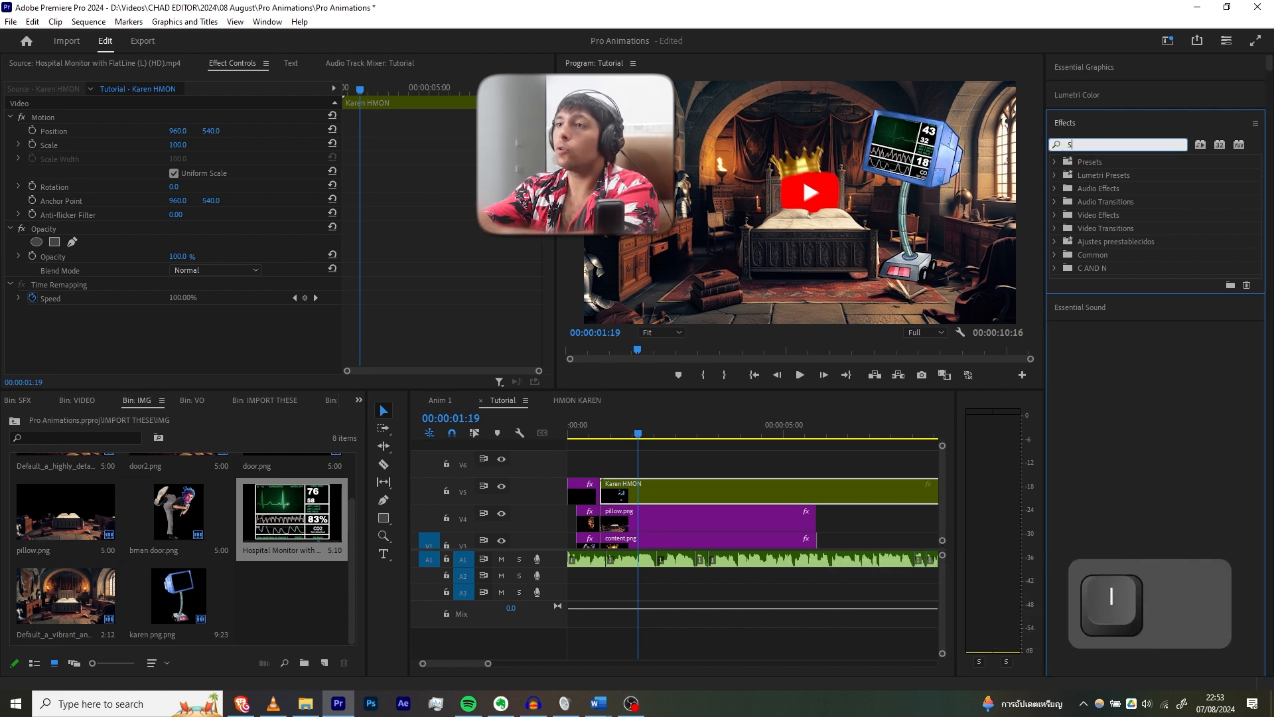
pyautogui.write('LIDE IN')
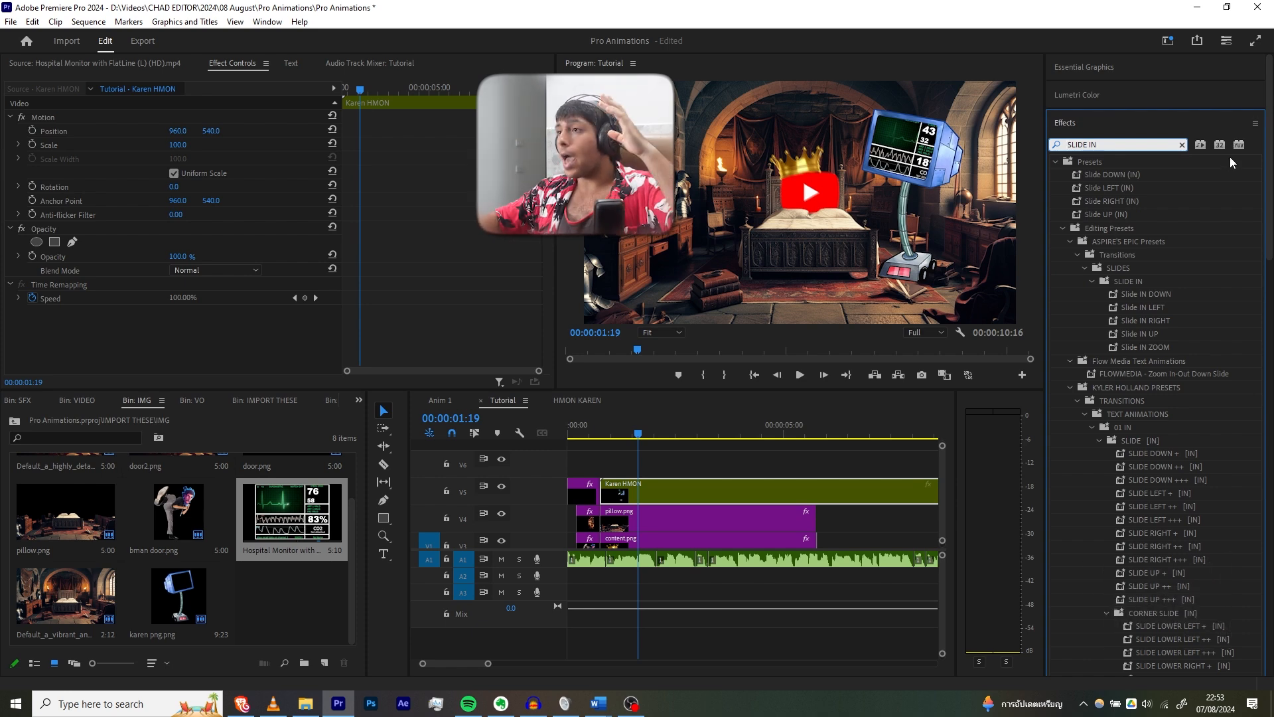
pyautogui.moveTo(1108, 188); pyautogui.dragTo(651, 492)
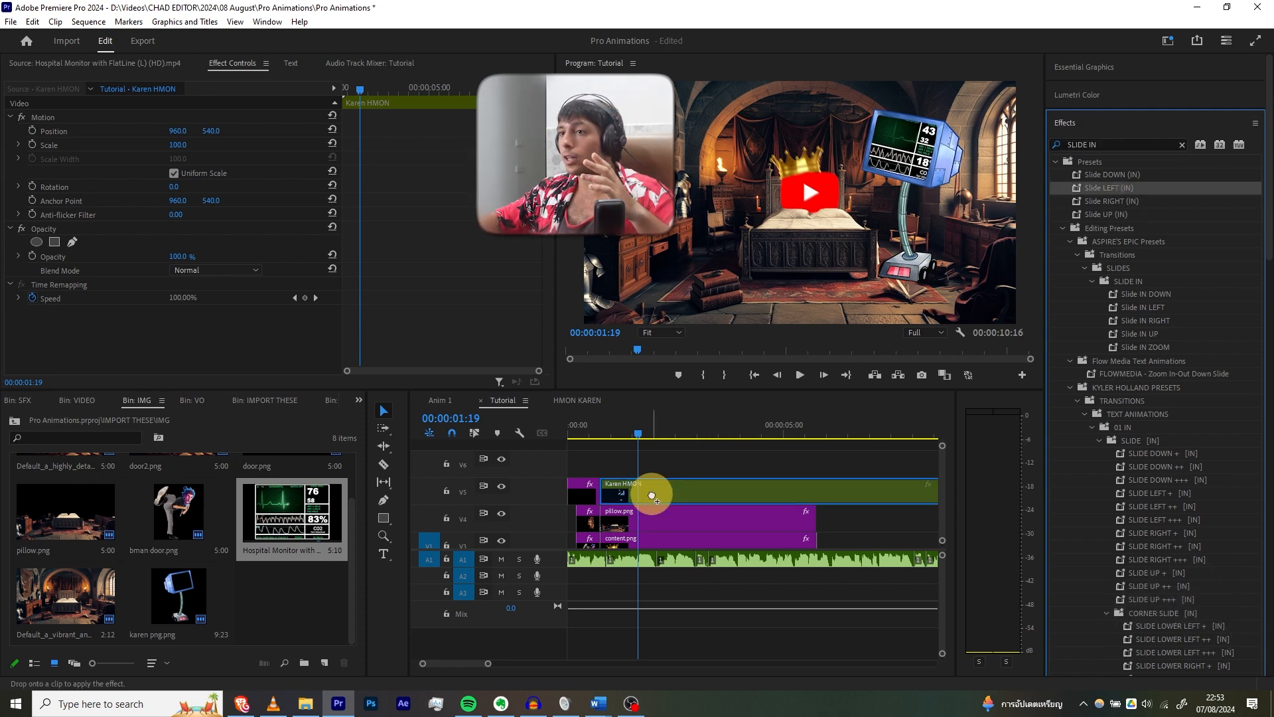
pyautogui.click(602, 426)
pyautogui.press('space')
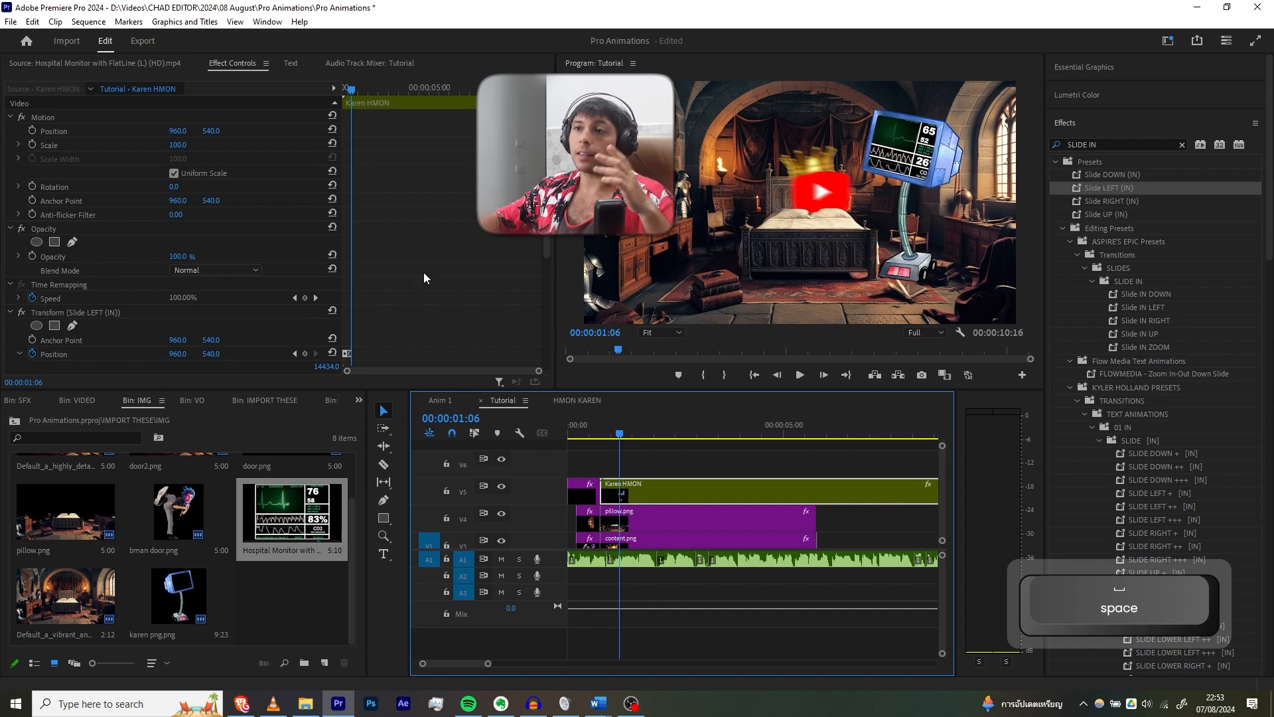
# Remove the Slide LEFT (IN) Transform effect from the Karen HMON clip.
pyautogui.scroll(-1, 361, 313)
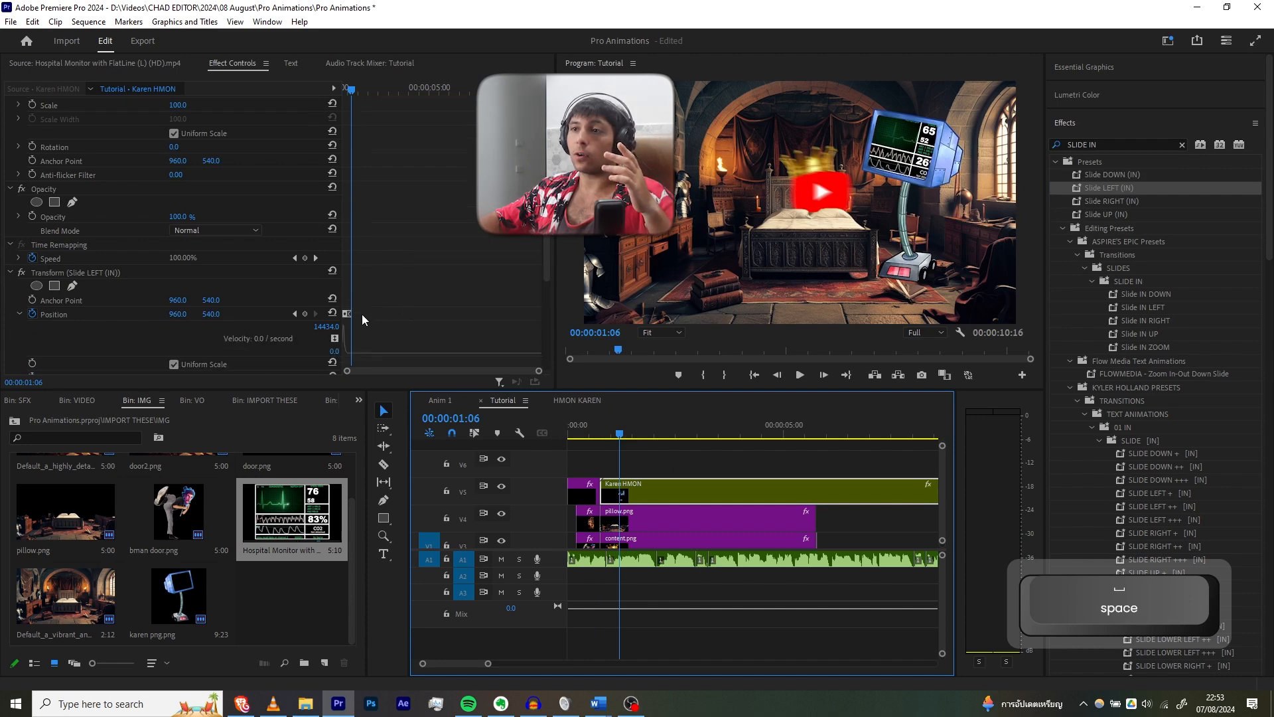
pyautogui.click(302, 82)
pyautogui.click(142, 273)
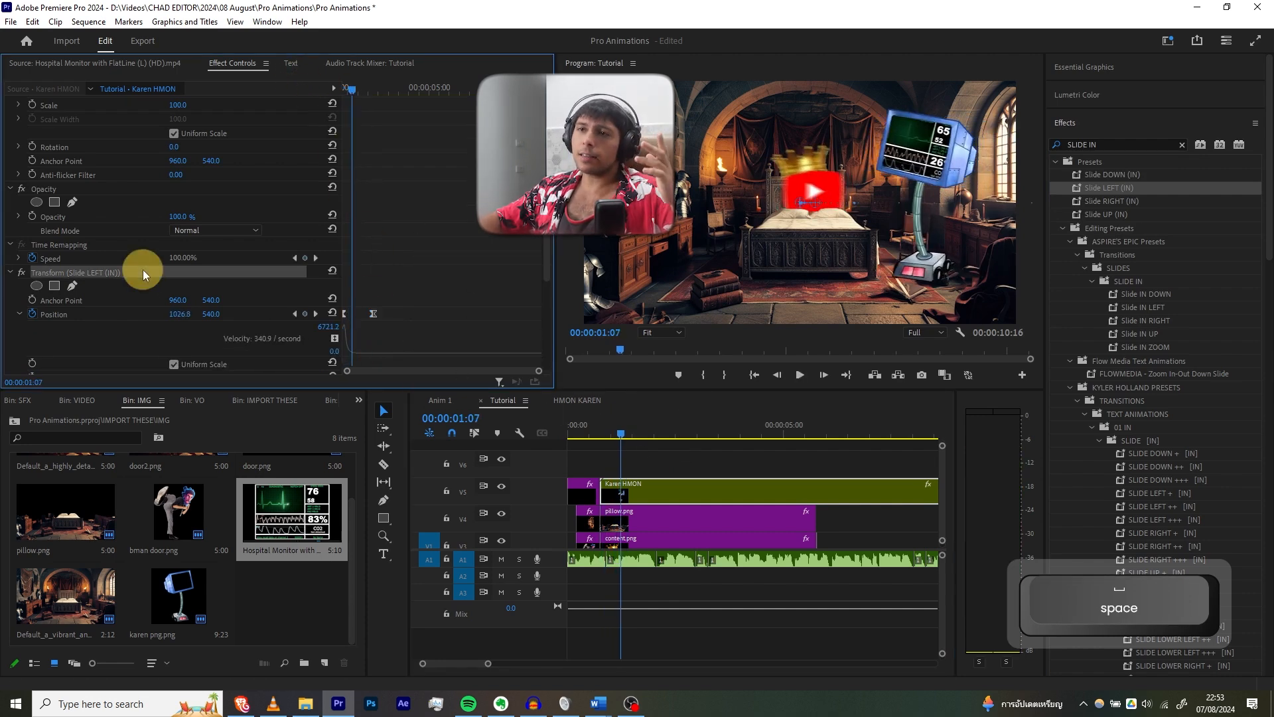
pyautogui.press('Delete')
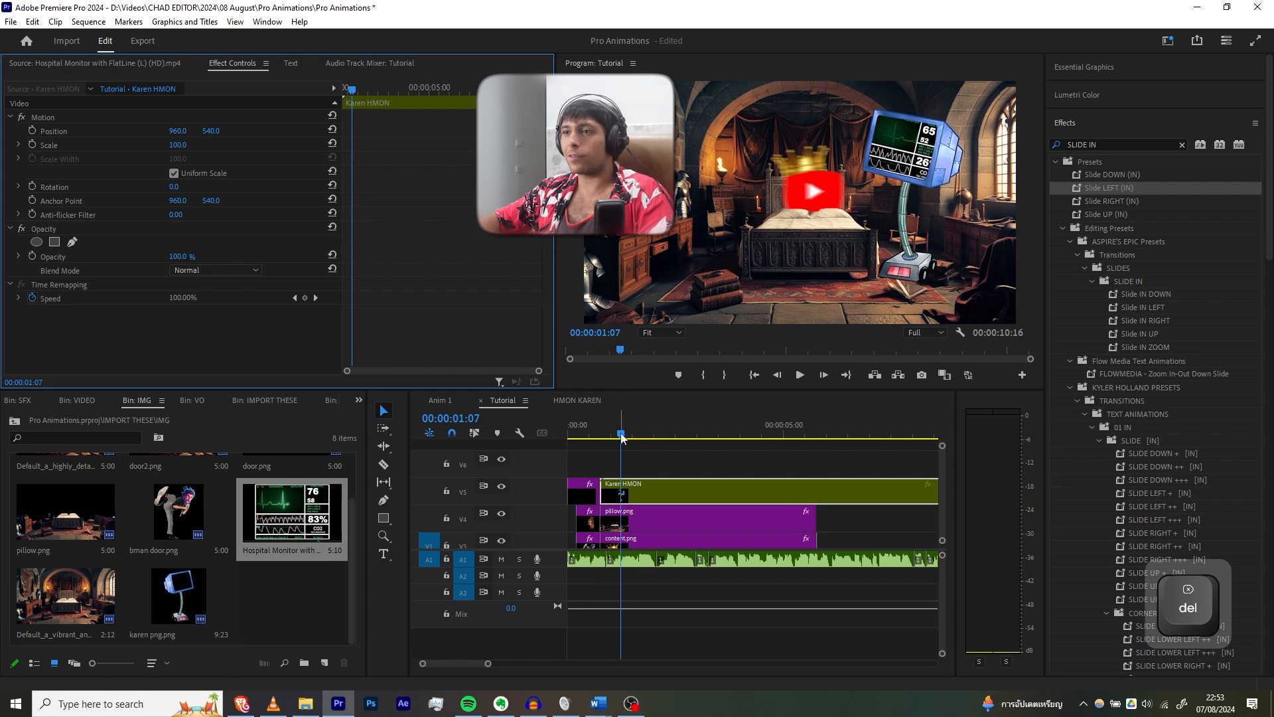
# Apply the Transform (Motion Blur) preset to the Karen HMON clip, with the playhead at the clip's start.
pyautogui.moveTo(622, 438); pyautogui.dragTo(603, 424)
pyautogui.moveTo(1143, 143); pyautogui.dragTo(1037, 140)
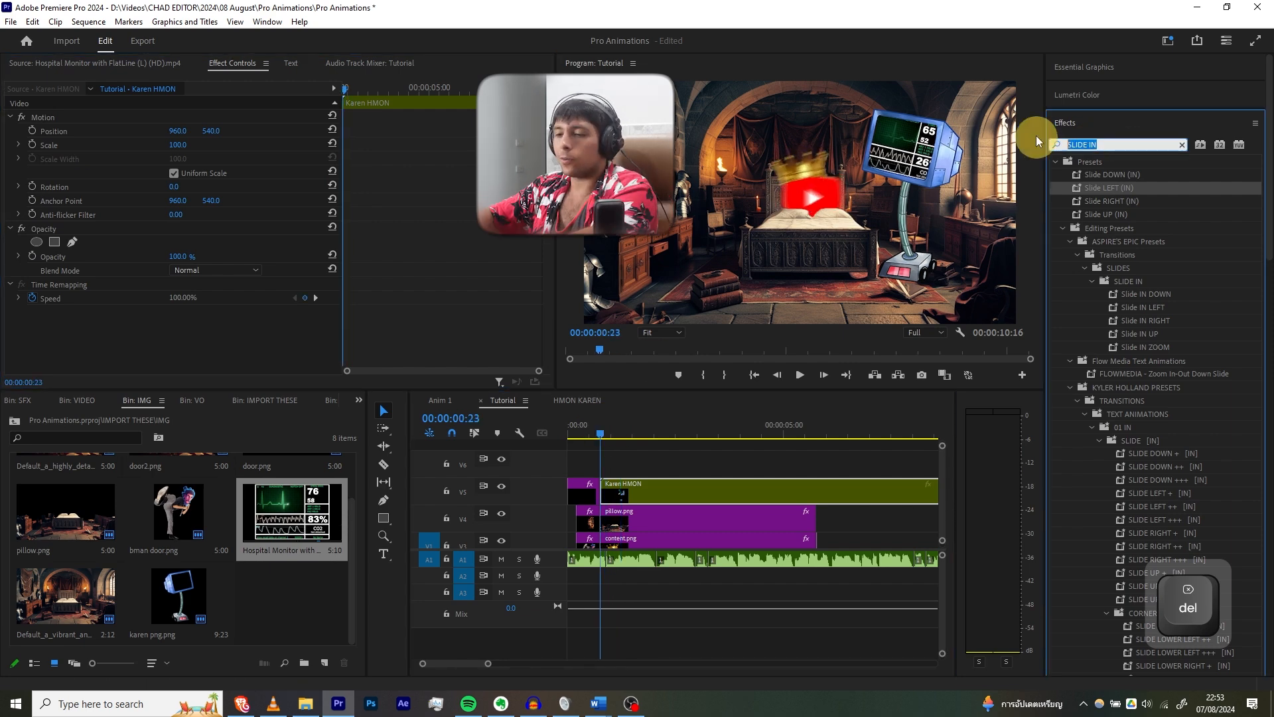
pyautogui.write('TRANS')
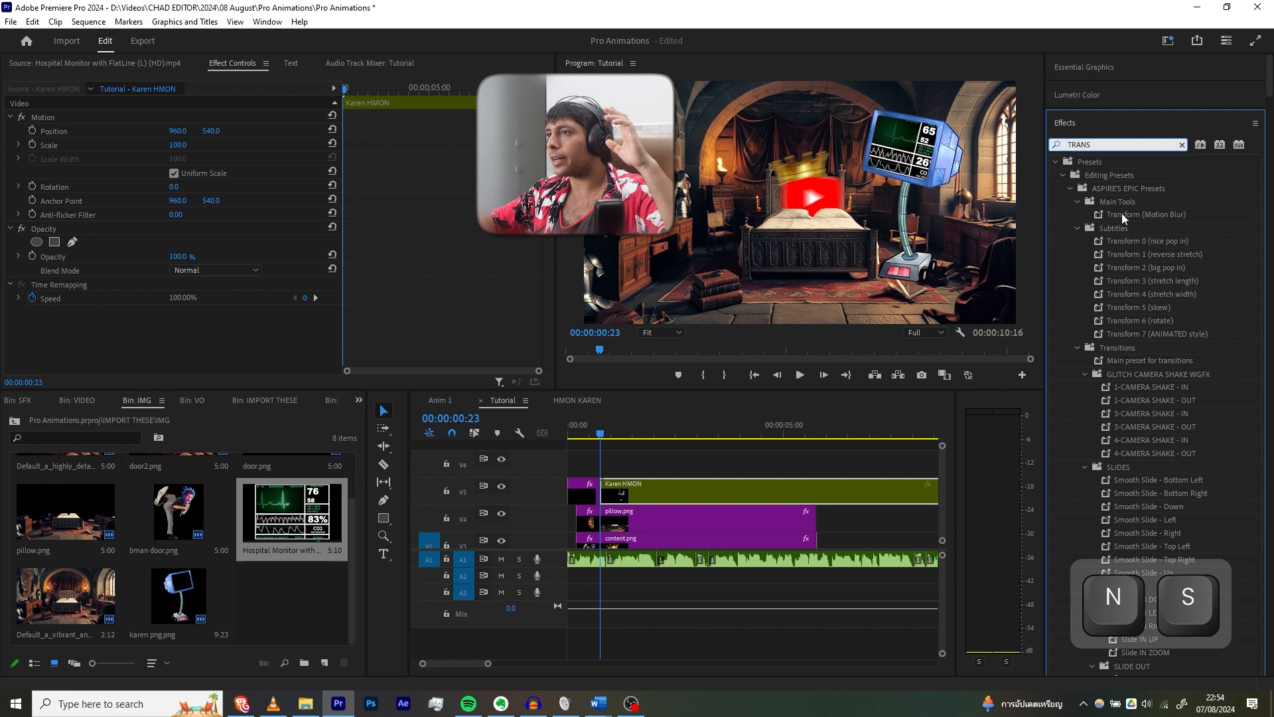
pyautogui.moveTo(1122, 213); pyautogui.dragTo(648, 489)
pyautogui.scroll(-1, 340, 271)
pyautogui.scroll(-4, 339, 271)
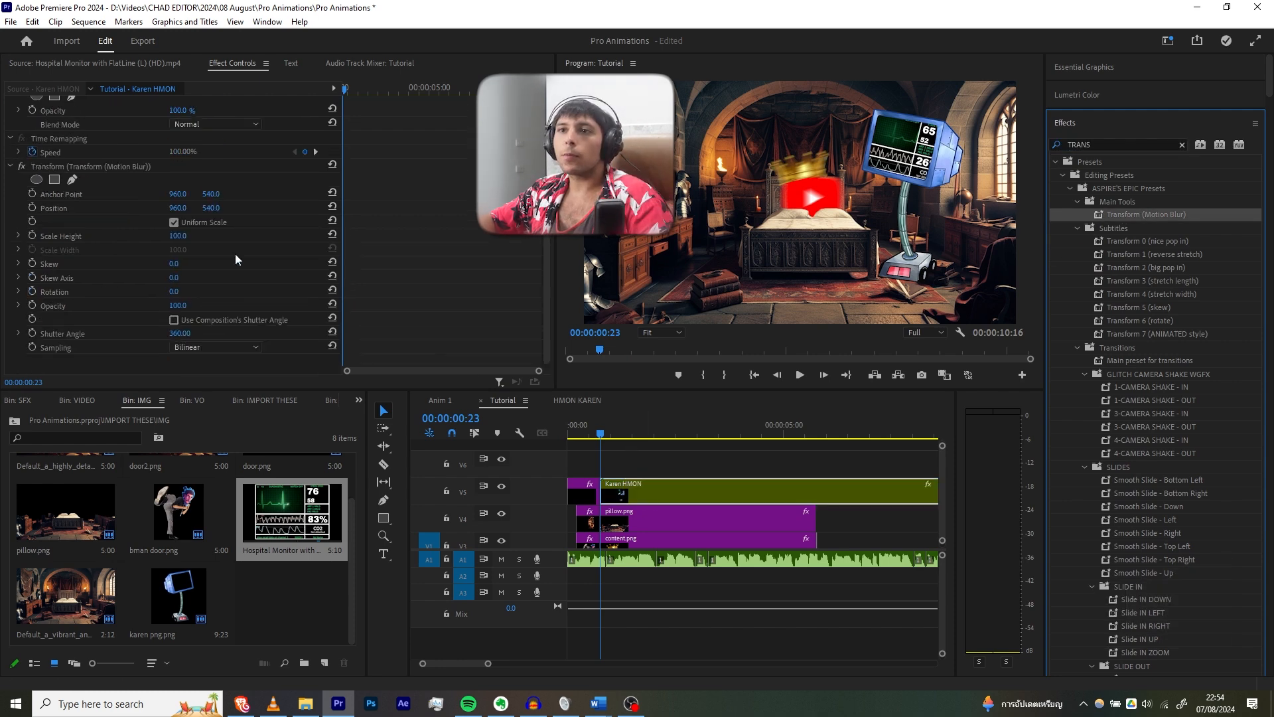
# Keyframe Karen HMON's Transform Position to slide in from 1736.0, 540.0 at the clip's start to 960.0, 540.0 a few frames in.
pyautogui.click(33, 221)
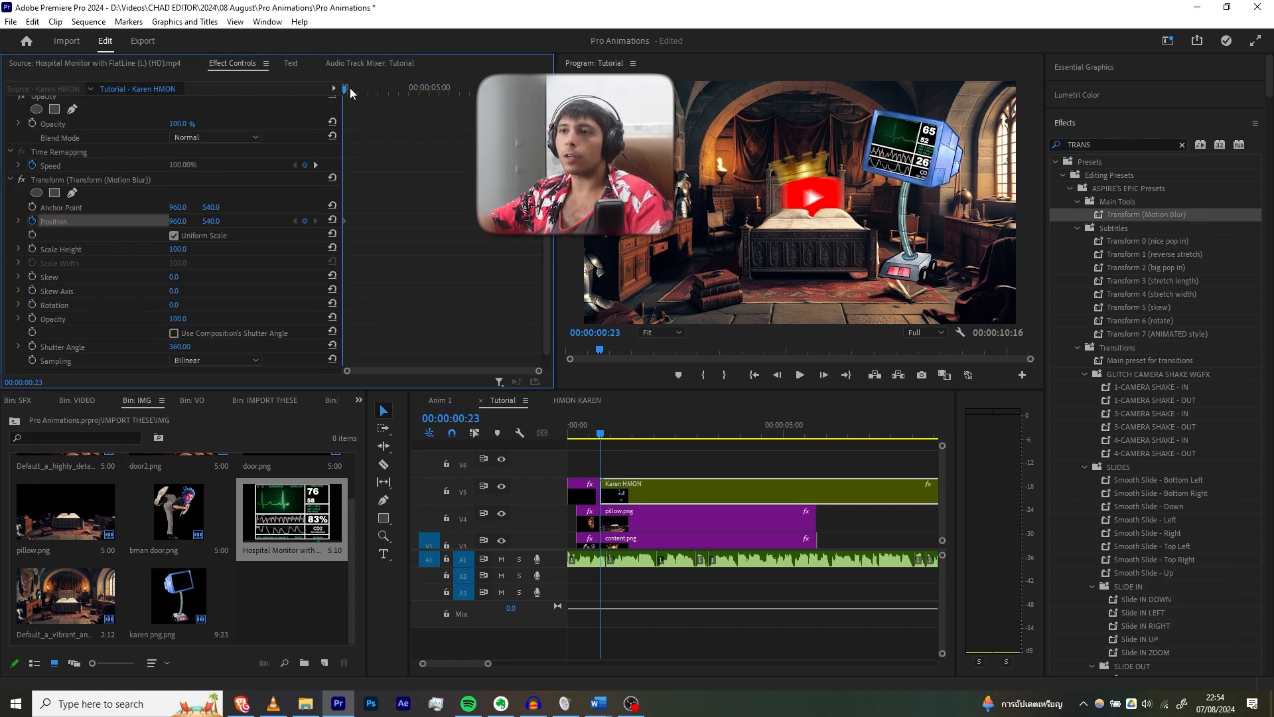
pyautogui.moveTo(349, 87)
pyautogui.mouseDown()
pyautogui.moveTo(351, 77)
pyautogui.moveTo(336, 83)
pyautogui.mouseUp()
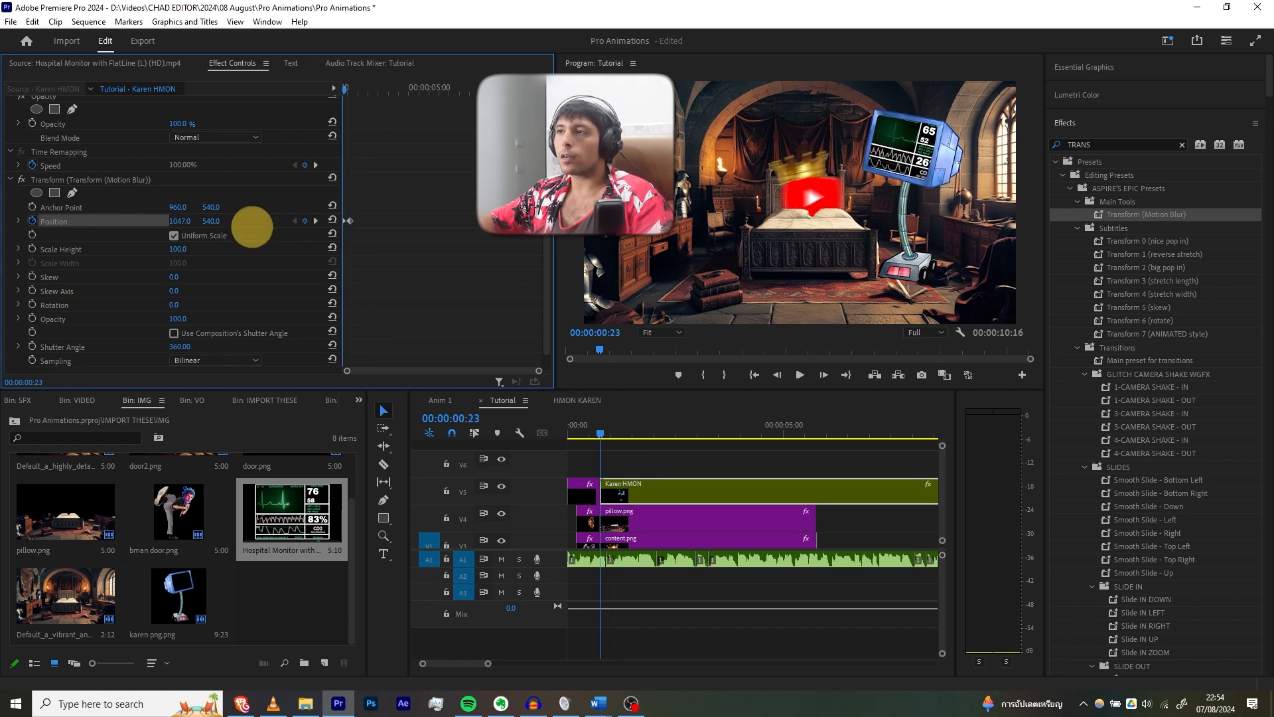
pyautogui.moveTo(252, 226); pyautogui.dragTo(729, 246)
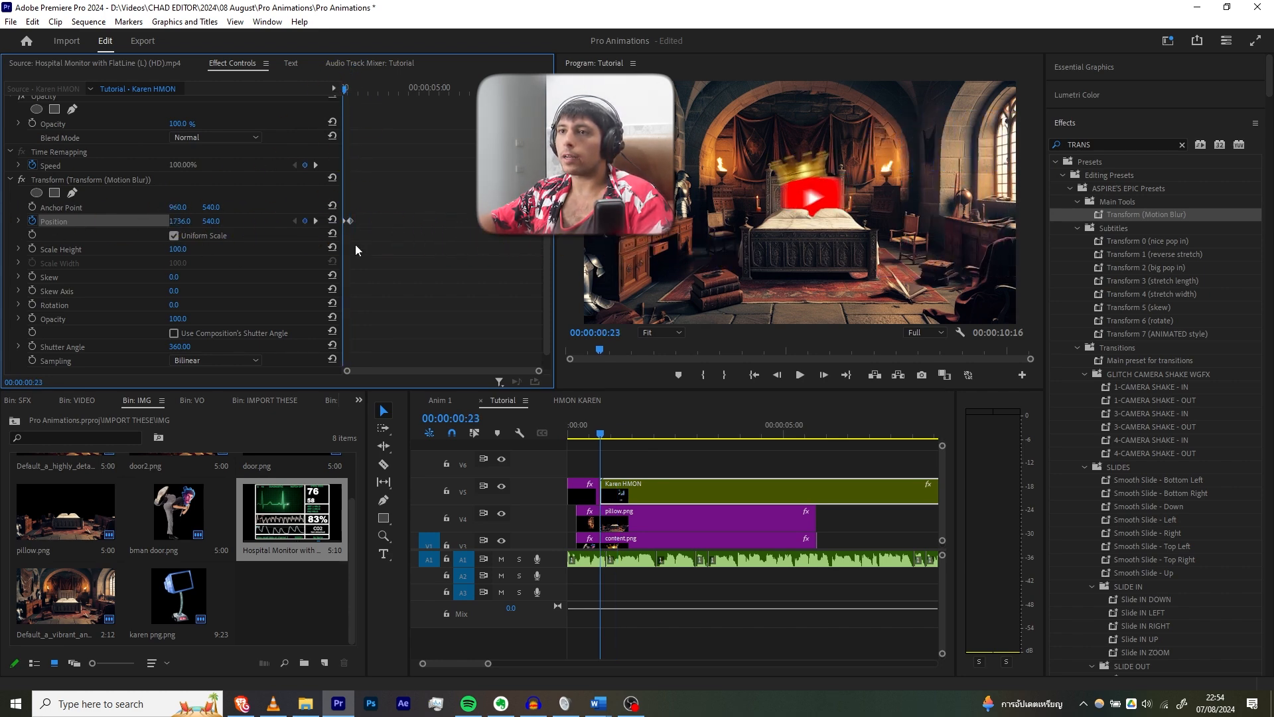
# Ease Karen HMON's slide-in by giving its Position keyframes Bezier temporal interpolation, and play back the motion.
pyautogui.rightClick(349, 221)
pyautogui.moveTo(425, 333)
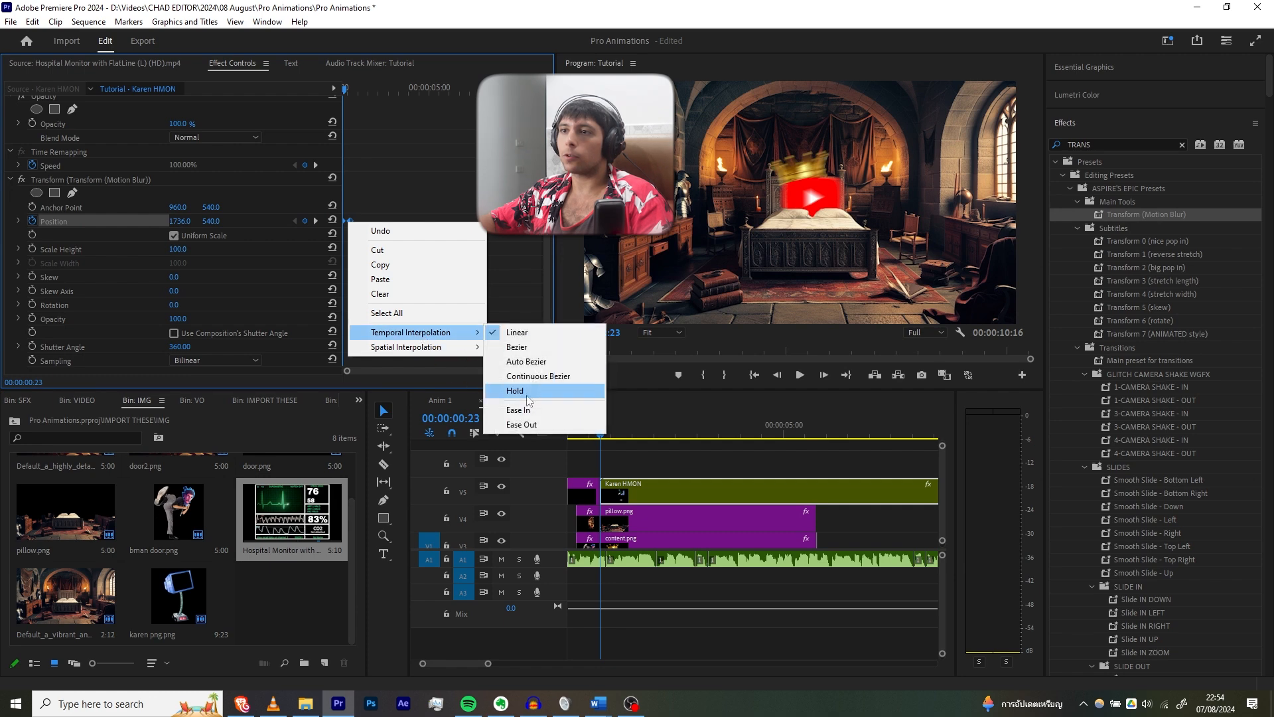
pyautogui.click(517, 347)
pyautogui.rightClick(349, 222)
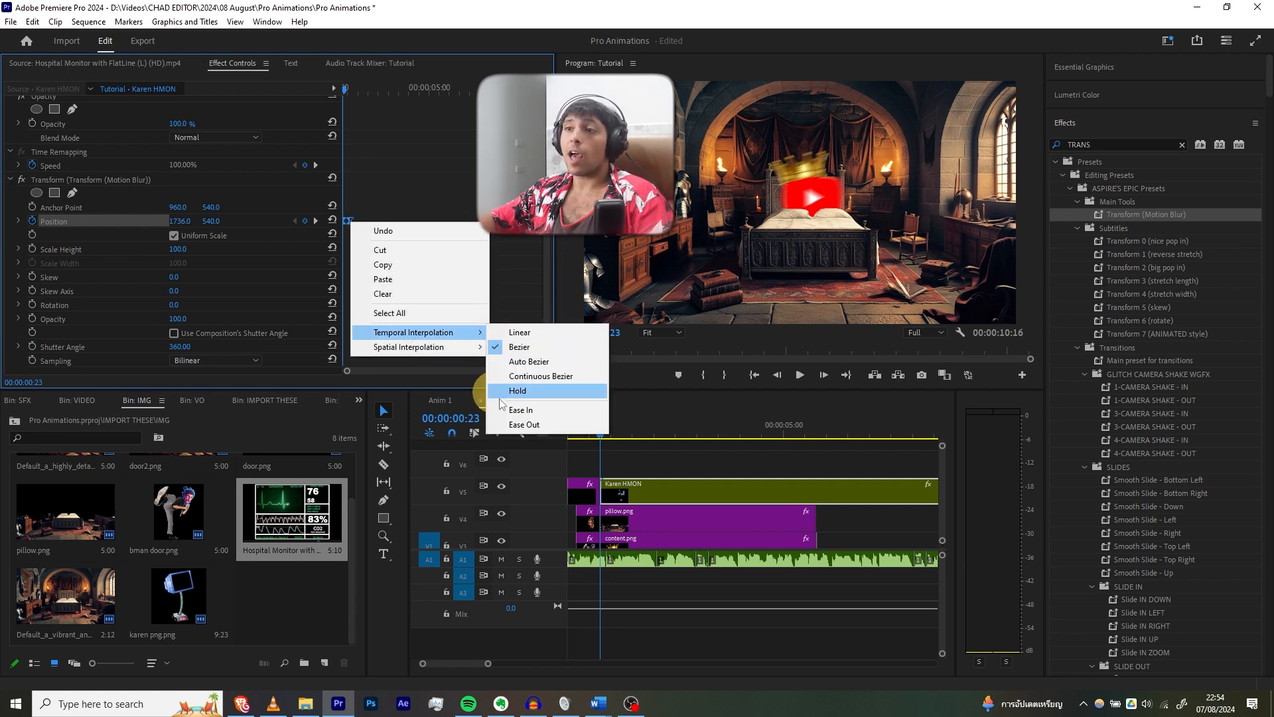
pyautogui.click(518, 391)
pyautogui.press('space')
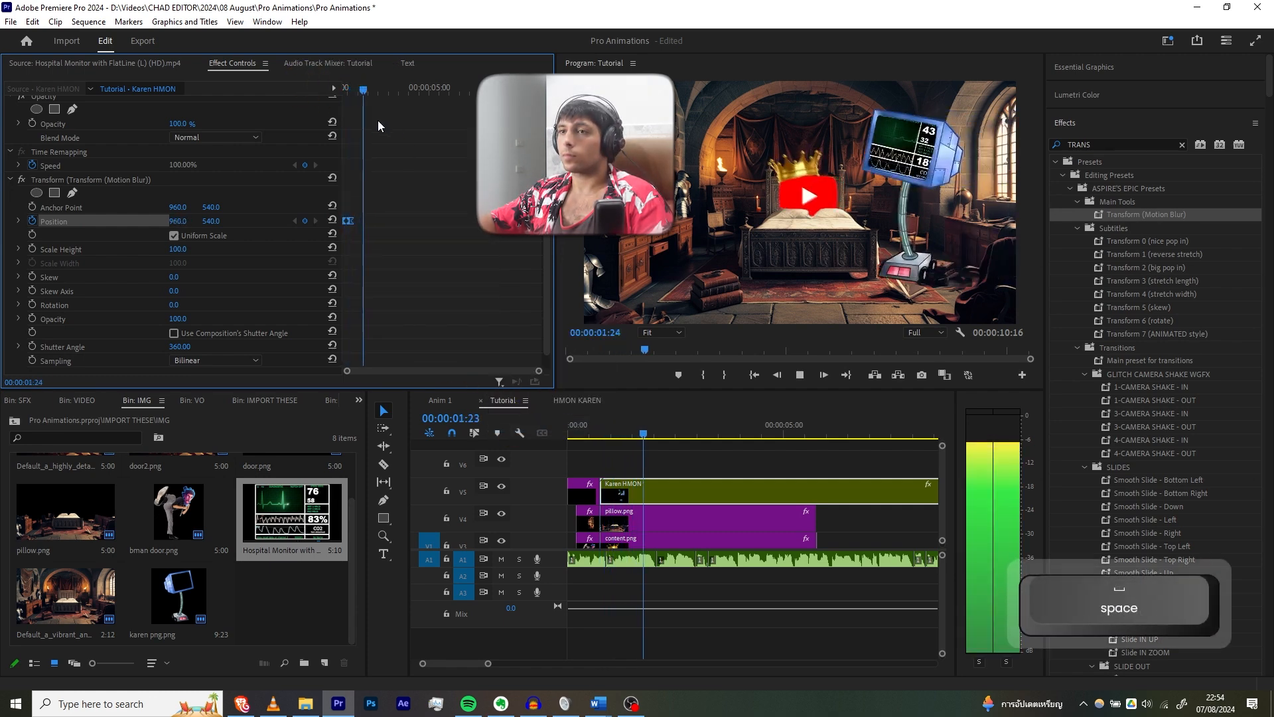
pyautogui.click(348, 221)
pyautogui.press('space')
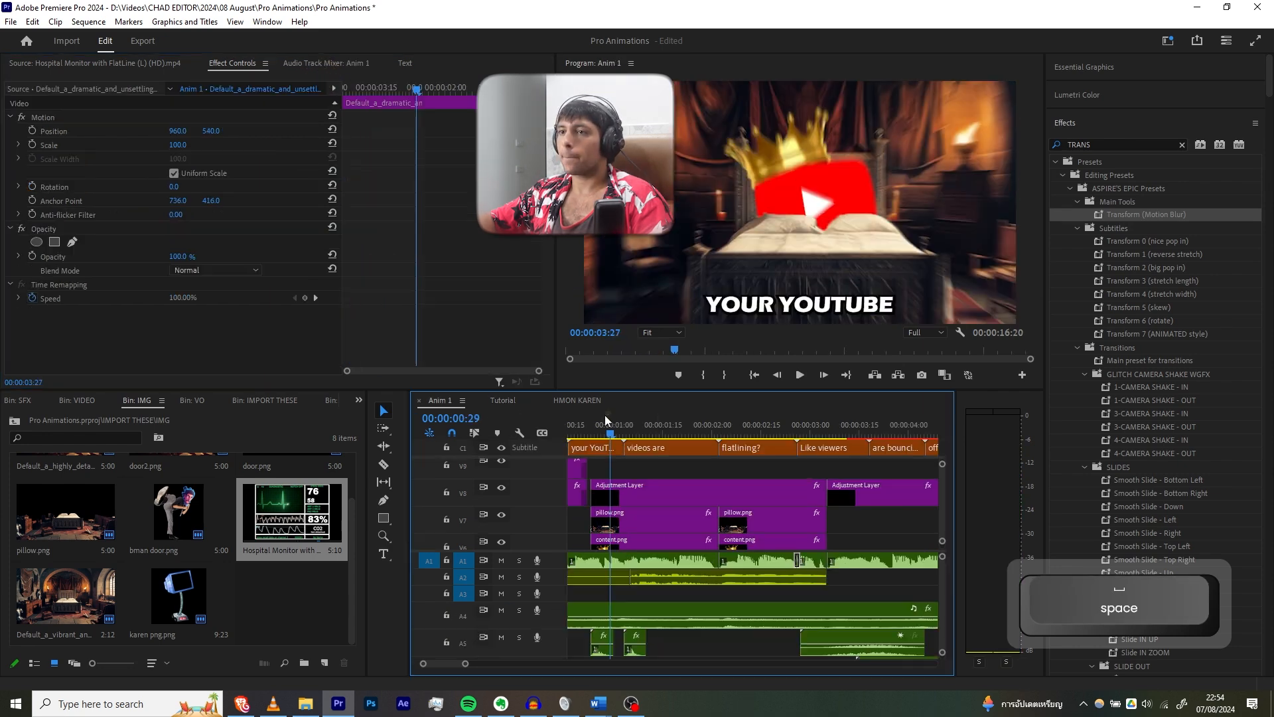
# Play the flatlining moment in the Anim 1 sequence and the matching part of Tutorial to compare the monitor's entrance timing.
pyautogui.press('space')
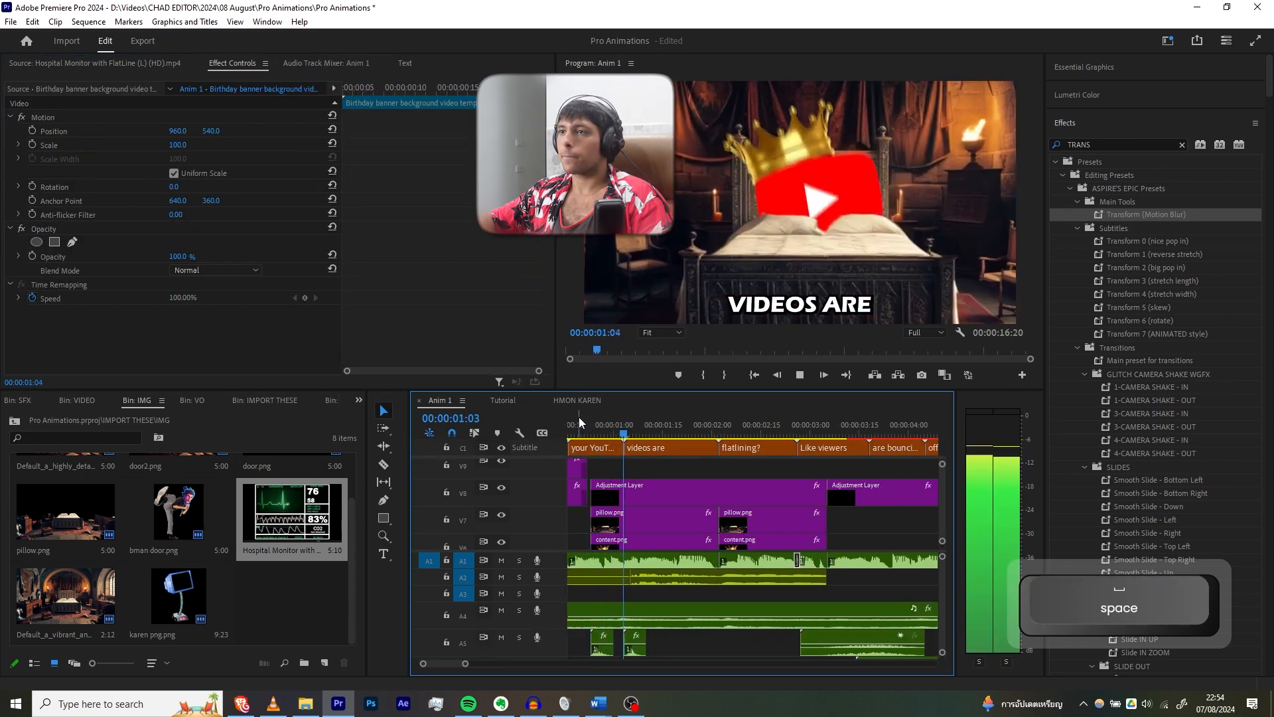
pyautogui.press('space')
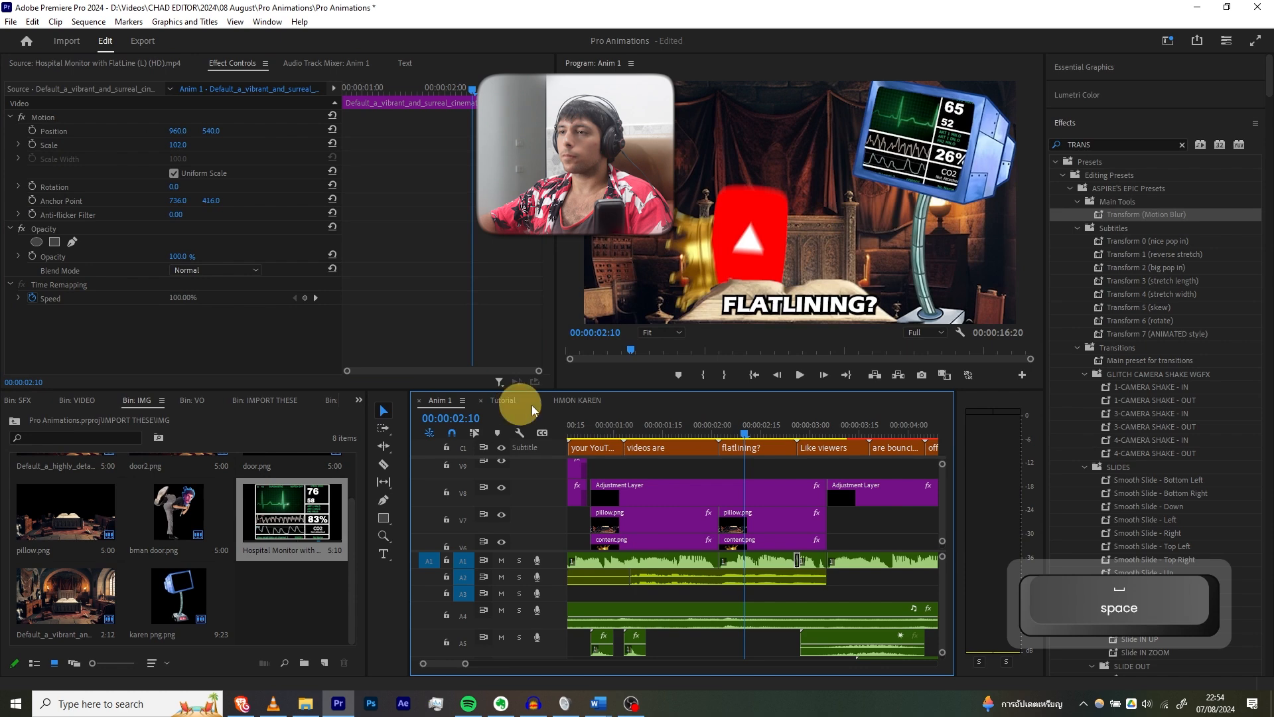
pyautogui.click(531, 405)
pyautogui.click(600, 417)
pyautogui.press('space')
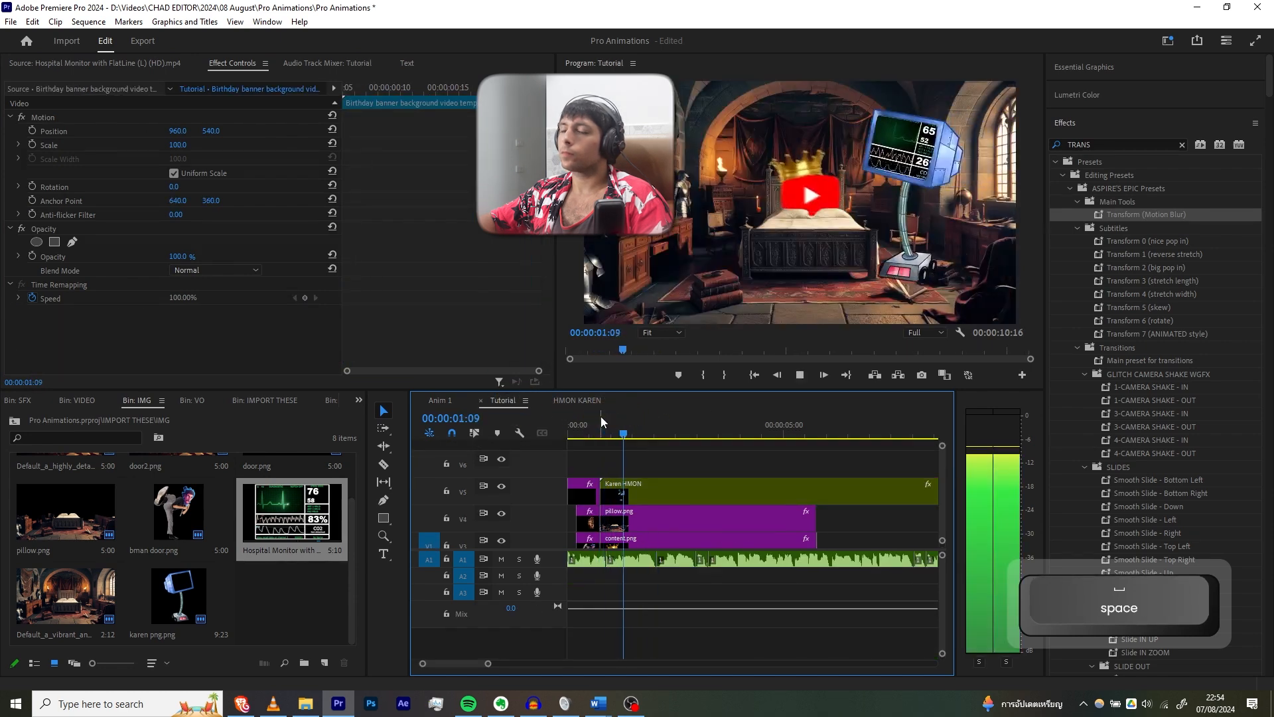
# Move the Karen HMON clip to start at 00:00:01:18 in Tutorial and play back its entrance against the voice-over.
pyautogui.moveTo(640, 494); pyautogui.dragTo(667, 499)
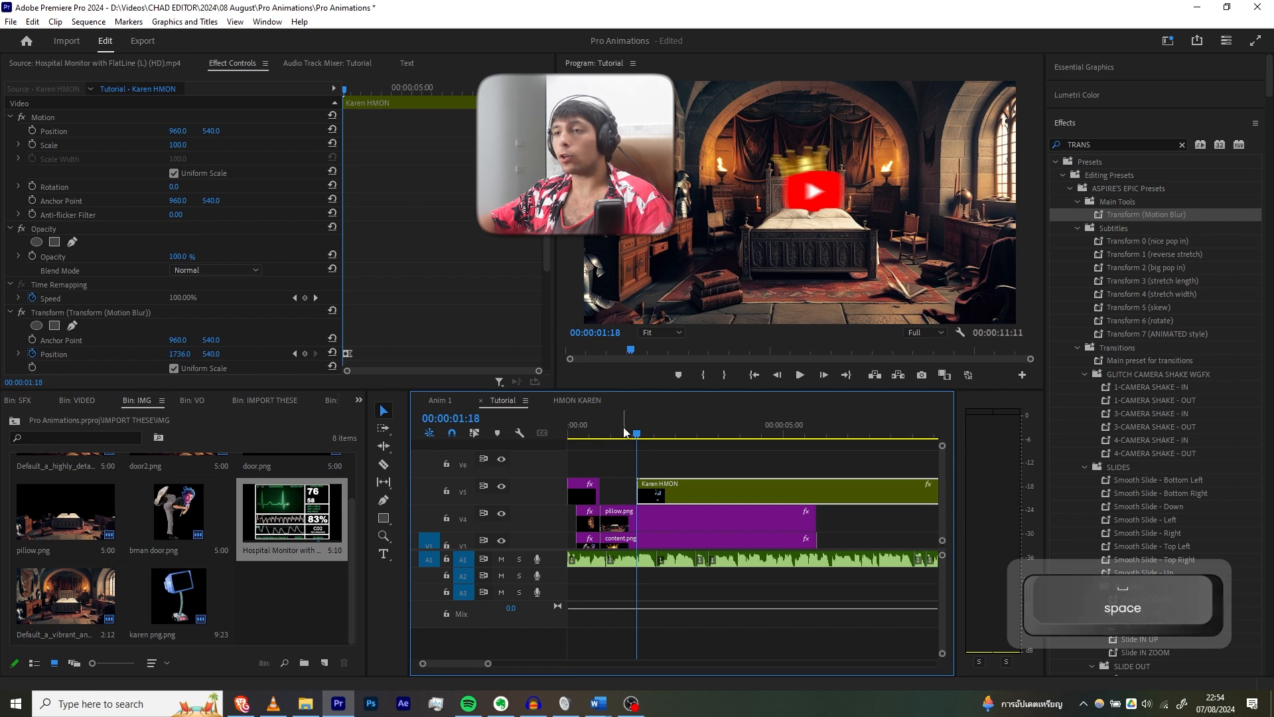
pyautogui.click(619, 428)
pyautogui.click(631, 430)
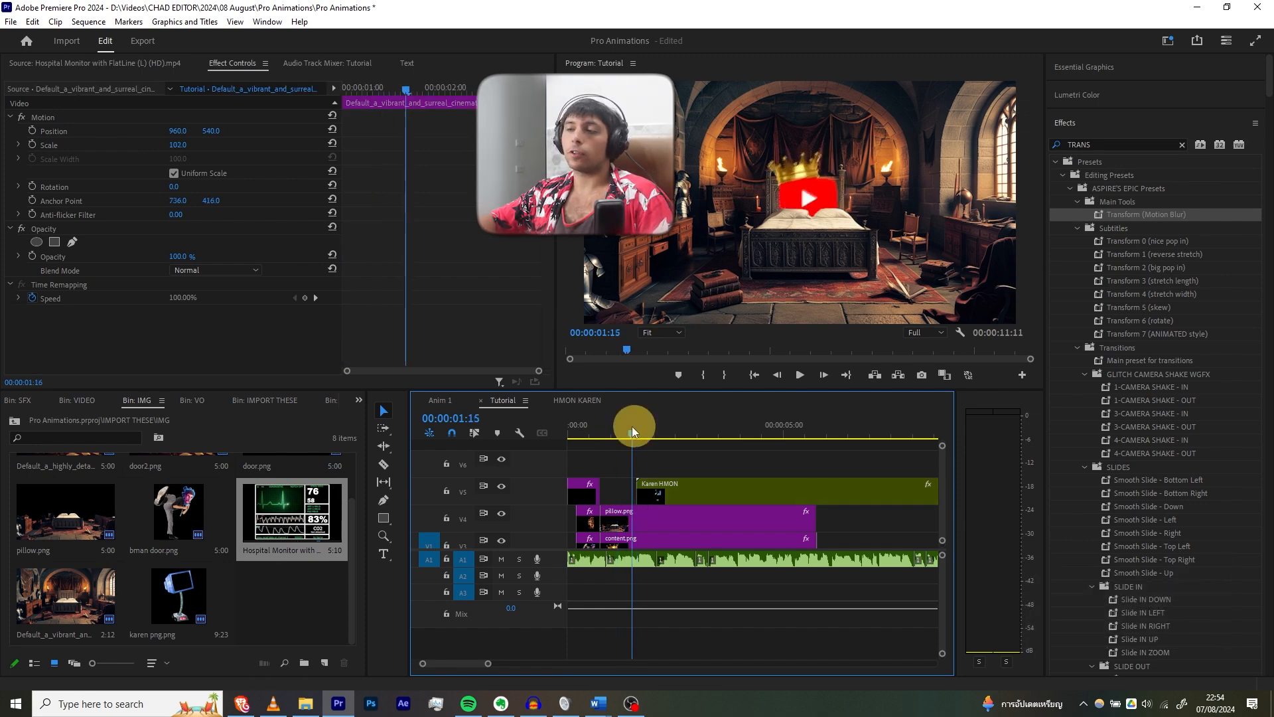
pyautogui.press('space')
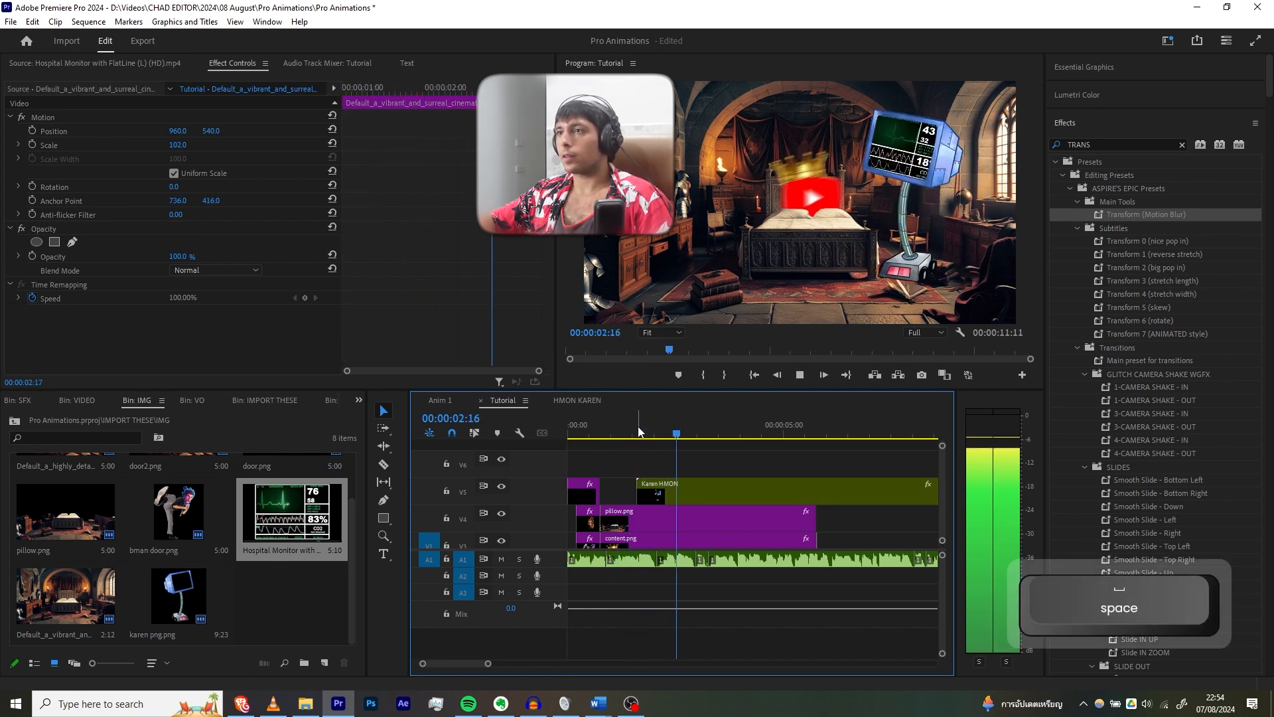
pyautogui.press('space')
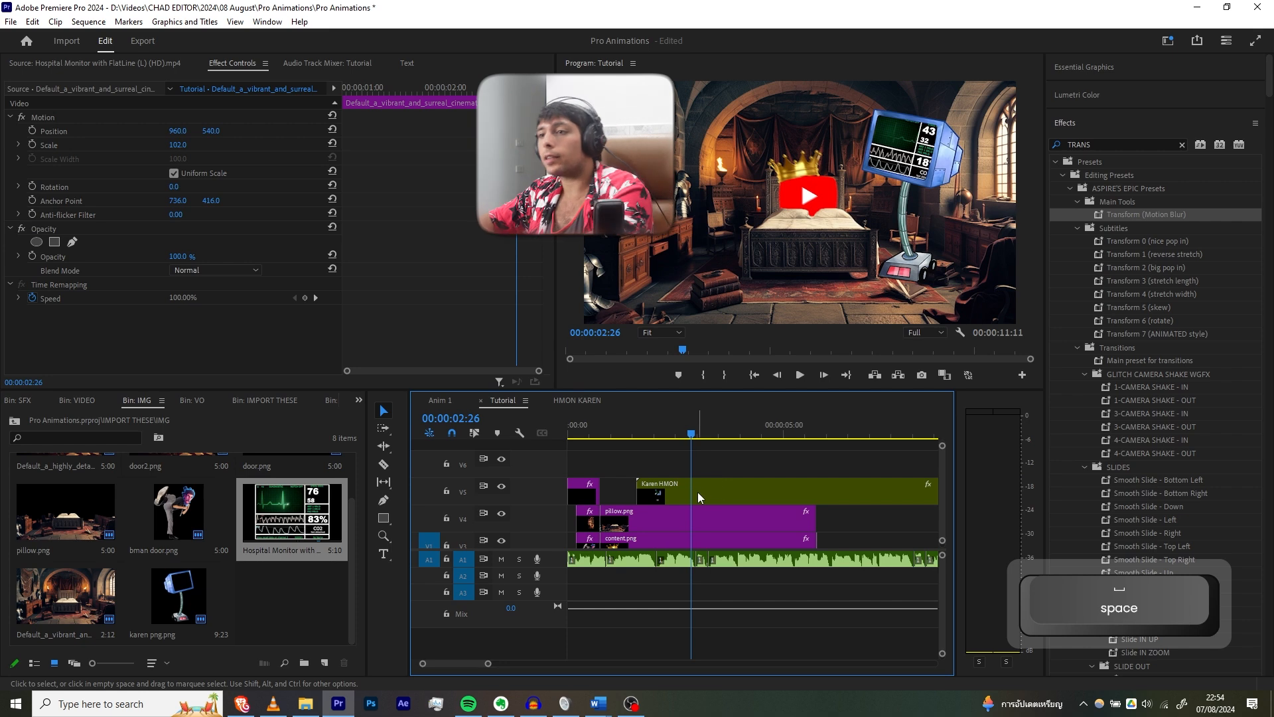
# Split the Karen HMON, pillow.png and content.png clips together just before 00:00:03:00.
pyautogui.keyDown('alt'); pyautogui.scroll(2, 685, 488); pyautogui.keyUp('alt')
pyautogui.keyDown('ctrl'); pyautogui.scroll(-1, 687, 490); pyautogui.keyUp('ctrl')
pyautogui.press('c')
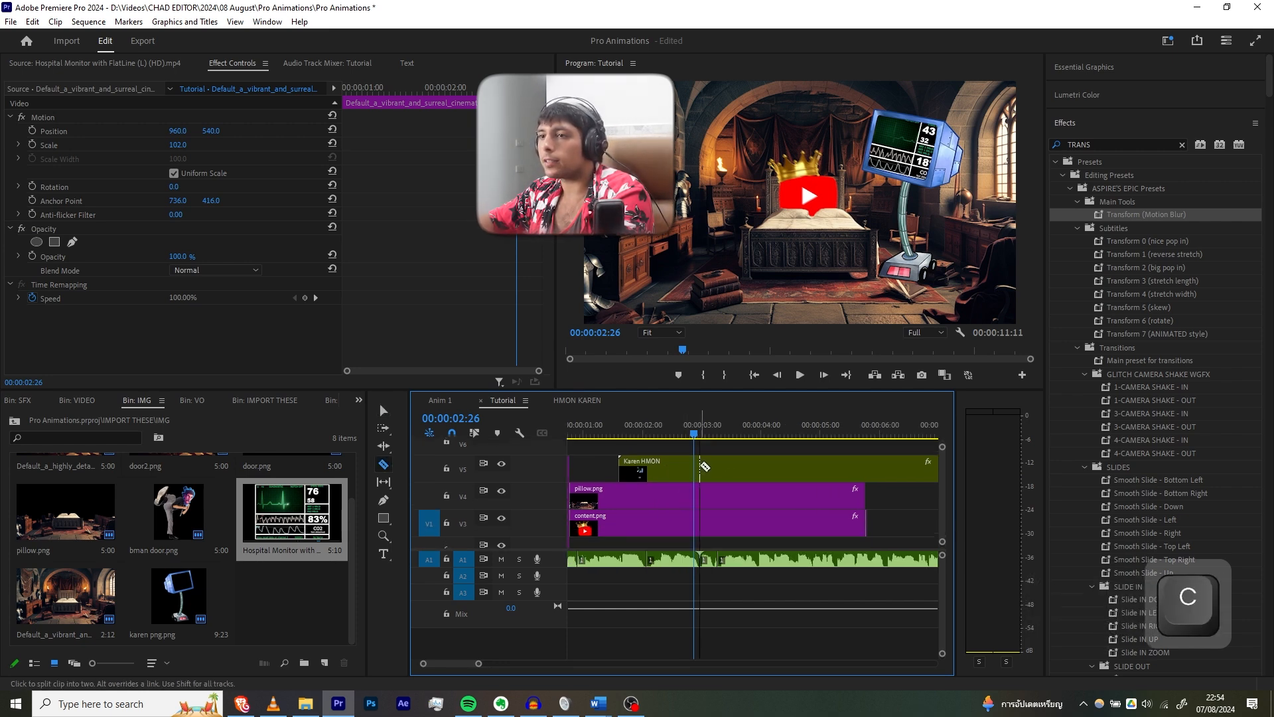
pyautogui.keyDown('shift'); pyautogui.click(699, 498); pyautogui.keyUp('shift')
pyautogui.press('v')
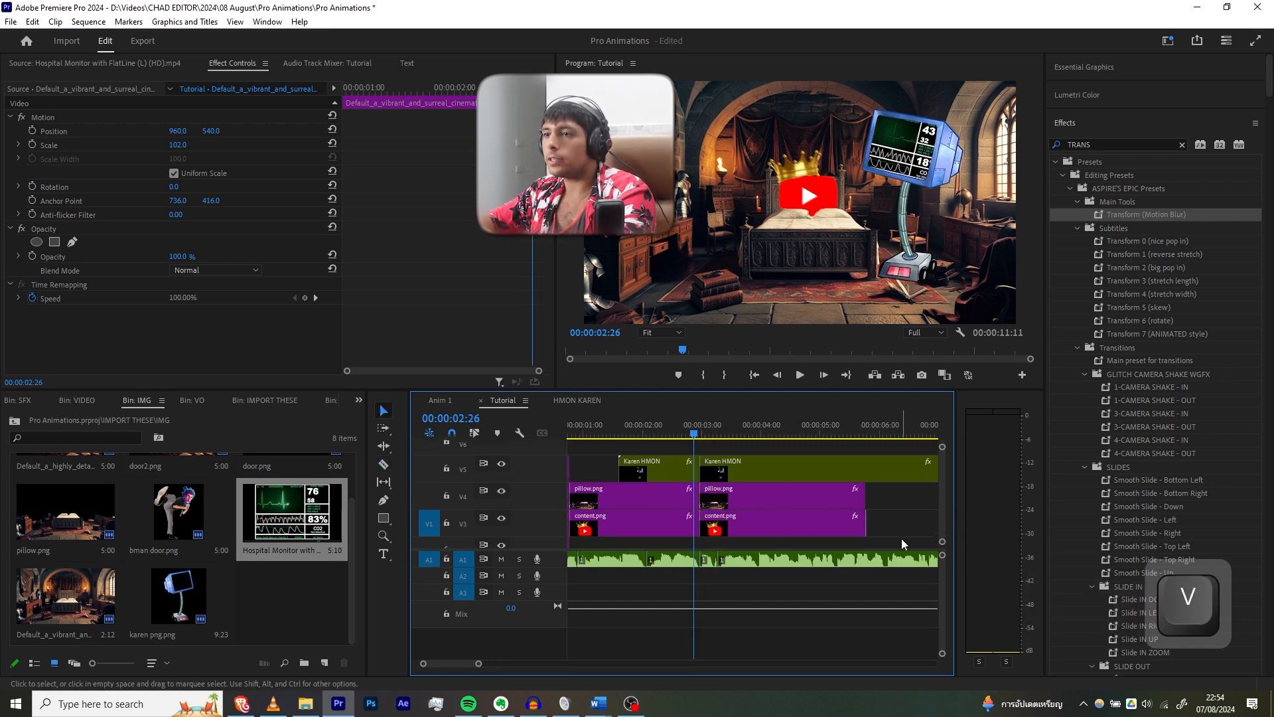
# Split the first content.png clip at about 00:00:02:03.
pyautogui.click(642, 524)
pyautogui.click(649, 430)
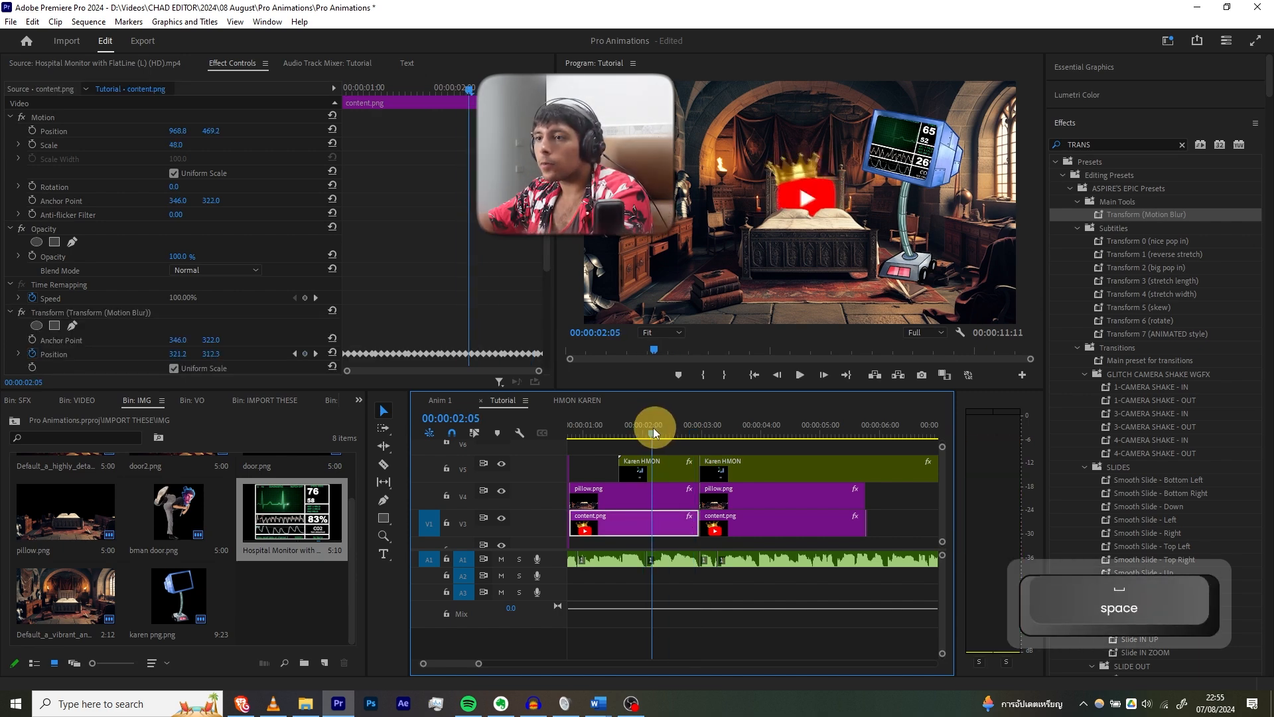
pyautogui.press('c')
pyautogui.click(650, 523)
pyautogui.press('v')
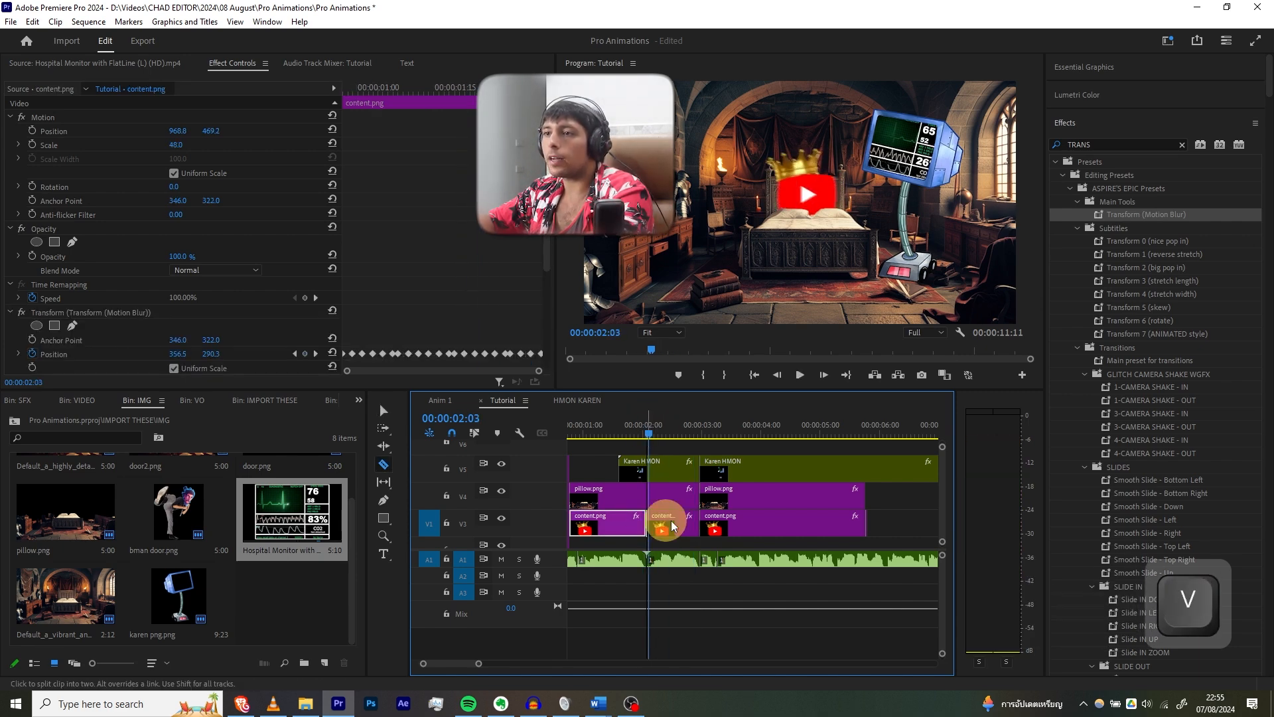
# Remove the shaking Transform (Motion Blur) effect from the short middle content.png piece.
pyautogui.click(109, 313)
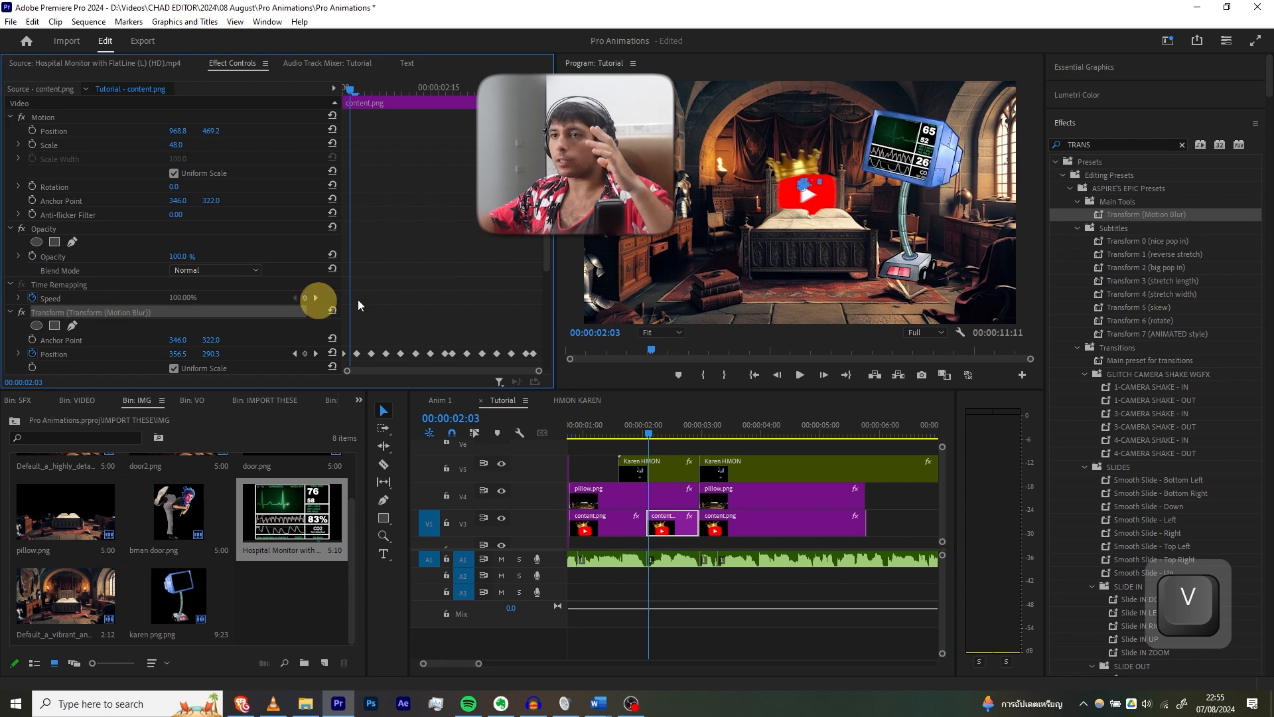
pyautogui.scroll(-2, 372, 302)
pyautogui.press('Delete')
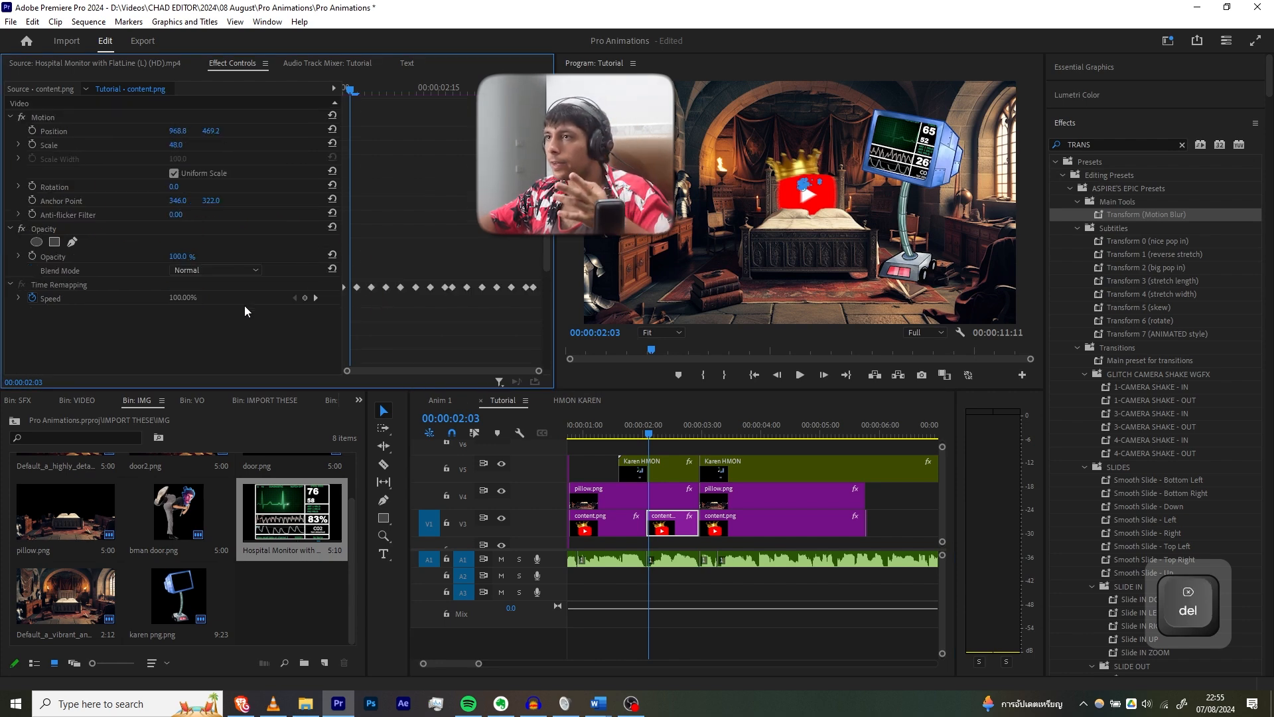
# Add Motion keyframes for Position, Scale and Rotation to the middle content.png piece and move them to its first frame.
pyautogui.click(1143, 213)
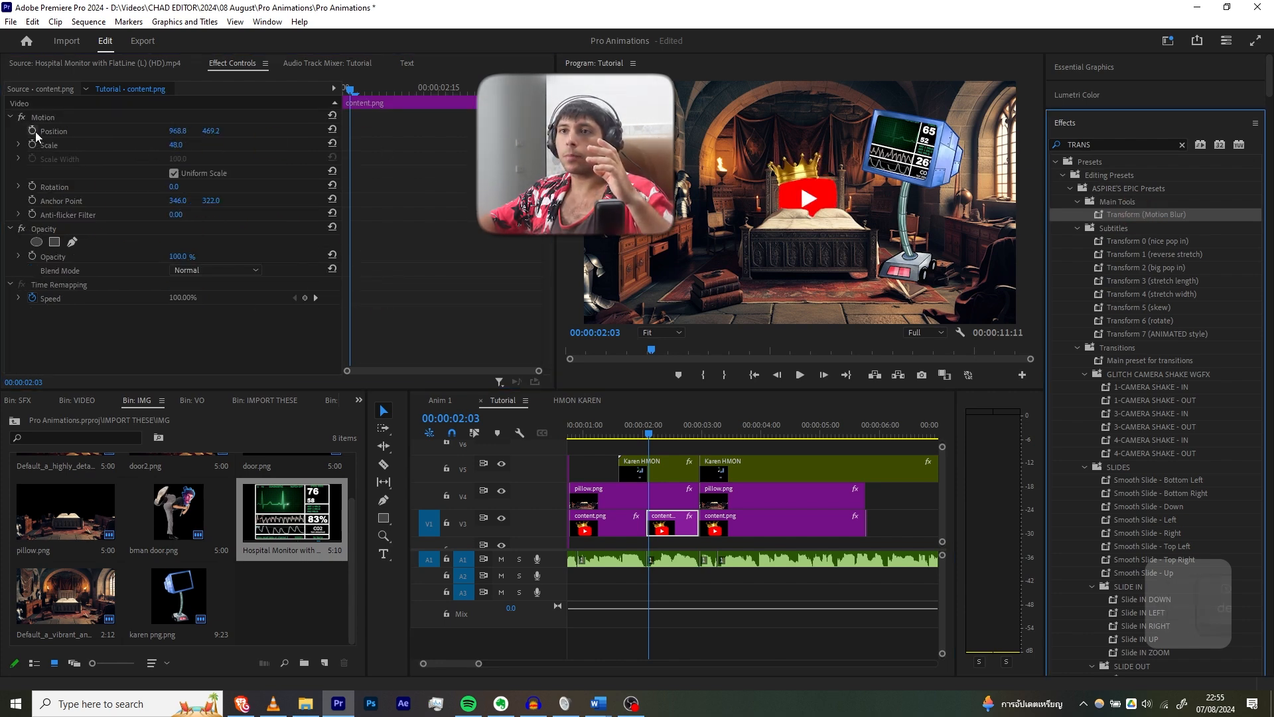
pyautogui.click(32, 131)
pyautogui.click(32, 144)
pyautogui.click(31, 187)
pyautogui.click(339, 112)
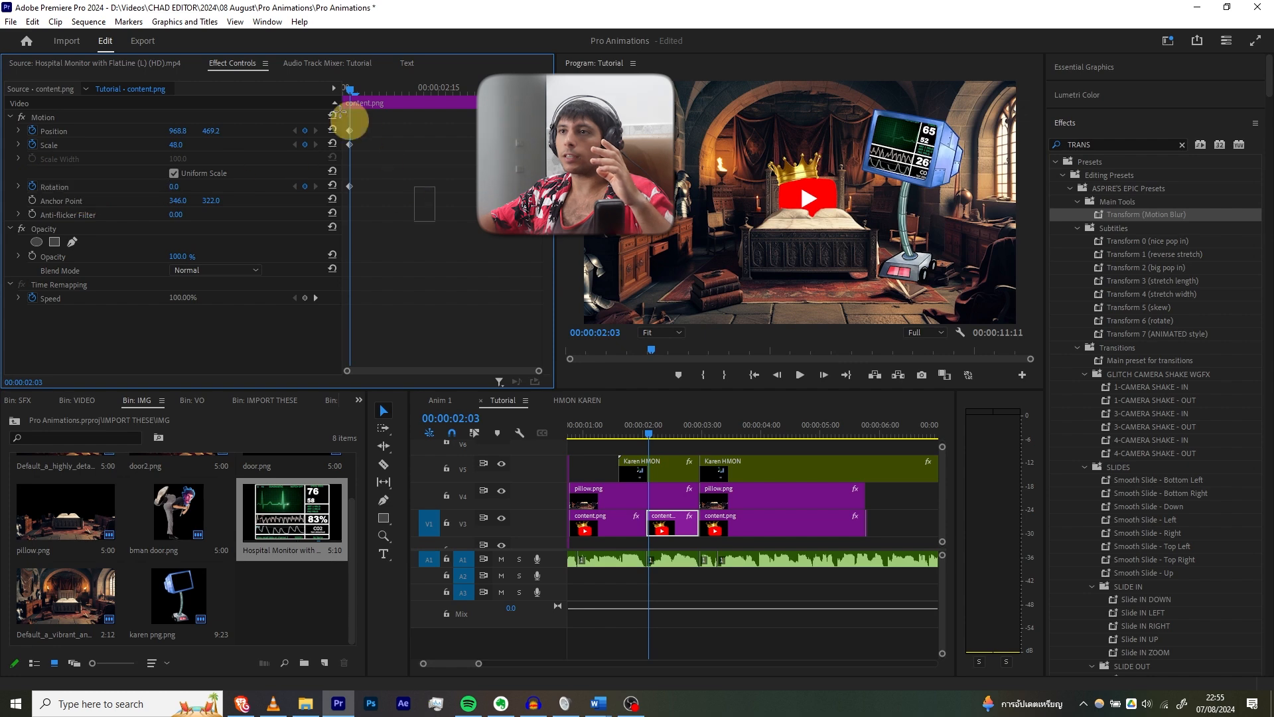
pyautogui.moveTo(349, 131); pyautogui.dragTo(337, 132)
# Add a Rotation keyframe of -74° shortly after the start of the middle content.png piece and play back the fall.
pyautogui.moveTo(176, 187)
pyautogui.mouseDown()
pyautogui.moveTo(104, 179)
pyautogui.moveTo(185, 183)
pyautogui.mouseUp()
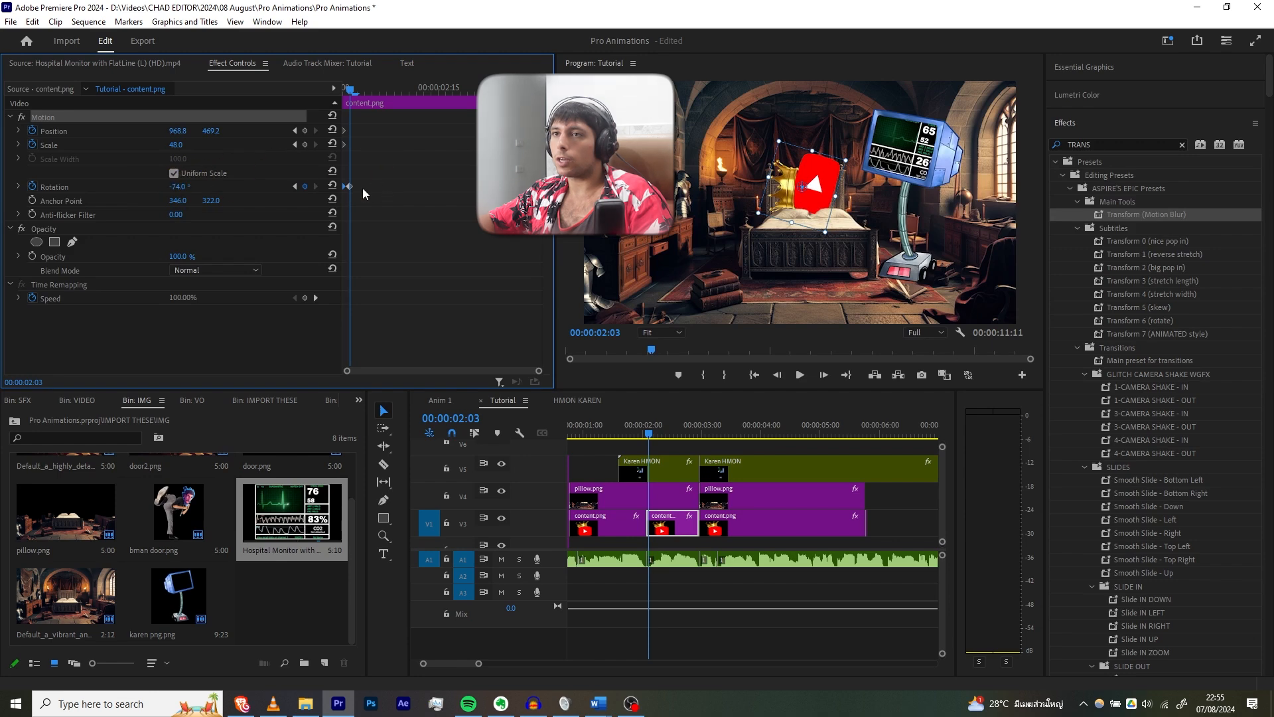
pyautogui.moveTo(349, 186); pyautogui.dragTo(357, 185)
pyautogui.moveTo(349, 98); pyautogui.dragTo(319, 82)
pyautogui.press('space')
pyautogui.press('space')
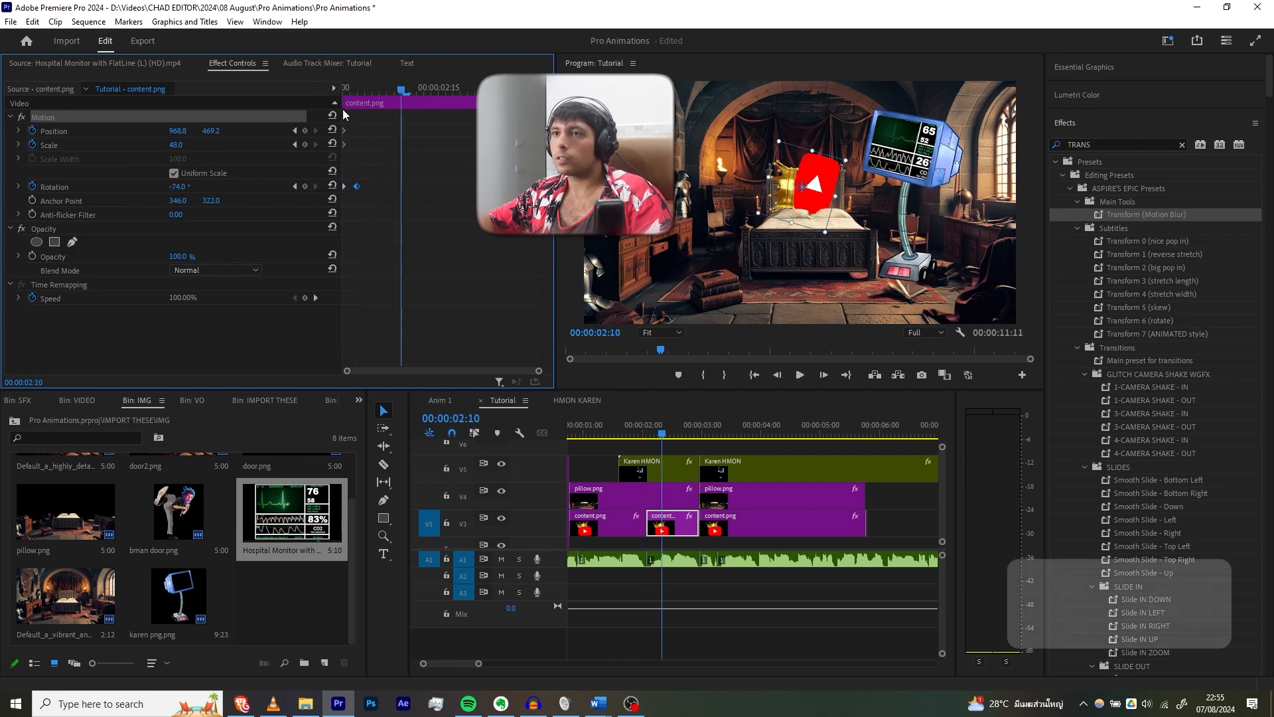
# Move the -74° Rotation keyframe farther into the middle content.png piece to slow the fall, and play it back.
pyautogui.moveTo(357, 186); pyautogui.dragTo(426, 186)
pyautogui.moveTo(375, 89); pyautogui.dragTo(329, 100)
pyautogui.press('space')
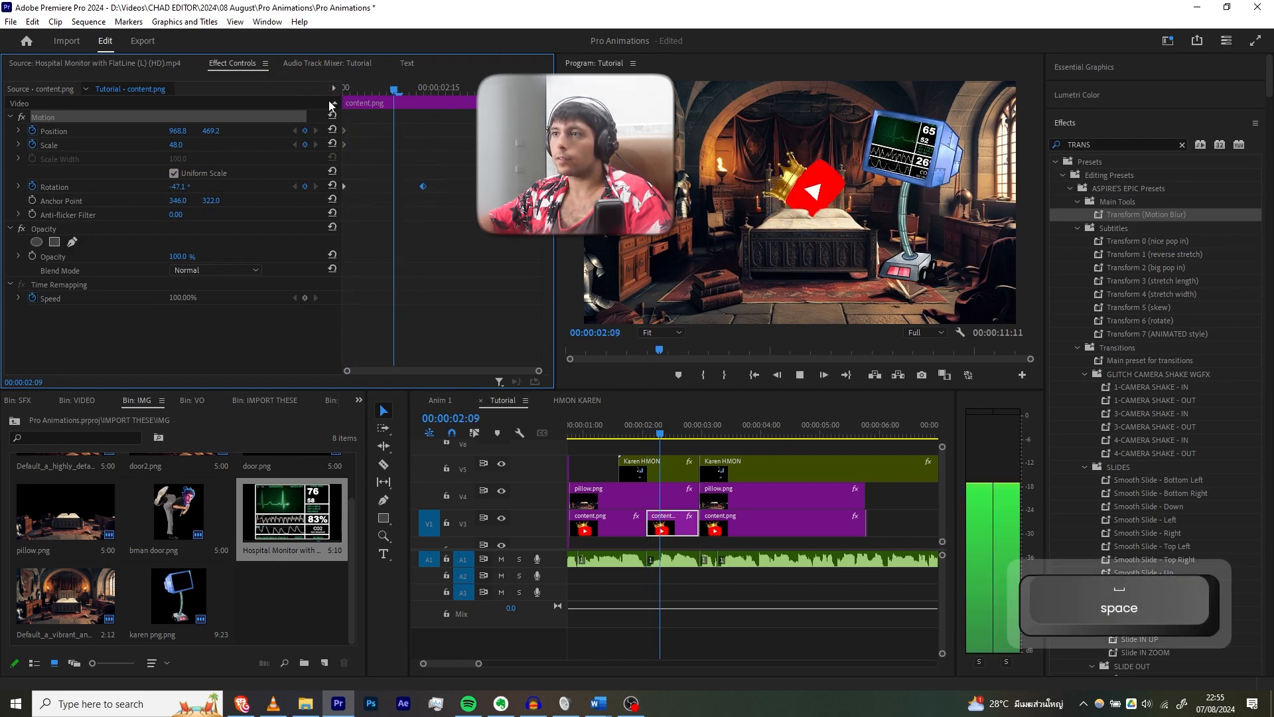
pyautogui.press('space')
# Add Position and Scale keyframes aligned with the -74° Rotation keyframe, and set Position to 968.8, 748.2 at 00:00:02:19.
pyautogui.click(304, 130)
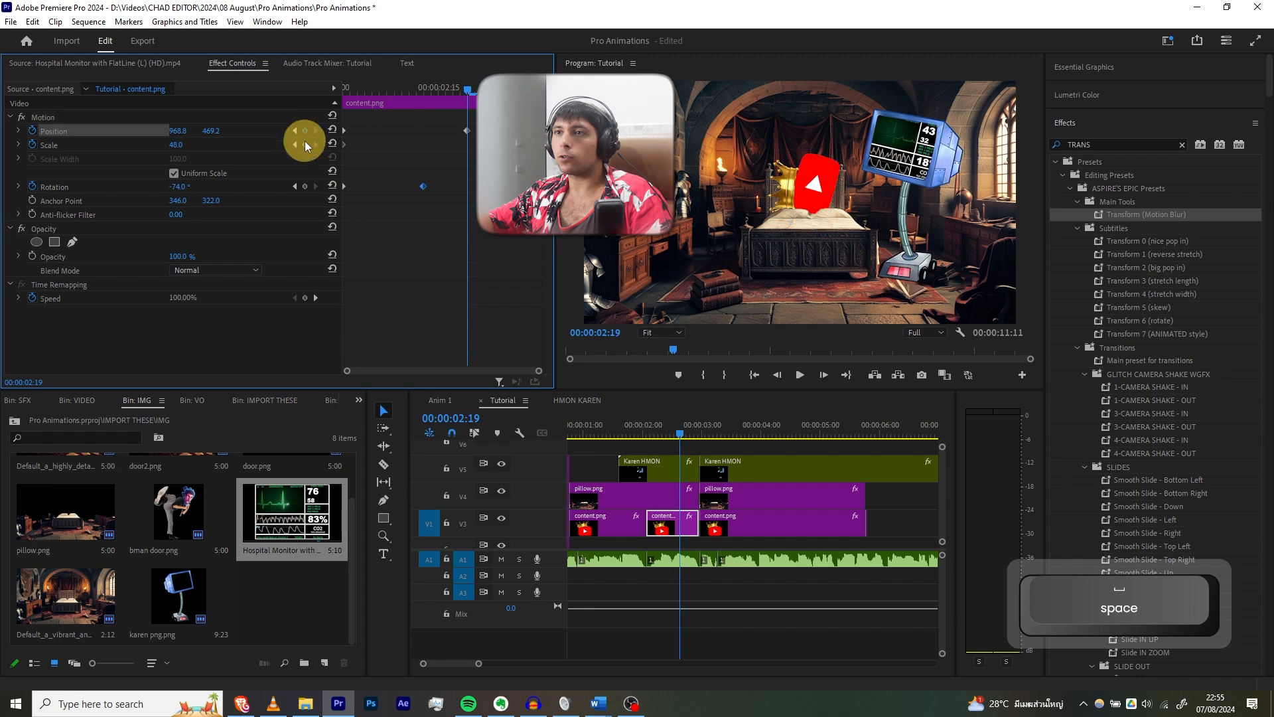
pyautogui.moveTo(477, 151); pyautogui.dragTo(423, 130)
pyautogui.moveTo(211, 131)
pyautogui.mouseDown()
pyautogui.moveTo(413, 128)
pyautogui.moveTo(228, 128)
pyautogui.mouseUp()
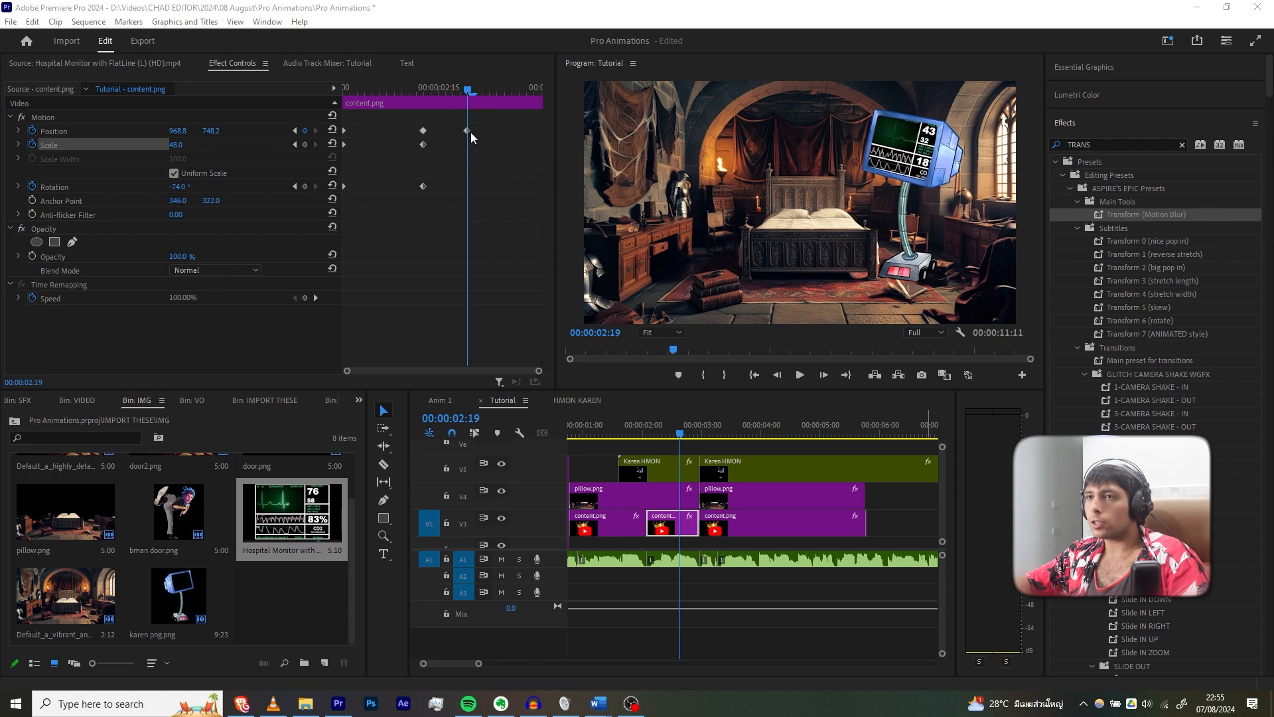
# Play back the drop and move the last Position keyframe to the end of the middle content.png piece.
pyautogui.moveTo(468, 89); pyautogui.dragTo(343, 89)
pyautogui.press('space')
pyautogui.click(296, 88)
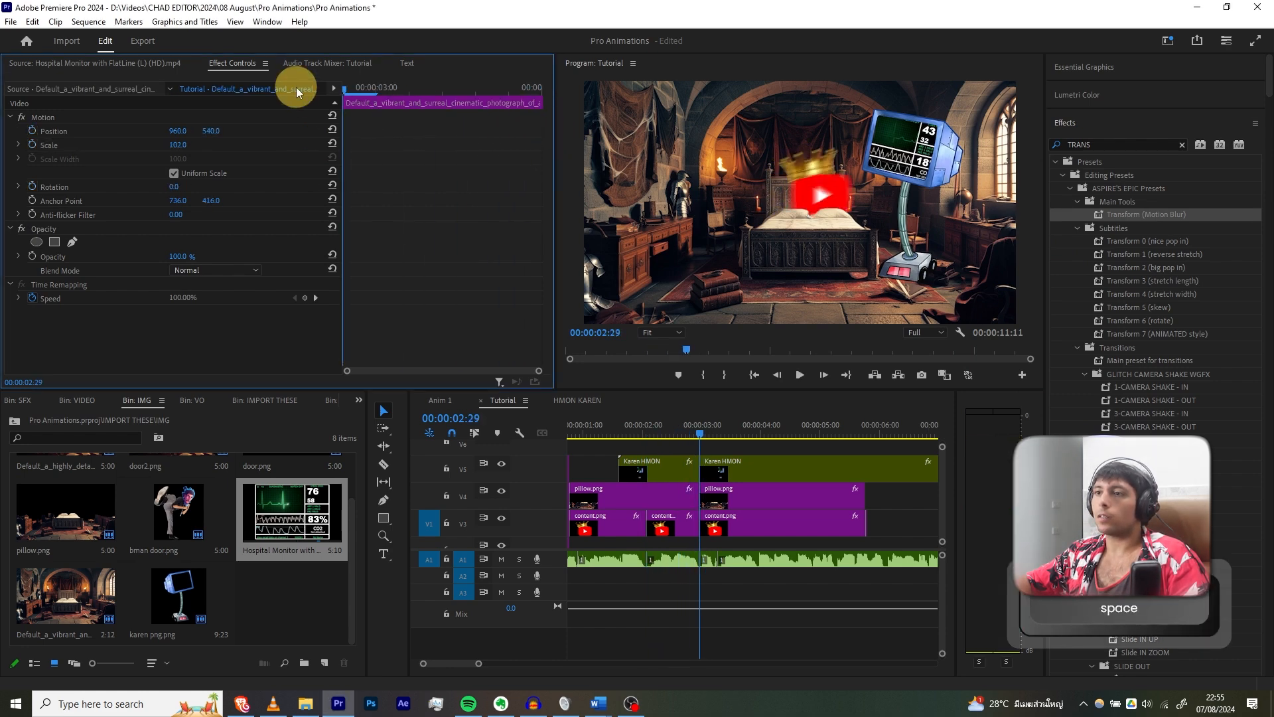
pyautogui.click(662, 524)
pyautogui.click(470, 187)
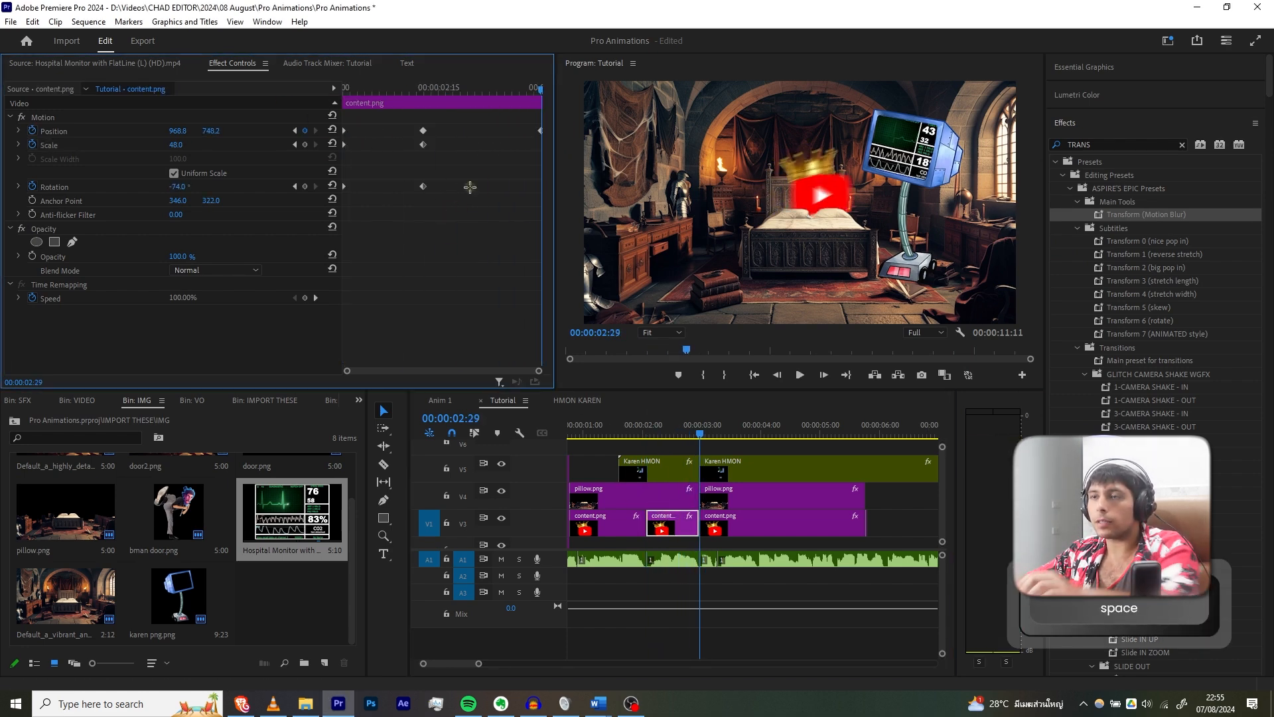
# Apply Ease In and Ease Out temporal interpolation to all Position and Rotation keyframes of the middle content.png piece.
pyautogui.click(345, 131)
pyautogui.moveTo(409, 115); pyautogui.dragTo(564, 136)
pyautogui.moveTo(477, 211); pyautogui.dragTo(321, 178)
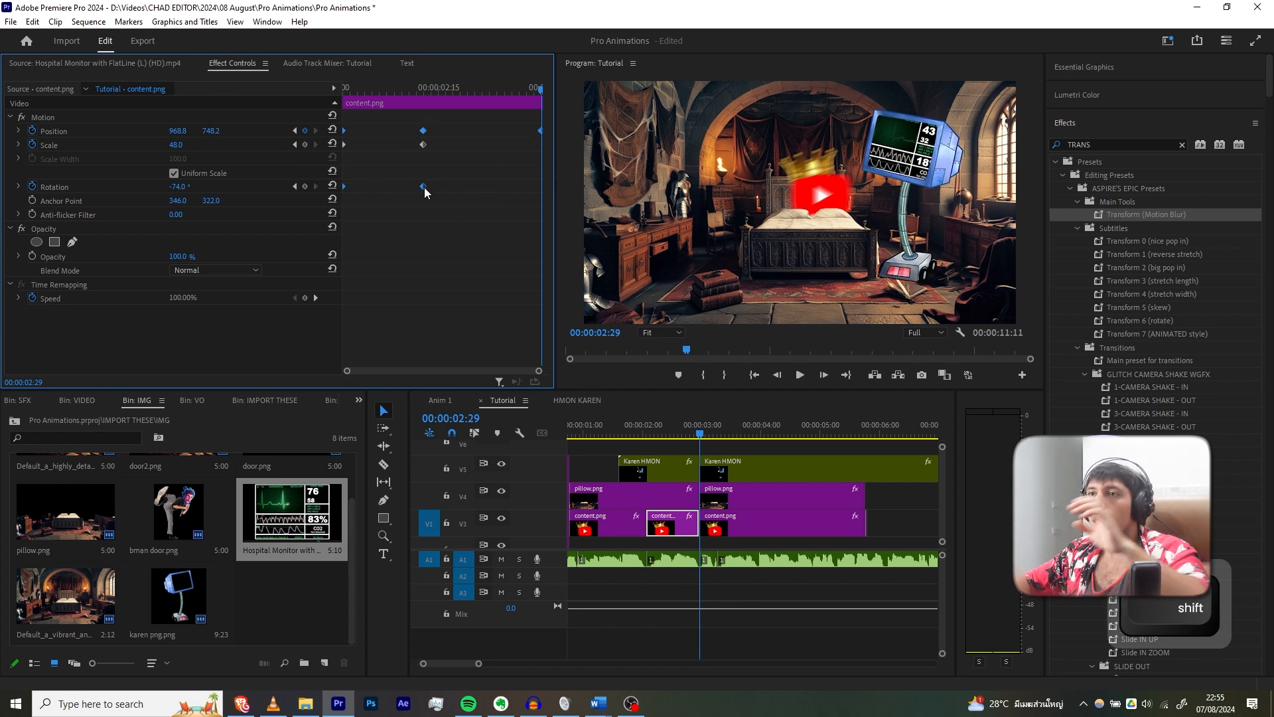
pyautogui.rightClick(424, 187)
pyautogui.moveTo(505, 297)
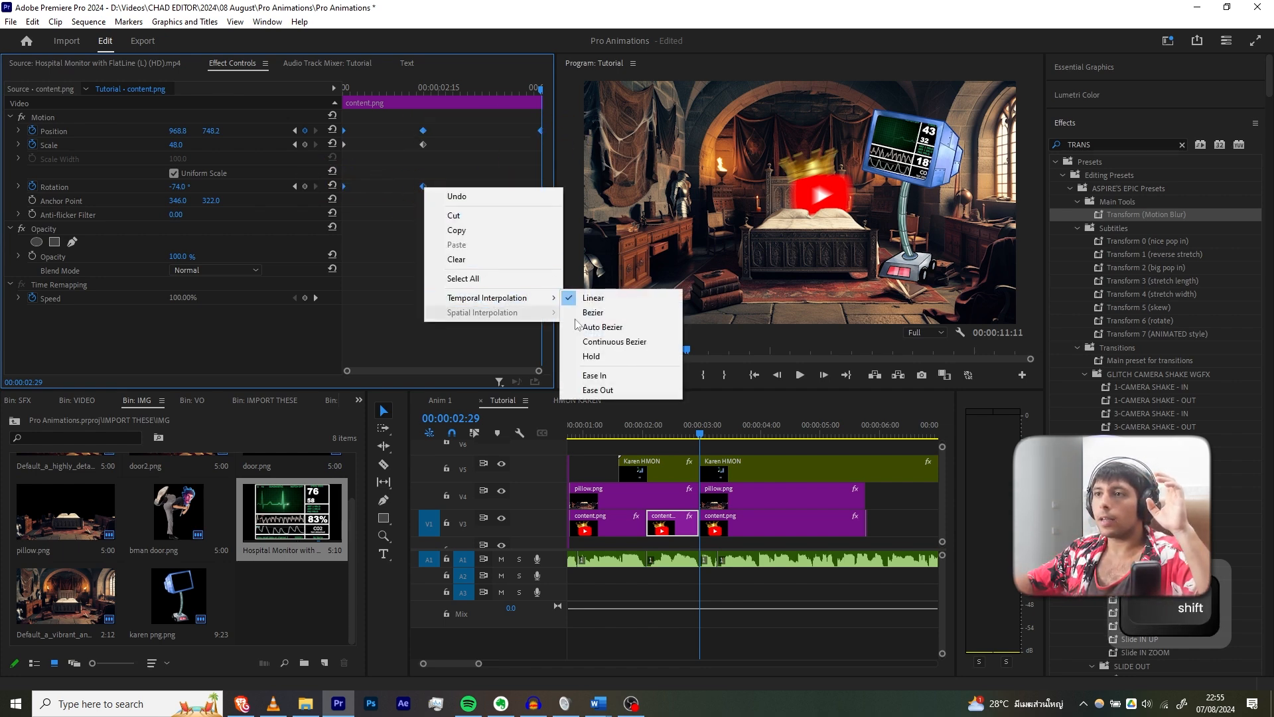
pyautogui.click(611, 376)
pyautogui.rightClick(423, 185)
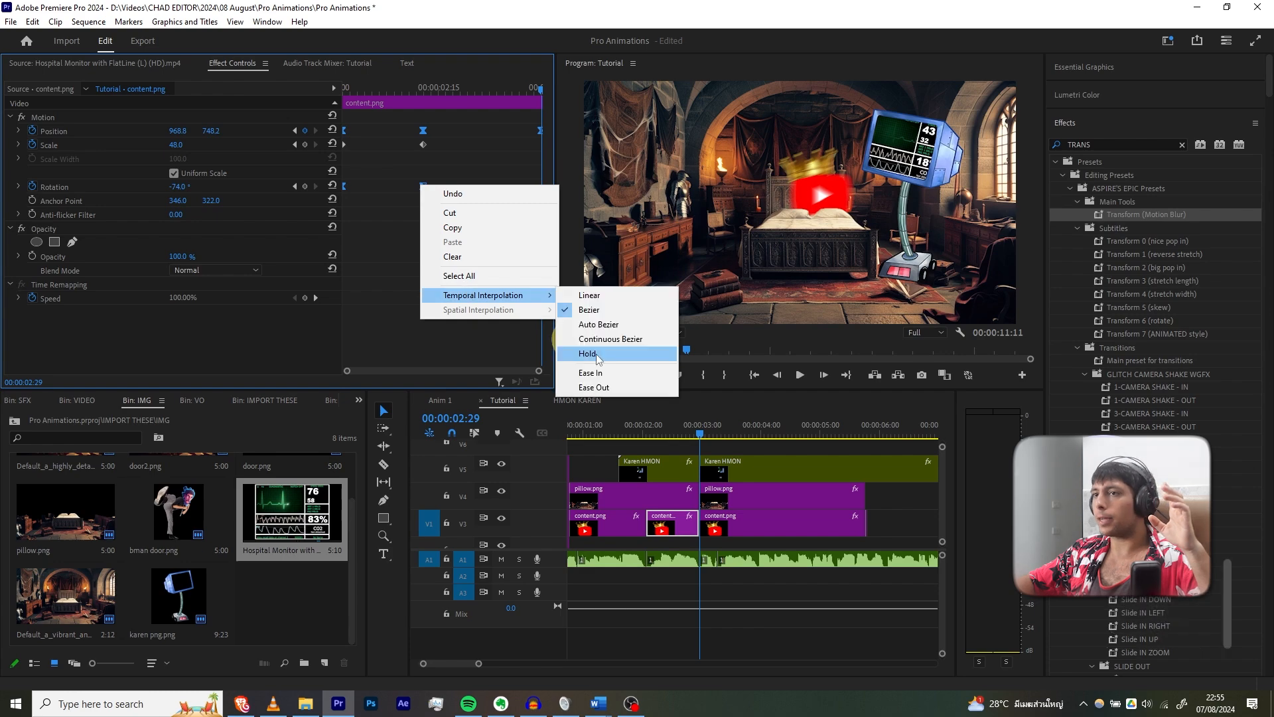
pyautogui.click(594, 387)
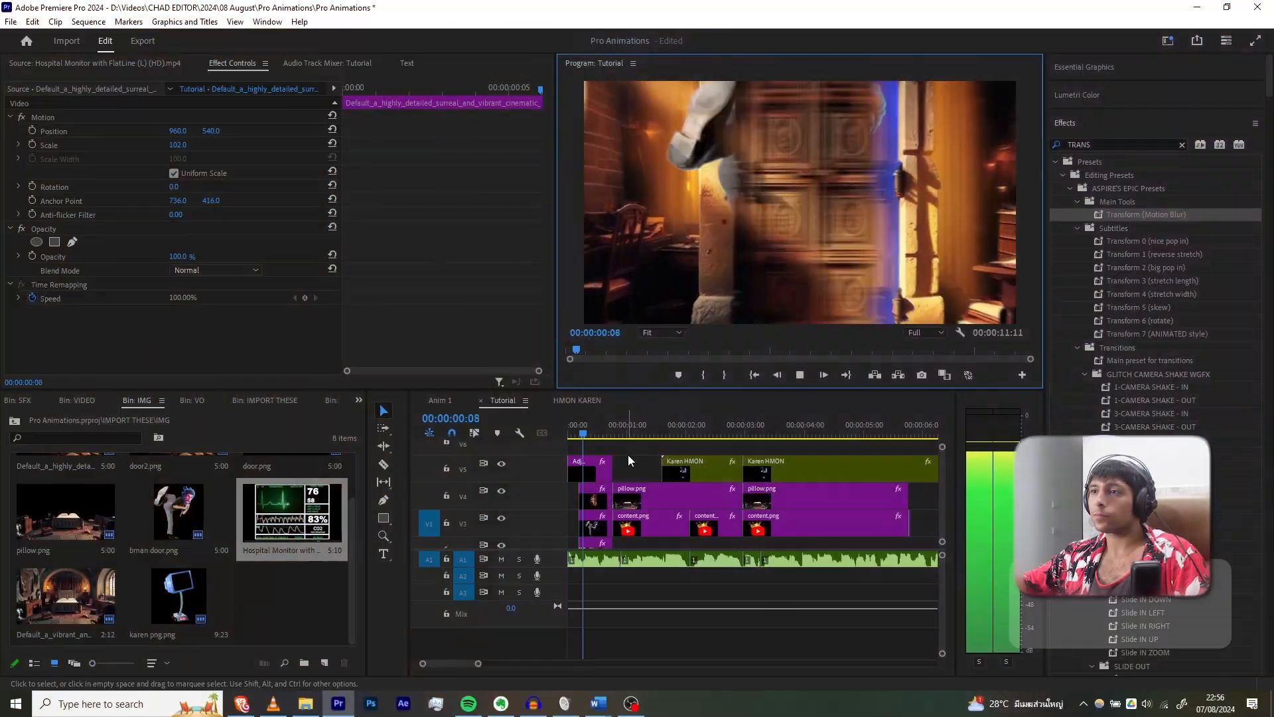
# Play back the Tutorial sequence from the start to review the door kick and the logo's fall.
pyautogui.press('space')
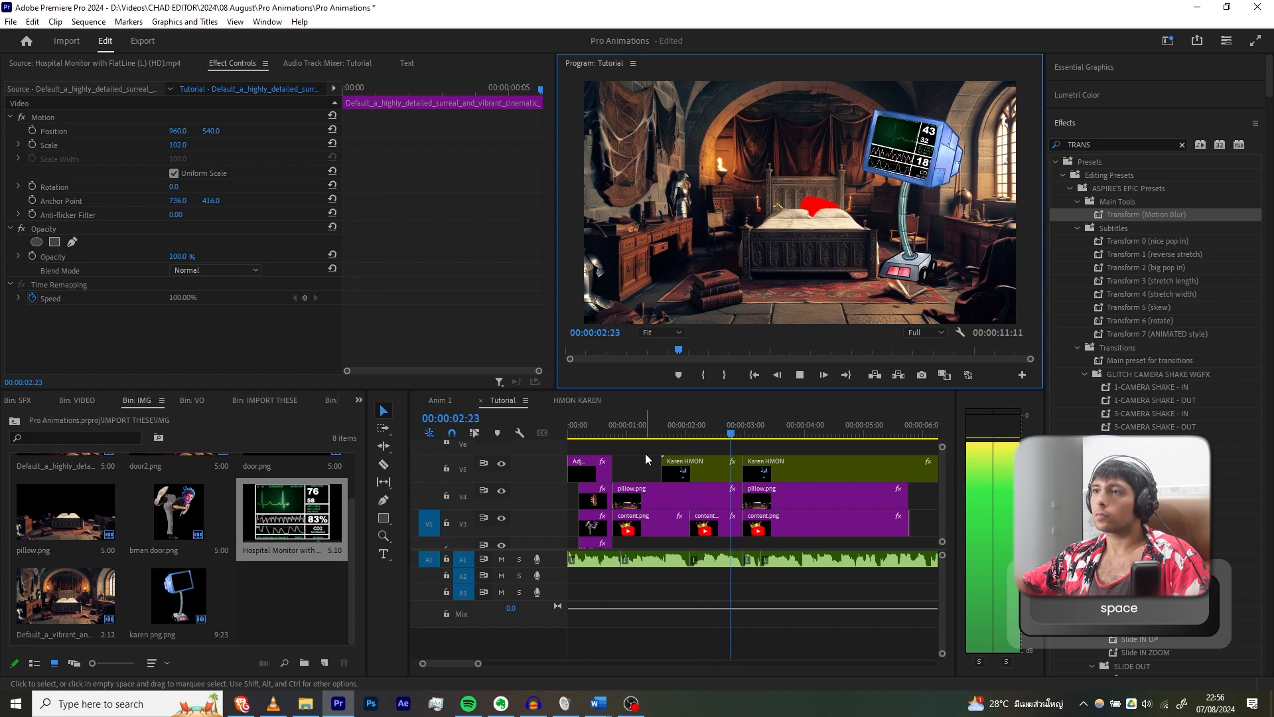
pyautogui.moveTo(587, 423); pyautogui.dragTo(555, 412)
pyautogui.press('space')
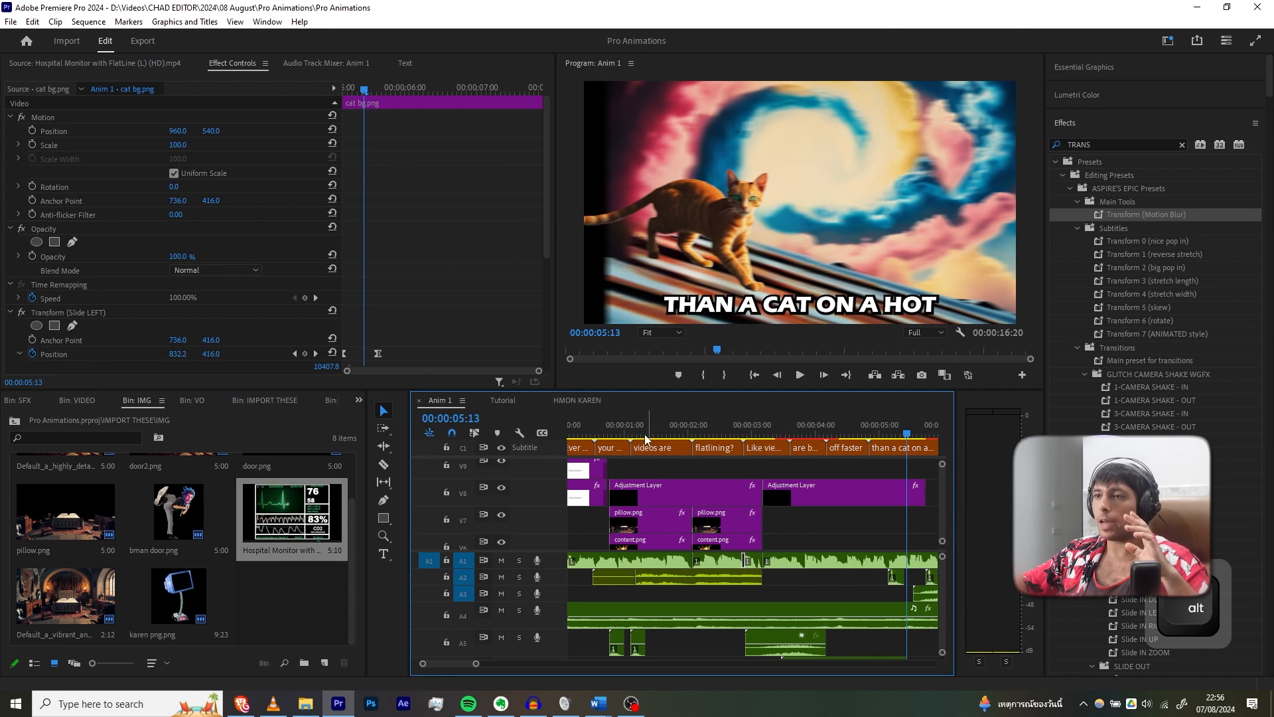
# Play back the reference Anim 1 sequence to review how its adjustment layers and scenes are timed.
pyautogui.click(608, 435)
pyautogui.press('space')
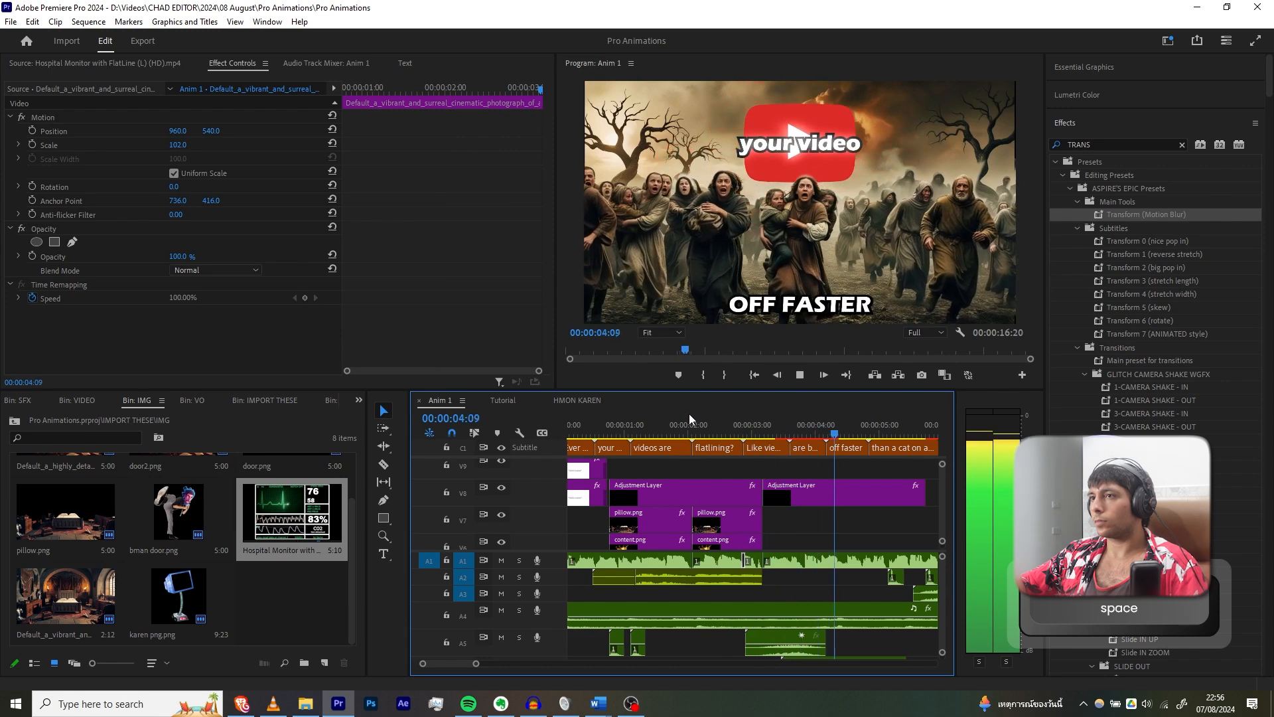
pyautogui.moveTo(730, 428); pyautogui.dragTo(768, 427)
# Return to the Tutorial sequence at 00:00:00:22 and start a new 1920 × 1080, 30.00 fps adjustment layer.
pyautogui.click(502, 400)
pyautogui.click(601, 424)
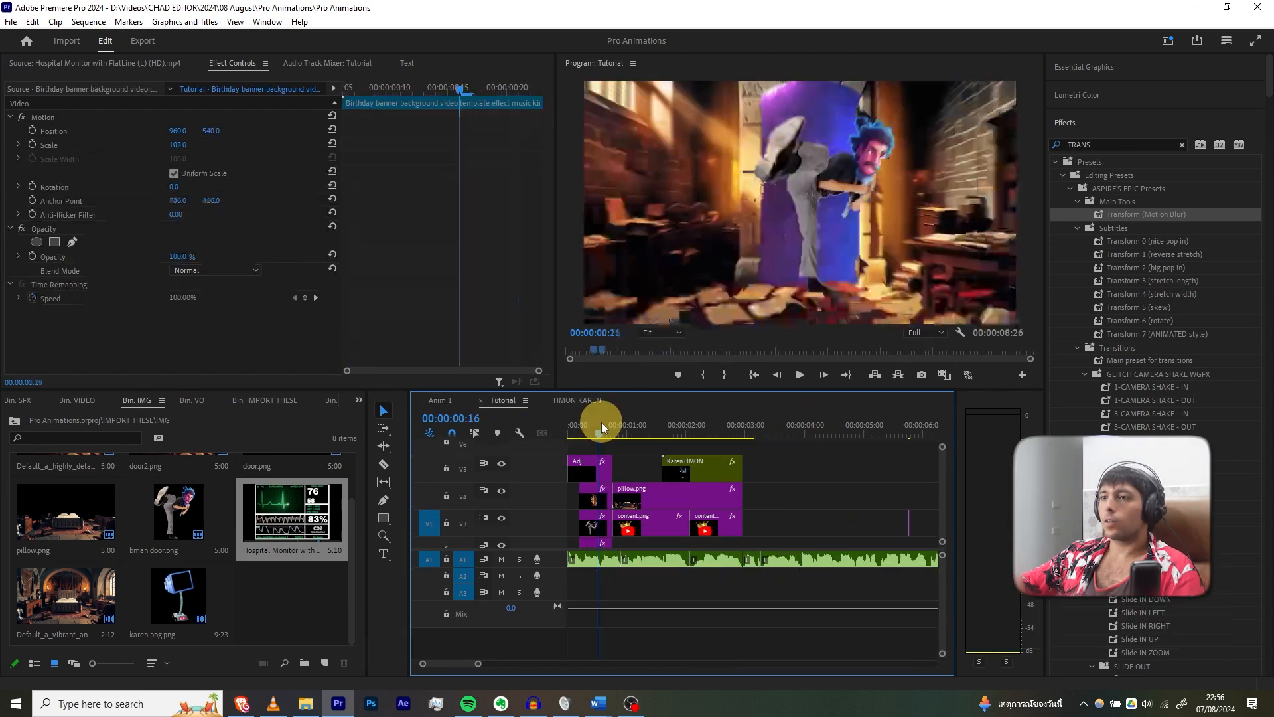
pyautogui.click(324, 663)
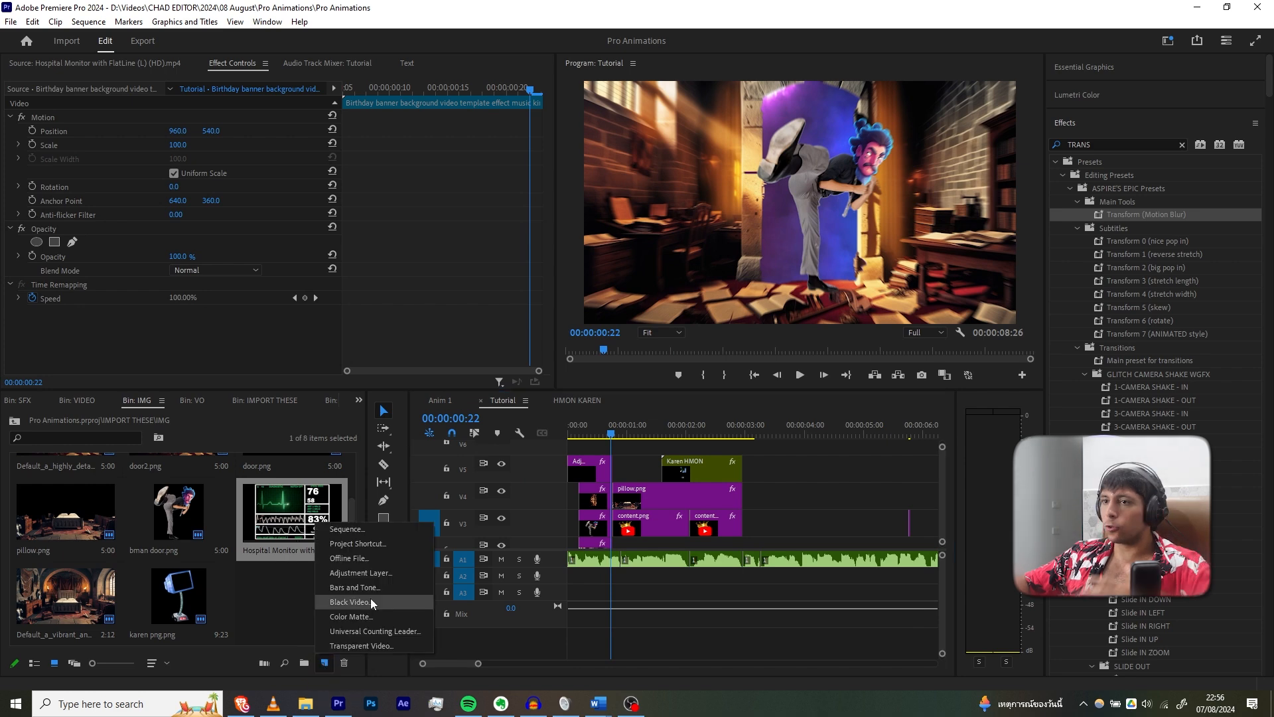
pyautogui.click(373, 572)
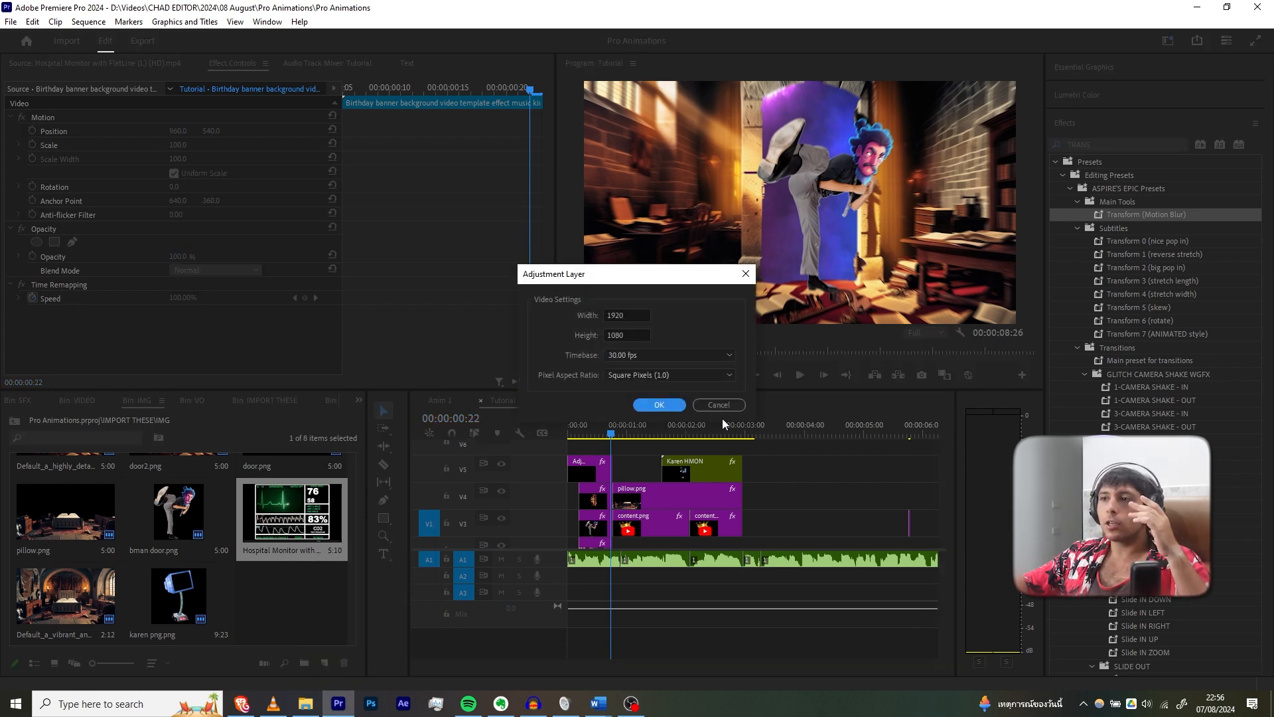
# Place the Adjustment Layer on track V6 above the bedroom clips, starting at 00:00:00:22.
pyautogui.scroll(2, 269, 531)
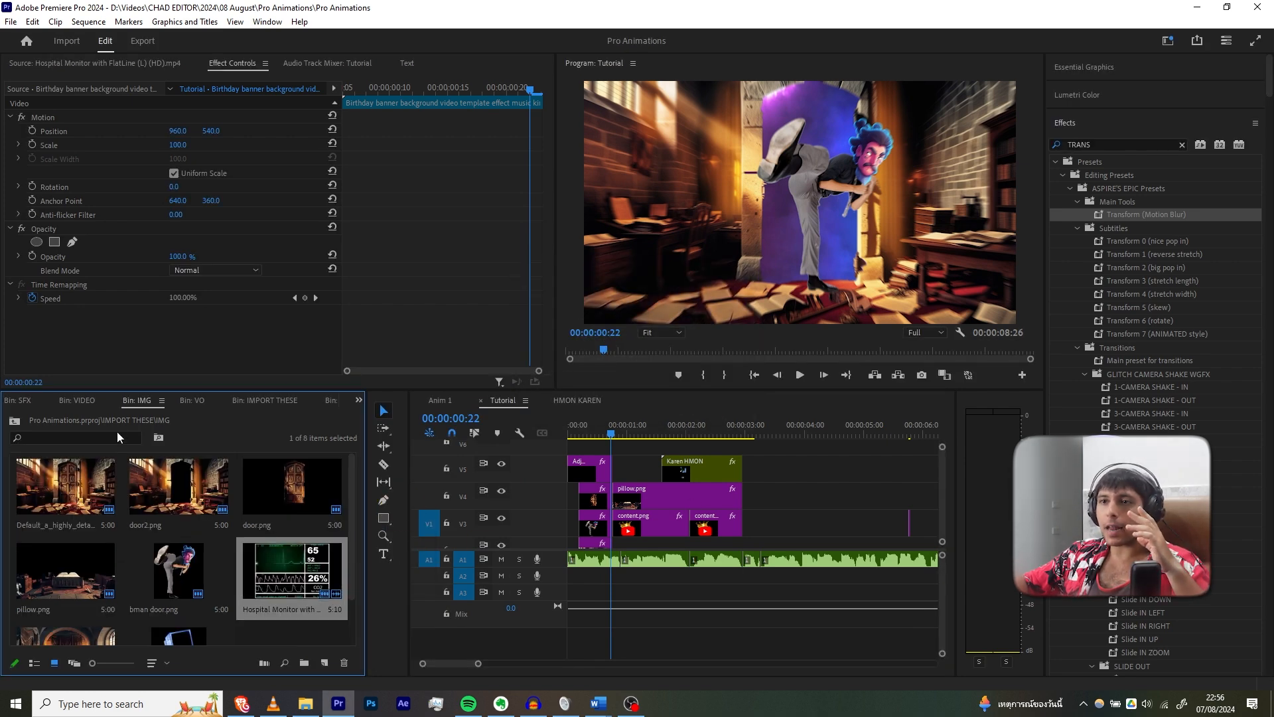
pyautogui.click(76, 401)
pyautogui.click(27, 400)
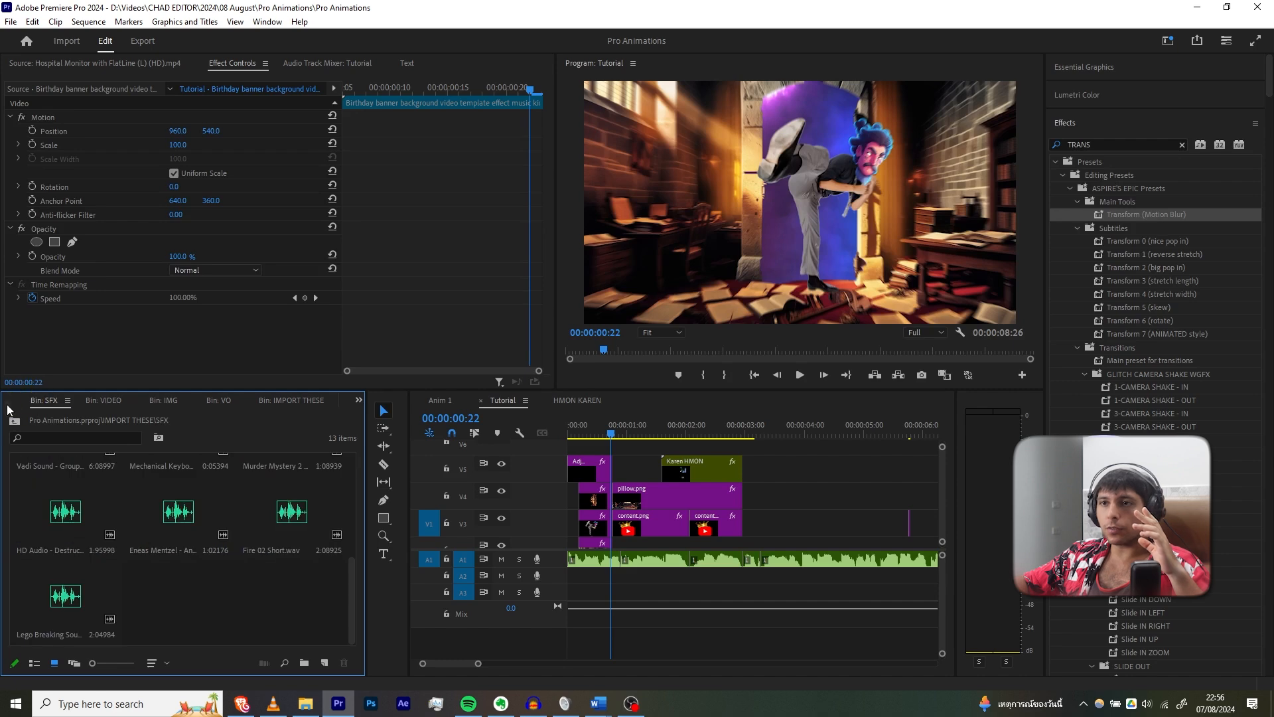
pyautogui.click(18, 405)
pyautogui.moveTo(65, 586); pyautogui.dragTo(617, 451)
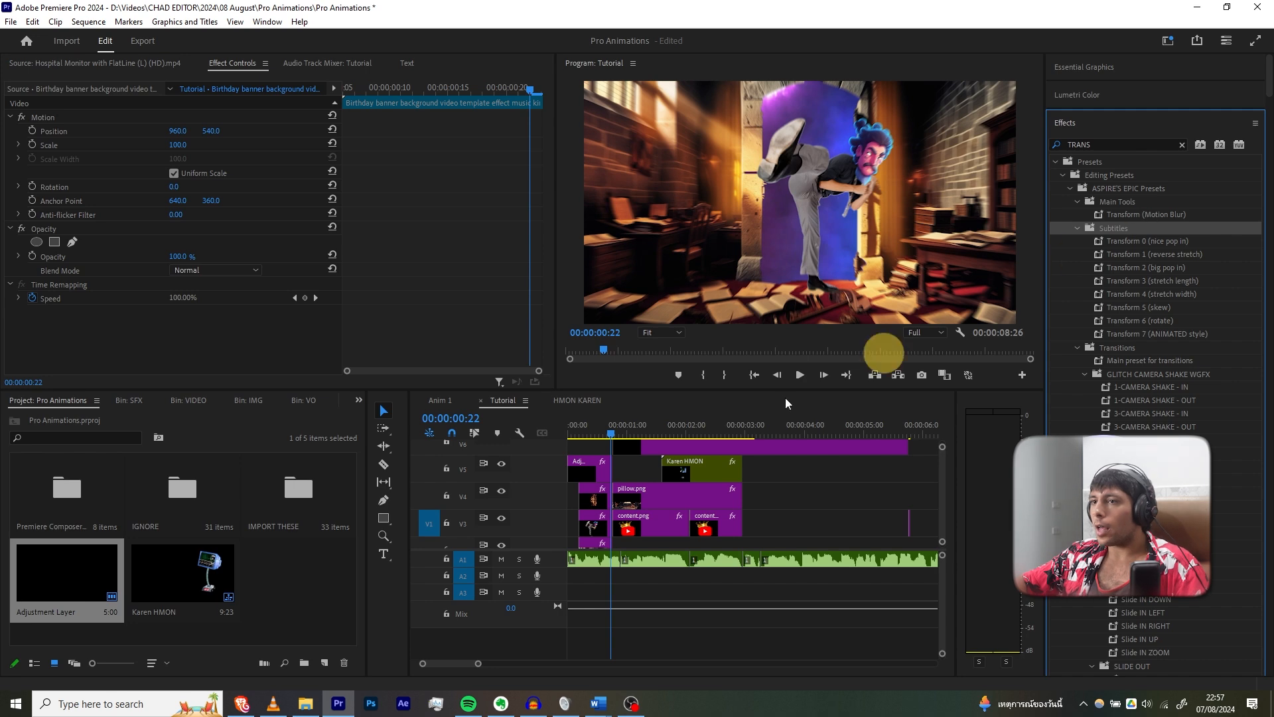
# Apply the Transform (Motion Blur) preset to the new adjustment layer and select that layer.
pyautogui.moveTo(787, 403); pyautogui.dragTo(643, 448)
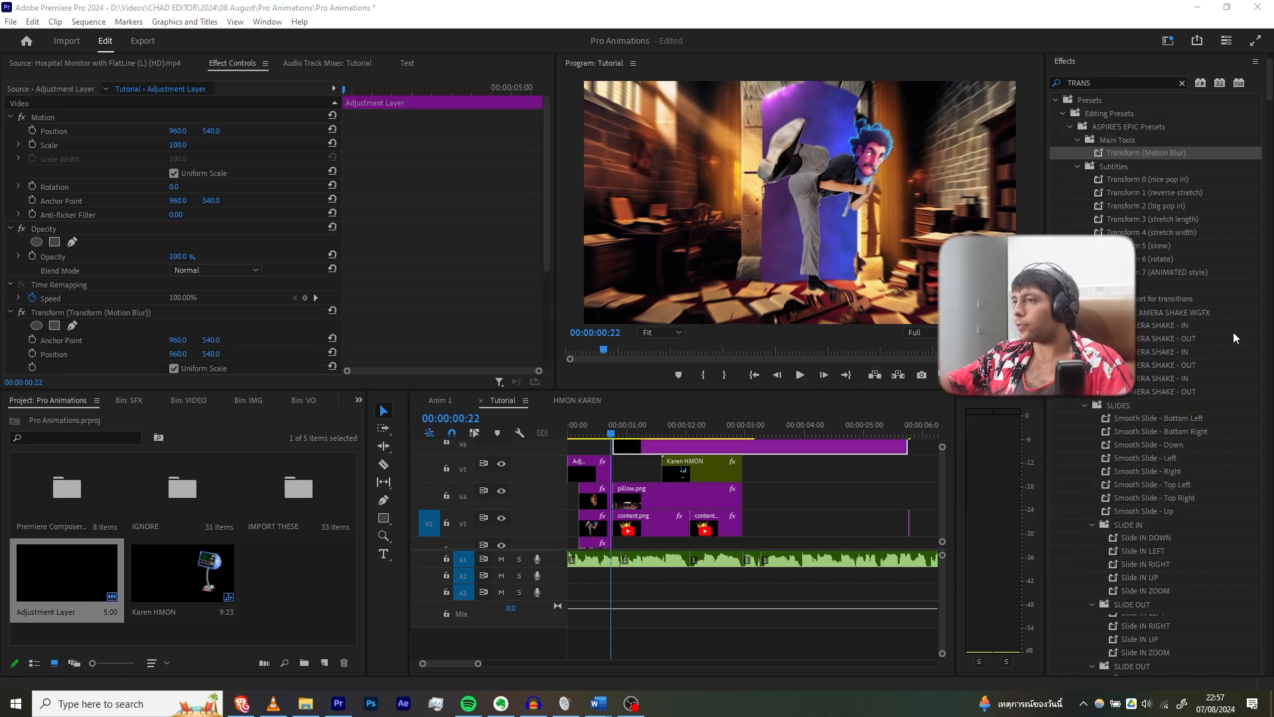
pyautogui.moveTo(1270, 79); pyautogui.dragTo(933, 534)
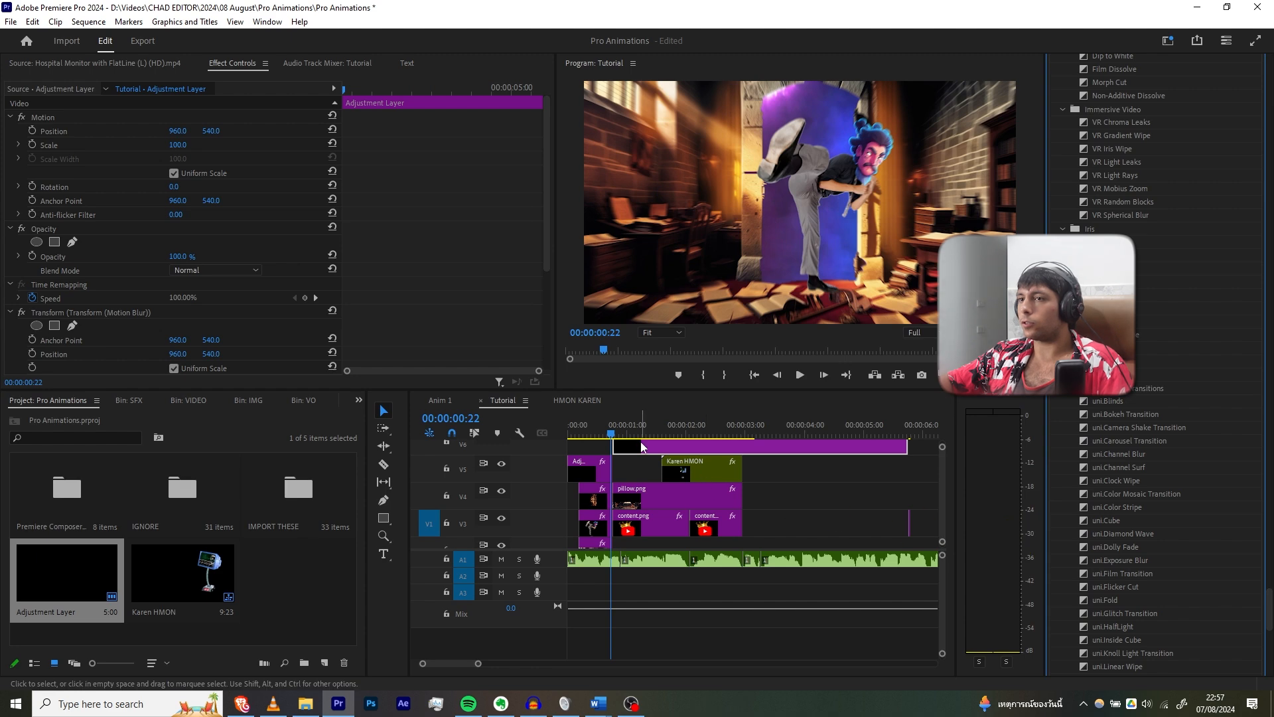
pyautogui.moveTo(641, 443); pyautogui.dragTo(638, 442)
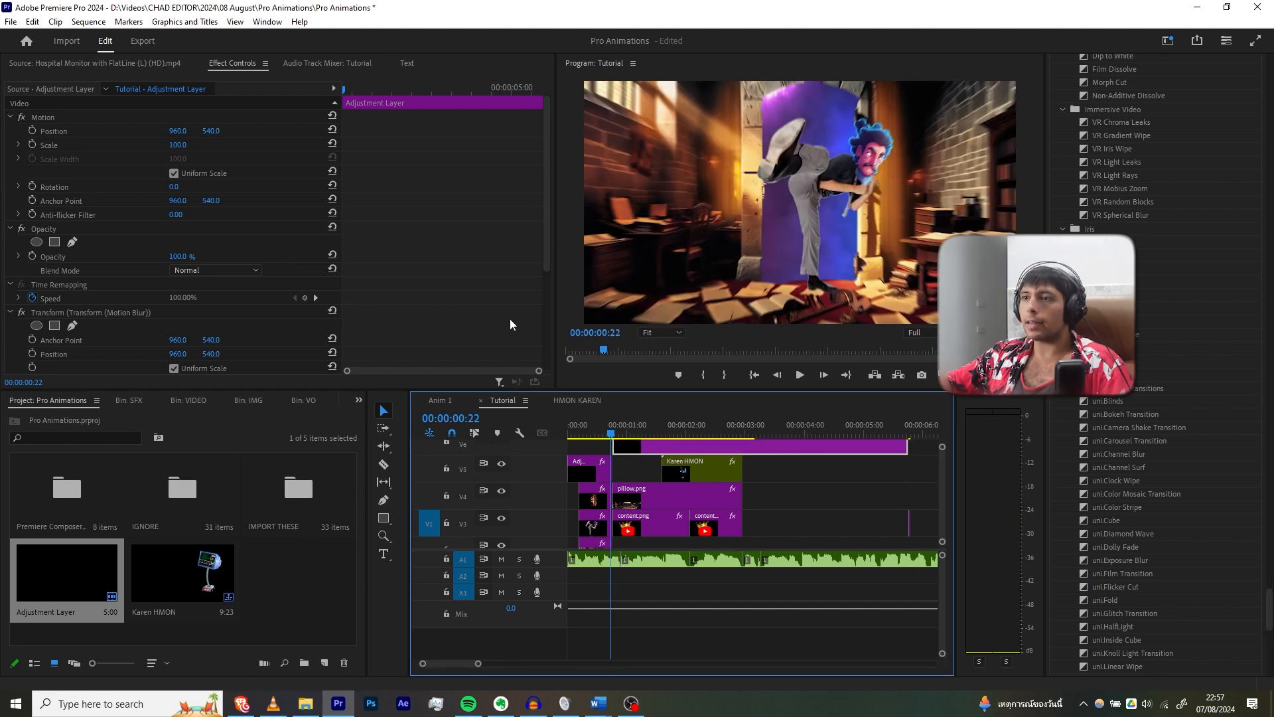
# Start keyframing the Transform effect's Scale Height and Position at 00:00:00:23 on the adjustment layer.
pyautogui.scroll(-1, 510, 325)
pyautogui.press('Right')
pyautogui.scroll(-2, 192, 287)
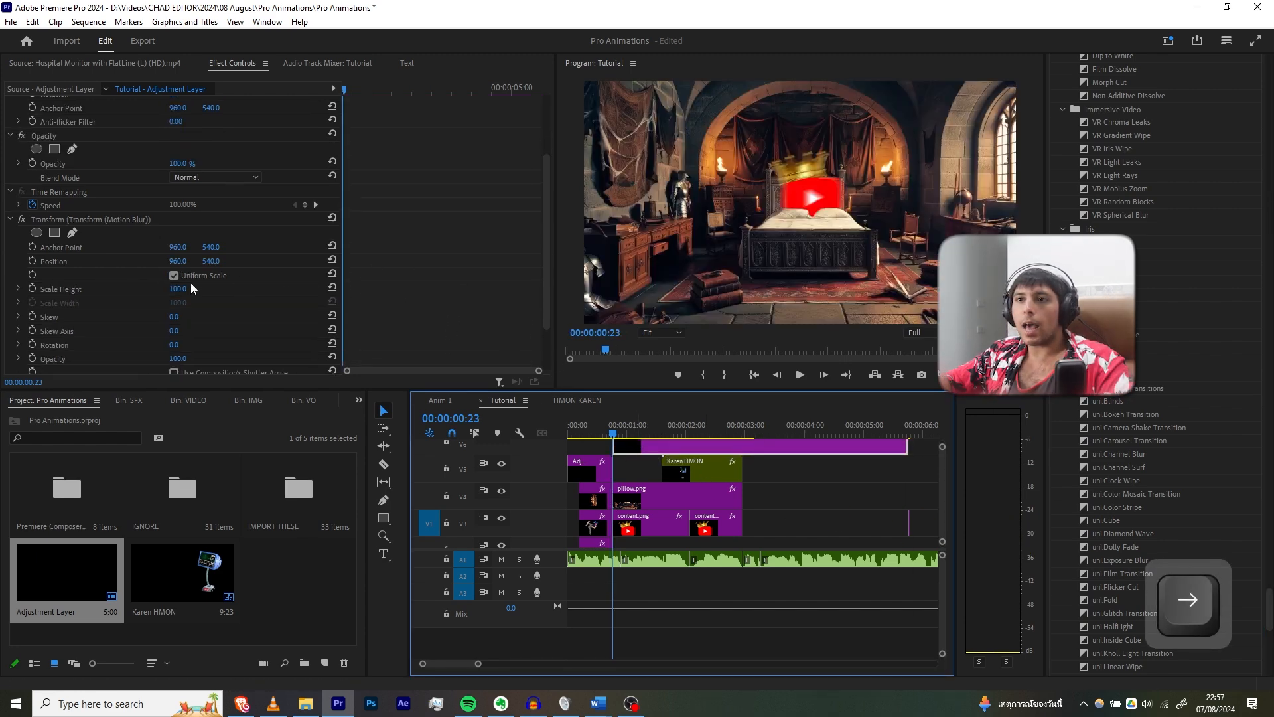
pyautogui.click(33, 283)
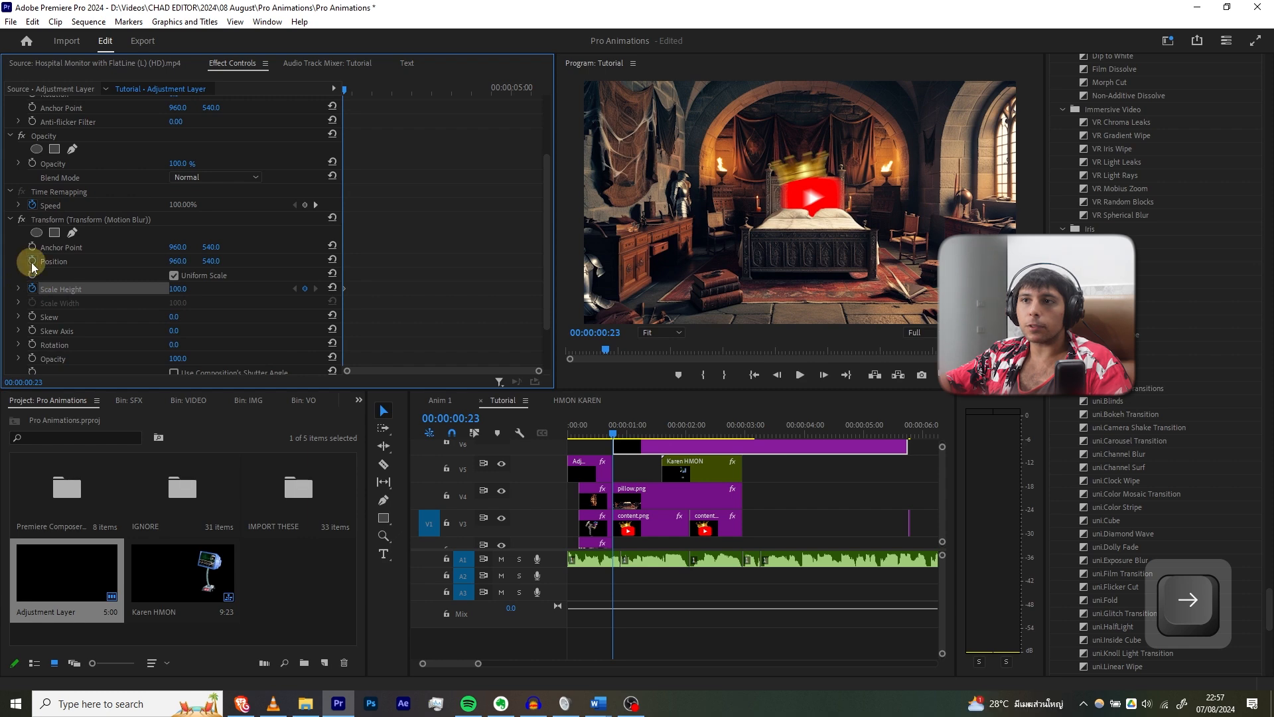
# Add a Transform Scale Height keyframe of 217 at 00:00:01:14 and play back the zoom.
pyautogui.press('space')
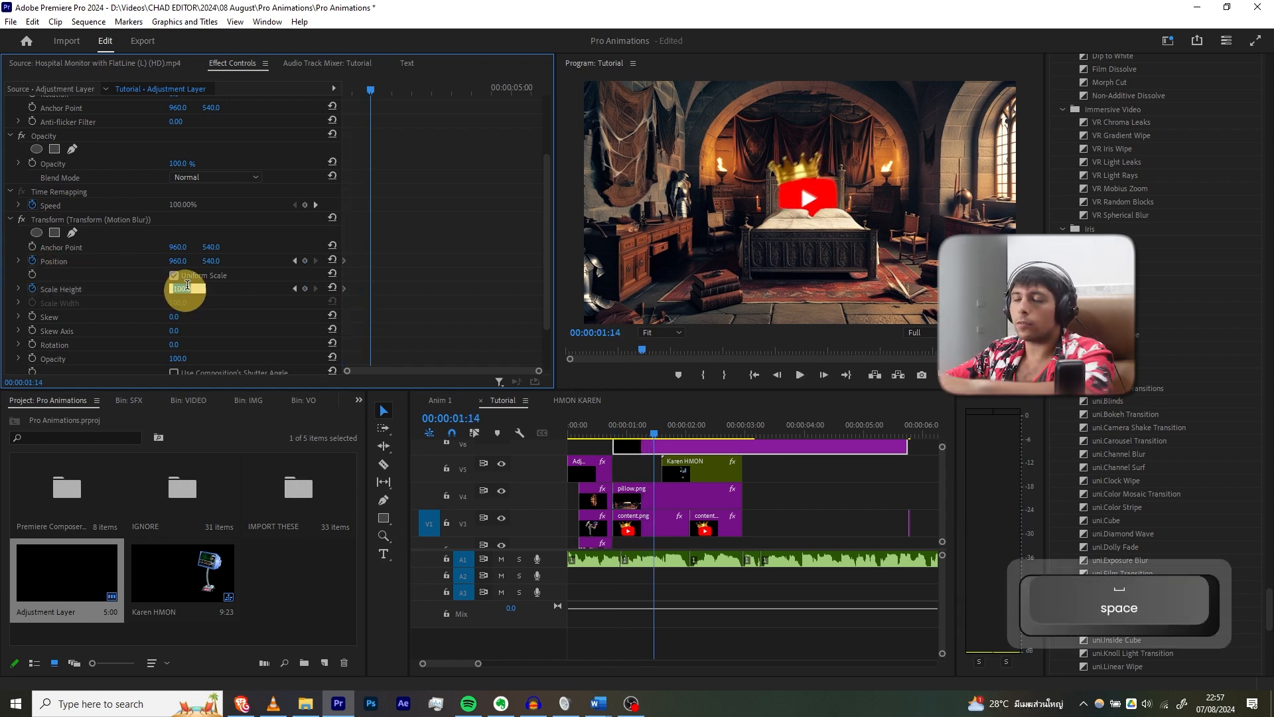
pyautogui.write('180')
pyautogui.press('Return')
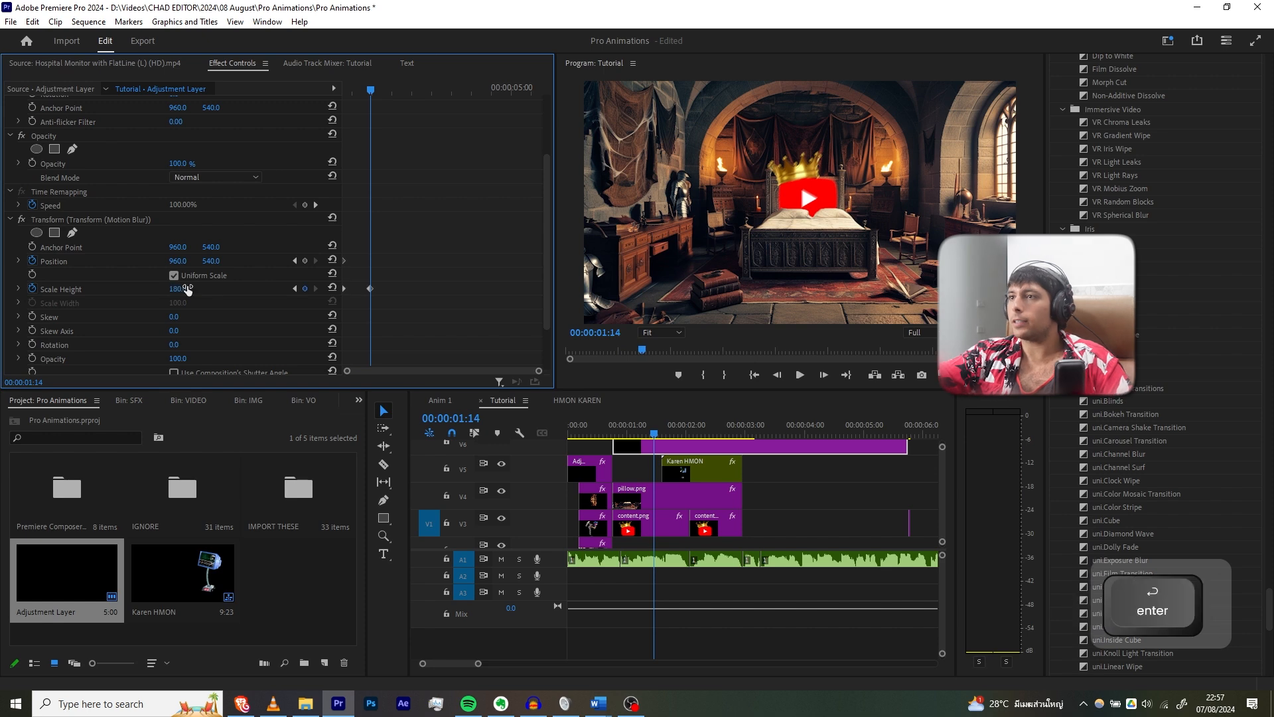
pyautogui.moveTo(186, 293); pyautogui.dragTo(217, 292)
pyautogui.press('space')
pyautogui.press('space')
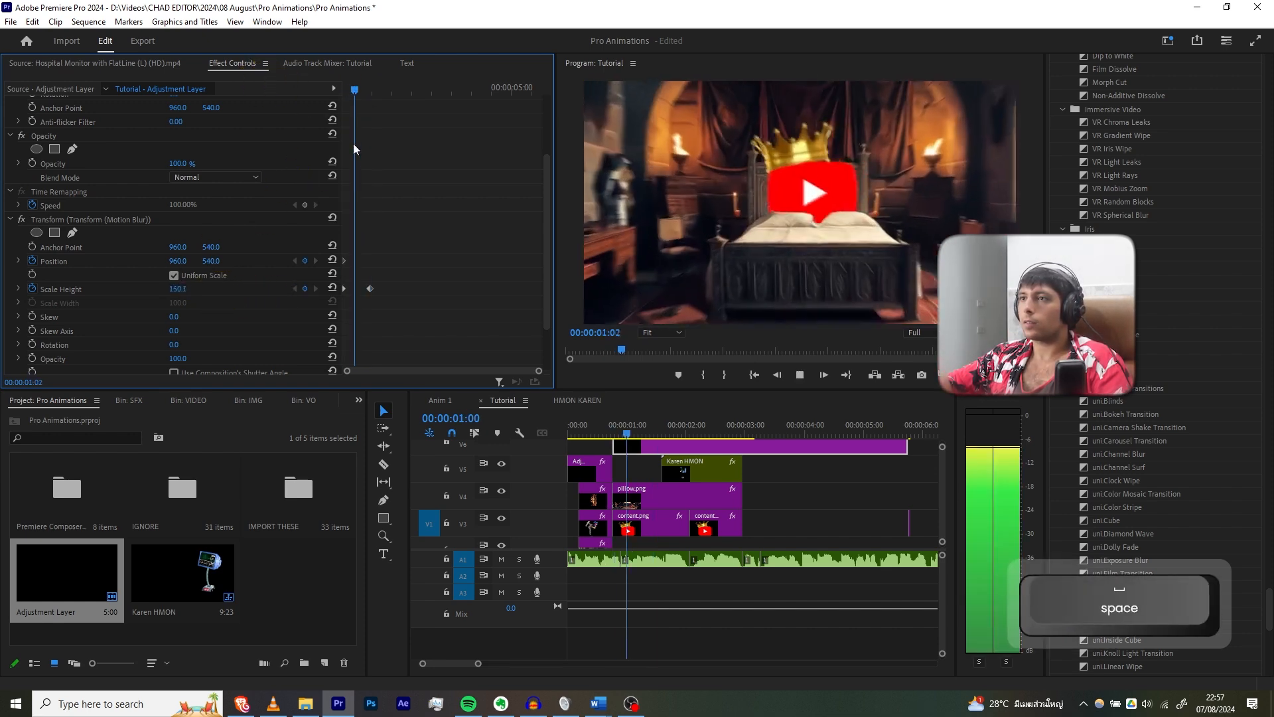
# Apply Ease In and Ease Out to the Transform Scale Height keyframes.
pyautogui.rightClick(371, 291)
pyautogui.click(404, 478)
pyautogui.rightClick(369, 290)
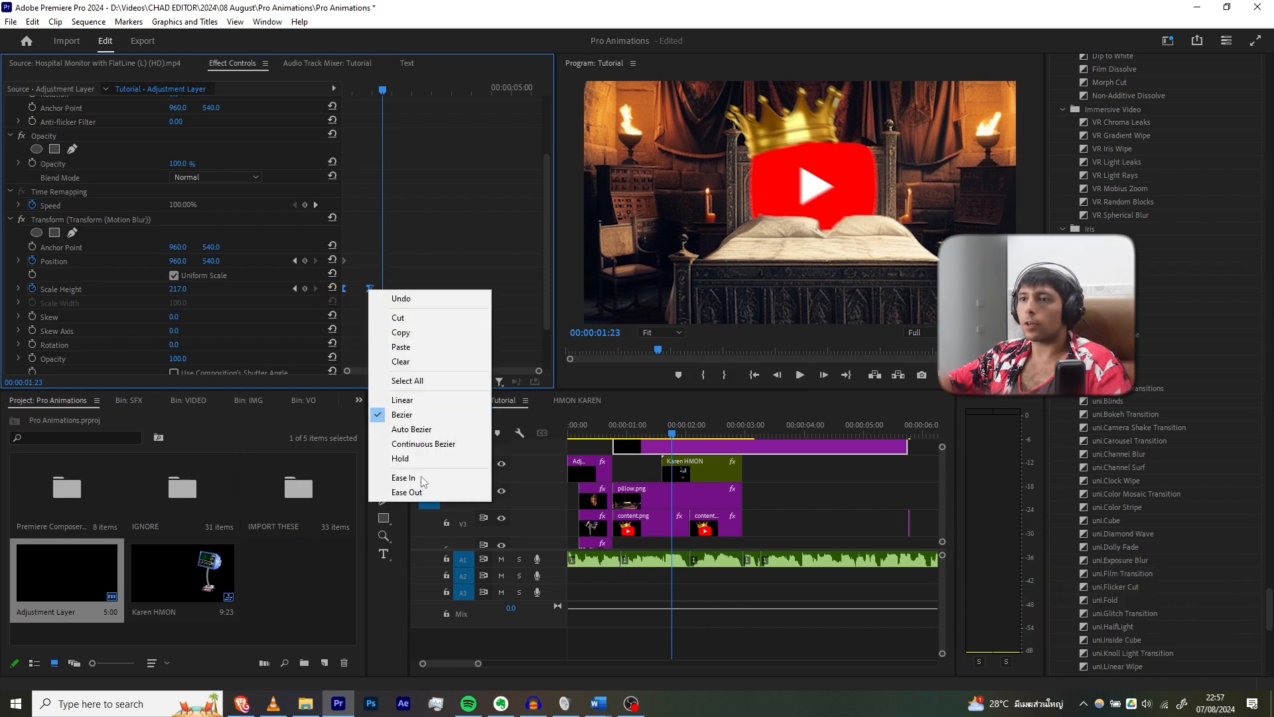
pyautogui.click(417, 494)
# Move the second Scale Height keyframe closer to the first to speed up the zoom, and play it back.
pyautogui.moveTo(370, 290); pyautogui.dragTo(356, 288)
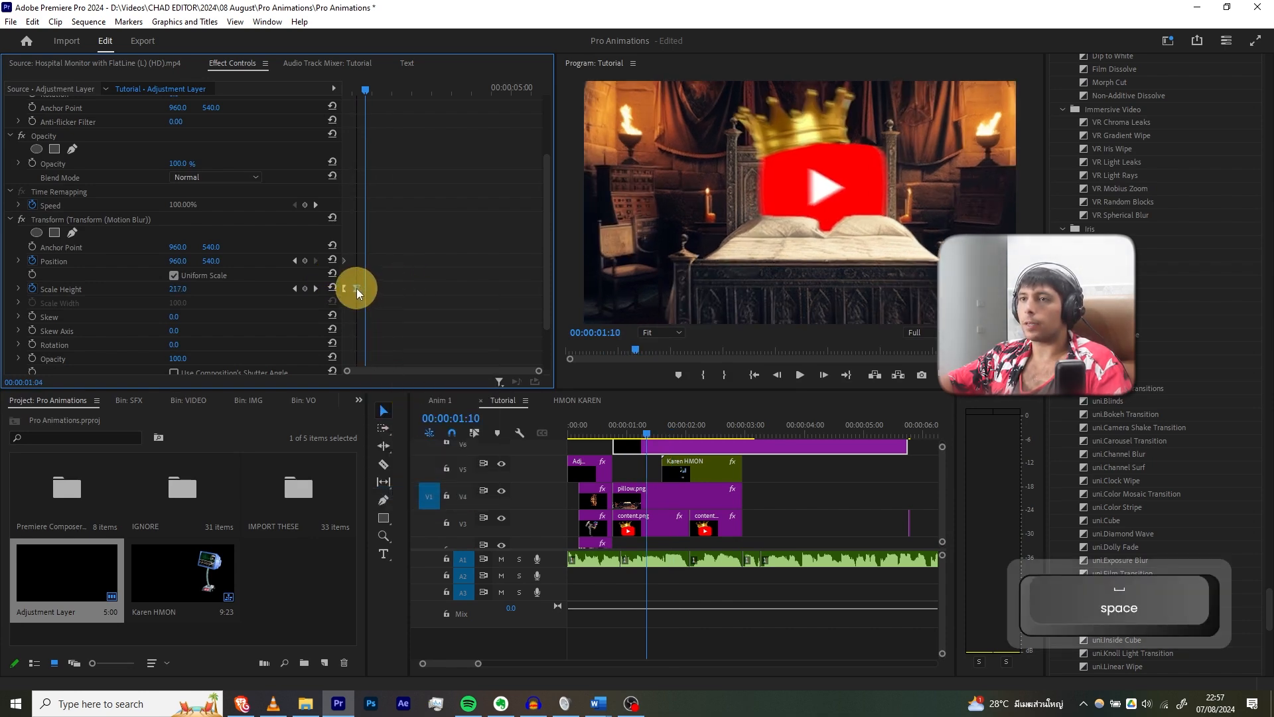
pyautogui.moveTo(379, 87); pyautogui.dragTo(297, 96)
pyautogui.press('space')
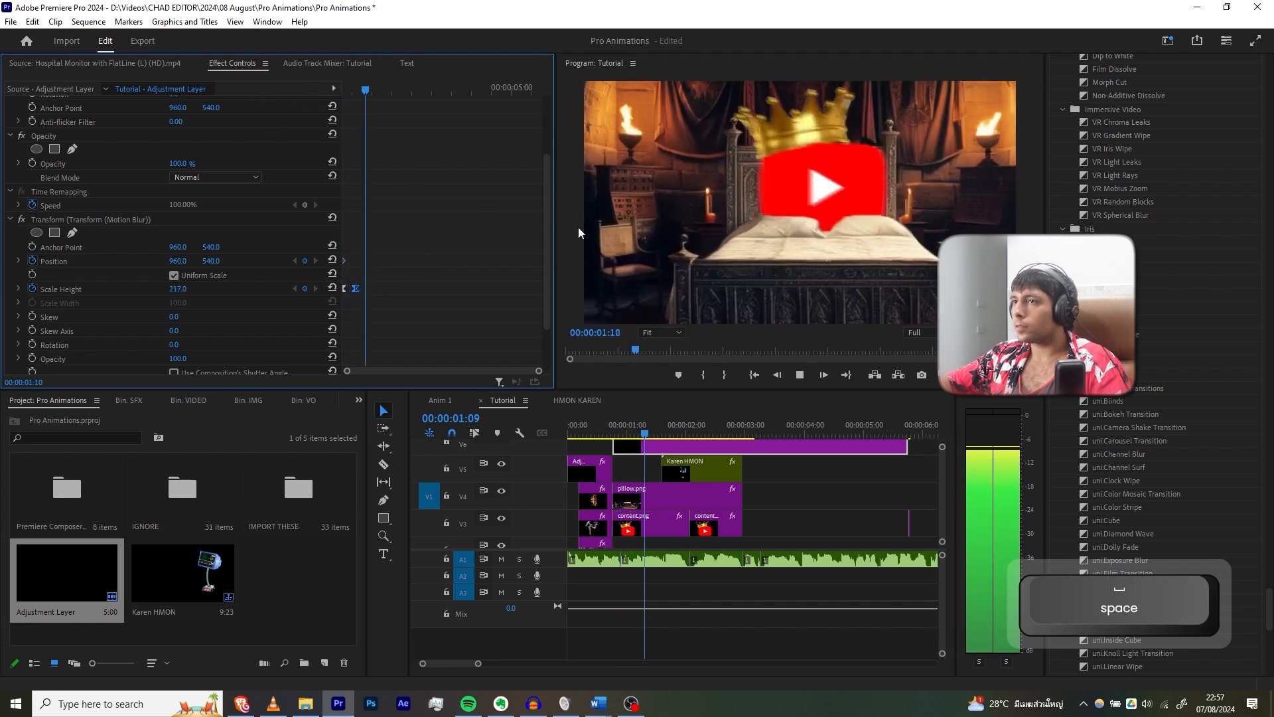
pyautogui.press('space')
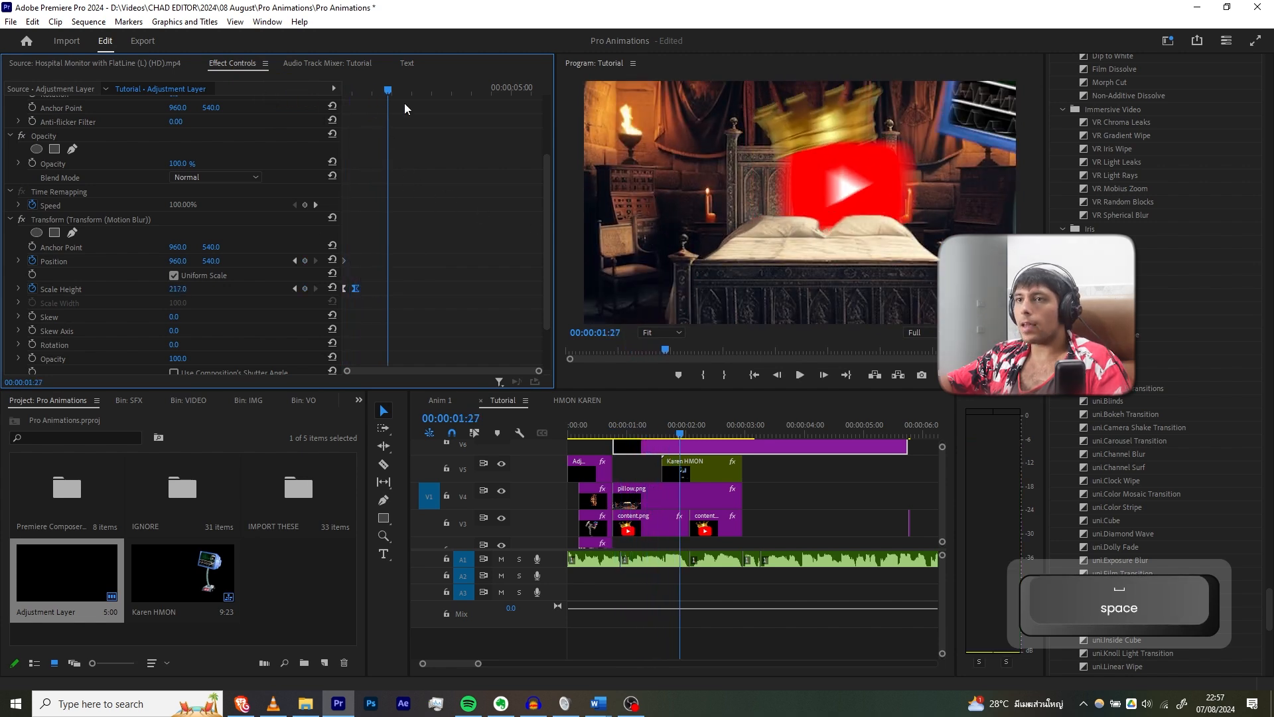
# Add hold keyframes for the Transform Position and Scale Height at 00:00:01:20.
pyautogui.click(356, 88)
pyautogui.press('space')
pyautogui.press('space')
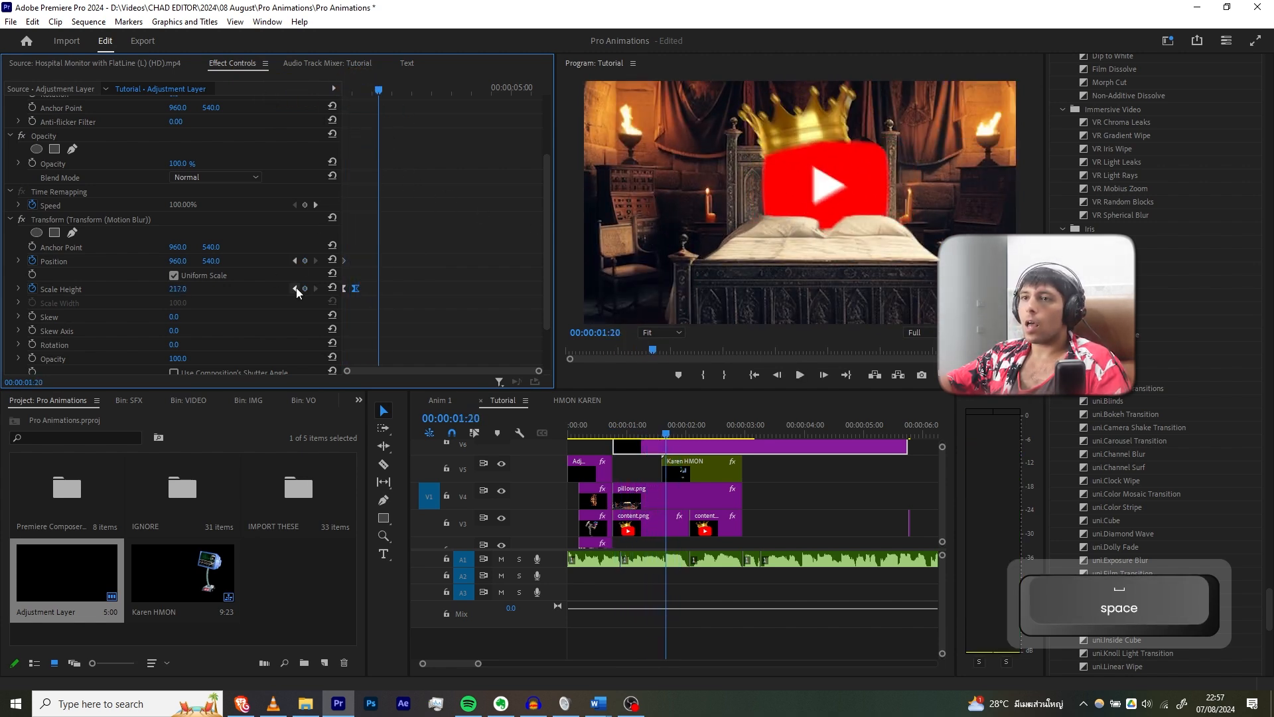
pyautogui.click(304, 260)
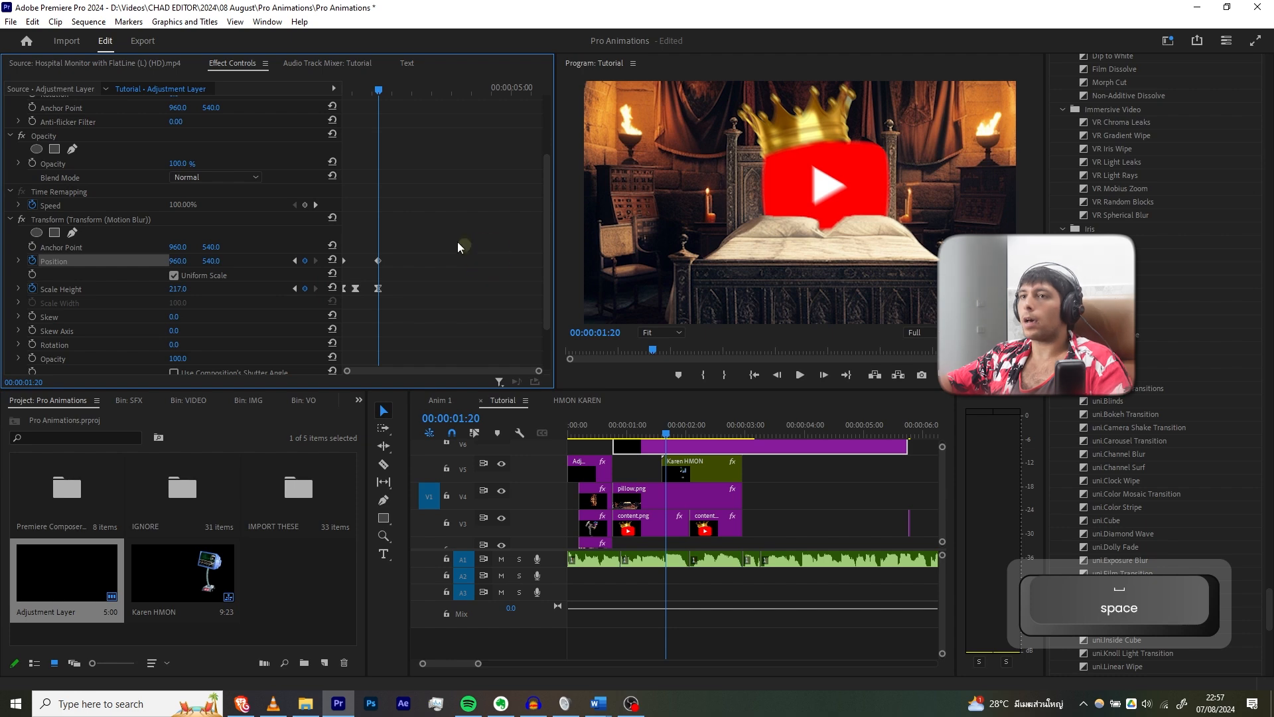
# Add a Transform Scale Height keyframe of 158 at 00:00:01:29 to zoom back out.
pyautogui.press('Right')
pyautogui.press('Right')
pyautogui.press('Right')
pyautogui.press('Right')
pyautogui.press('Right')
pyautogui.press('Right')
pyautogui.press('Right')
pyautogui.press('Right')
pyautogui.press('Right')
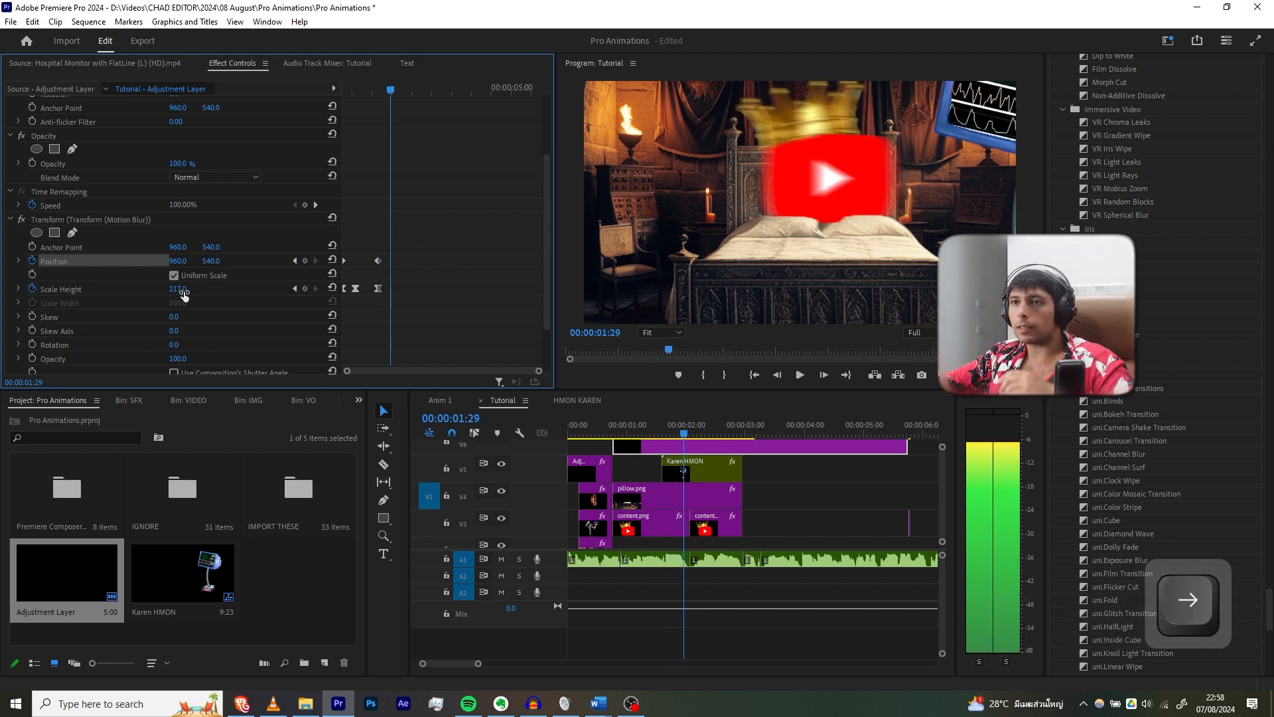
pyautogui.moveTo(184, 295); pyautogui.dragTo(73, 275)
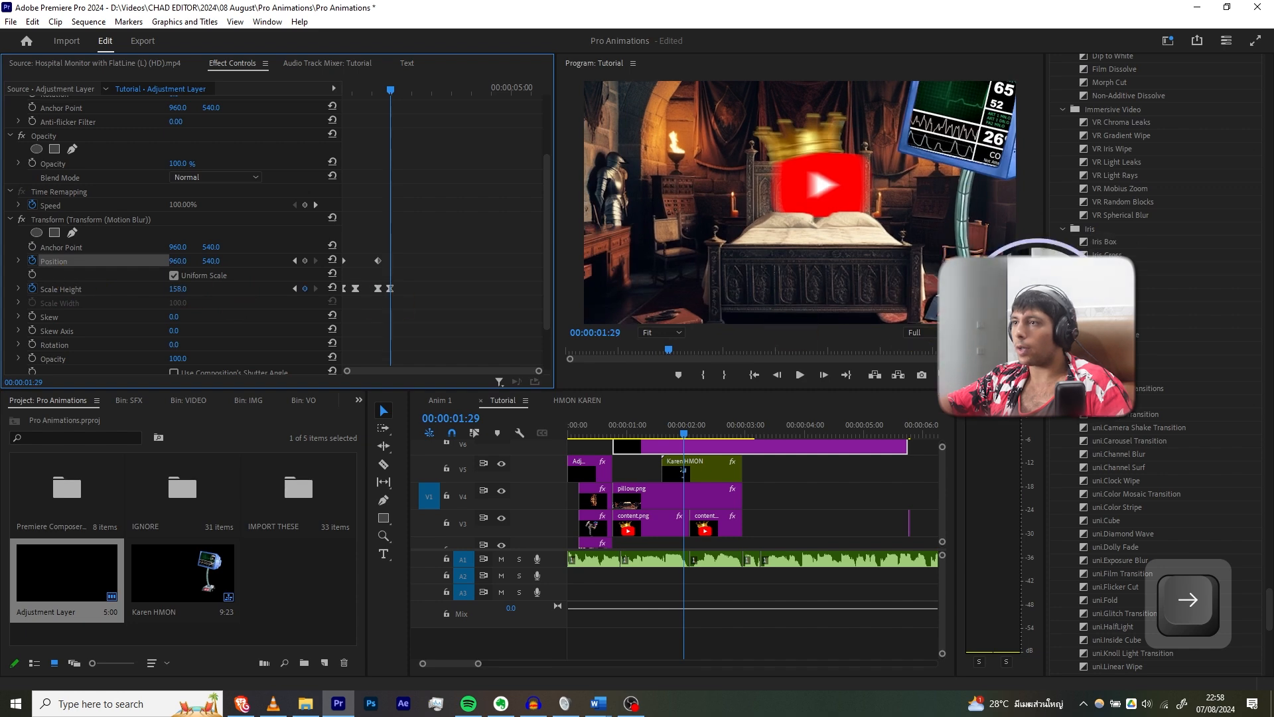
# Reframe the shot at 00:00:01:29 with horizontal Position 769, a slight downward shift, and Scale Height 149.
pyautogui.moveTo(211, 260); pyautogui.dragTo(370, 260)
pyautogui.moveTo(179, 261); pyautogui.dragTo(121, 261)
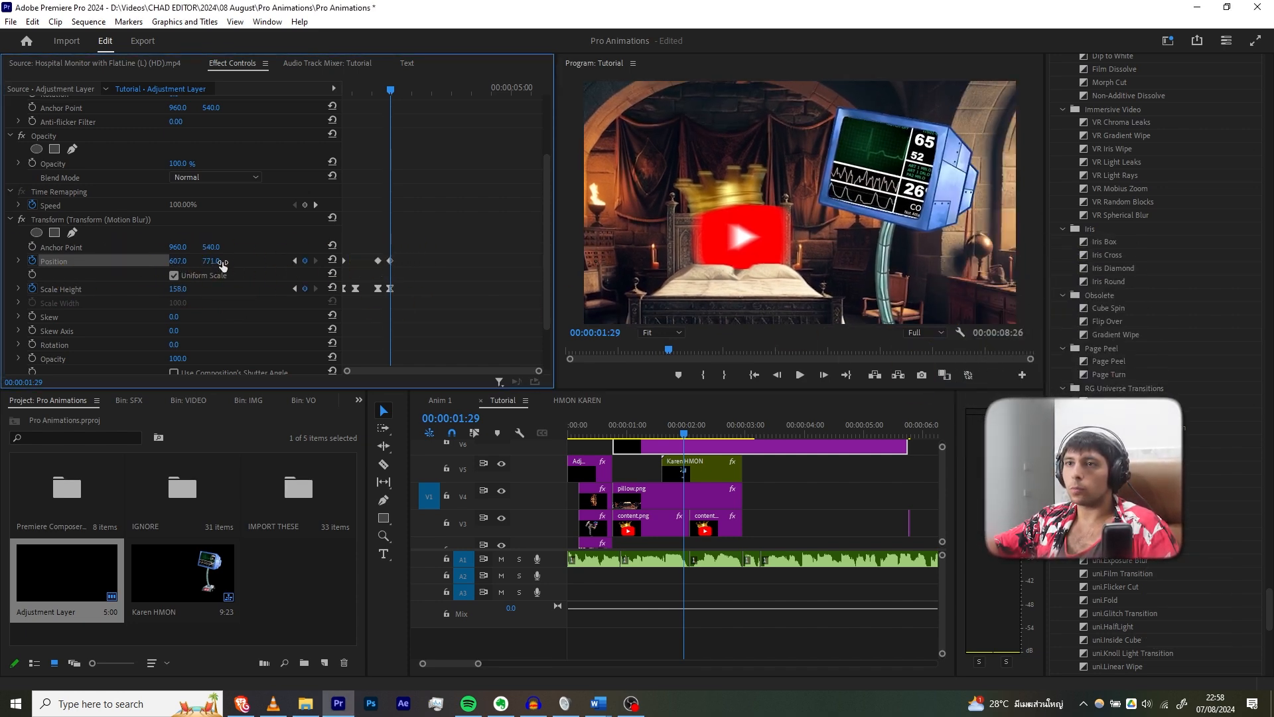
pyautogui.moveTo(221, 262); pyautogui.dragTo(88, 250)
pyautogui.moveTo(185, 286); pyautogui.dragTo(388, 306)
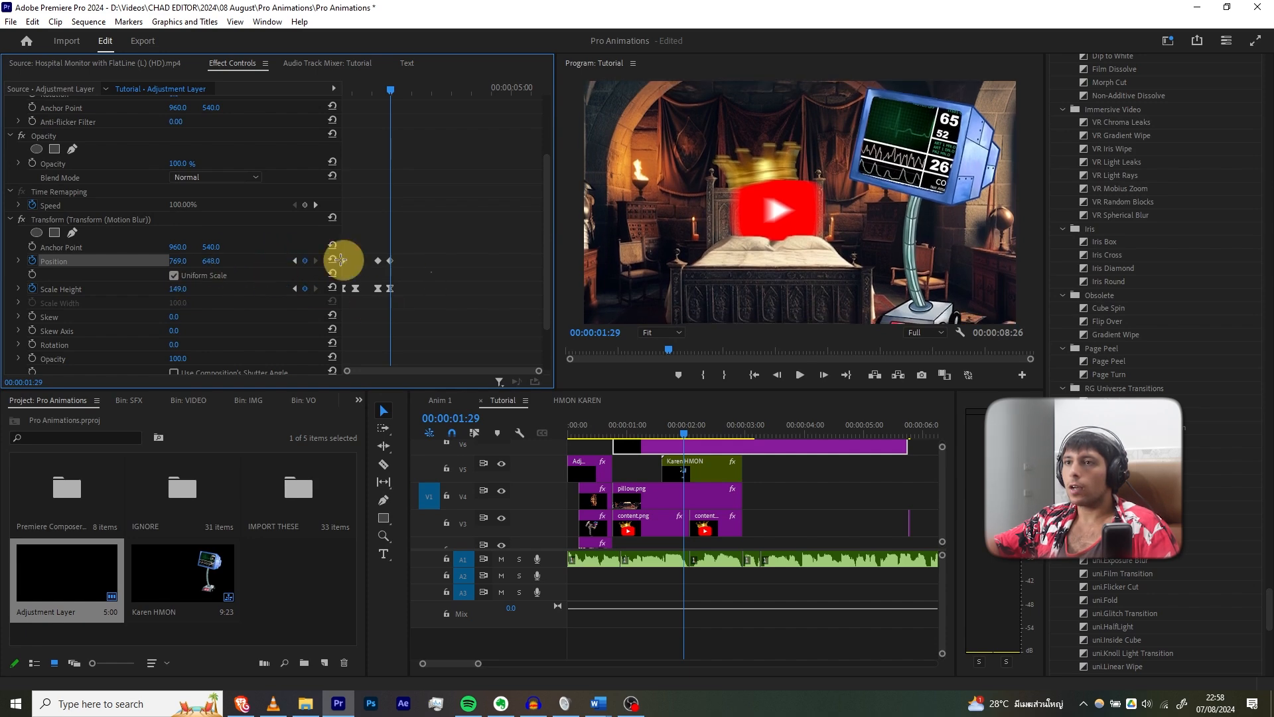
# Apply temporal Ease In and Ease Out to the Transform Position keyframes and play back the camera move.
pyautogui.rightClick(391, 261)
pyautogui.moveTo(458, 370)
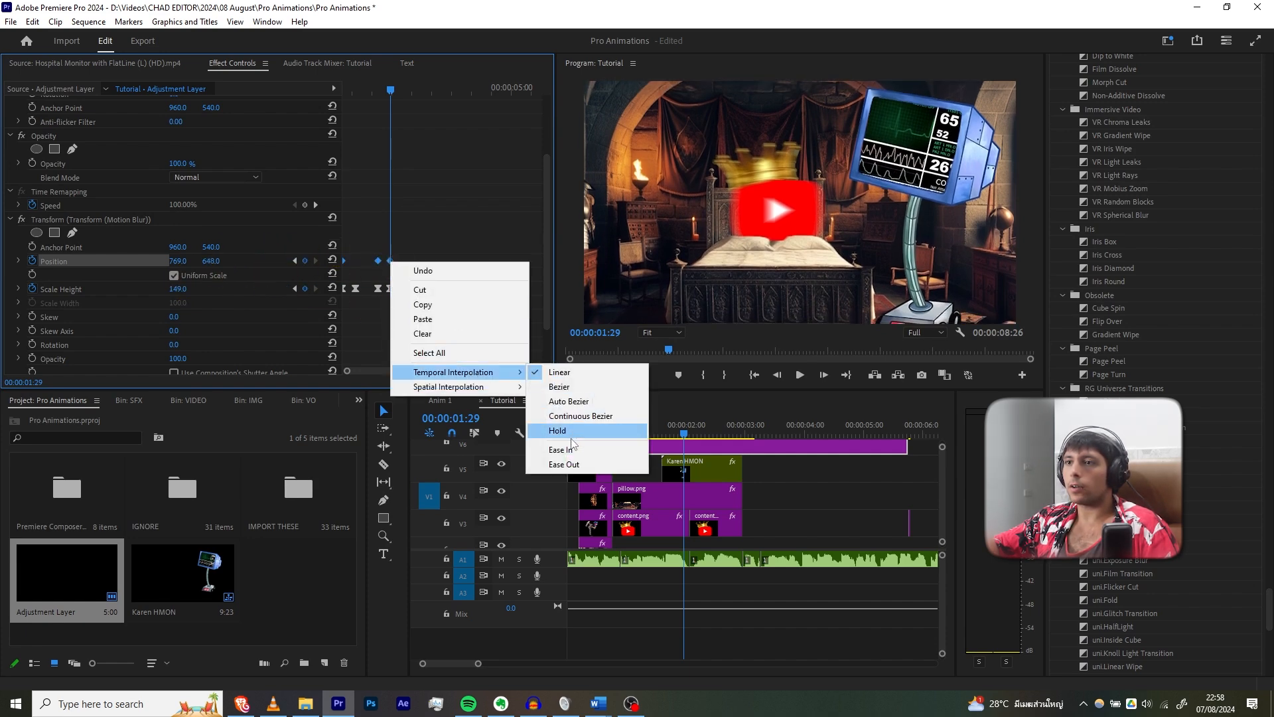
pyautogui.click(558, 449)
pyautogui.rightClick(388, 261)
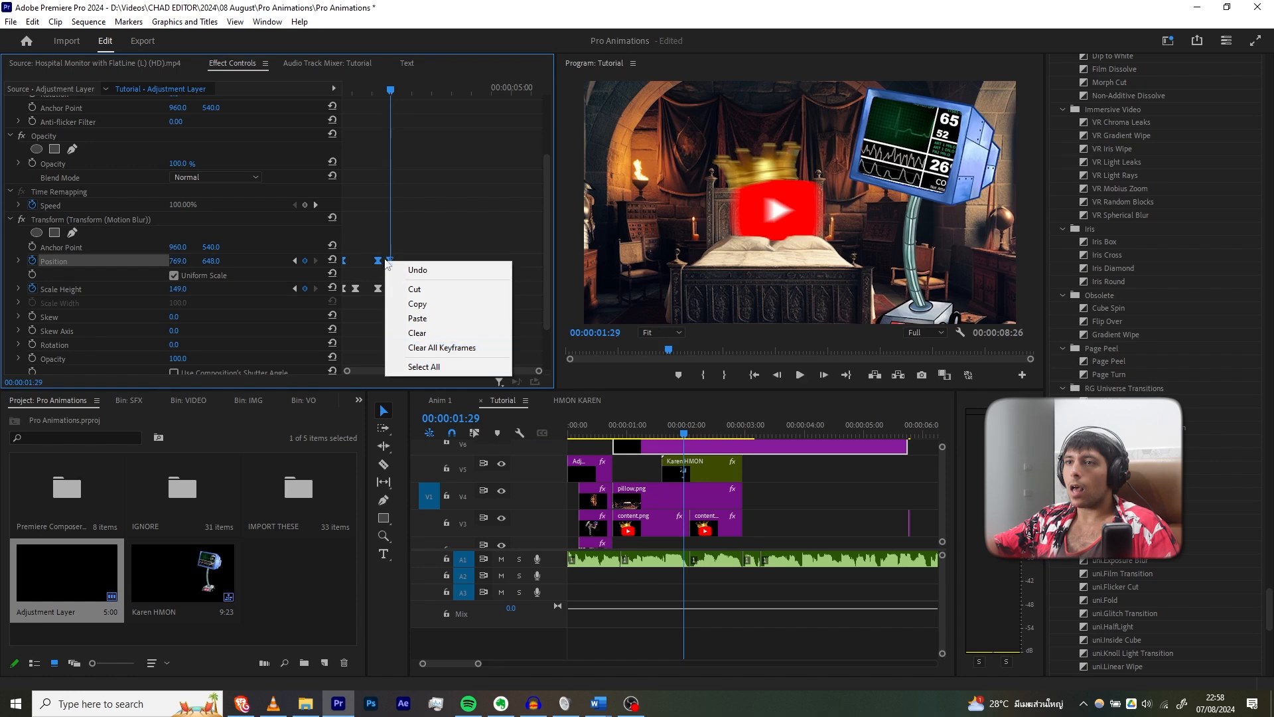
pyautogui.rightClick(377, 261)
pyautogui.moveTo(496, 371)
pyautogui.click(557, 463)
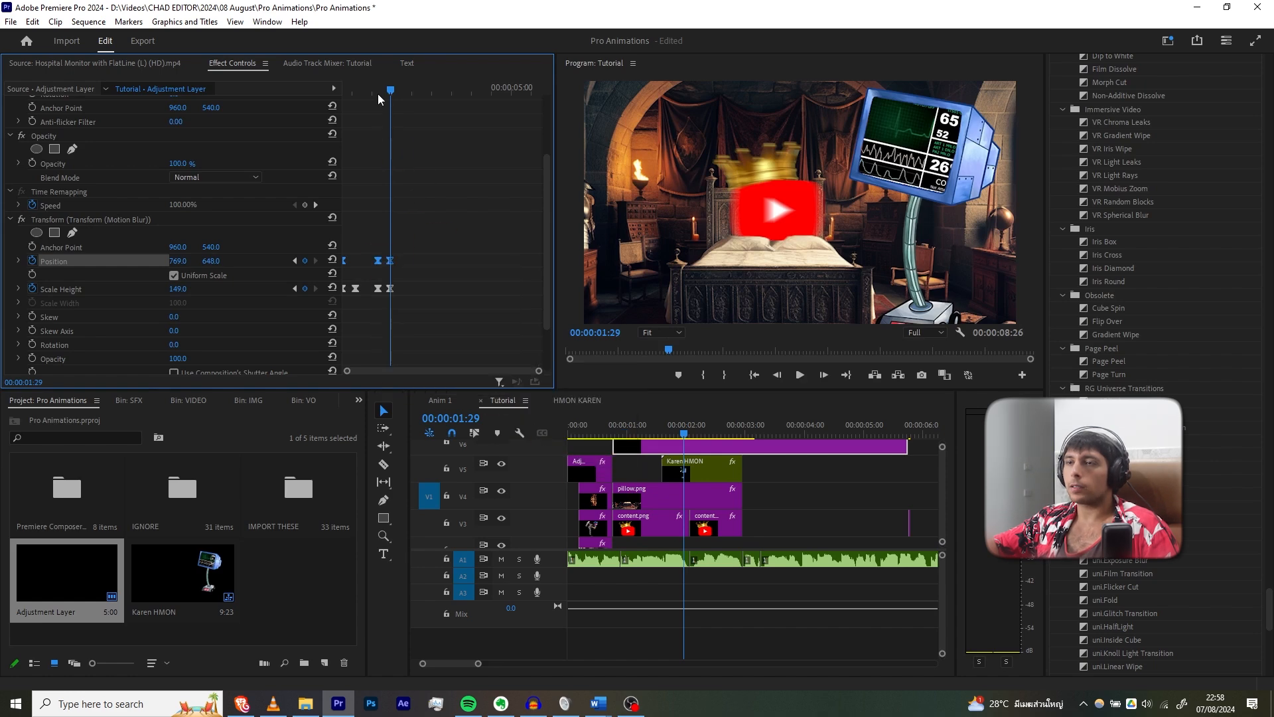
pyautogui.click(269, 101)
pyautogui.press('space')
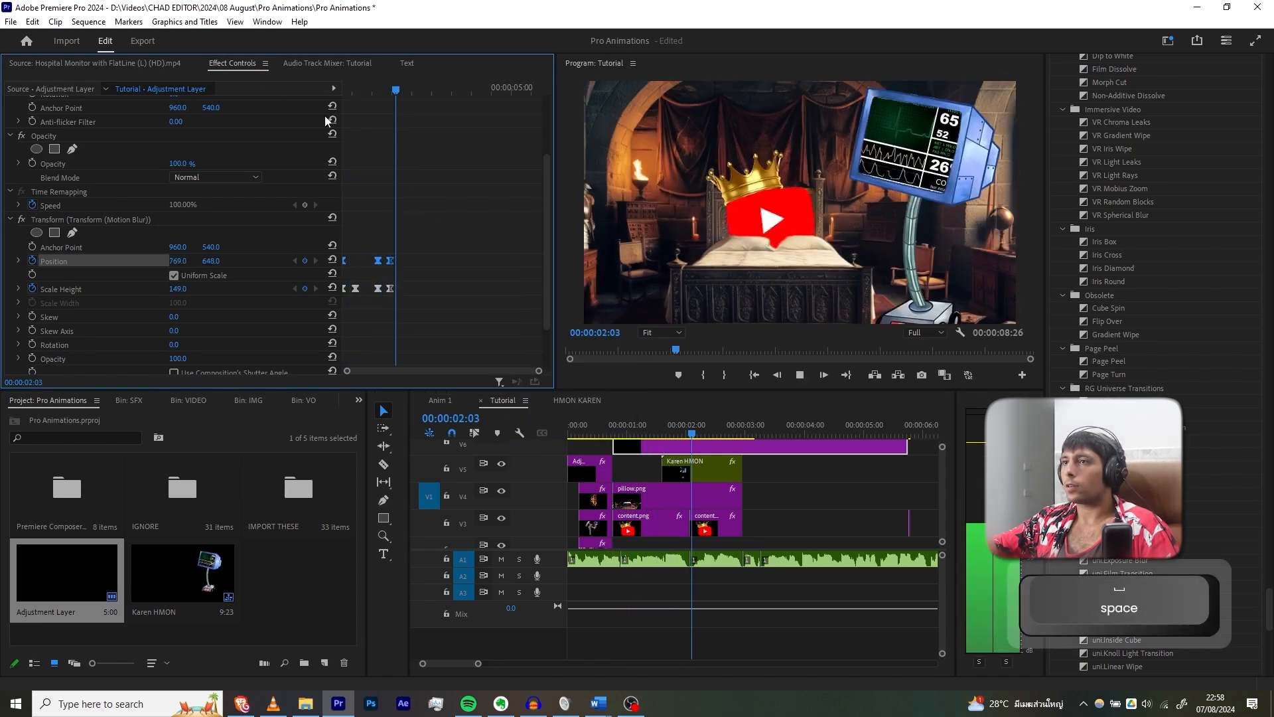
pyautogui.press('space')
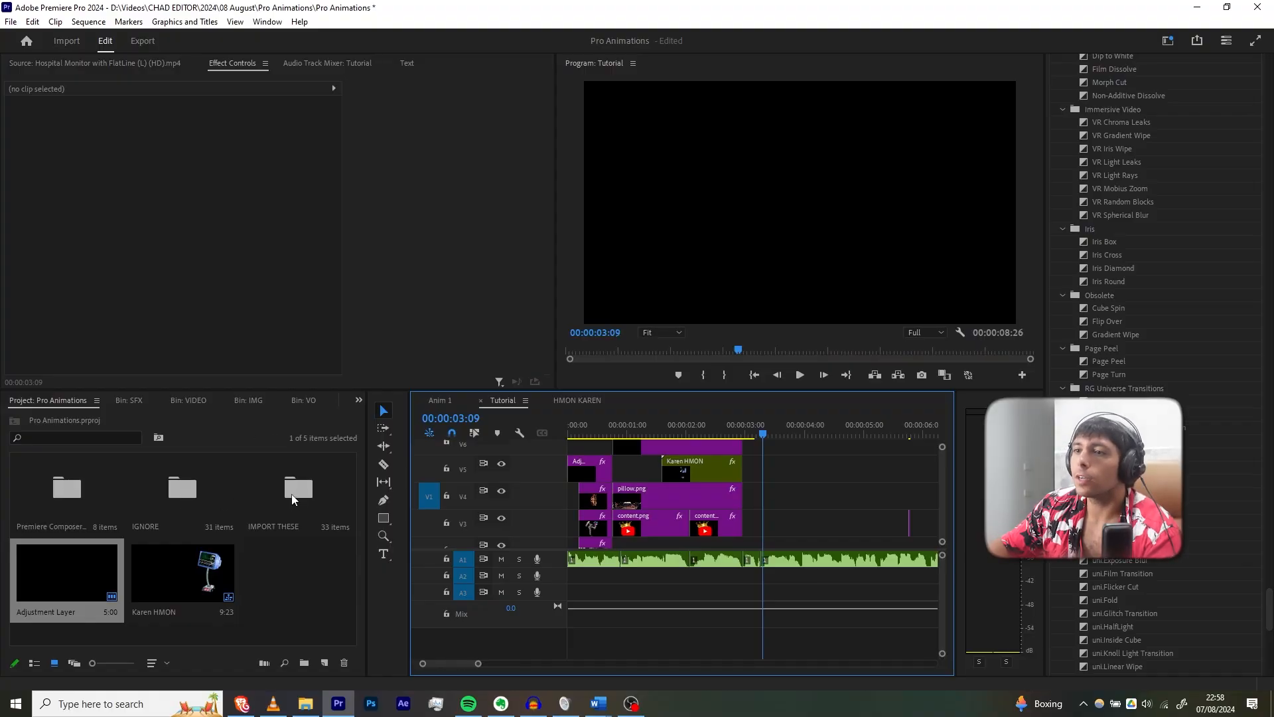
# Place the dramatic running-crowd background image from the IMG bin on track V3, directly after the last content.png clip.
pyautogui.doubleClick(292, 499)
pyautogui.scroll(1, 209, 571)
pyautogui.click(193, 515)
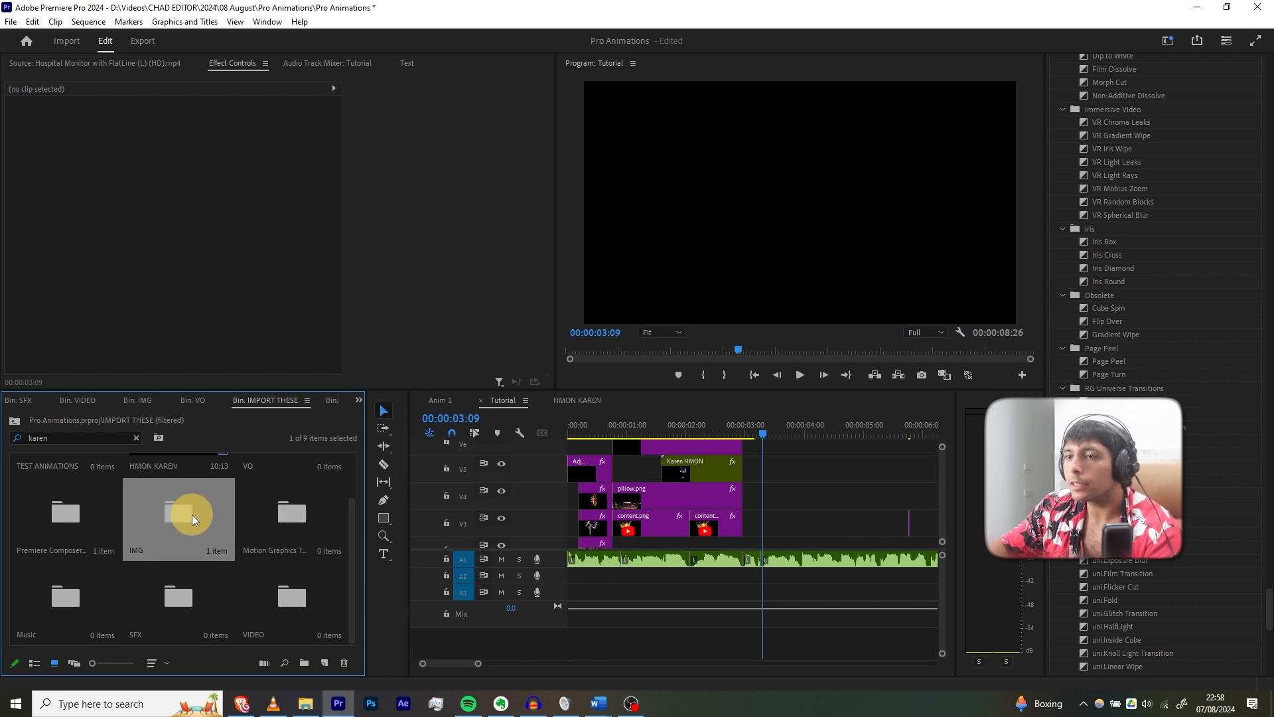
pyautogui.doubleClick(192, 515)
pyautogui.moveTo(295, 533); pyautogui.dragTo(763, 527)
# Fit the running-crowd background clip to the frame size and set its Scale to 102.
pyautogui.rightClick(810, 524)
pyautogui.click(855, 549)
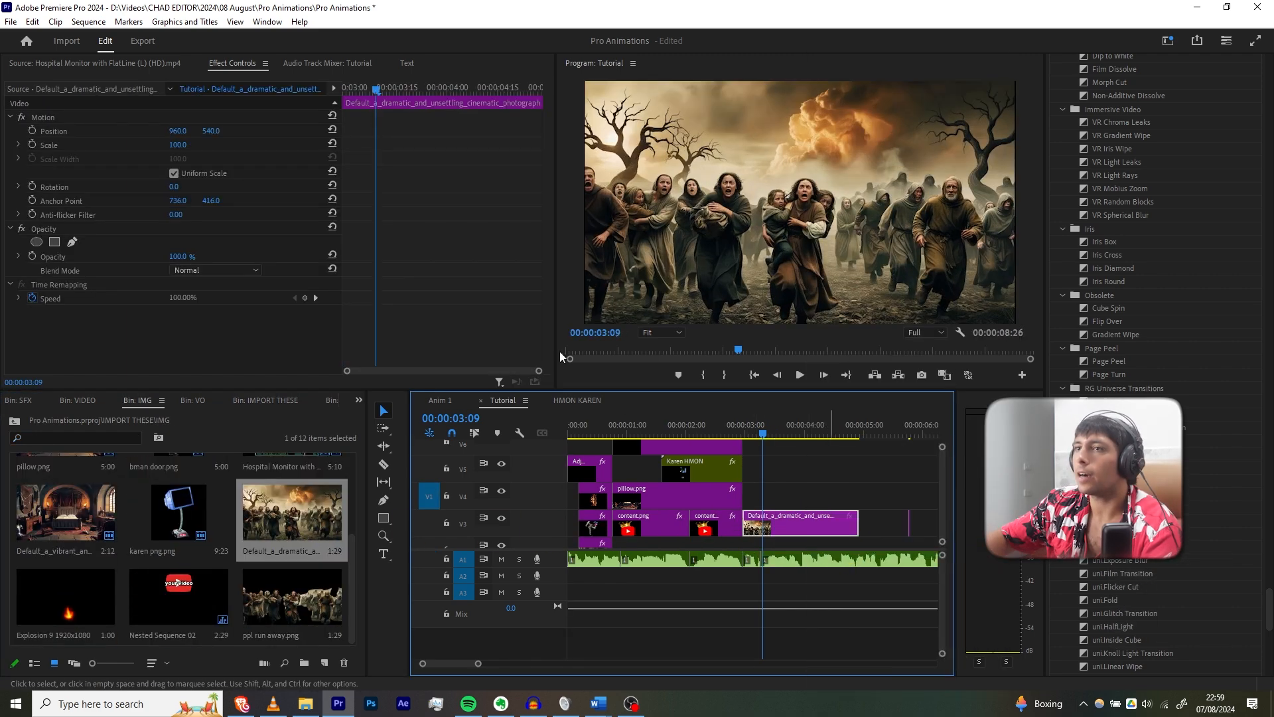
pyautogui.click(187, 144)
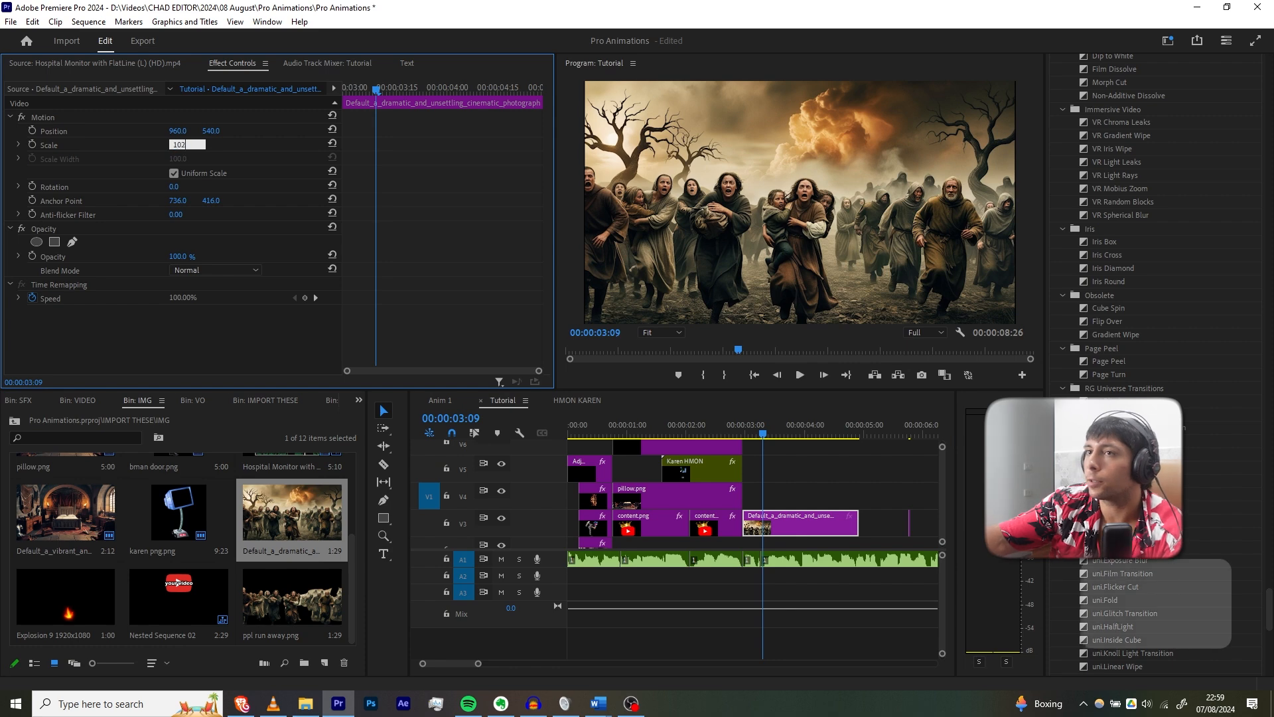
pyautogui.press('Return')
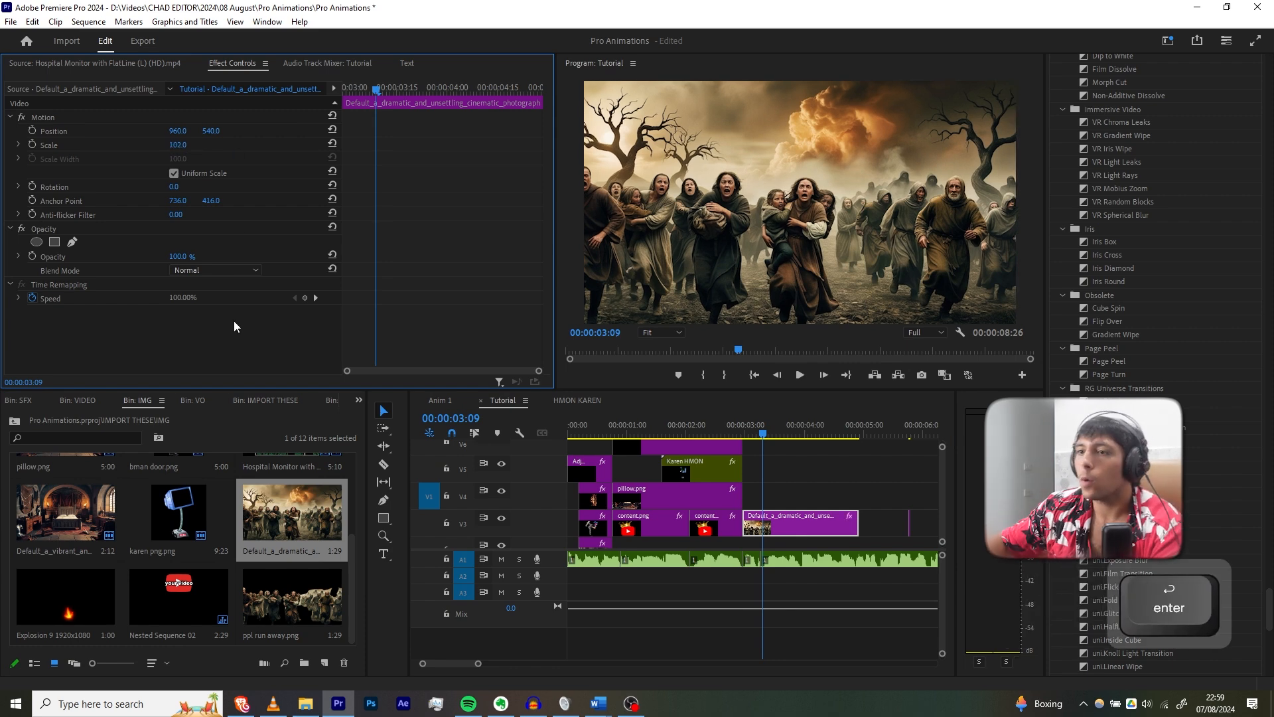
# Place ppl run away.png on V4 above the crowd background, fit it to the frame and set its Scale to 102.
pyautogui.moveTo(264, 586); pyautogui.dragTo(776, 499)
pyautogui.rightClick(772, 499)
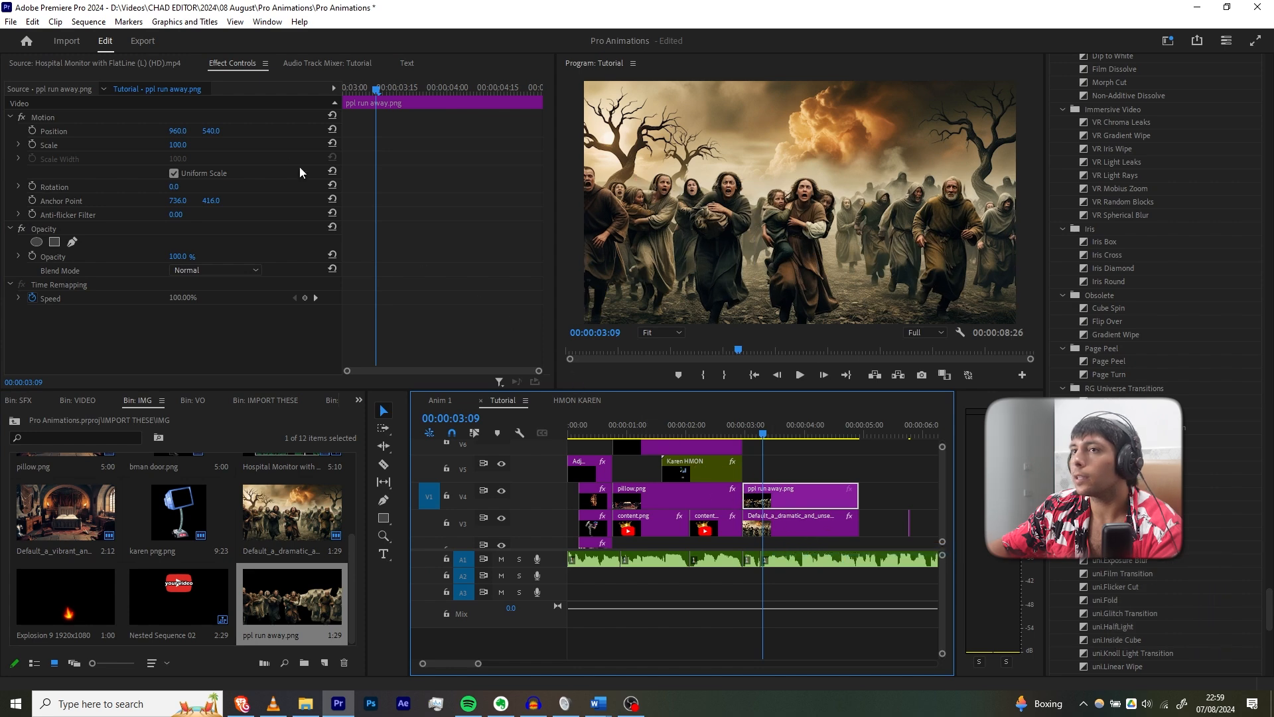
pyautogui.click(181, 145)
pyautogui.write('102')
pyautogui.press('Return')
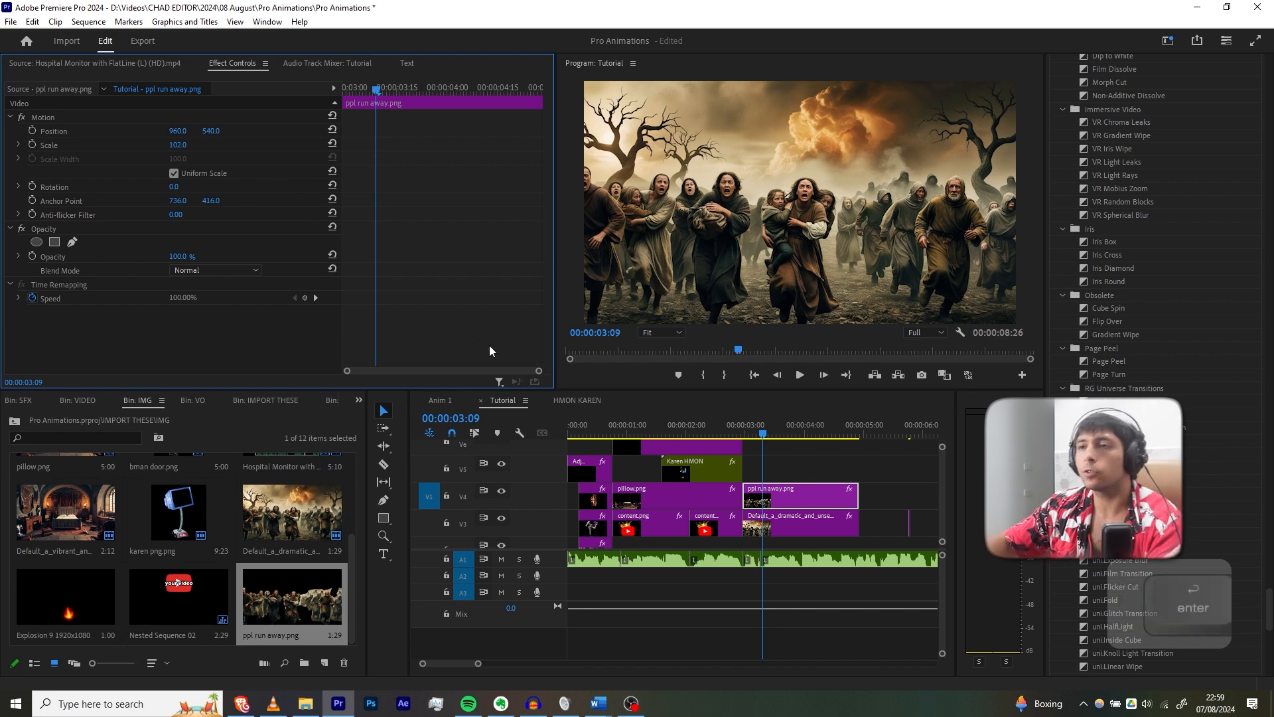
# Play back the crowd section, and review the same section in the finished Anim 1 sequence.
pyautogui.press('space')
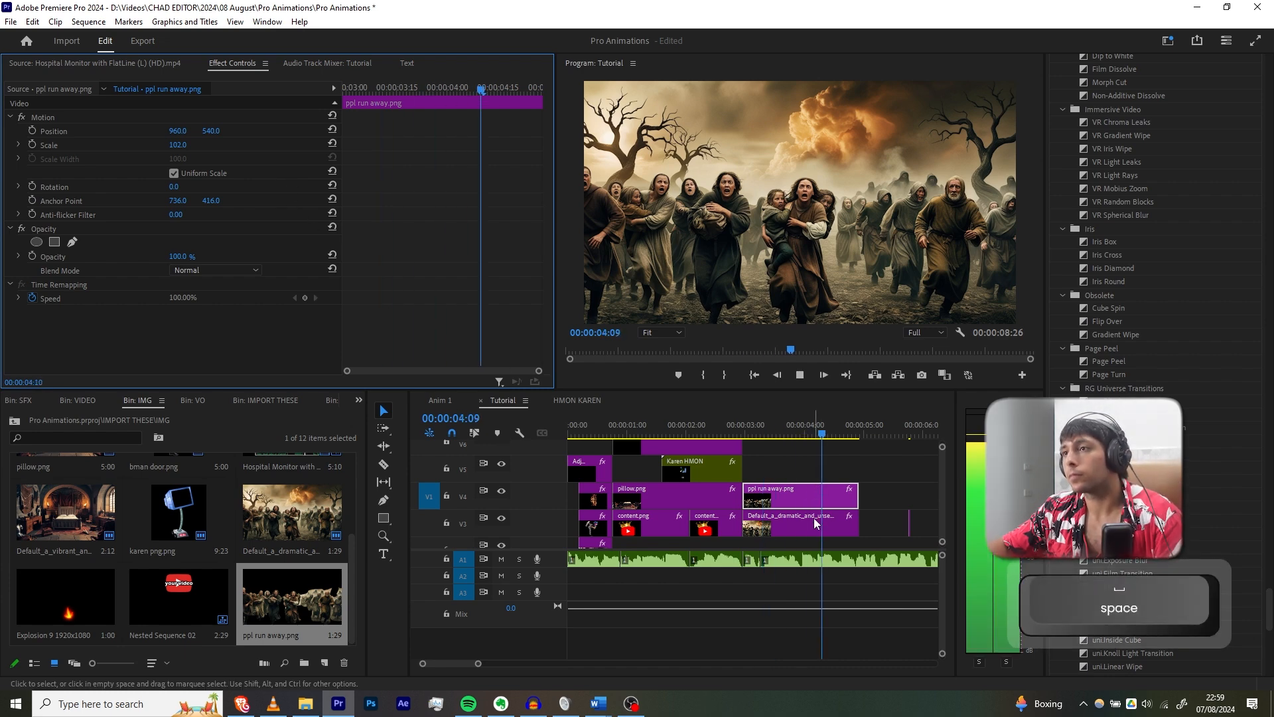
pyautogui.scroll(-2, 811, 519)
pyautogui.click(728, 431)
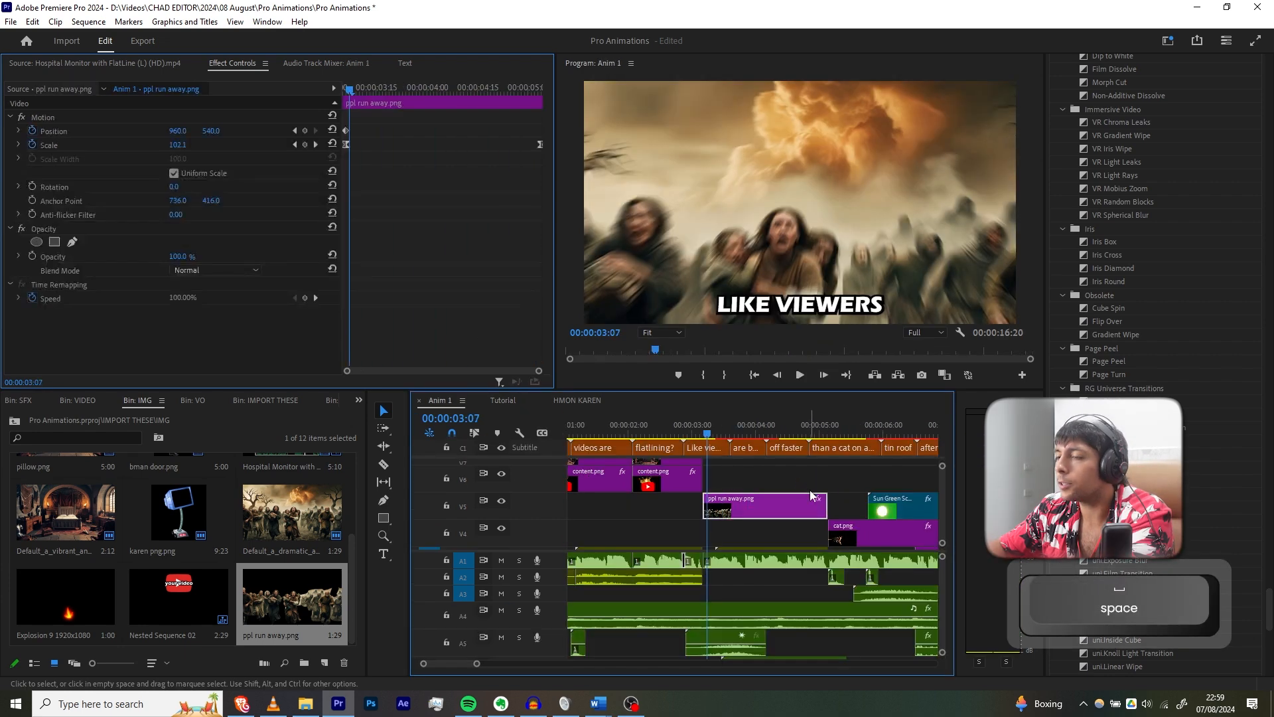
pyautogui.press('space')
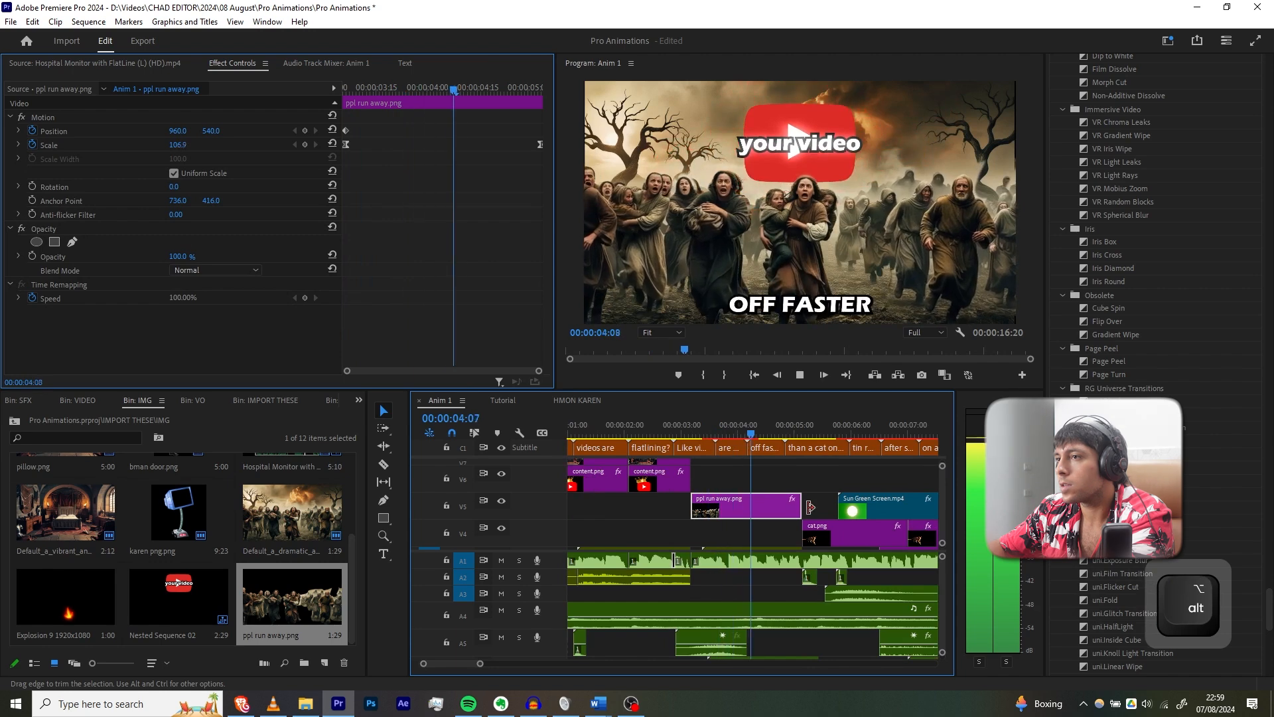
# Extend both running-crowd clips in the Tutorial sequence so they end at 00:00:05:09.
pyautogui.press('space')
pyautogui.click(500, 400)
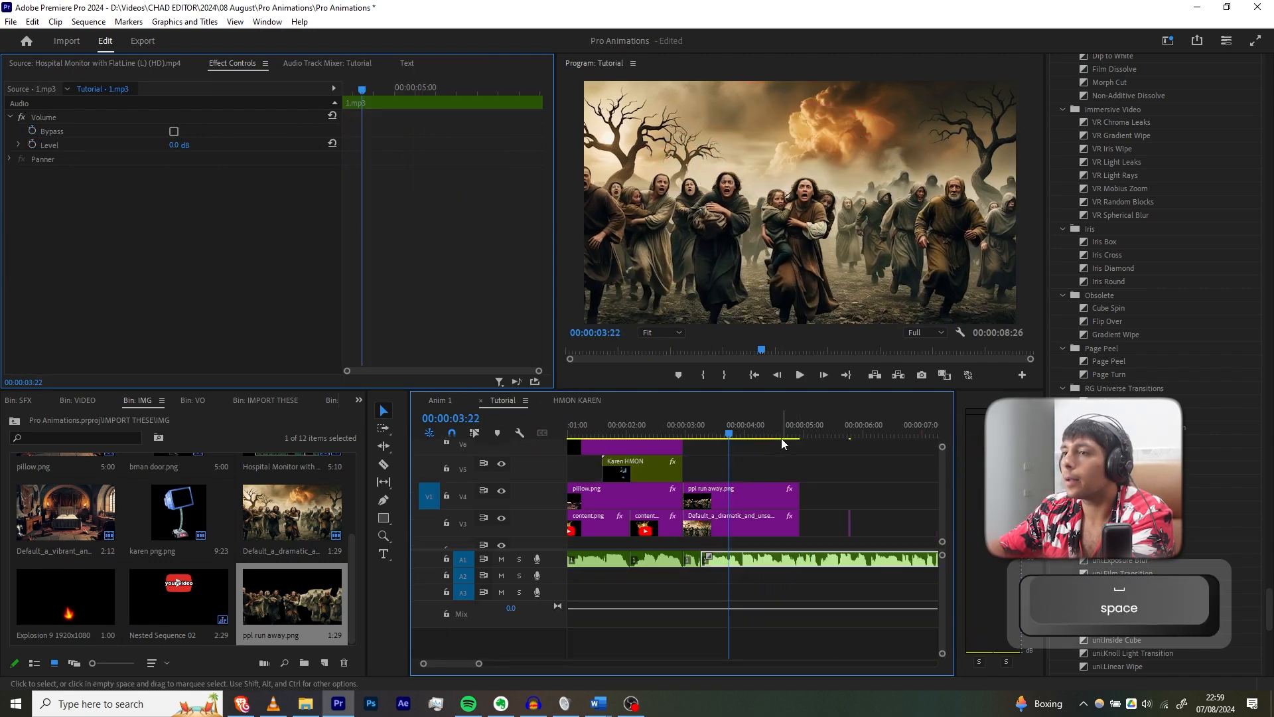
pyautogui.press('space')
pyautogui.press('c')
pyautogui.press('space')
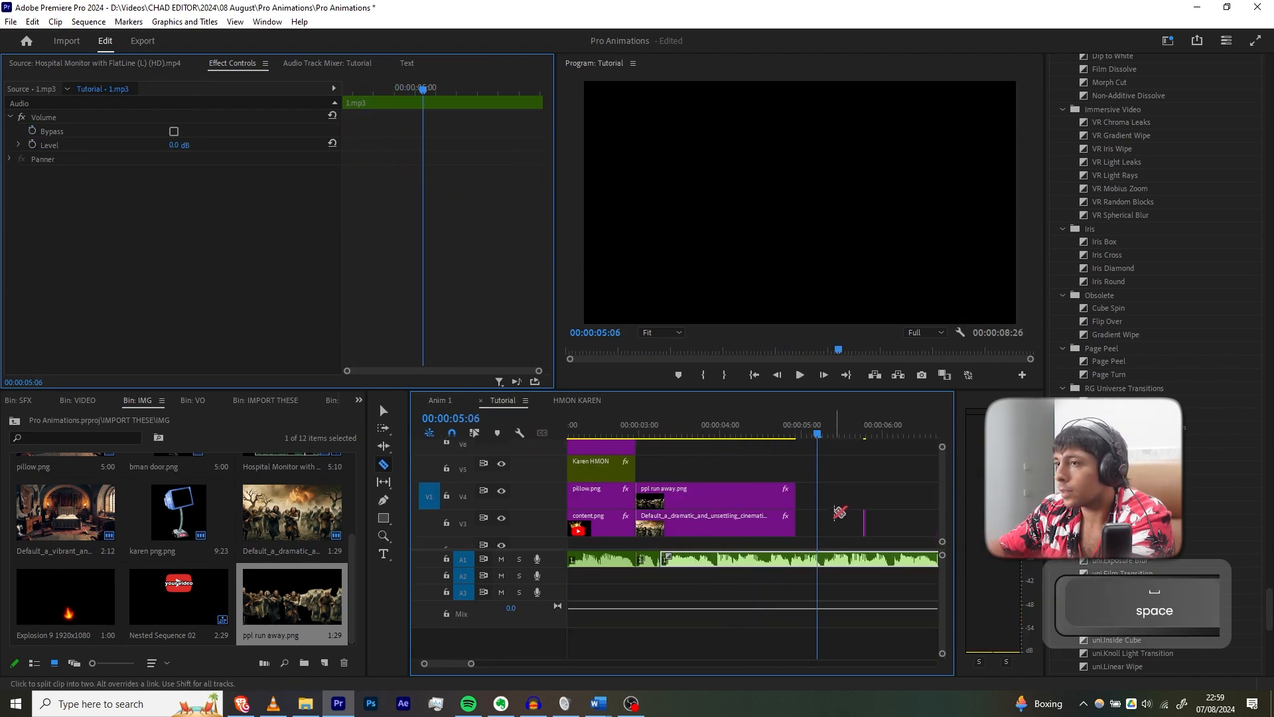
pyautogui.press('v')
pyautogui.moveTo(839, 512); pyautogui.dragTo(777, 497)
pyautogui.moveTo(795, 500); pyautogui.dragTo(825, 500)
# Keyframe the Scale of ppl run away.png from 102 at the clip's start to 110 at 00:00:04:20.
pyautogui.click(730, 494)
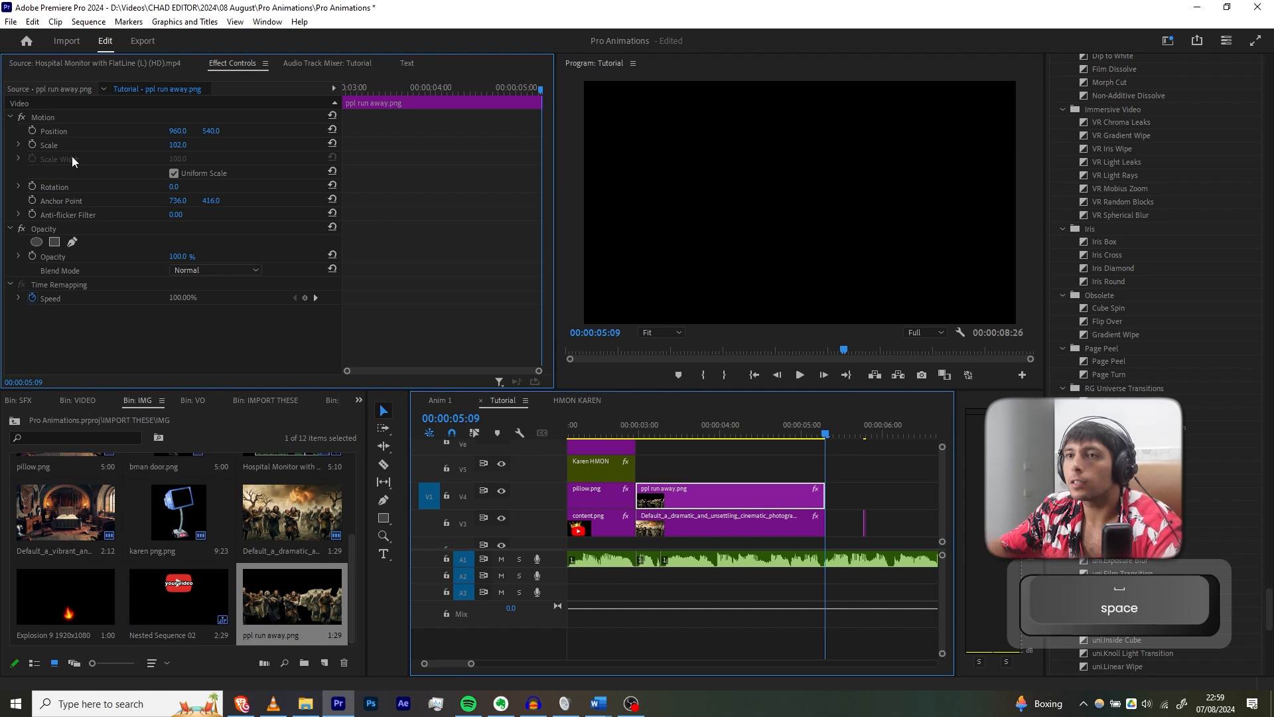
pyautogui.click(32, 144)
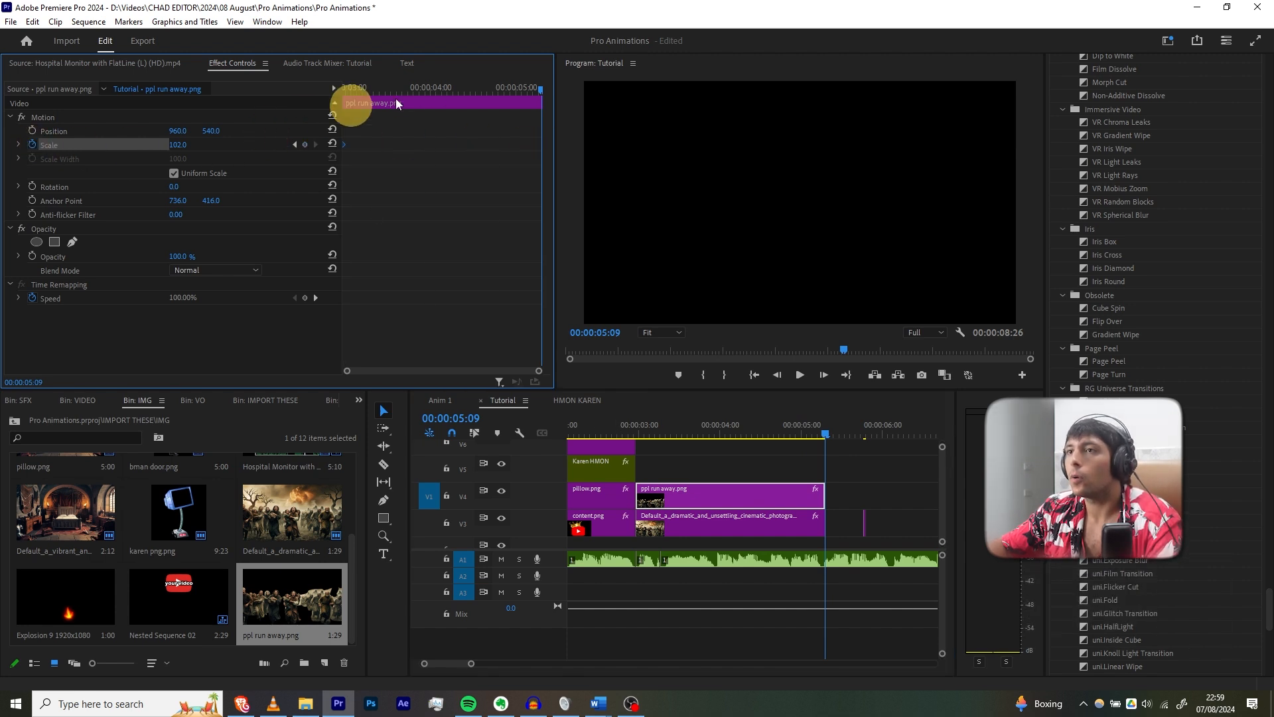
pyautogui.click(488, 94)
pyautogui.write('110')
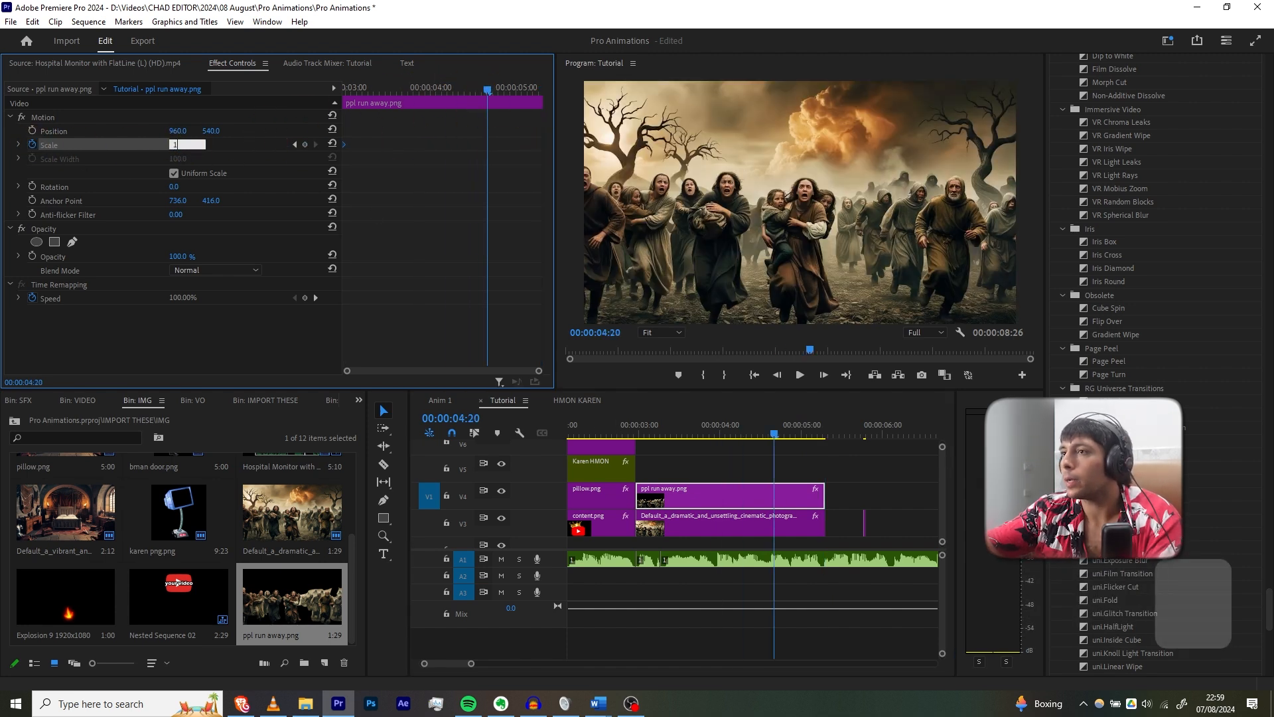
pyautogui.press('Return')
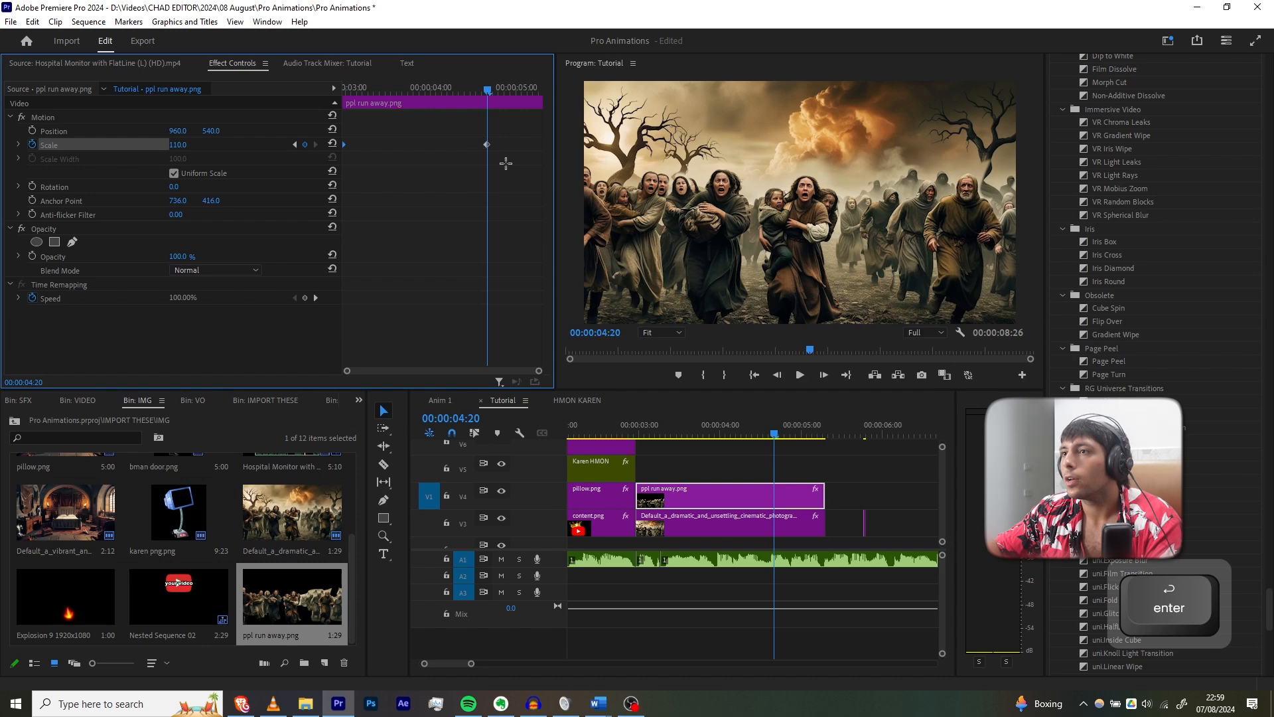
# Apply Ease In and Ease Out to both Scale keyframes, move the last one to the clip's end, and preview the zoom.
pyautogui.moveTo(506, 163); pyautogui.dragTo(311, 114)
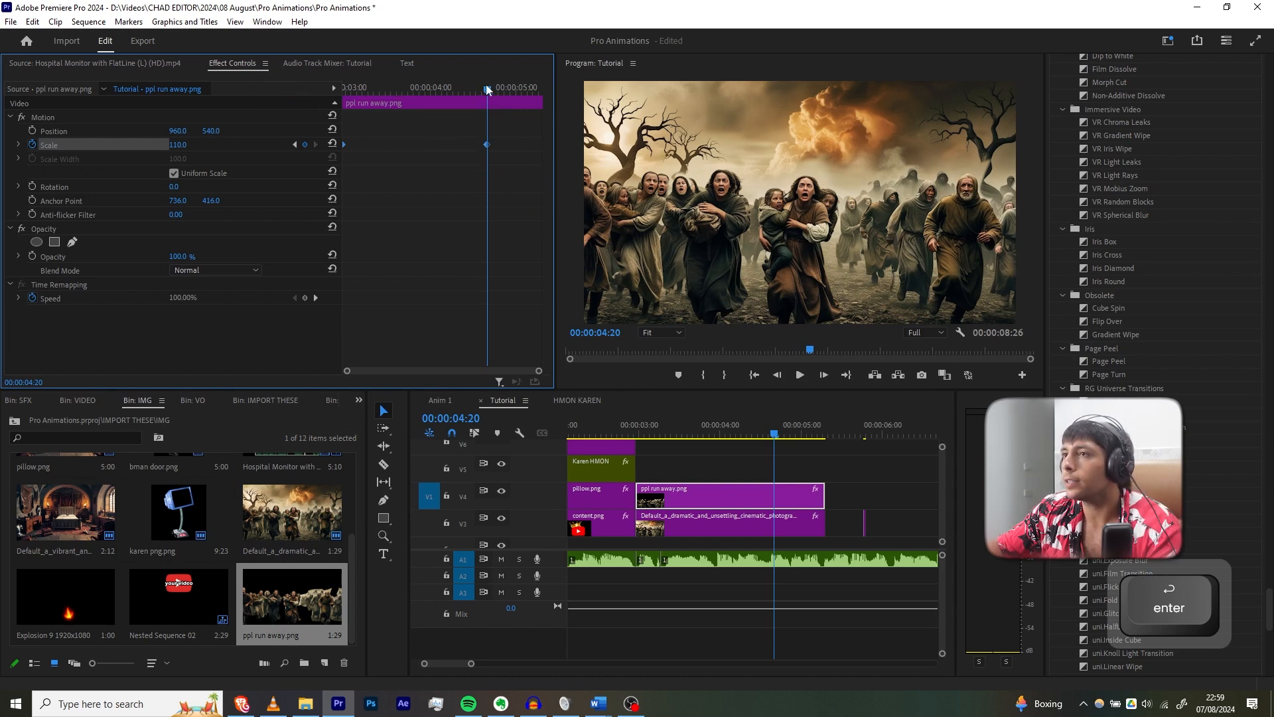
pyautogui.rightClick(487, 144)
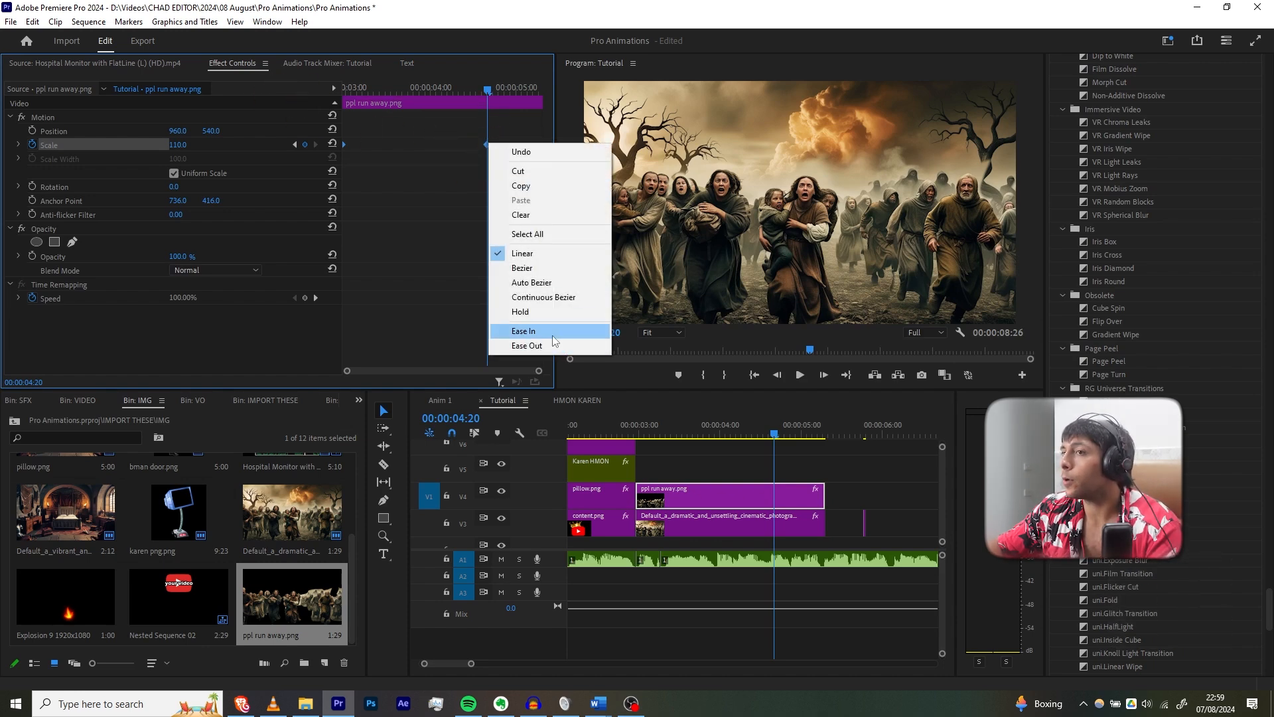
pyautogui.click(554, 336)
pyautogui.rightClick(488, 144)
pyautogui.click(531, 346)
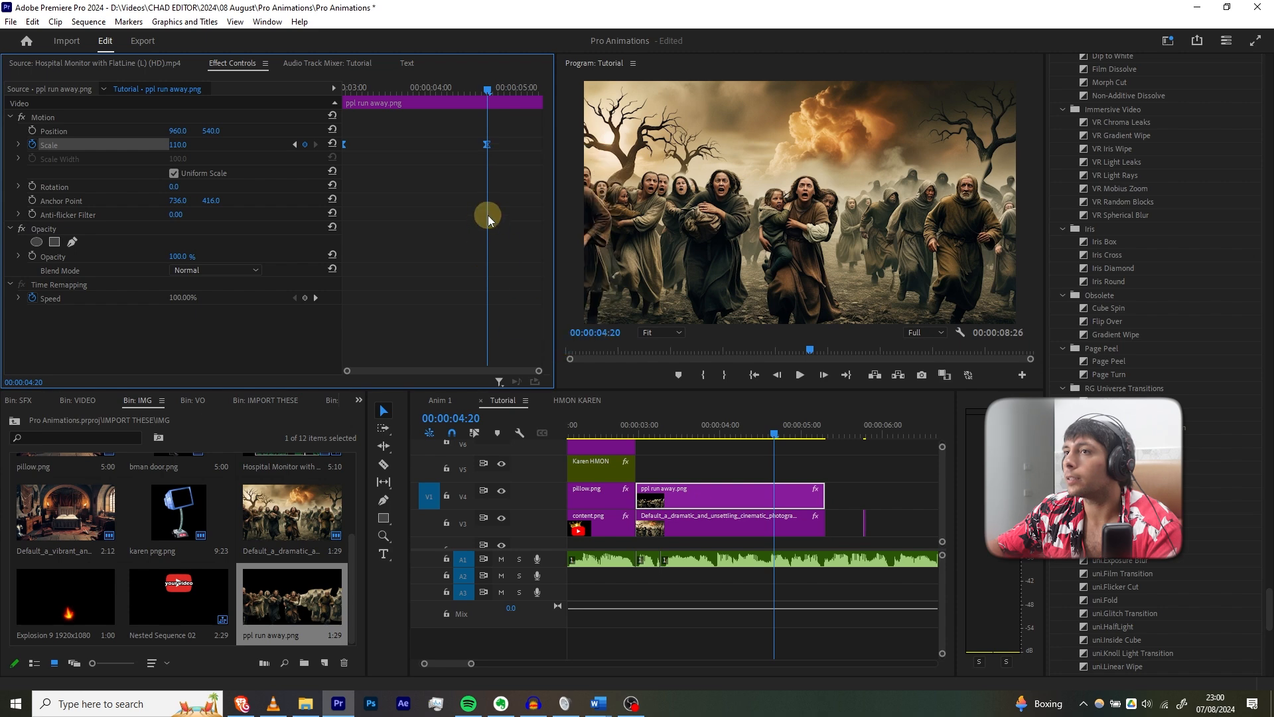
pyautogui.moveTo(487, 144); pyautogui.dragTo(541, 144)
pyautogui.moveTo(398, 88); pyautogui.dragTo(342, 88)
pyautogui.press('space')
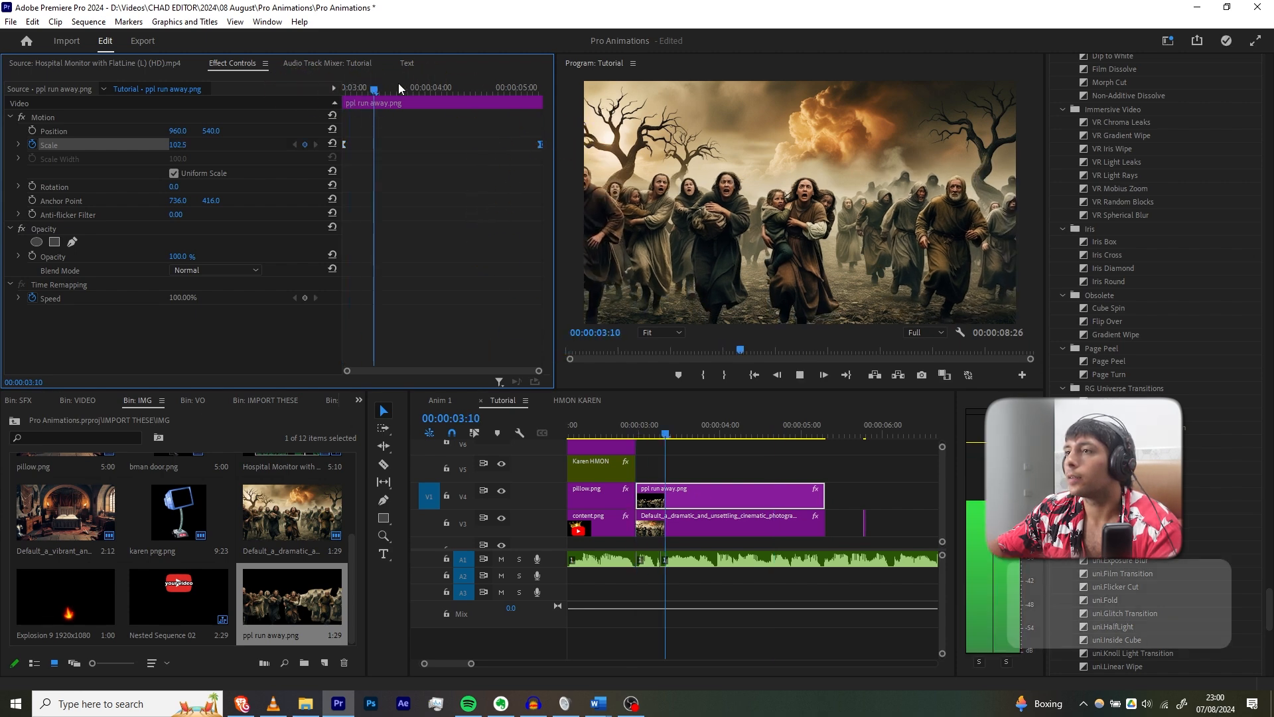
pyautogui.press('space')
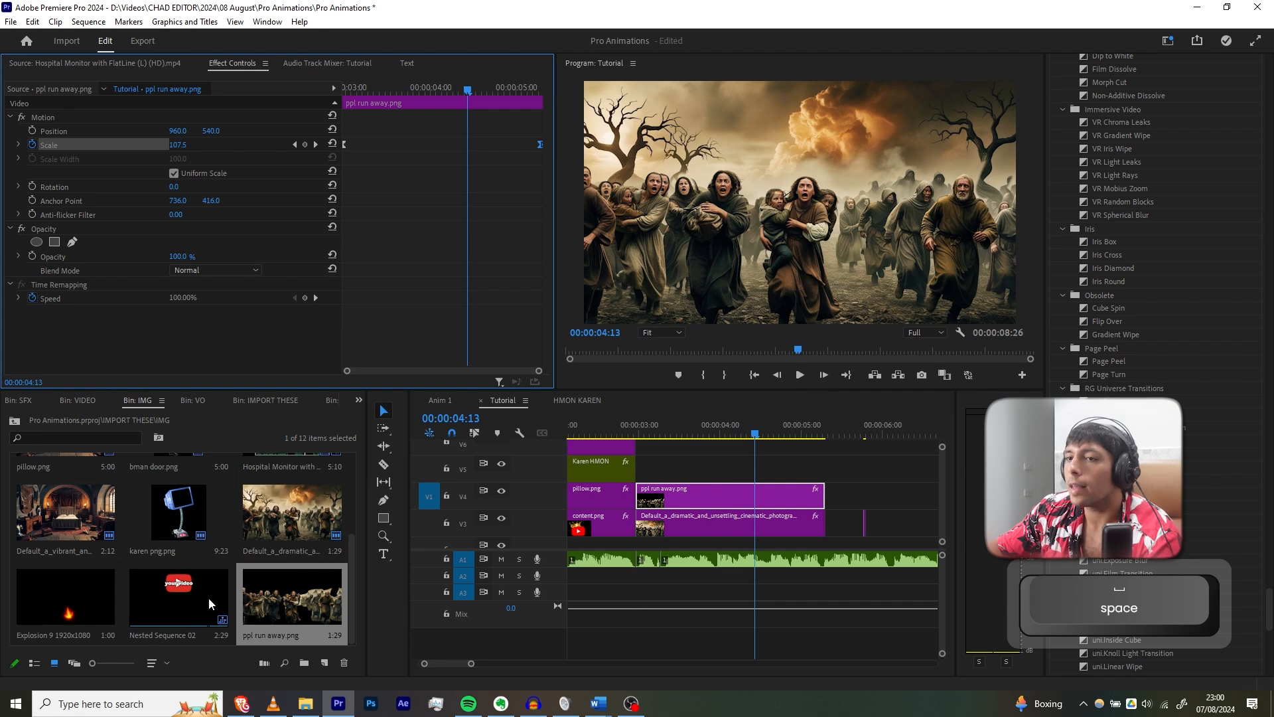
# Play back the crowd section in Anim 1 to study how the "your video" logo moves.
pyautogui.click(440, 400)
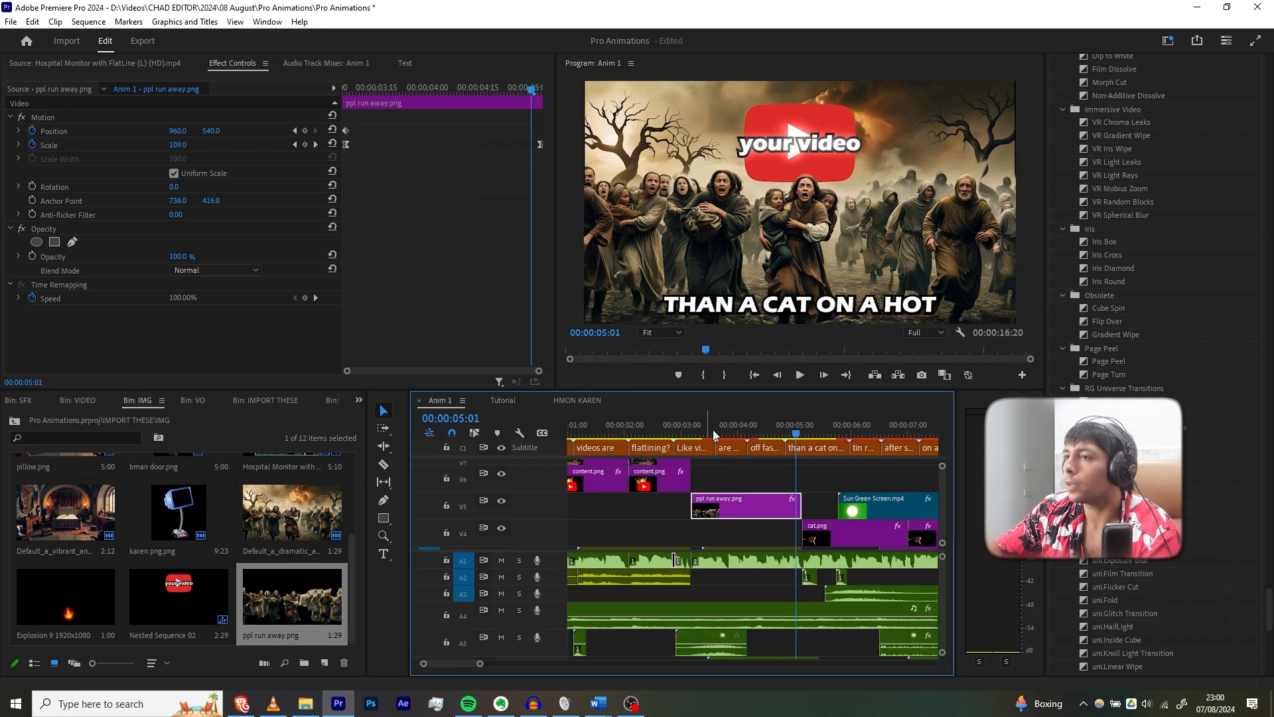
pyautogui.click(687, 433)
pyautogui.press('space')
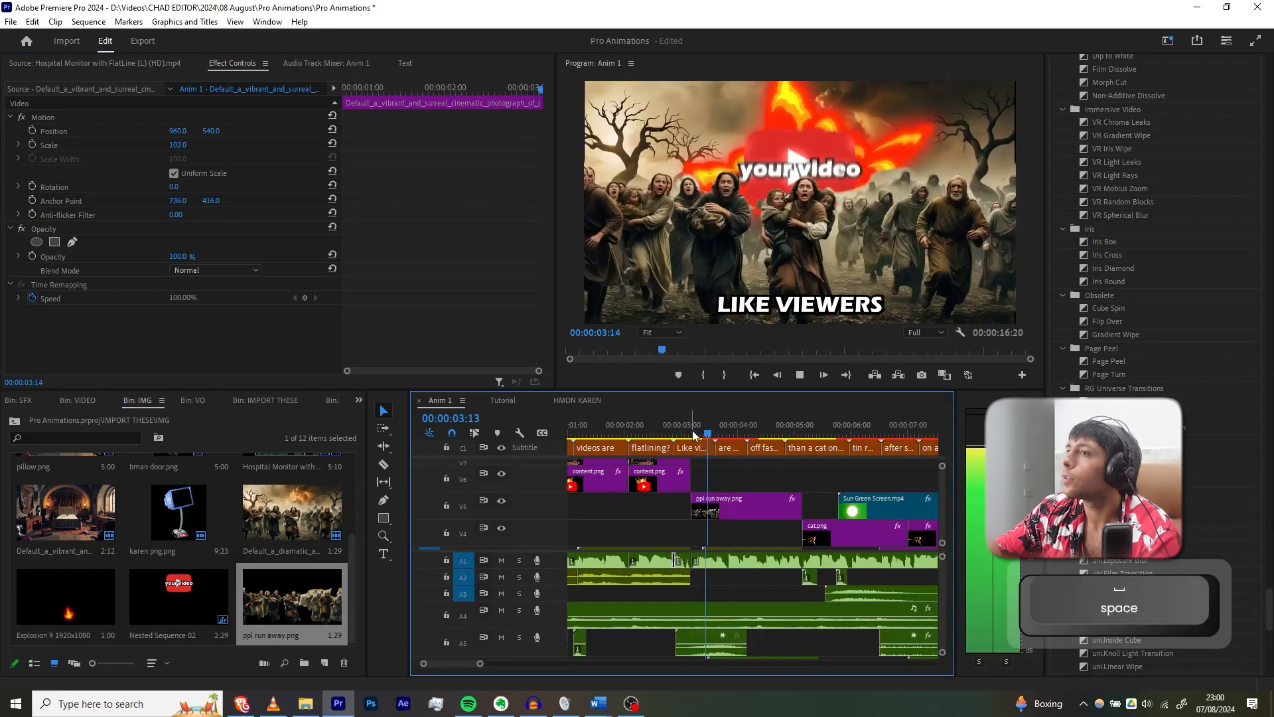
pyautogui.moveTo(693, 424); pyautogui.dragTo(719, 424)
# Return to Tutorial, open Nested Sequence 02 from the IMG bin and inspect its "your video" text and logo layers.
pyautogui.click(496, 401)
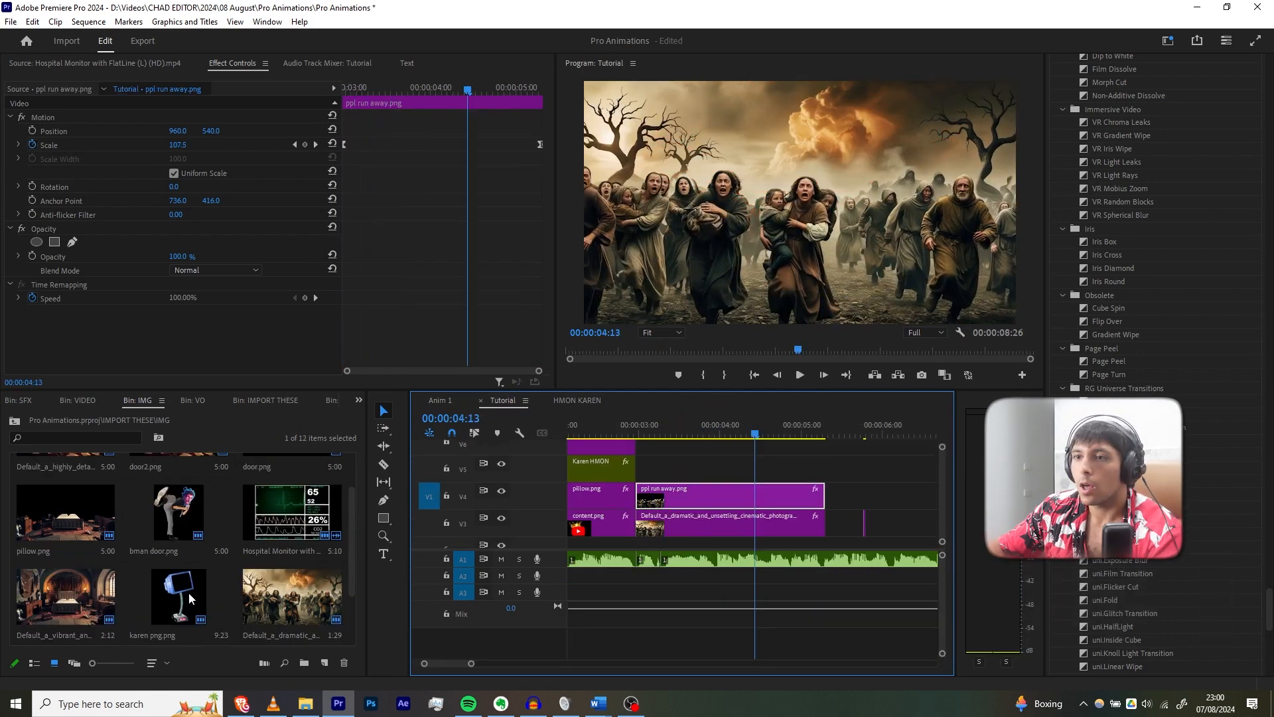
pyautogui.scroll(1, 188, 593)
pyautogui.scroll(-1, 188, 592)
pyautogui.doubleClick(188, 601)
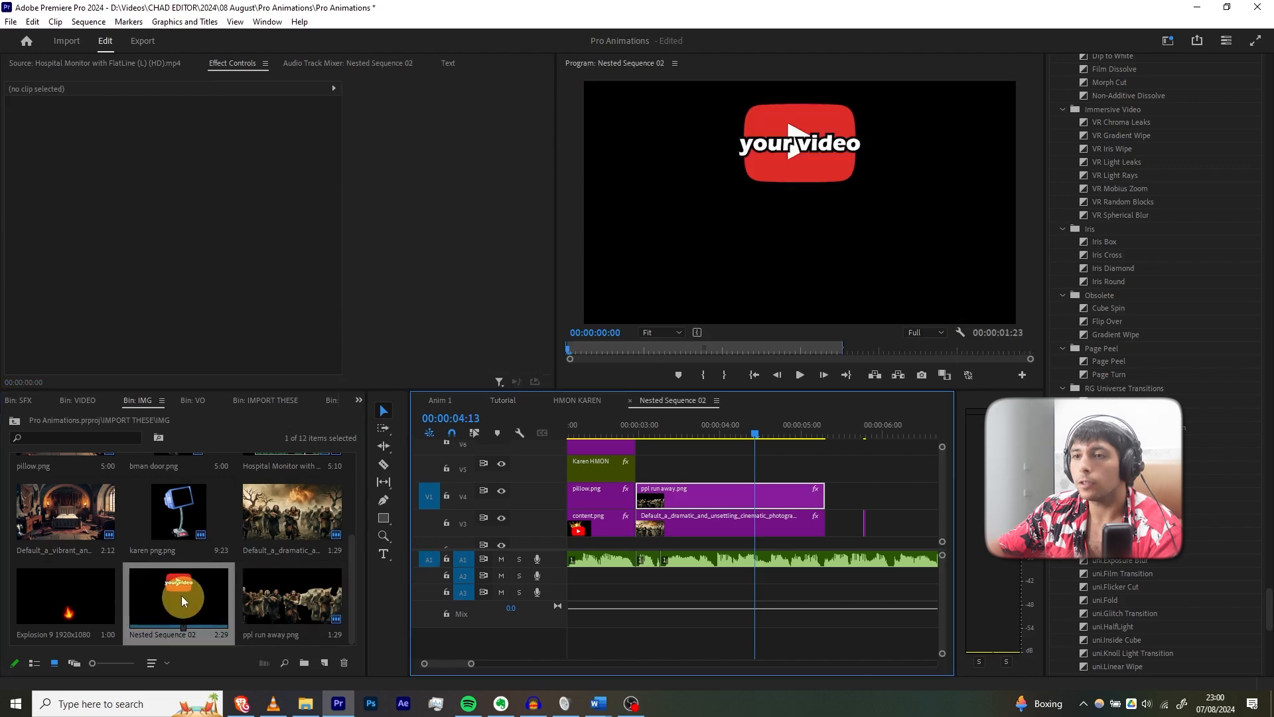
pyautogui.click(630, 511)
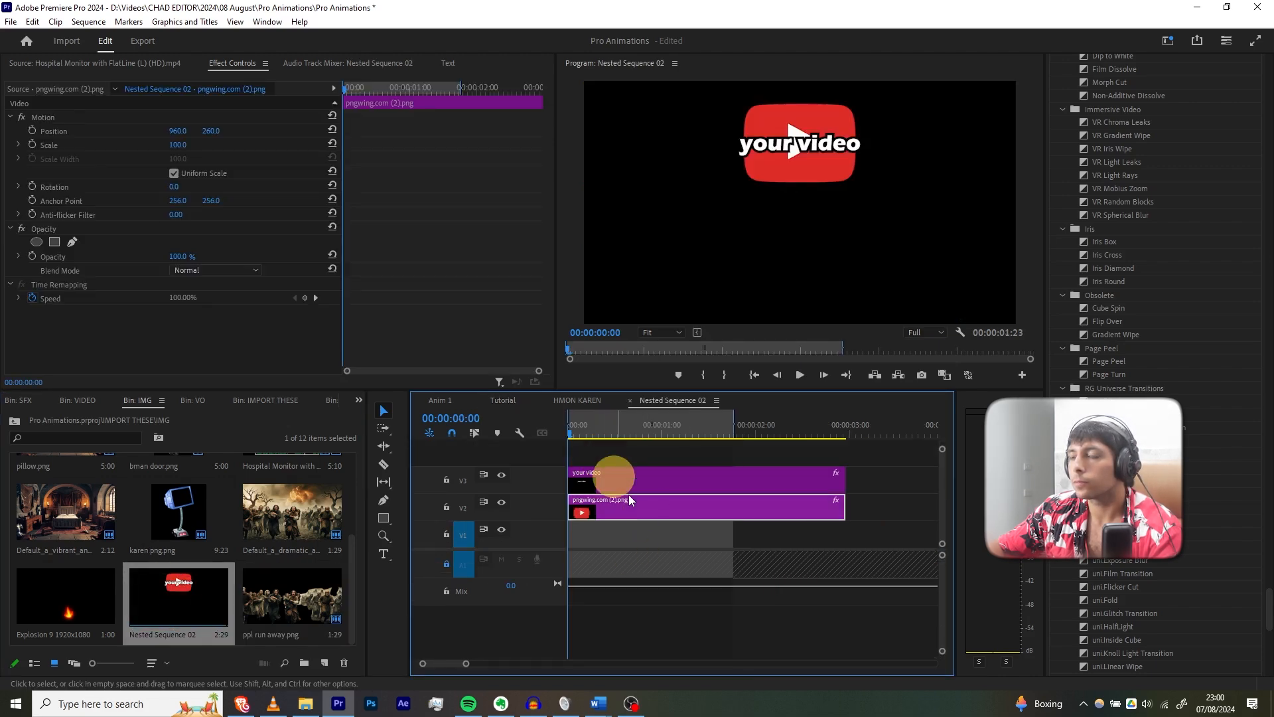
pyautogui.moveTo(756, 536); pyautogui.dragTo(633, 452)
pyautogui.click(738, 540)
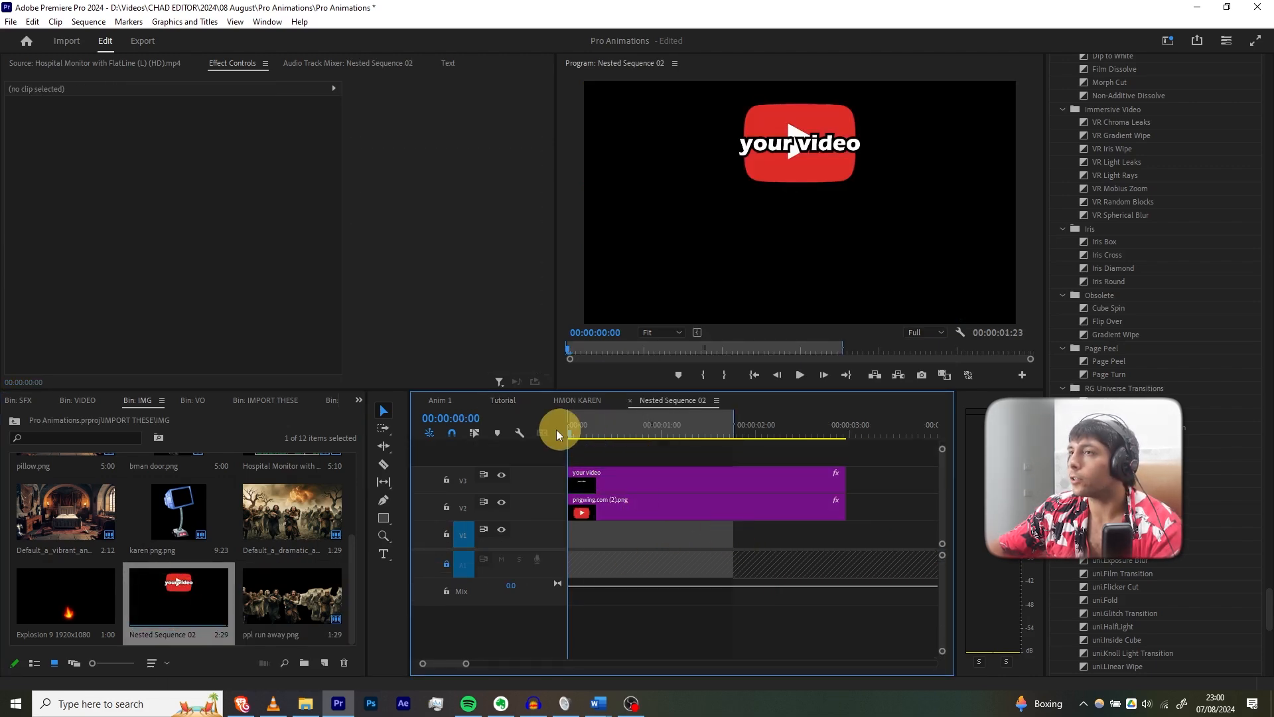
# Delete the "your video" text layer in Nested Sequence 02 to view the logo alone, and undo the deletion.
pyautogui.moveTo(556, 431); pyautogui.dragTo(657, 434)
pyautogui.click(631, 484)
pyautogui.press('Delete')
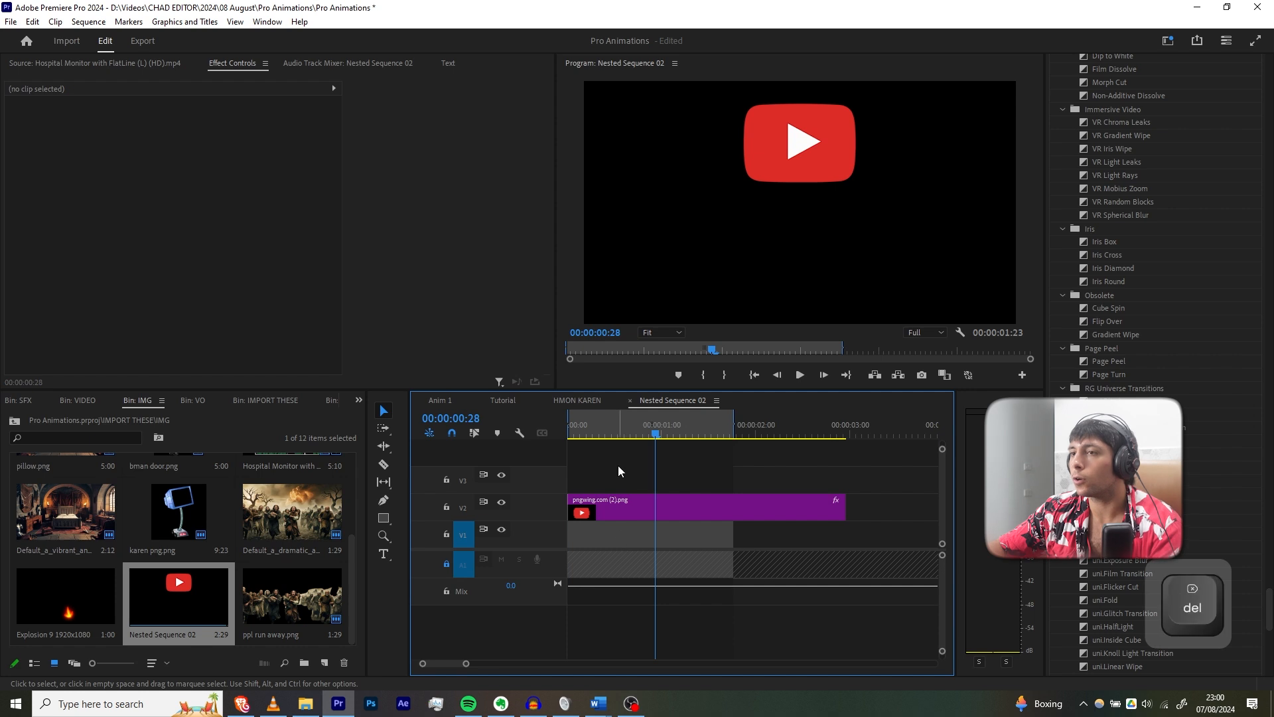
pyautogui.hotkey('ctrl', 'z')
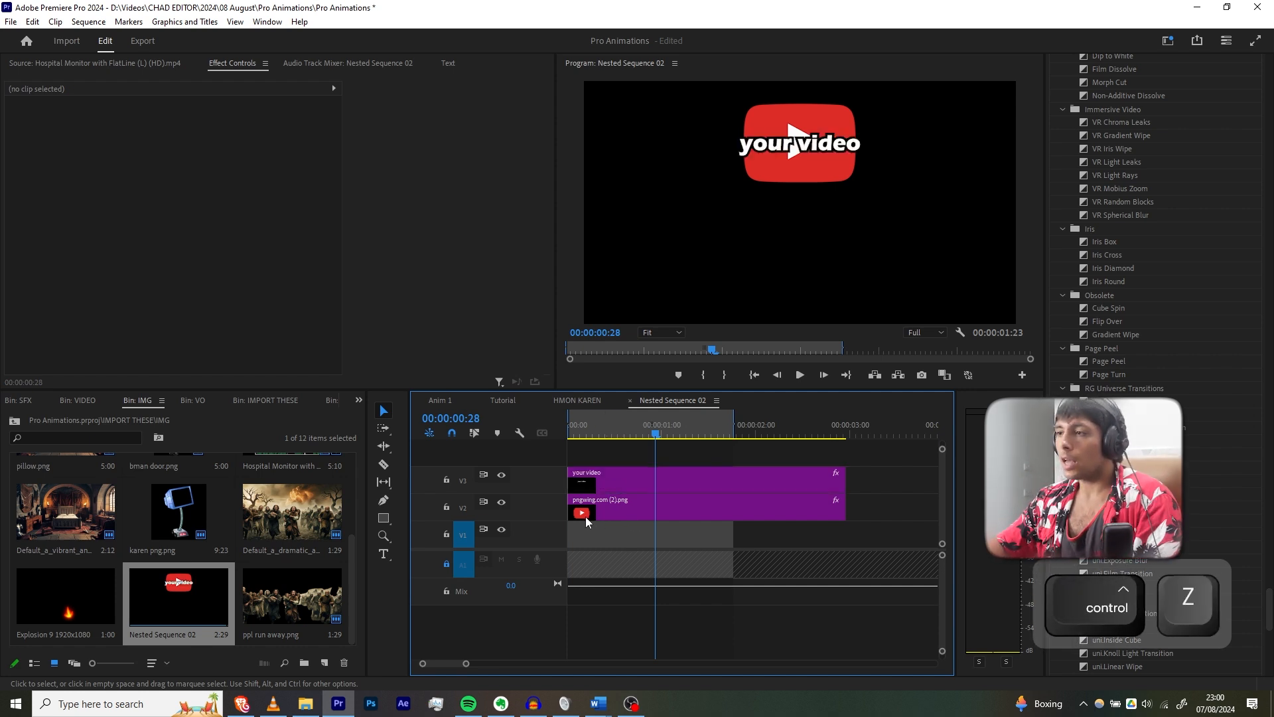
# Place Nested Sequence 02 on V5 of the Tutorial sequence at the start of the crowd scene, and delete its audio.
pyautogui.moveTo(720, 566); pyautogui.dragTo(586, 465)
pyautogui.moveTo(207, 612); pyautogui.dragTo(640, 466)
pyautogui.click(700, 579)
pyautogui.press('Delete')
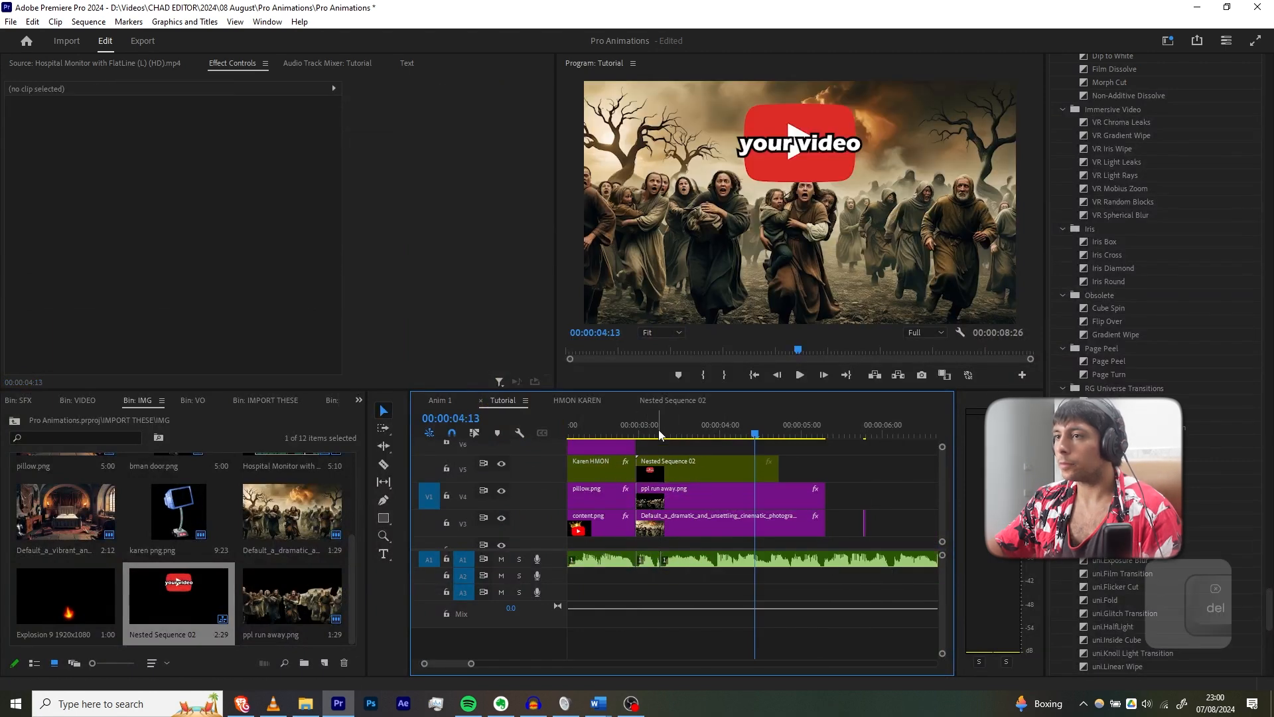
# Preview the crowd scene, and move ppl run away.png to V6 so it sits above Nested Sequence 02.
pyautogui.click(611, 426)
pyautogui.press('space')
pyautogui.press('space')
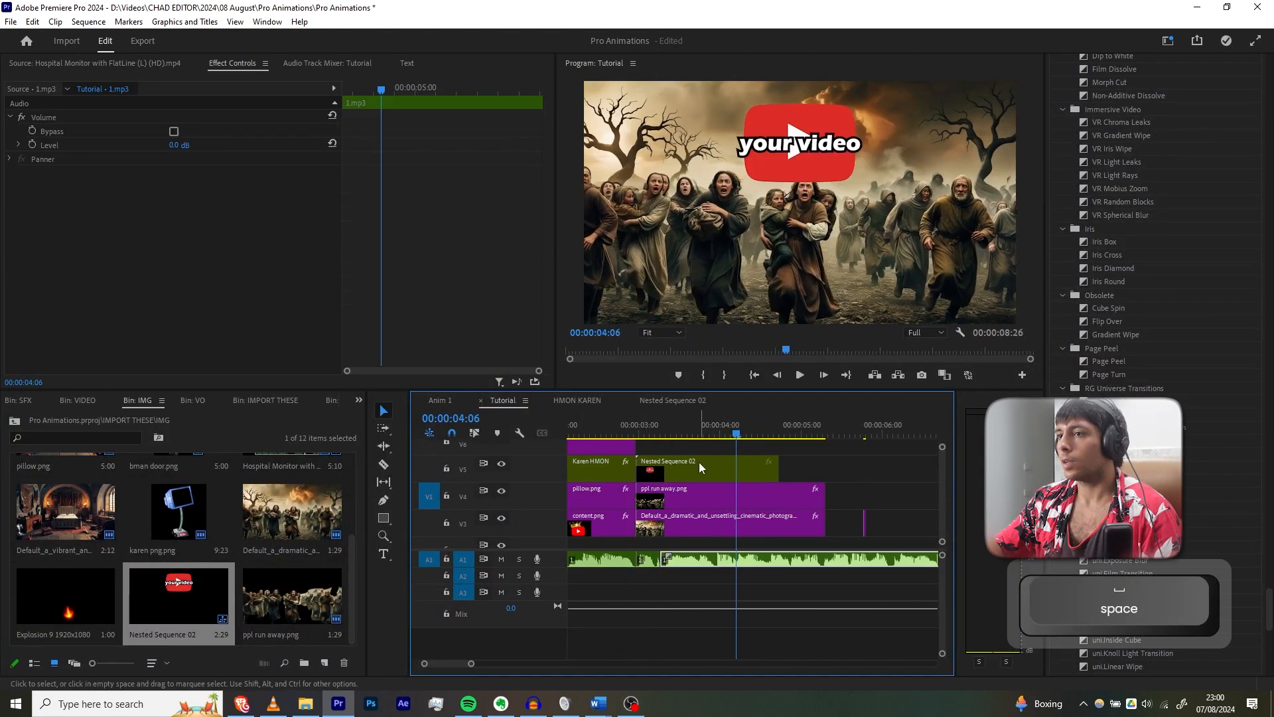
pyautogui.moveTo(686, 503); pyautogui.dragTo(638, 434)
pyautogui.click(725, 476)
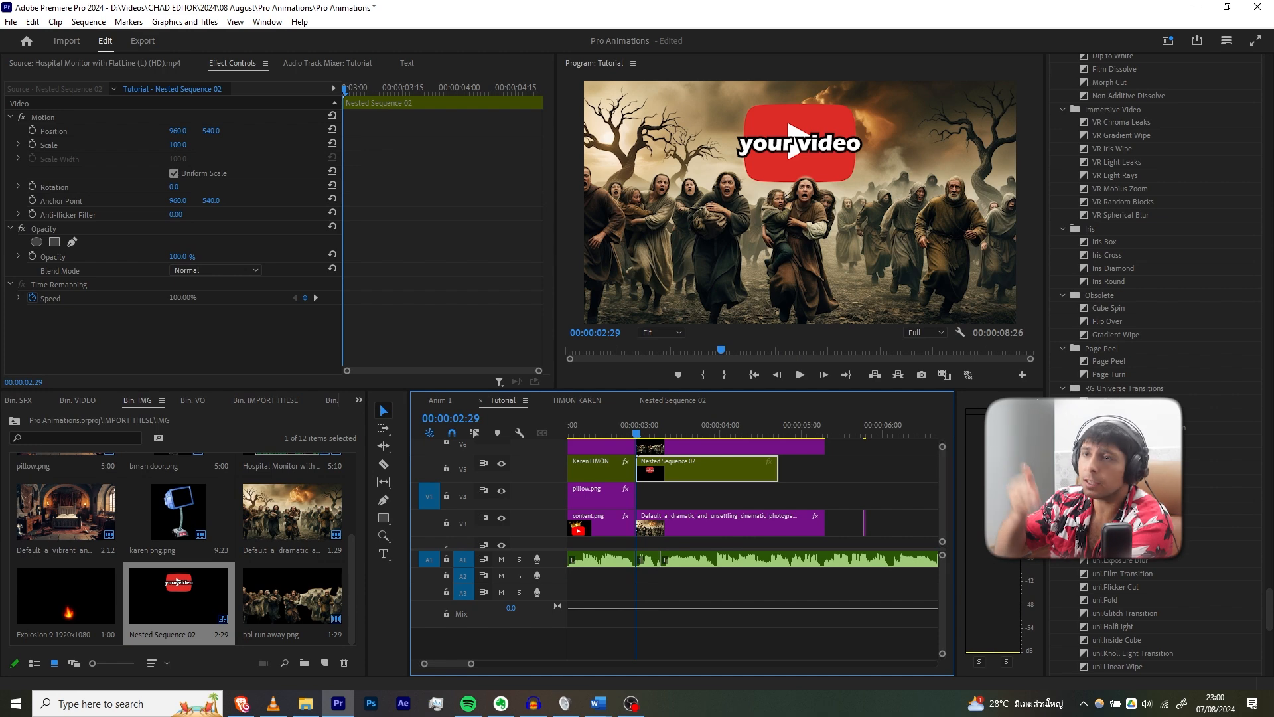
# Keyframe Nested Sequence 02's Position from 960, 972 at its start to 960, 540 at 00:00:03:29, and preview the rise.
pyautogui.press('space')
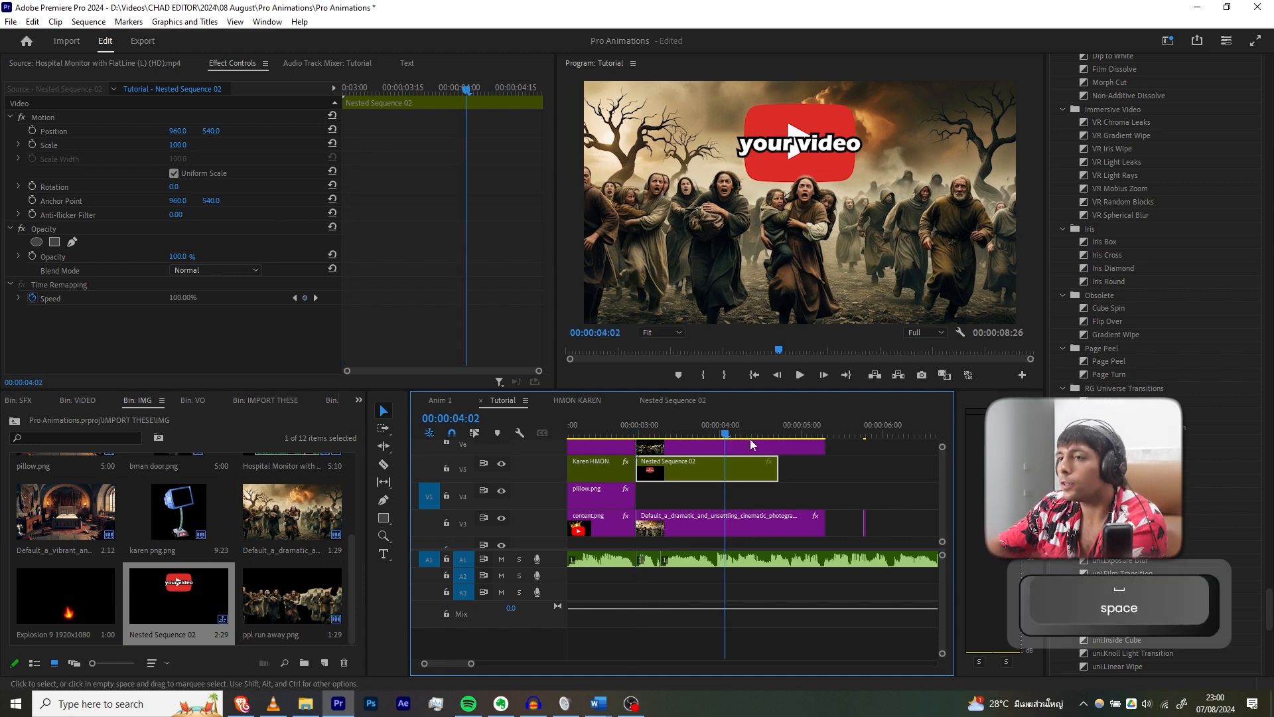
pyautogui.moveTo(699, 422); pyautogui.dragTo(718, 434)
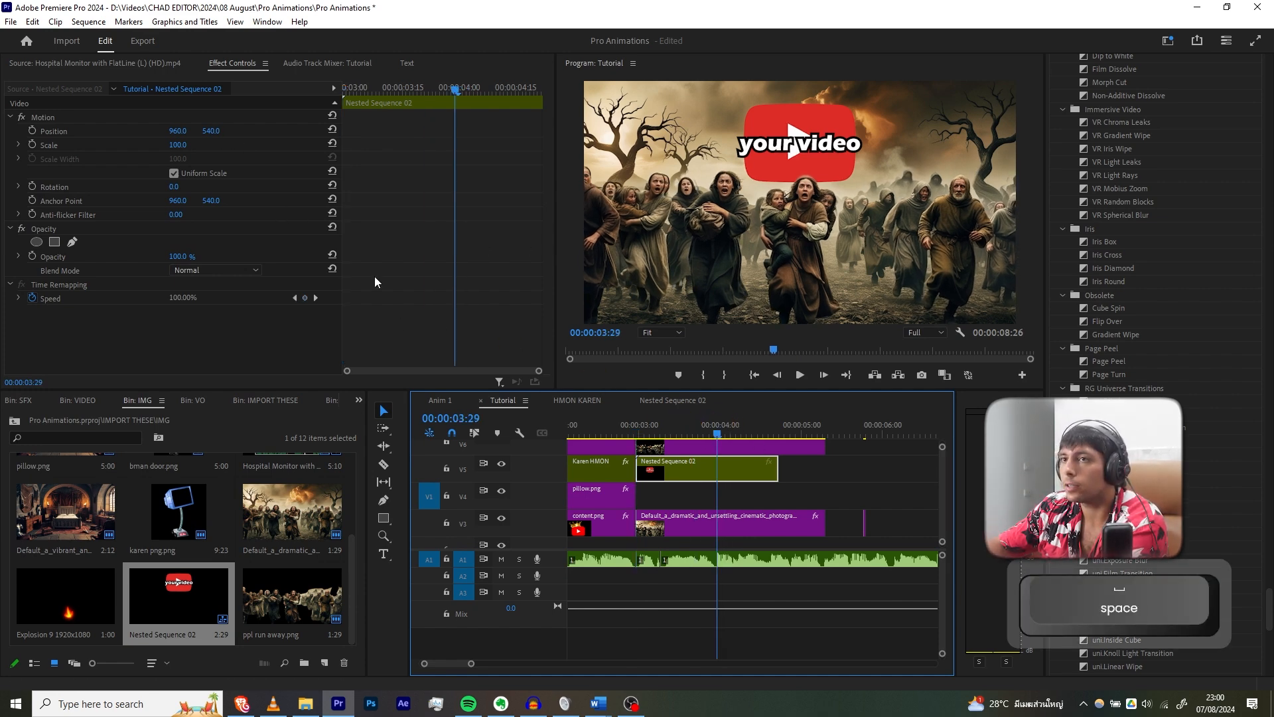
pyautogui.click(32, 132)
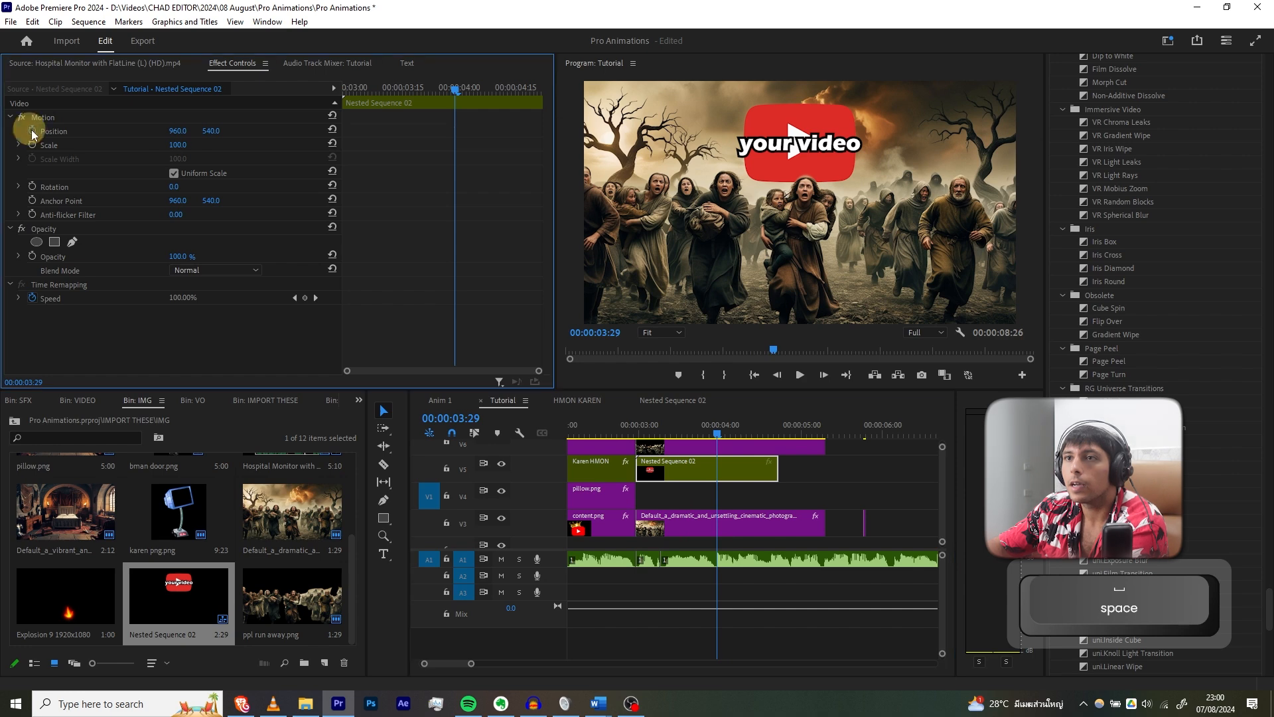
pyautogui.moveTo(398, 89); pyautogui.dragTo(329, 88)
pyautogui.moveTo(211, 131)
pyautogui.mouseDown()
pyautogui.moveTo(529, 142)
pyautogui.moveTo(217, 130)
pyautogui.mouseUp()
pyautogui.press('space')
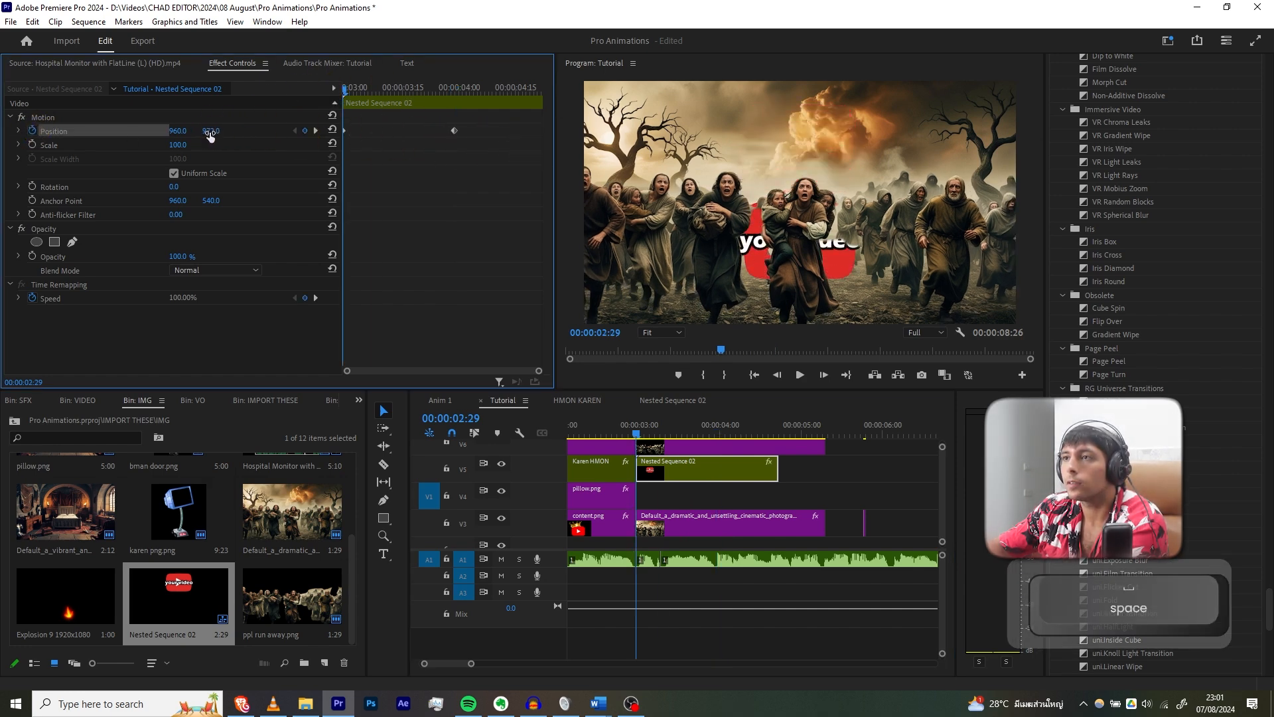
pyautogui.press('space')
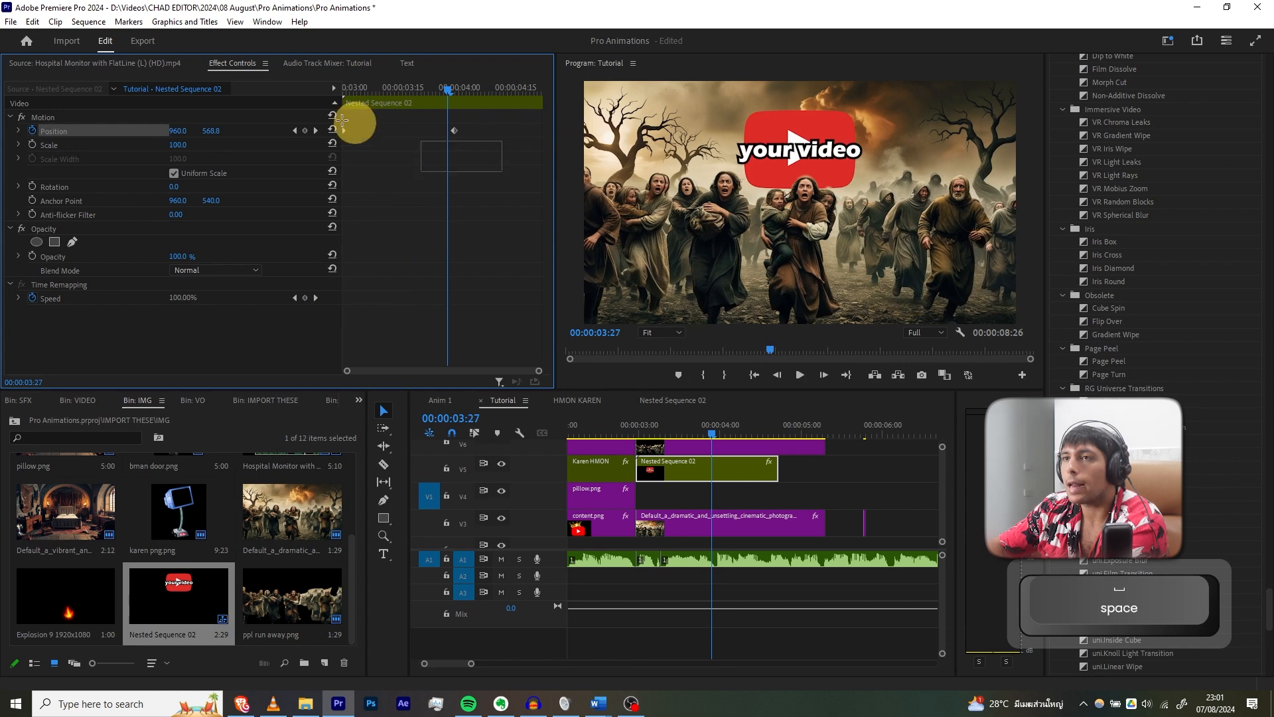
# Apply Ease In and Ease Out temporal interpolation to both Position keyframes of Nested Sequence 02.
pyautogui.rightClick(463, 137)
pyautogui.moveTo(511, 239)
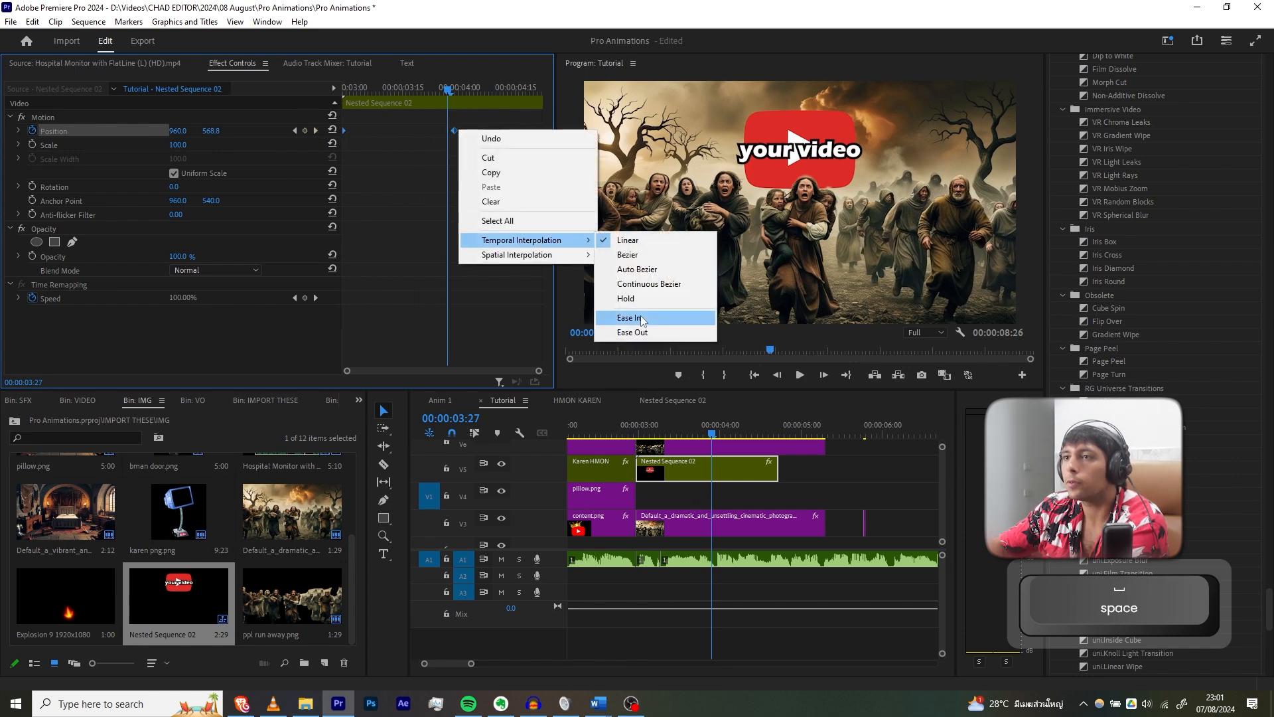
pyautogui.click(670, 322)
pyautogui.rightClick(455, 132)
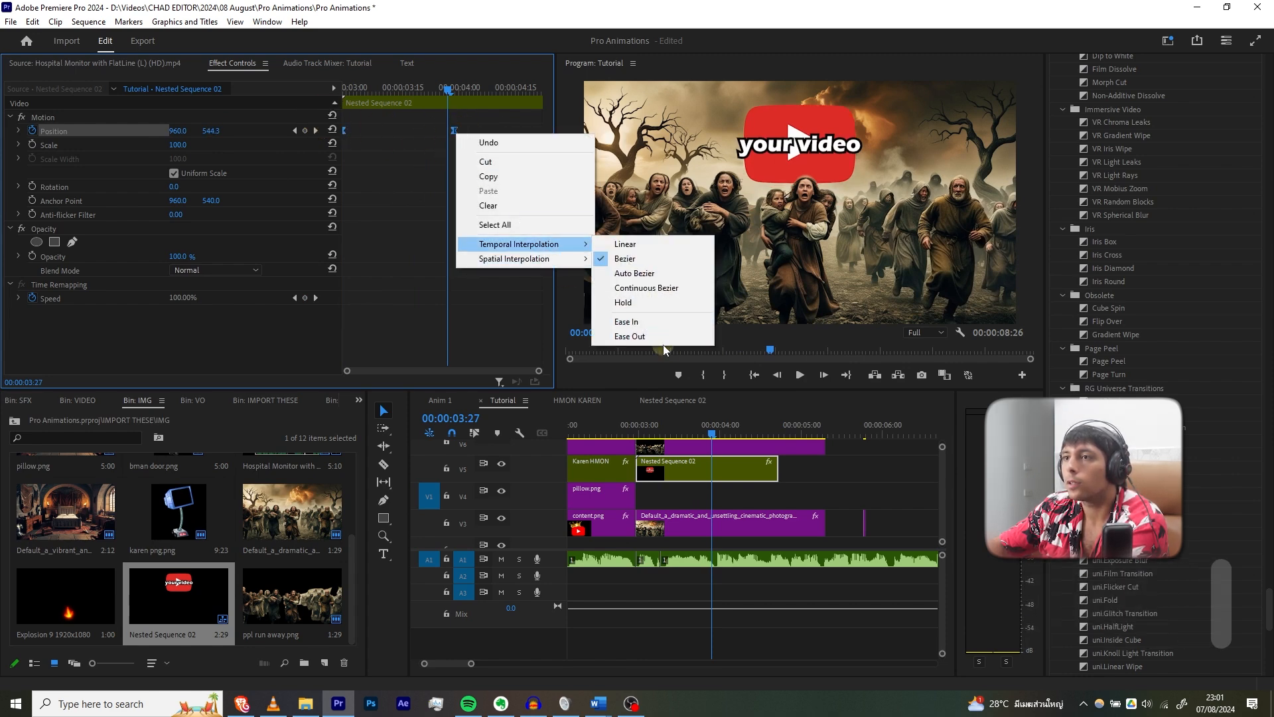
pyautogui.click(663, 337)
# Speed up the logo's rise by moving its end Position keyframe earlier in two passes, previewing each timing.
pyautogui.moveTo(455, 130); pyautogui.dragTo(305, 89)
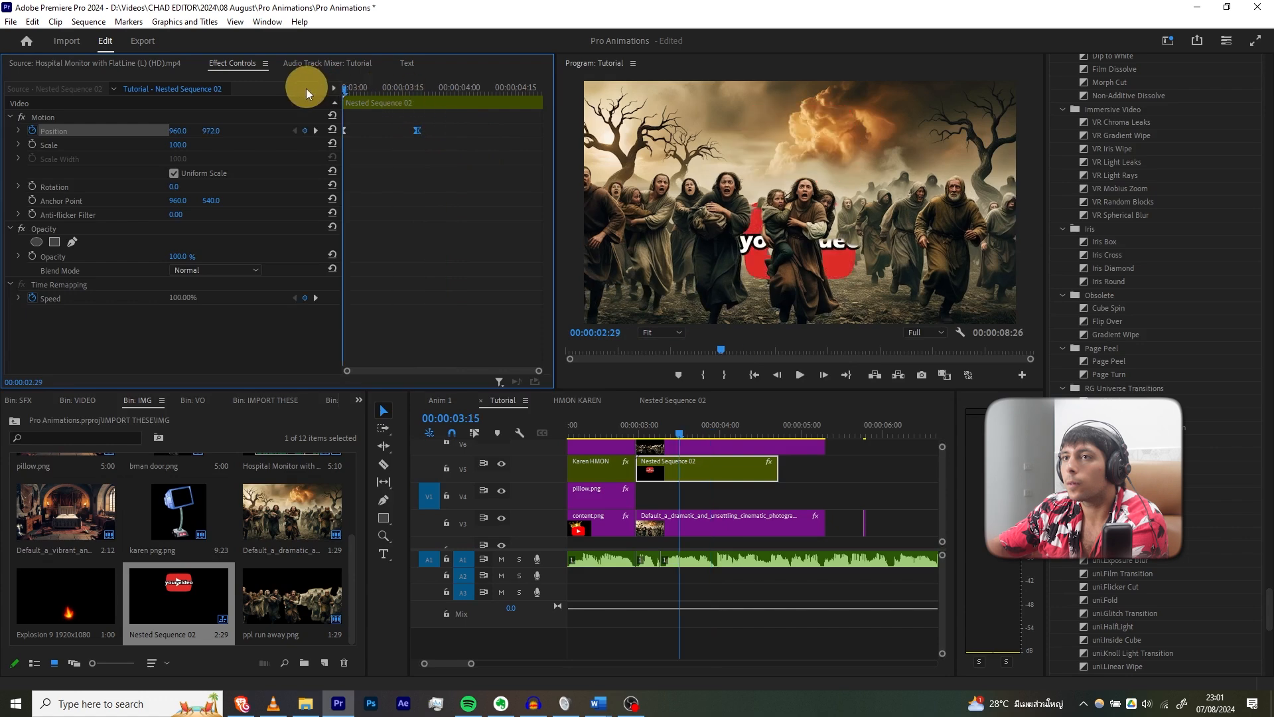
pyautogui.press('space')
pyautogui.press('space')
pyautogui.moveTo(423, 95); pyautogui.dragTo(335, 94)
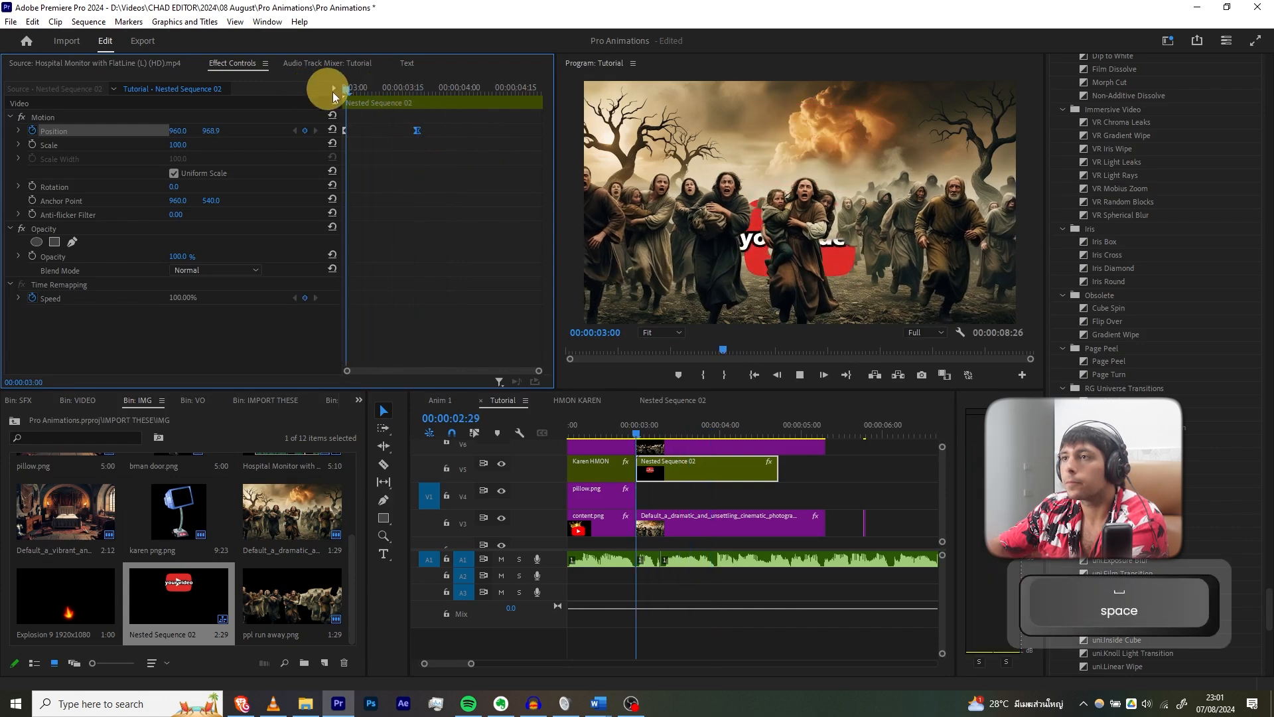
pyautogui.press('space')
pyautogui.press('space')
pyautogui.moveTo(416, 131); pyautogui.dragTo(319, 99)
pyautogui.press('space')
pyautogui.press('space')
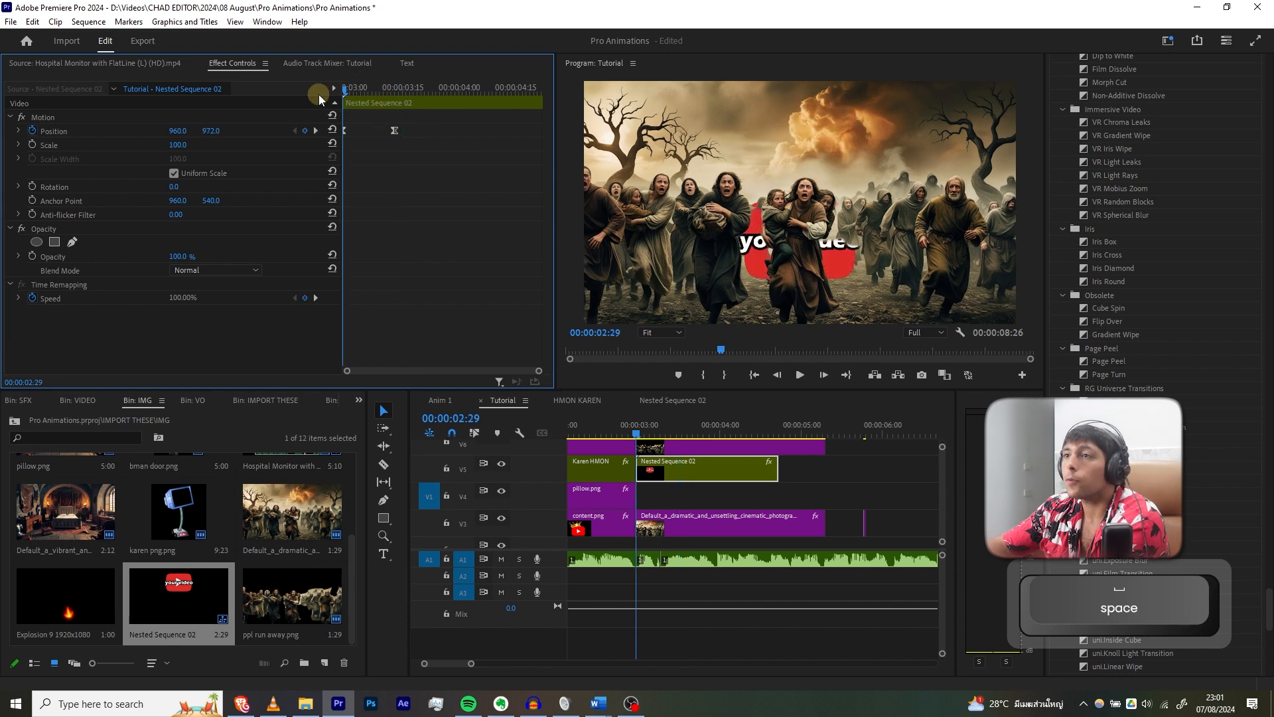
# Draw a freeform opacity mask on Nested Sequence 02, running along the crowd's heads and enclosing the logo below them.
pyautogui.click(73, 243)
pyautogui.click(711, 202)
pyautogui.click(741, 211)
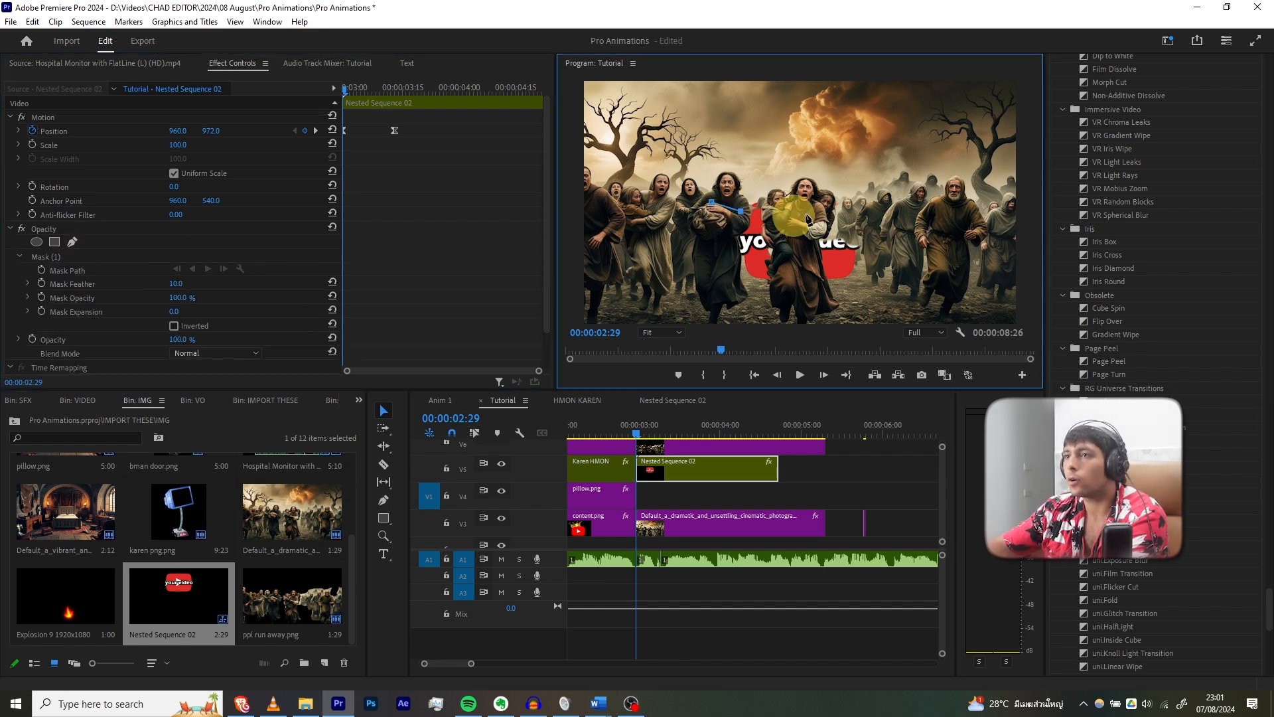
pyautogui.click(893, 309)
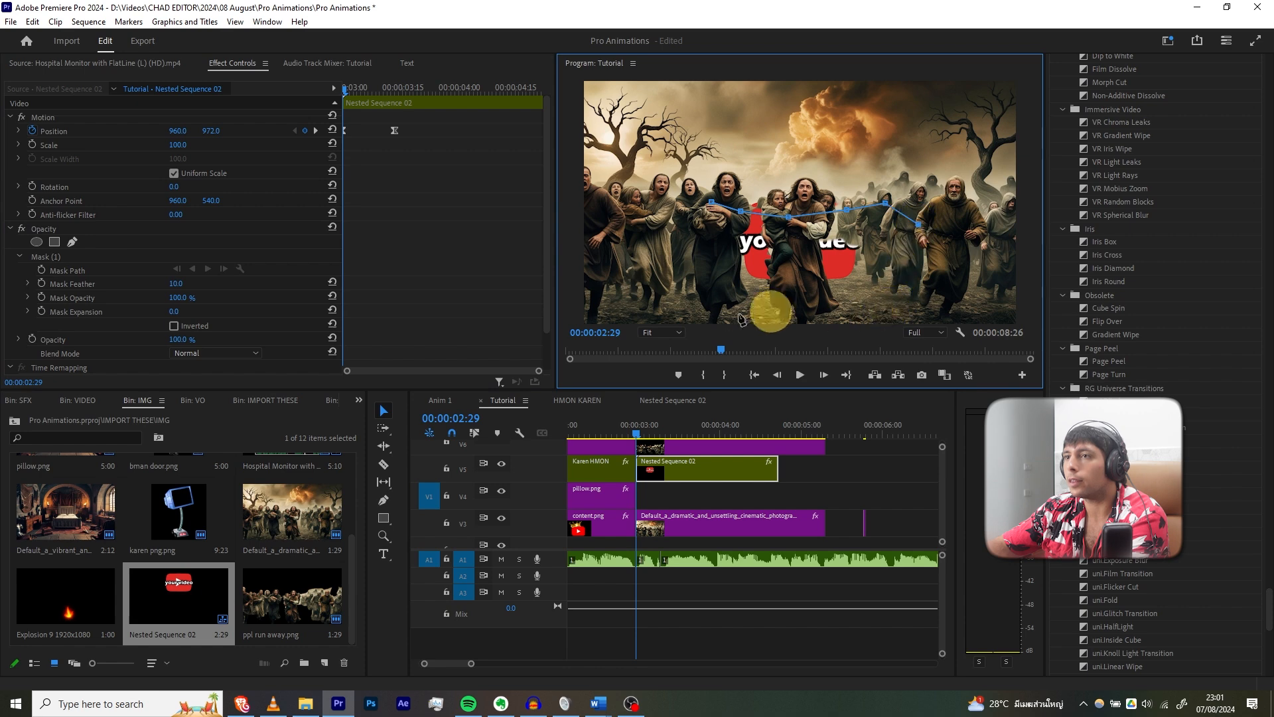
pyautogui.click(724, 314)
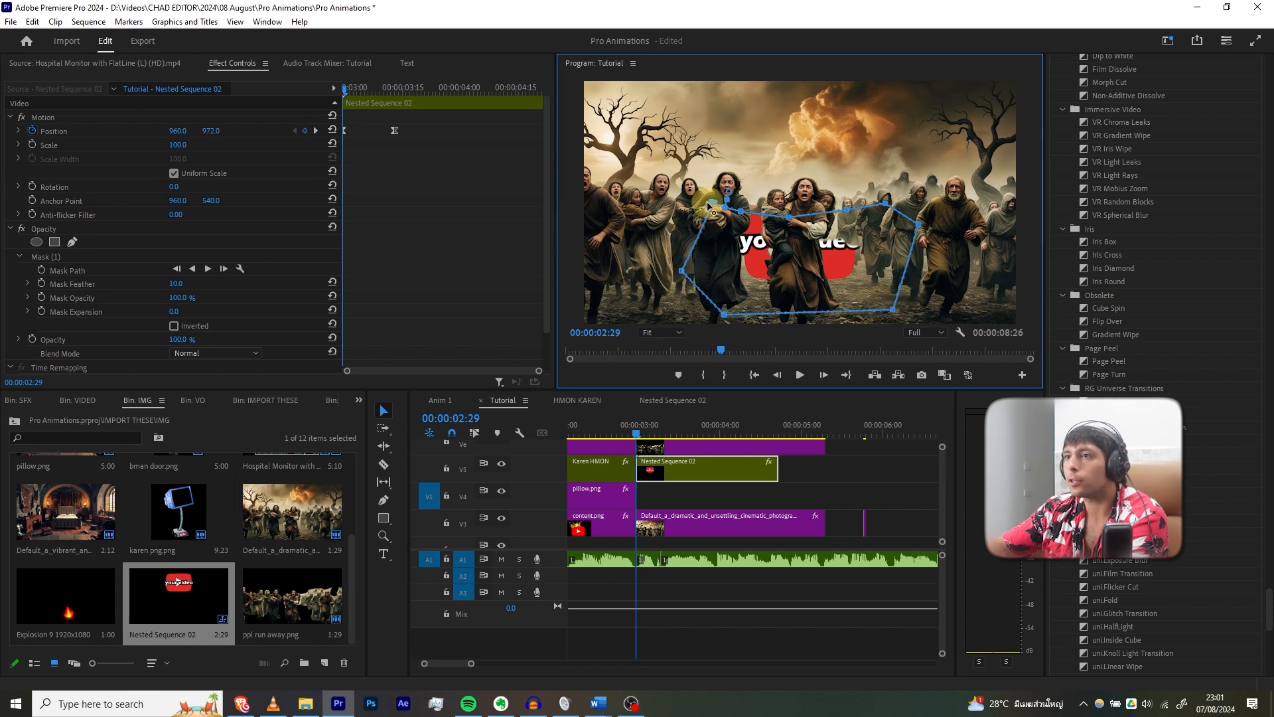
# Invert the opacity mask on Nested Sequence 02, set its feather to 46, and preview the logo's rise.
pyautogui.click(174, 326)
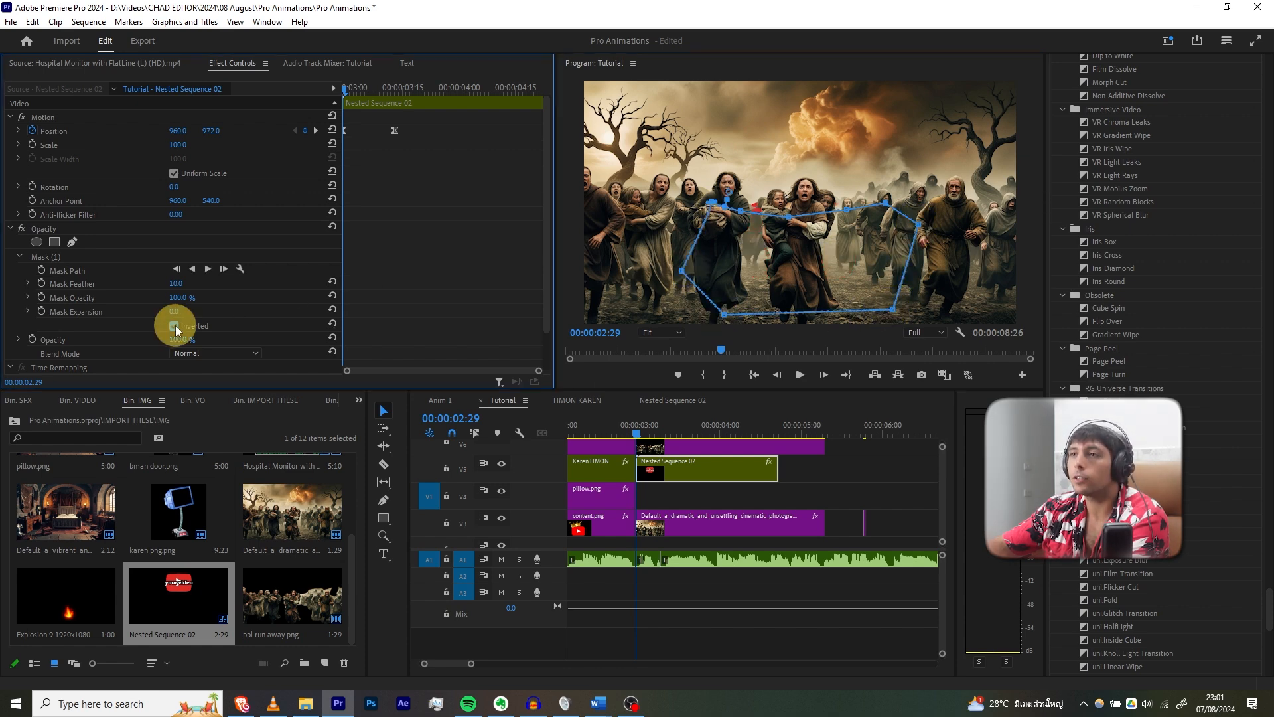
pyautogui.click(789, 213)
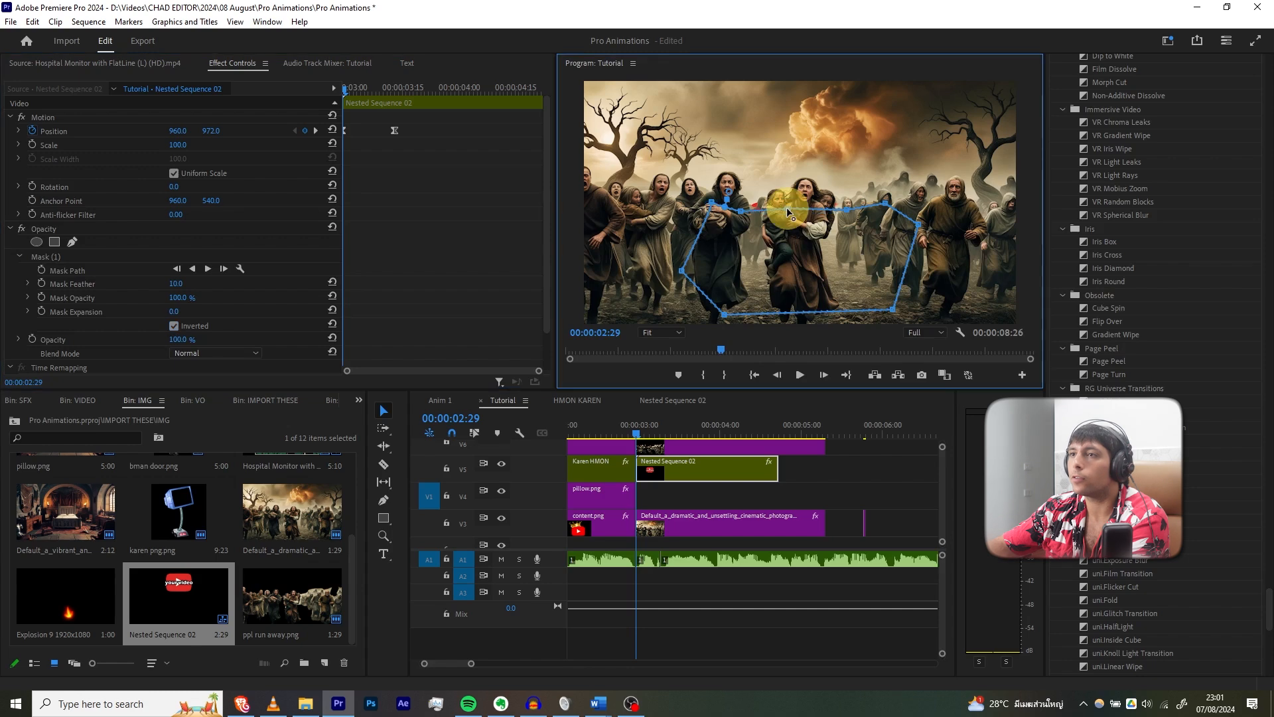
pyautogui.moveTo(170, 284); pyautogui.dragTo(233, 280)
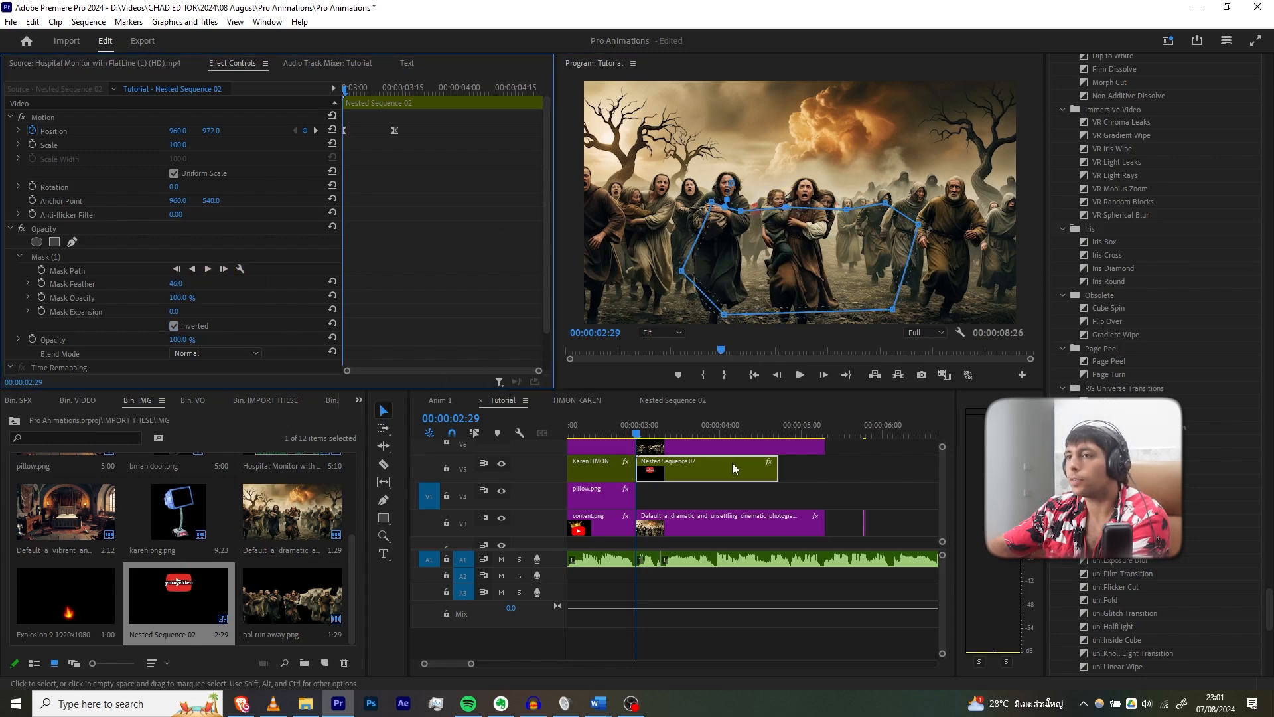
pyautogui.click(619, 428)
pyautogui.press('space')
pyautogui.press('space')
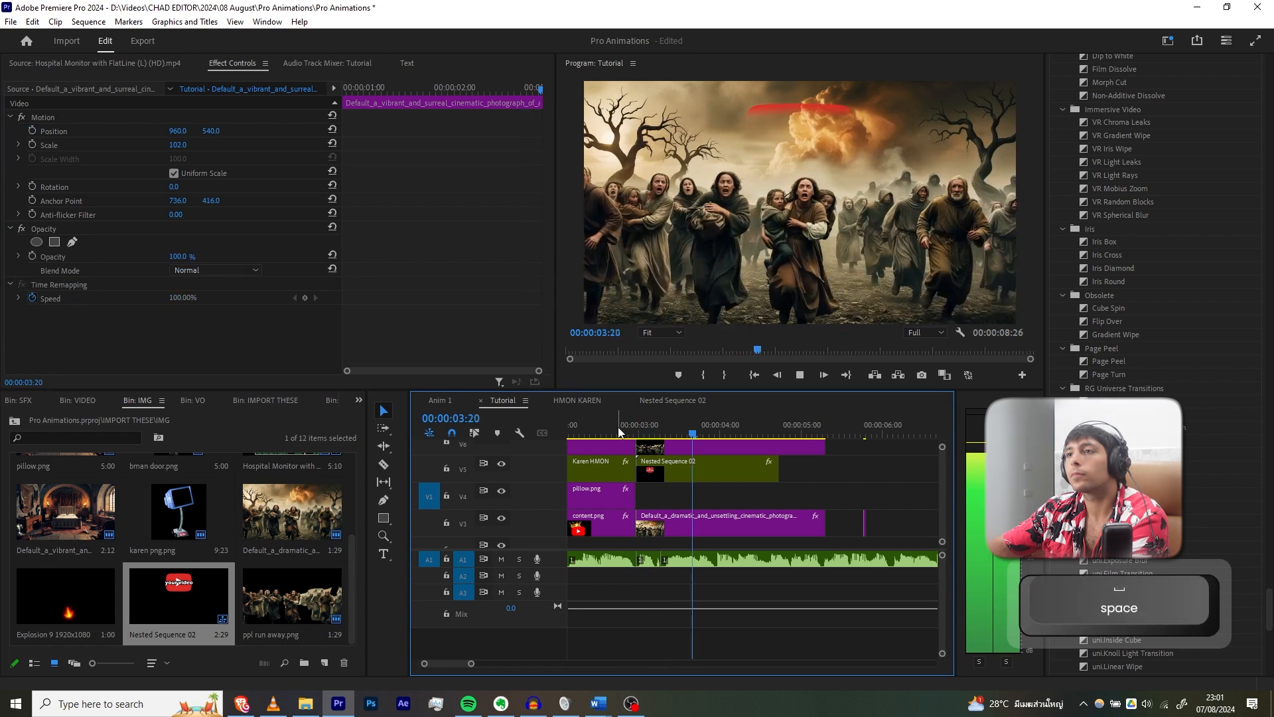
# Inspect where the opacity mask sits on Nested Sequence 02 near the end of the logo's rise.
pyautogui.click(677, 460)
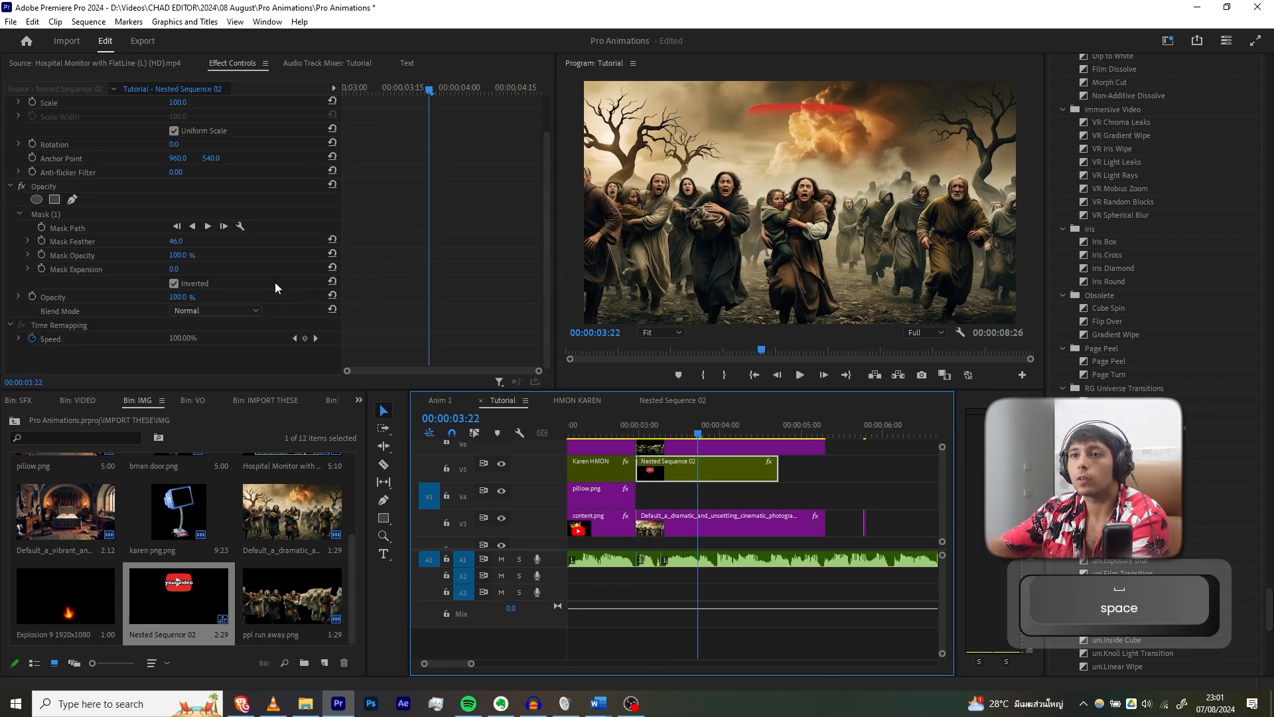
pyautogui.click(45, 256)
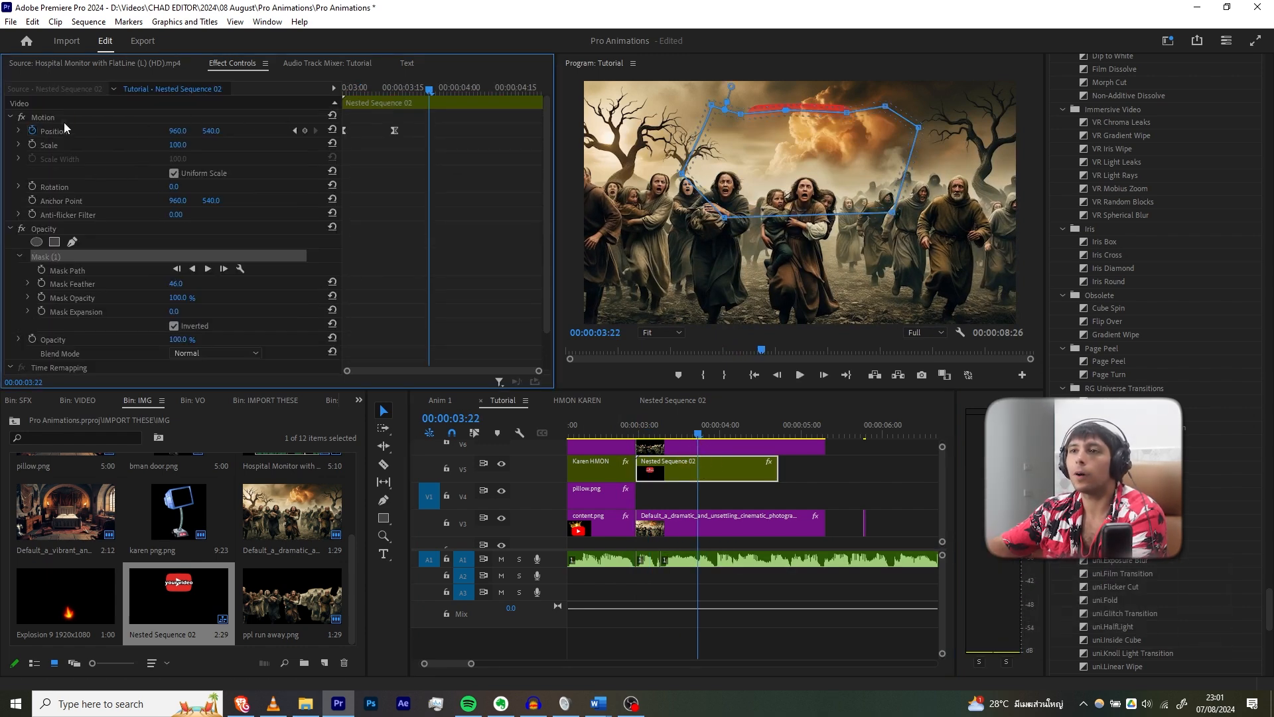
pyautogui.click(426, 163)
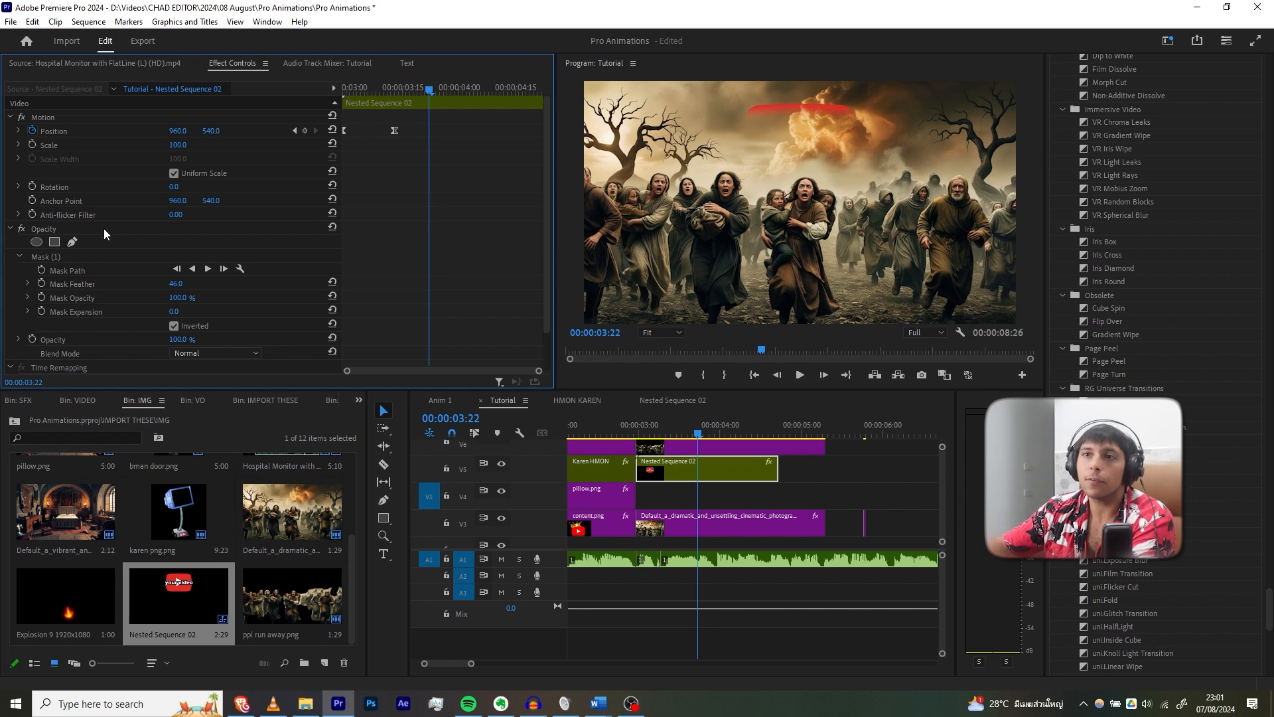
pyautogui.moveTo(340, 93); pyautogui.dragTo(392, 93)
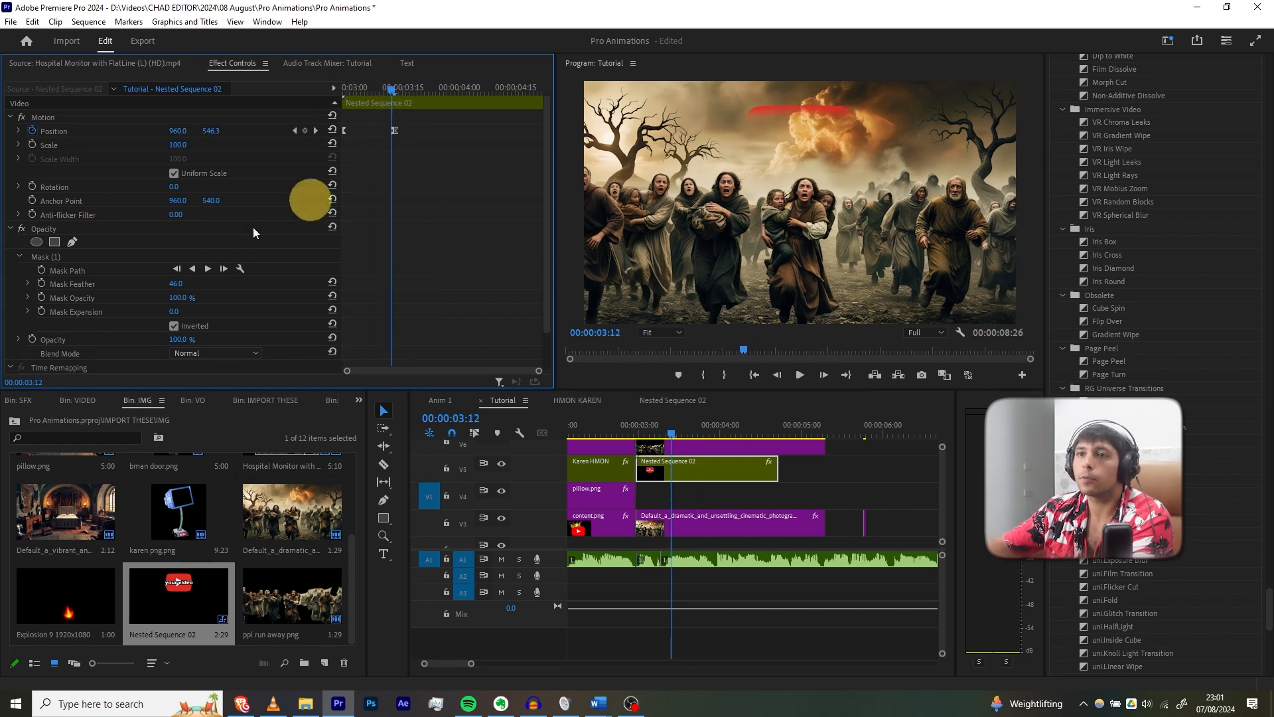
pyautogui.click(62, 257)
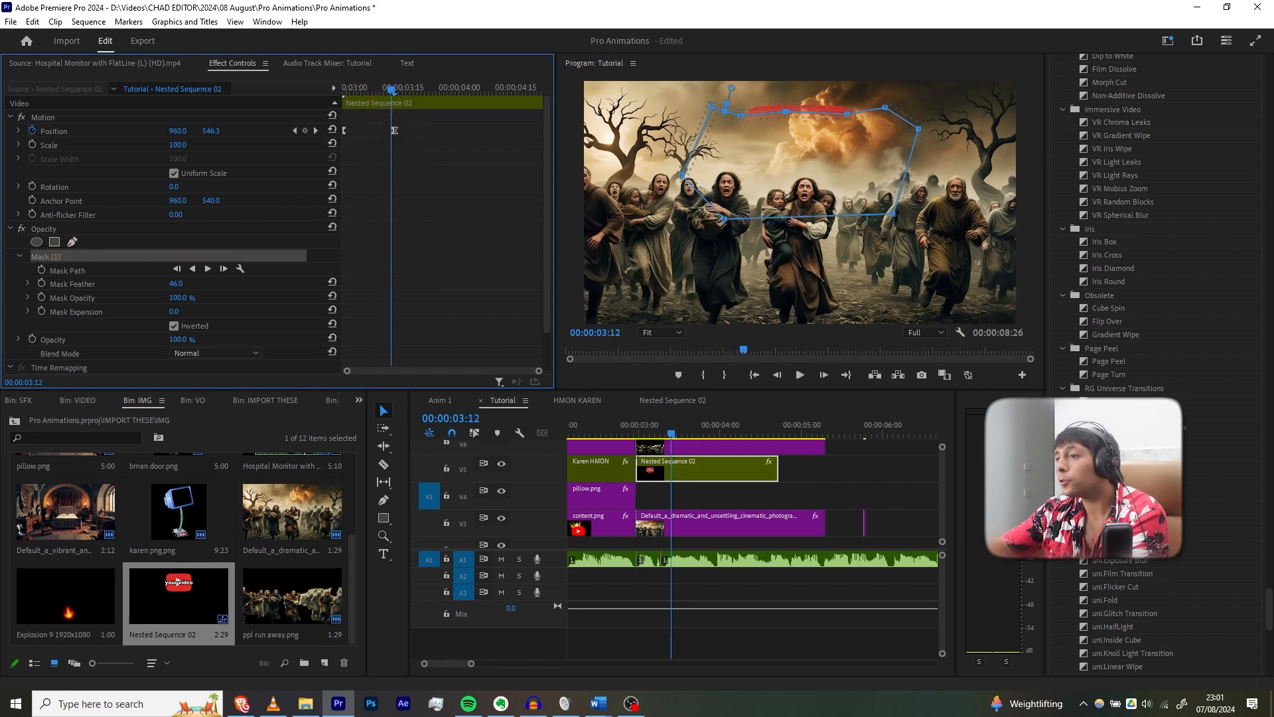
# Apply the Transform (Motion Blur) preset to Nested Sequence 02 and delete its Motion Position keyframes, leaving Position at 960, 540.
pyautogui.moveTo(1146, 214); pyautogui.dragTo(695, 476)
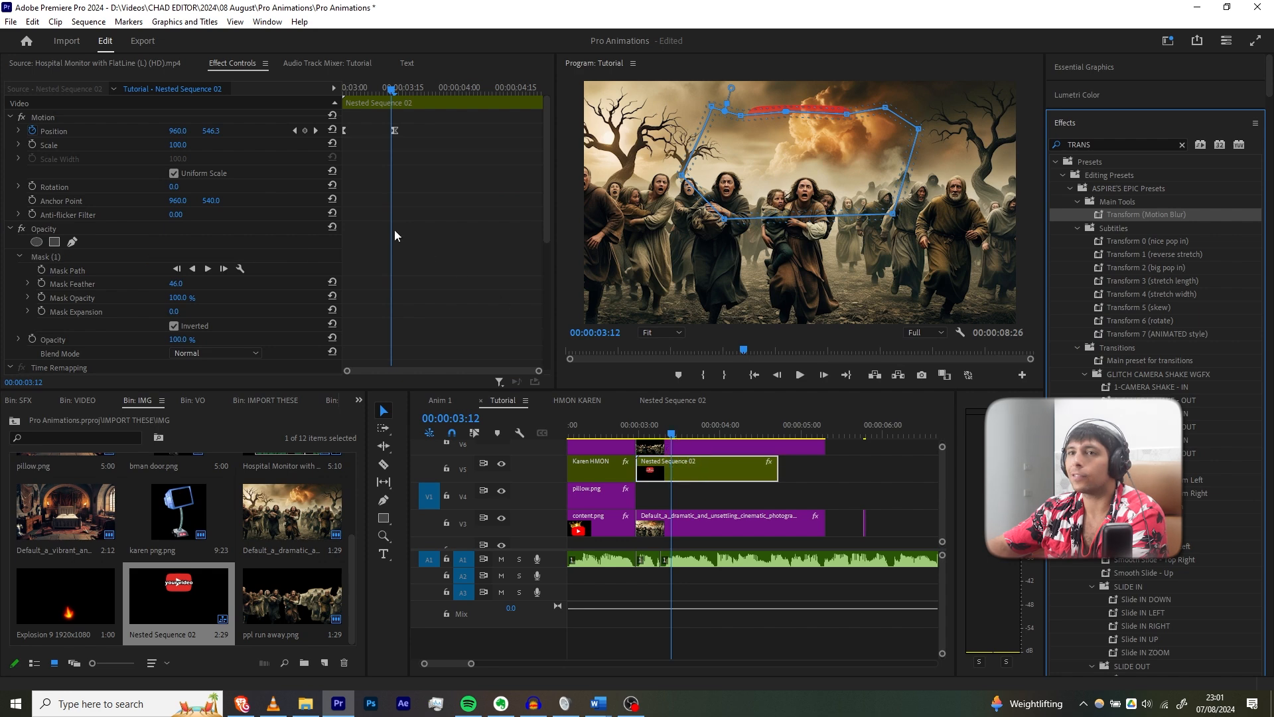
pyautogui.click(82, 119)
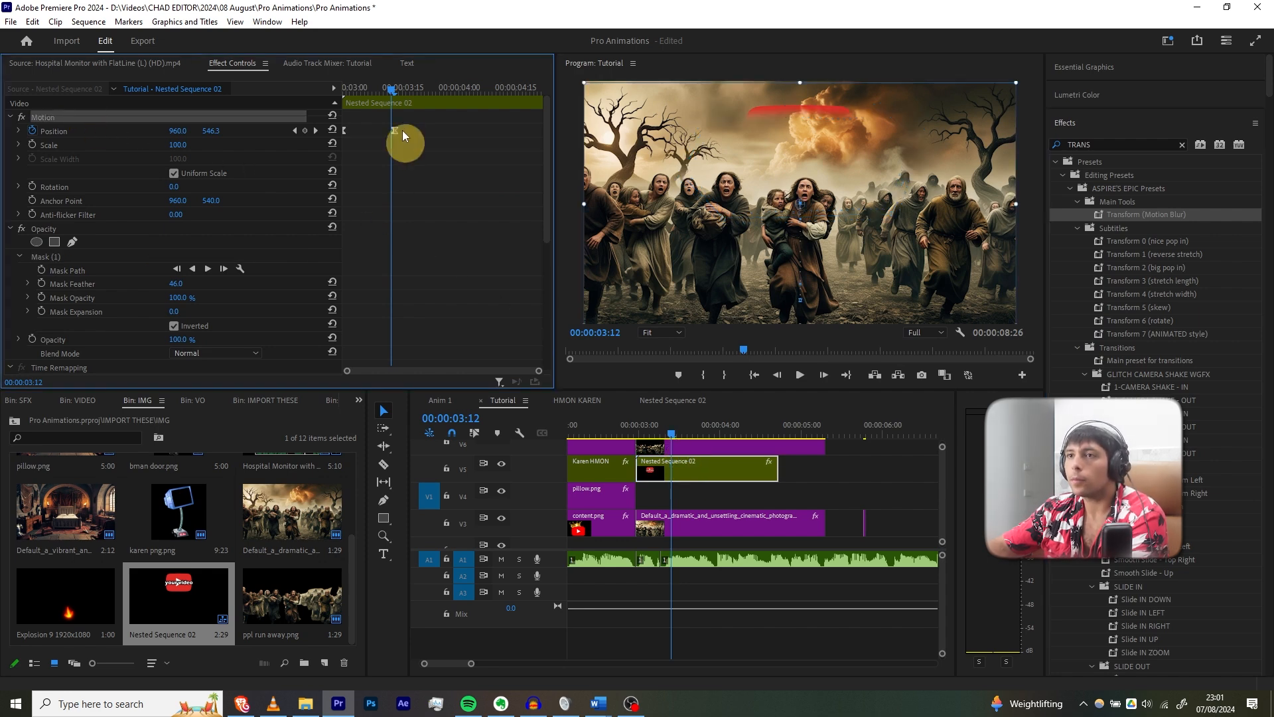
pyautogui.click(394, 83)
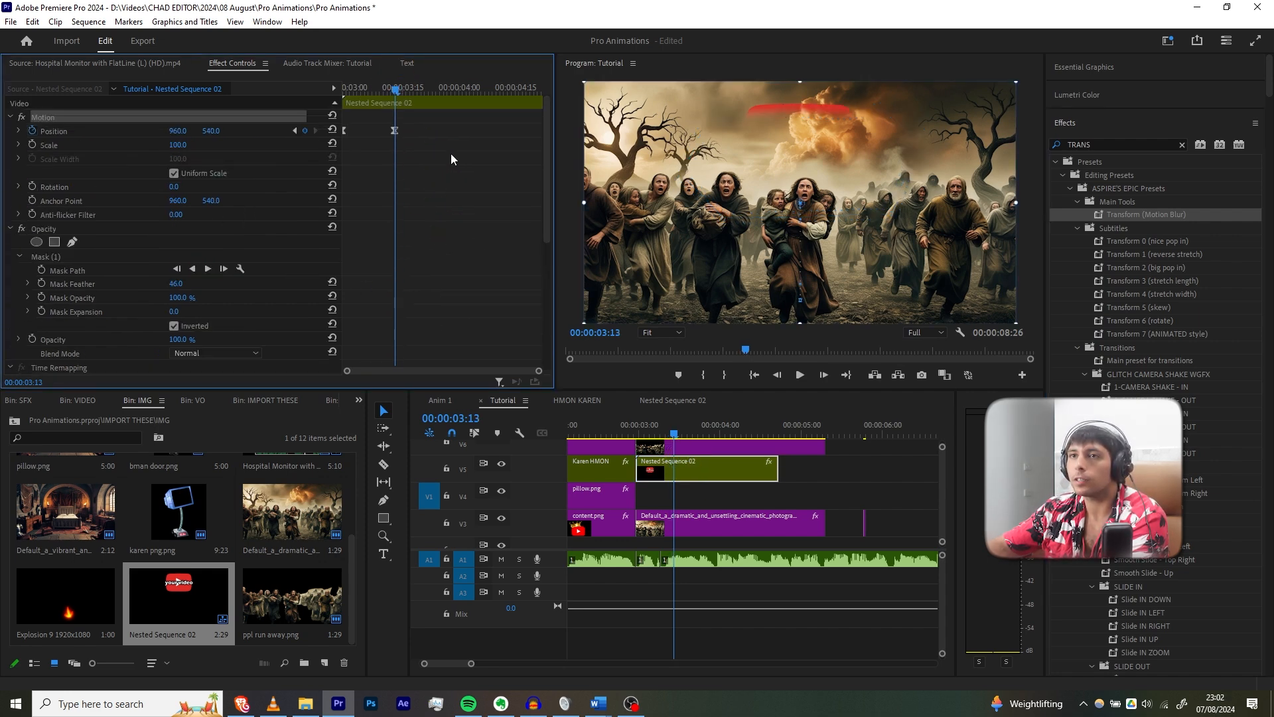
pyautogui.click(284, 119)
pyautogui.press('Delete')
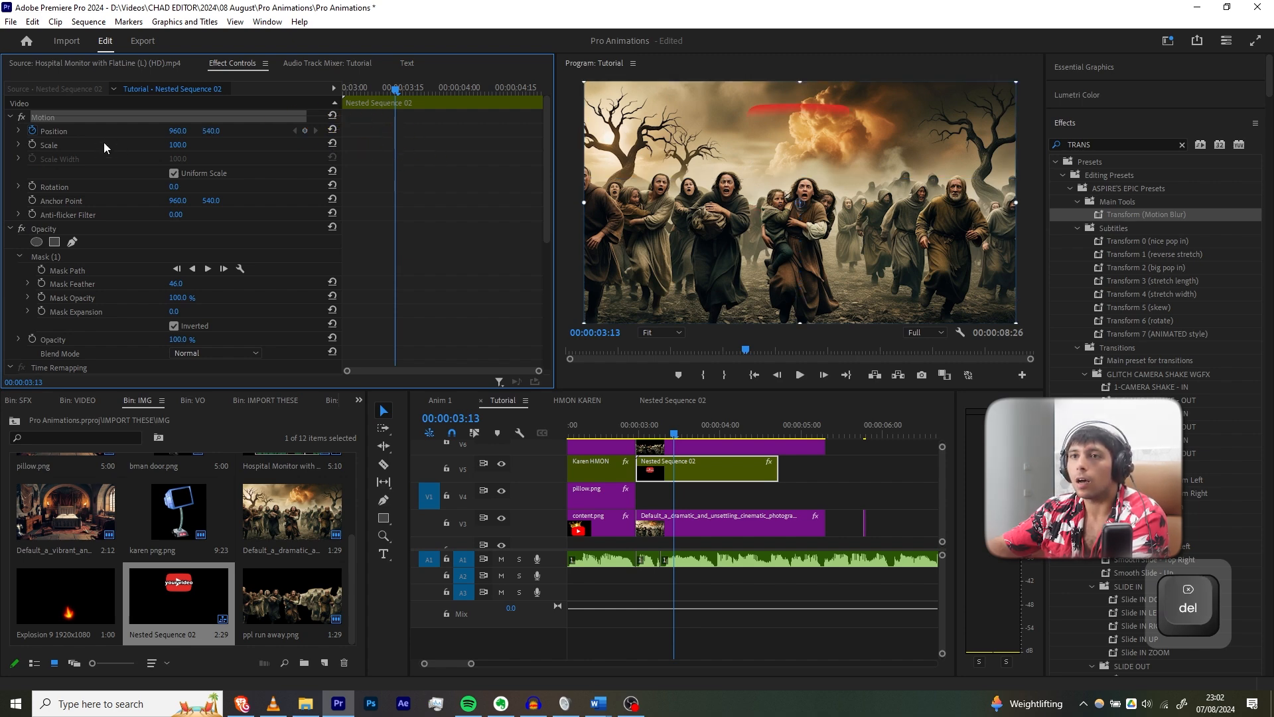
# Delete Mask (1) from the Opacity effect of Nested Sequence 02.
pyautogui.click(59, 256)
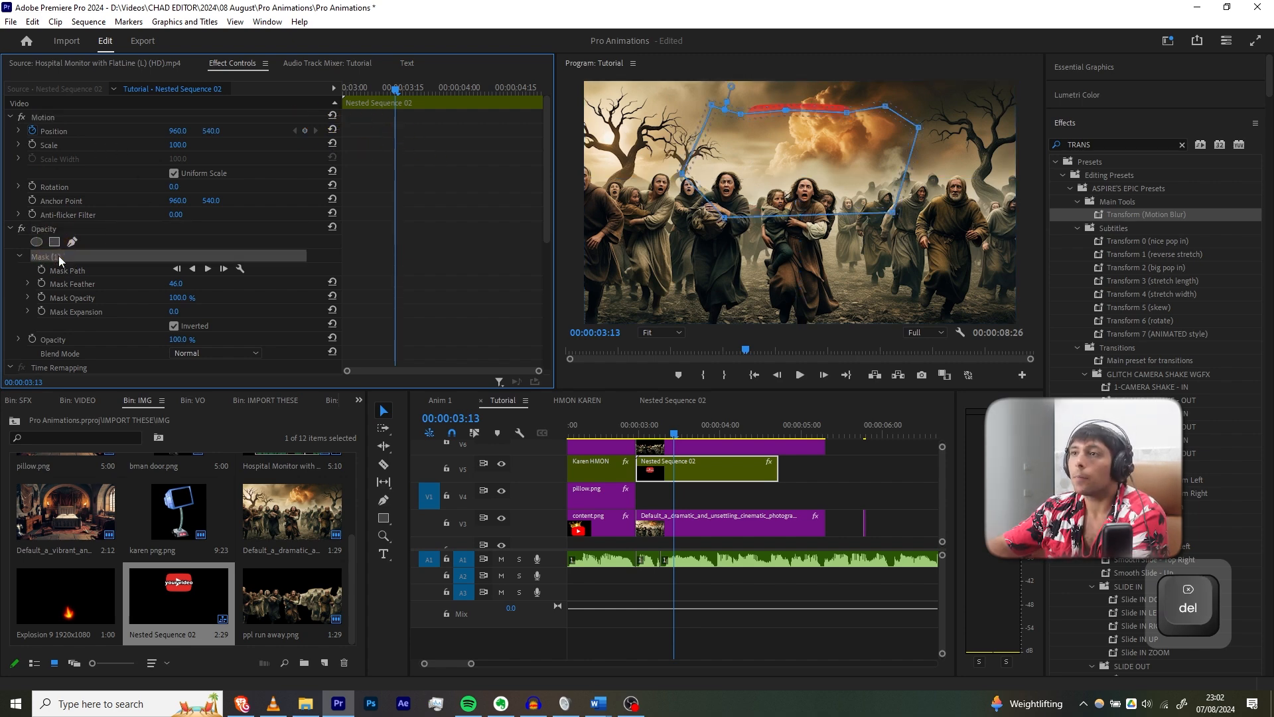
pyautogui.press('Delete')
# Keyframe the Transform effect's Position from 960, 935 at the start of Nested Sequence 02 to 960, 557 at 00:00:03:17.
pyautogui.scroll(-4, 415, 245)
pyautogui.moveTo(395, 89); pyautogui.dragTo(296, 86)
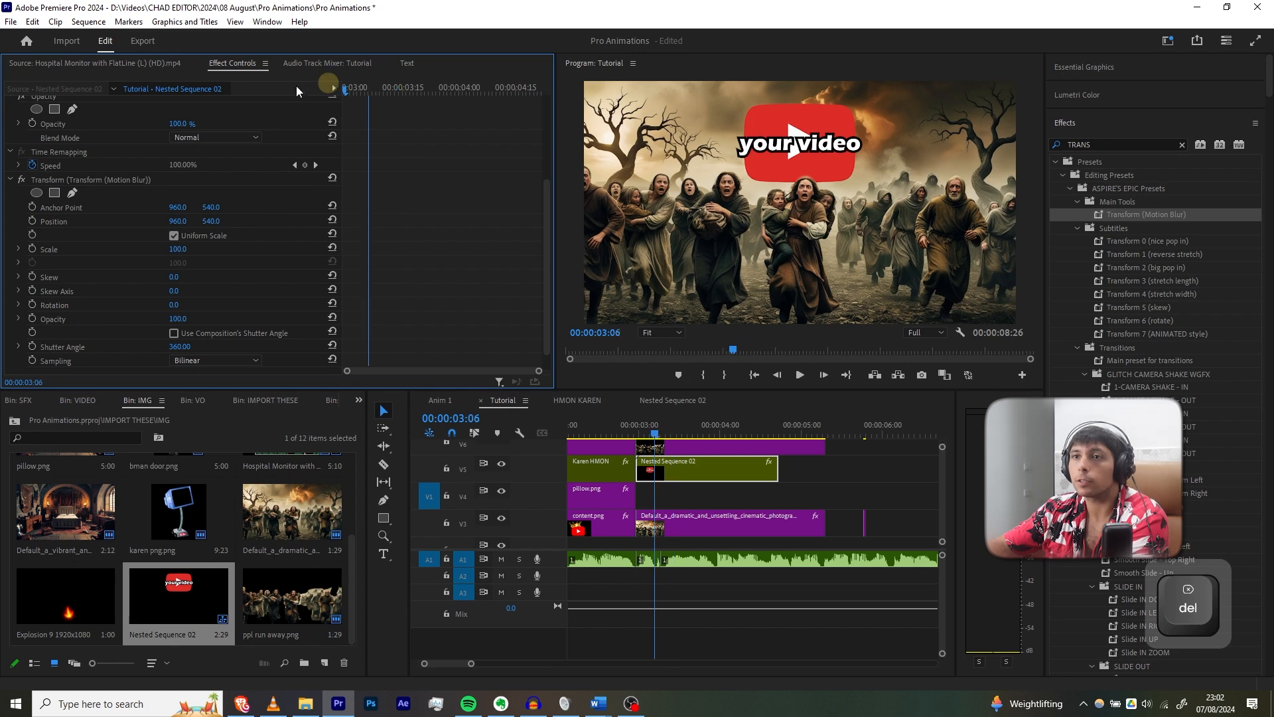
pyautogui.moveTo(225, 222); pyautogui.dragTo(484, 228)
pyautogui.moveTo(392, 89)
pyautogui.mouseDown()
pyautogui.moveTo(438, 93)
pyautogui.moveTo(411, 89)
pyautogui.mouseUp()
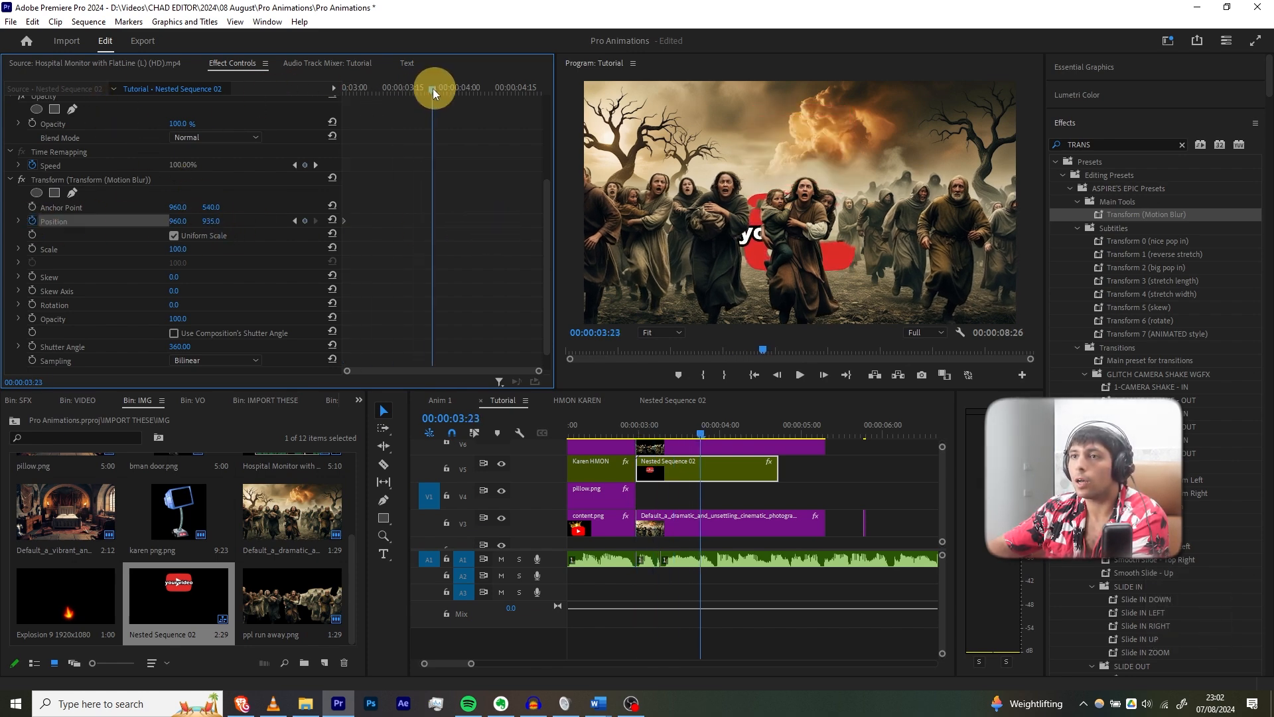
pyautogui.moveTo(211, 221); pyautogui.dragTo(176, 207)
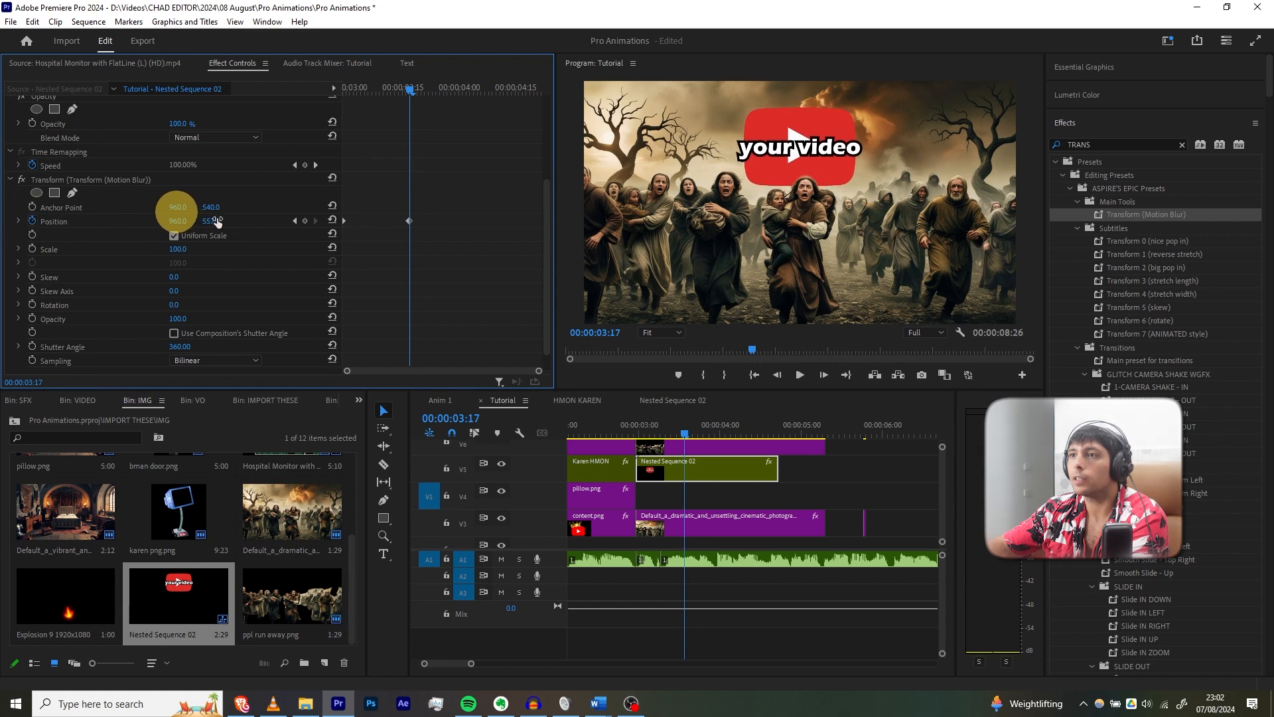
# Apply Ease In and Ease Out temporal interpolation to both Transform Position keyframes and move the end keyframe slightly earlier.
pyautogui.rightClick(410, 222)
pyautogui.moveTo(472, 333)
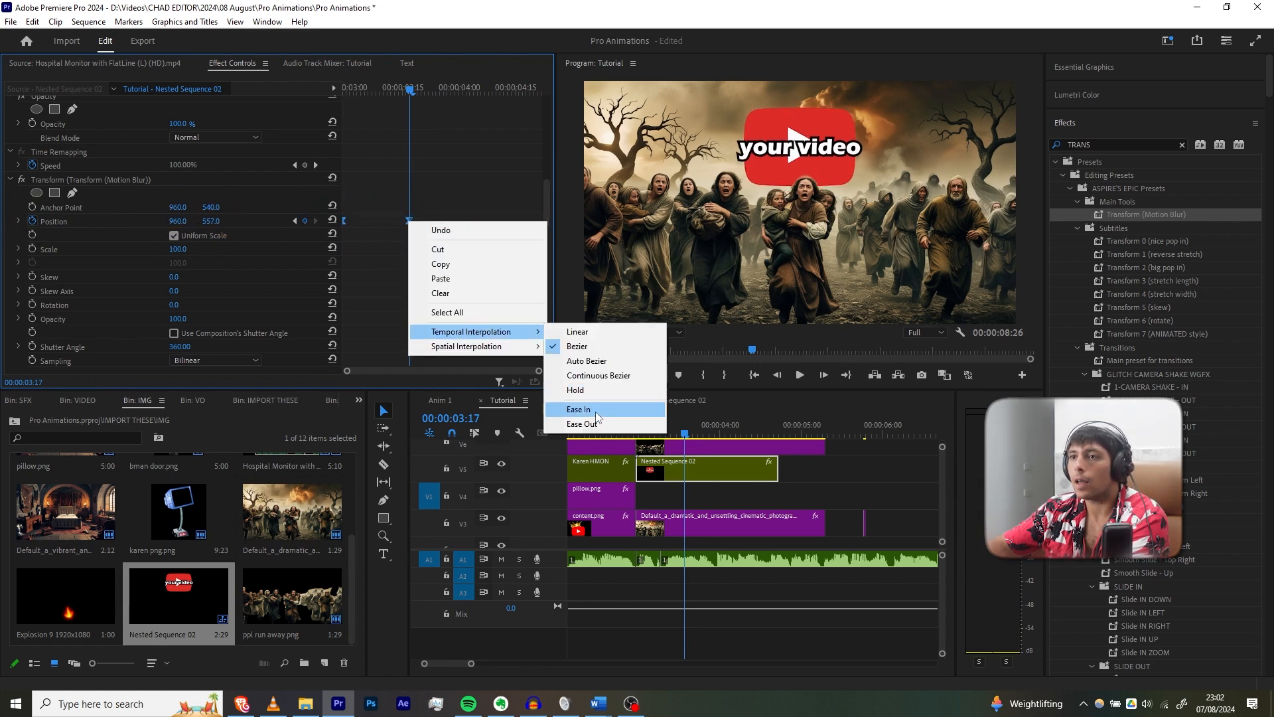
pyautogui.click(569, 414)
pyautogui.press('space')
# Draw a closed freeform opacity mask on Nested Sequence 02 along the crowd's heads and around the area below them.
pyautogui.scroll(2, 92, 177)
pyautogui.scroll(1, 89, 178)
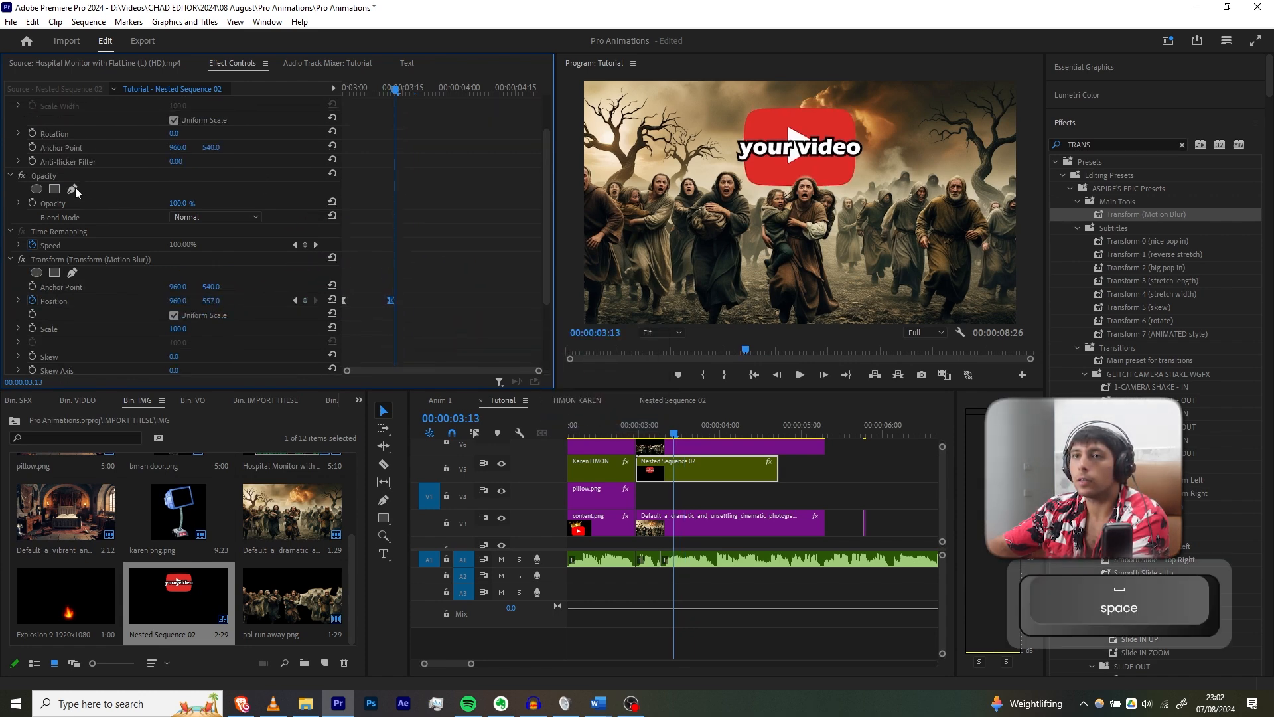
pyautogui.click(72, 189)
pyautogui.click(716, 189)
pyautogui.click(776, 209)
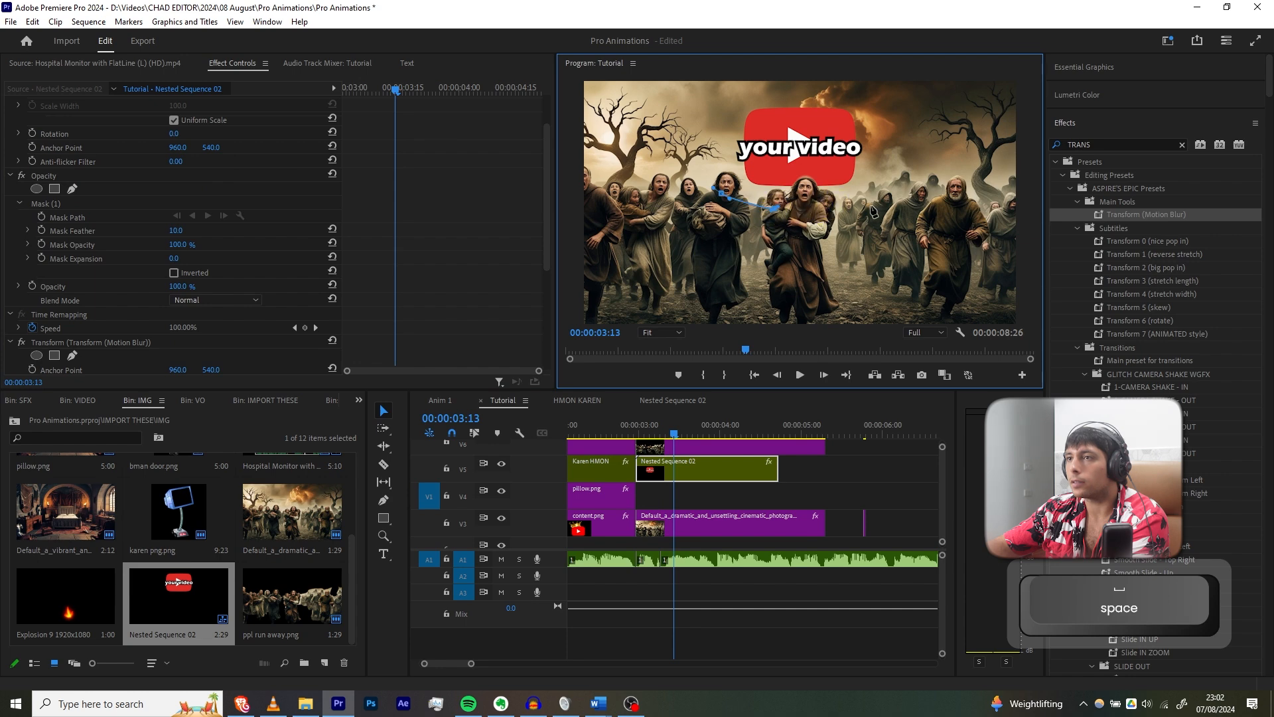
pyautogui.click(901, 251)
pyautogui.click(893, 297)
pyautogui.click(714, 310)
pyautogui.click(684, 280)
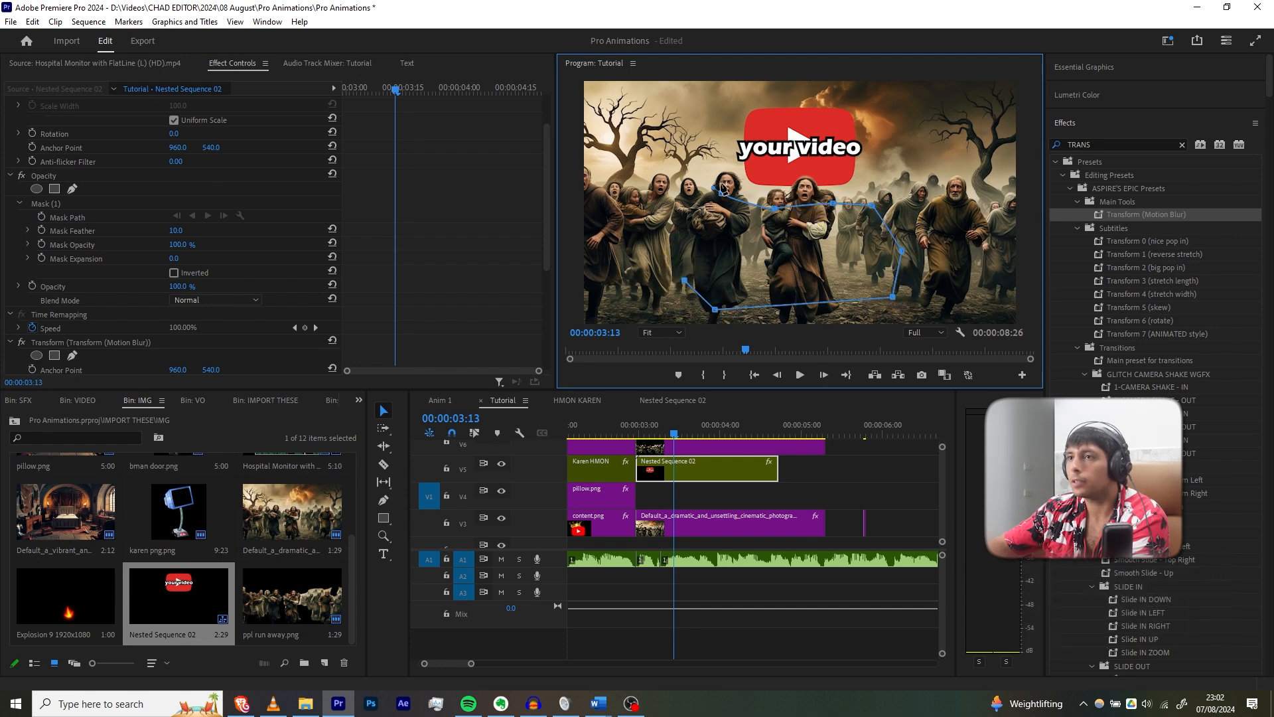
pyautogui.click(721, 193)
# Invert the new opacity mask, set its feather to 30, and preview the logo rising from behind the crowd.
pyautogui.click(344, 88)
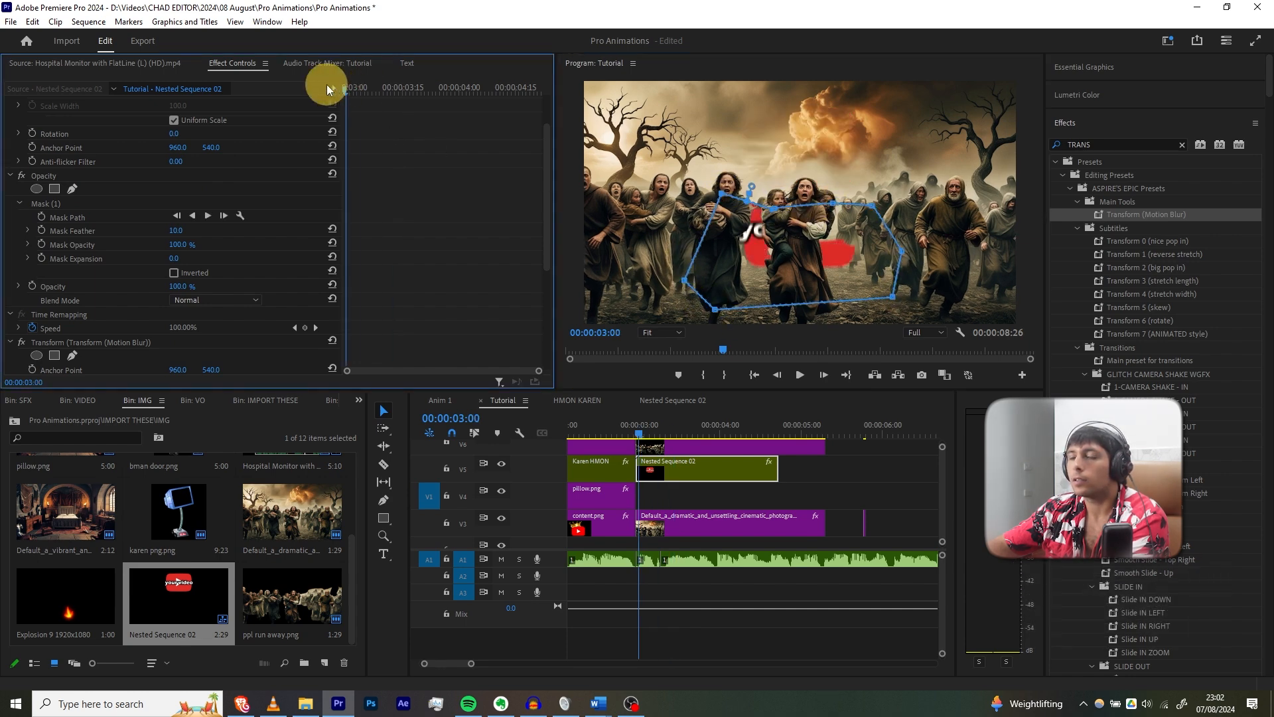
pyautogui.scroll(-3, 352, 286)
pyautogui.click(174, 206)
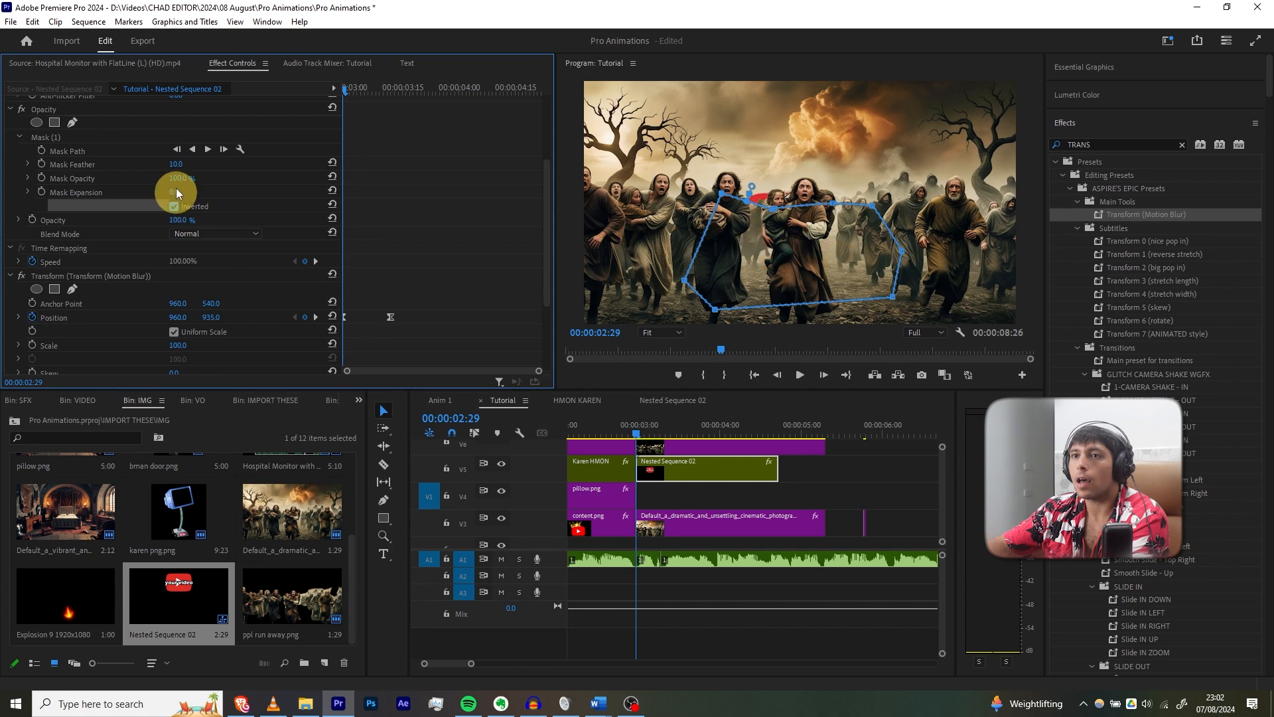
pyautogui.moveTo(194, 164); pyautogui.dragTo(223, 165)
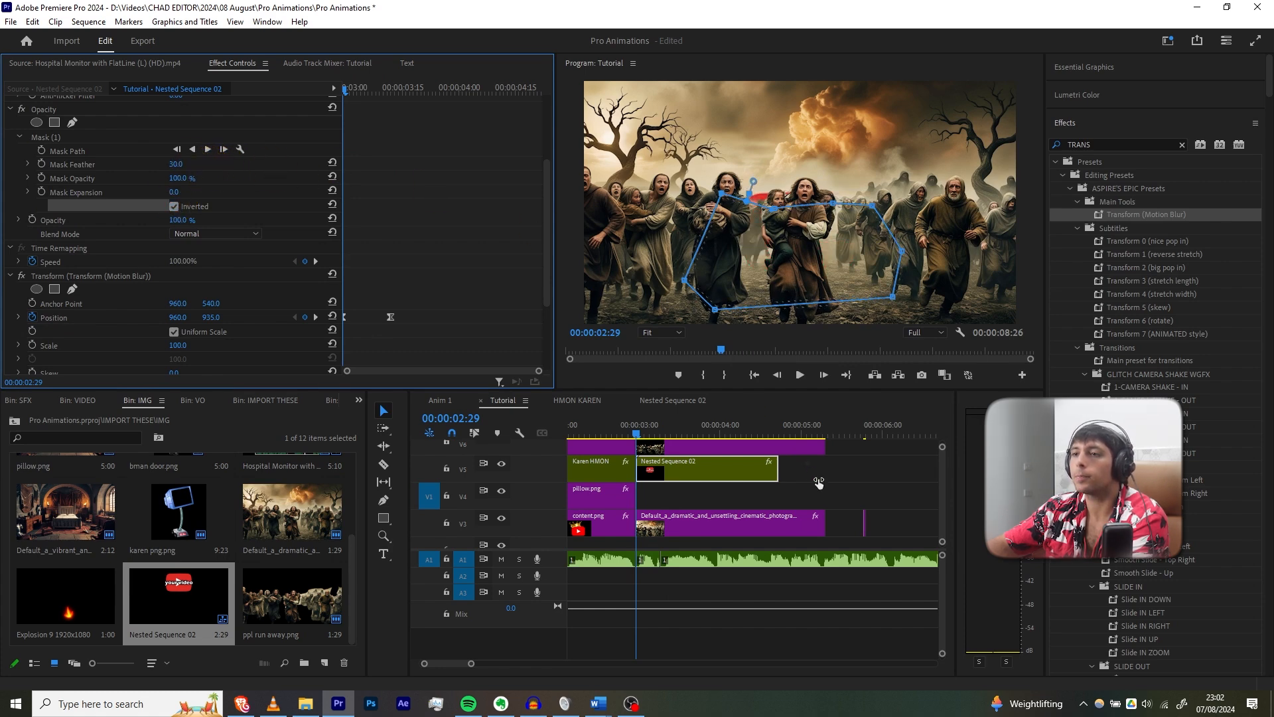
pyautogui.press('space')
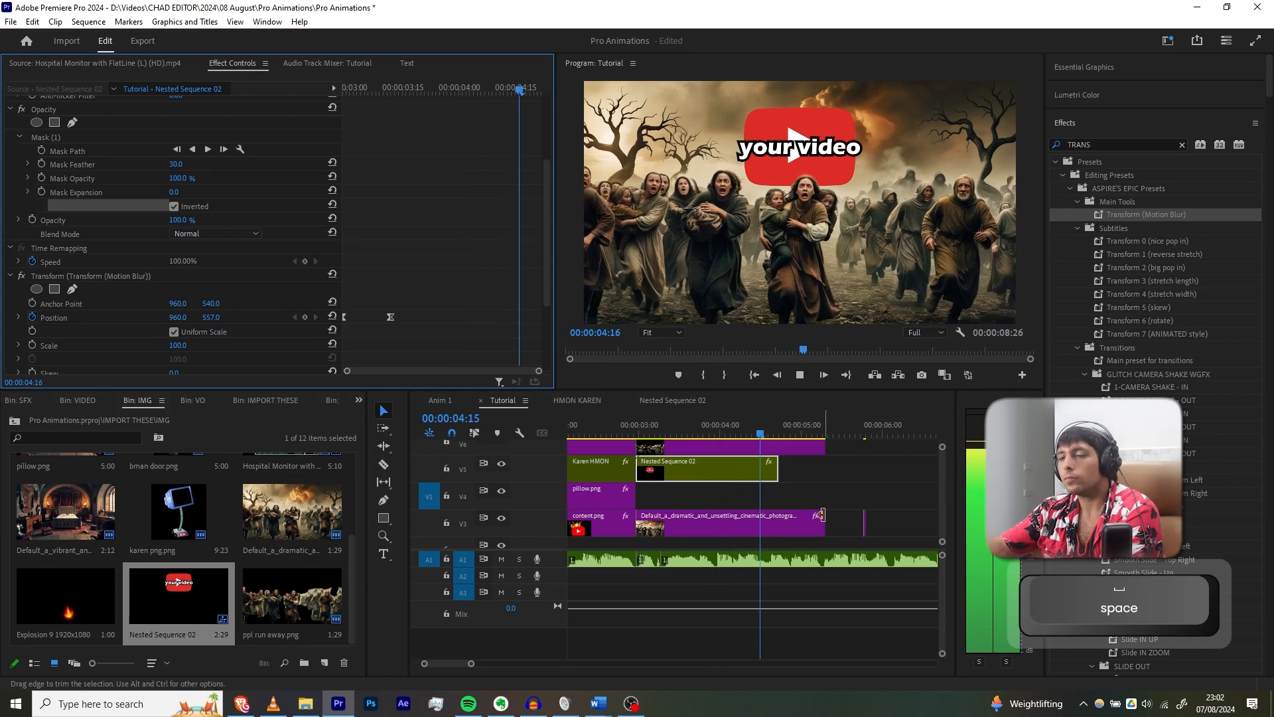
# Extend Nested Sequence 02 to the end of the crowd clip and play back the end of the scene.
pyautogui.click(769, 433)
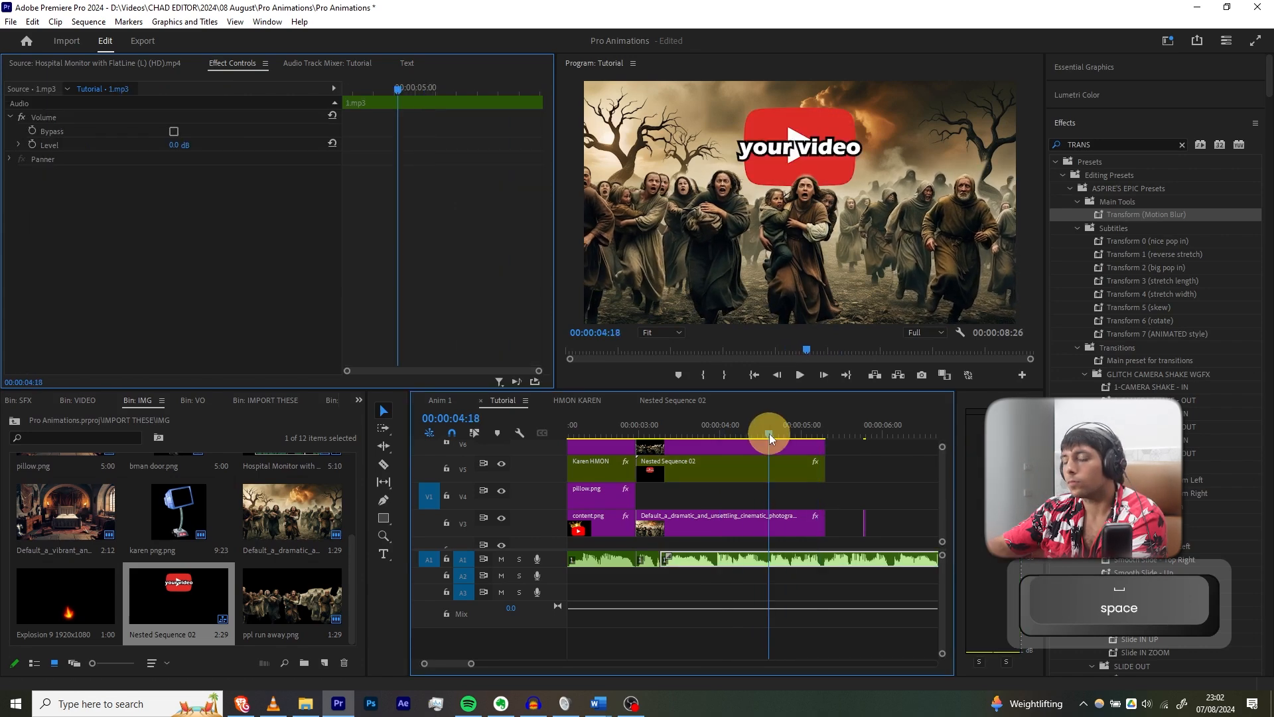
pyautogui.press('space')
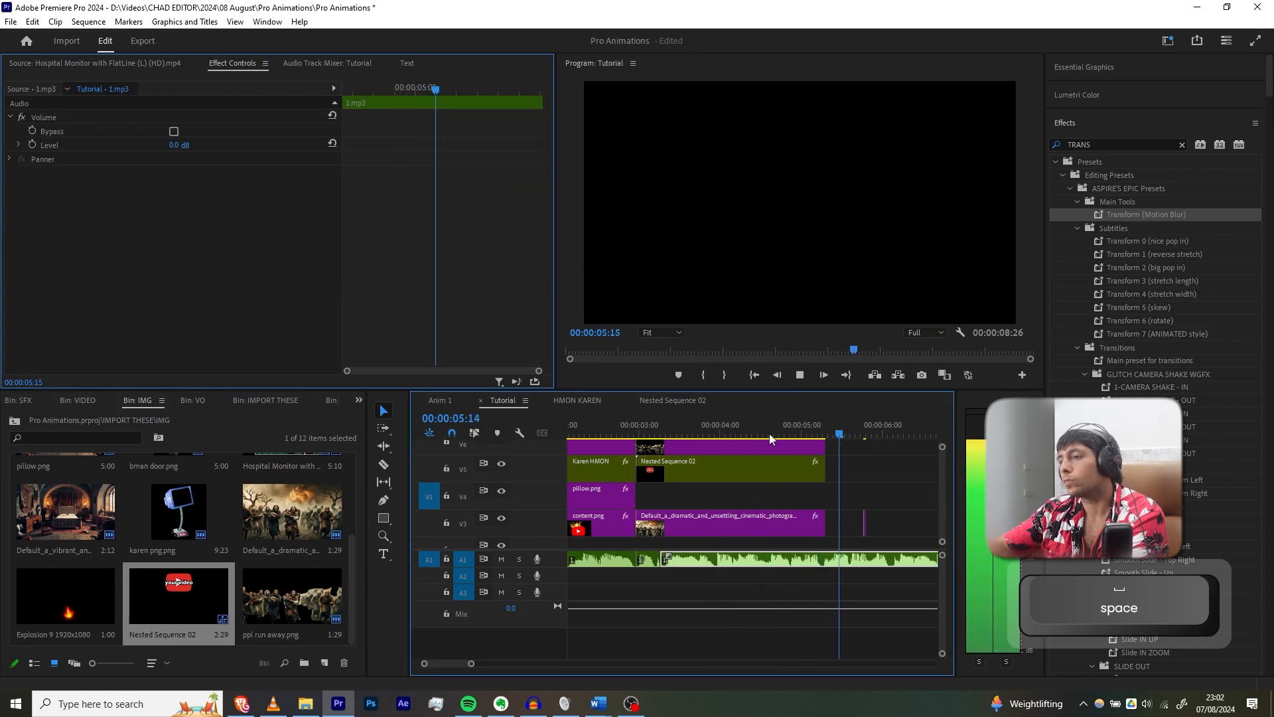
pyautogui.moveTo(733, 426); pyautogui.dragTo(685, 429)
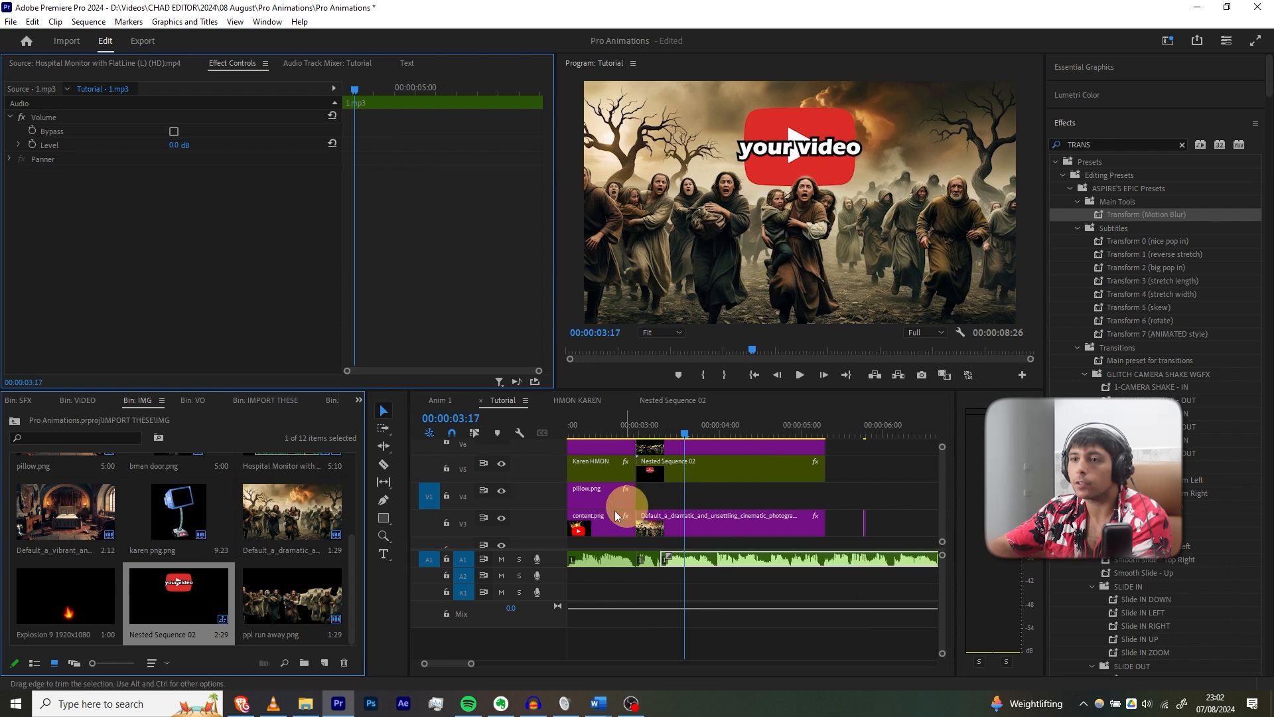
# Place Explosion 9 1920x1080 on V4 beneath Nested Sequence 02, starting at about 00:00:03:09 during the logo's rise.
pyautogui.moveTo(45, 607); pyautogui.dragTo(647, 479)
pyautogui.moveTo(654, 432); pyautogui.dragTo(659, 432)
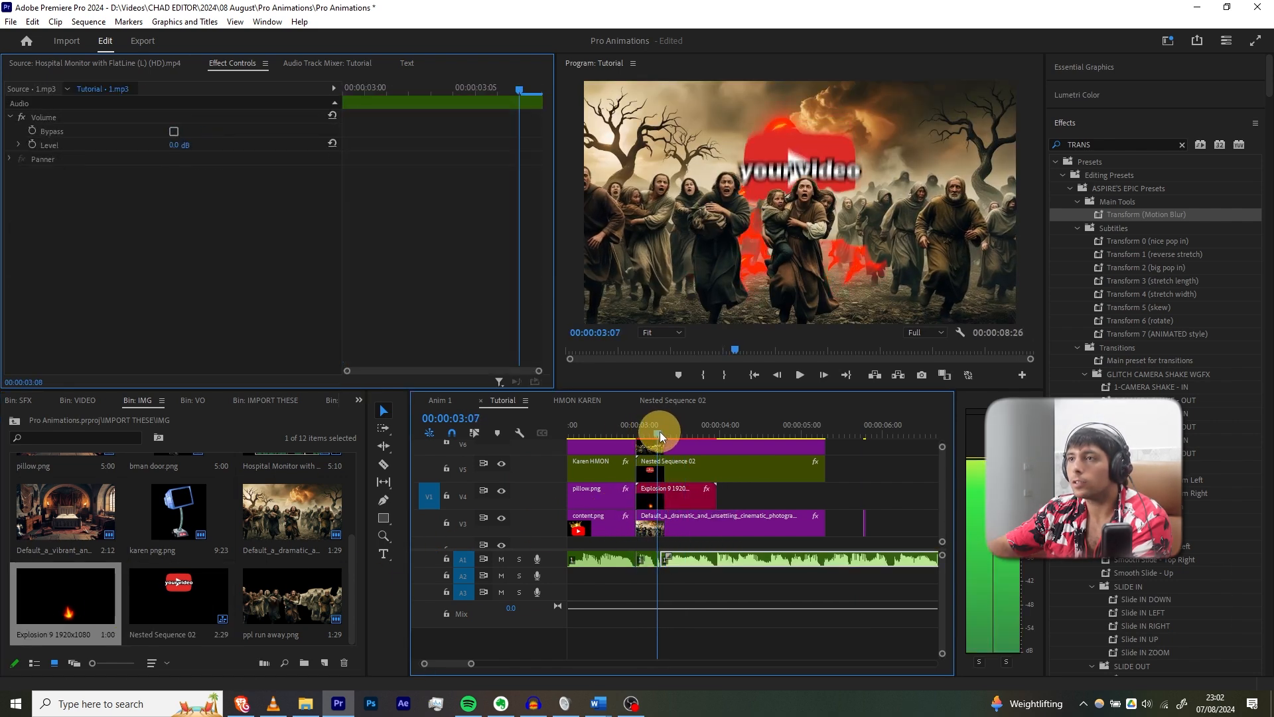
pyautogui.moveTo(662, 492)
pyautogui.mouseDown()
pyautogui.moveTo(686, 501)
pyautogui.moveTo(683, 483)
pyautogui.mouseUp()
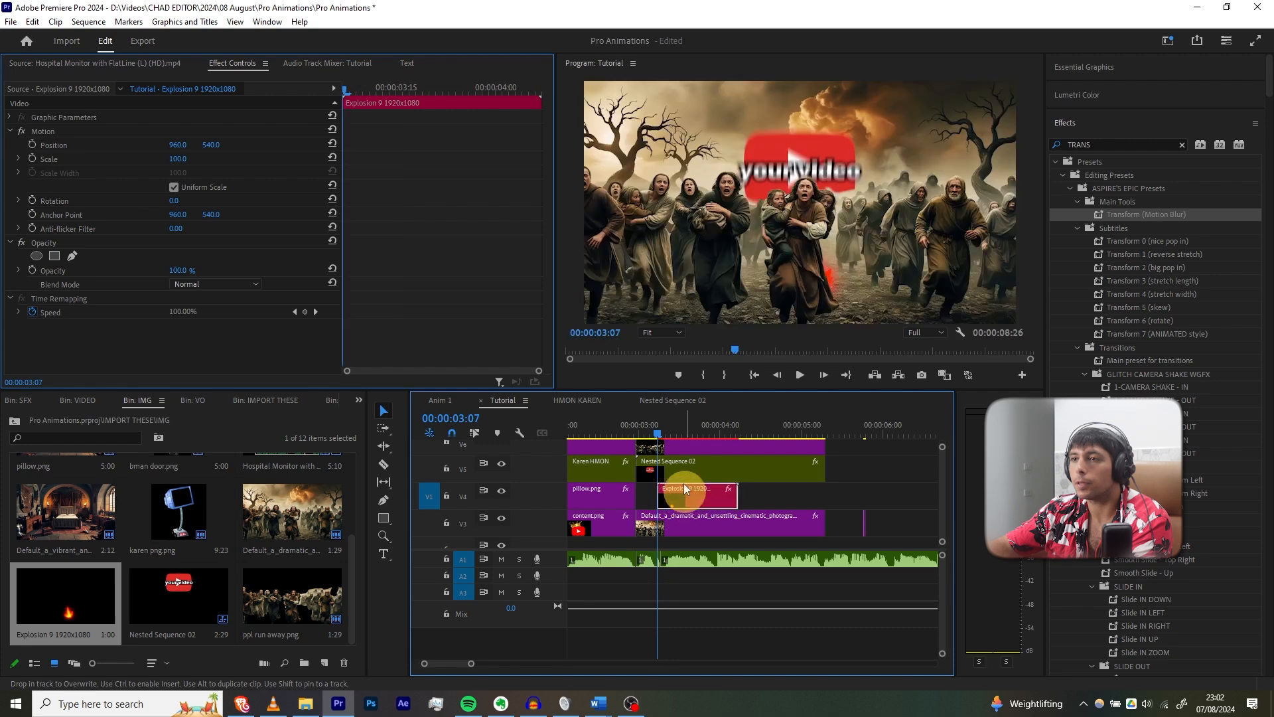
pyautogui.press('Right')
pyautogui.press('Right')
pyautogui.press('Right')
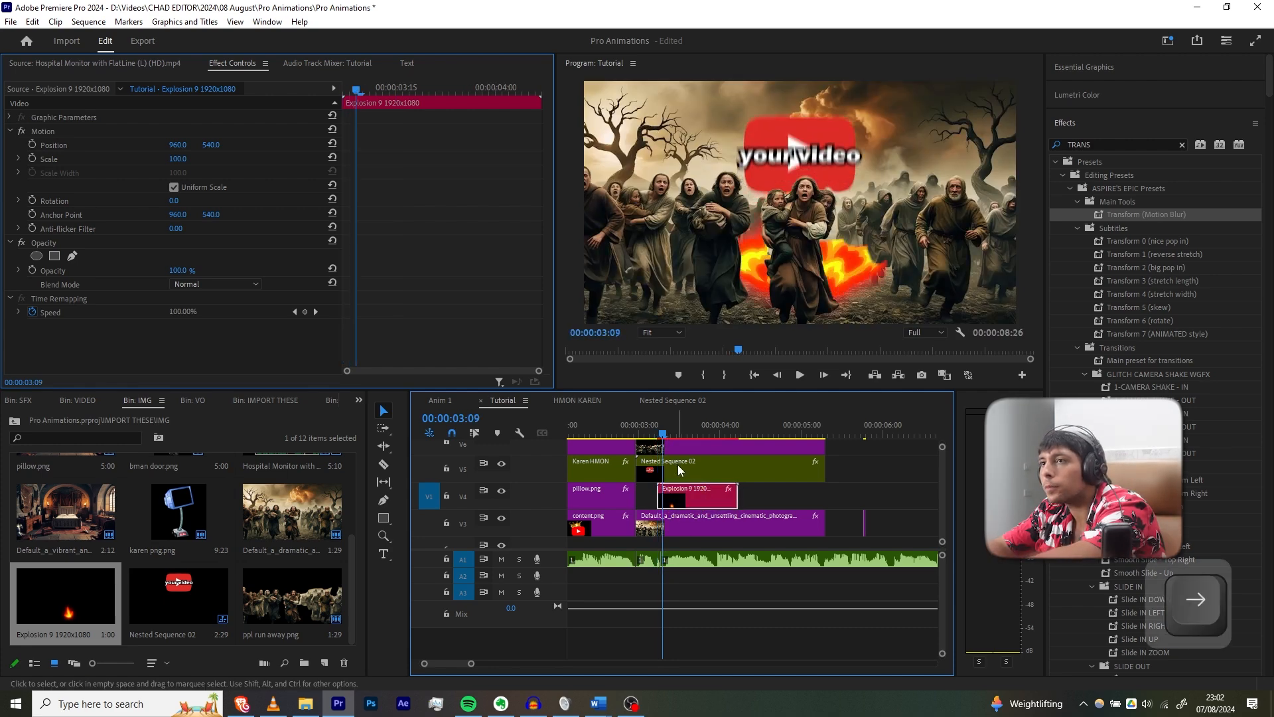
pyautogui.press('Left')
pyautogui.moveTo(698, 505); pyautogui.dragTo(704, 504)
# Set the explosion clip's Position to 960, 159 and preview the burst behind the logo.
pyautogui.moveTo(211, 144); pyautogui.dragTo(176, 146)
pyautogui.press('space')
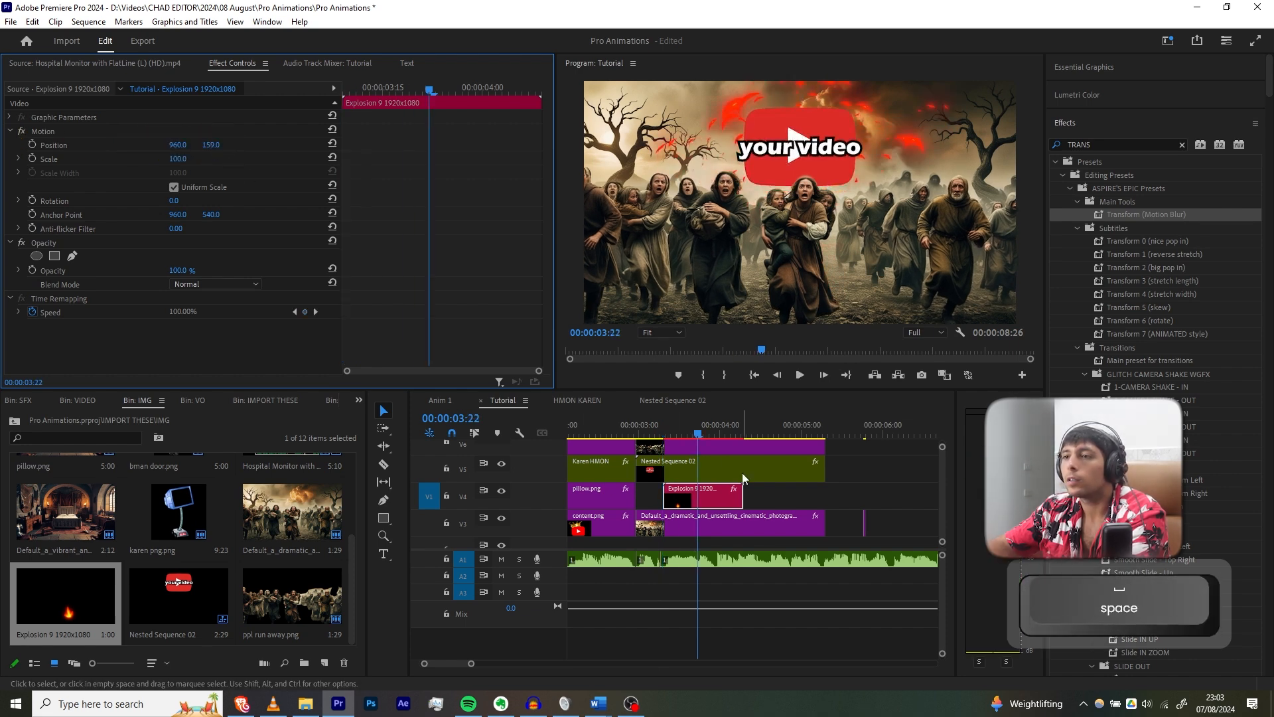
pyautogui.click(663, 427)
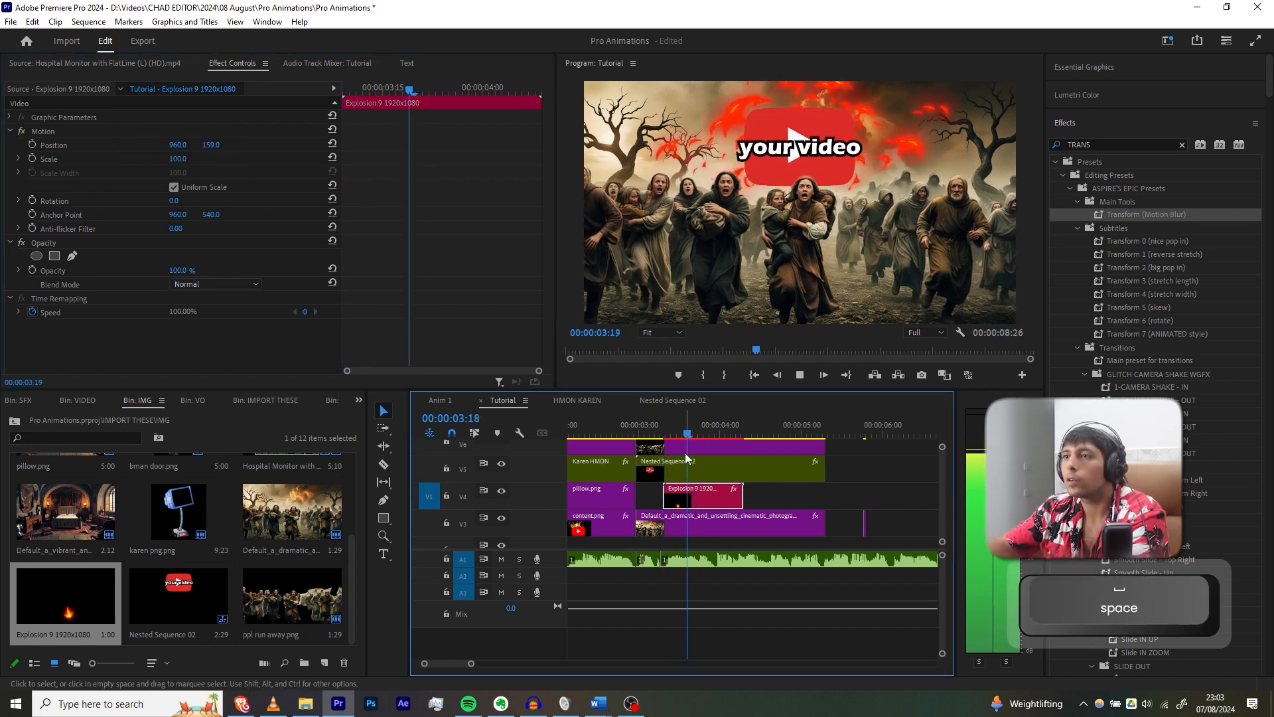
pyautogui.press('space')
pyautogui.click(589, 427)
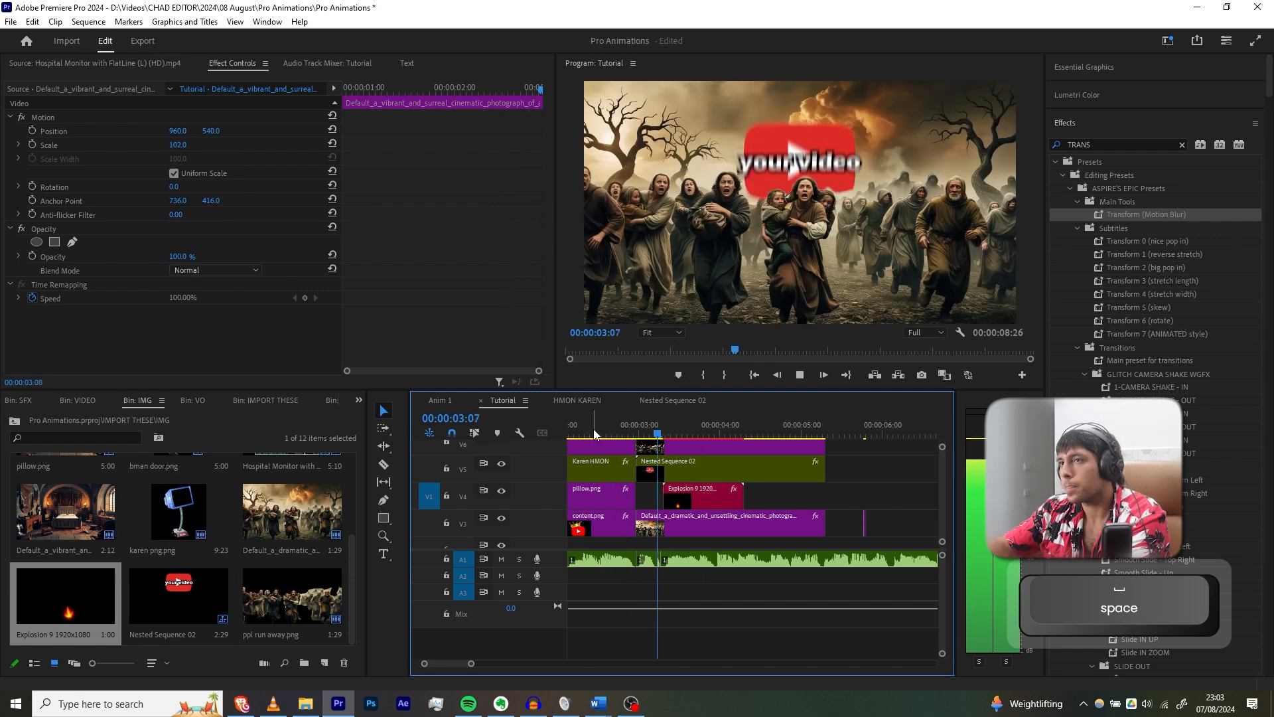
pyautogui.press('space')
pyautogui.scroll(-6, 409, 292)
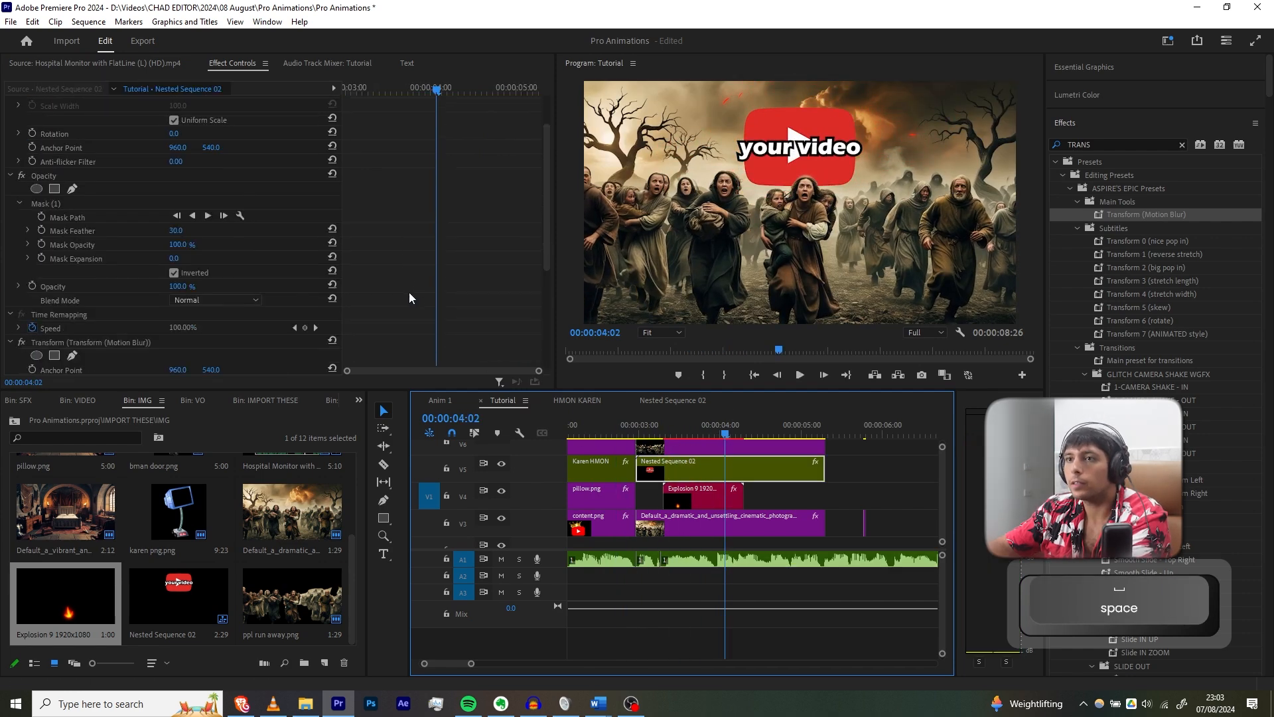
# Shift Nested Sequence 02's end Position keyframe in Transform to about 00:00:03:12 for a slower logo rise, and preview the motion.
pyautogui.click(364, 219)
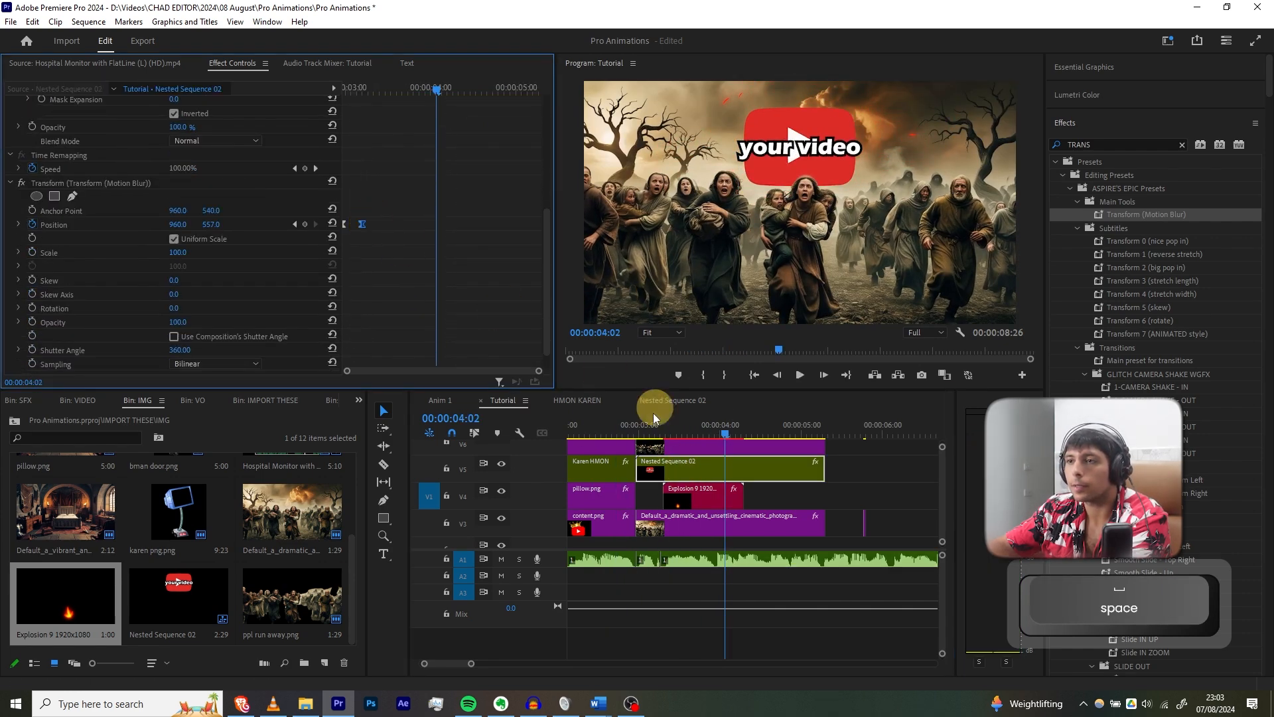
pyautogui.moveTo(653, 416)
pyautogui.mouseDown()
pyautogui.moveTo(631, 426)
pyautogui.moveTo(655, 433)
pyautogui.mouseUp()
pyautogui.scroll(-6, 393, 300)
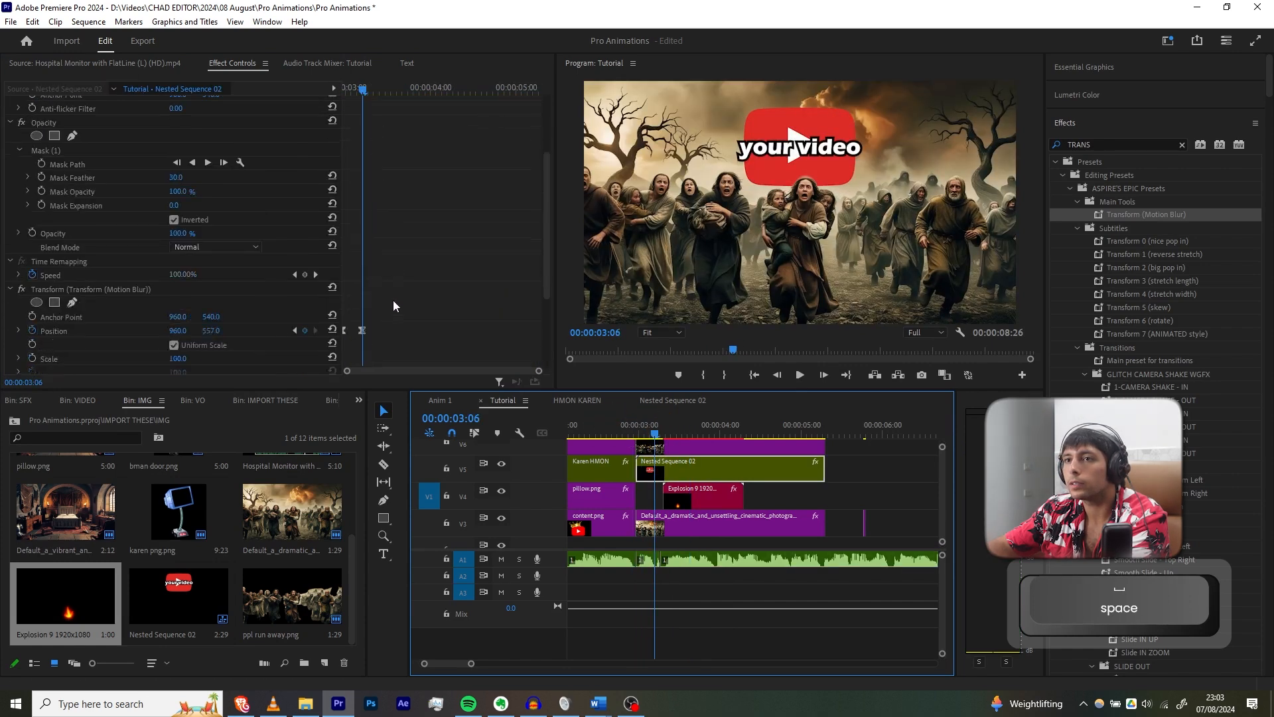
pyautogui.moveTo(358, 240); pyautogui.dragTo(382, 237)
pyautogui.click(639, 424)
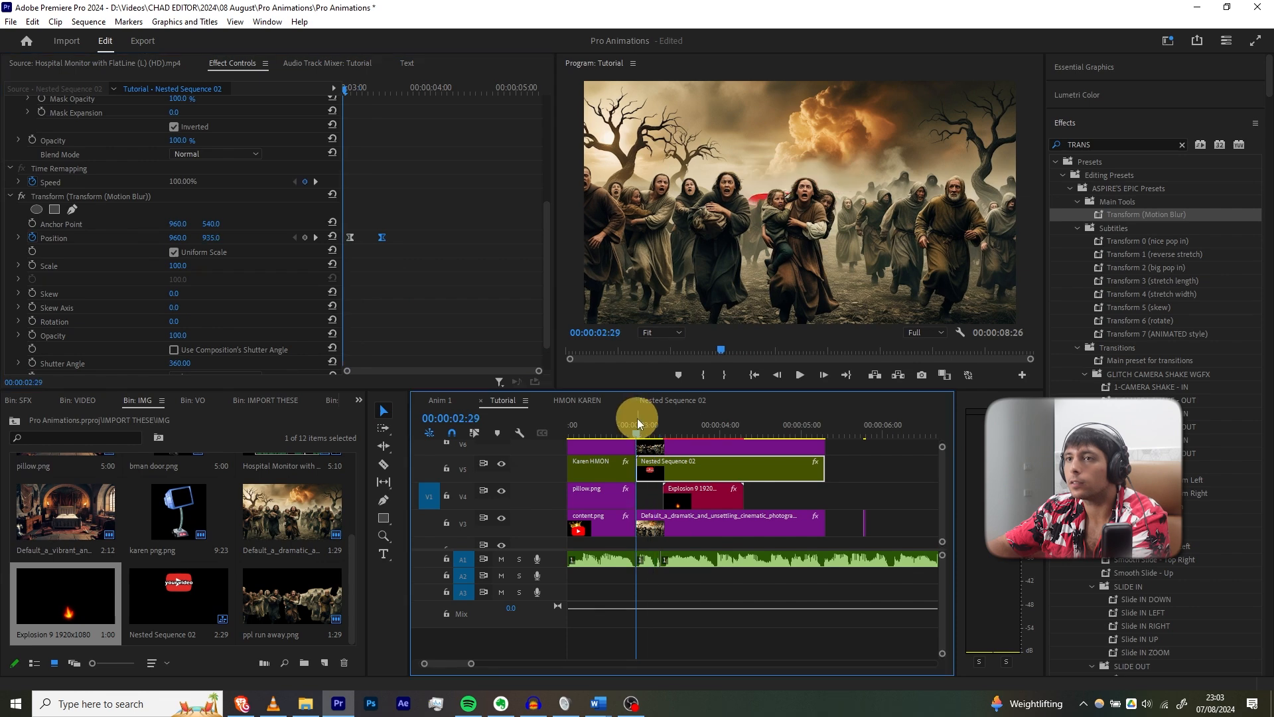
pyautogui.press('space')
pyautogui.press('space')
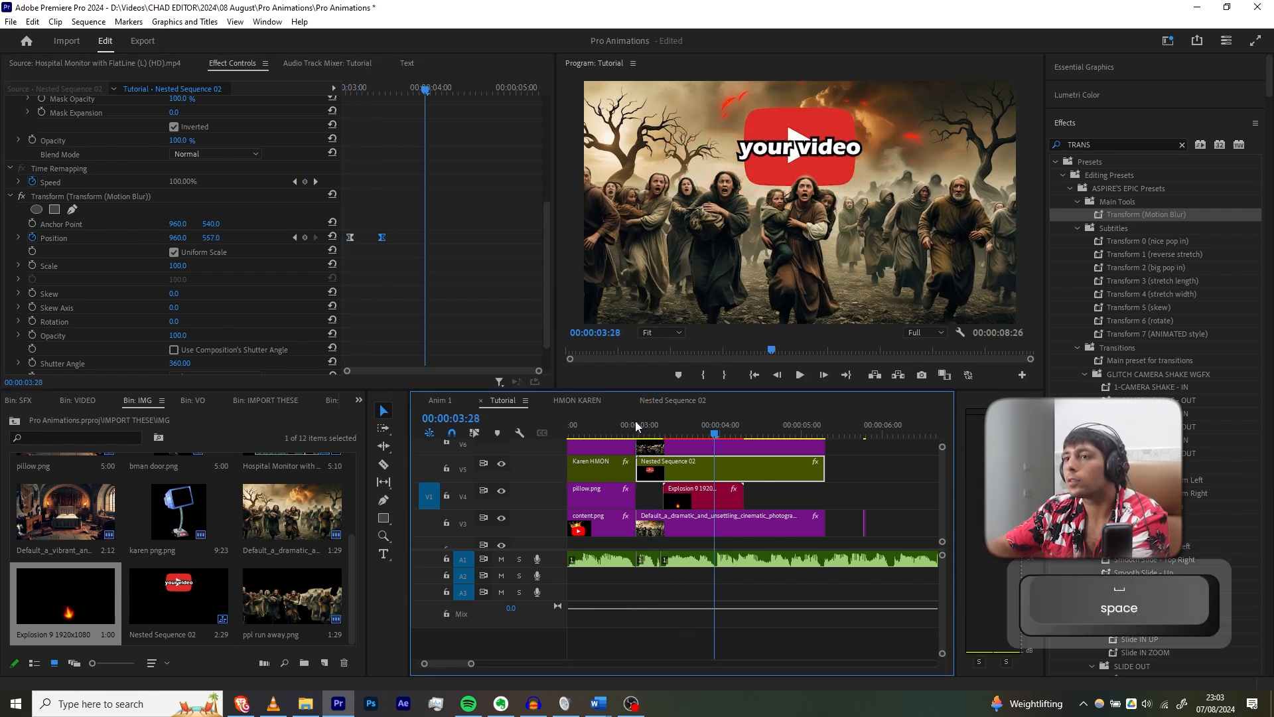
# Search the effects for GLOW, apply the Glow preset from 2. Video FX to Nested Sequence 02, and play back the scene.
pyautogui.click(440, 400)
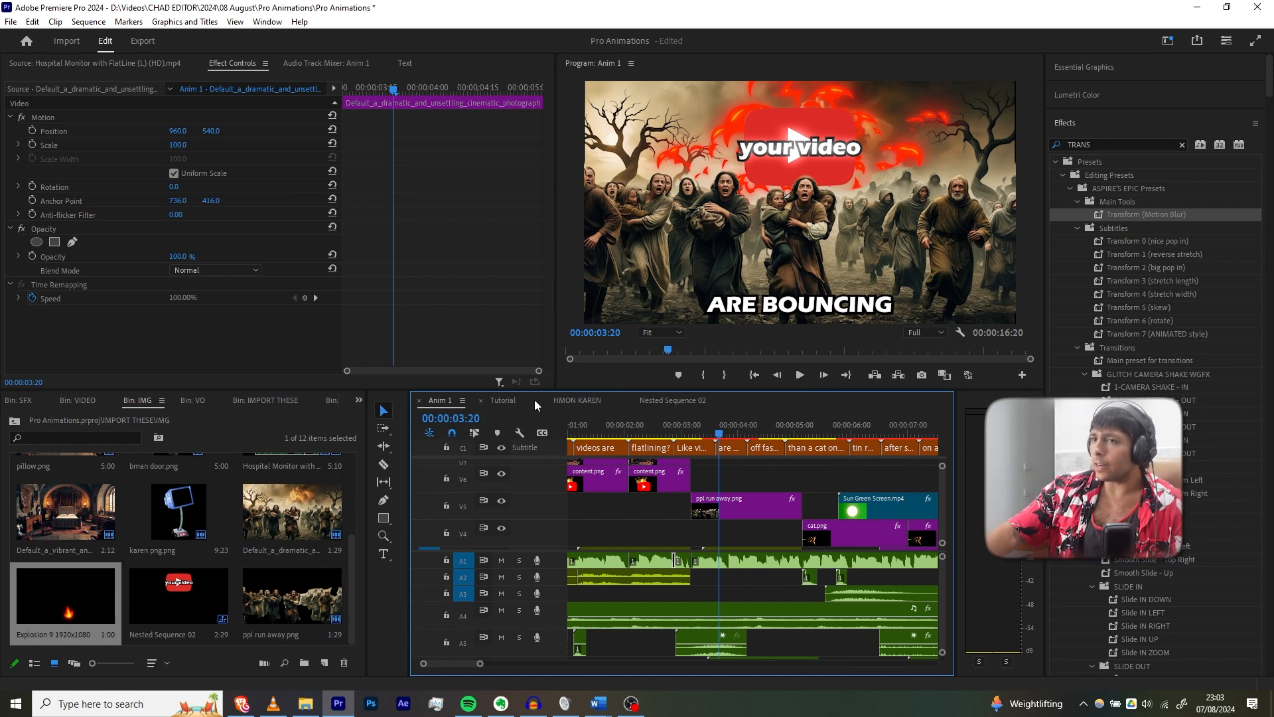
pyautogui.click(508, 398)
pyautogui.moveTo(1155, 143); pyautogui.dragTo(956, 133)
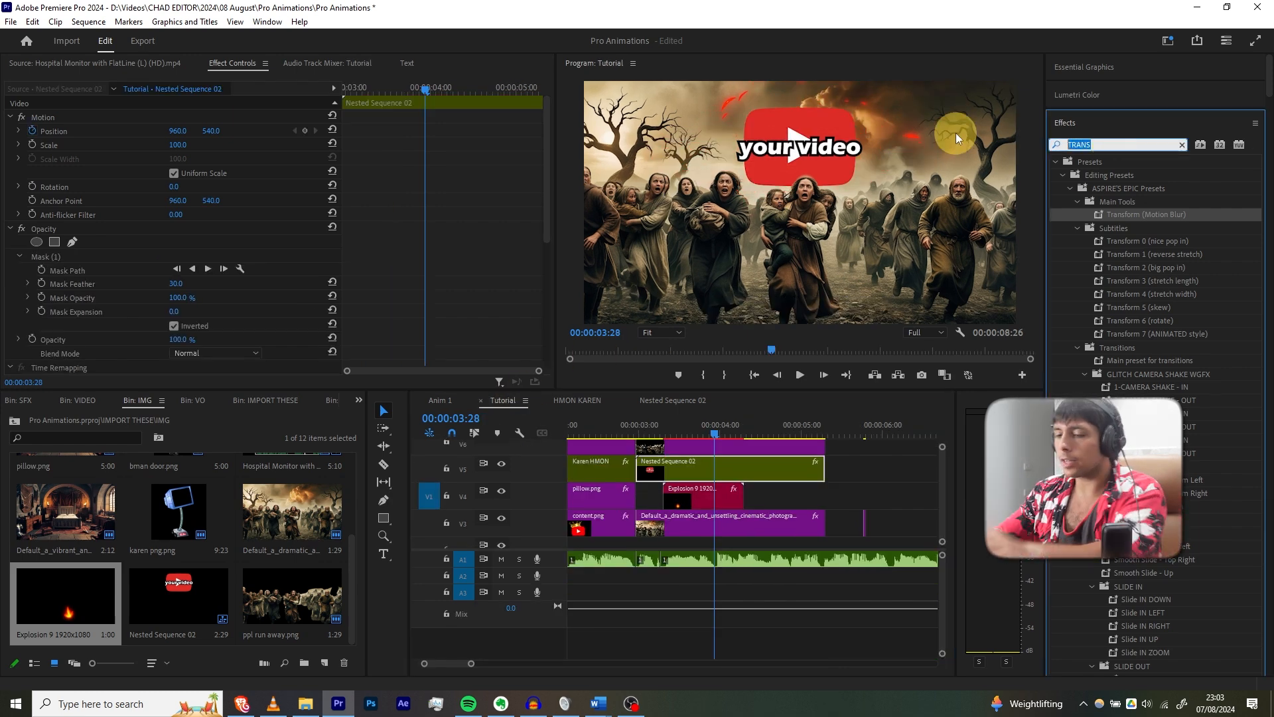
pyautogui.write('GLOW')
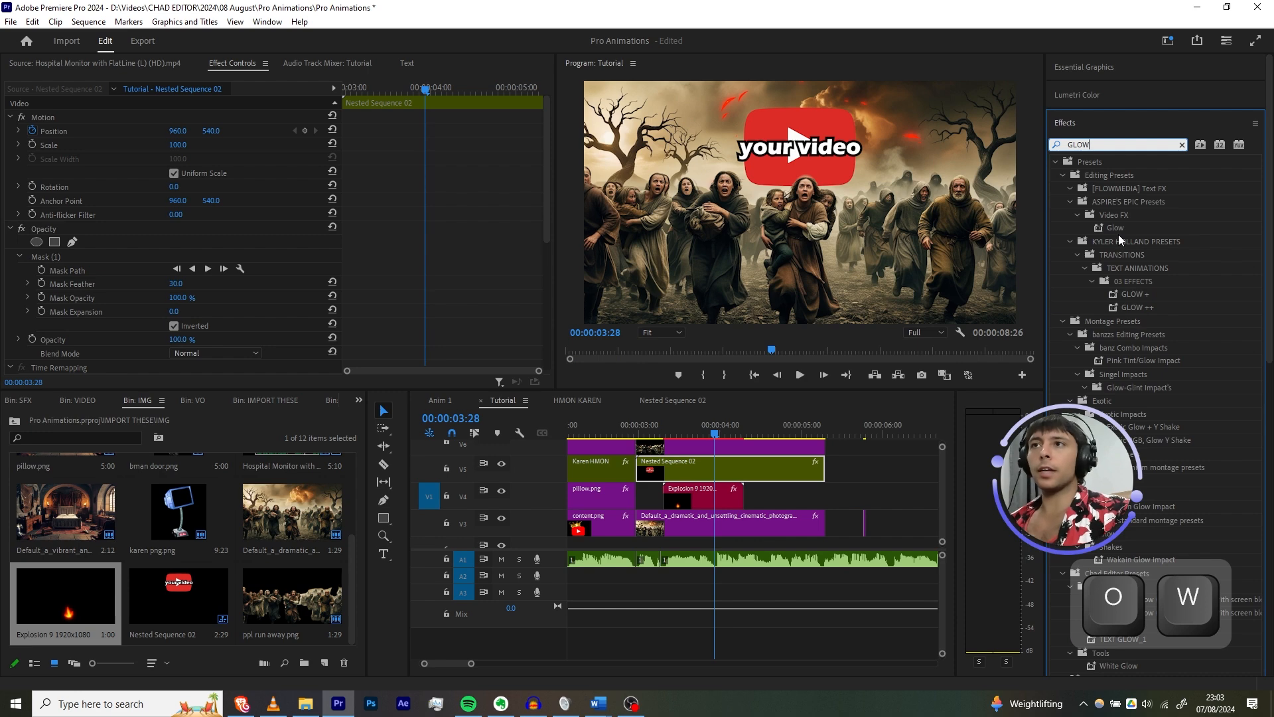
pyautogui.scroll(-5, 1107, 390)
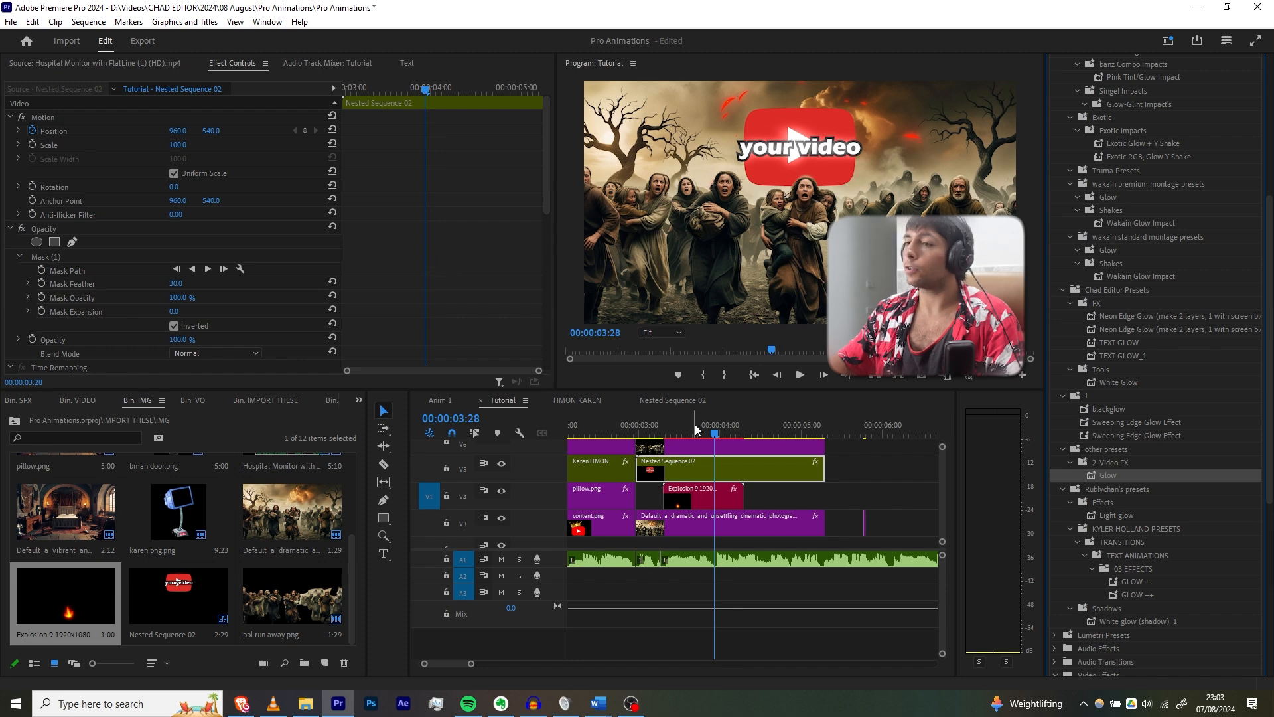
pyautogui.press('space')
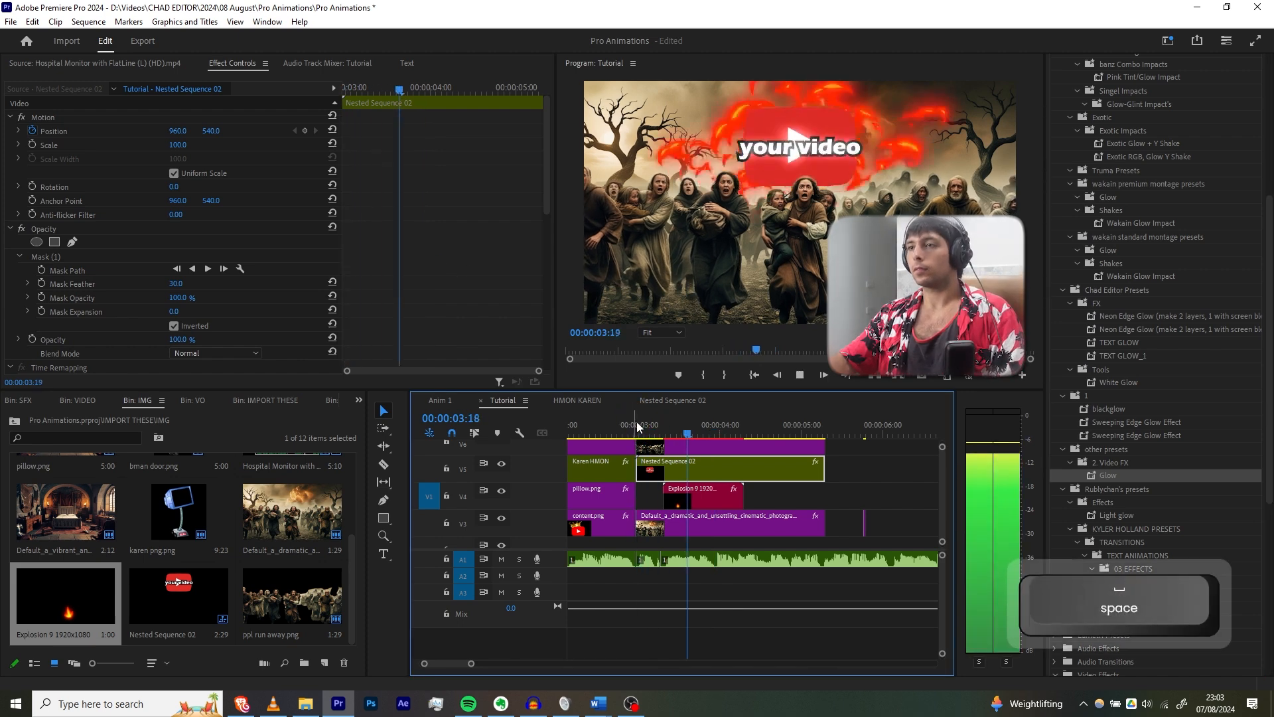
pyautogui.press('space')
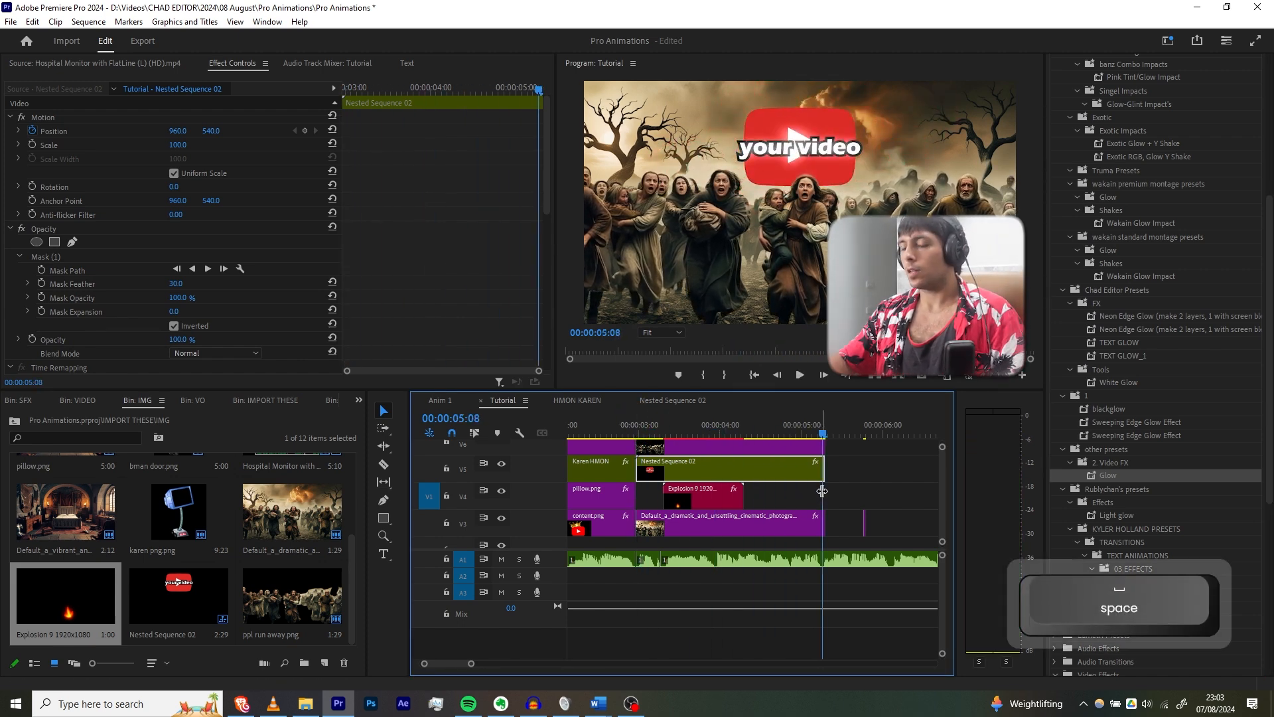
# Play the crowd scene in the finished Anim 1 sequence for comparison and return to the Tutorial sequence.
pyautogui.click(443, 401)
pyautogui.click(686, 436)
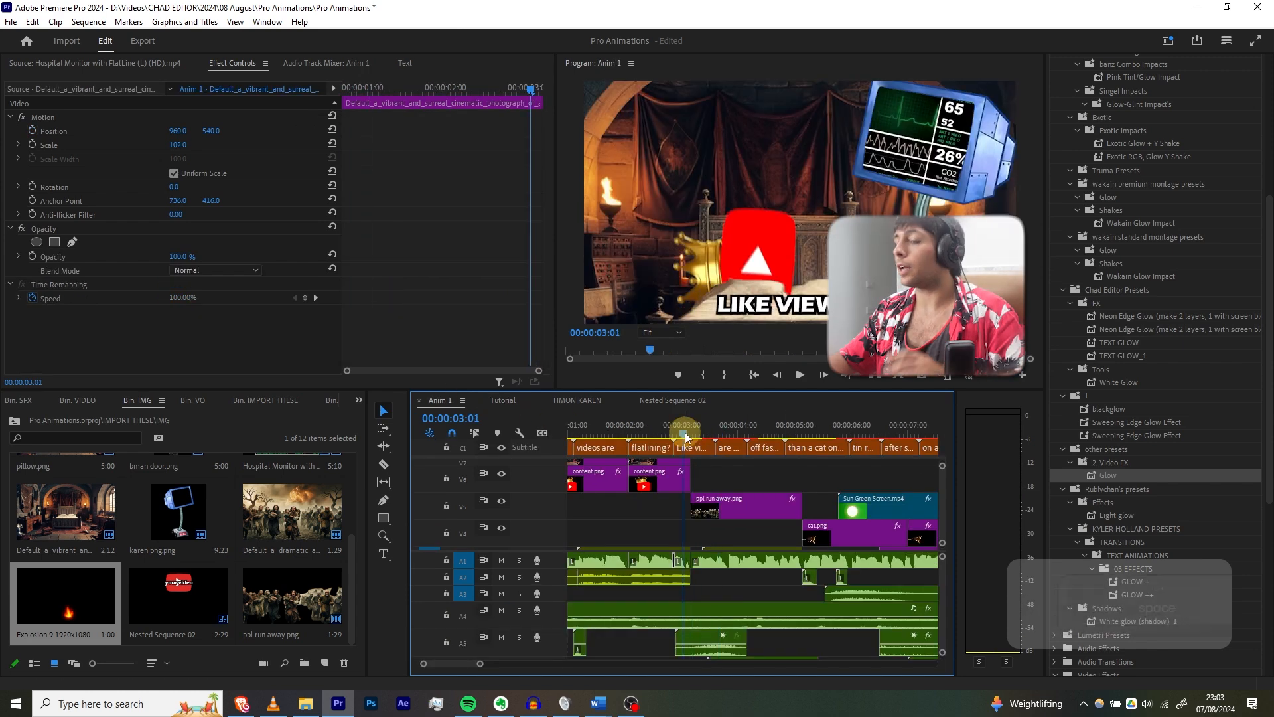
pyautogui.press('space')
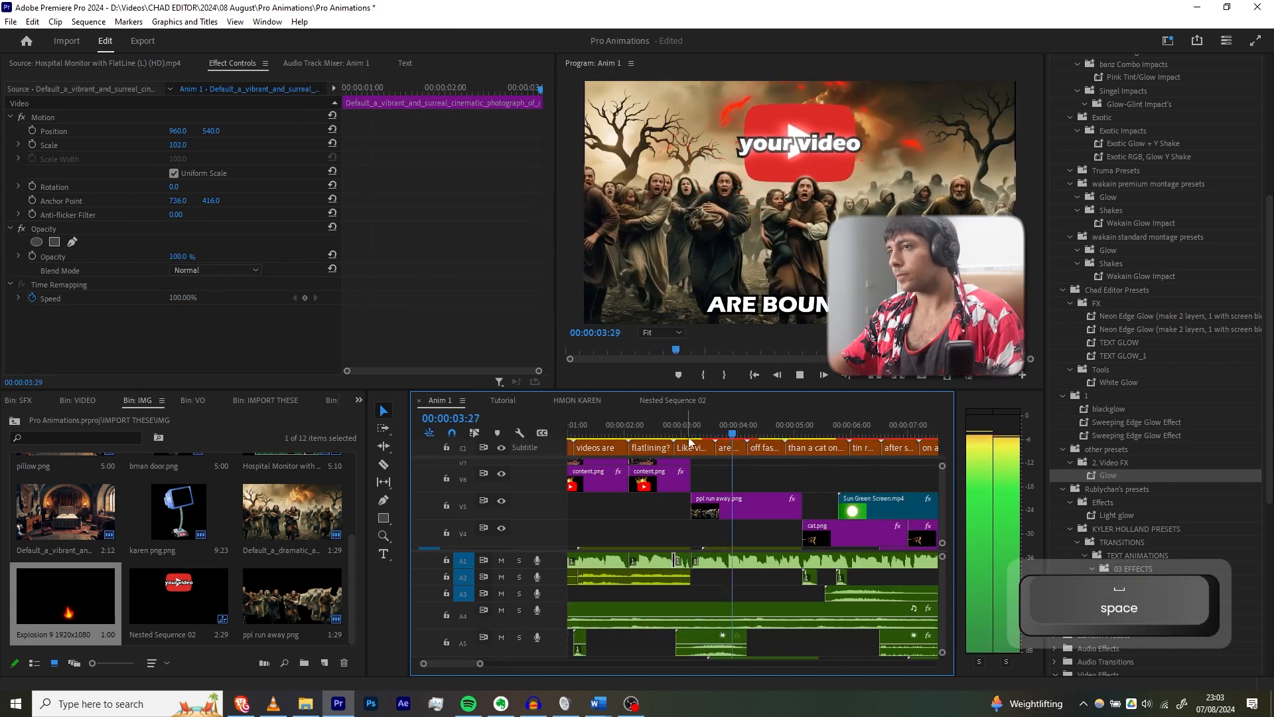
pyautogui.press('space')
pyautogui.click(505, 400)
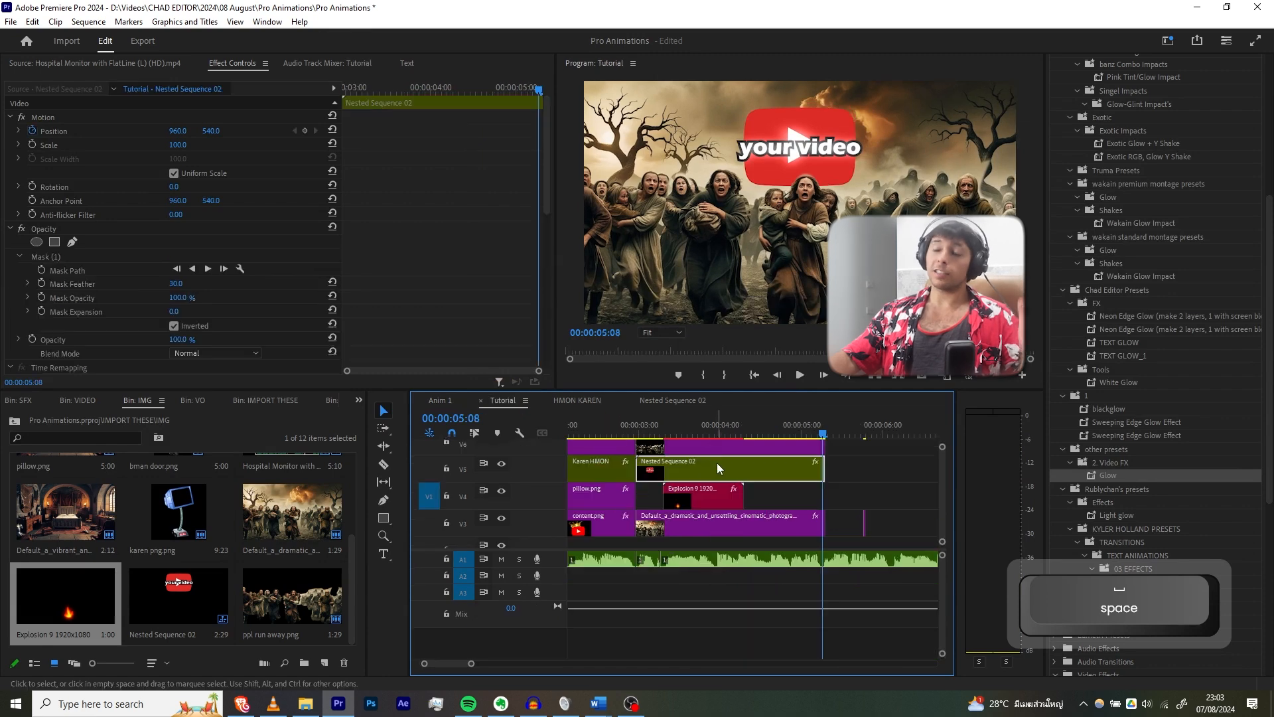
# Duplicate the adjustment layer from V6 onto V7 above the ppl run away.png clip.
pyautogui.scroll(-4, 703, 527)
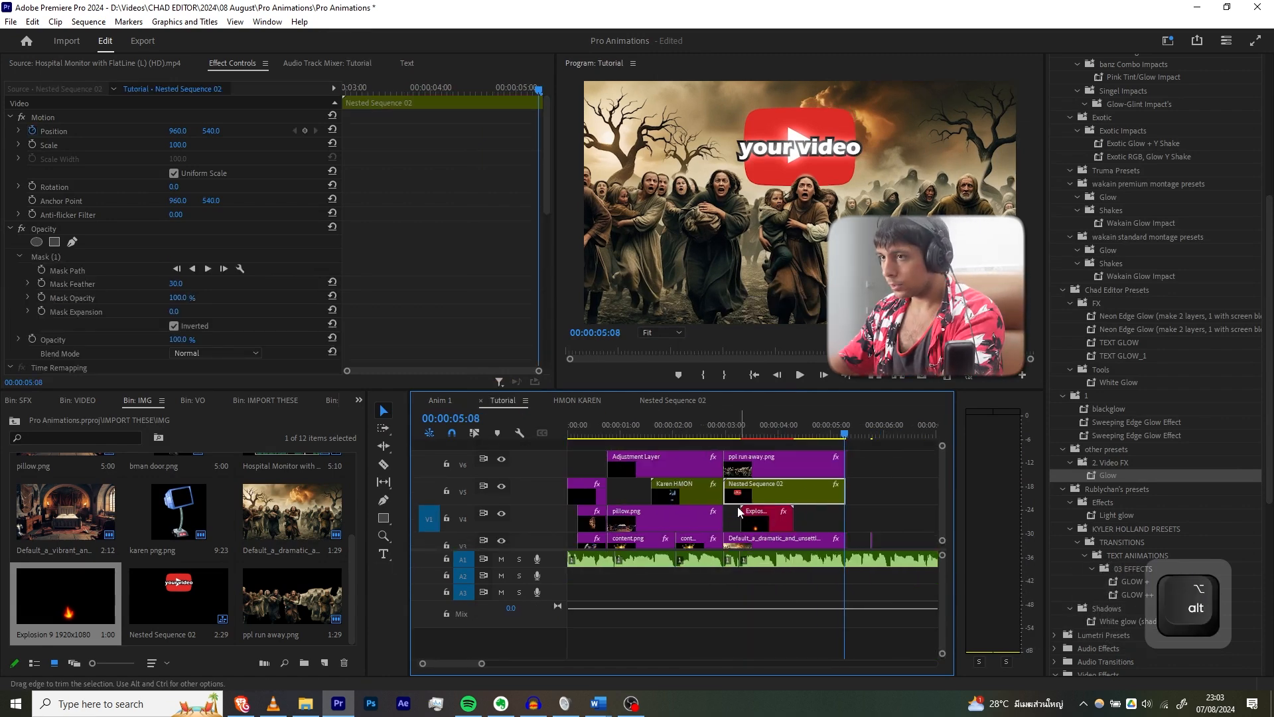
pyautogui.moveTo(636, 467); pyautogui.dragTo(763, 461)
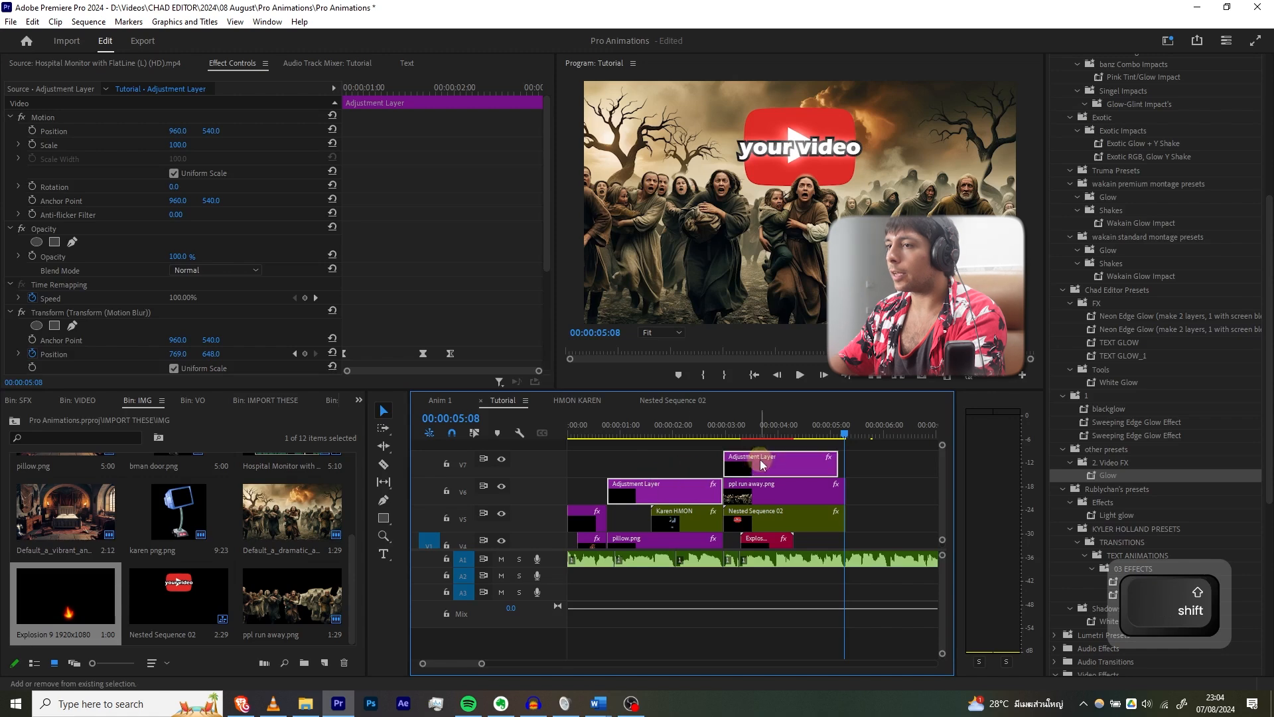
# Label the adjustment layers Mango and move the one above Karen HMON from V6 up to V7.
pyautogui.keyDown('shift'); pyautogui.click(759, 459); pyautogui.keyUp('shift')
pyautogui.rightClick(759, 464)
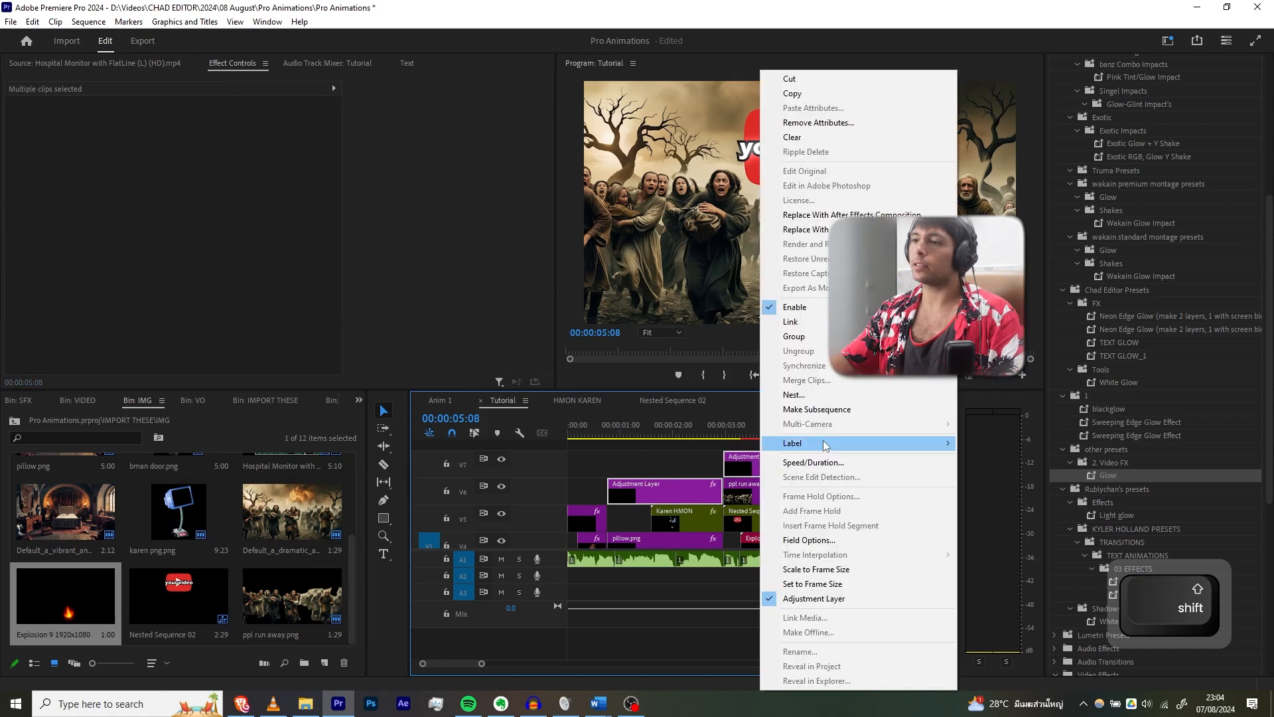
pyautogui.click(635, 482)
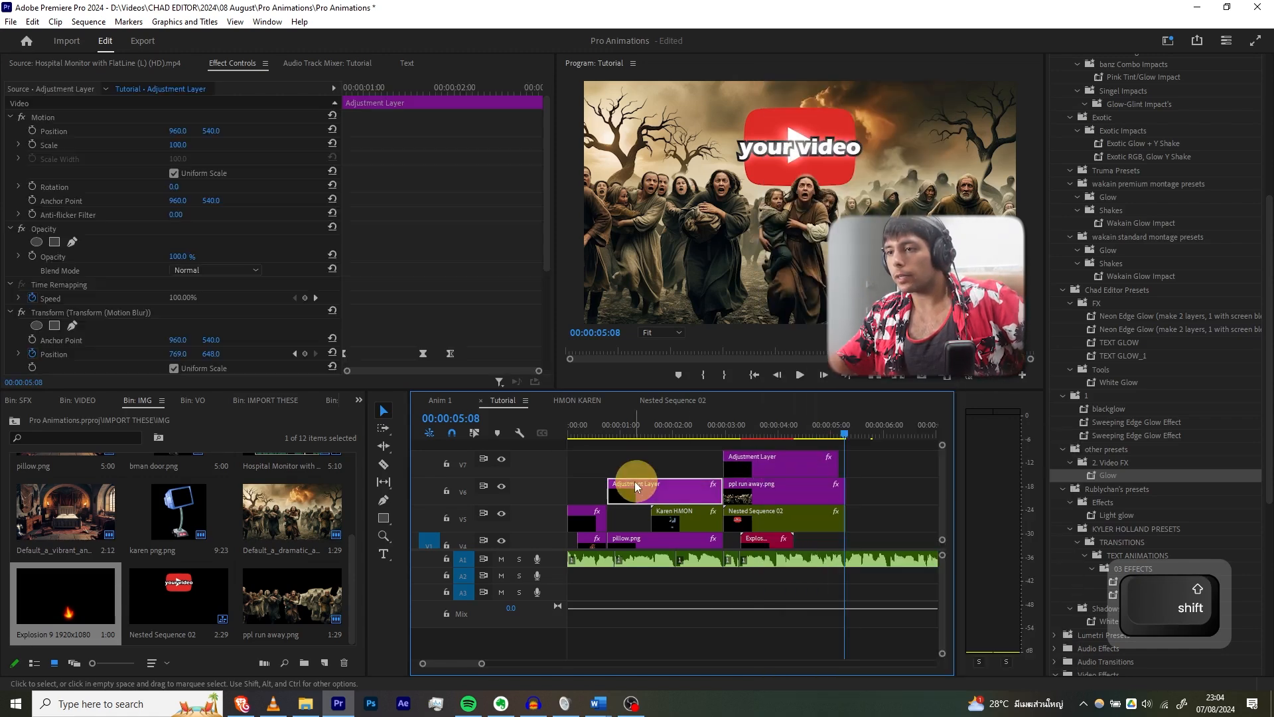
pyautogui.keyDown('shift'); pyautogui.click(774, 470); pyautogui.keyUp('shift')
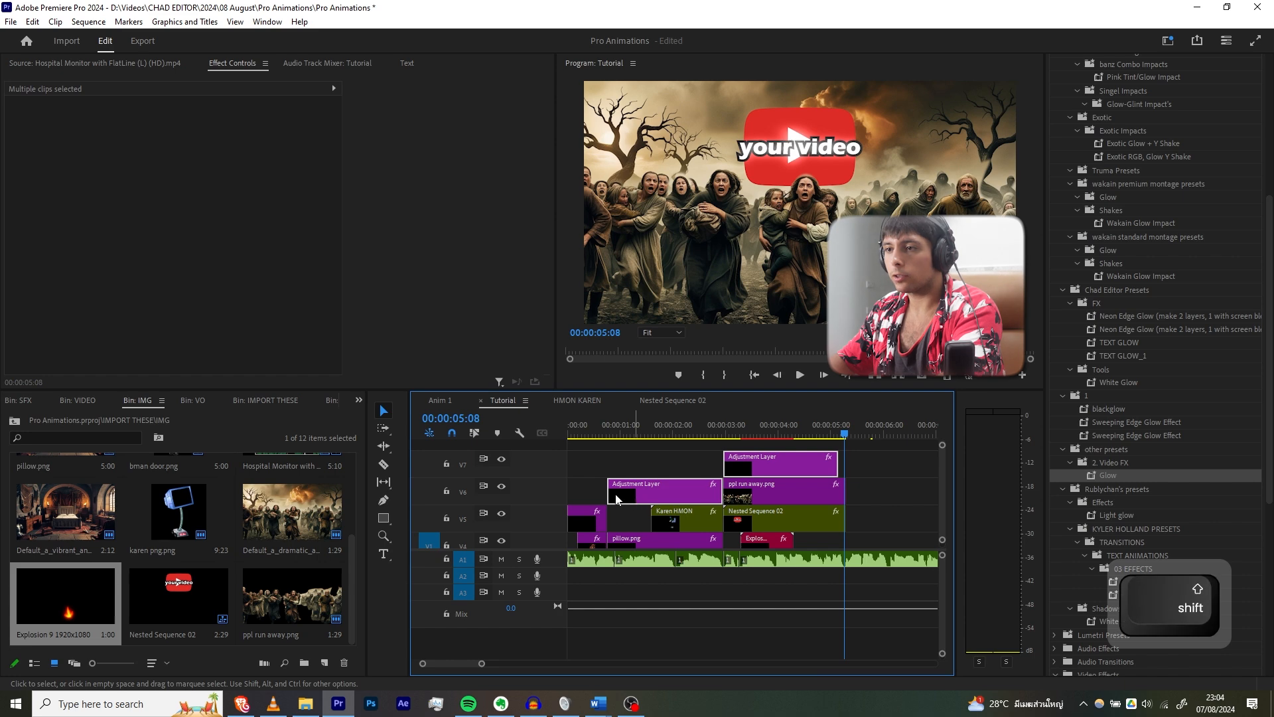
pyautogui.scroll(3, 588, 516)
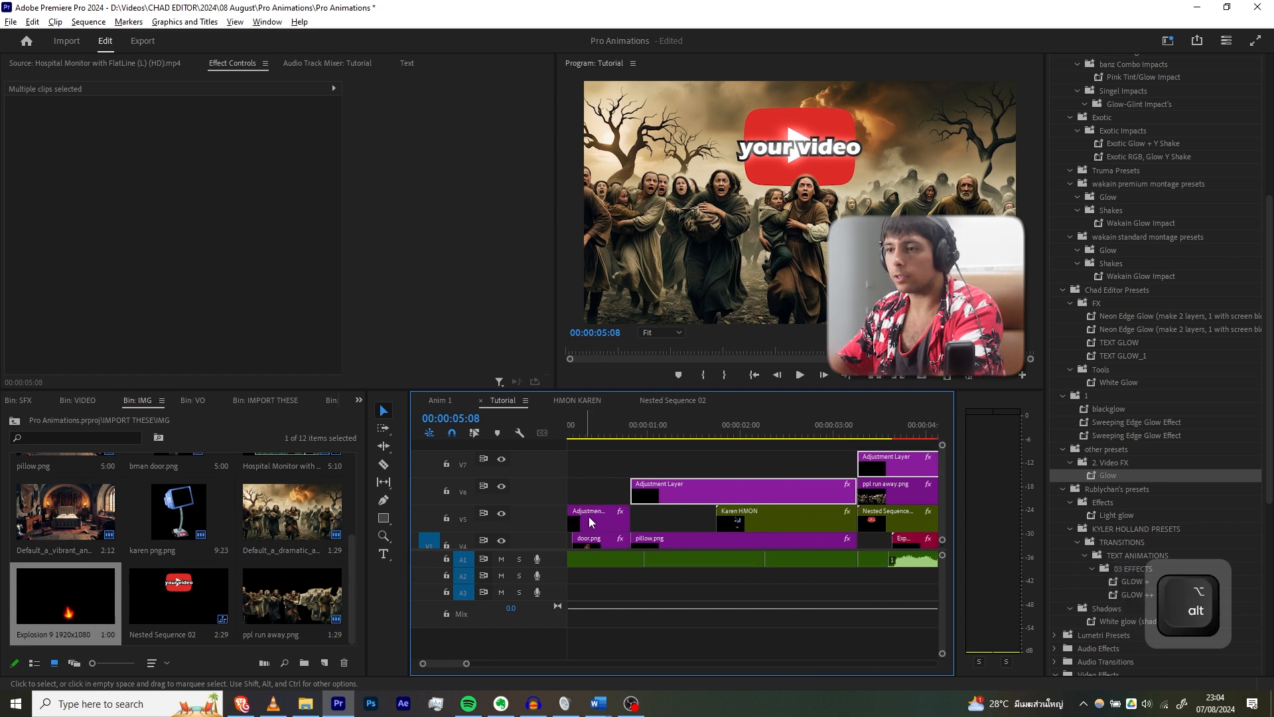
pyautogui.rightClick(685, 493)
pyautogui.moveTo(730, 442)
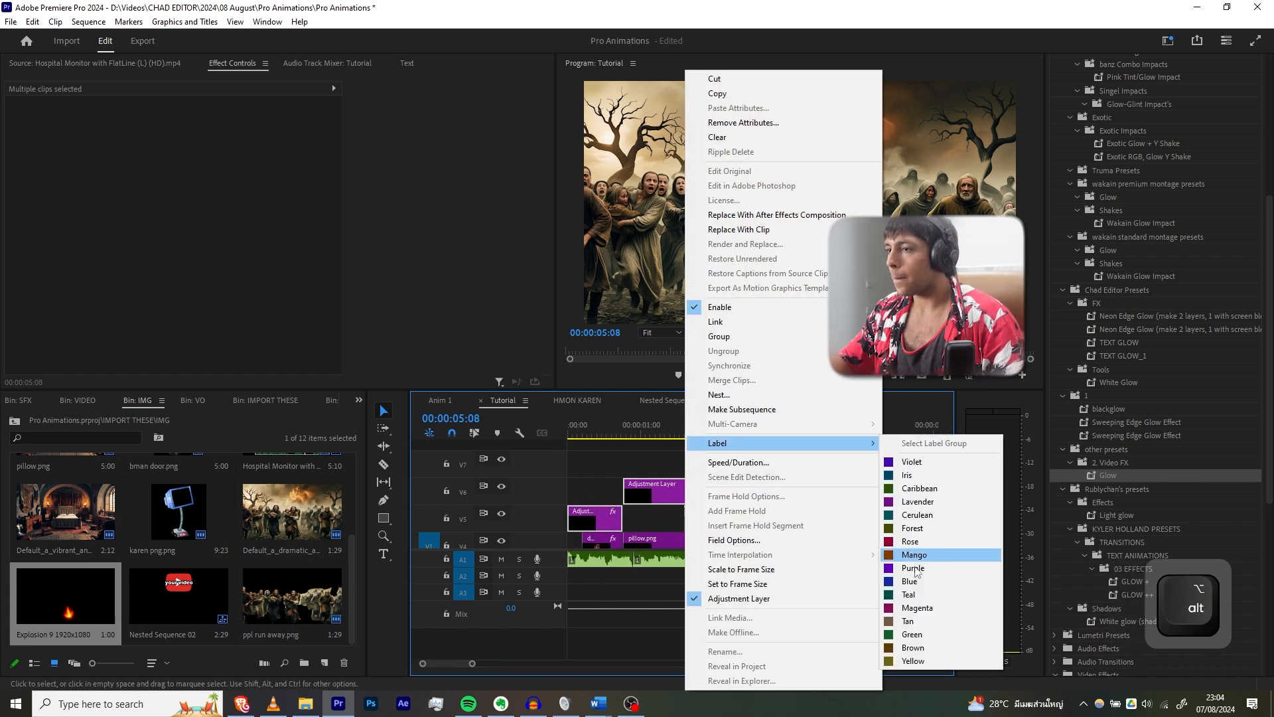
pyautogui.click(914, 554)
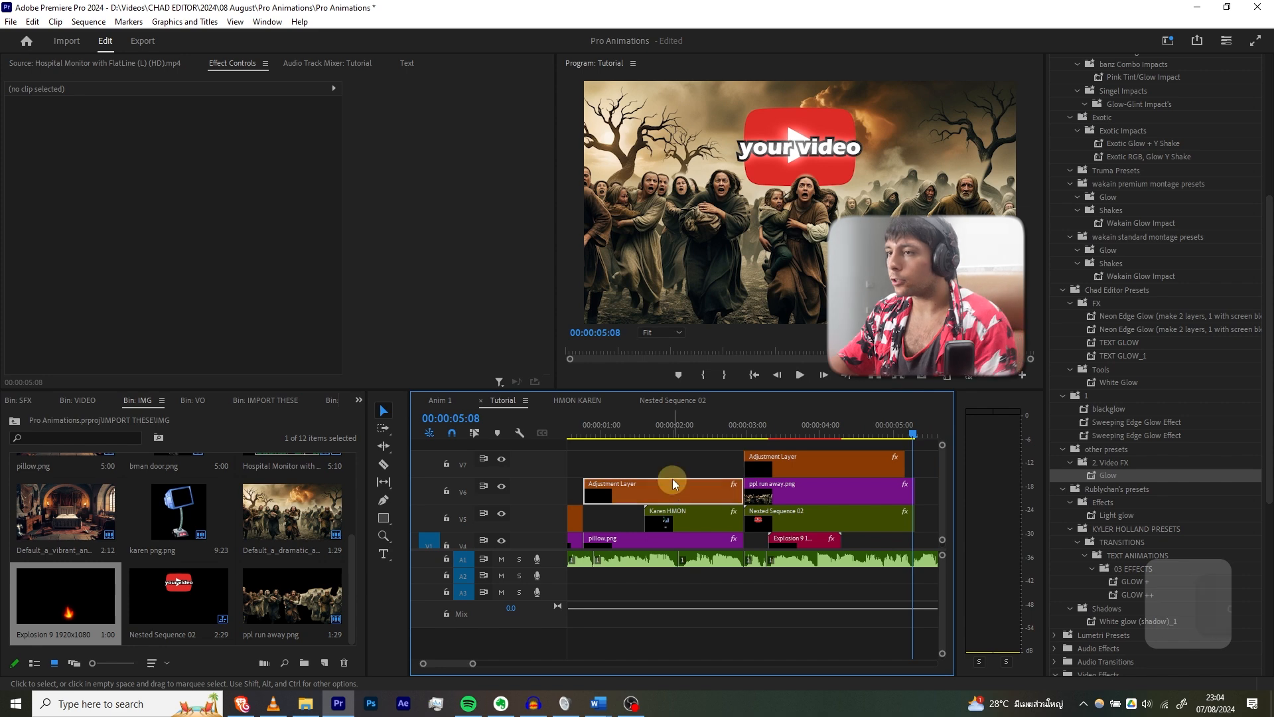
pyautogui.moveTo(672, 479); pyautogui.dragTo(671, 465)
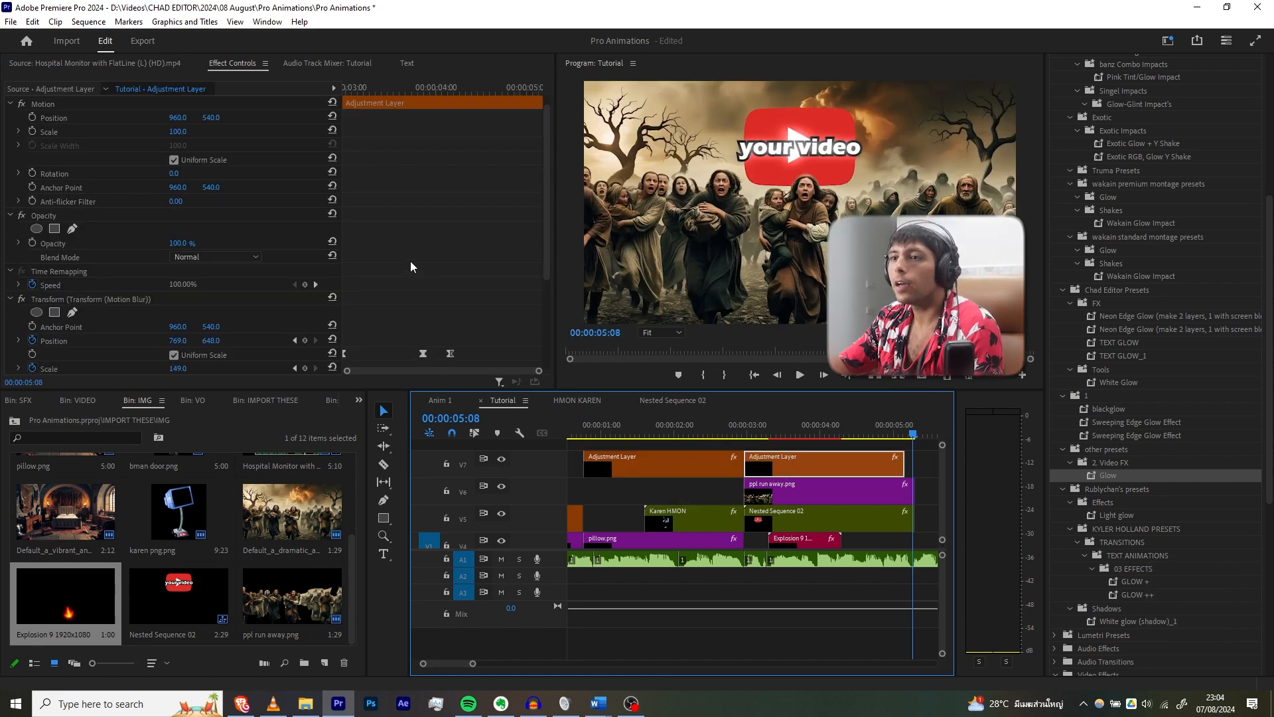
# Extend the adjustment layer above the crowd to the end of the ppl run away.png clip and play back its camera move.
pyautogui.scroll(-3, 410, 267)
pyautogui.moveTo(493, 259); pyautogui.dragTo(394, 199)
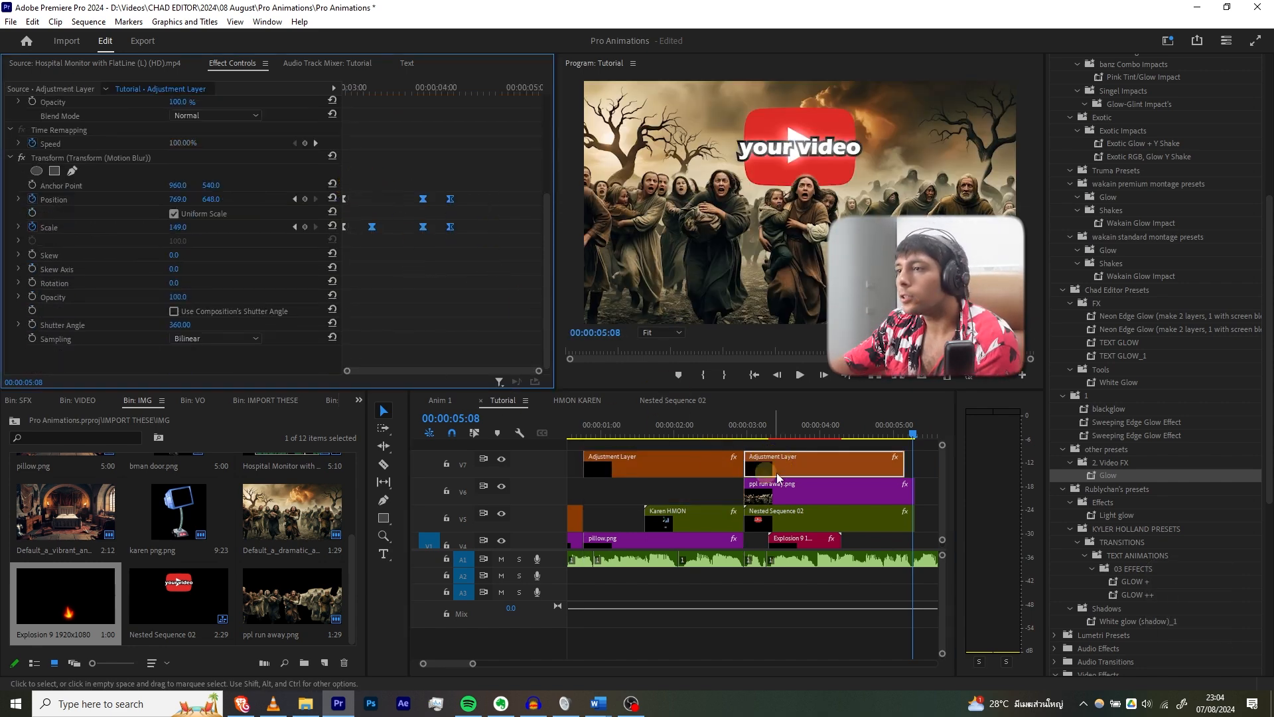
pyautogui.click(809, 432)
pyautogui.moveTo(902, 462); pyautogui.dragTo(915, 462)
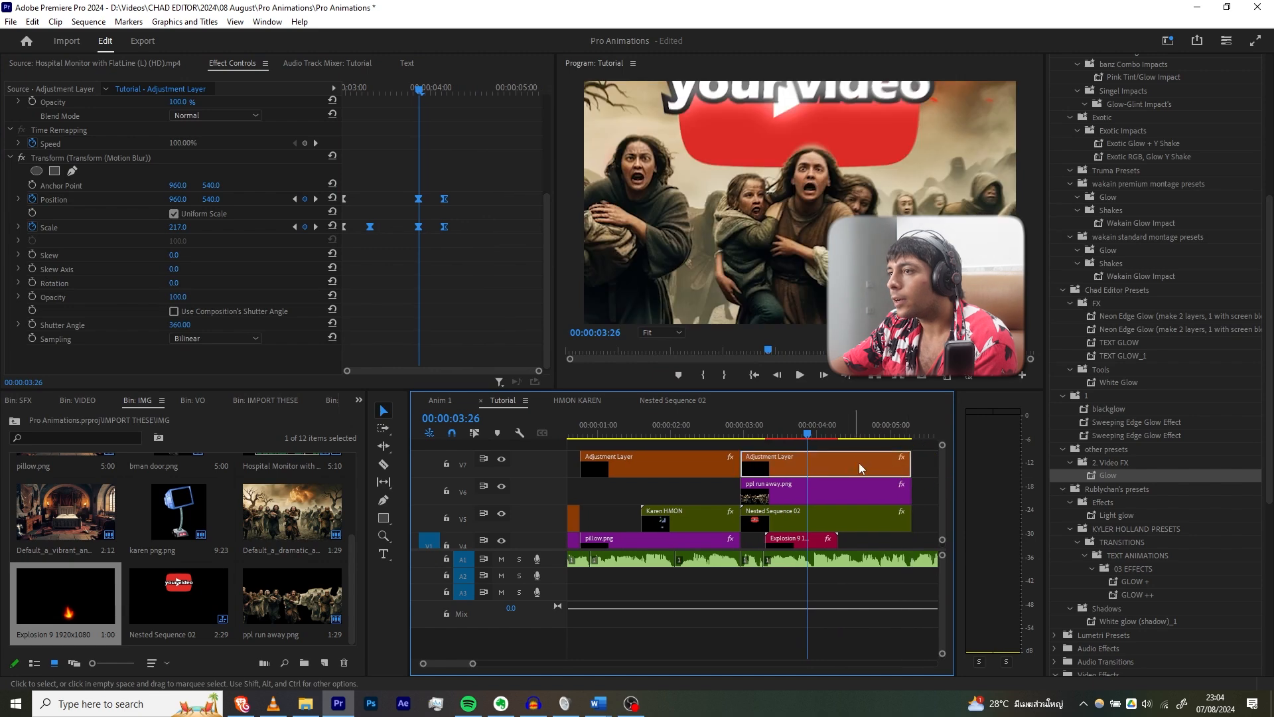
pyautogui.press('space')
pyautogui.press('space')
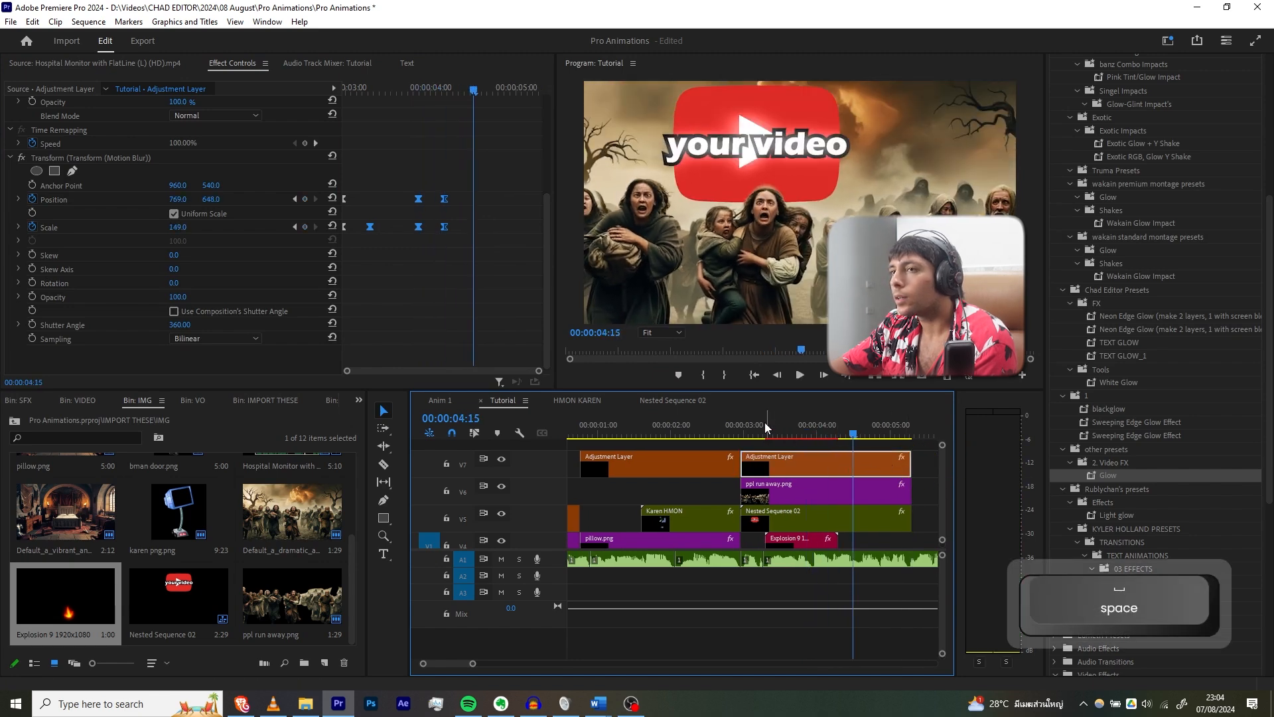
pyautogui.click(735, 425)
pyautogui.press('space')
# Delete the crowd adjustment layer's Transform Position and Scale keyframes that follow the first pair at 00:00:02:29.
pyautogui.click(785, 463)
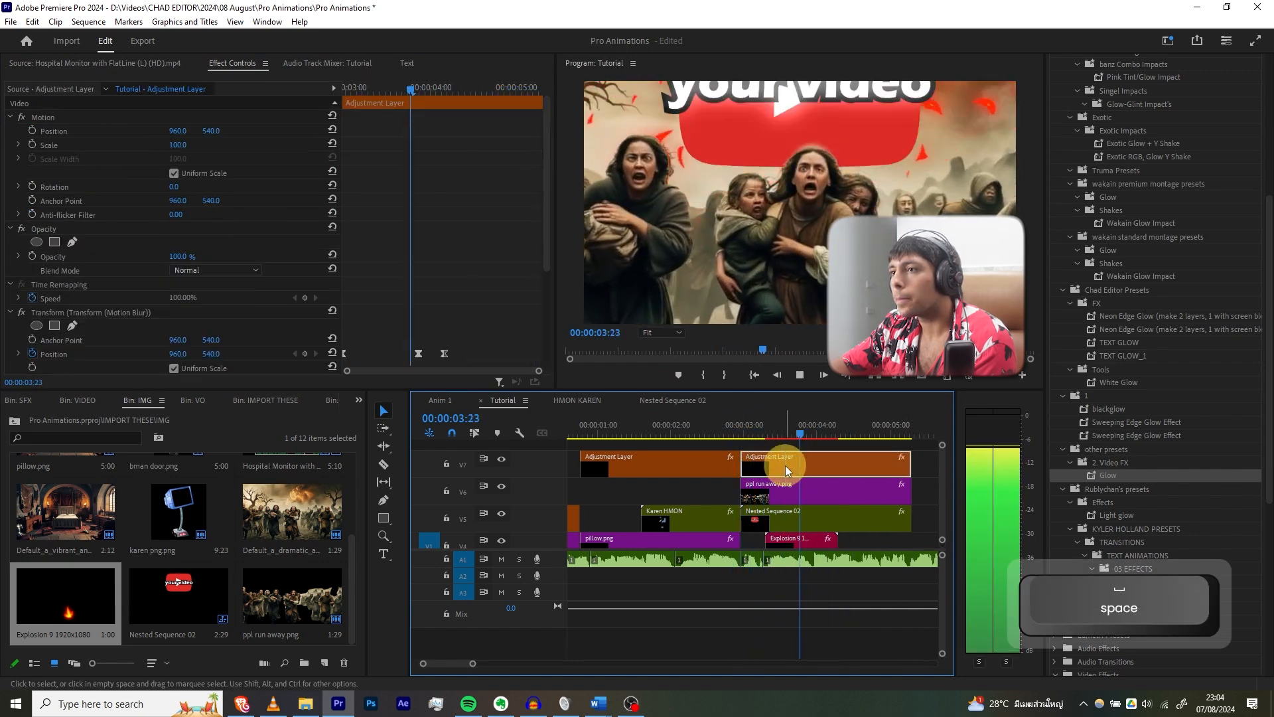
pyautogui.moveTo(770, 424); pyautogui.dragTo(742, 421)
pyautogui.scroll(-2, 457, 300)
pyautogui.moveTo(500, 282); pyautogui.dragTo(436, 339)
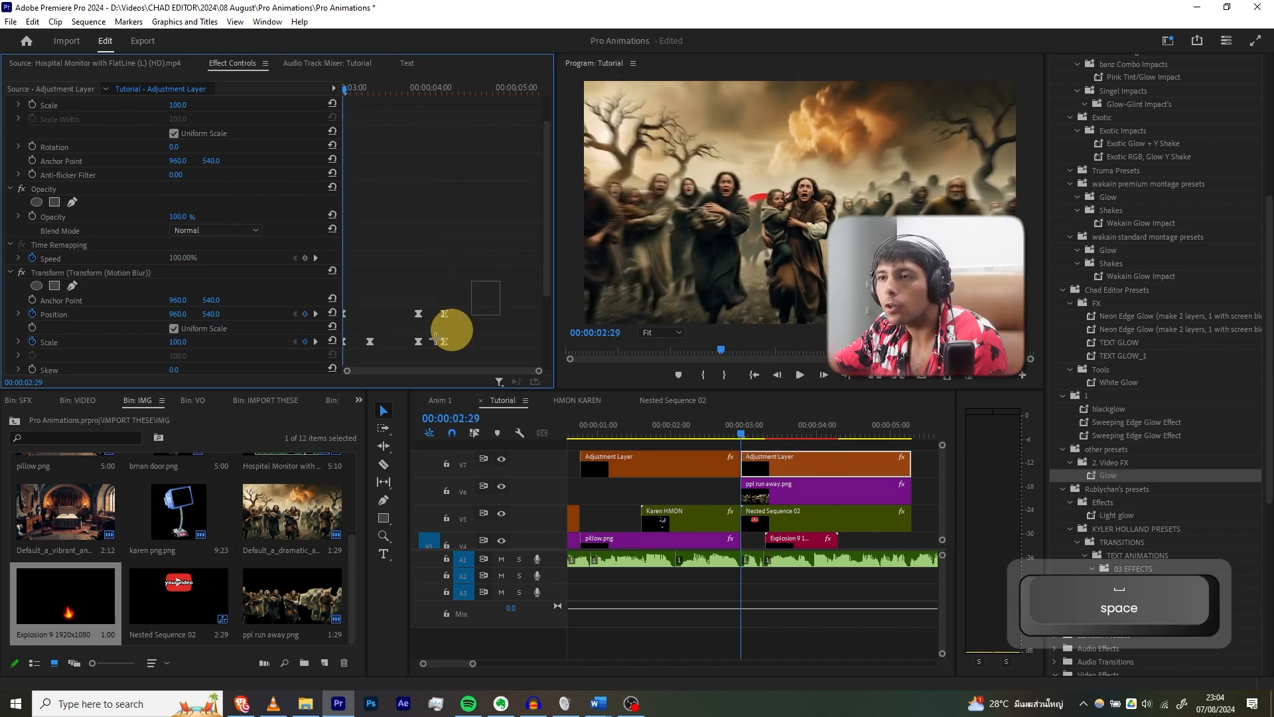
pyautogui.moveTo(360, 355); pyautogui.dragTo(360, 355)
pyautogui.press('Delete')
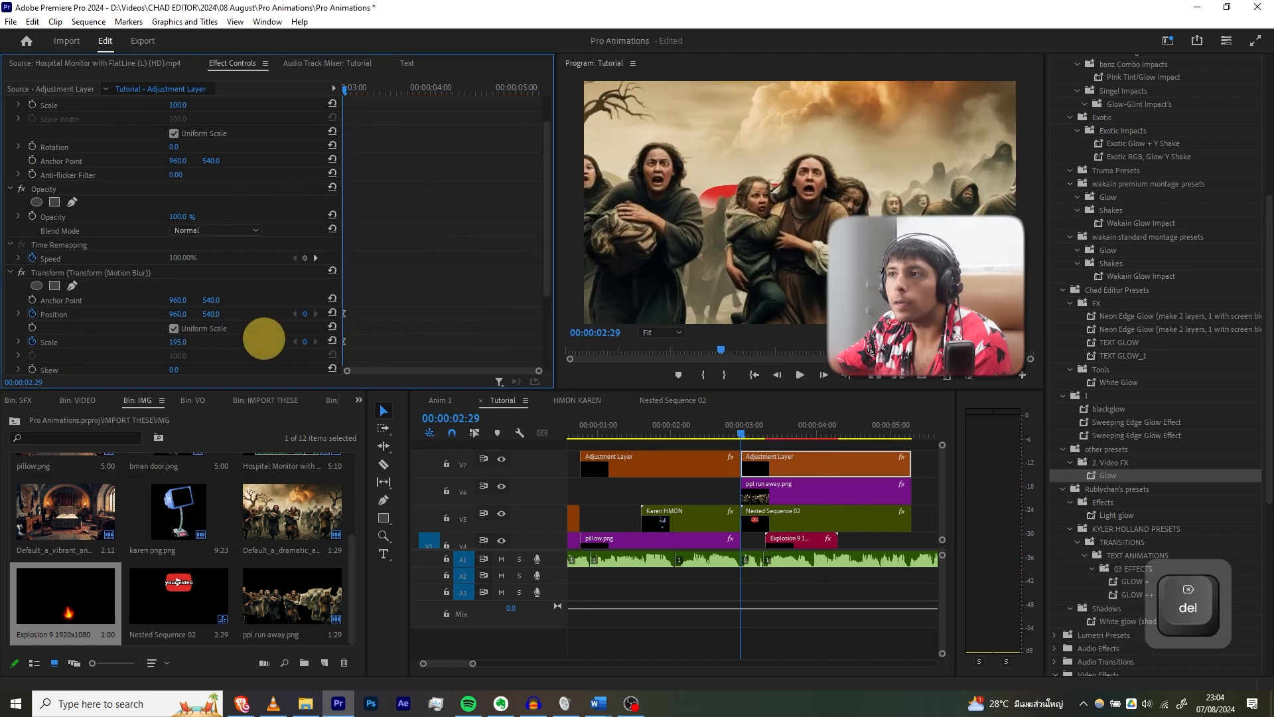
# Keyframe the crowd adjustment layer's Transform Scale from 274 at 00:00:02:29 to 100 at 00:00:03:12.
pyautogui.click(305, 341)
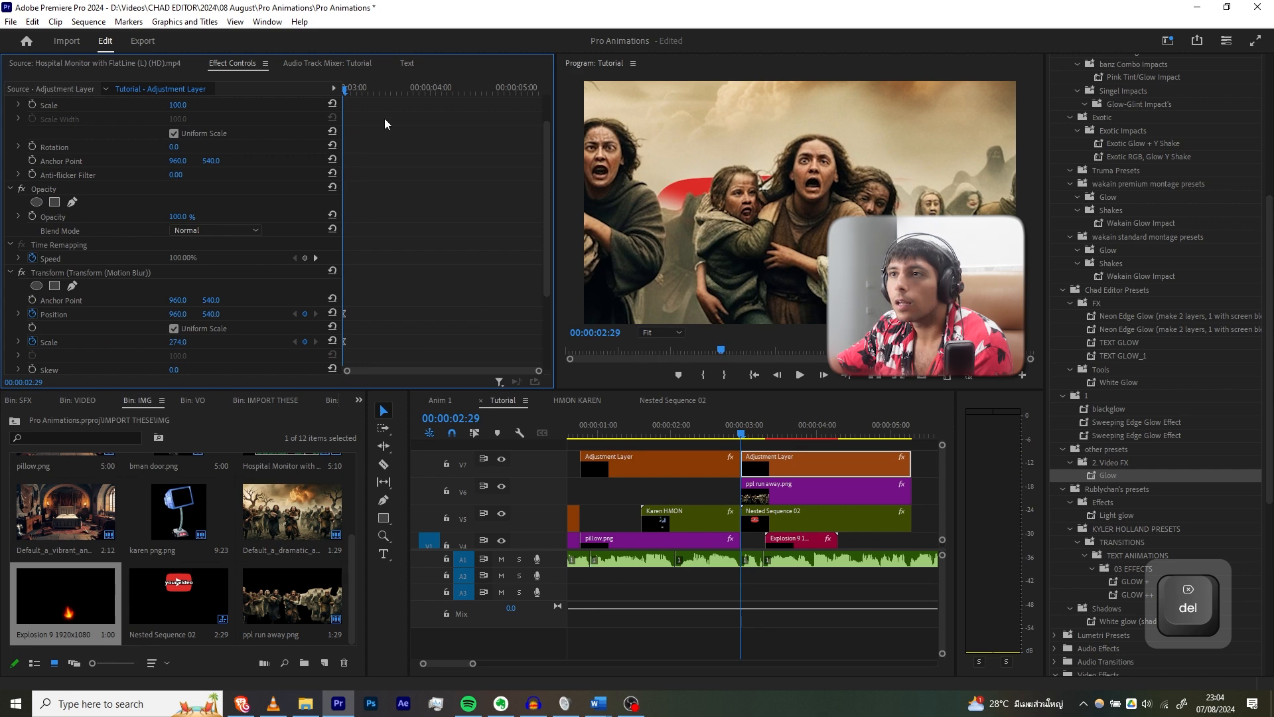
pyautogui.moveTo(387, 86); pyautogui.dragTo(374, 94)
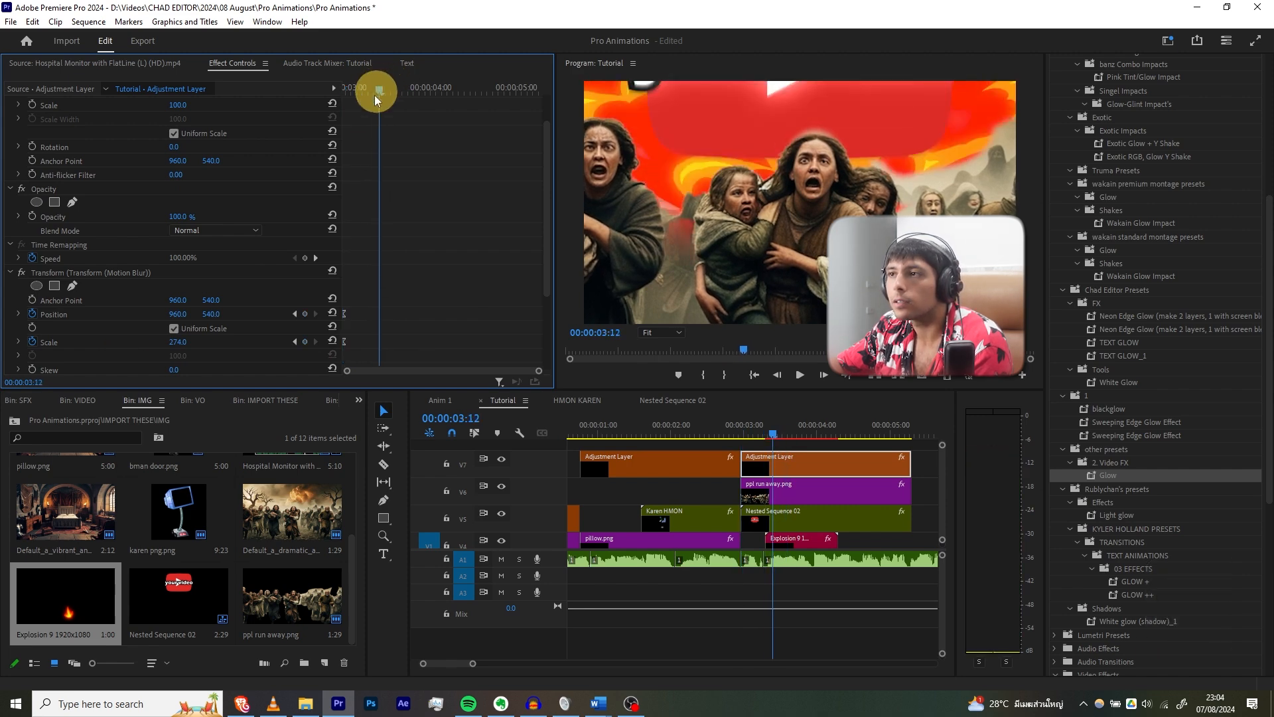
pyautogui.write('100')
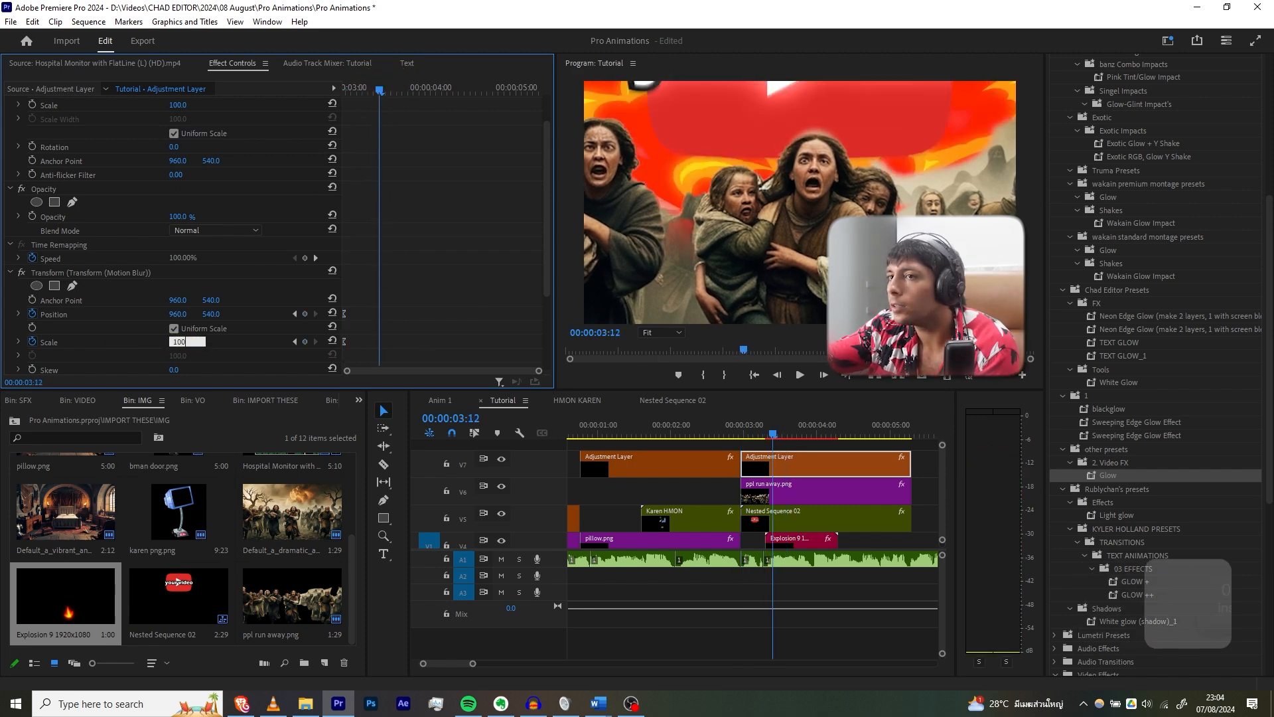
pyautogui.press('Return')
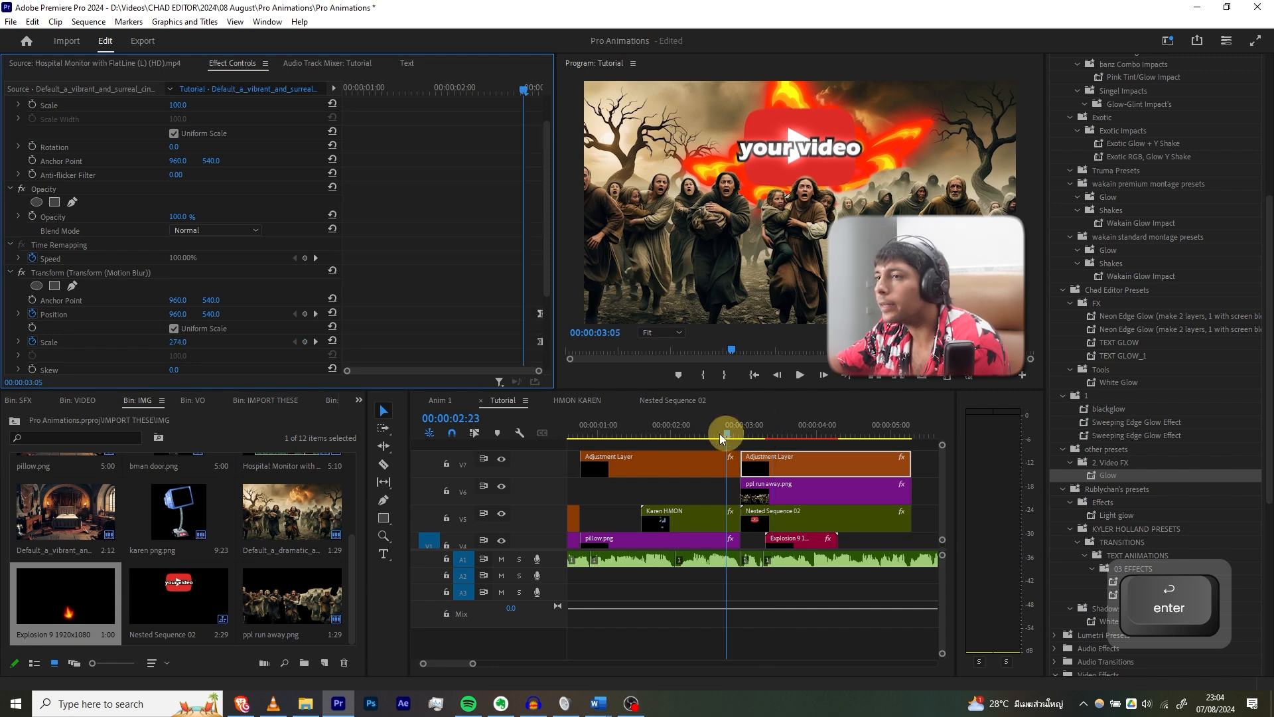
# Play back the transition from the bedroom scene into the crowd scene to review the zoom-out.
pyautogui.press('space')
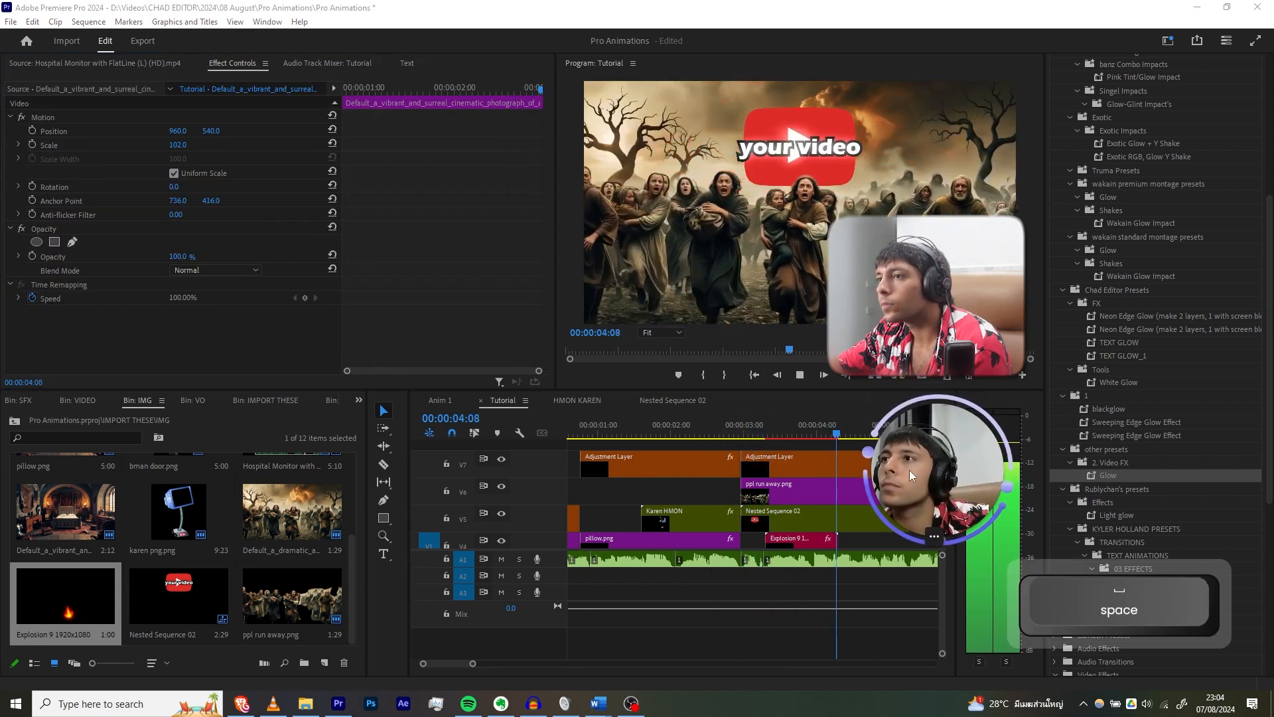
pyautogui.press('space')
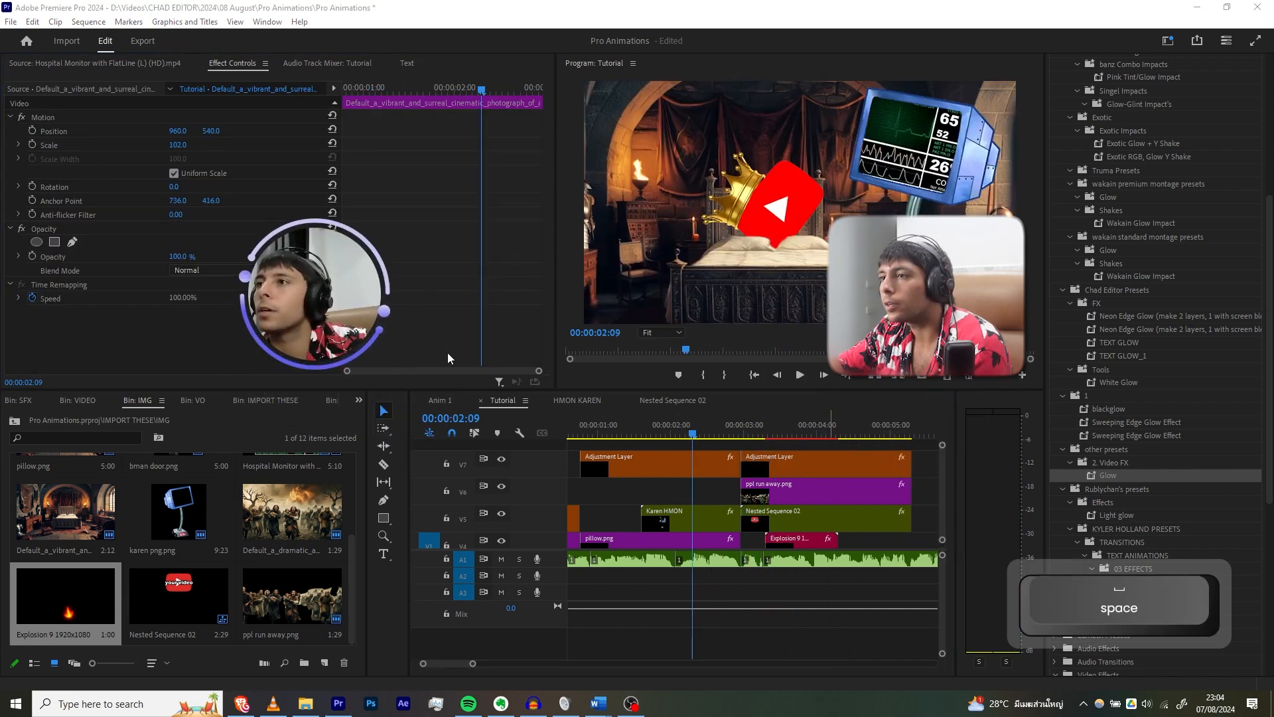
pyautogui.press('space')
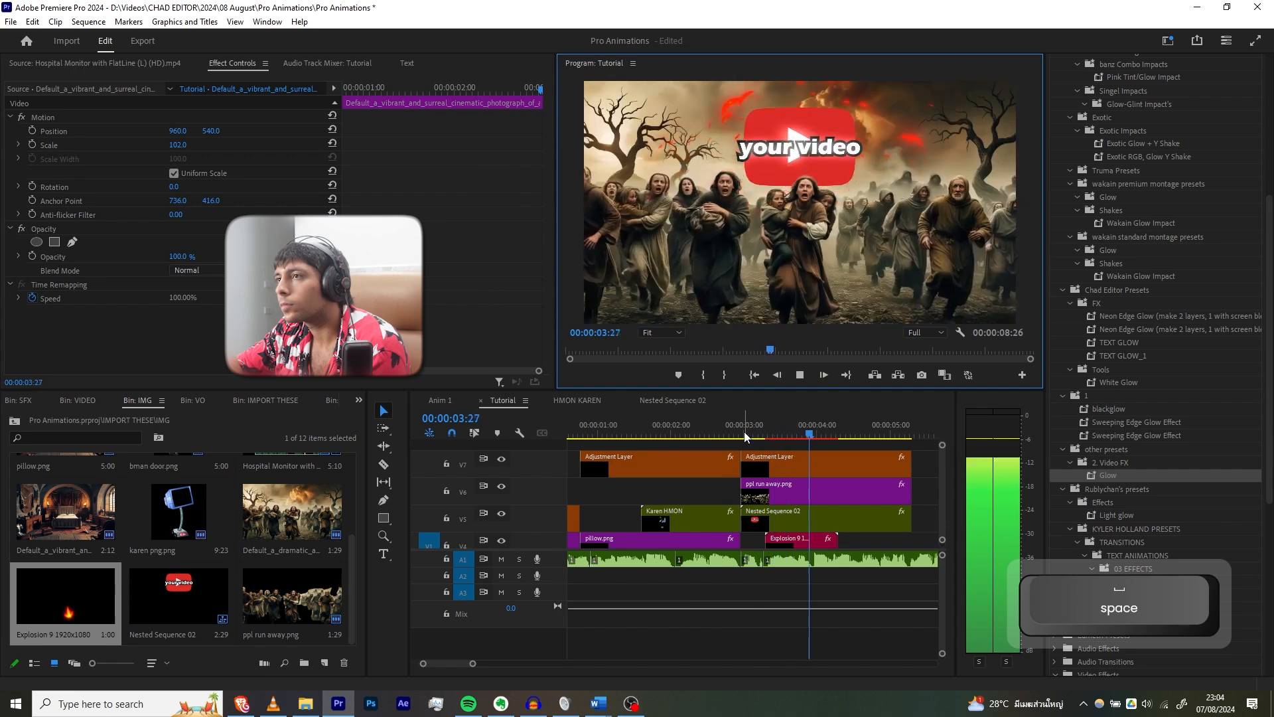
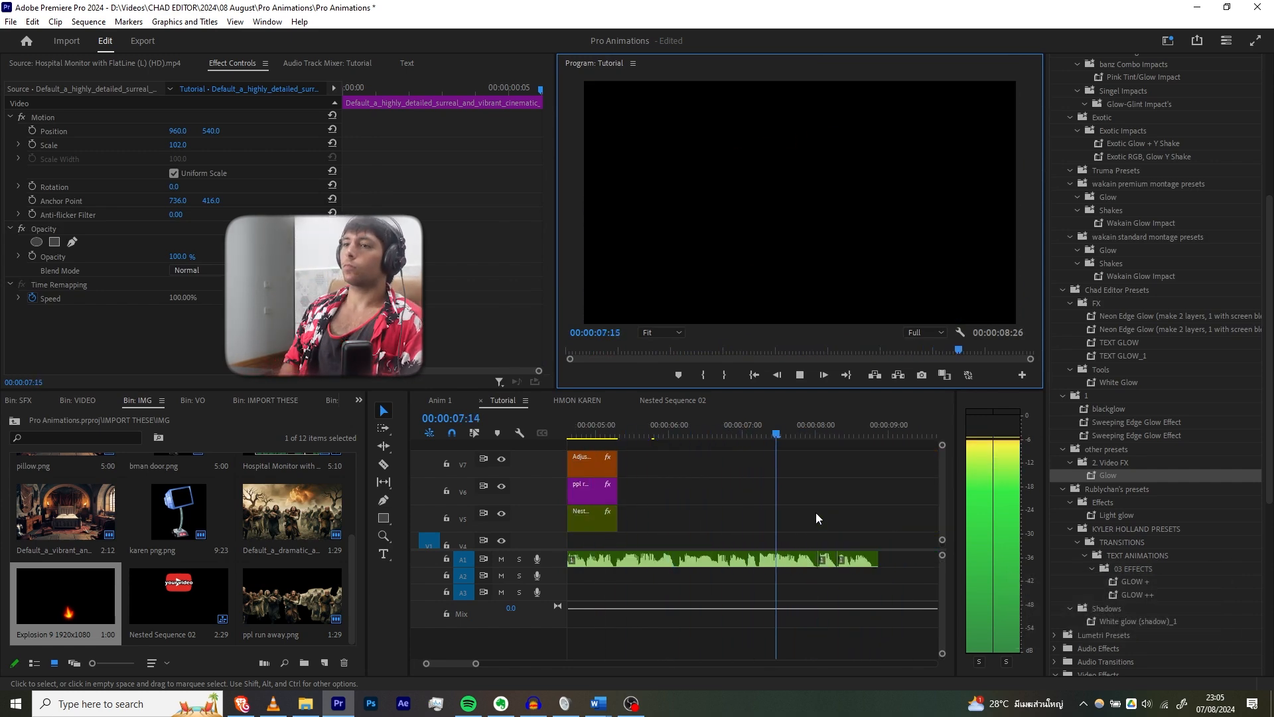
# Play back the cat scene in the Anim 1 sequence to study how the cat and background slide in.
pyautogui.press('space')
pyautogui.click(617, 435)
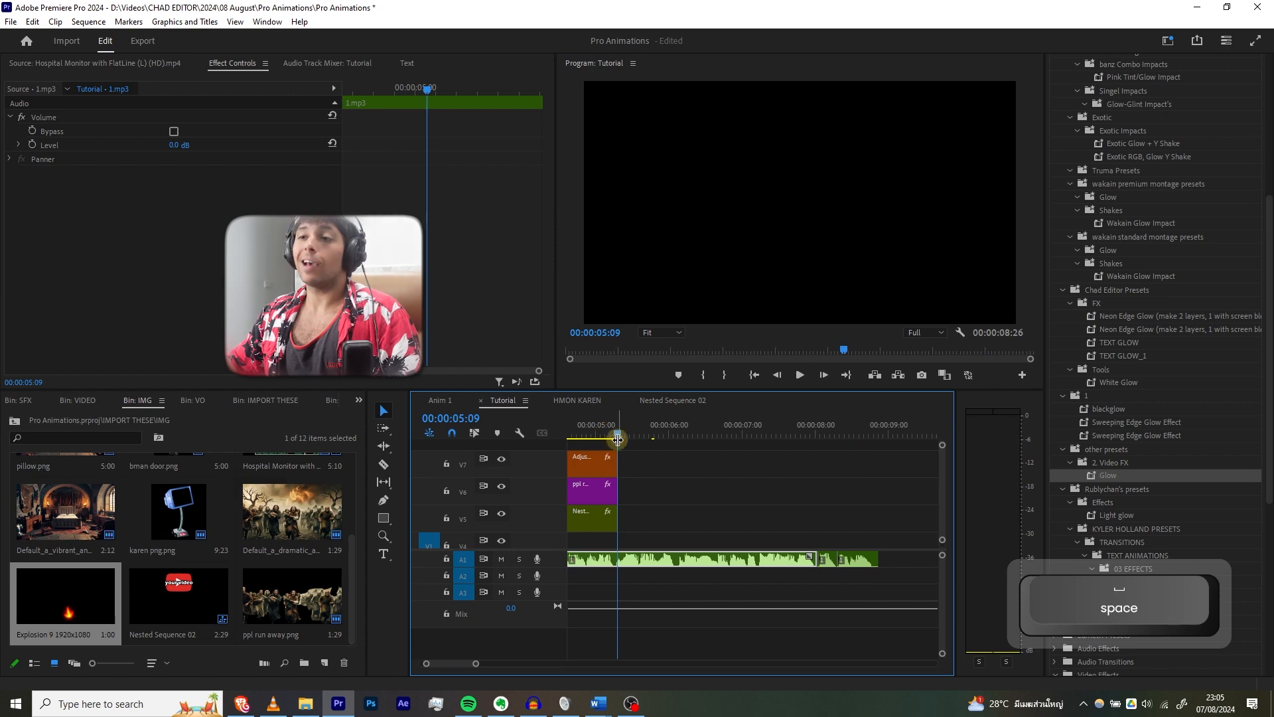
pyautogui.click(441, 400)
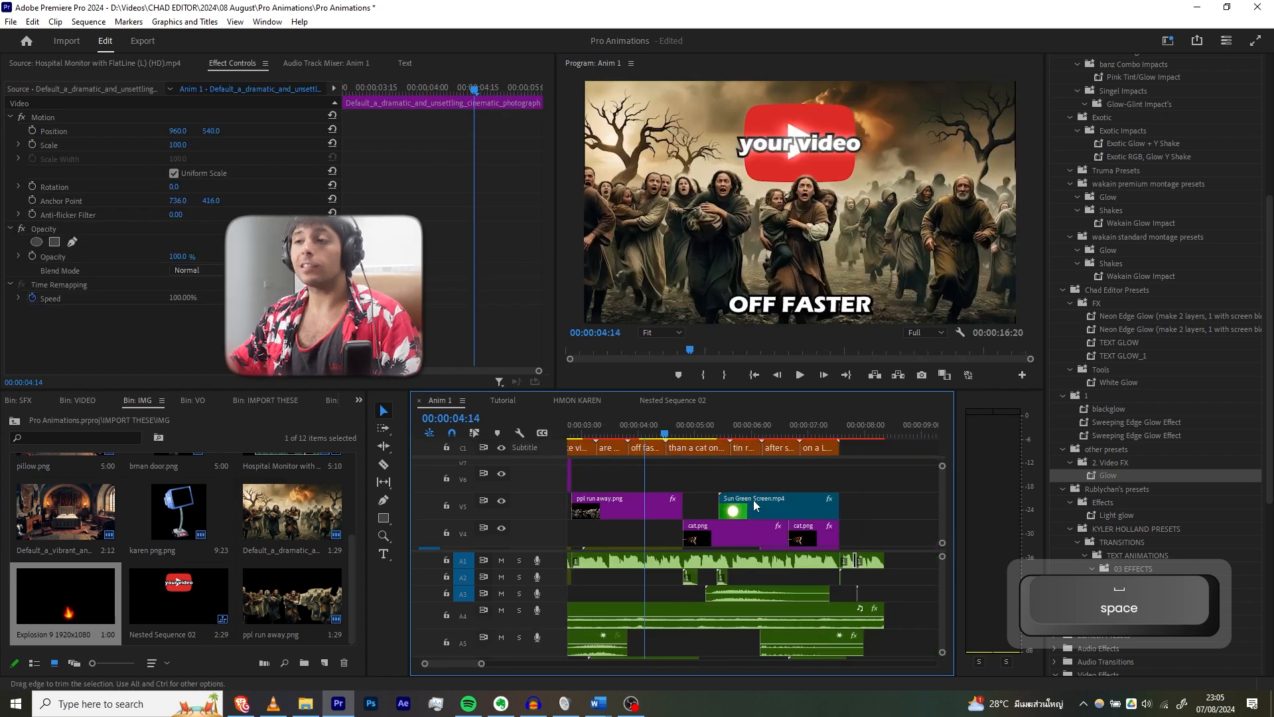
pyautogui.press('space')
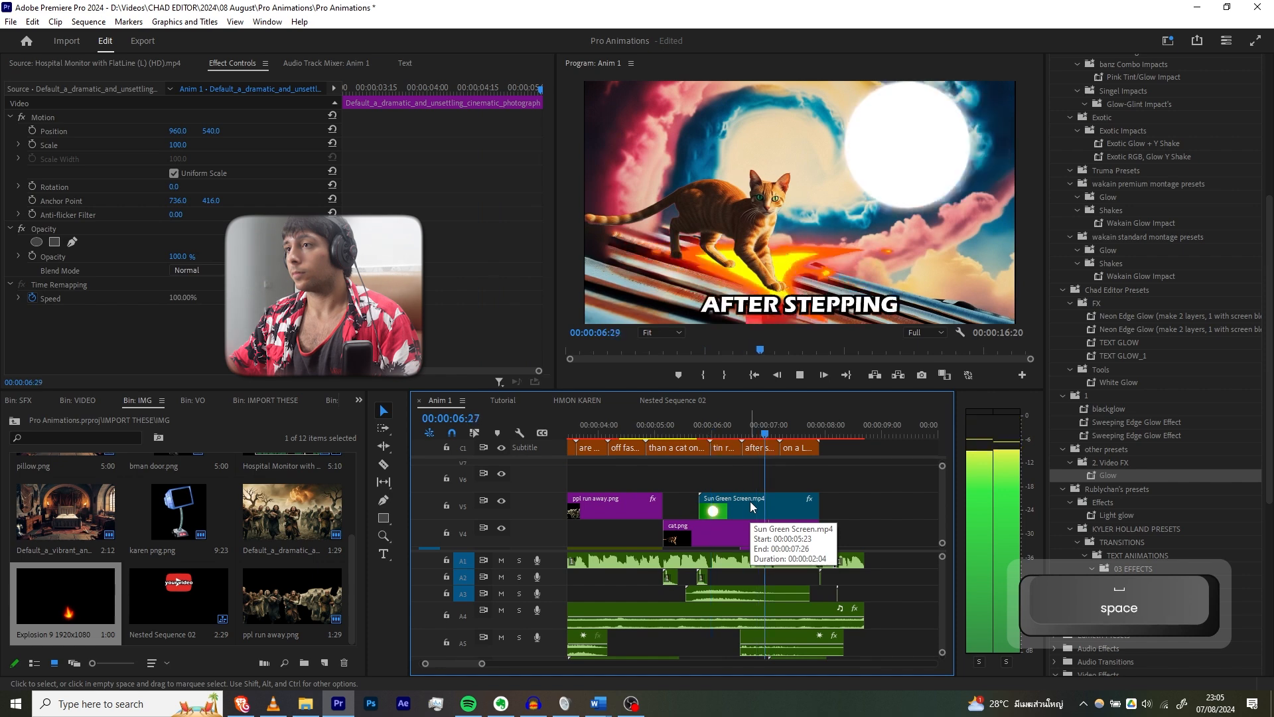
pyautogui.moveTo(673, 421); pyautogui.dragTo(663, 420)
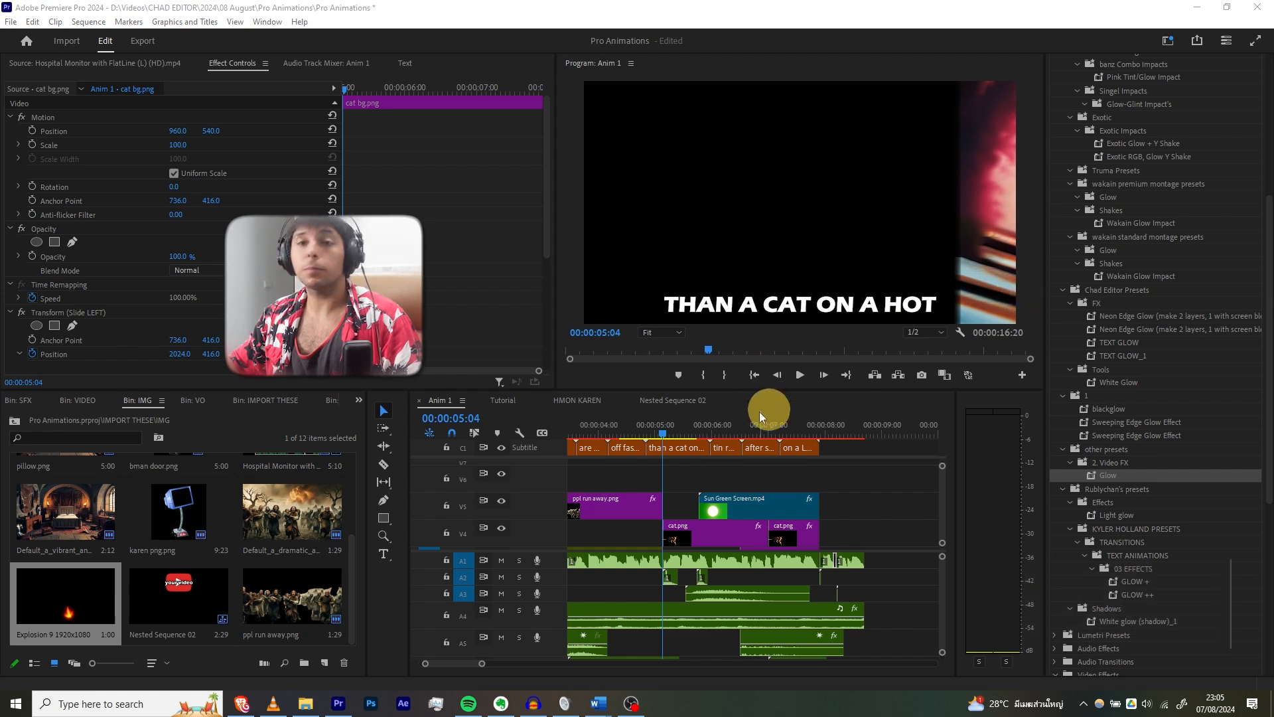
pyautogui.press('space')
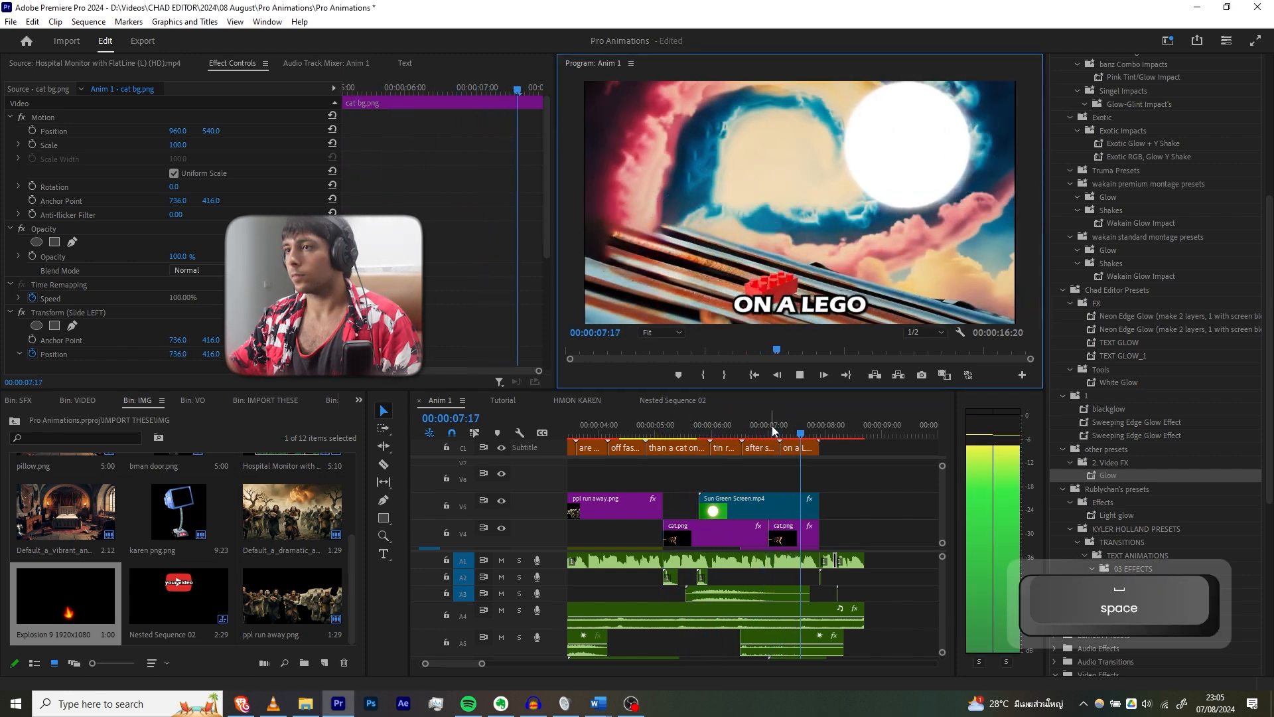
pyautogui.press('space')
pyautogui.moveTo(672, 429); pyautogui.dragTo(672, 427)
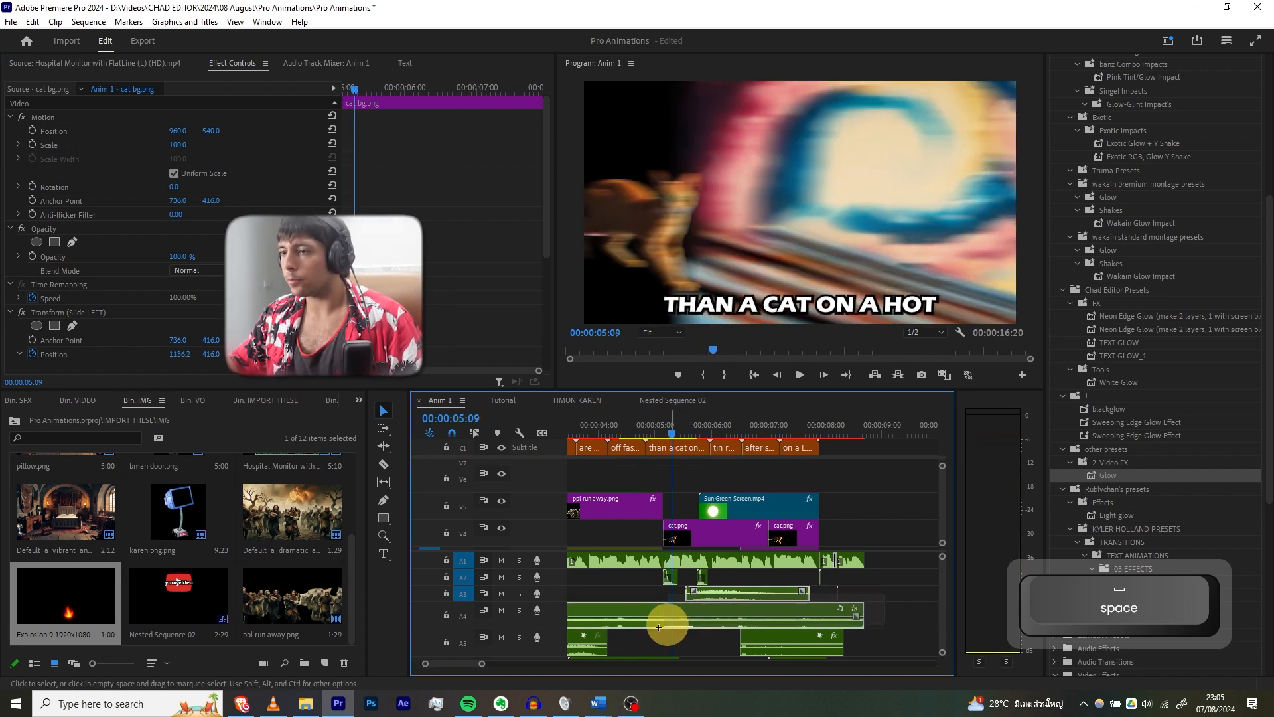
# Solo audio track A1 in the Anim 1 sequence and scrub through the cat scene.
pyautogui.moveTo(659, 627); pyautogui.dragTo(660, 640)
pyautogui.click(519, 561)
pyautogui.moveTo(677, 430); pyautogui.dragTo(810, 407)
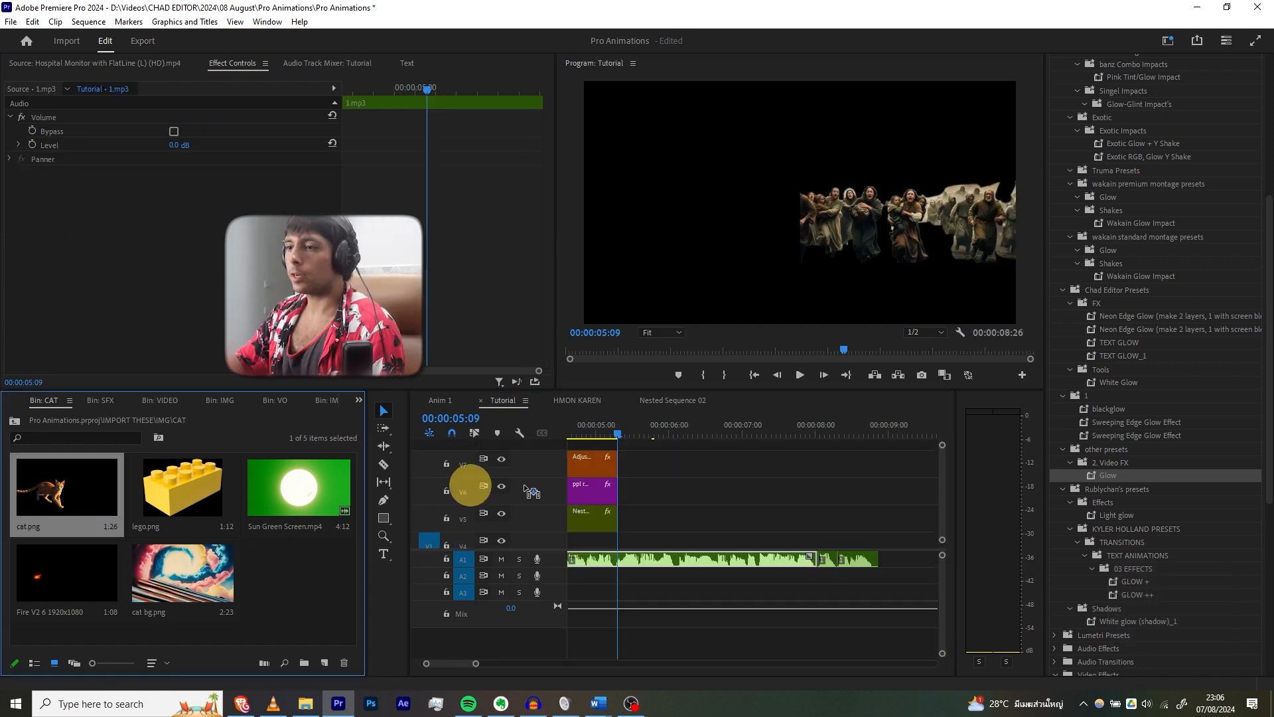
# Place cat.png on V6 and cat bg.png on V5 at 00:00:05:09 in the Tutorial sequence, scaled to the frame size.
pyautogui.moveTo(463, 484); pyautogui.dragTo(619, 492)
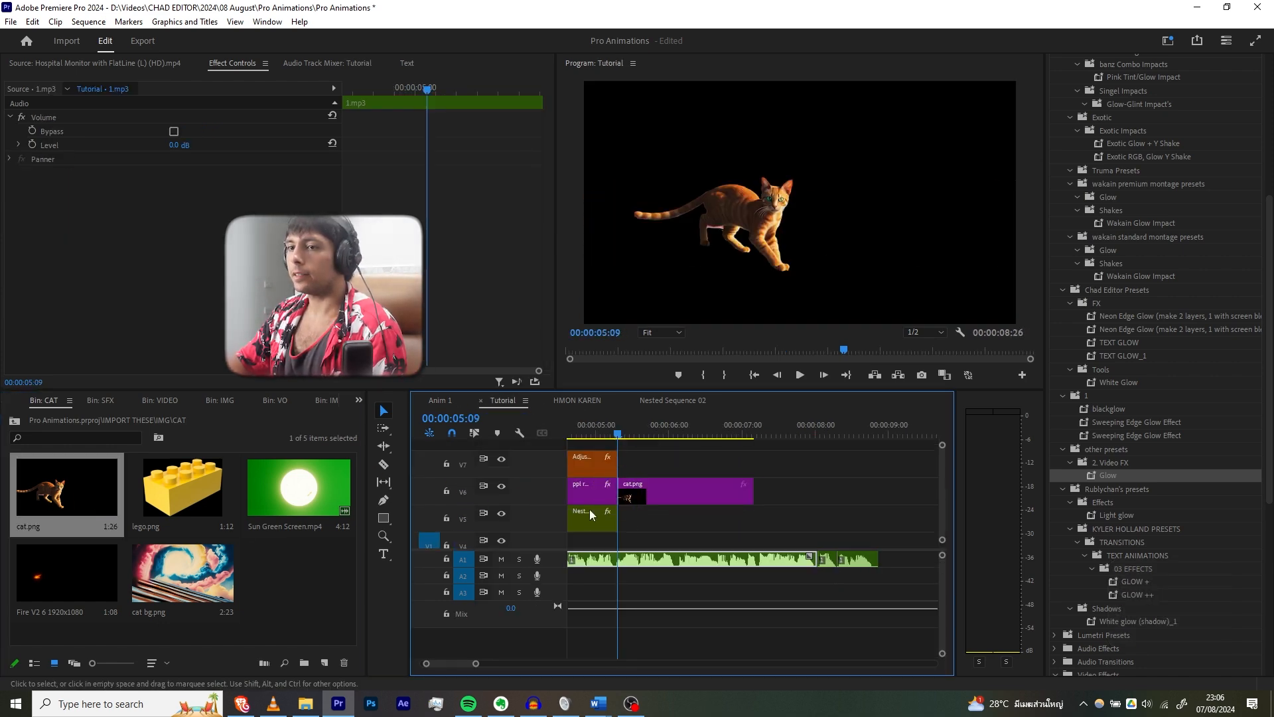
pyautogui.moveTo(192, 584); pyautogui.dragTo(671, 494)
pyautogui.click(677, 498)
pyautogui.rightClick(671, 499)
pyautogui.click(726, 571)
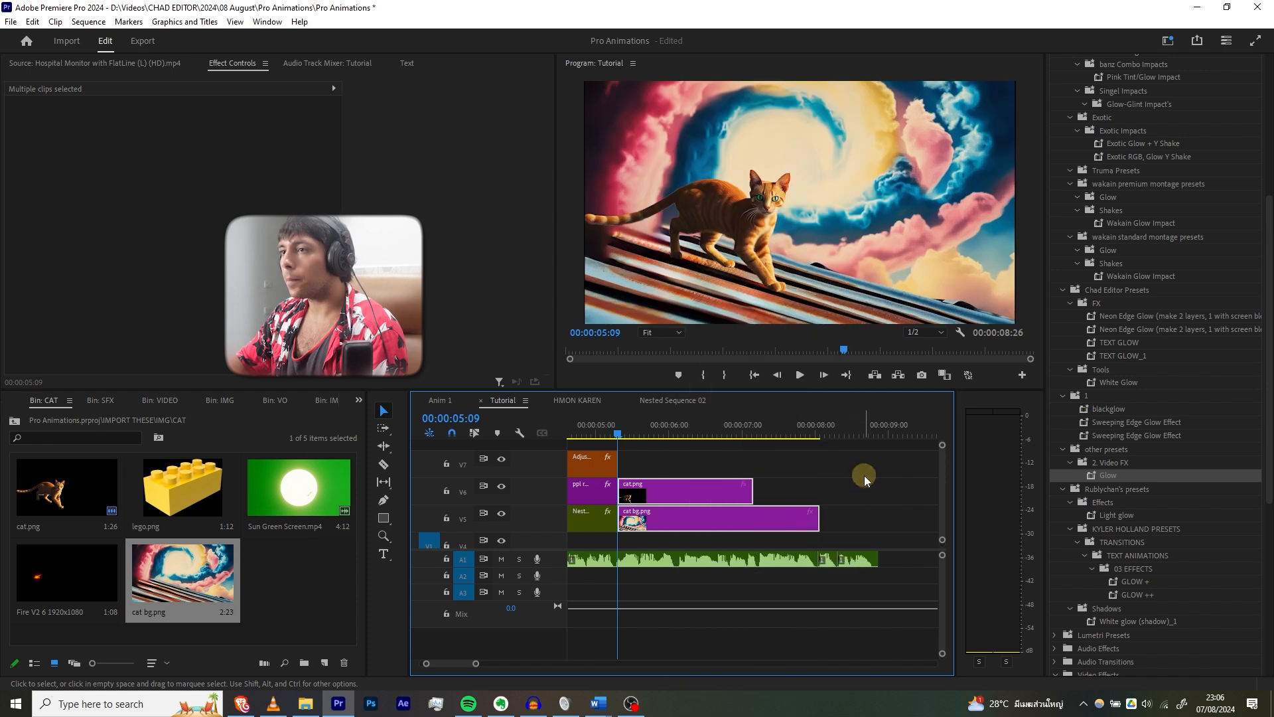
# Set the Motion Scale of both cat.png and cat bg.png to 102.
pyautogui.click(700, 512)
pyautogui.click(662, 499)
pyautogui.click(178, 145)
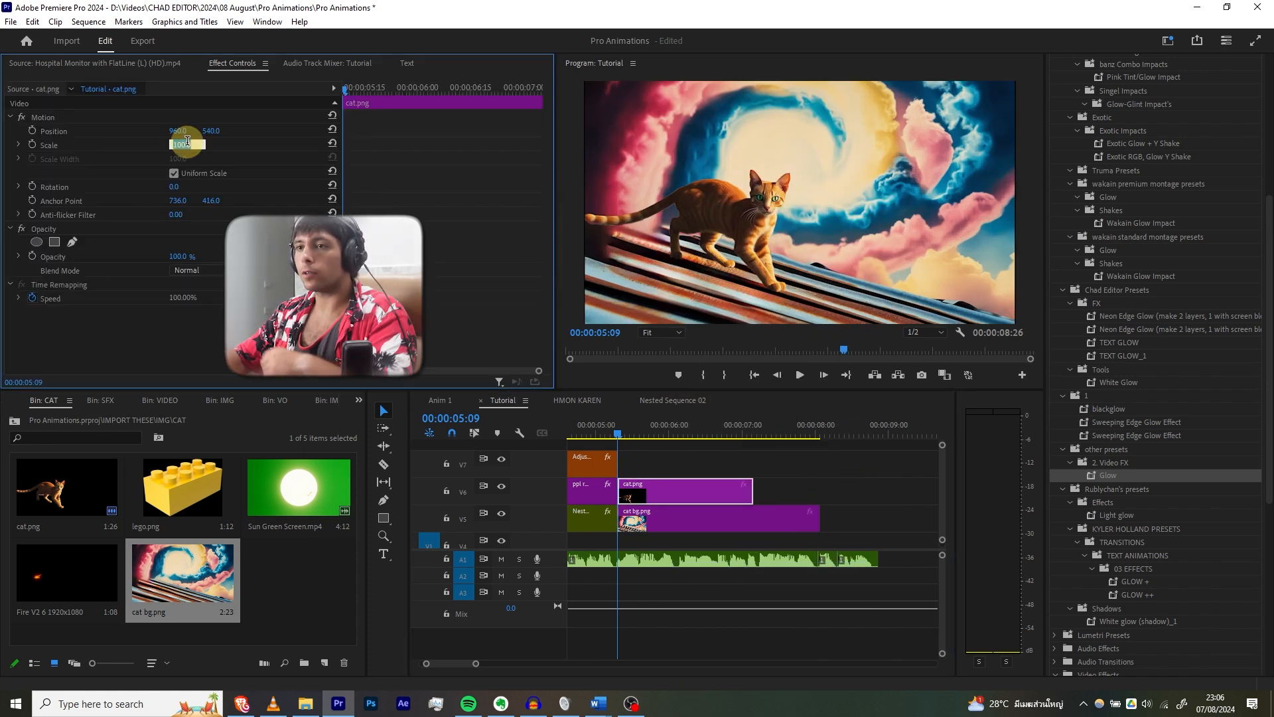
pyautogui.write('102')
pyautogui.press('Tab')
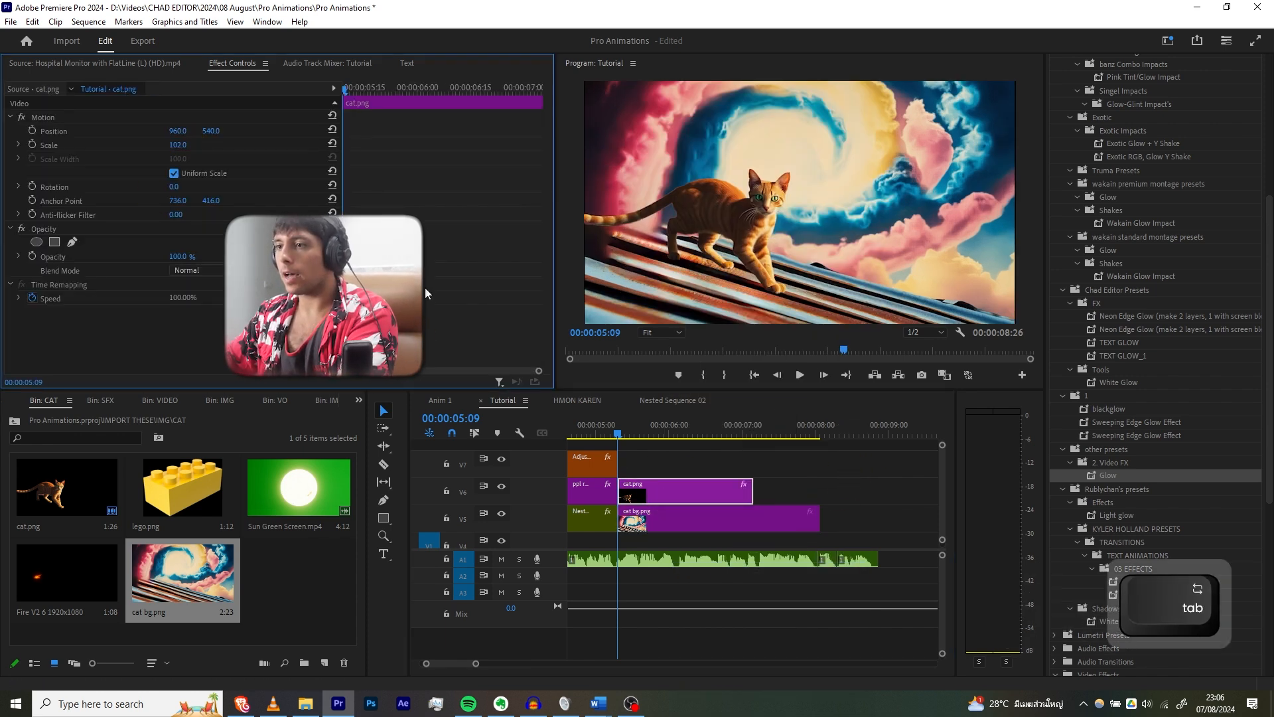
pyautogui.click(651, 508)
pyautogui.click(185, 137)
pyautogui.press('Return')
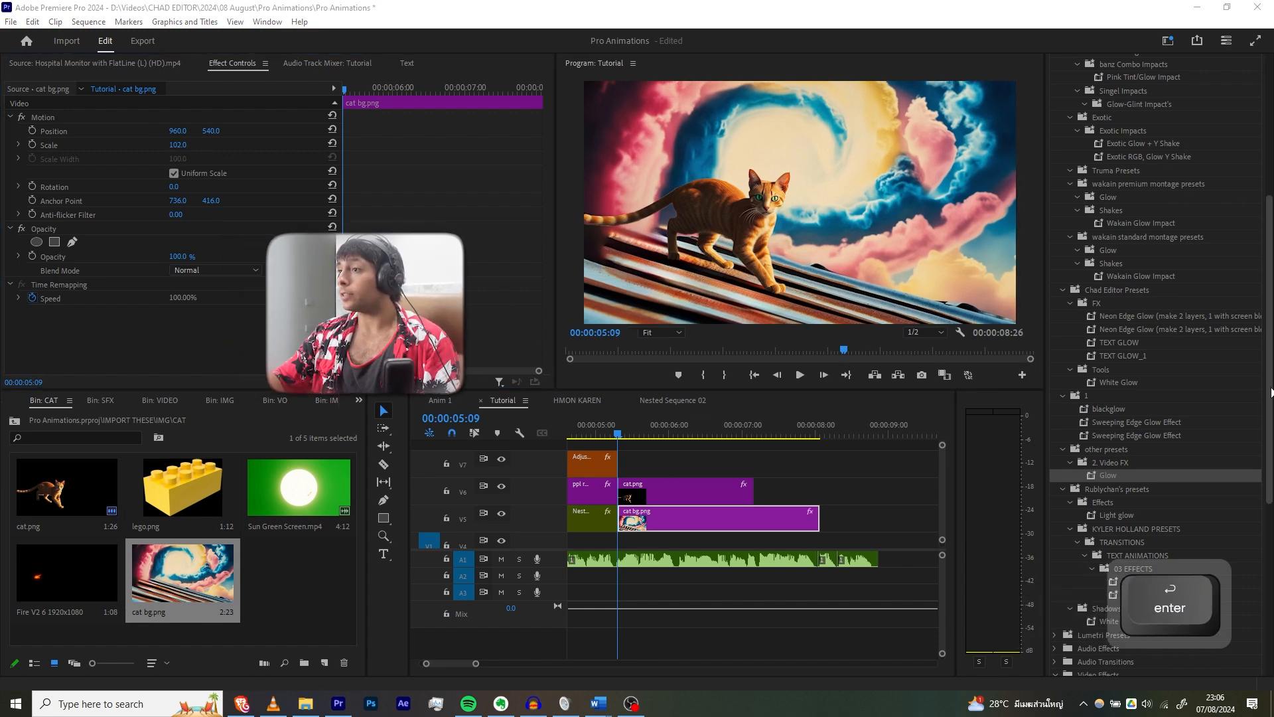
# Search the effects for TRANS and apply the Transform (Motion Blur) preset to the cat.png clip.
pyautogui.moveTo(1270, 306); pyautogui.dragTo(1272, 242)
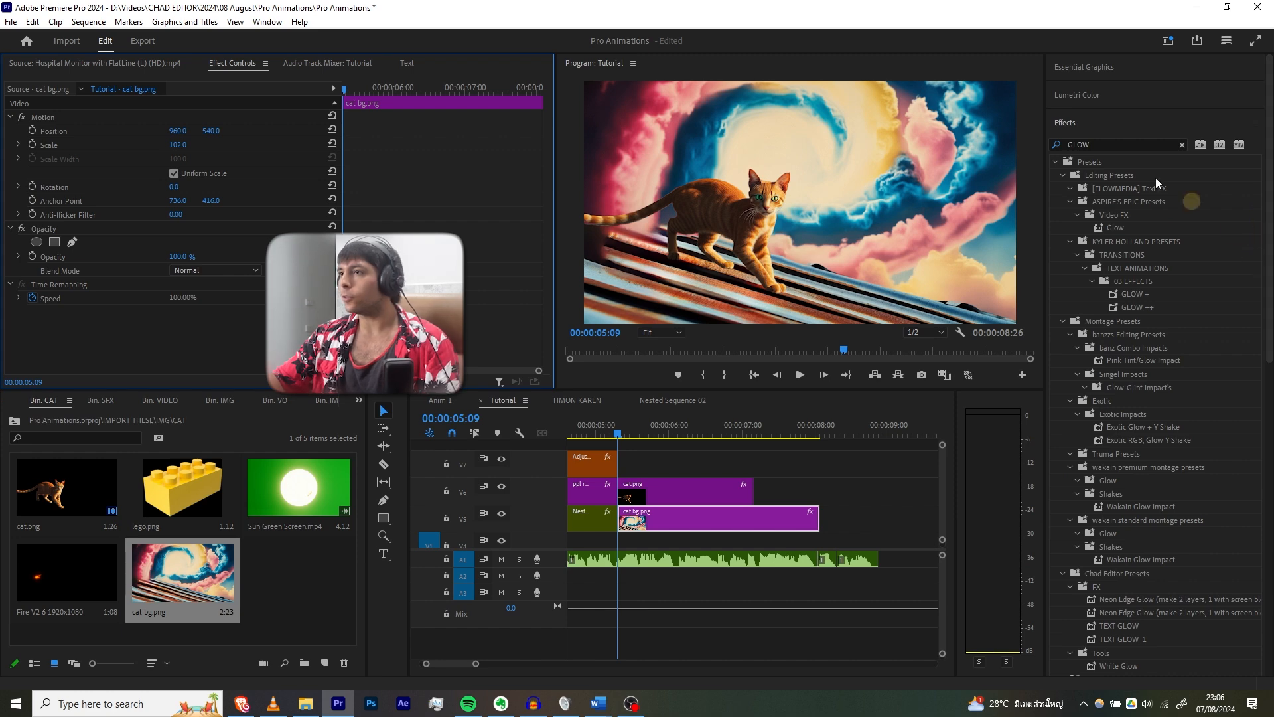
pyautogui.click(1064, 147)
pyautogui.write('T')
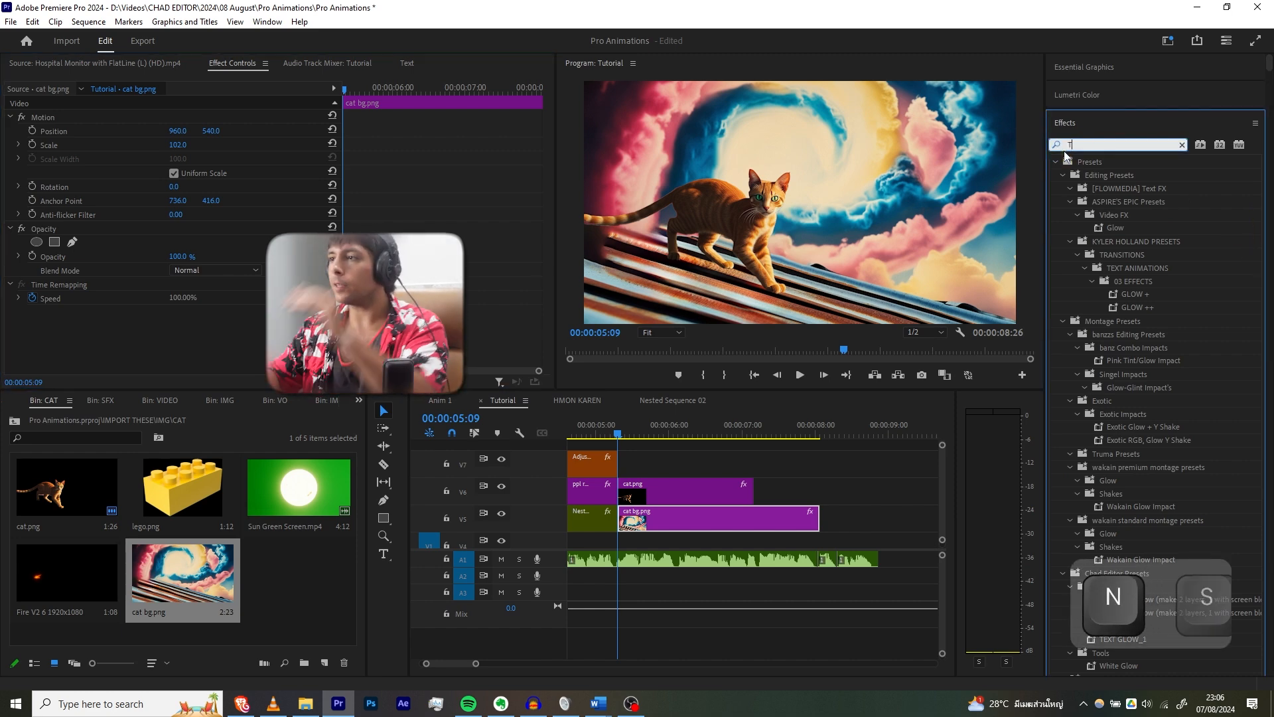
pyautogui.write('RANS')
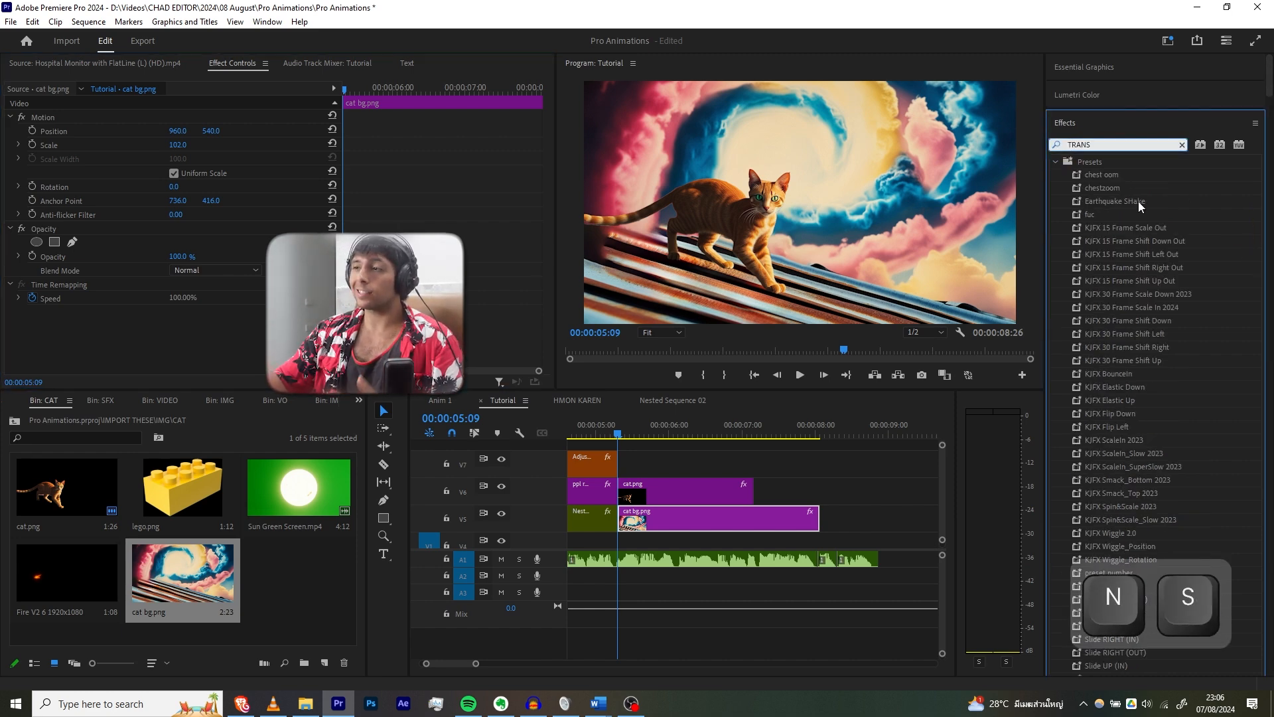
pyautogui.moveTo(1136, 213); pyautogui.dragTo(642, 495)
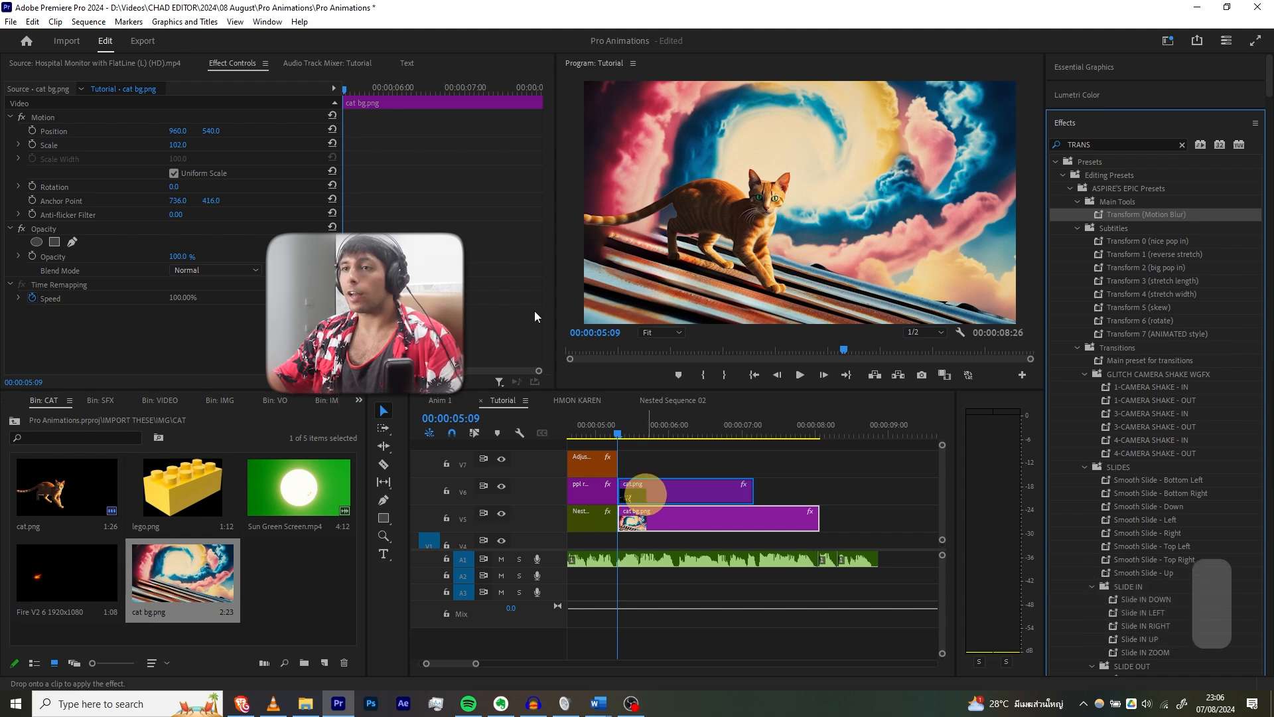
pyautogui.moveTo(425, 299); pyautogui.dragTo(886, 494)
# Keyframe cat.png's Transform Position X from -263 at 00:00:05:09 to 736 shortly after, keeping Y at 416.
pyautogui.scroll(-2, 262, 260)
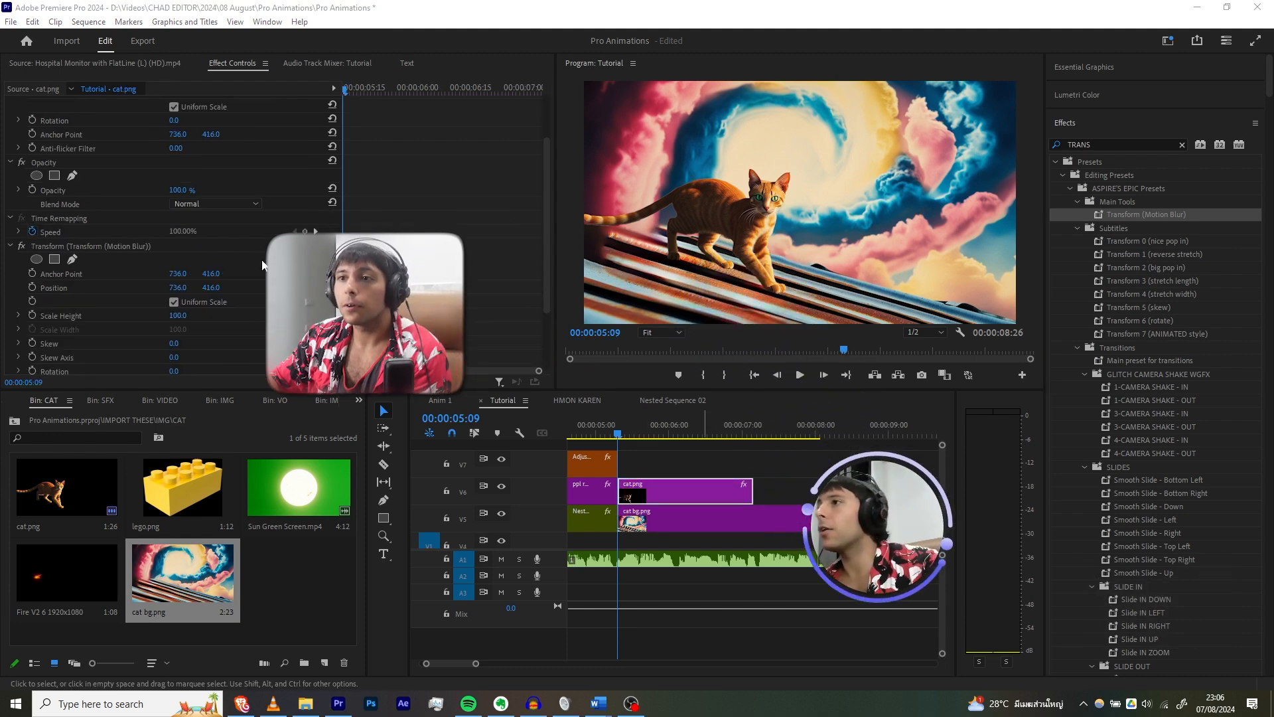
pyautogui.click(33, 288)
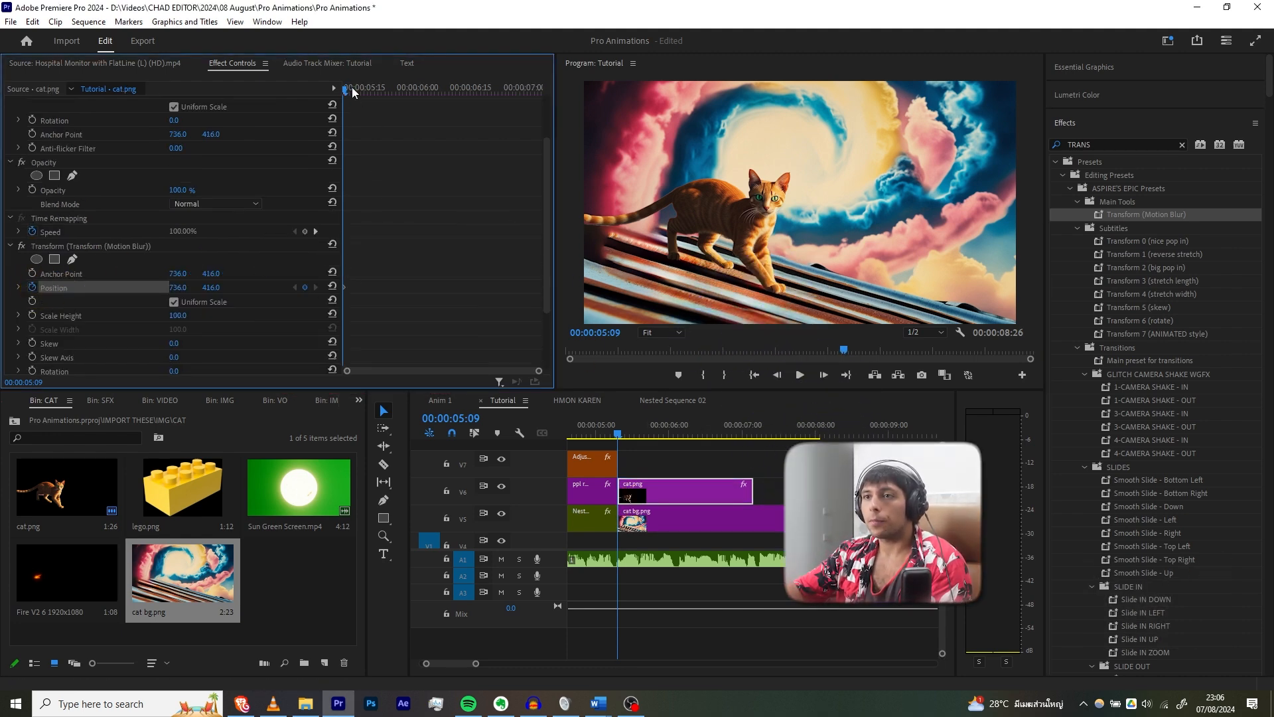
pyautogui.moveTo(352, 87); pyautogui.dragTo(251, 103)
pyautogui.click(303, 288)
pyautogui.moveTo(177, 288); pyautogui.dragTo(113, 303)
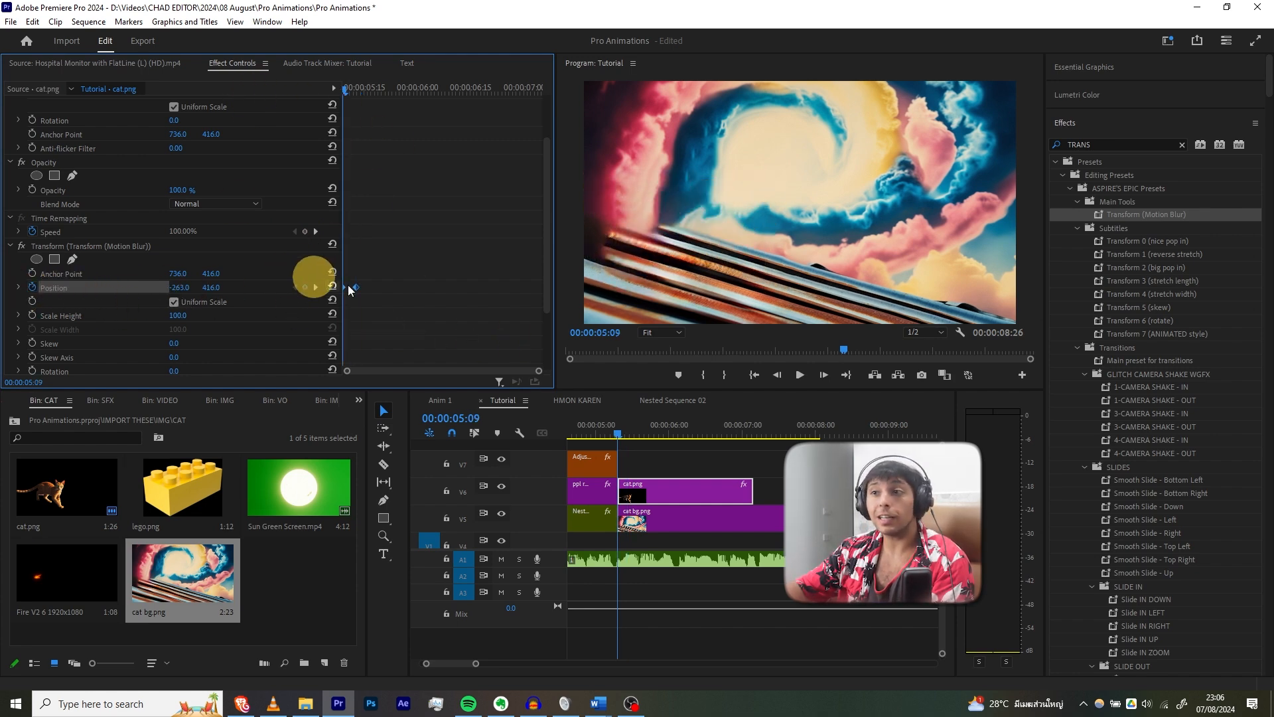
# Apply Ease In and Ease Out to cat.png's Transform Position keyframes and extend the slide-in to end at 00:00:05:20.
pyautogui.rightClick(362, 289)
pyautogui.moveTo(426, 398)
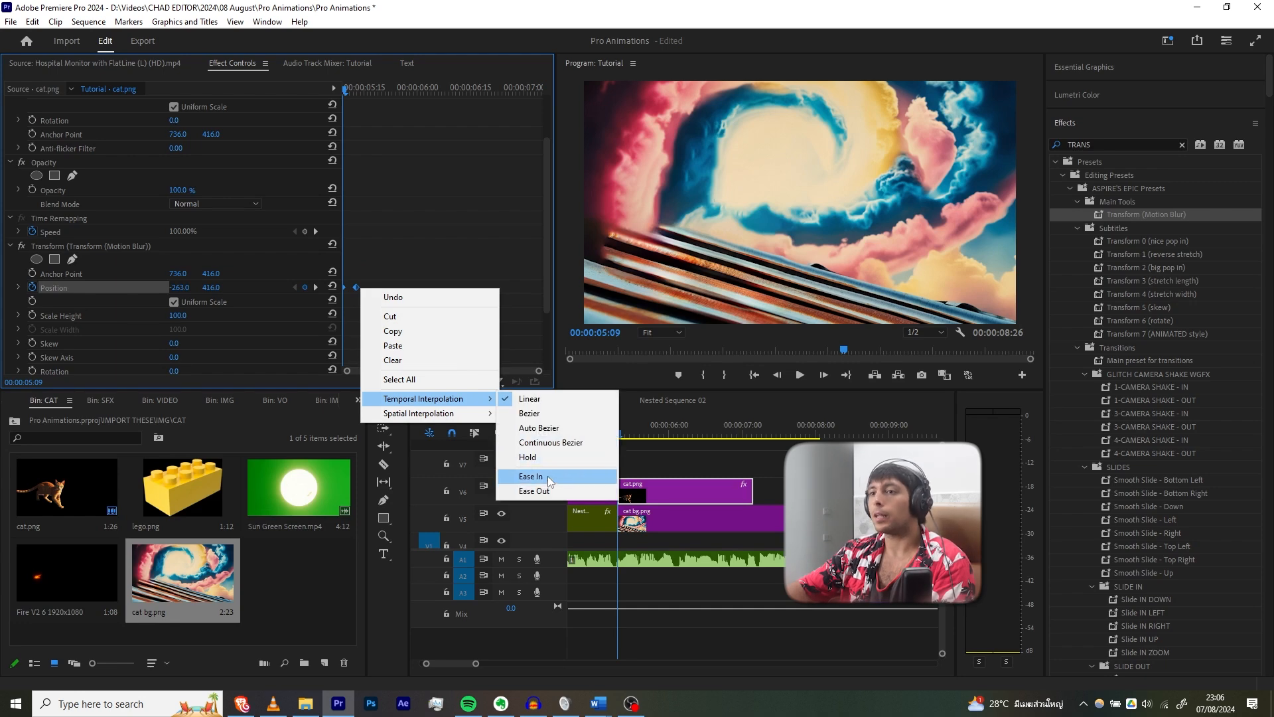
pyautogui.click(546, 475)
pyautogui.rightClick(360, 289)
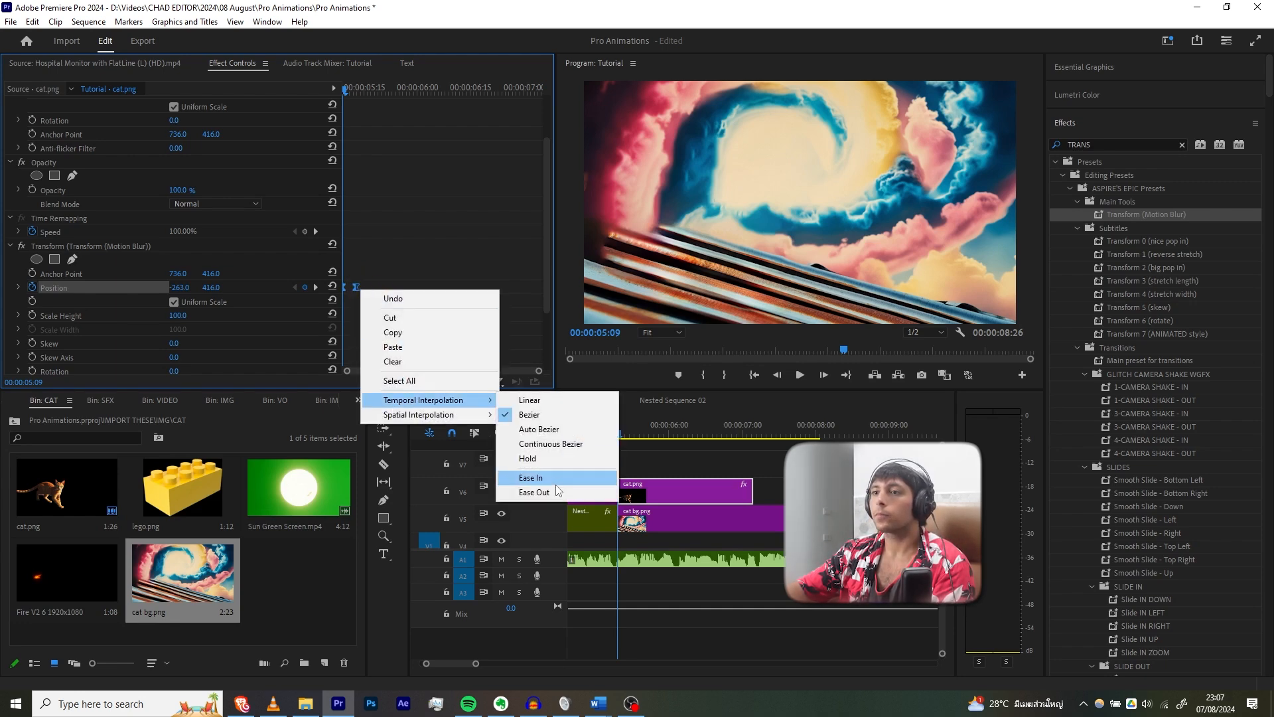
pyautogui.click(534, 491)
pyautogui.press('space')
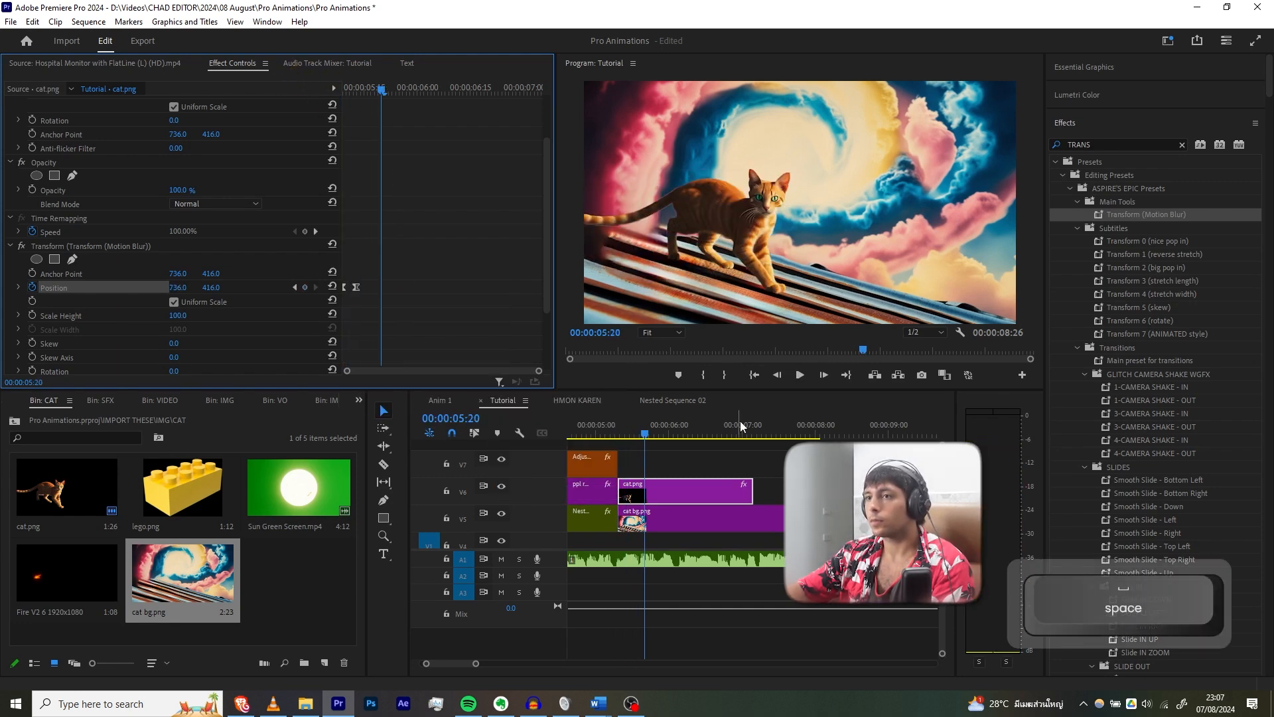
pyautogui.press('space')
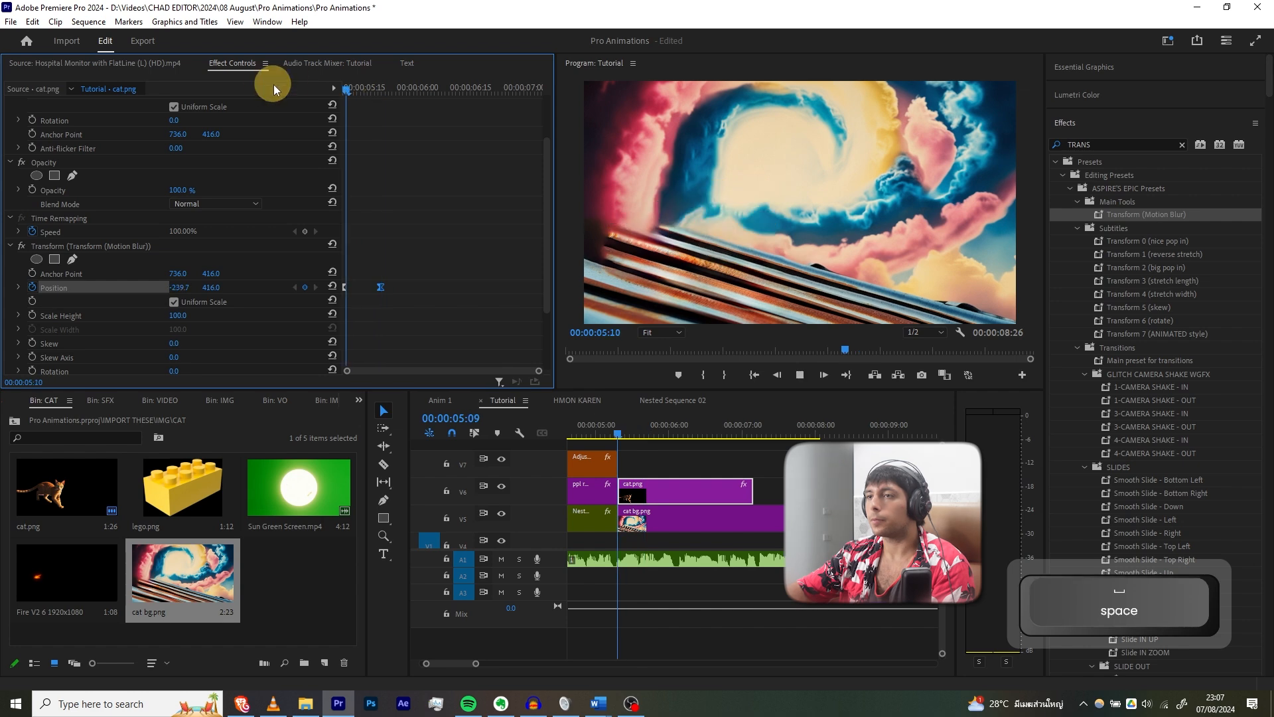
# Apply the Transform (Motion Blur) preset to the cat bg.png clip.
pyautogui.click(654, 519)
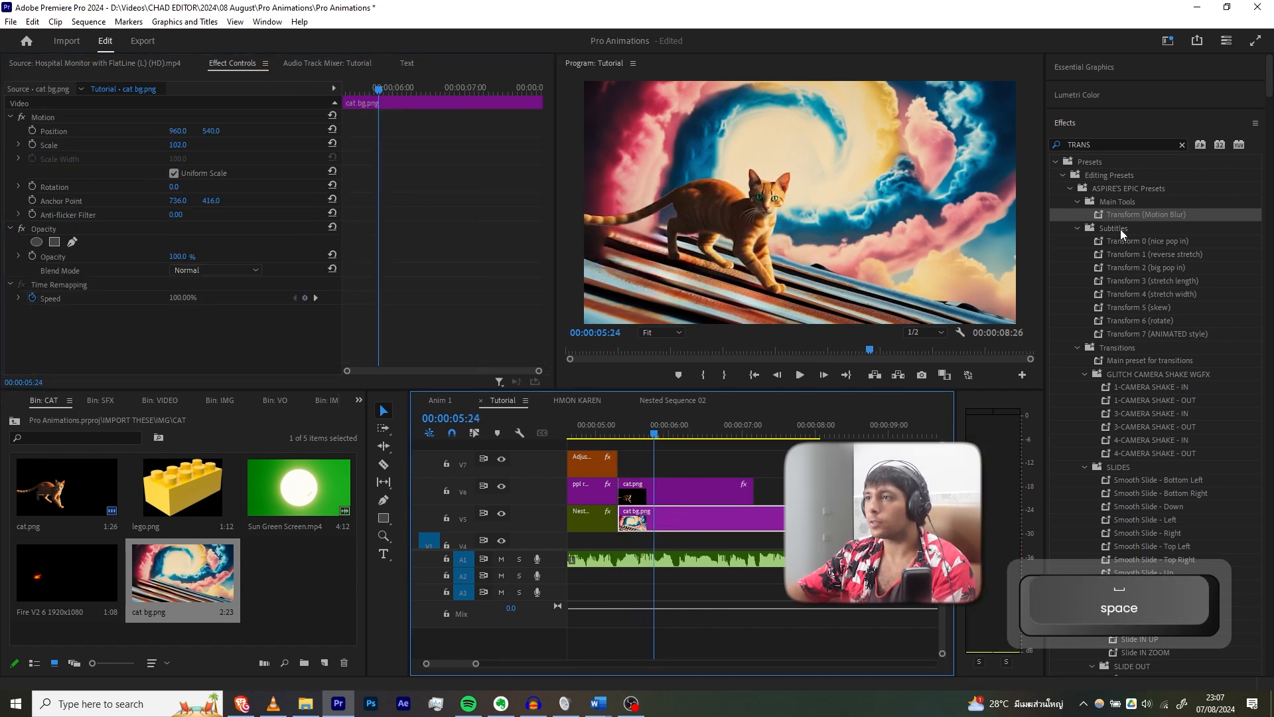
pyautogui.moveTo(1120, 229); pyautogui.dragTo(680, 511)
pyautogui.scroll(-1, 404, 320)
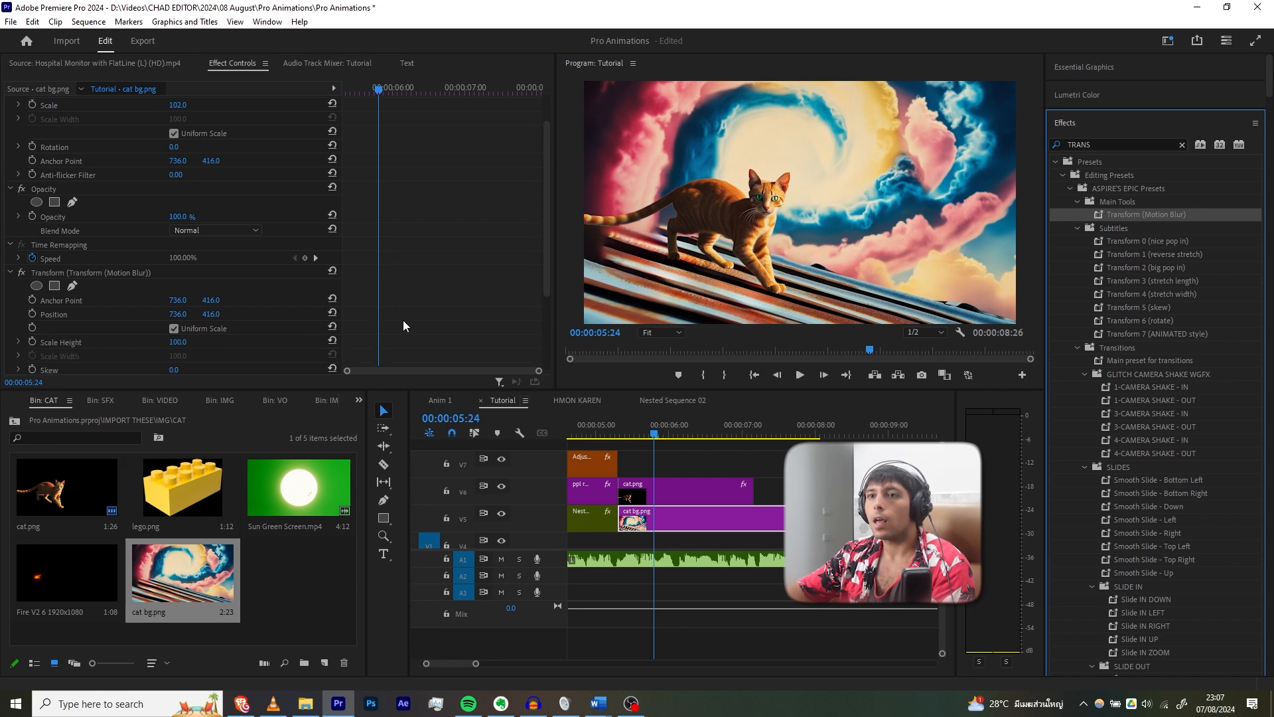
# Keyframe cat bg.png's Transform Position X from 2346 at 00:00:05:09 to 736 at 00:00:05:20, matching the end of the cat's slide-in.
pyautogui.click(631, 478)
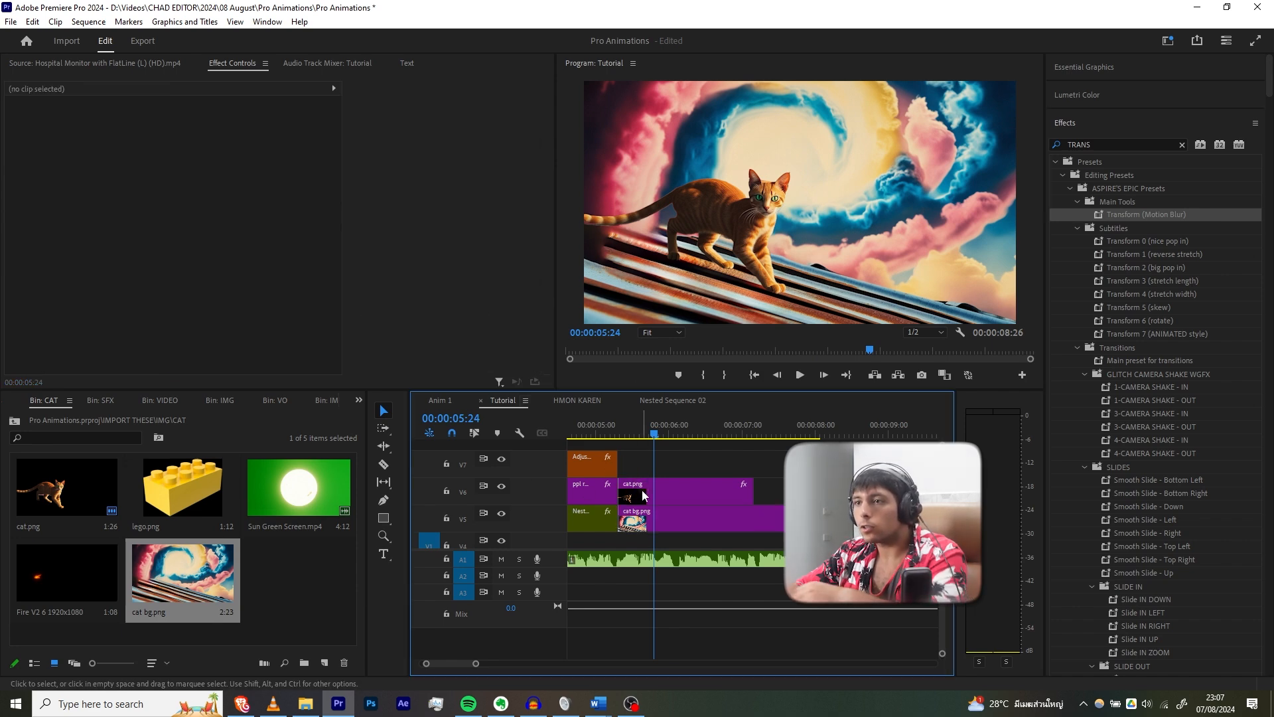
pyautogui.click(641, 484)
pyautogui.click(419, 316)
pyautogui.press('Left')
pyautogui.press('Left')
pyautogui.press('Left')
pyautogui.press('Left')
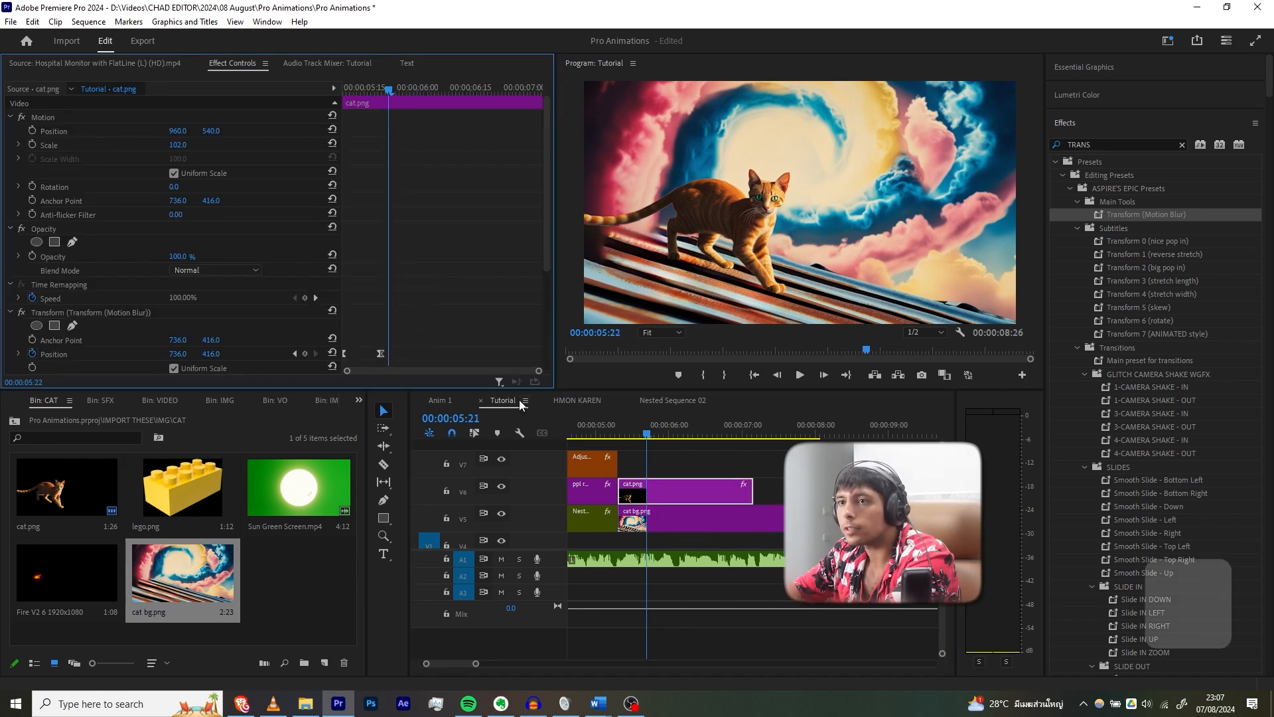
pyautogui.click(683, 517)
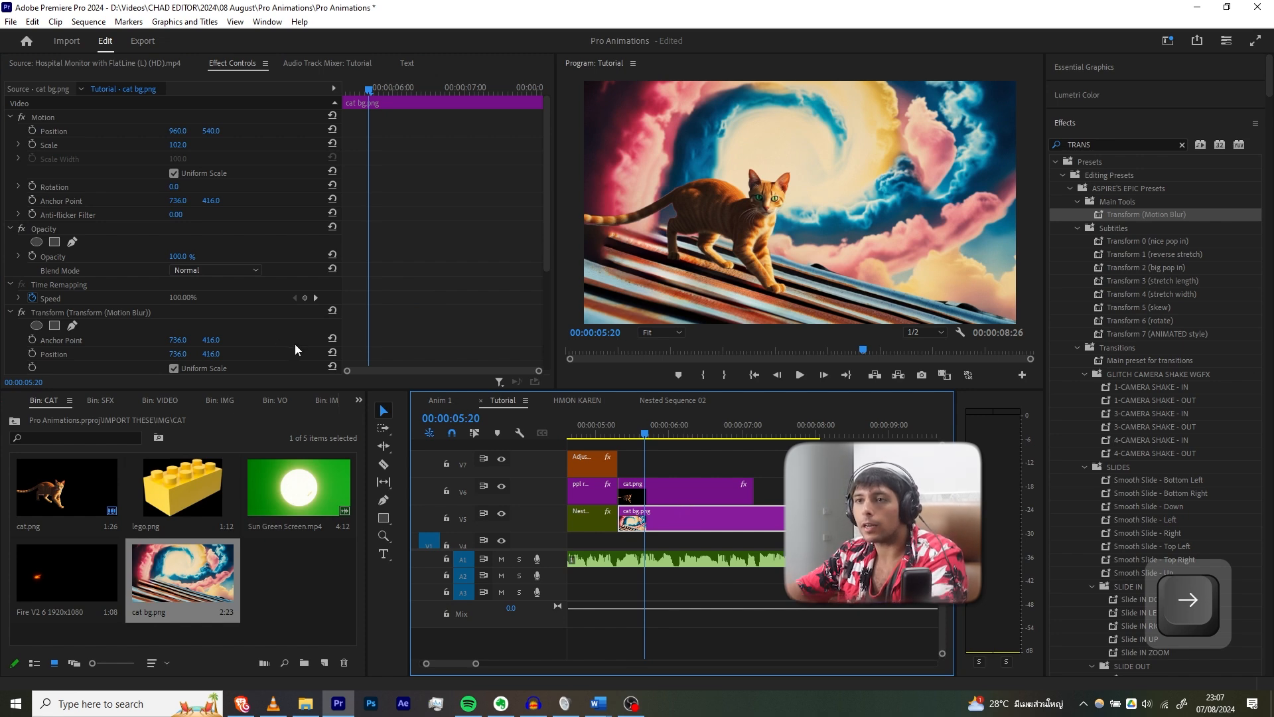
pyautogui.scroll(-2, 61, 316)
pyautogui.click(34, 300)
pyautogui.click(359, 209)
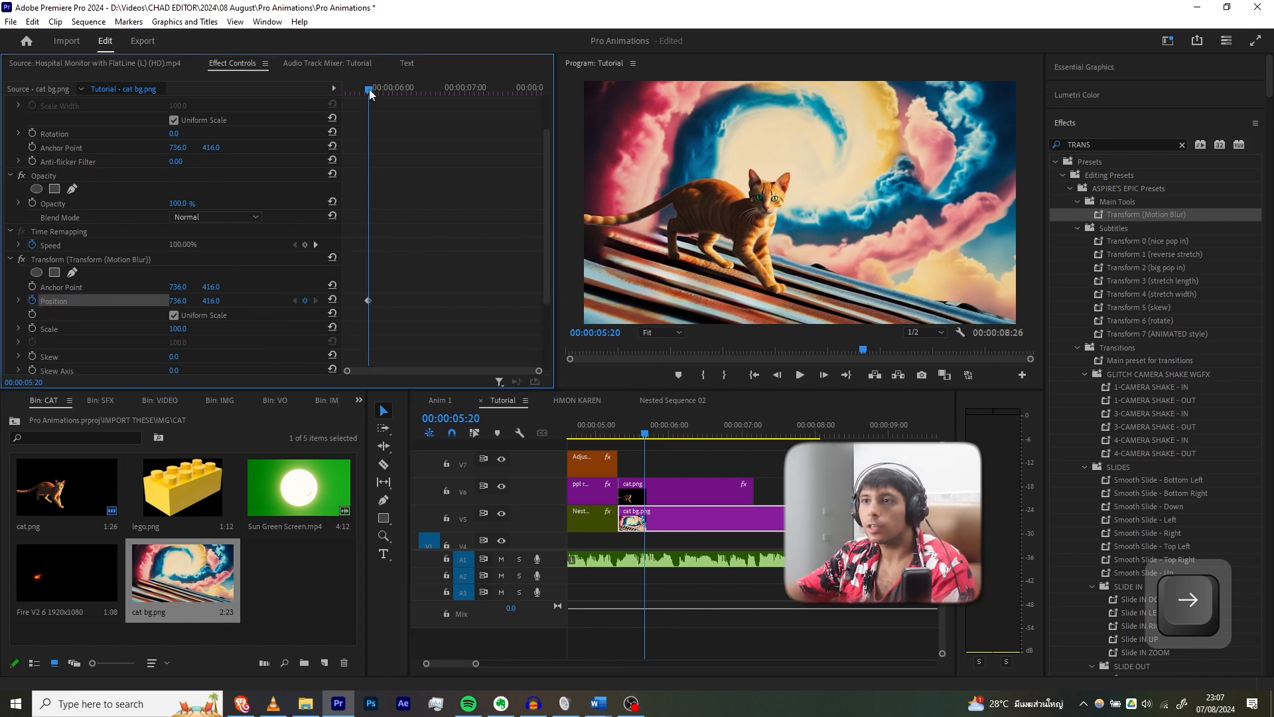
pyautogui.moveTo(369, 89); pyautogui.dragTo(342, 88)
pyautogui.moveTo(180, 300)
pyautogui.mouseDown()
pyautogui.moveTo(999, 332)
pyautogui.moveTo(1251, 312)
pyautogui.moveTo(196, 312)
pyautogui.mouseUp()
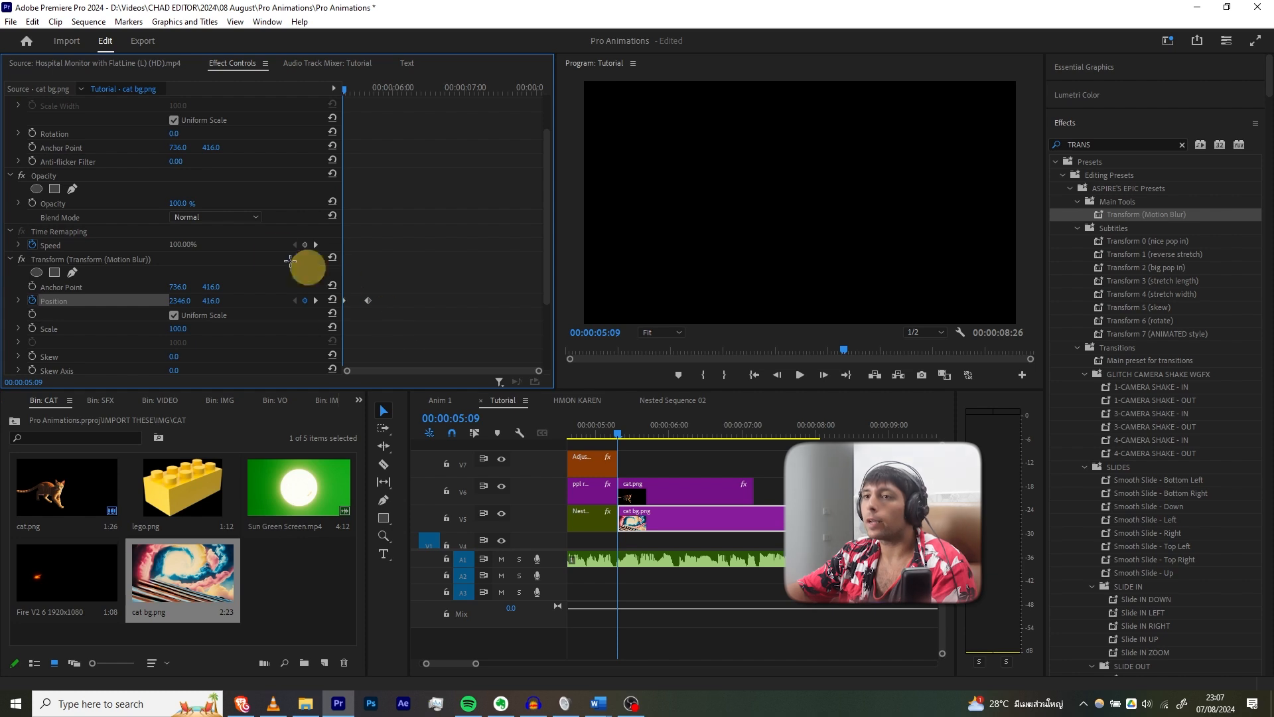
# Apply Ease In and Ease Out to cat bg.png's Transform Position keyframes and play back the slide-in.
pyautogui.rightClick(369, 301)
pyautogui.moveTo(422, 412)
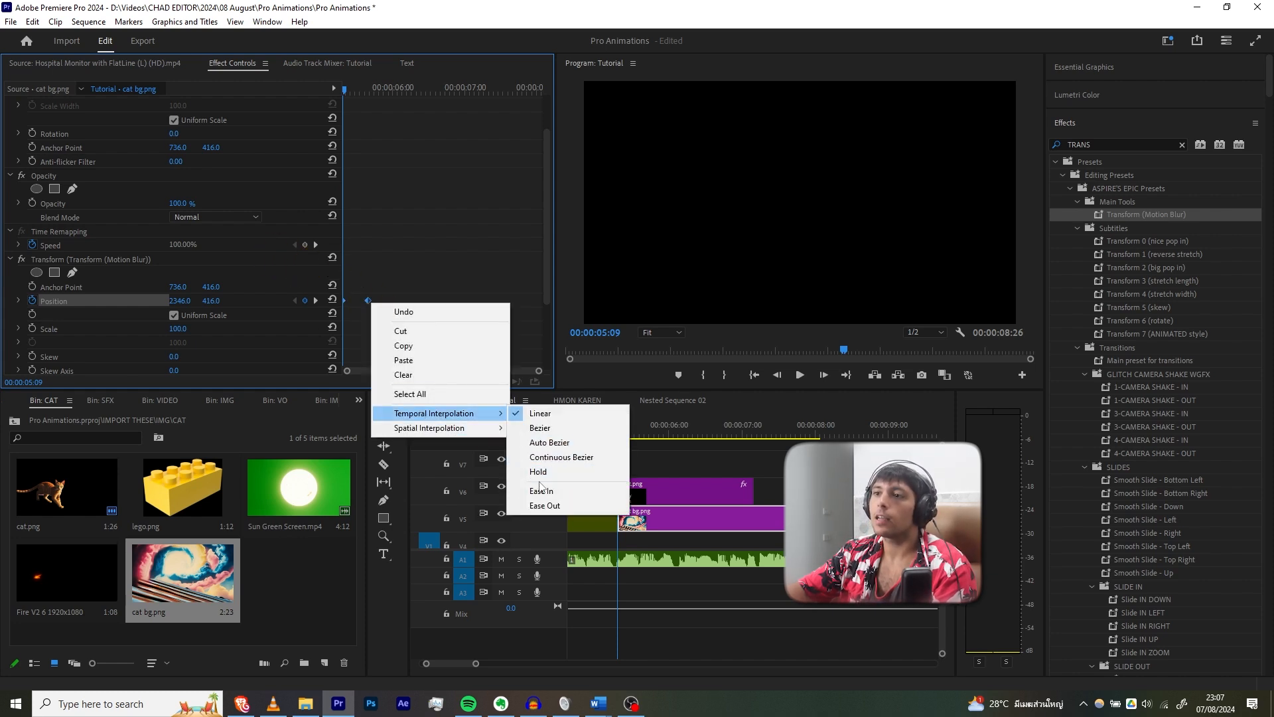
pyautogui.click(545, 490)
pyautogui.rightClick(367, 298)
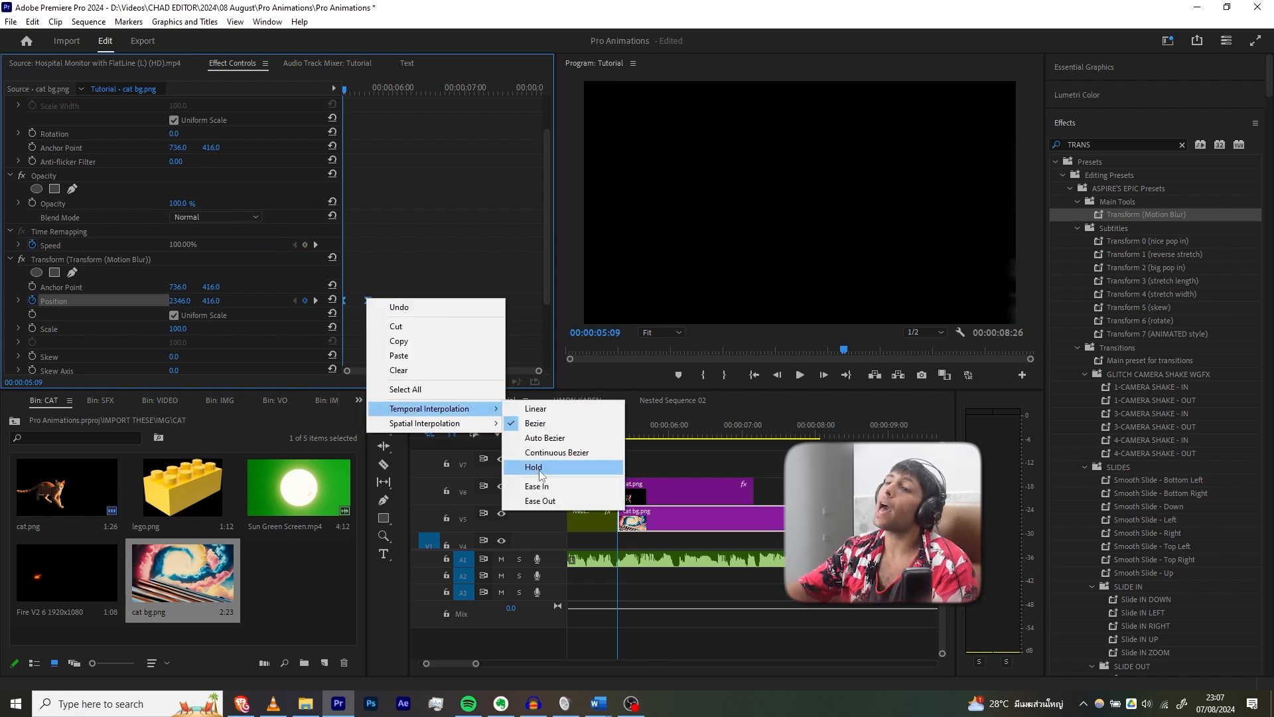
pyautogui.click(553, 500)
pyautogui.press('space')
pyautogui.press('space')
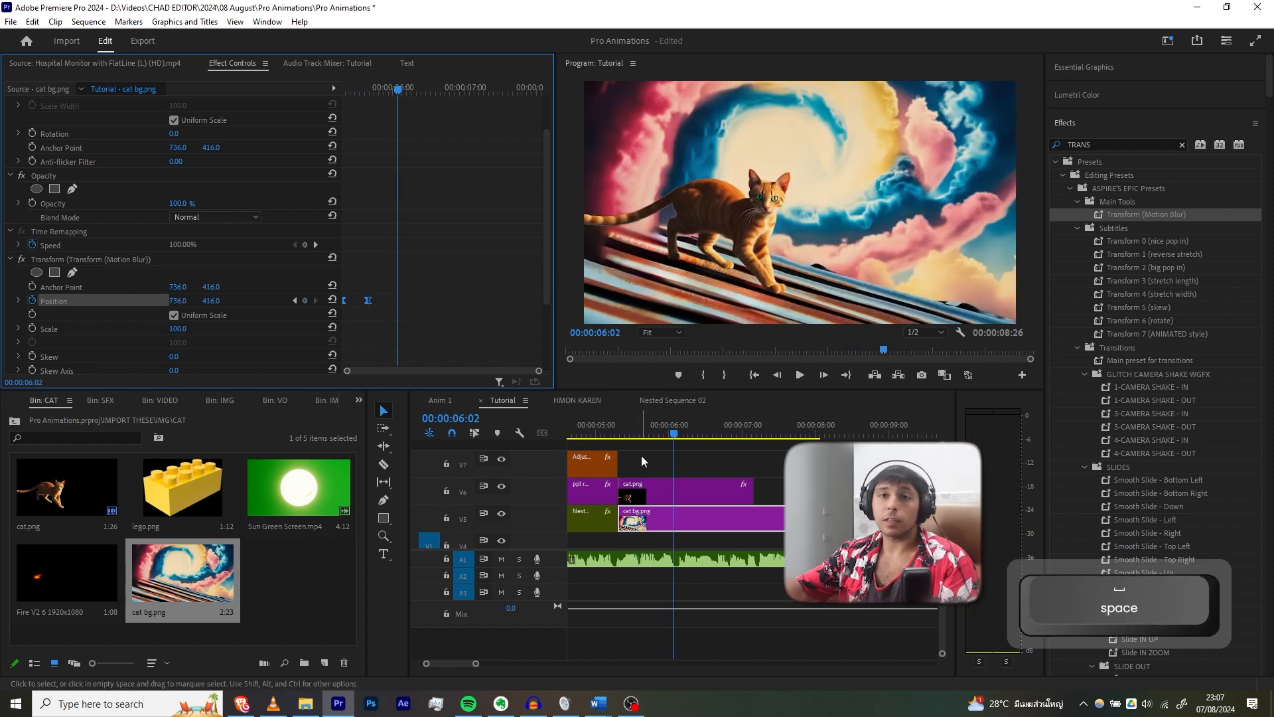
# Play back the cat scene in the Anim 1 sequence from 00:00:05:11 for reference and return to the Tutorial sequence.
pyautogui.click(439, 400)
pyautogui.click(650, 422)
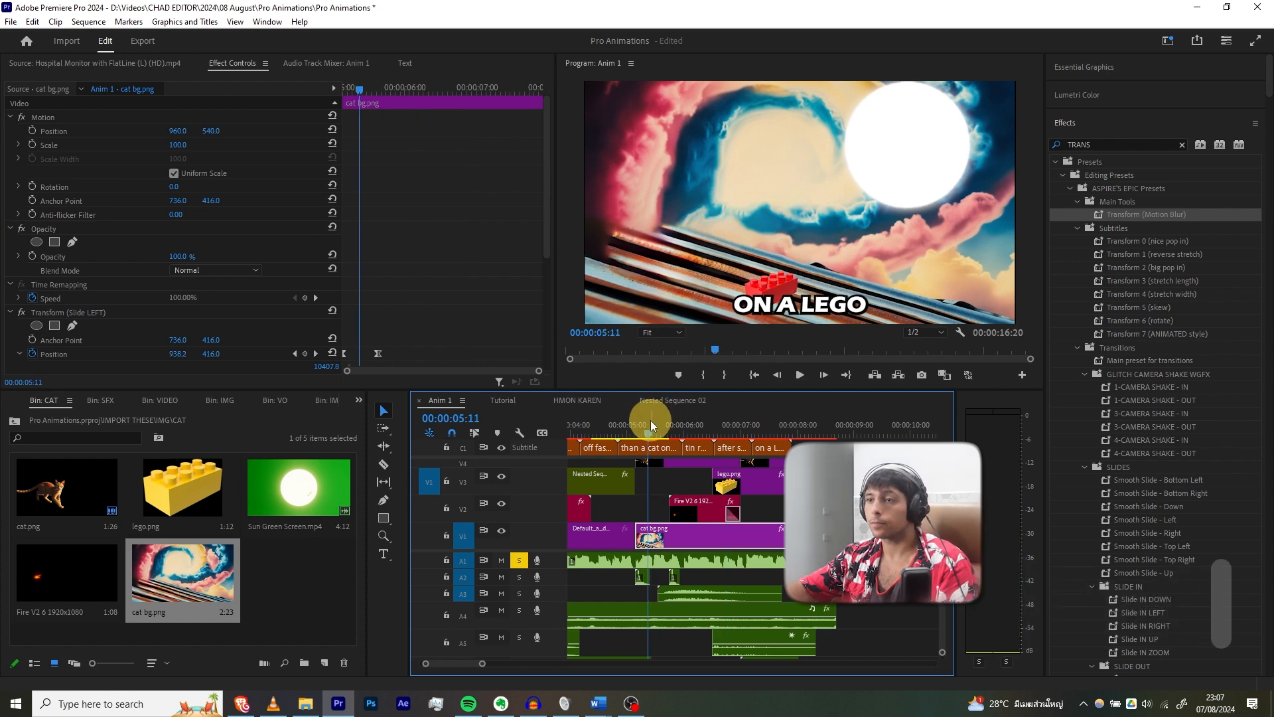
pyautogui.press('space')
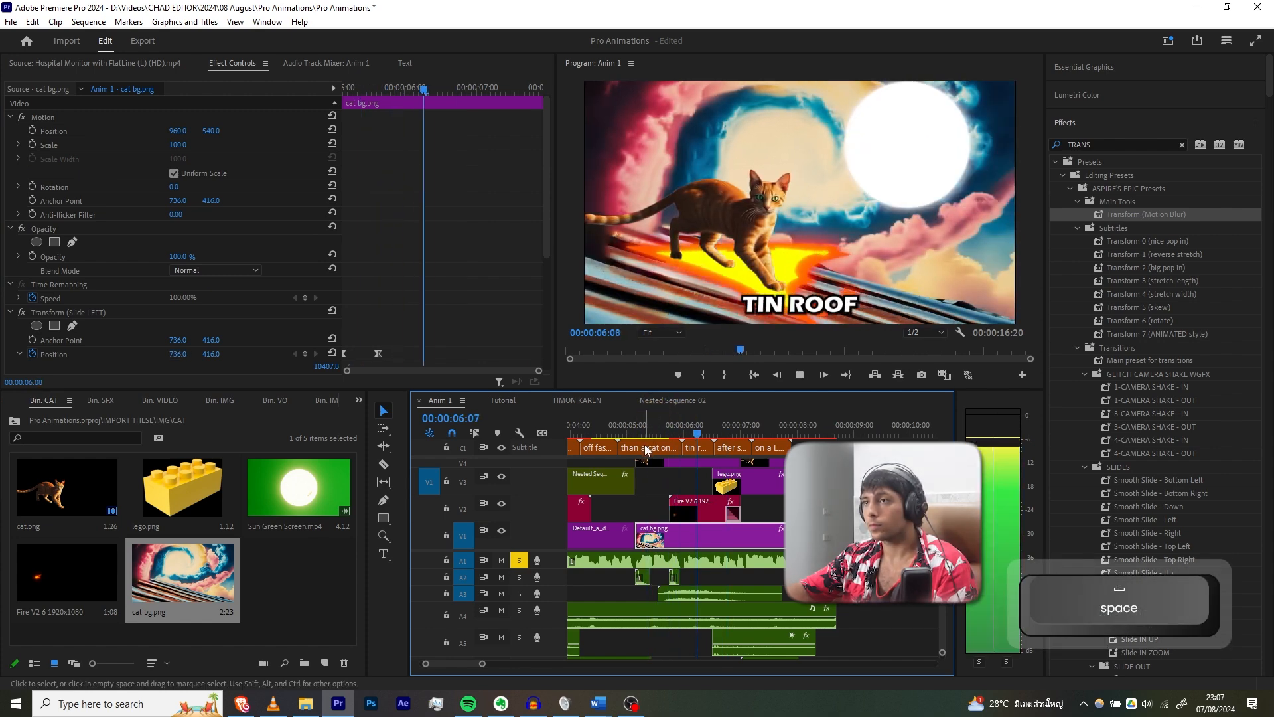
pyautogui.click(503, 399)
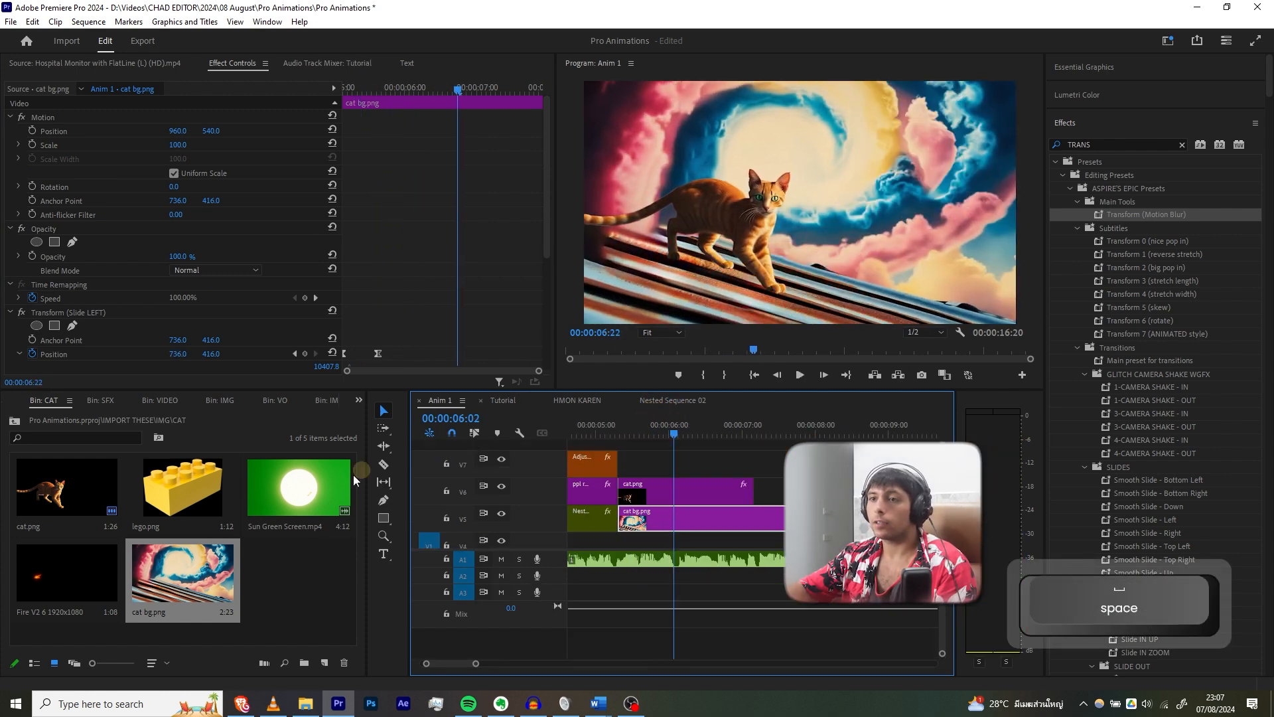
# Place Sun Green Screen.mp4 on track V7 at 00:00:06:02 and delete its audio.
pyautogui.moveTo(332, 488); pyautogui.dragTo(673, 462)
pyautogui.click(724, 620)
pyautogui.press('Delete')
pyautogui.scroll(3, 708, 533)
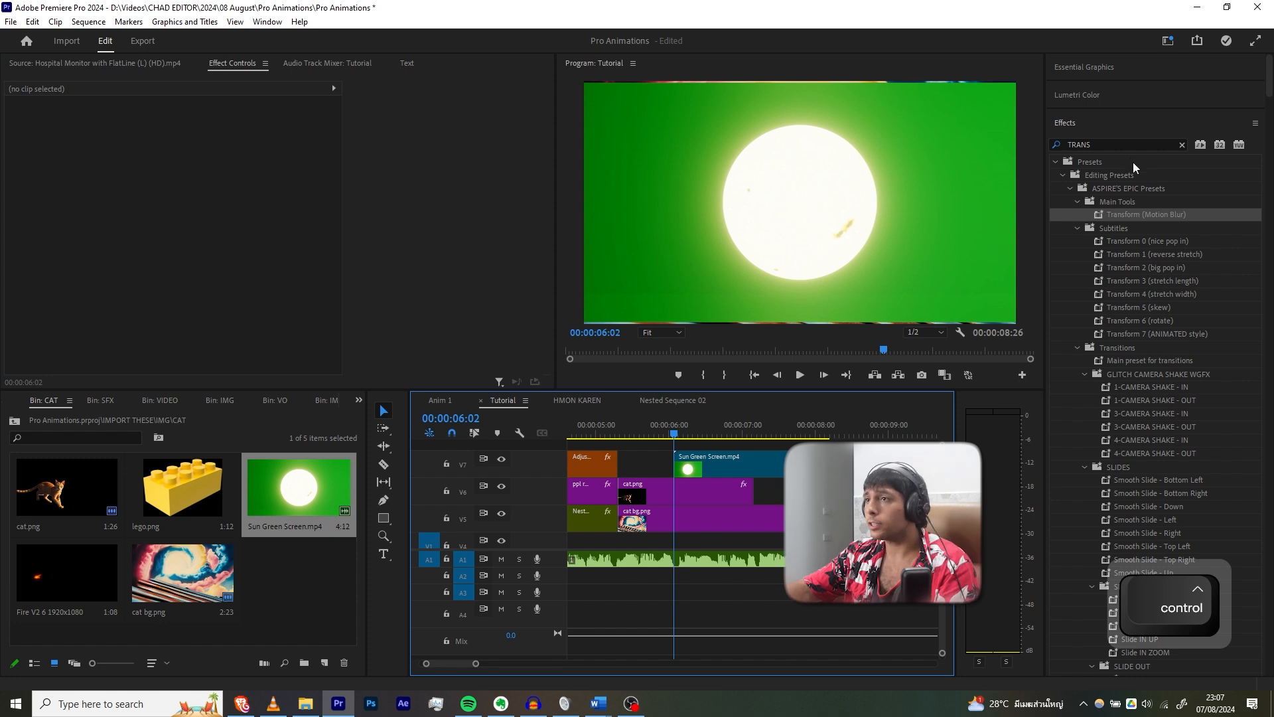
# Apply the Ultra Key effect to the Sun Green Screen.mp4 clip and sample the green backdrop as the Key Color.
pyautogui.click(1055, 148)
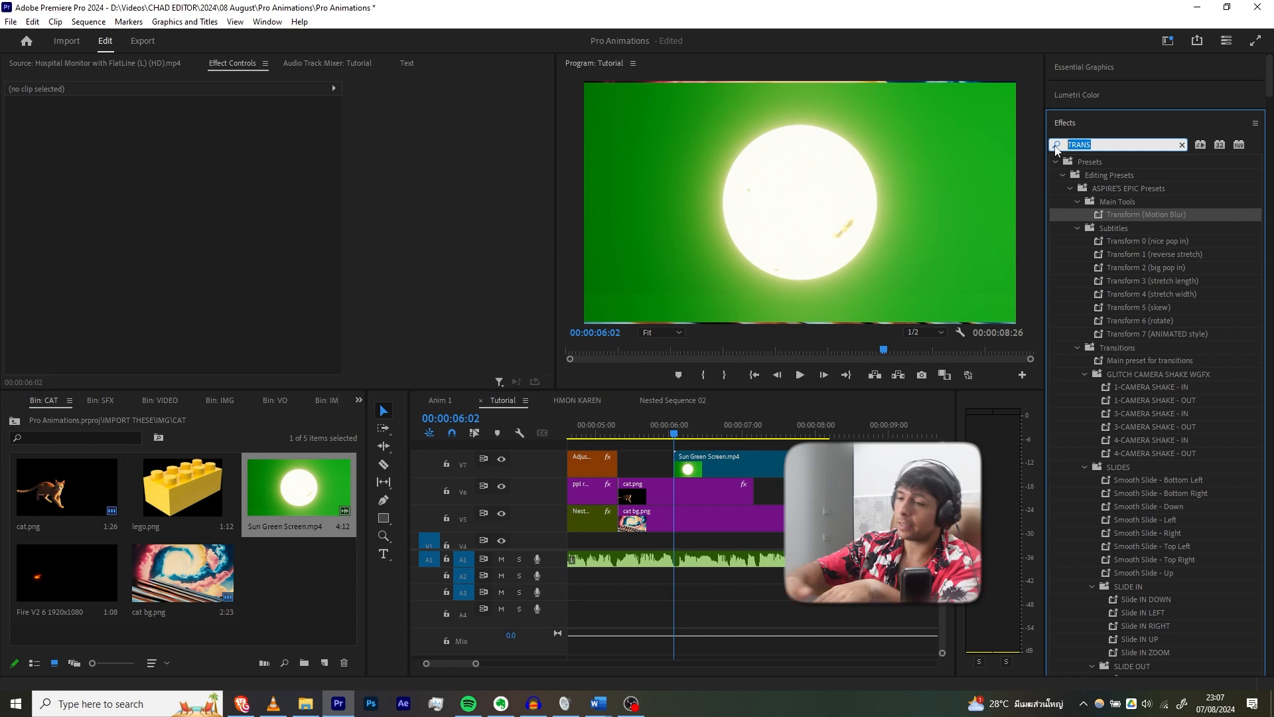
pyautogui.write('ULTRA')
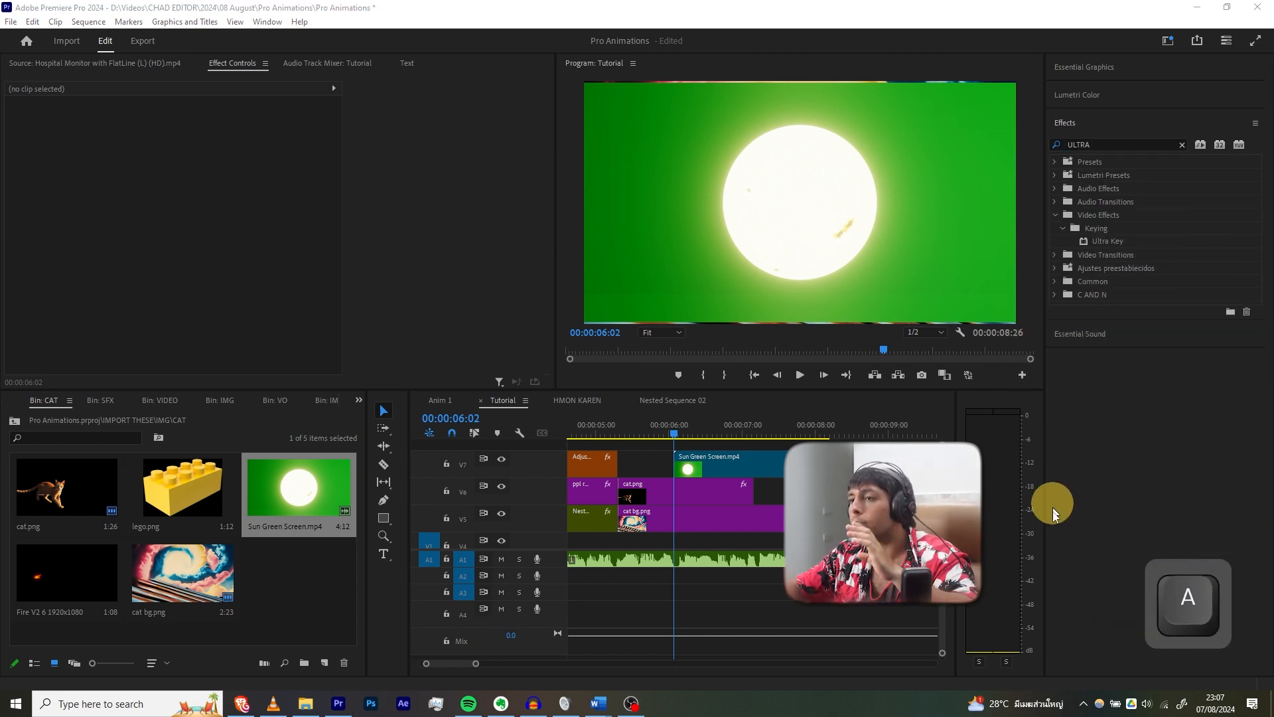
pyautogui.moveTo(1108, 240); pyautogui.dragTo(690, 458)
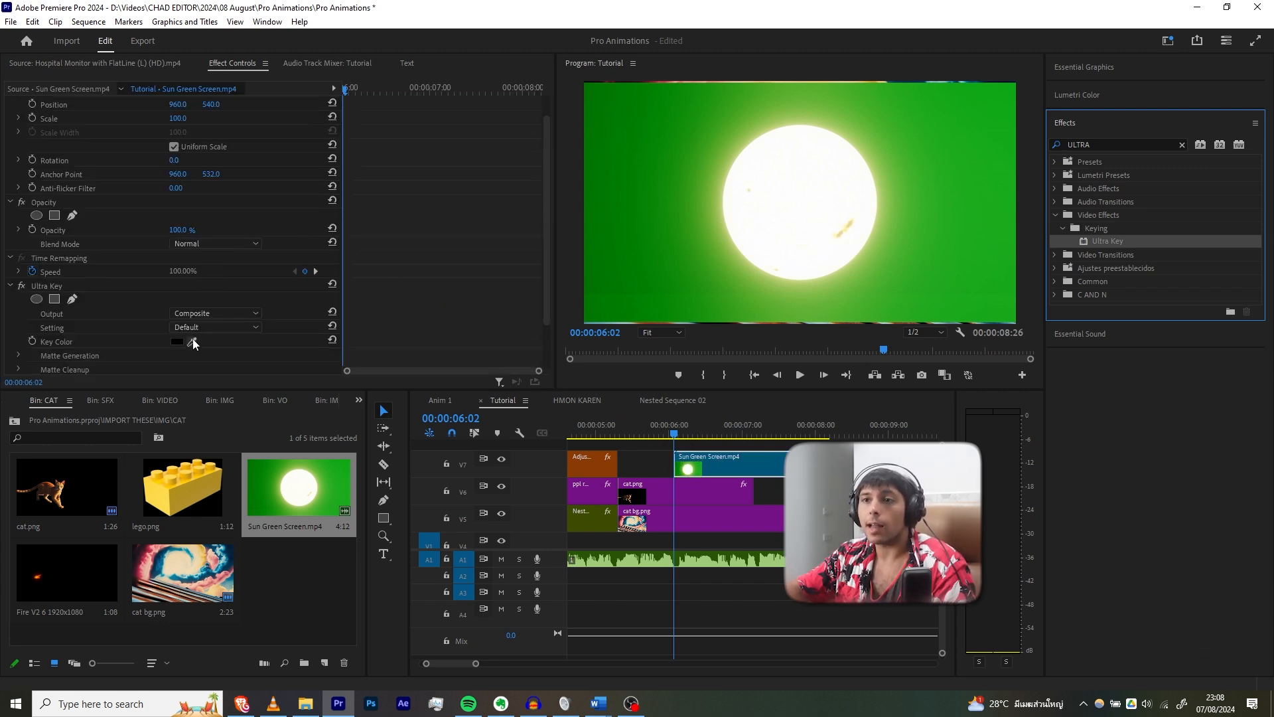
pyautogui.click(192, 341)
pyautogui.click(675, 176)
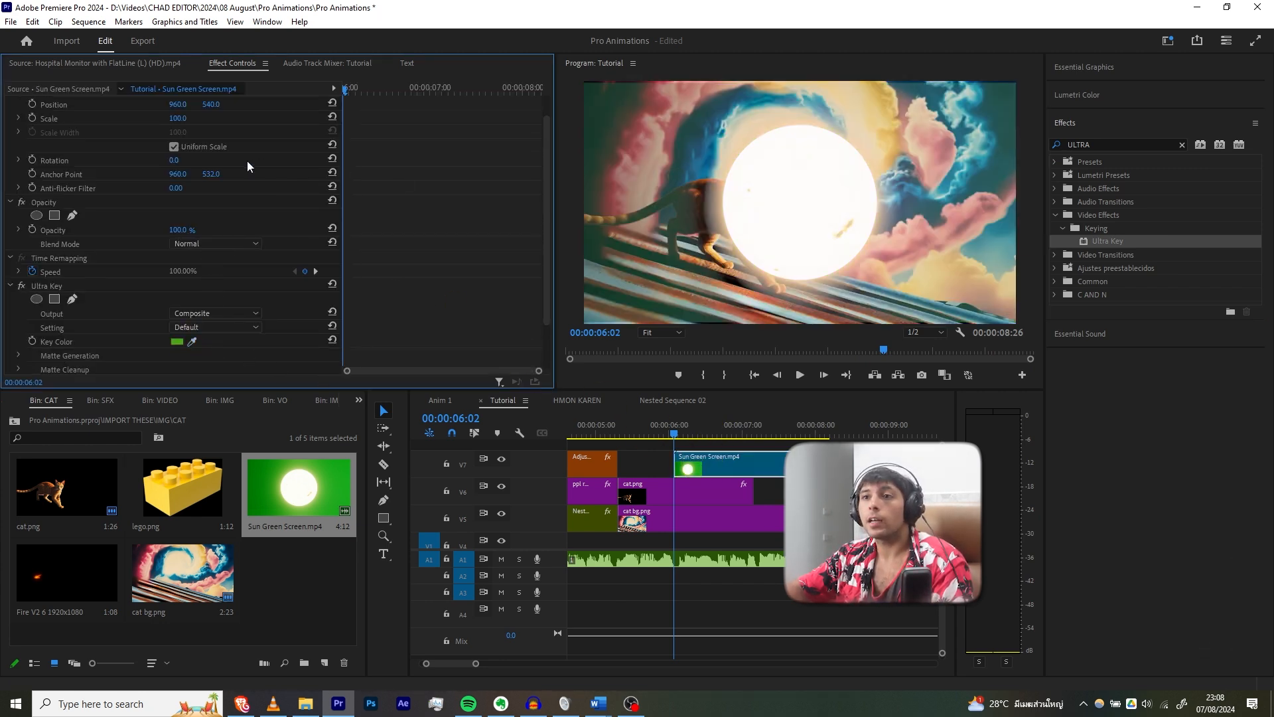
# Set the Ultra Key's Matte Generation to Transparency 45, Shadow 0 and Tolerance 100, and toggle the sun clip to check the key.
pyautogui.scroll(-2, 110, 307)
pyautogui.scroll(-1, 226, 257)
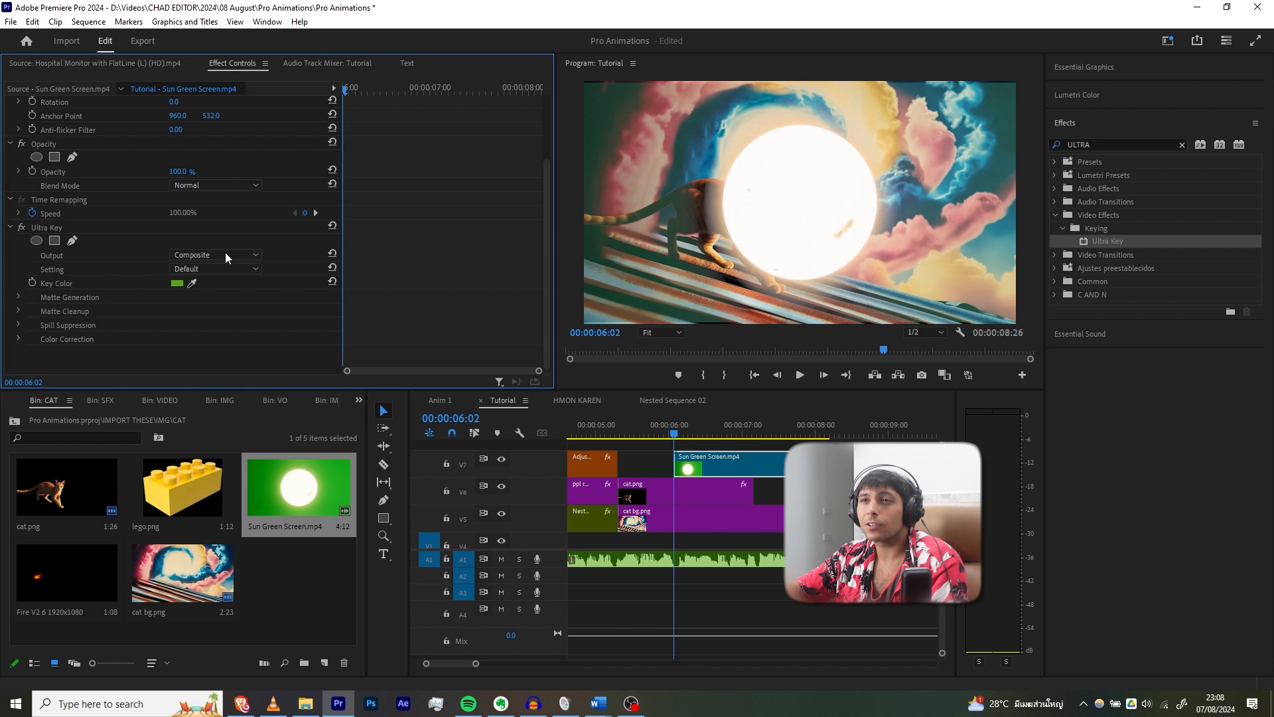
pyautogui.click(19, 298)
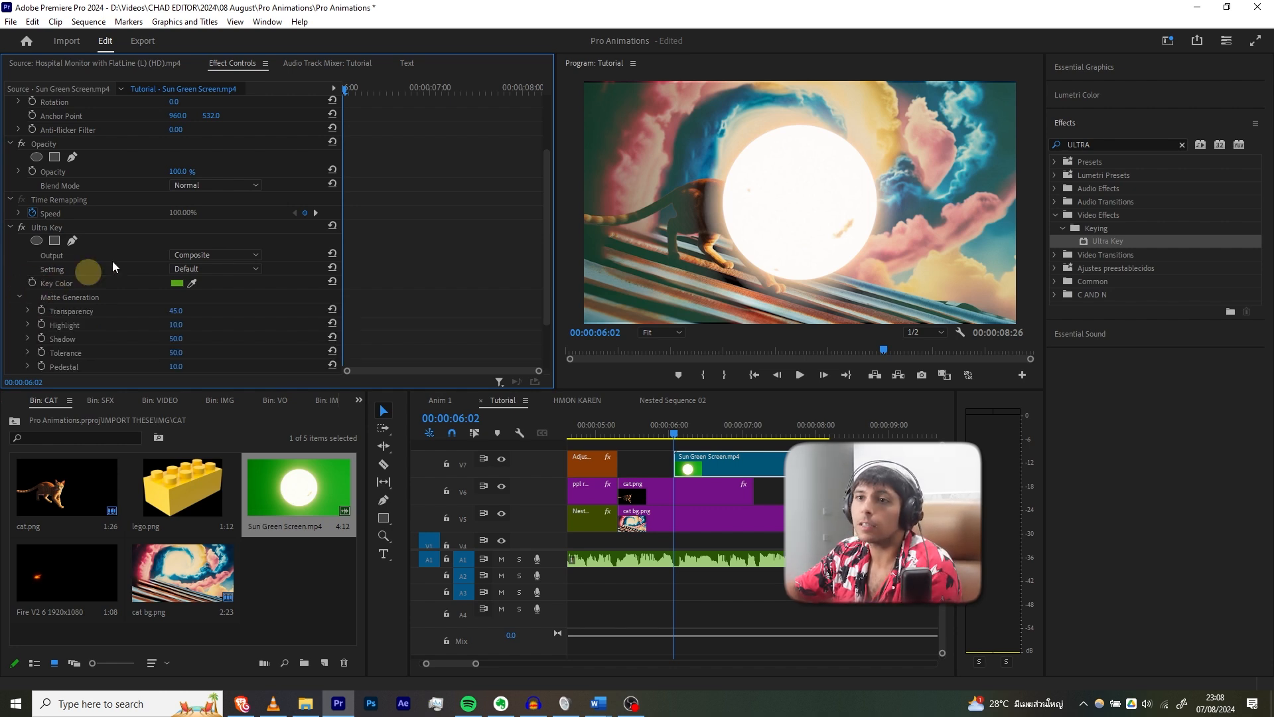
pyautogui.scroll(-3, 113, 261)
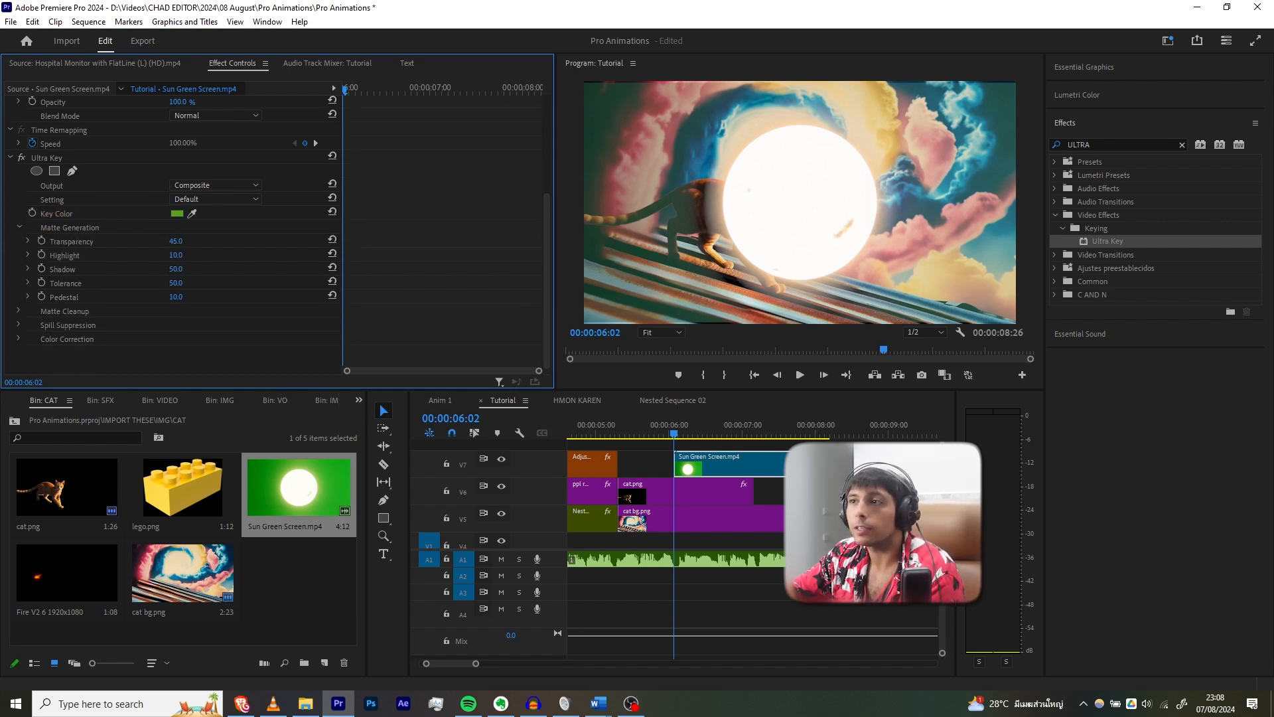
pyautogui.moveTo(175, 241)
pyautogui.mouseDown()
pyautogui.moveTo(255, 244)
pyautogui.moveTo(157, 242)
pyautogui.moveTo(193, 238)
pyautogui.moveTo(170, 241)
pyautogui.mouseUp()
pyautogui.write('45')
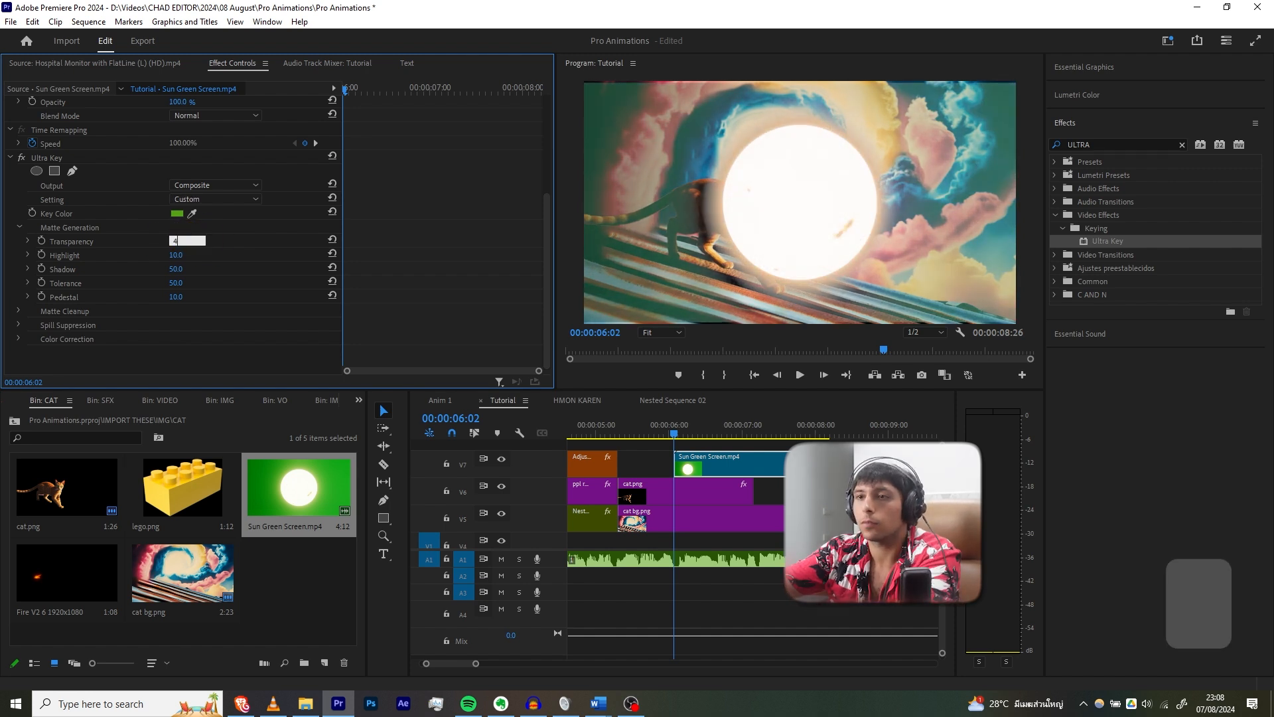
pyautogui.press('Tab')
pyautogui.moveTo(188, 254); pyautogui.dragTo(437, 295)
pyautogui.hotkey('ctrl', 'z')
pyautogui.hotkey('ctrl', 'shift', 'z')
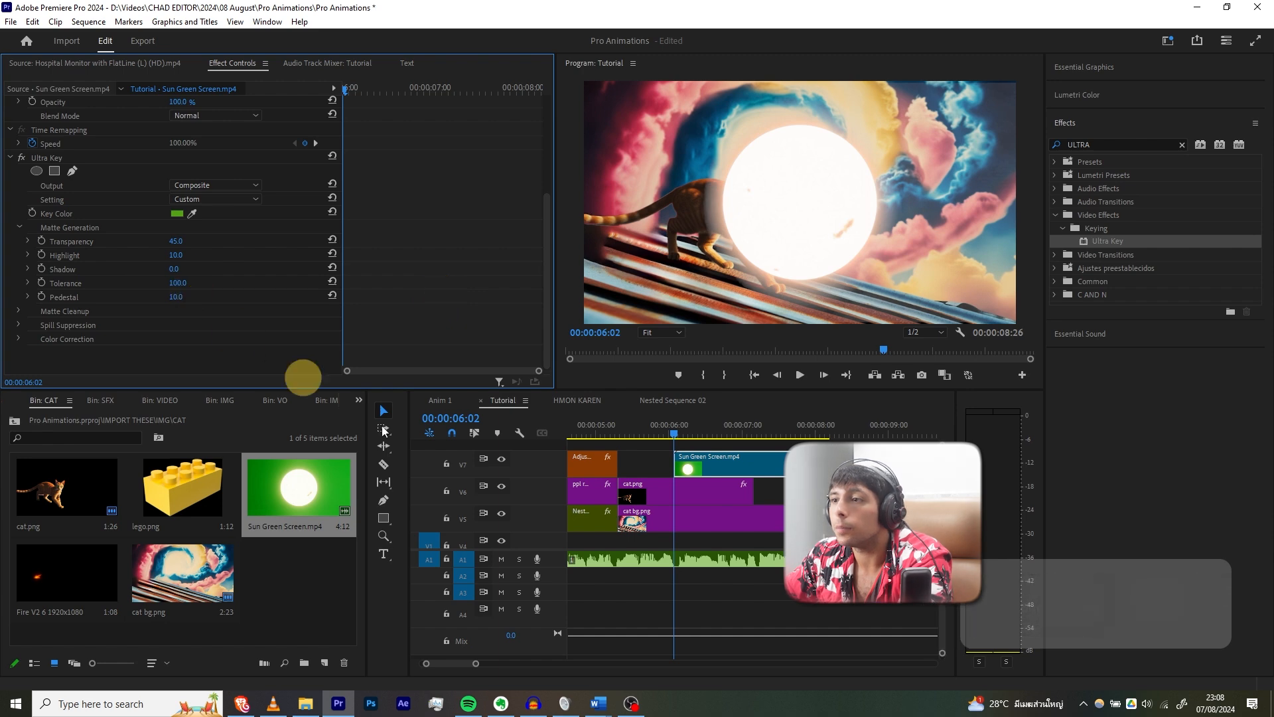
pyautogui.click(691, 455)
pyautogui.hotkey('shift', 'e')
pyautogui.hotkey('shift', 'e')
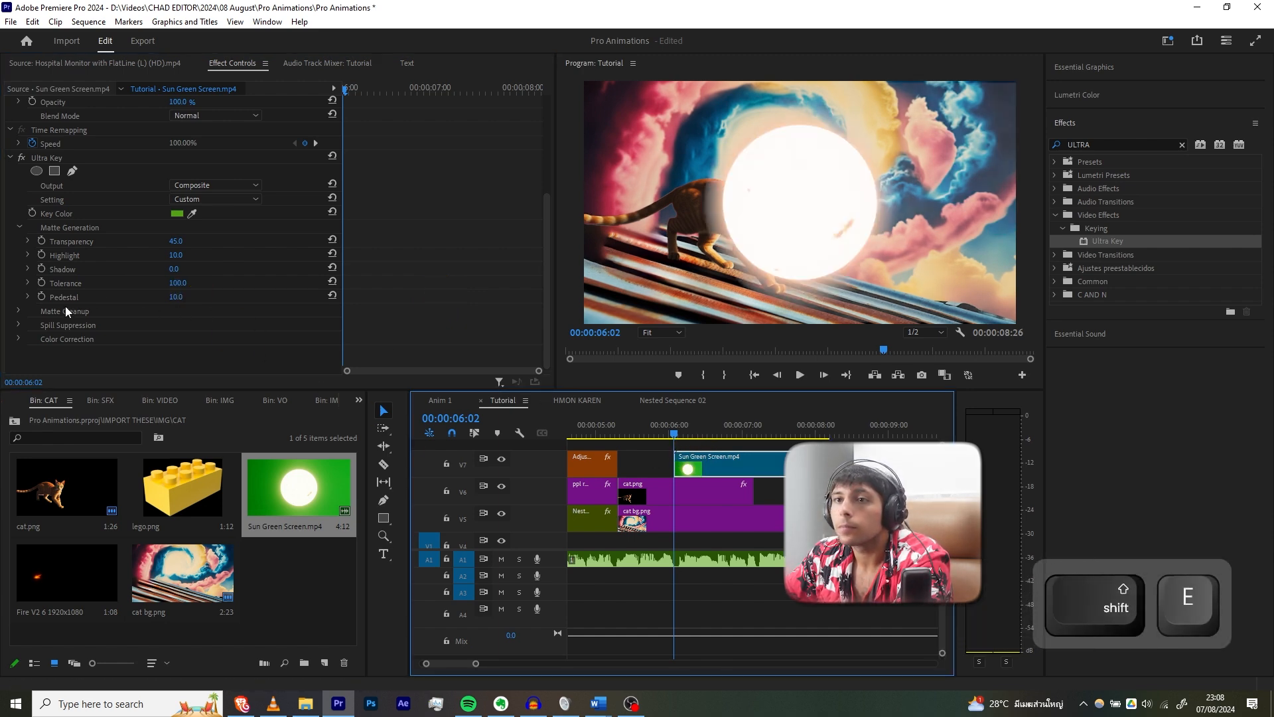
# Adjust the Ultra Key's Matte Cleanup, setting Contrast to 42 and undoing the unwanted changes.
pyautogui.click(22, 311)
pyautogui.scroll(-2, 97, 304)
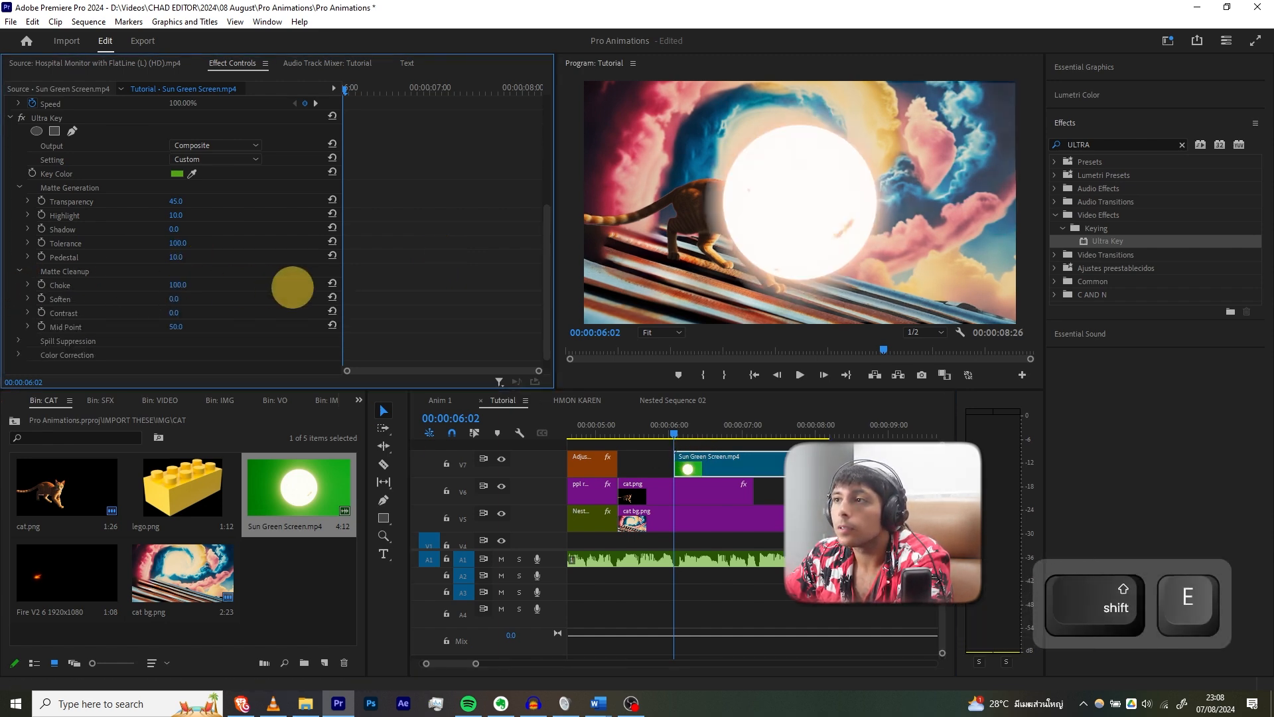
pyautogui.moveTo(292, 287); pyautogui.dragTo(315, 304)
pyautogui.hotkey('ctrl', 'z')
pyautogui.hotkey('ctrl', 'z')
pyautogui.scroll(5, 163, 210)
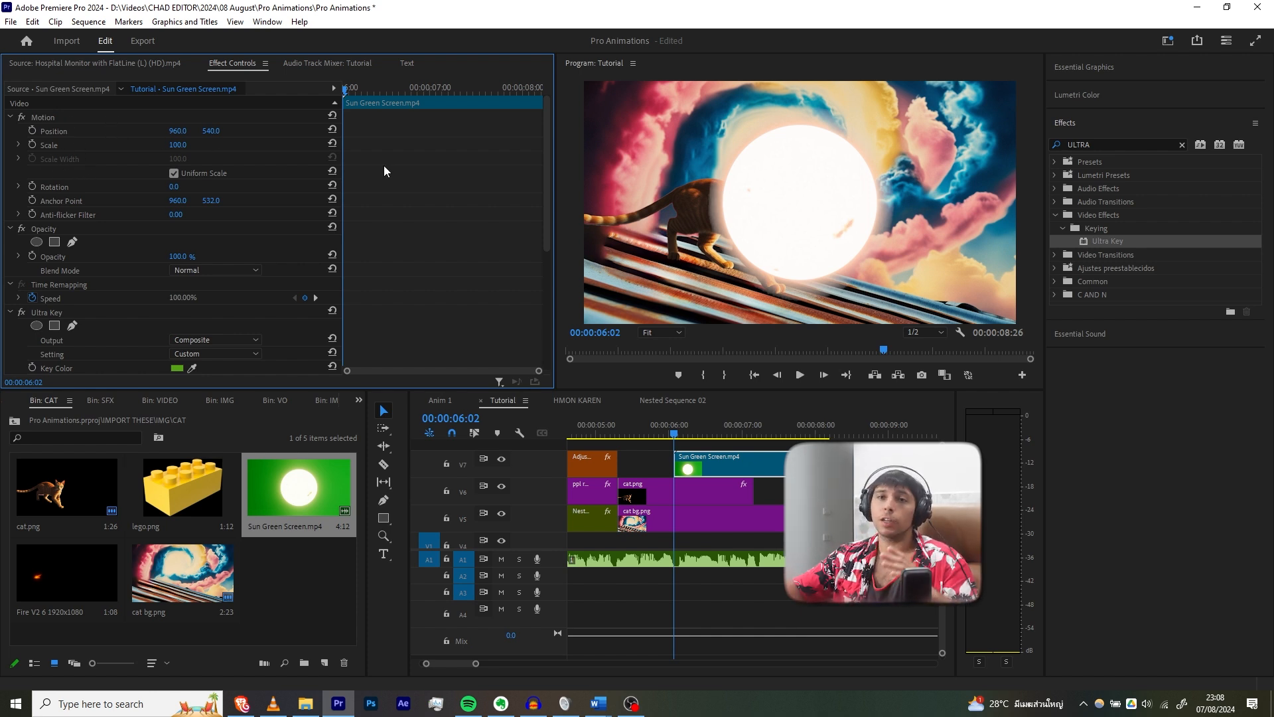
# Scale the sun clip to about 65.7 and move it to about 1467, 277 in the sky behind the cat.
pyautogui.click(74, 116)
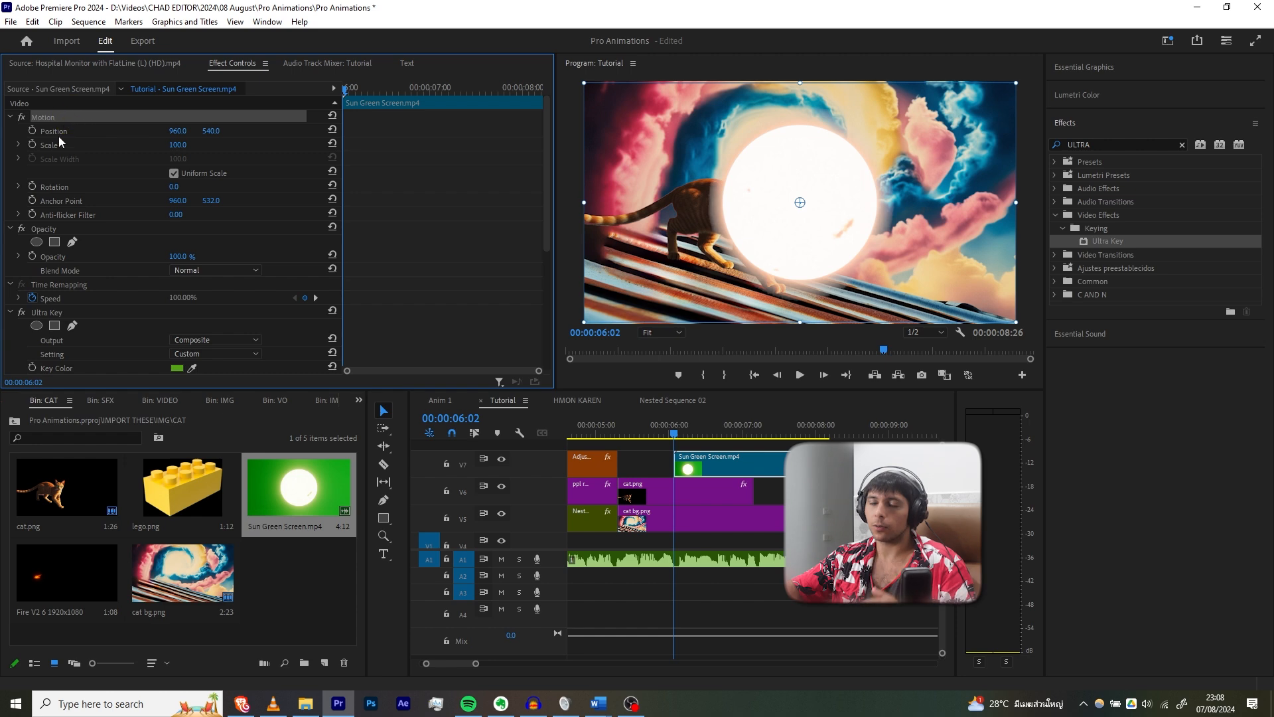
pyautogui.click(58, 138)
pyautogui.click(76, 118)
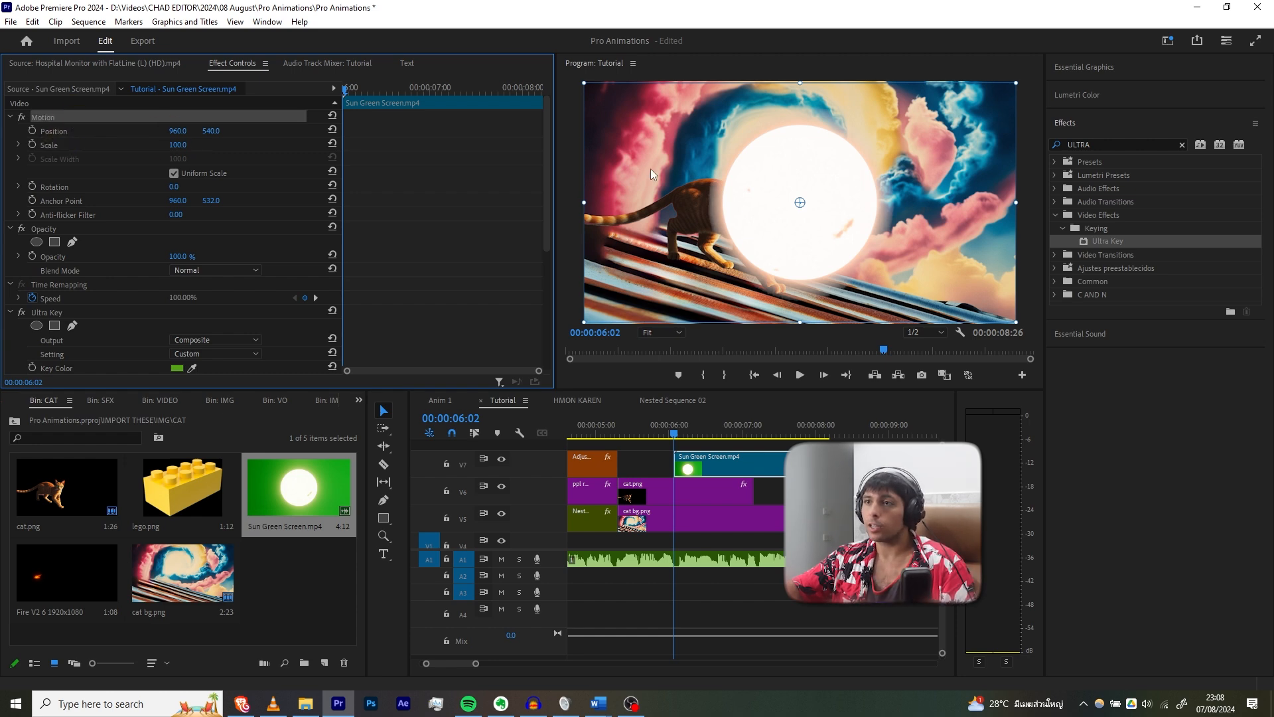
pyautogui.moveTo(581, 203); pyautogui.dragTo(671, 208)
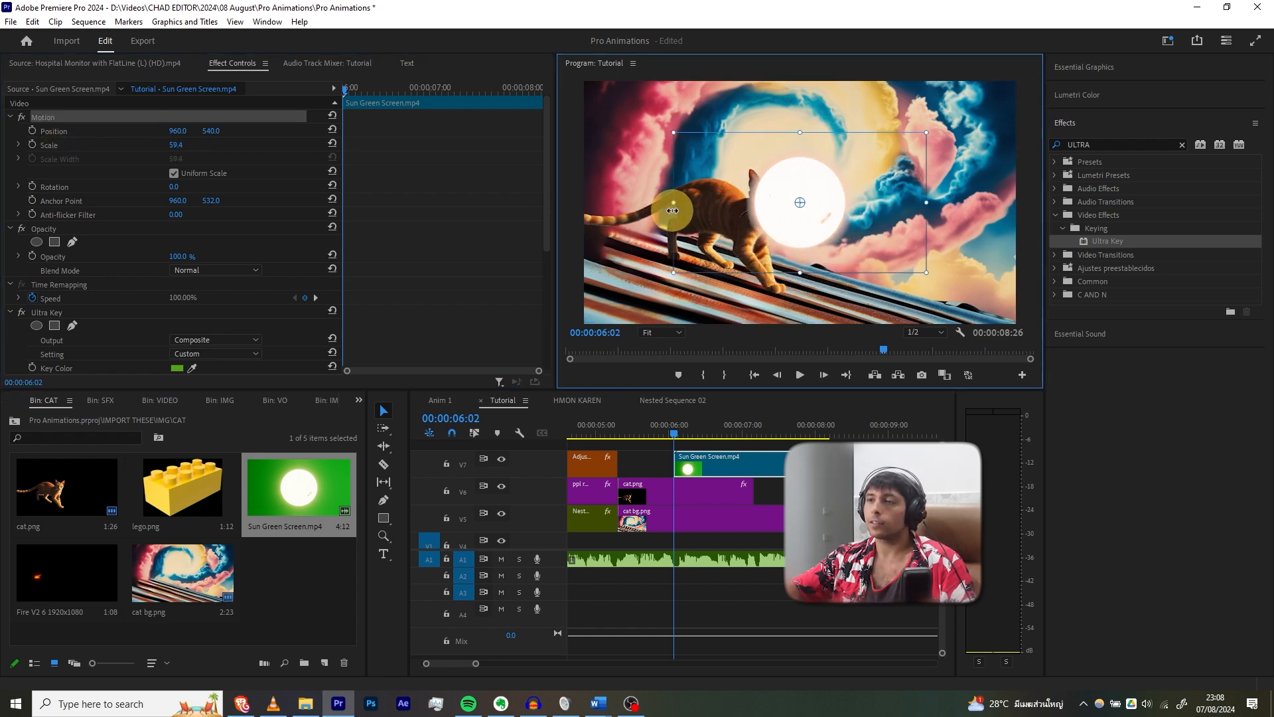
pyautogui.moveTo(842, 233); pyautogui.dragTo(943, 179)
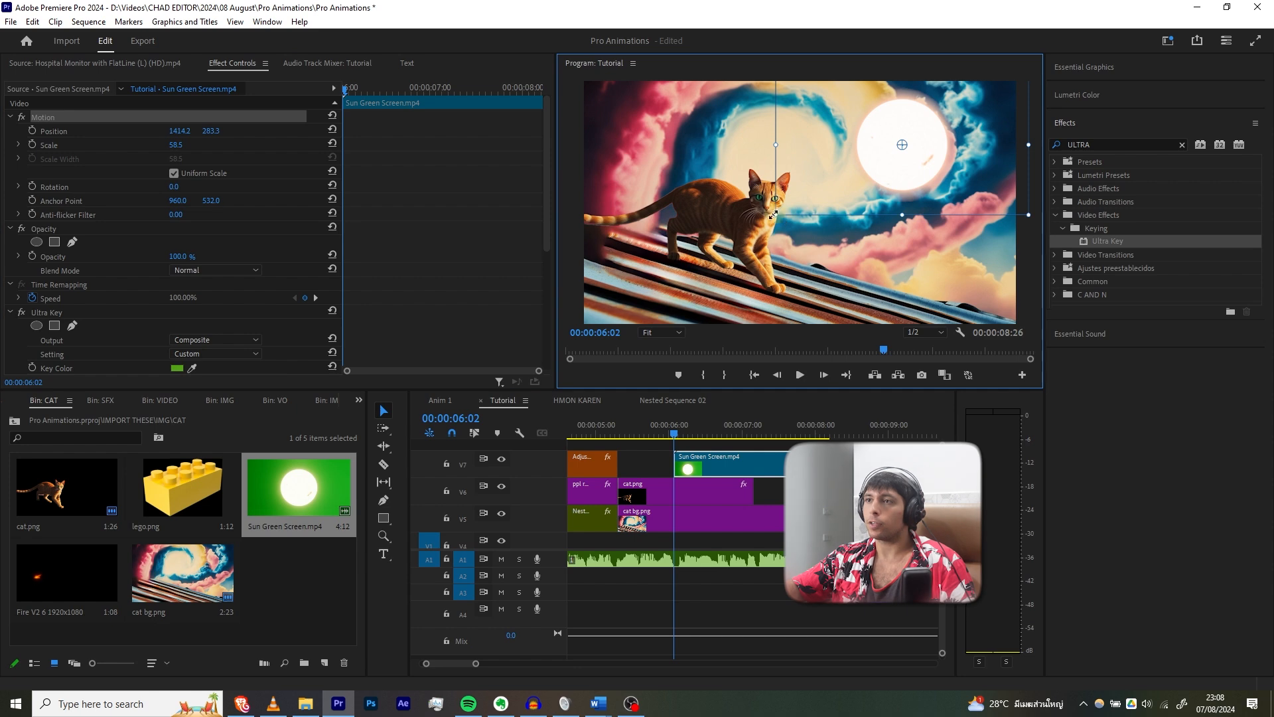
pyautogui.moveTo(773, 214); pyautogui.dragTo(757, 222)
pyautogui.moveTo(838, 199); pyautogui.dragTo(849, 198)
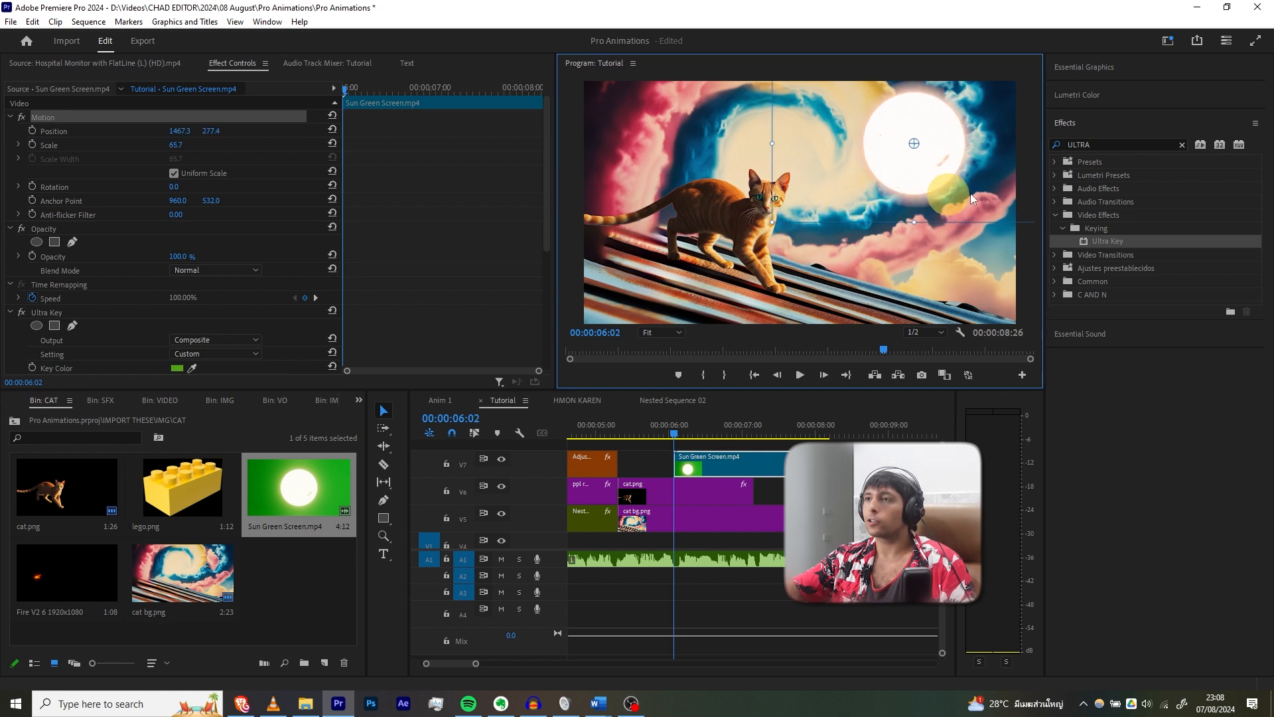
# Apply the Transform (Motion Blur) preset to the Sun Green Screen.mp4 clip.
pyautogui.moveTo(1097, 145); pyautogui.dragTo(920, 256)
pyautogui.press('Delete')
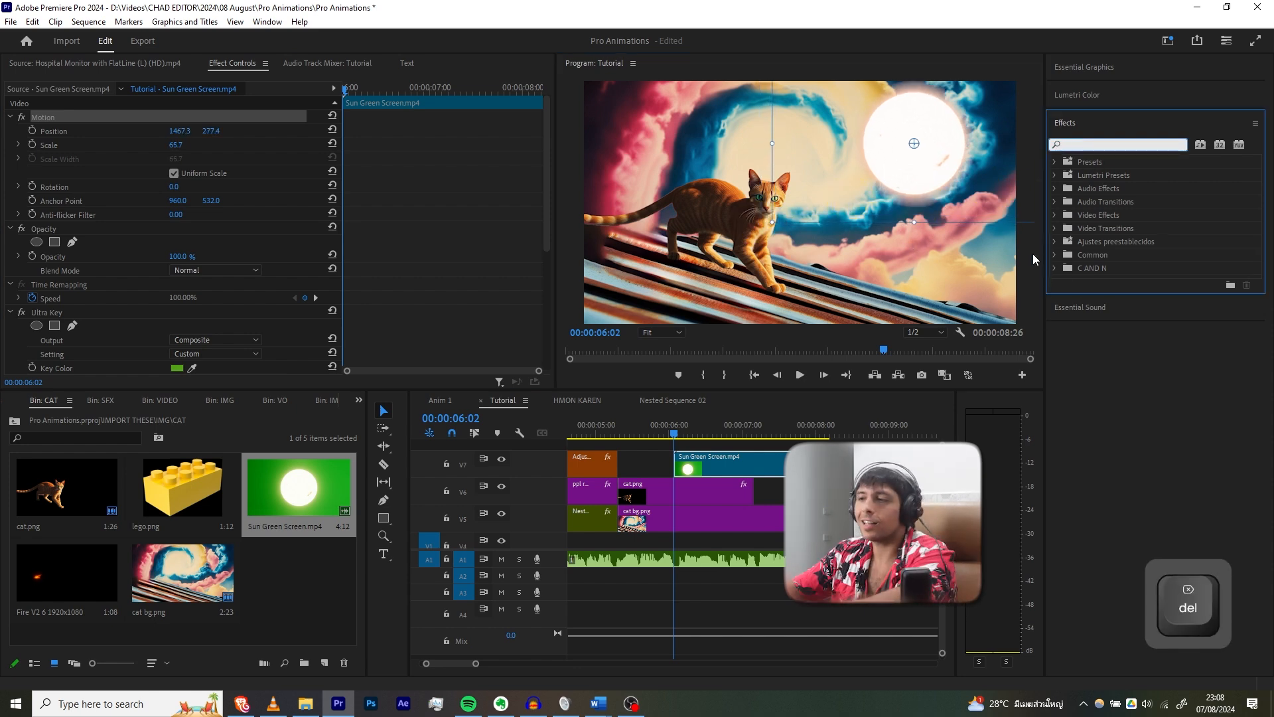
pyautogui.write('r')
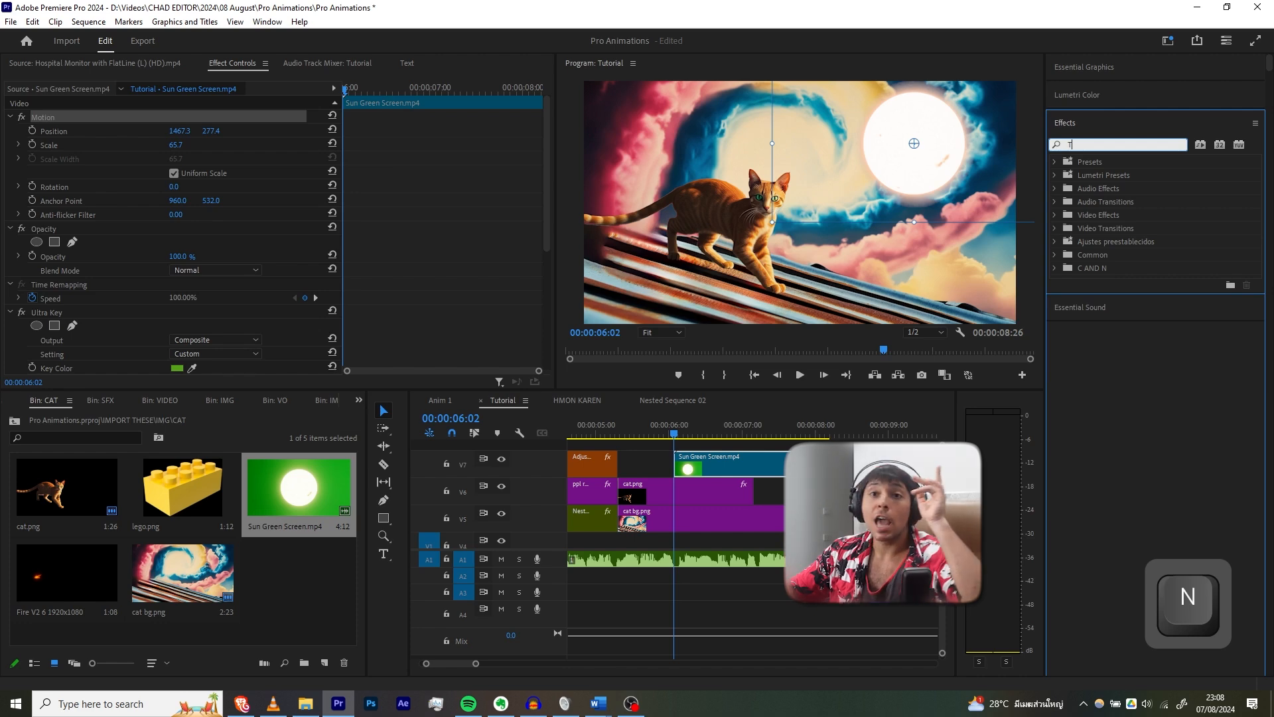
pyautogui.write('RAN')
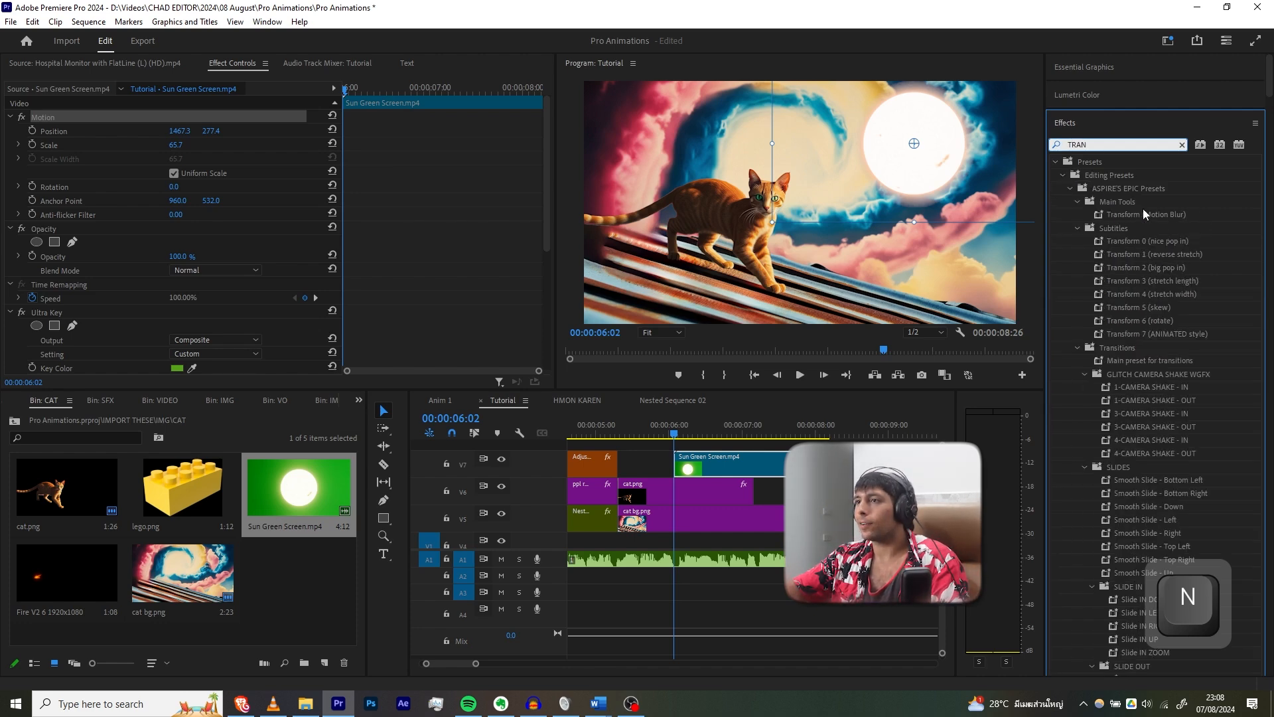
pyautogui.moveTo(1143, 213); pyautogui.dragTo(697, 472)
# Keyframe the sun clip's Transform Position X from 2118 at 00:00:06:02 to 960 at 00:00:06:08.
pyautogui.scroll(-2, 359, 239)
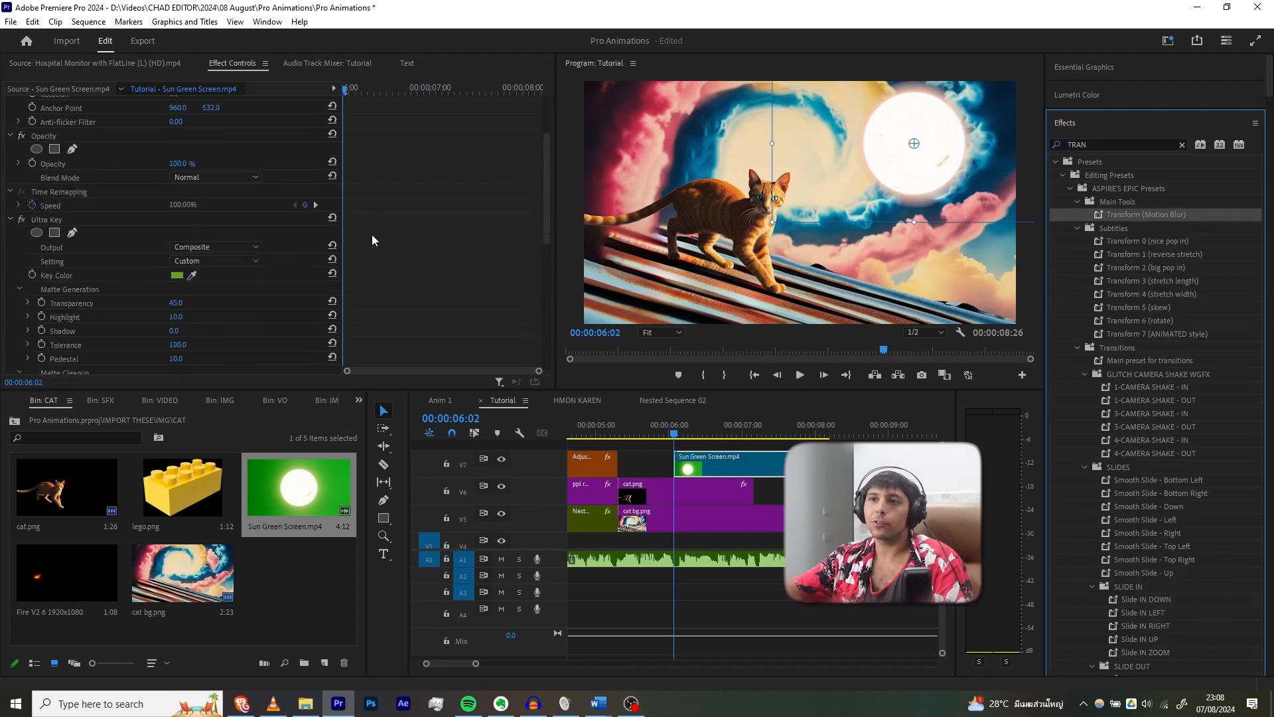
pyautogui.scroll(-10, 78, 220)
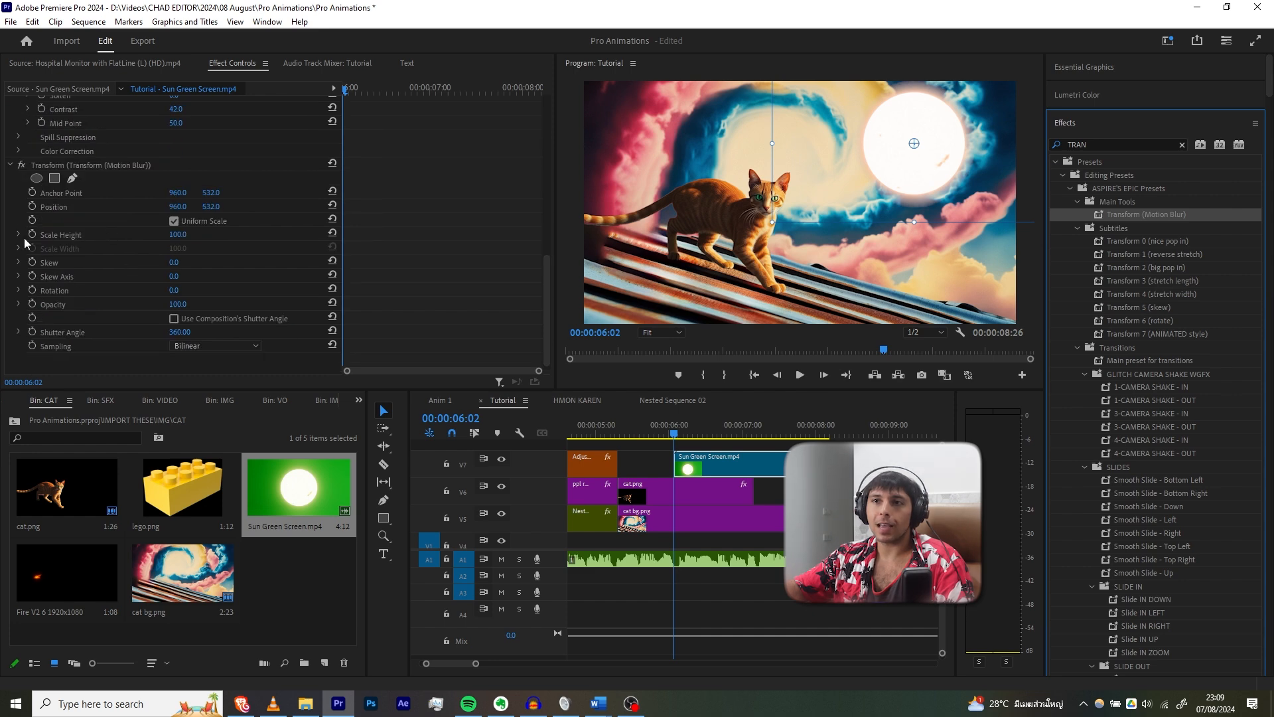
pyautogui.click(30, 211)
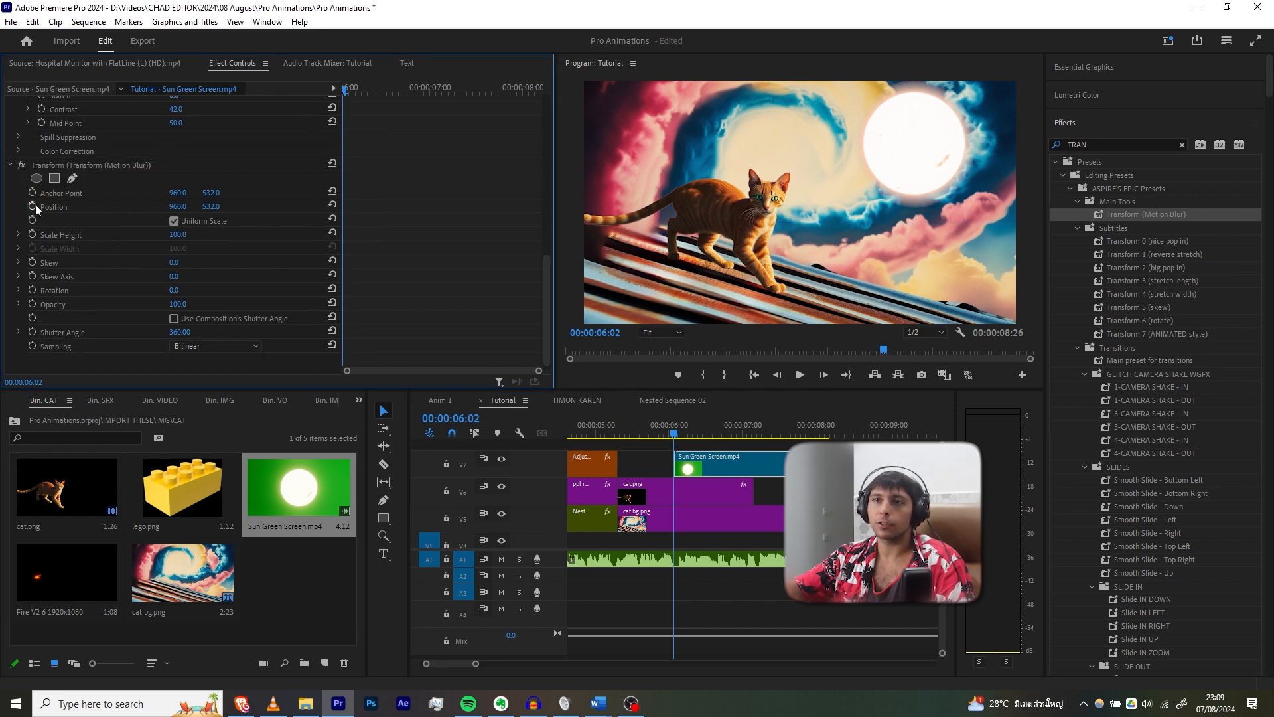
pyautogui.moveTo(197, 207); pyautogui.dragTo(2, 131)
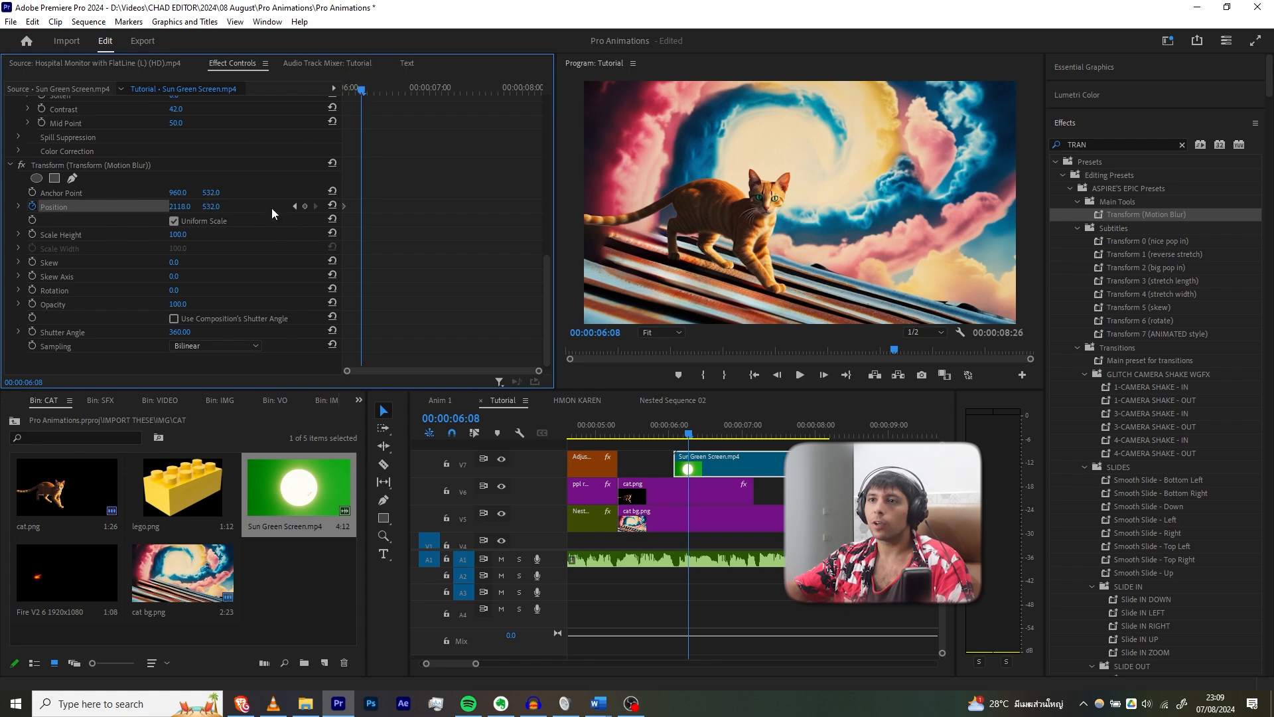
pyautogui.click(332, 206)
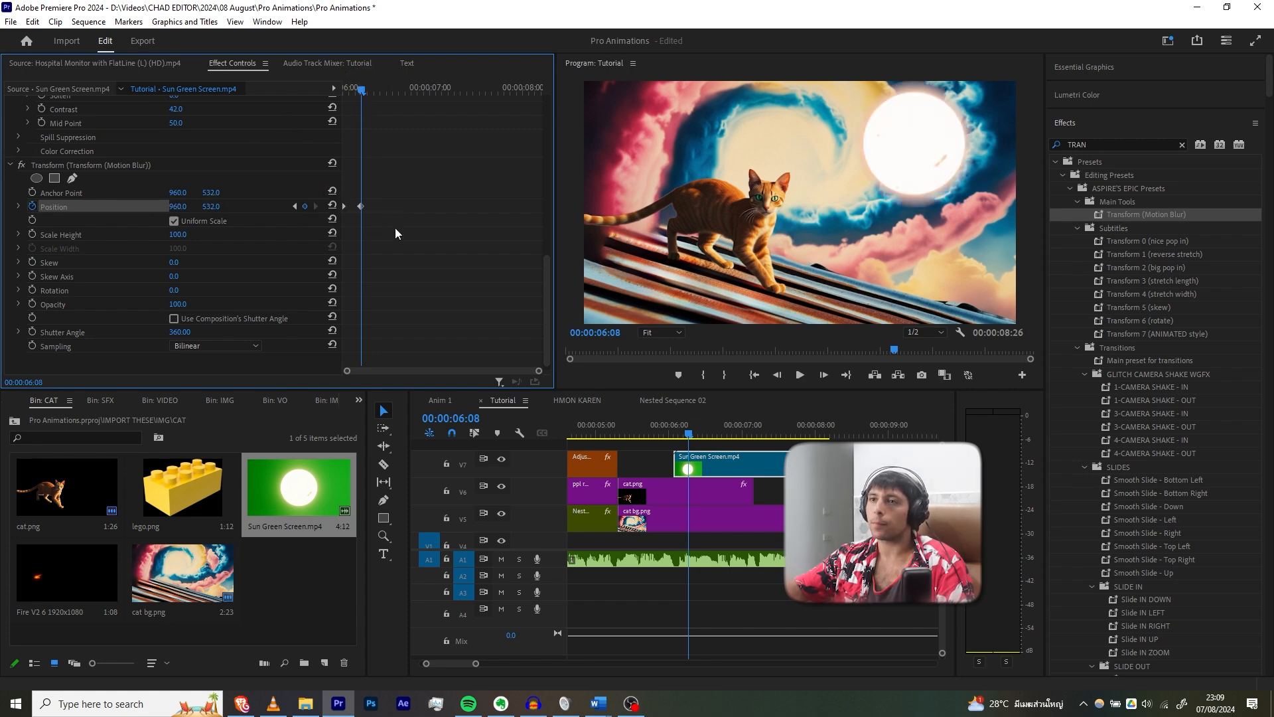
# Apply Ease In and Ease Out to the sun clip's Transform Position keyframes and play back its slide-in.
pyautogui.click(360, 207)
pyautogui.rightClick(361, 207)
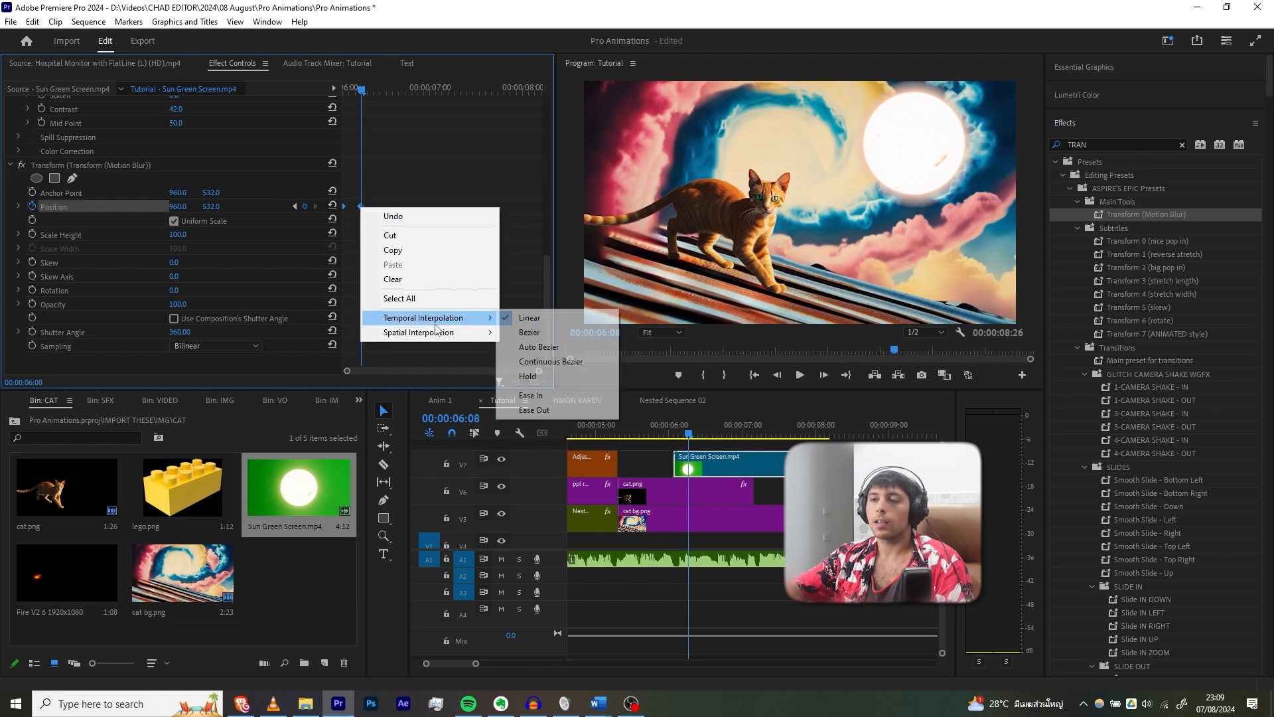
pyautogui.click(546, 394)
pyautogui.rightClick(363, 208)
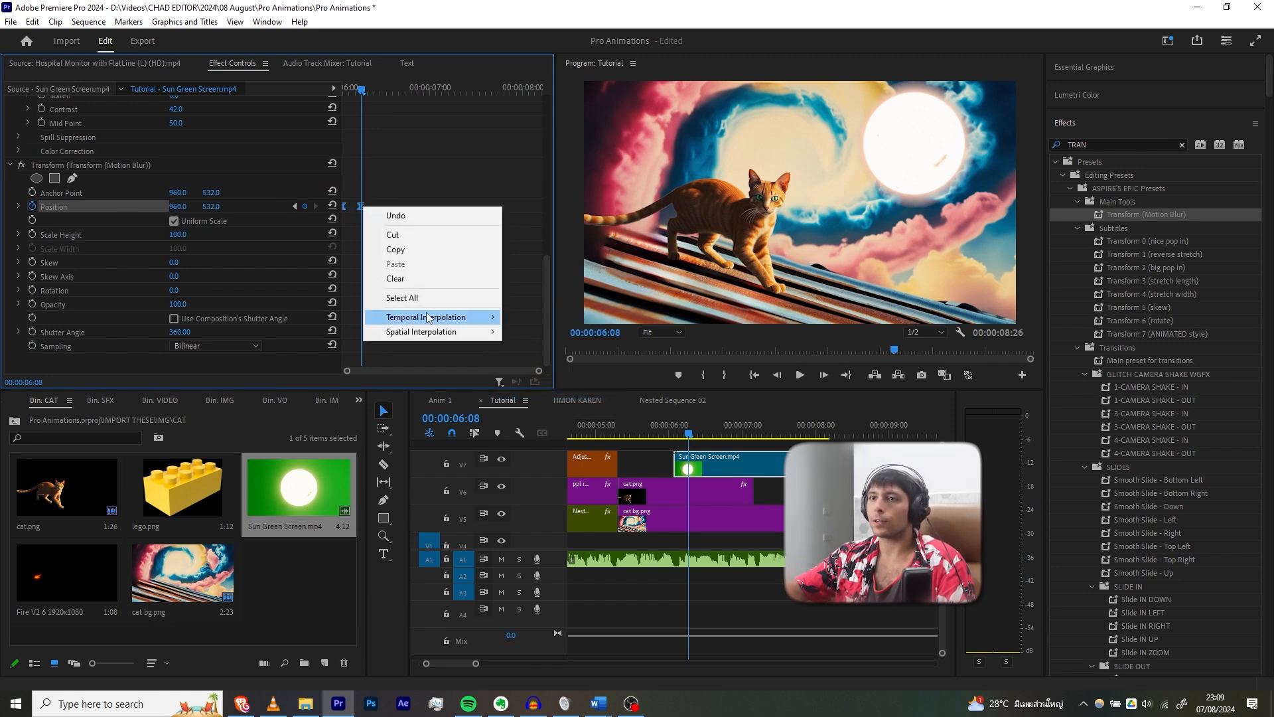
pyautogui.moveTo(458, 316)
pyautogui.click(566, 397)
pyautogui.press('space')
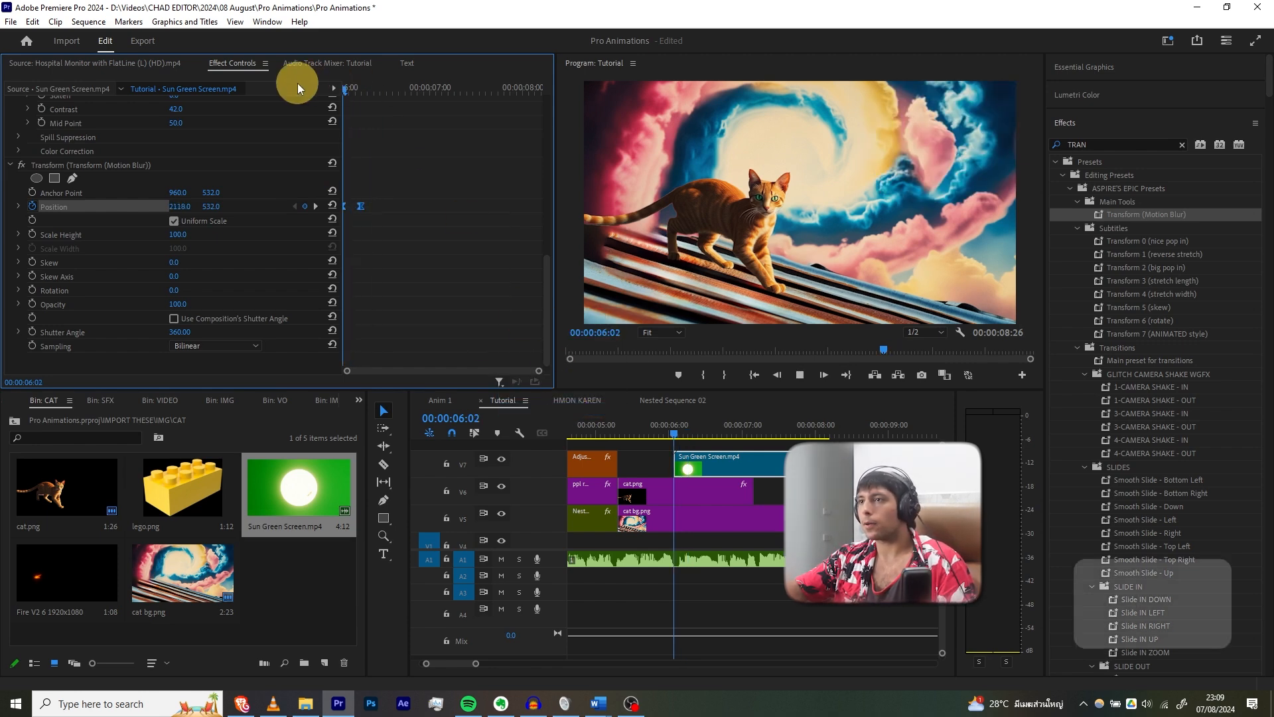
pyautogui.press('space')
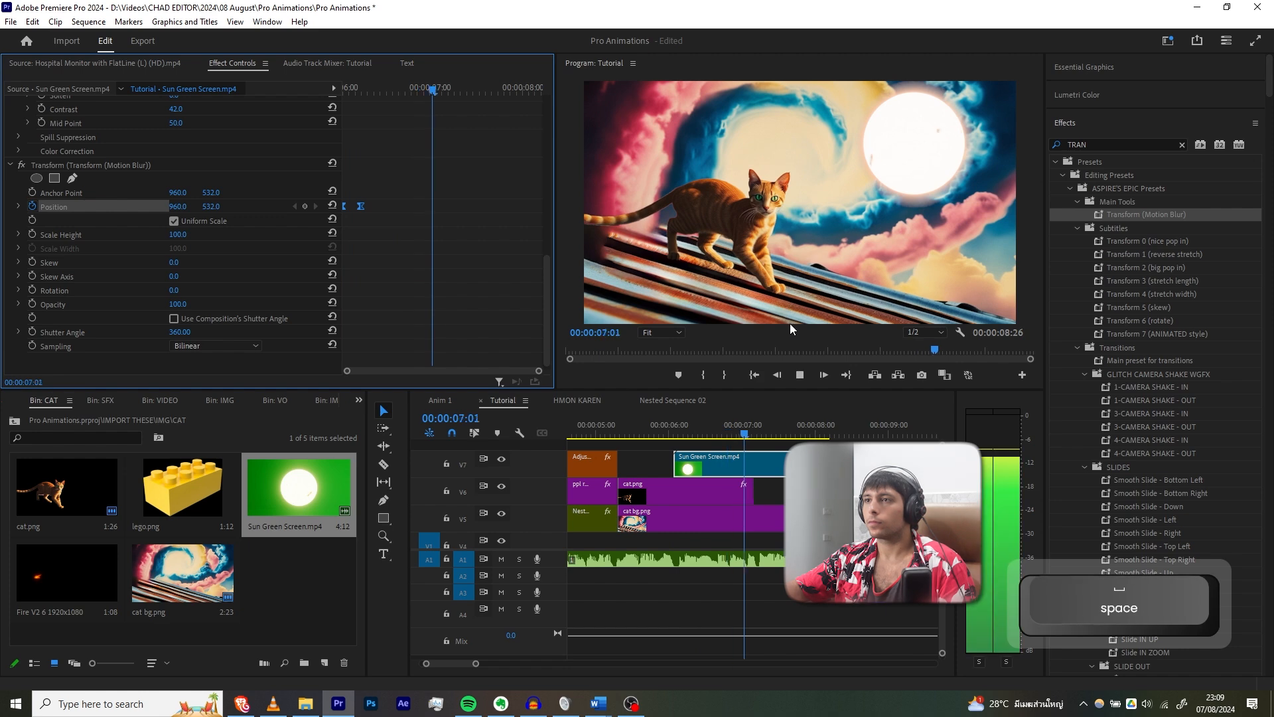
pyautogui.press('space')
pyautogui.moveTo(465, 93); pyautogui.dragTo(213, 93)
# Apply the Glow preset to the Sun Green Screen.mp4 clip and play back the glowing sun.
pyautogui.click(1104, 144)
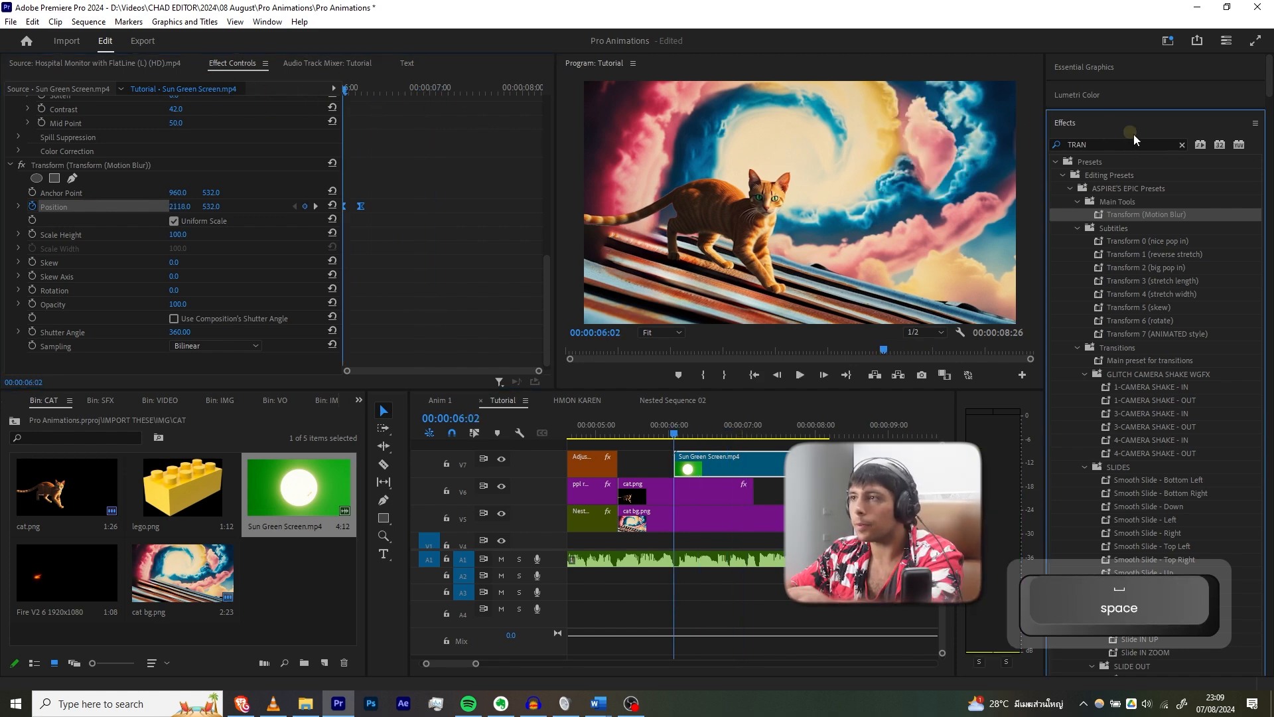
pyautogui.doubleClick(1104, 144)
pyautogui.write('GLOW')
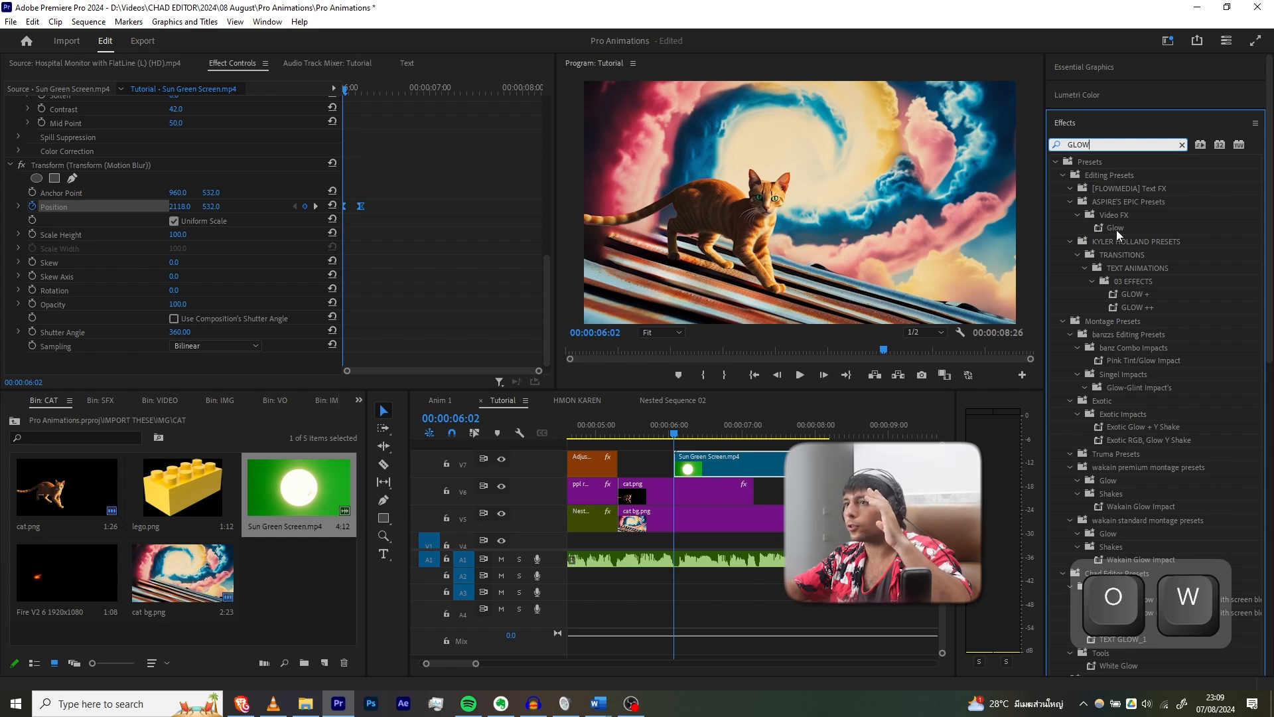
pyautogui.moveTo(1115, 228); pyautogui.dragTo(711, 461)
pyautogui.moveTo(709, 428); pyautogui.dragTo(680, 428)
pyautogui.press('space')
pyautogui.press('space')
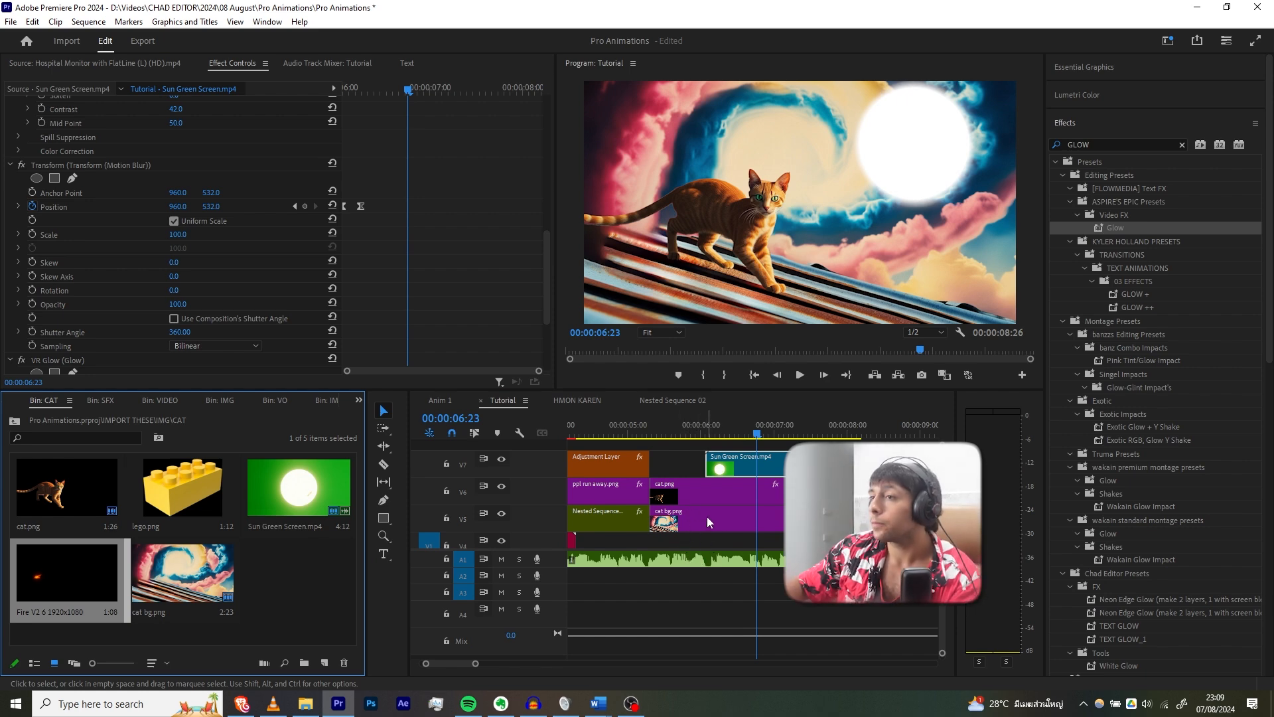
# Move the cat bg.png clip down one track and place the Fire V2 6 1920x1080 clip above it, aligned with the sun clip's start.
pyautogui.moveTo(705, 519); pyautogui.dragTo(705, 543)
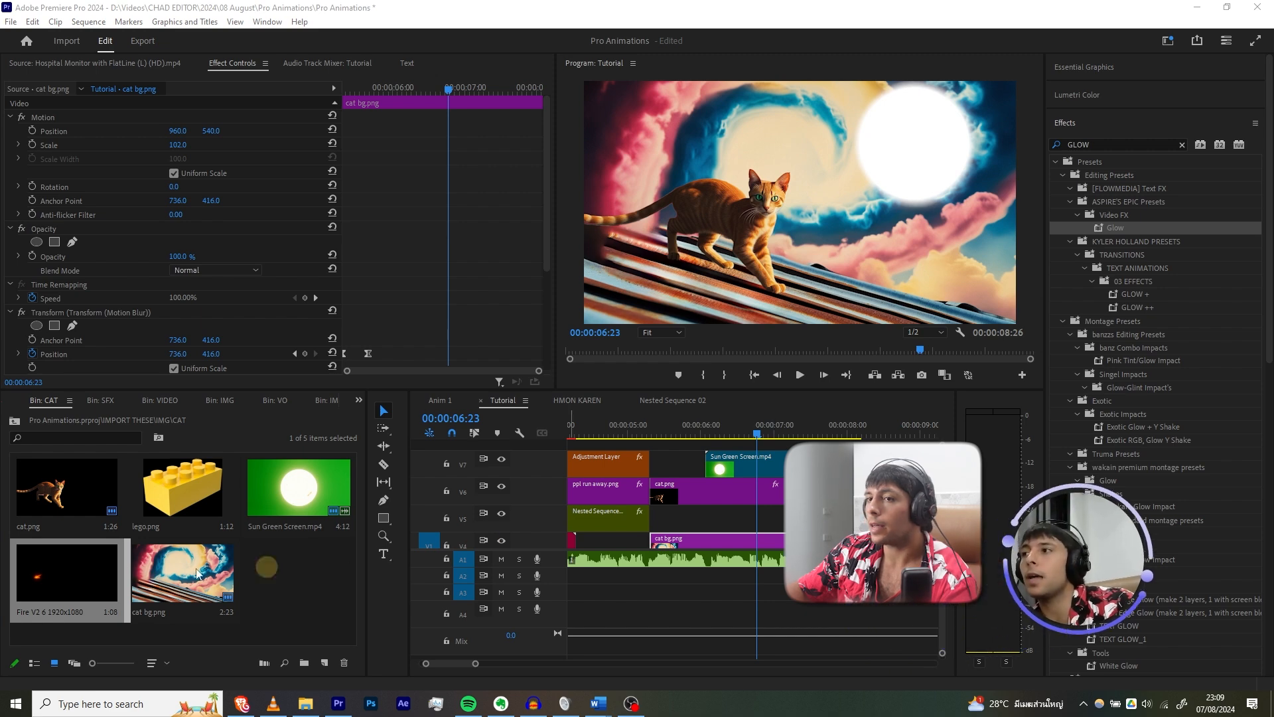
pyautogui.moveTo(67, 572); pyautogui.dragTo(751, 456)
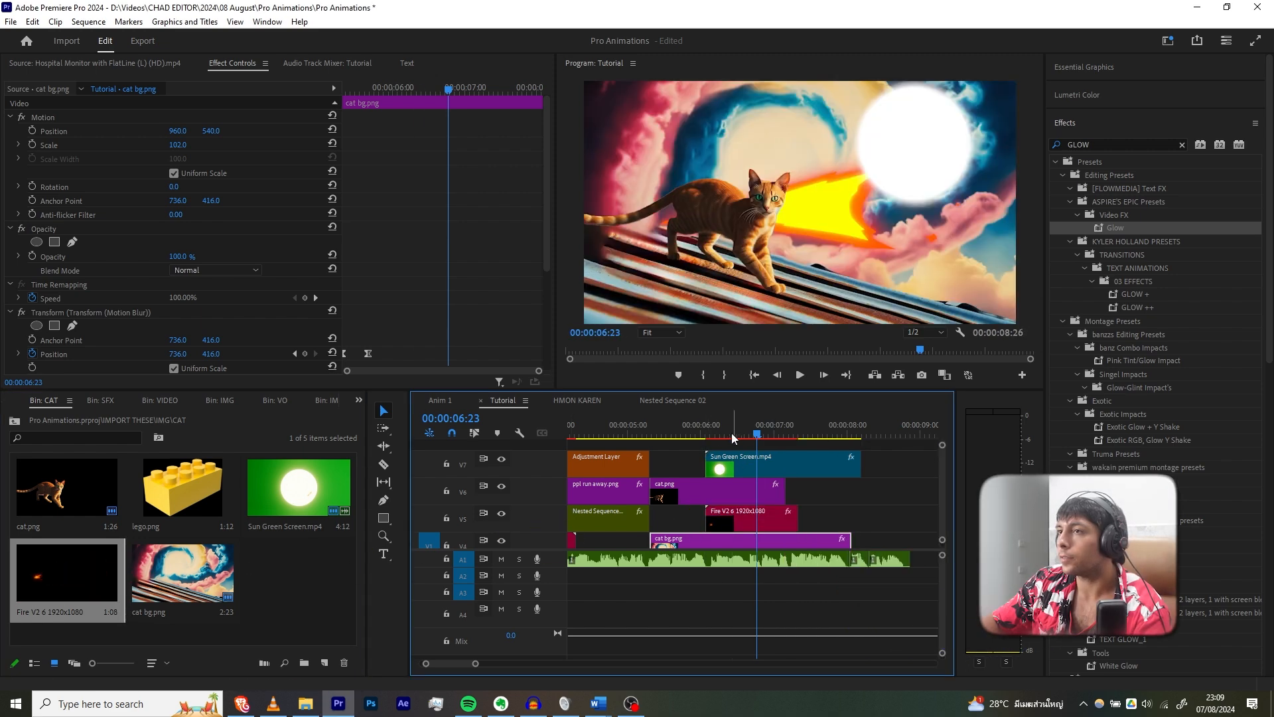
pyautogui.click(711, 434)
# Place the fire under the cat's front paw at about 738.8, 817.4, with scale 61.7 and rotation 11.9°.
pyautogui.click(727, 524)
pyautogui.click(90, 131)
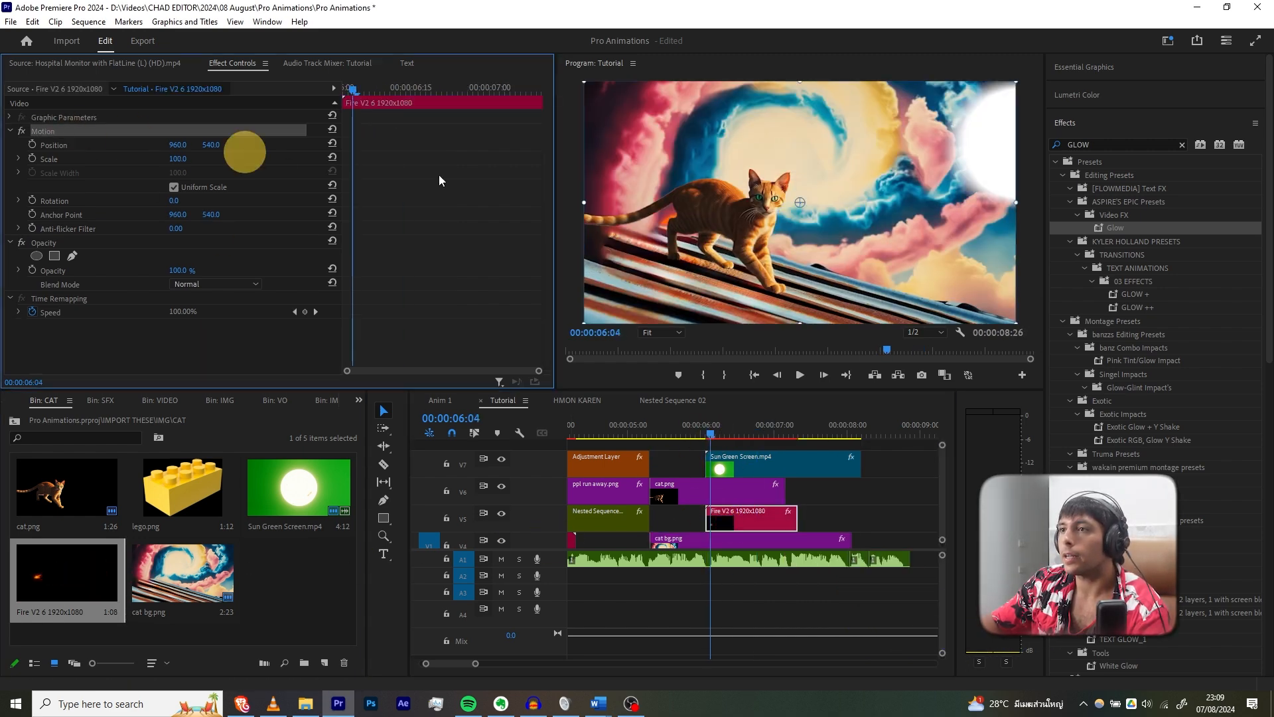
pyautogui.press('space')
pyautogui.press('space')
pyautogui.moveTo(848, 205); pyautogui.dragTo(850, 252)
pyautogui.moveTo(1017, 128); pyautogui.dragTo(889, 214)
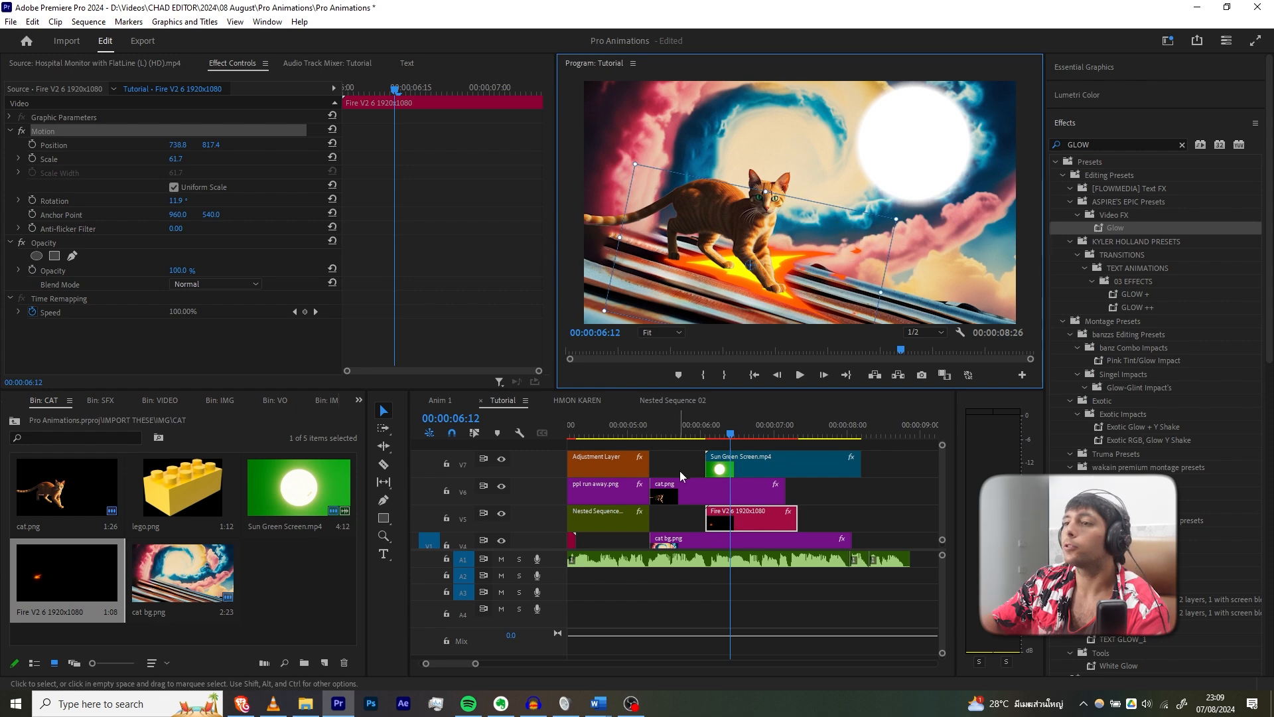
# Shift the sun and fire clips together to start at about 00:00:05:24 and play back the new timing.
pyautogui.click(647, 434)
pyautogui.moveTo(647, 432); pyautogui.dragTo(675, 423)
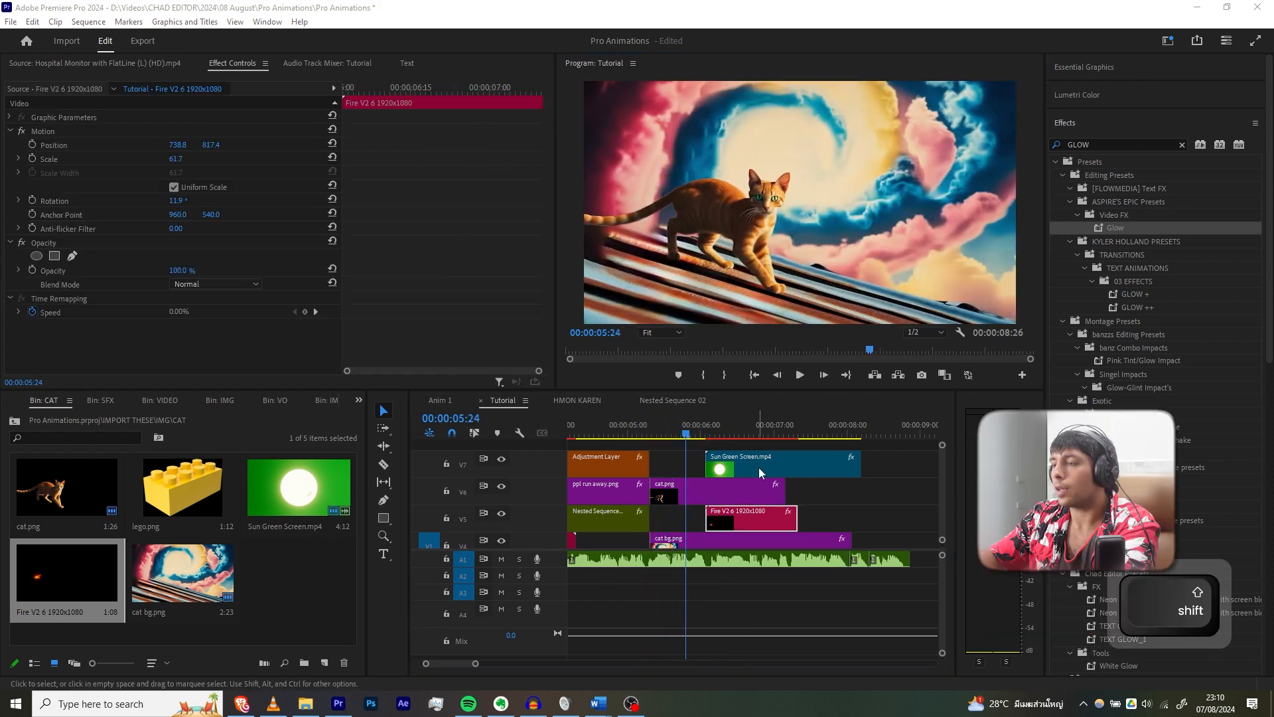
pyautogui.keyDown('shift'); pyautogui.click(781, 470); pyautogui.keyUp('shift')
pyautogui.moveTo(780, 470); pyautogui.dragTo(751, 468)
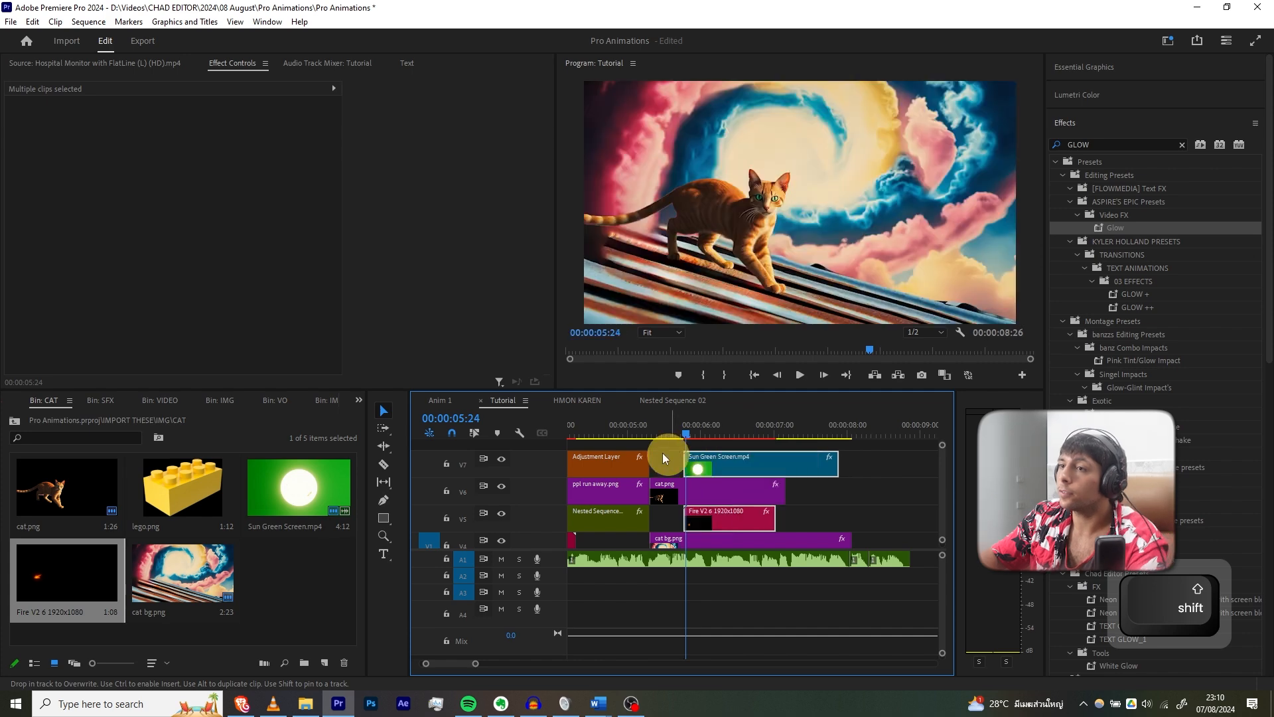
pyautogui.click(662, 453)
pyautogui.click(634, 428)
pyautogui.press('space')
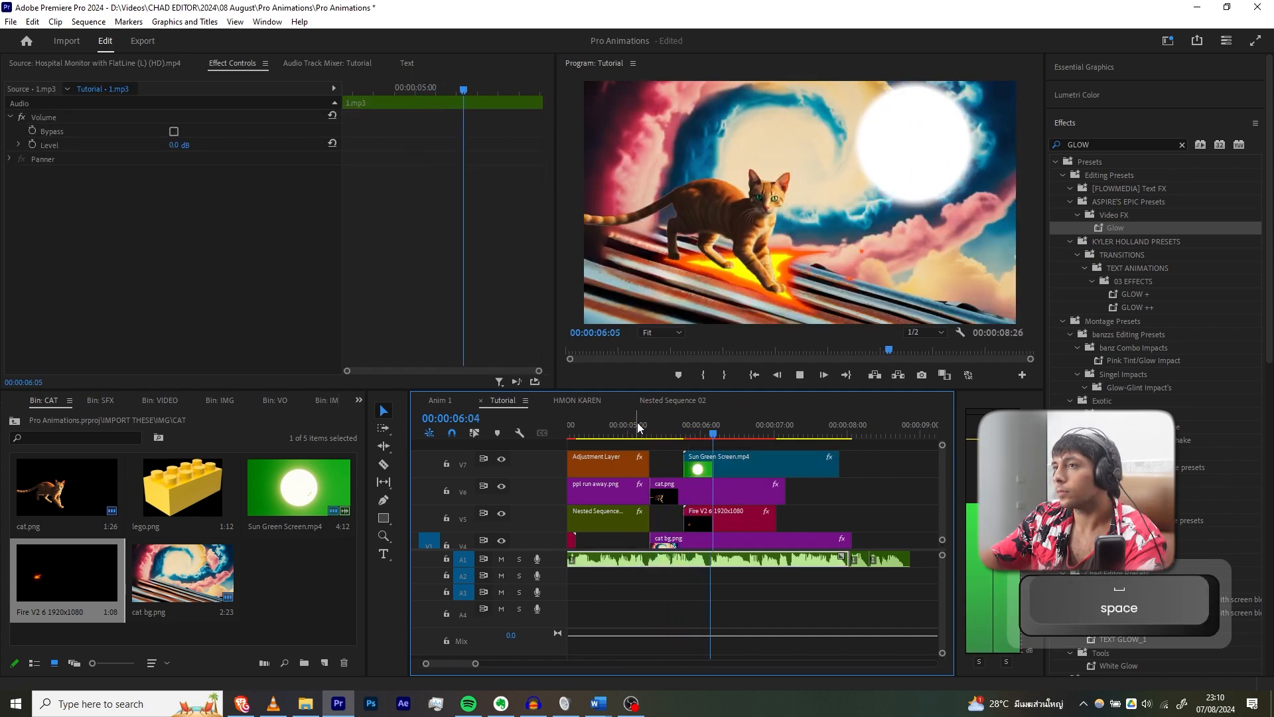
# Move the sun clip's second Transform Position keyframe later to slow its slide-in, and play back the result.
pyautogui.click(730, 465)
pyautogui.press('space')
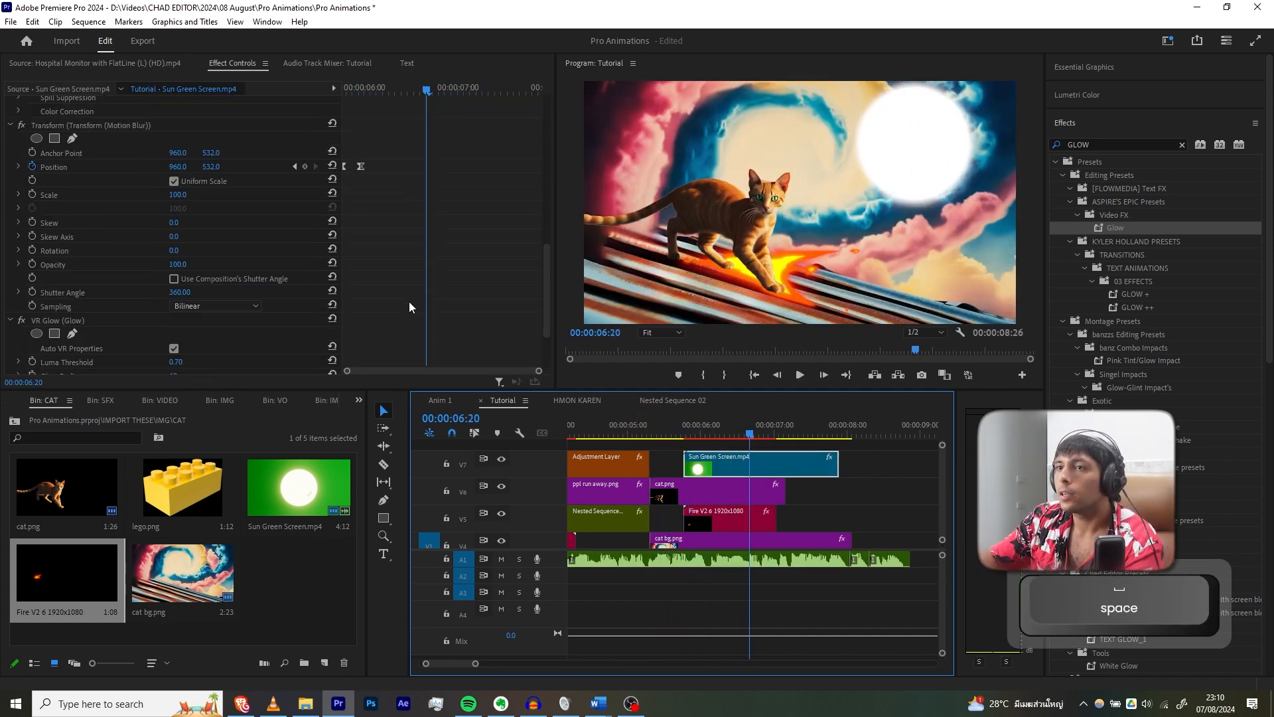
pyautogui.moveTo(361, 167); pyautogui.dragTo(388, 165)
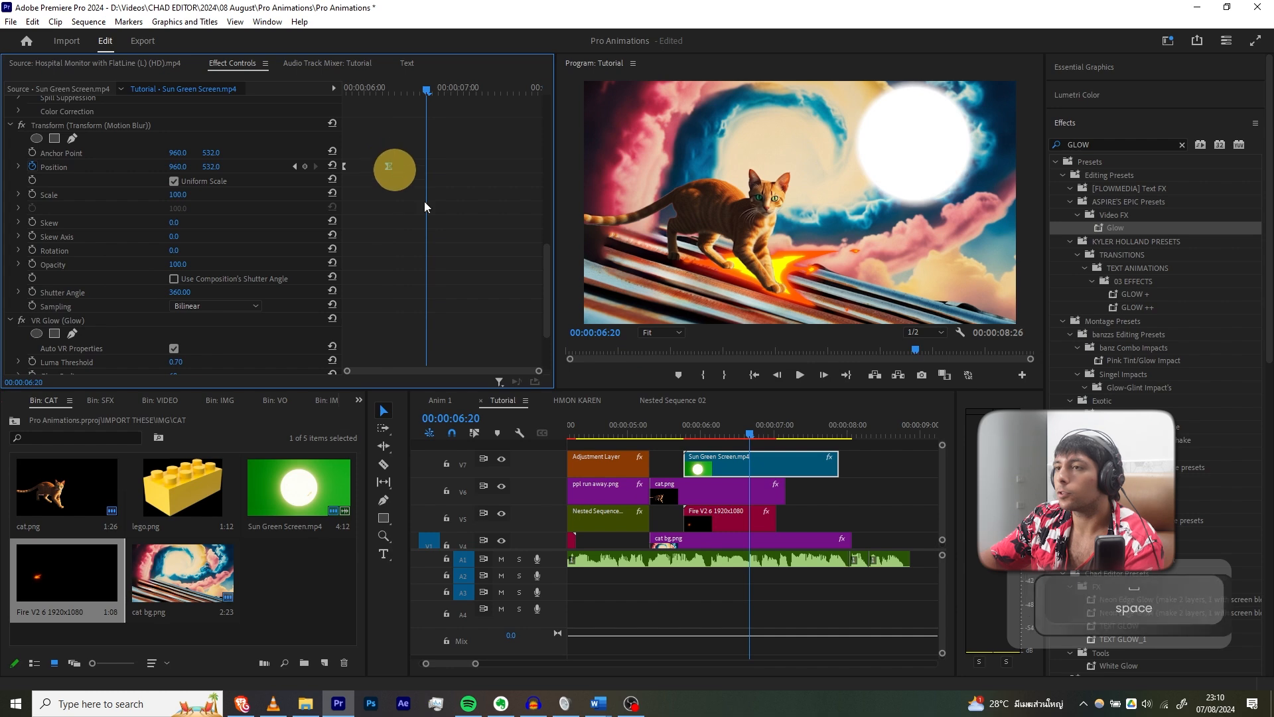
pyautogui.scroll(2, 108, 153)
pyautogui.click(114, 178)
pyautogui.moveTo(354, 212); pyautogui.dragTo(375, 217)
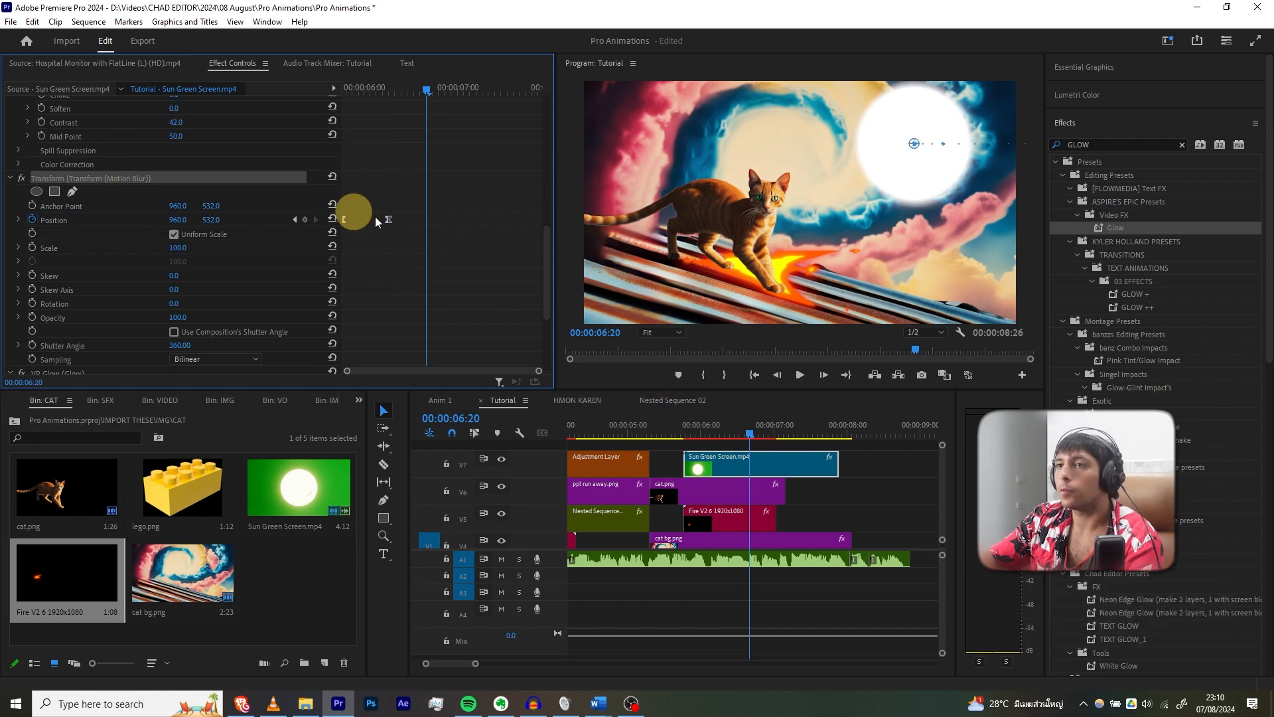
pyautogui.click(395, 216)
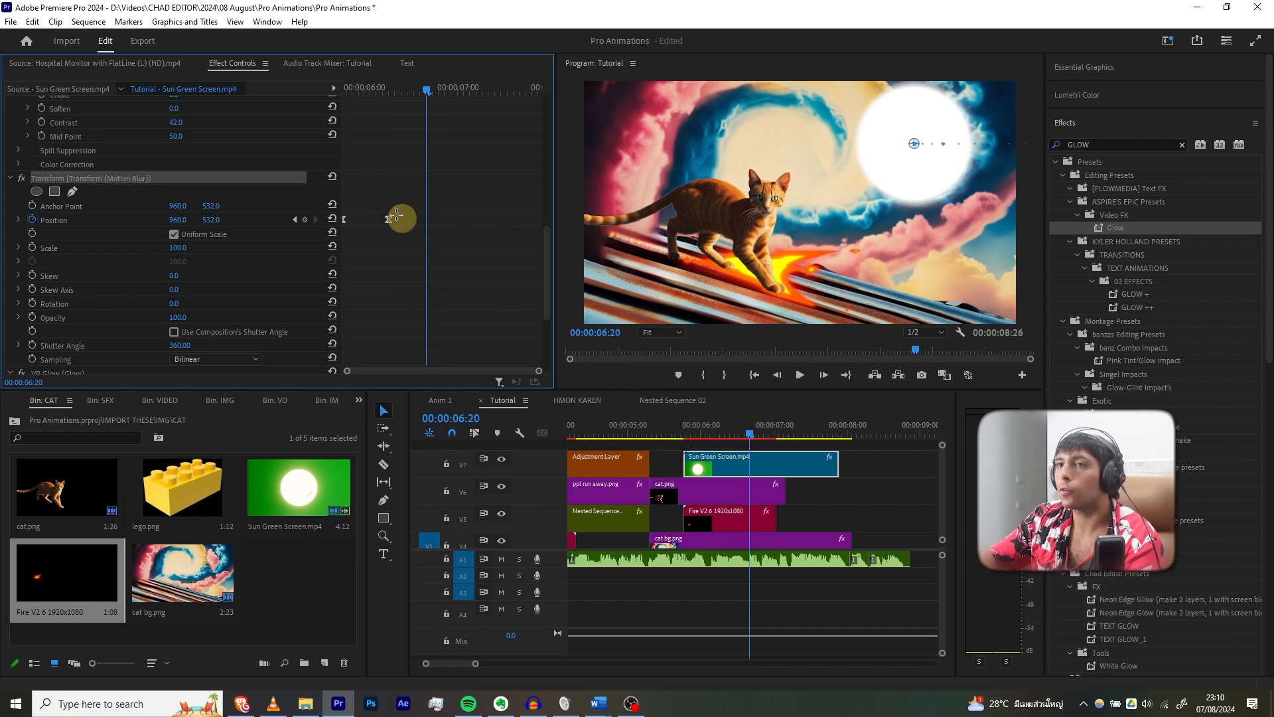
pyautogui.click(667, 427)
pyautogui.press('space')
pyautogui.press('space')
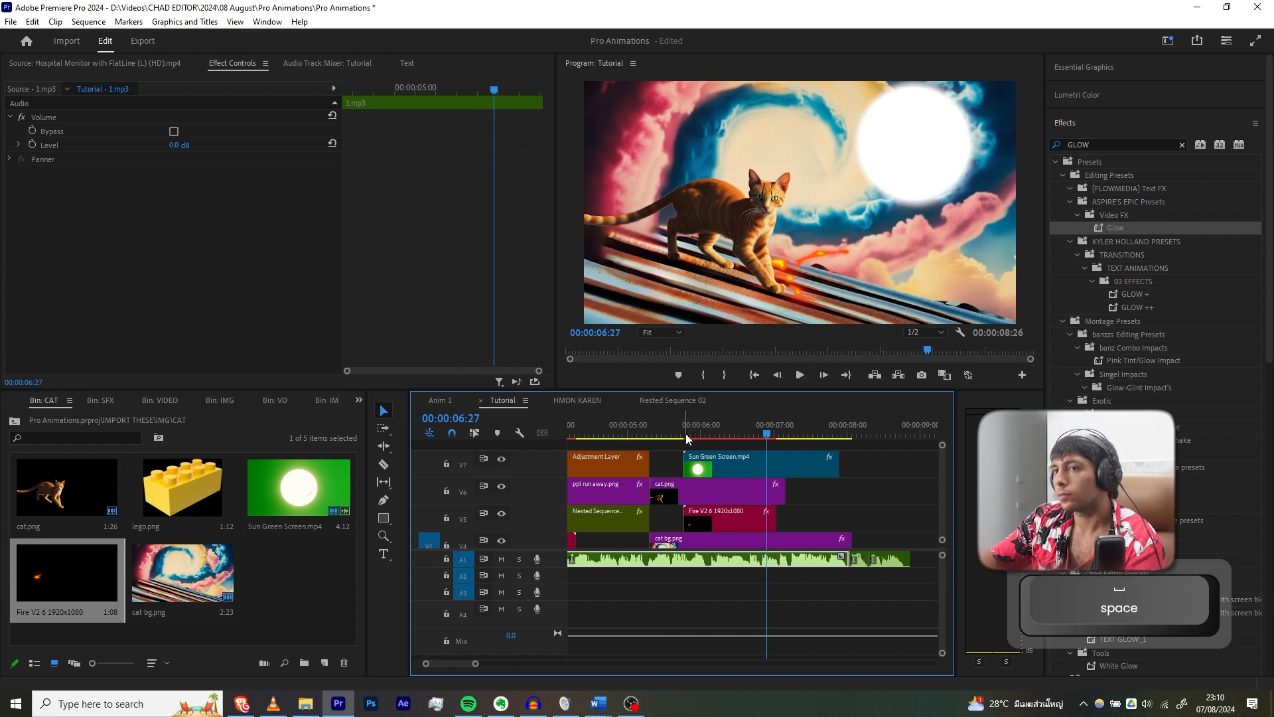
# Extend the cat.png clip to the end of the sun clip.
pyautogui.press('space')
pyautogui.click(743, 418)
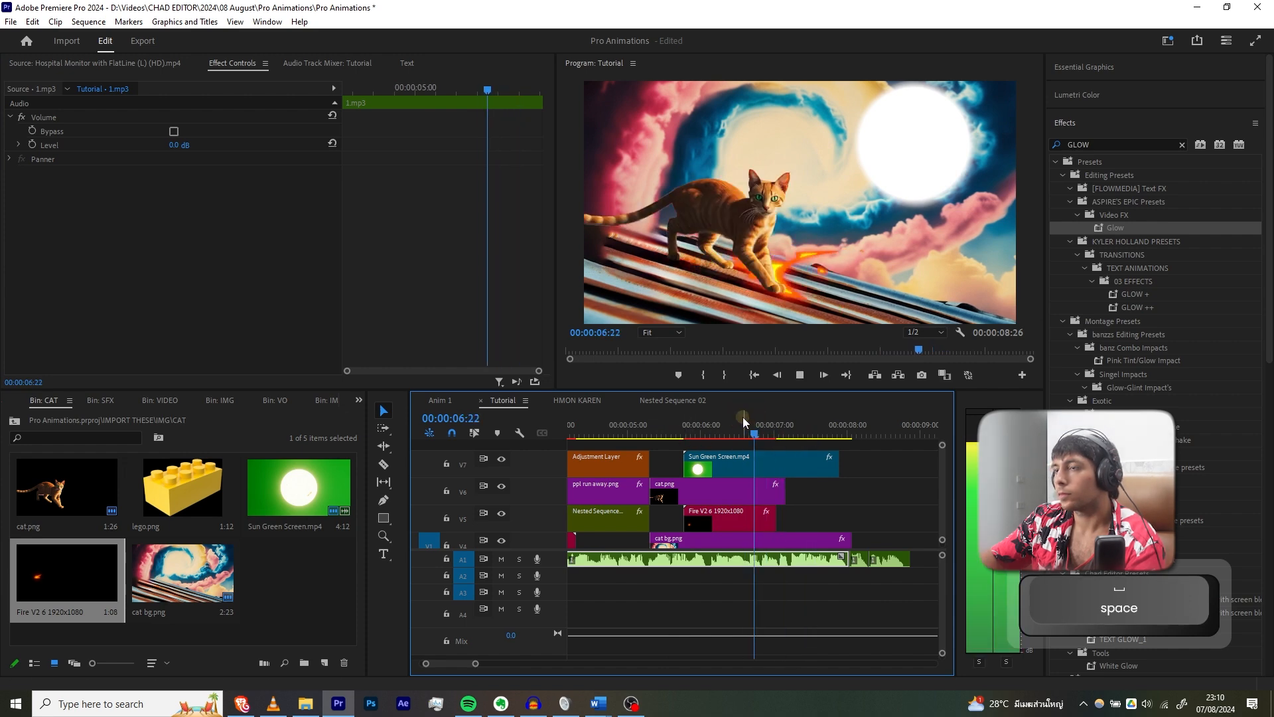
pyautogui.moveTo(785, 492); pyautogui.dragTo(839, 495)
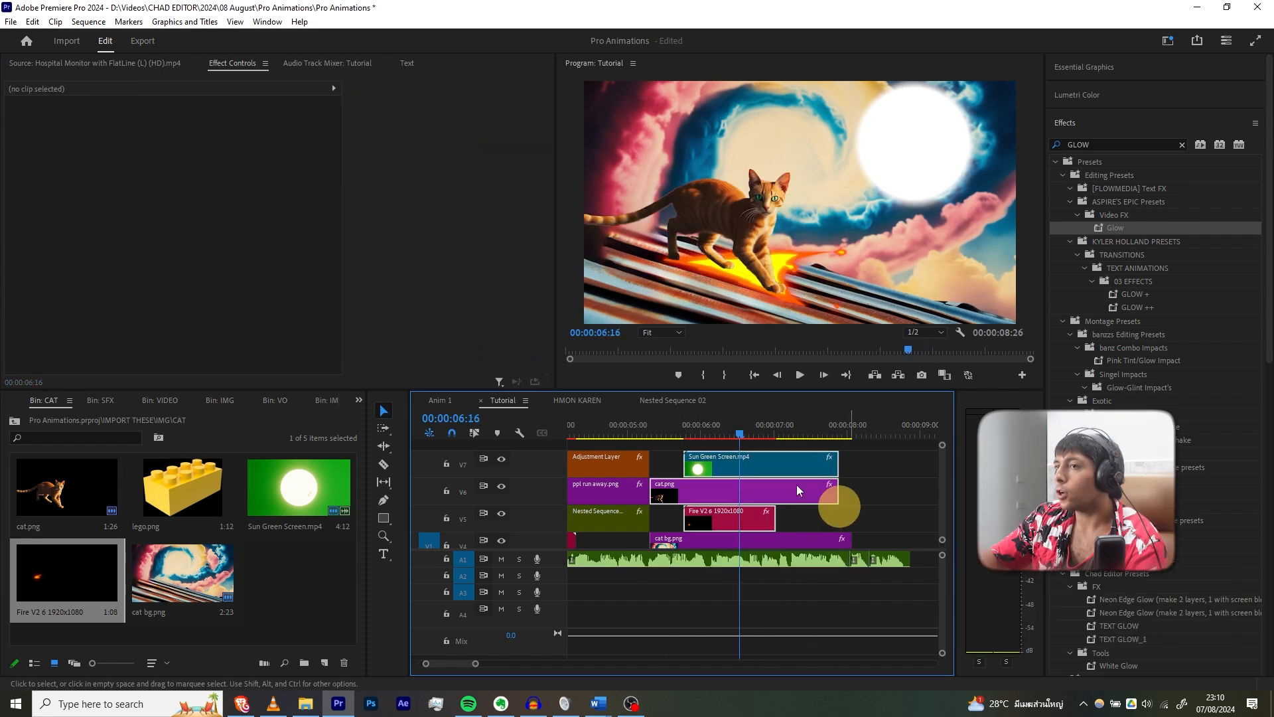
# Play the Anim 1 sequence around the fire and lego section to examine how the brick appears under the paw.
pyautogui.click(439, 400)
pyautogui.moveTo(711, 426); pyautogui.dragTo(683, 428)
pyautogui.press('space')
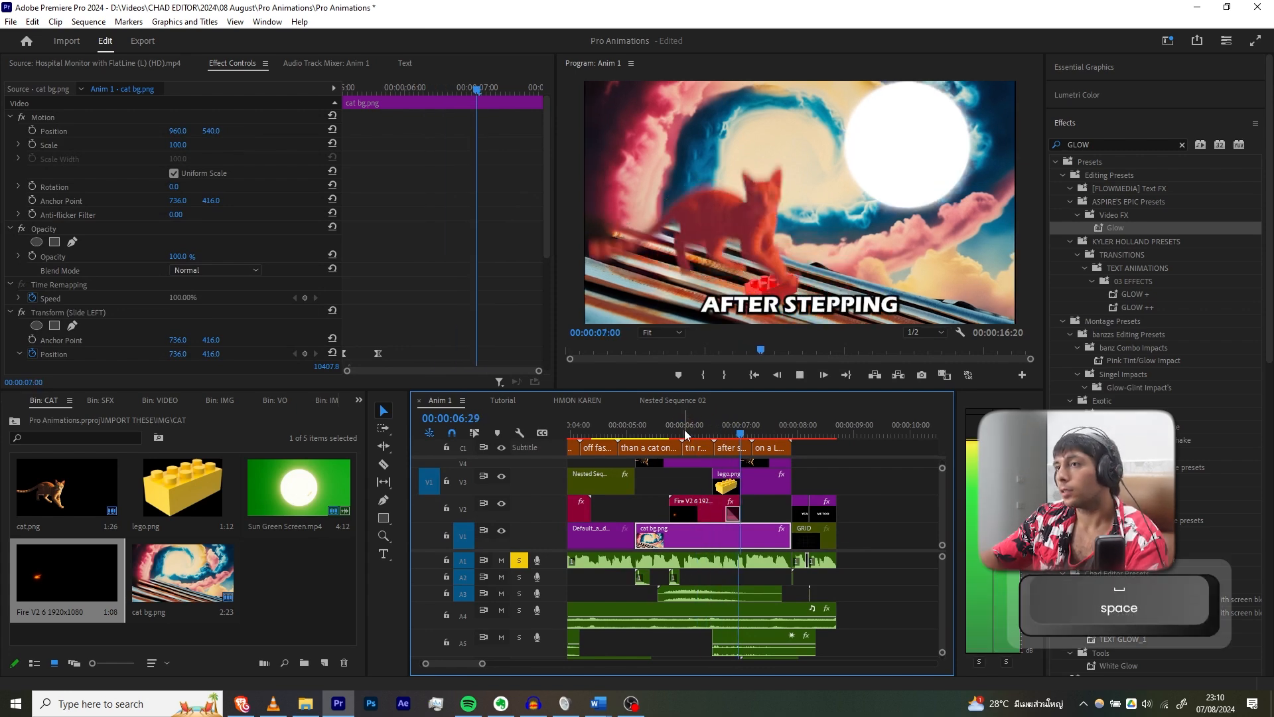
pyautogui.press('space')
pyautogui.click(705, 433)
pyautogui.press('space')
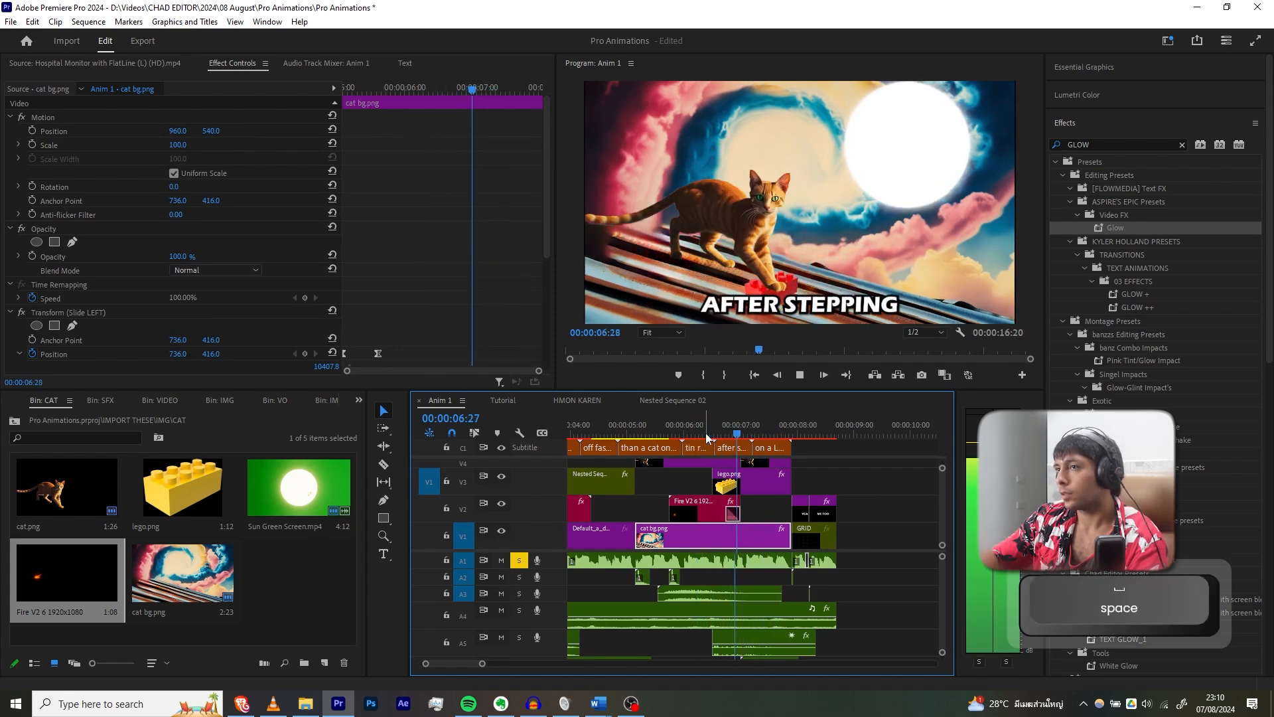
pyautogui.click(735, 432)
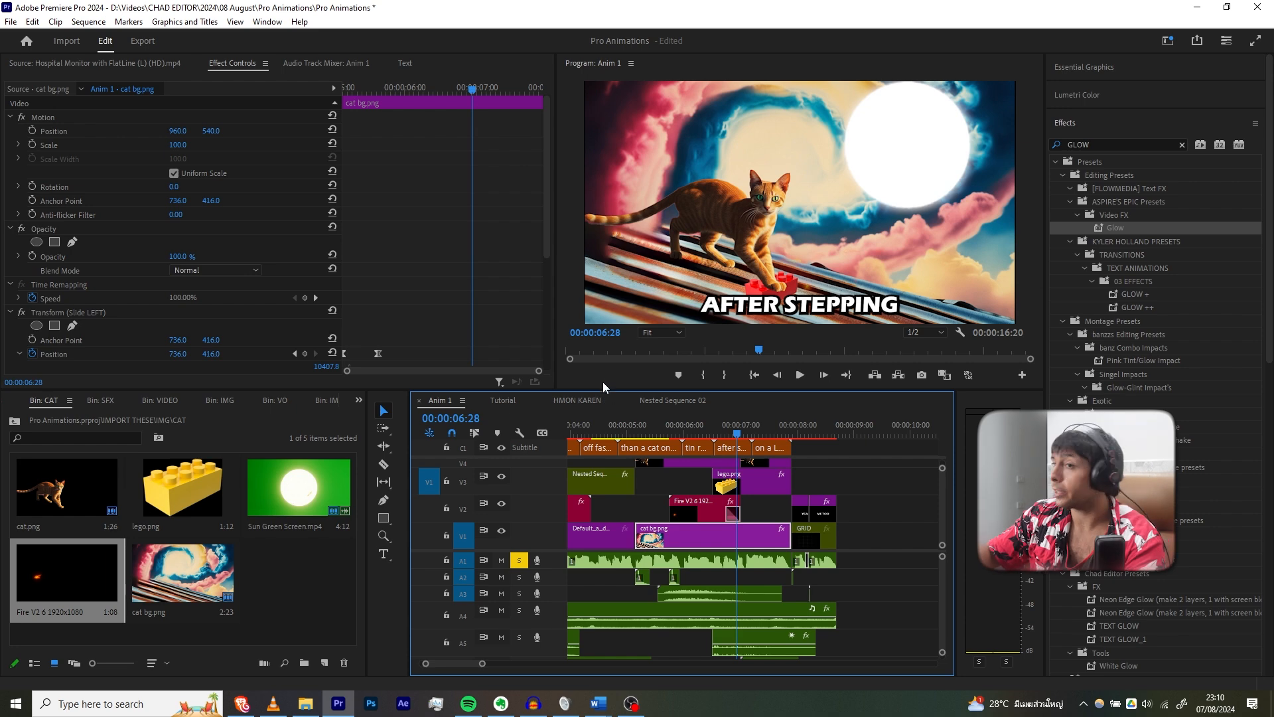
# Return to the Tutorial sequence and move the sun, cat and fire clips up one track.
pyautogui.click(502, 400)
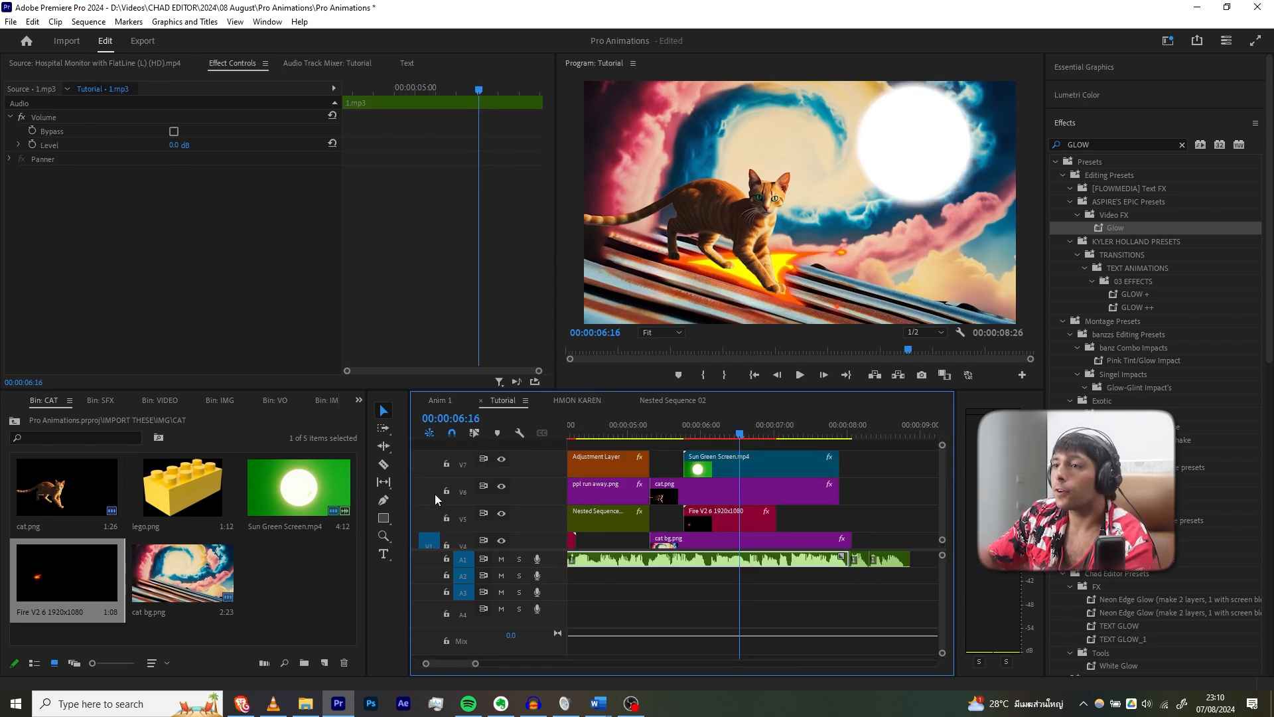
pyautogui.moveTo(882, 521); pyautogui.dragTo(749, 459)
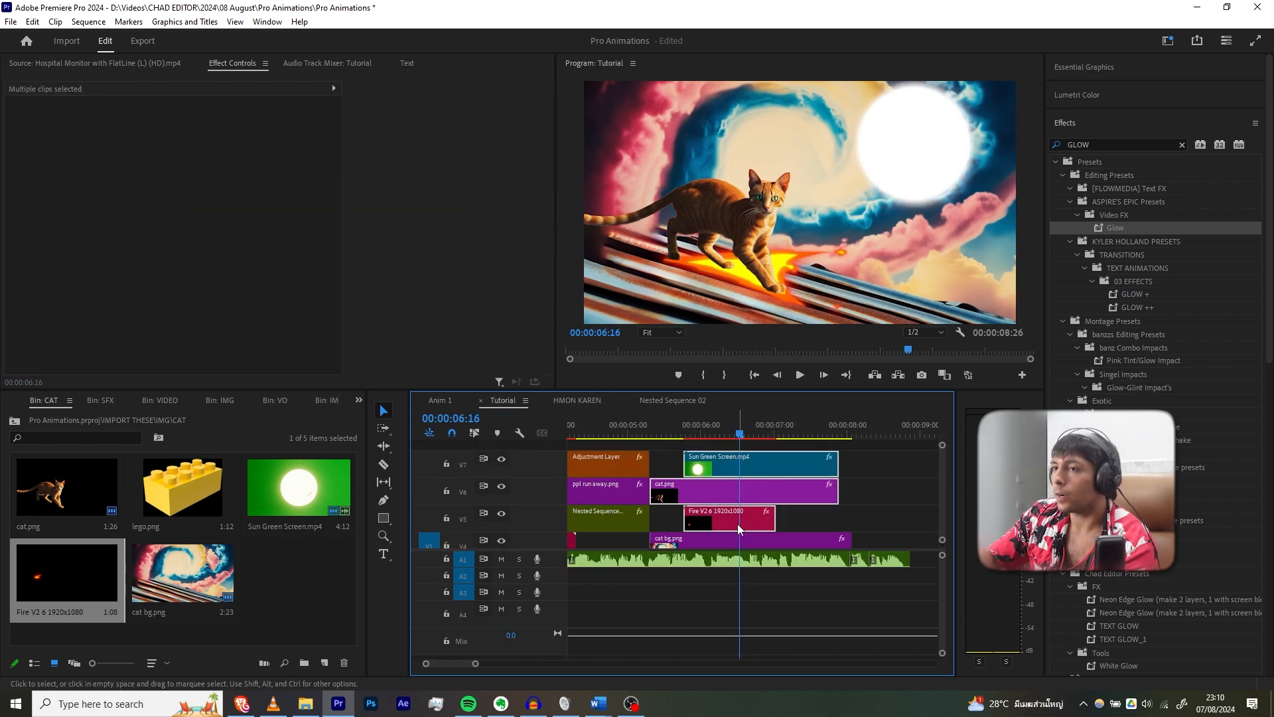
pyautogui.moveTo(738, 524); pyautogui.dragTo(736, 496)
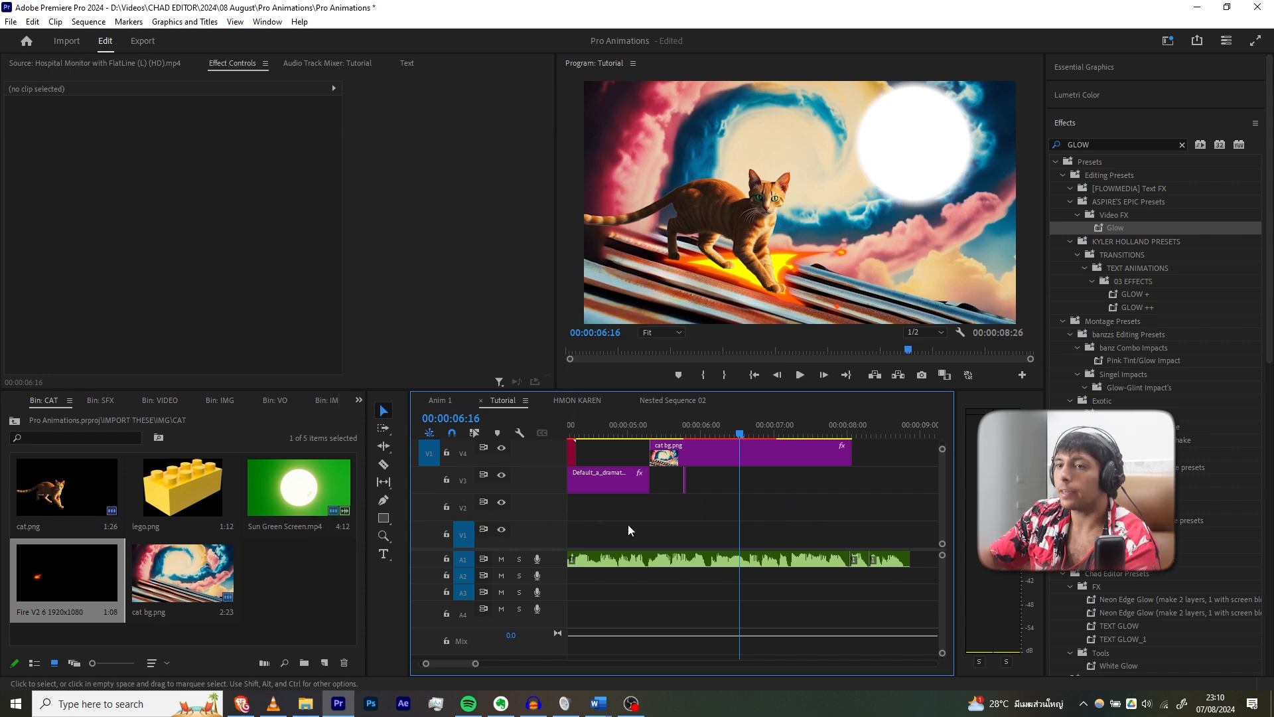
# Place lego.png on the freed track at 00:00:06:16 and position it at about 771.2, 962 below the cat's front paw.
pyautogui.scroll(2, 628, 524)
pyautogui.moveTo(183, 488); pyautogui.dragTo(754, 485)
pyautogui.click(60, 118)
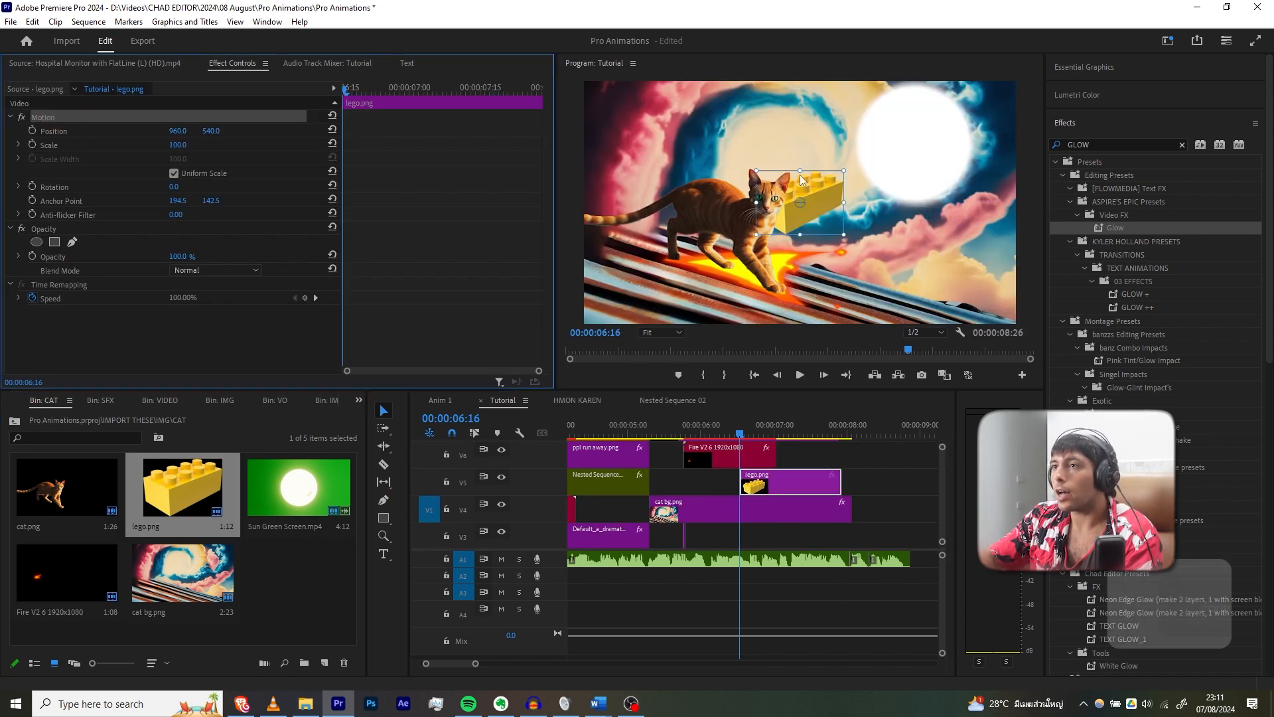
pyautogui.moveTo(799, 173); pyautogui.dragTo(782, 283)
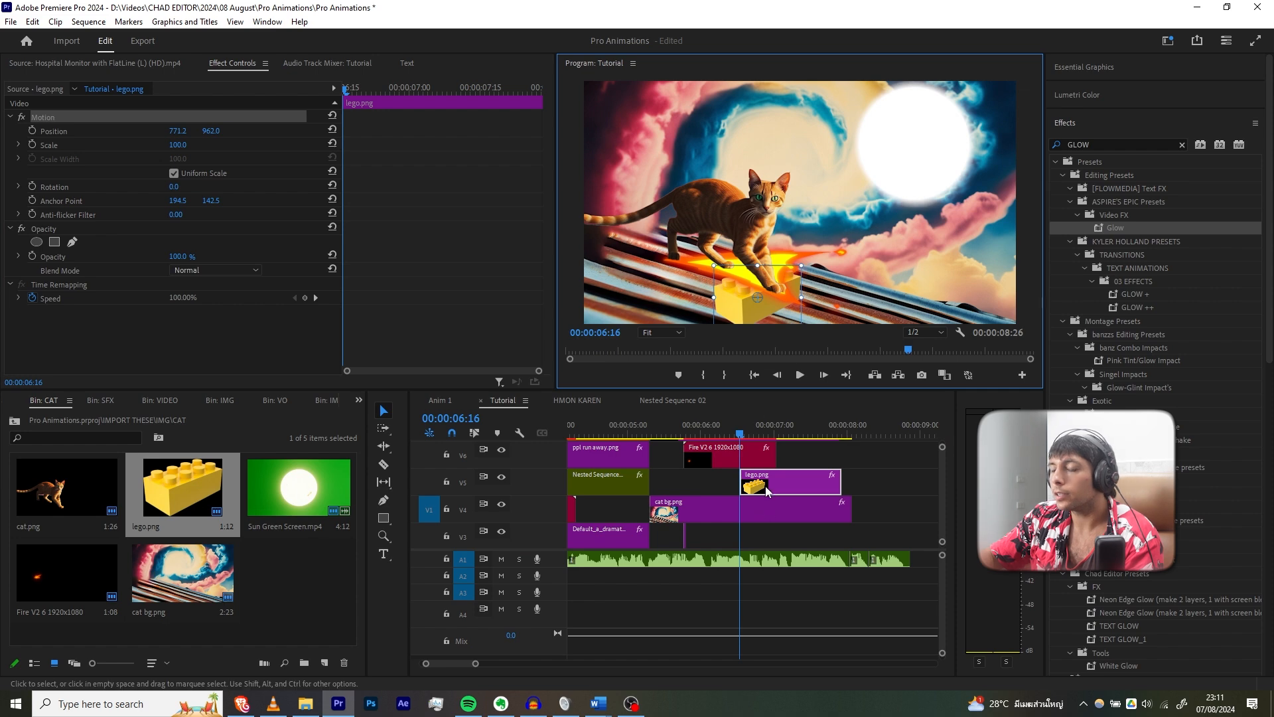
# Trim the fire clip to end just after the lego clip starts, and move lego.png one track up, above the fire.
pyautogui.scroll(2, 783, 476)
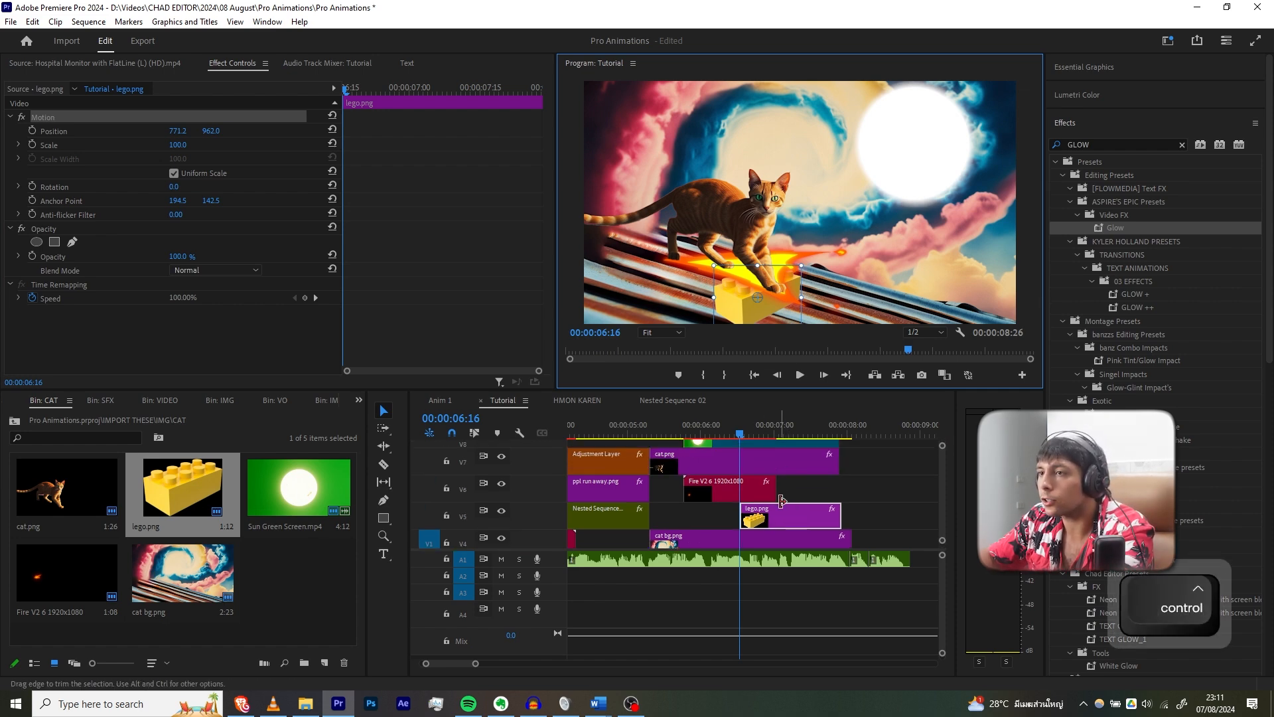
pyautogui.moveTo(770, 489); pyautogui.dragTo(749, 489)
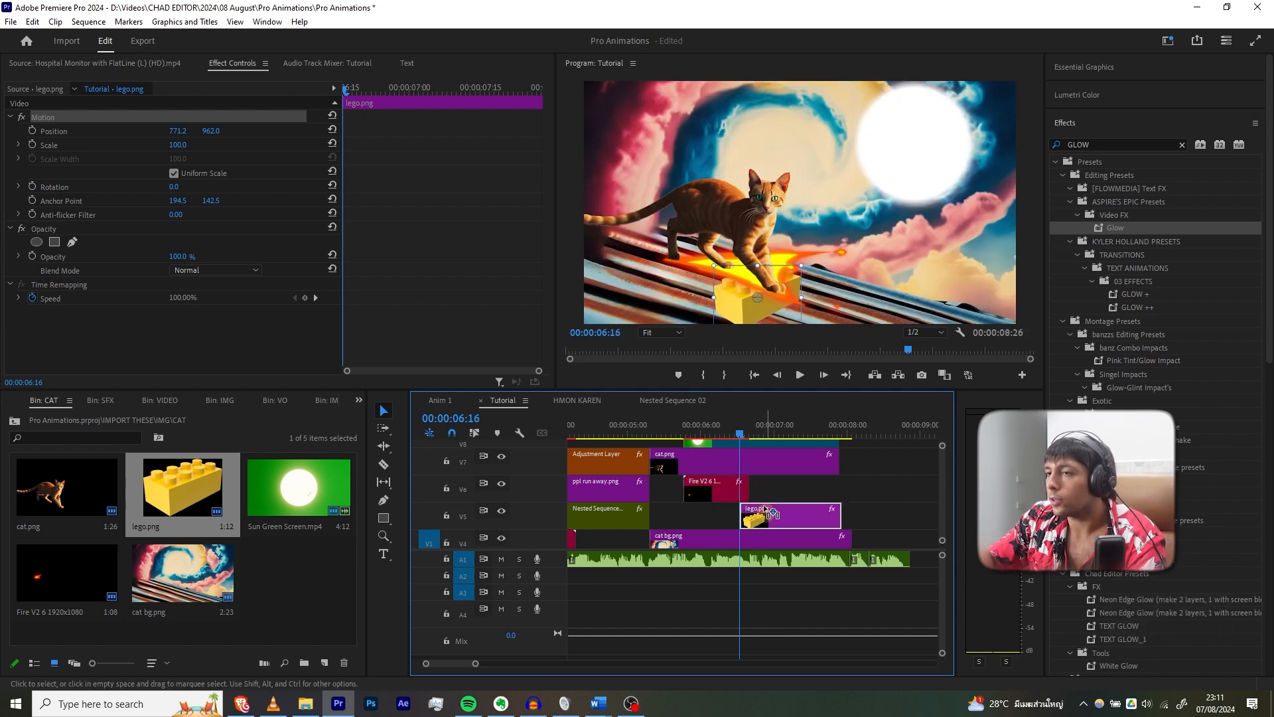
pyautogui.hotkey('alt', 'Up')
# Add the default video transition to the end of the fire clip, adjust its length and scrub through the fade.
pyautogui.moveTo(722, 495); pyautogui.dragTo(746, 516)
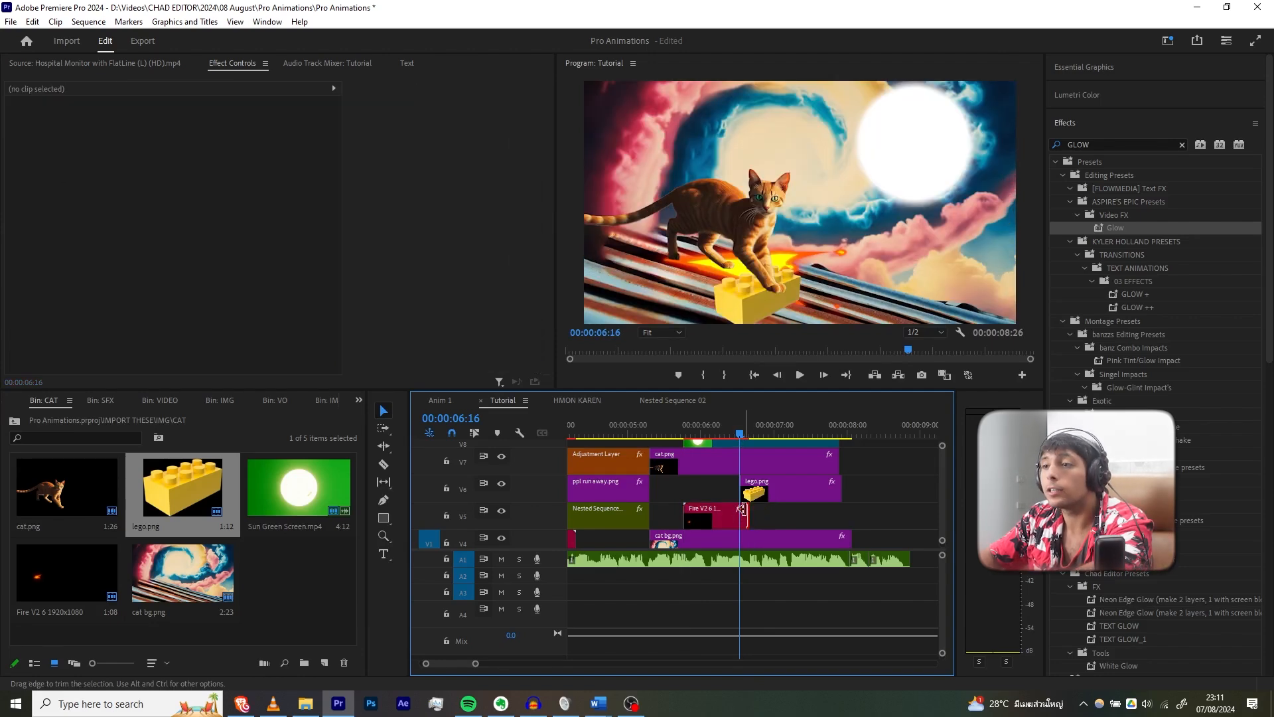
pyautogui.hotkey('ctrl', 'd')
pyautogui.moveTo(742, 518); pyautogui.dragTo(735, 518)
pyautogui.moveTo(724, 417); pyautogui.dragTo(761, 421)
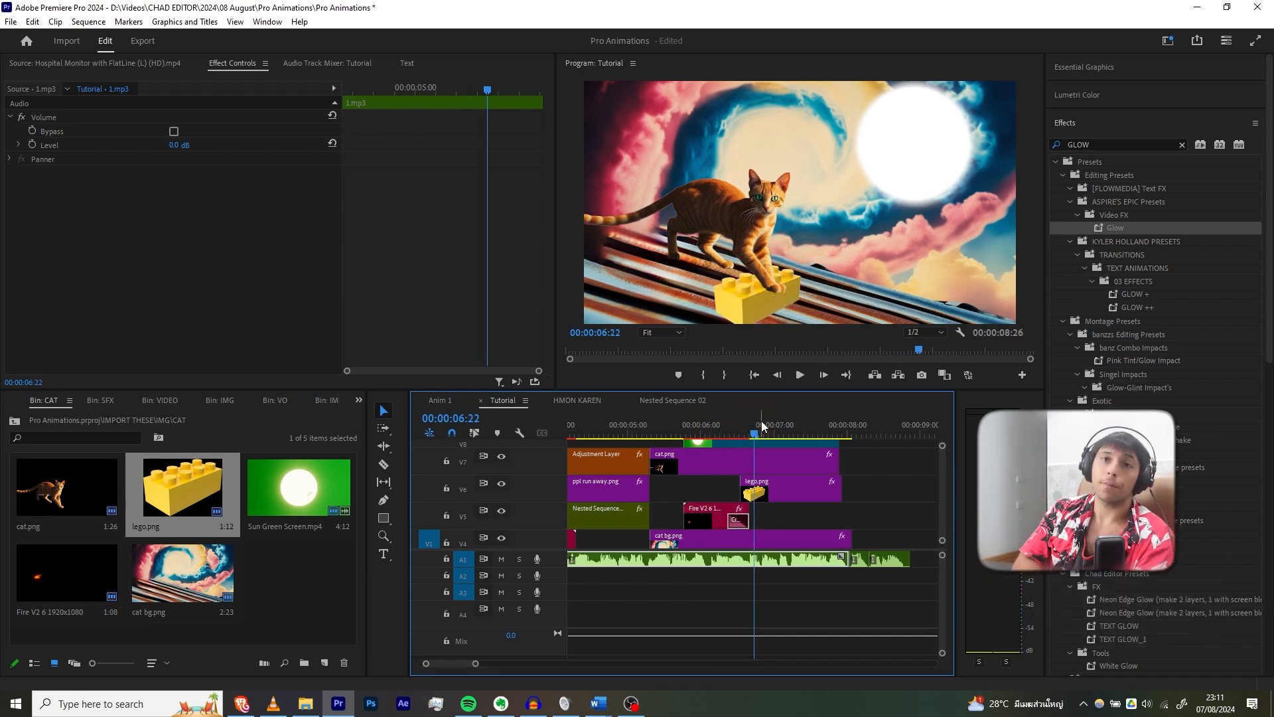
# Scale lego.png to about 95.9 and move it to about 853.8, 897 under the cat's front paw.
pyautogui.click(799, 480)
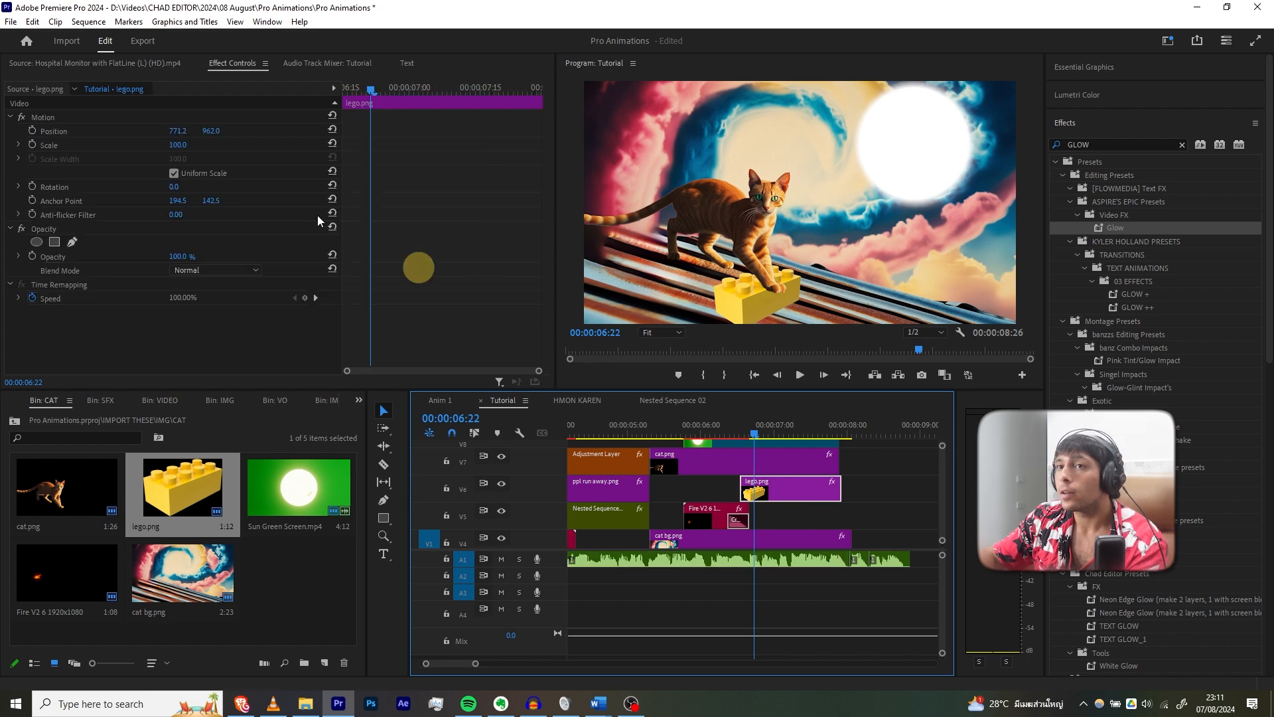
pyautogui.click(65, 121)
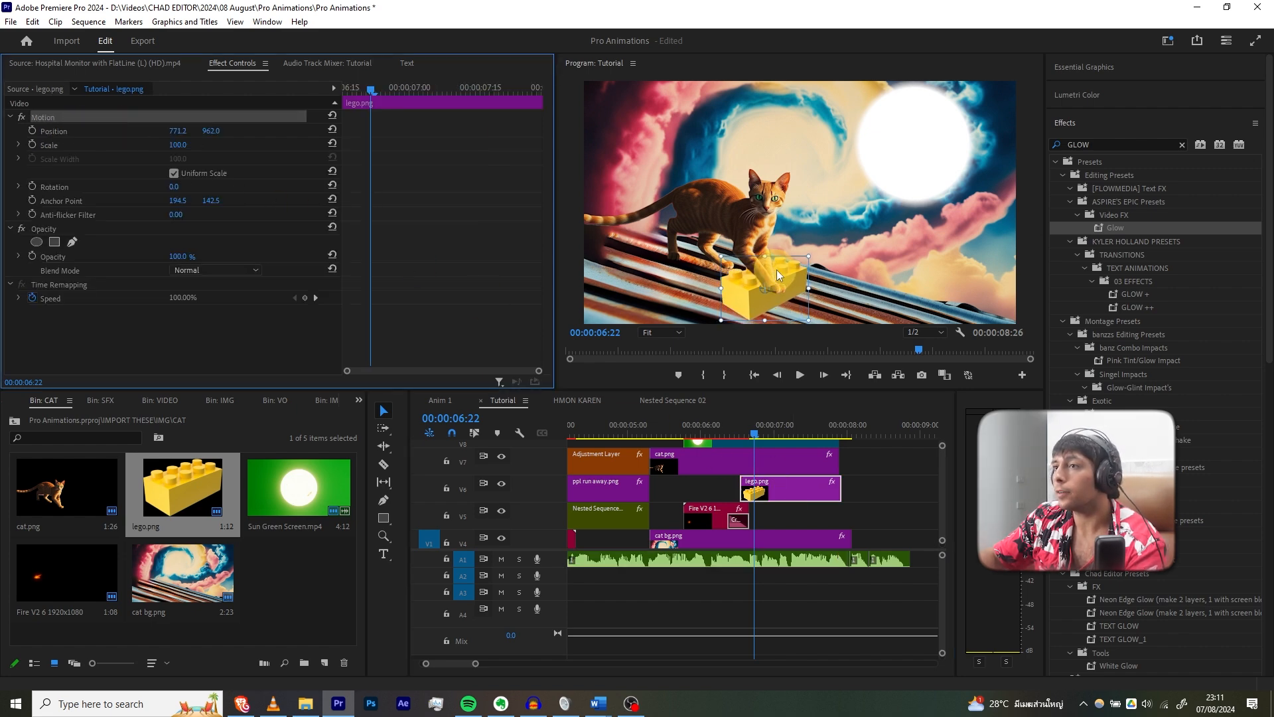
pyautogui.moveTo(776, 269); pyautogui.dragTo(805, 264)
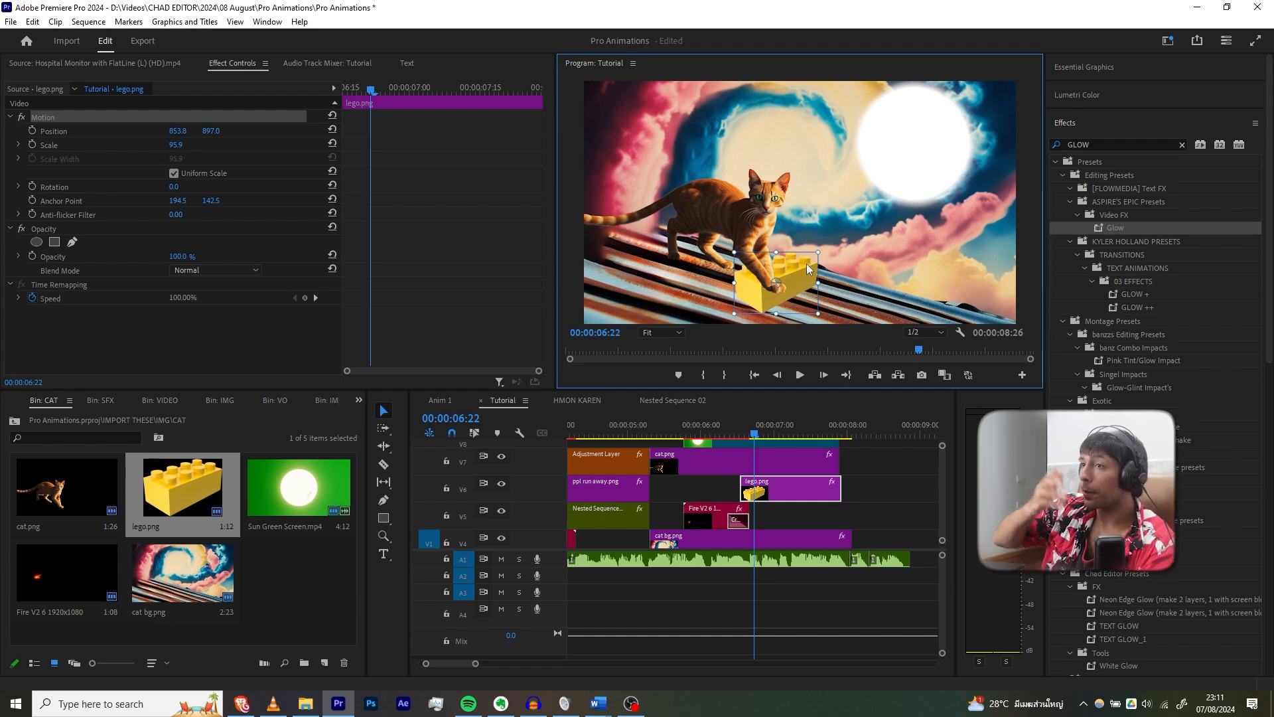
# Examine the brick's placement under the paw in Anim 1, then return to Tutorial and select the lego clip's Motion controls.
pyautogui.click(443, 399)
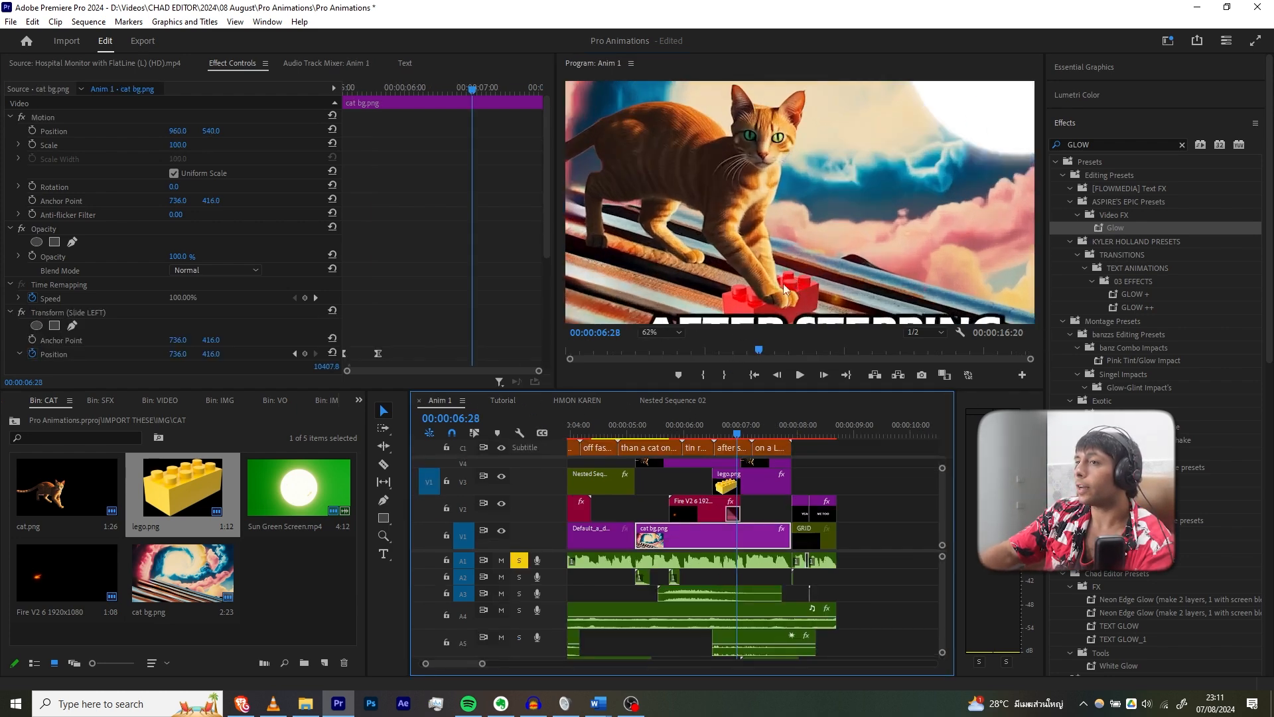
pyautogui.click(627, 348)
pyautogui.click(503, 400)
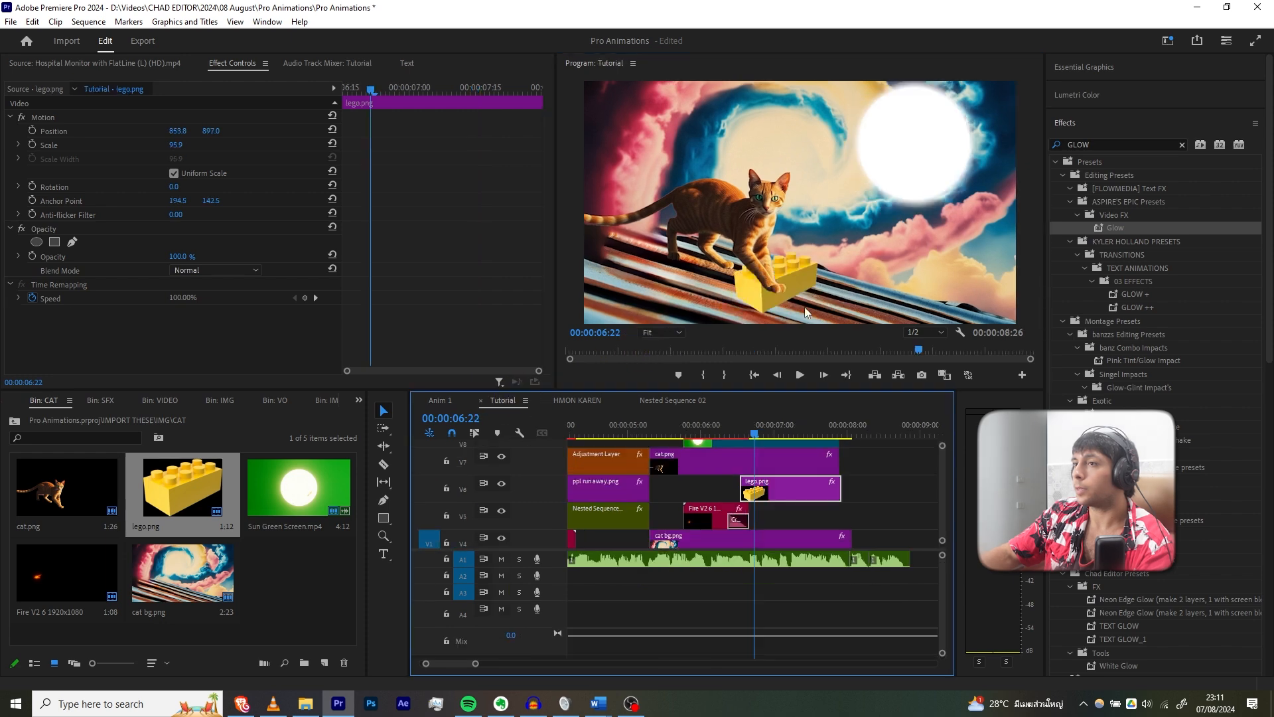
pyautogui.click(66, 121)
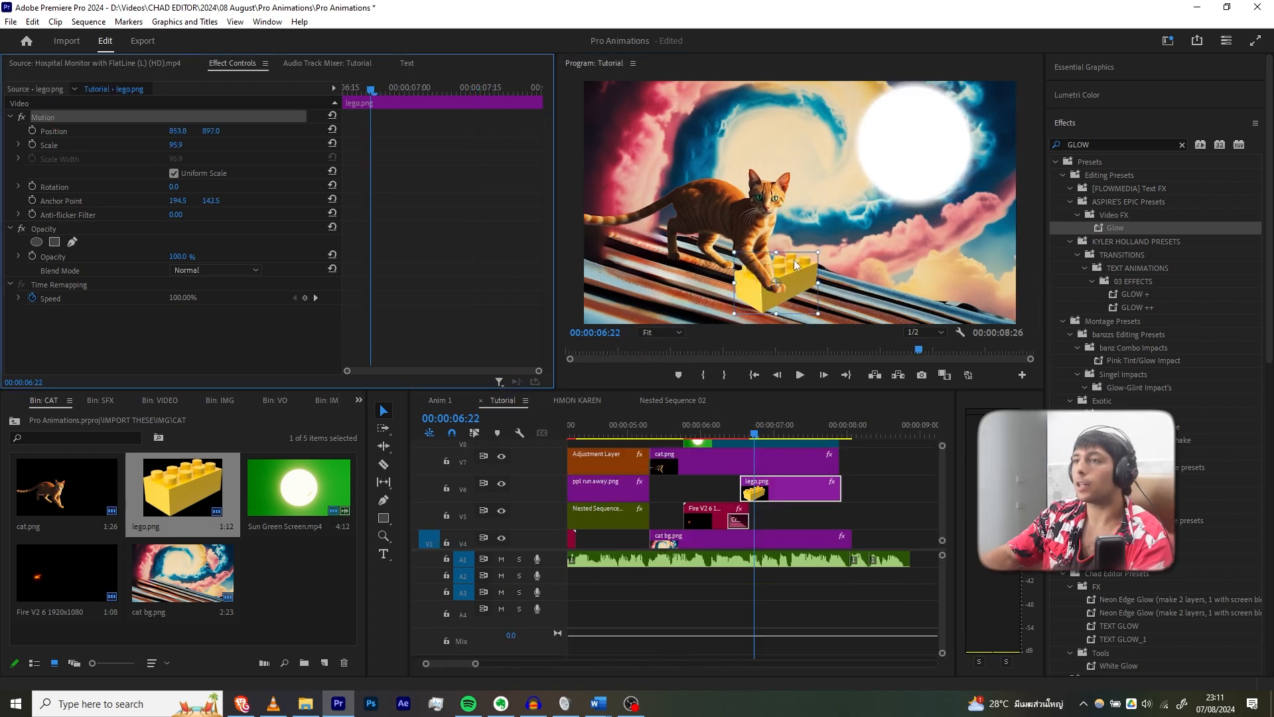
# Nudge lego.png to about 865.6, 903 under the cat's paw and apply the Transform (Motion Blur) preset to the clip.
pyautogui.moveTo(794, 260); pyautogui.dragTo(799, 264)
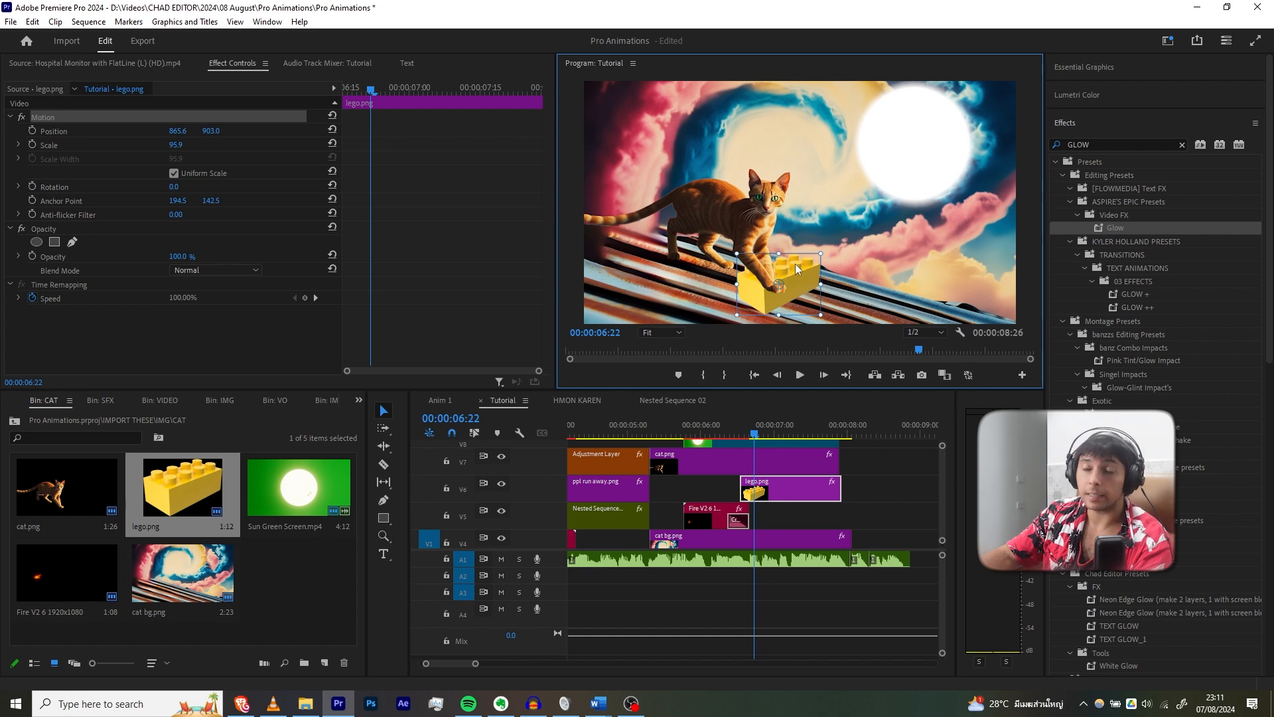
pyautogui.moveTo(1118, 144); pyautogui.dragTo(1032, 151)
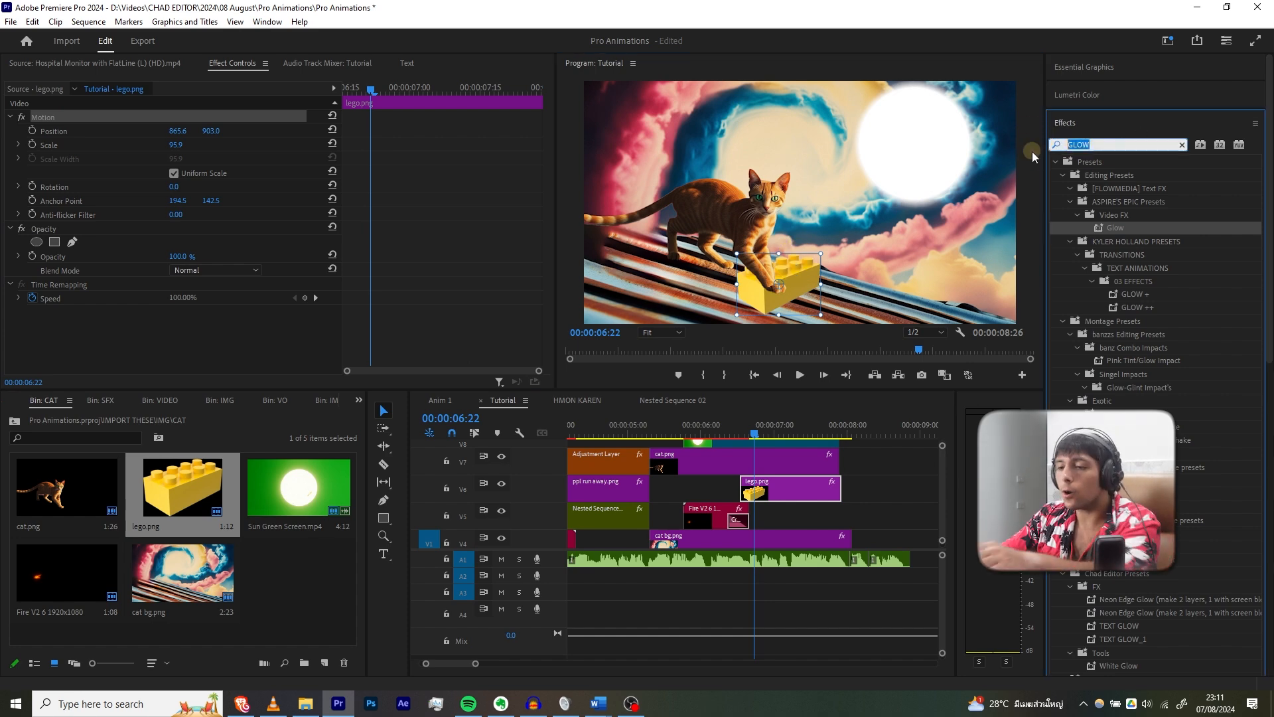
pyautogui.write('T')
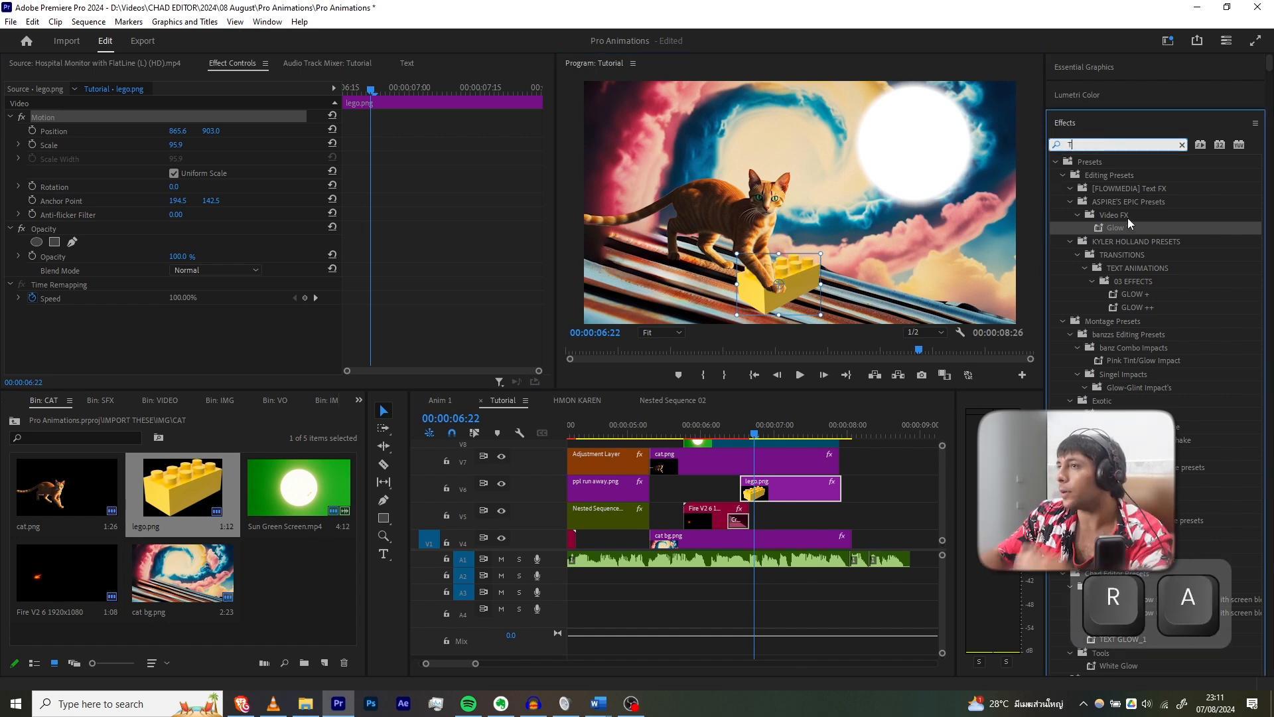
pyautogui.write('RA')
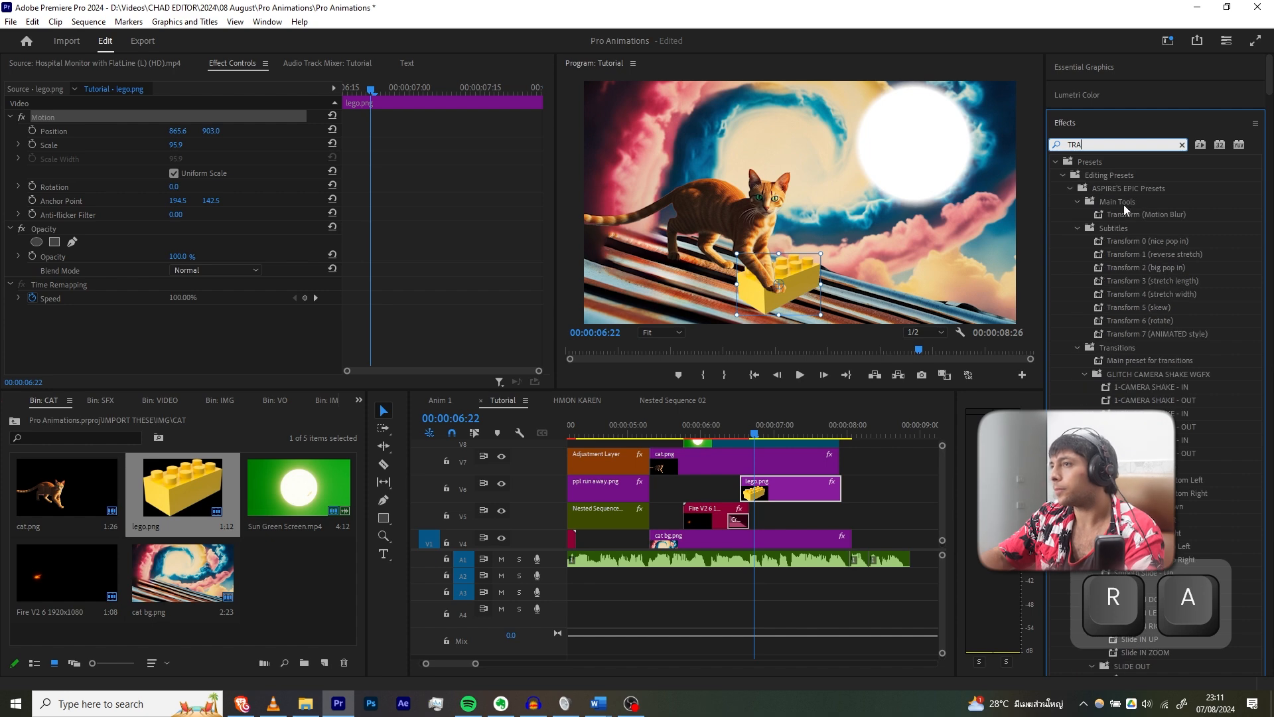
pyautogui.moveTo(763, 459); pyautogui.dragTo(763, 491)
pyautogui.scroll(-5, 439, 284)
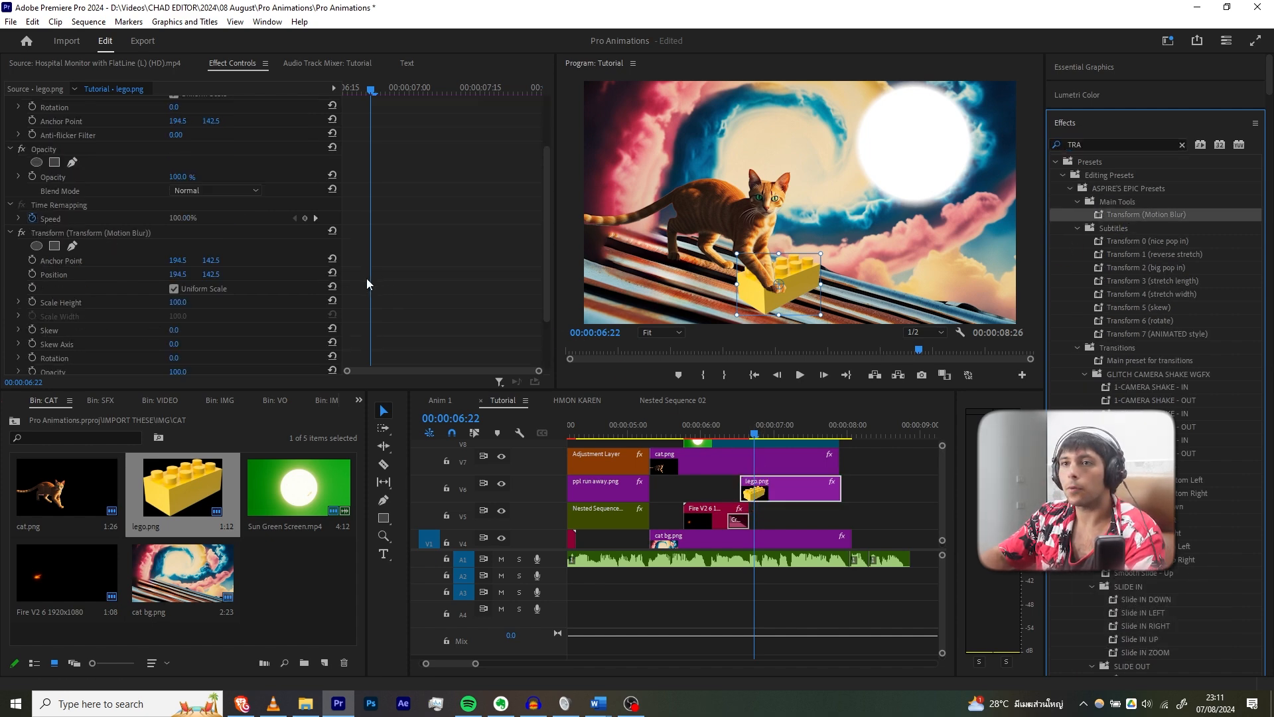
# Keyframe the lego's Transform position at 00:00:06:22, and set its vertical value to about 555.5 at the clip's start.
pyautogui.click(32, 261)
pyautogui.moveTo(370, 88); pyautogui.dragTo(295, 92)
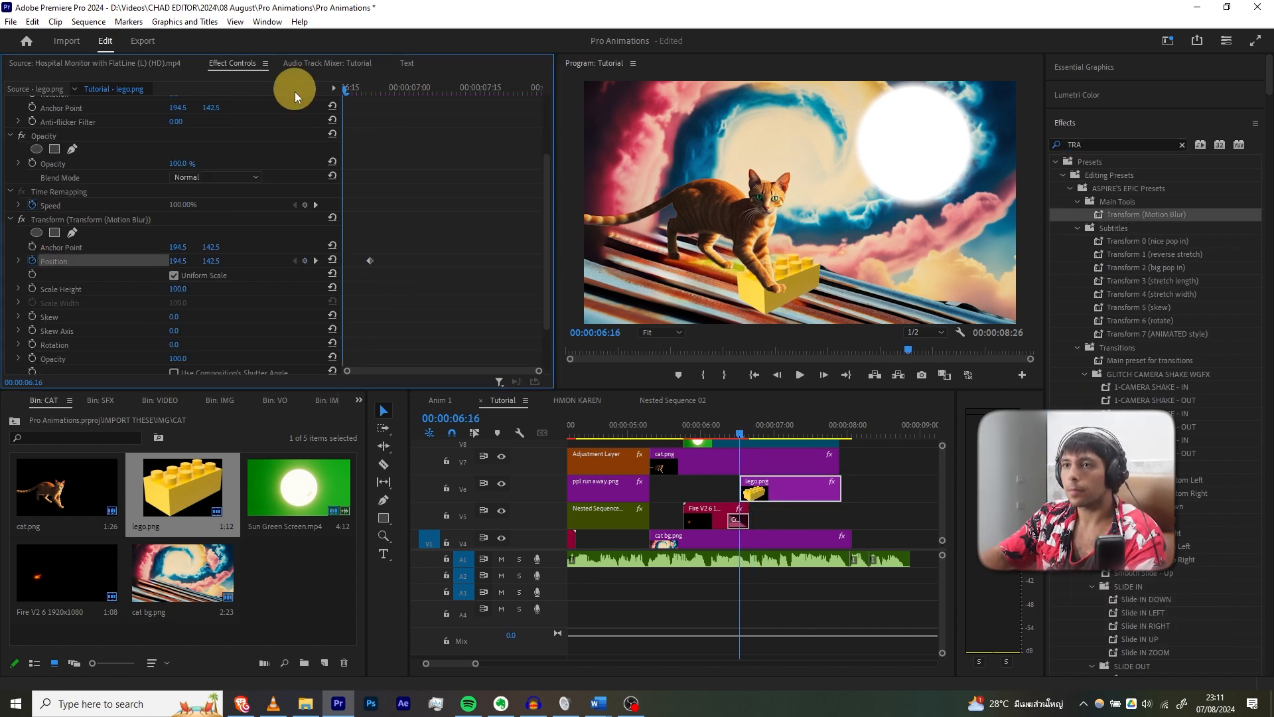
pyautogui.moveTo(219, 262); pyautogui.dragTo(501, 261)
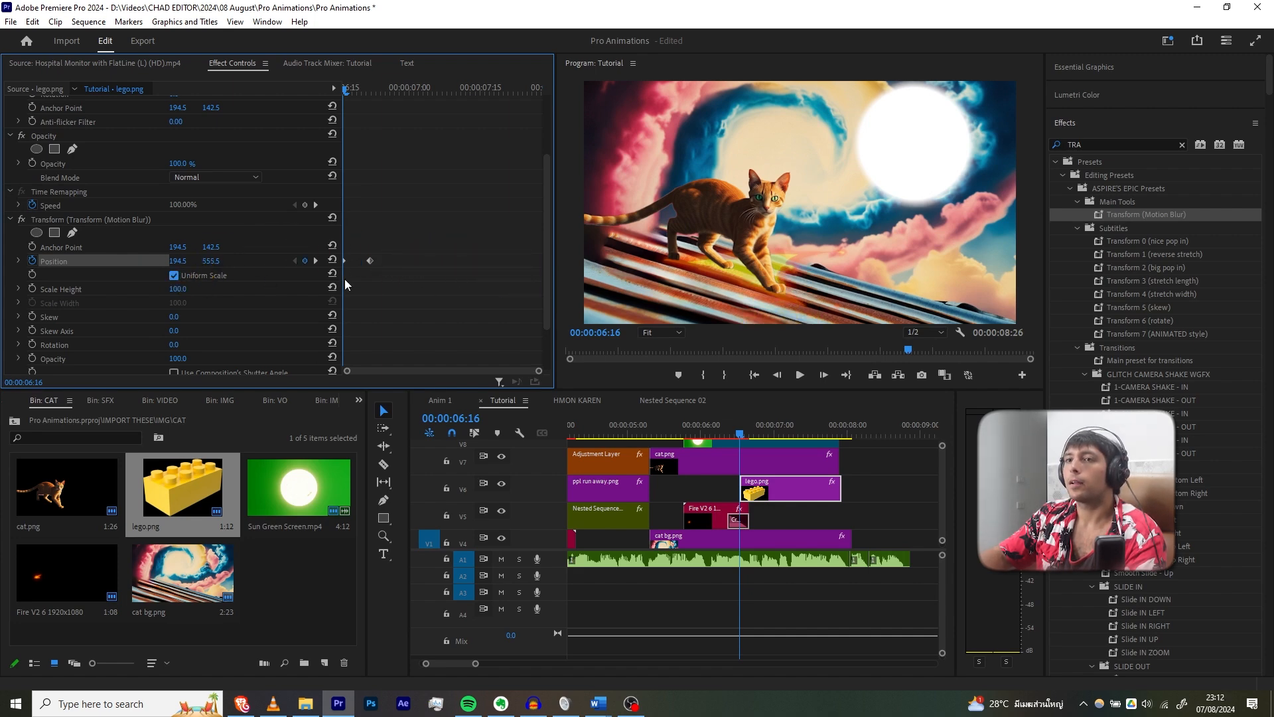
# Apply Ease In and Ease Out temporal interpolation to the lego's Transform position keyframes and play back the result.
pyautogui.rightClick(367, 261)
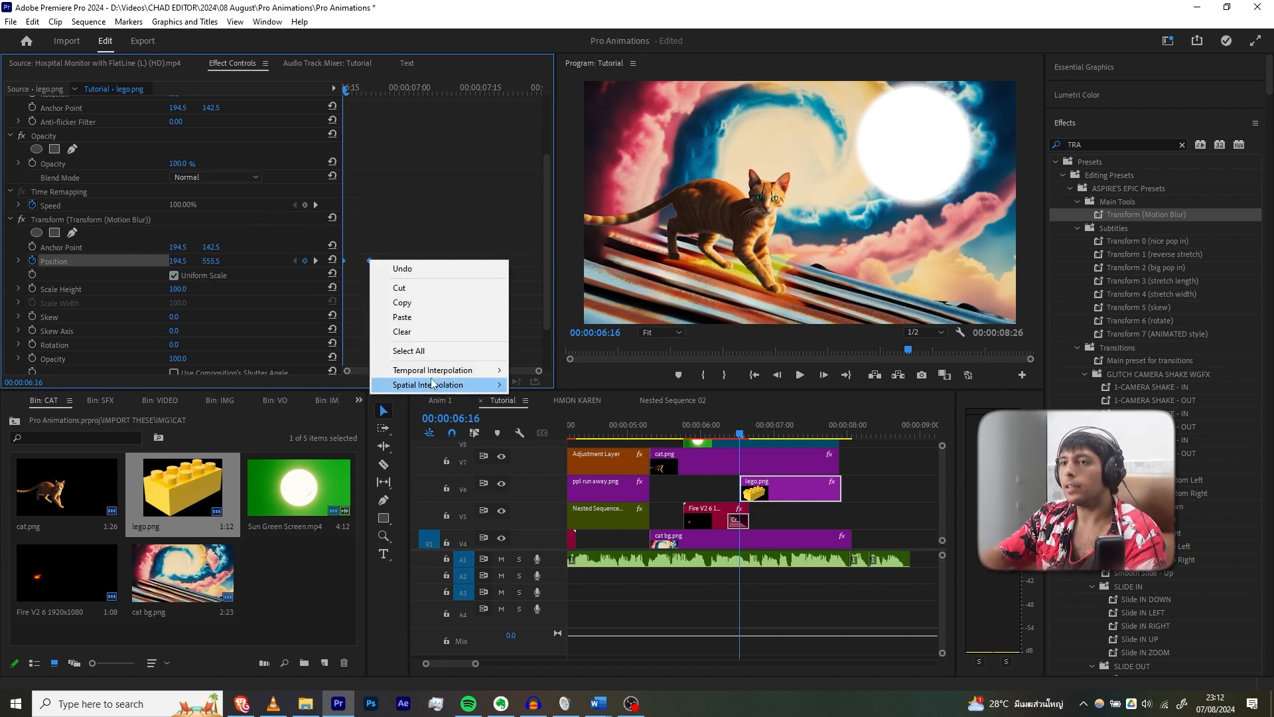
pyautogui.moveTo(425, 369)
pyautogui.click(541, 446)
pyautogui.rightClick(370, 260)
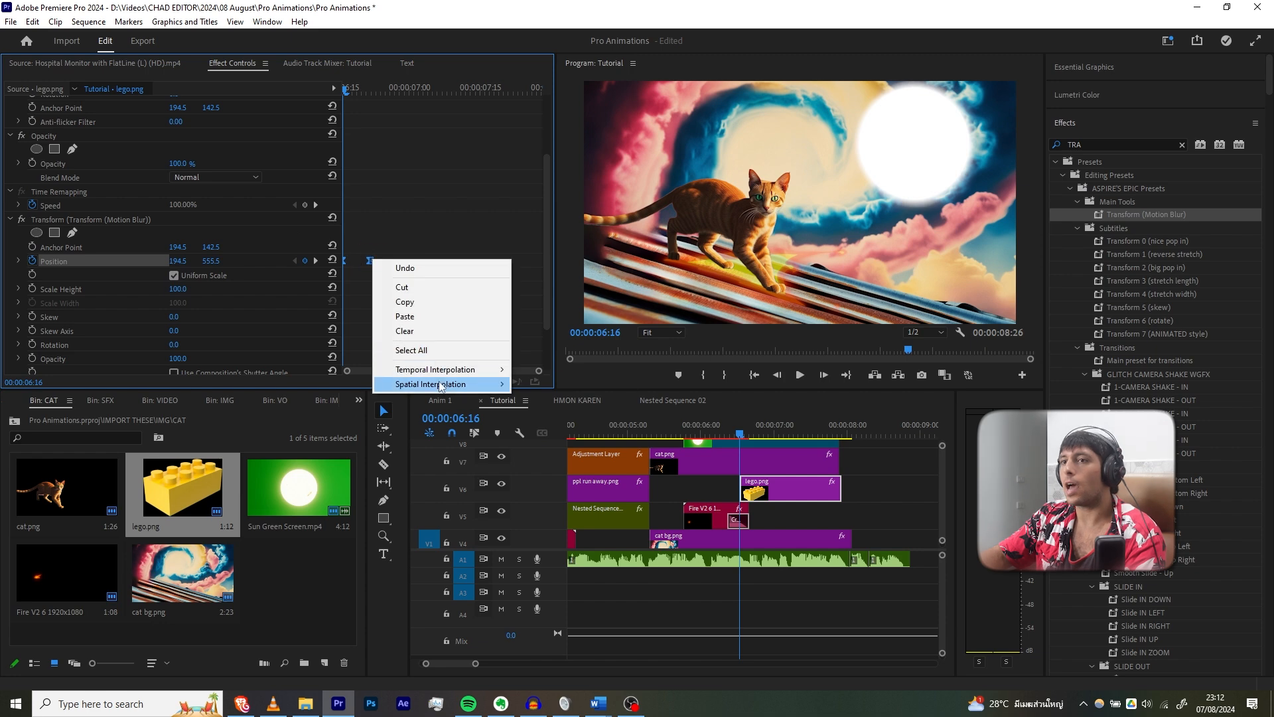
pyautogui.moveTo(380, 403)
pyautogui.click(551, 461)
pyautogui.click(654, 404)
pyautogui.press('space')
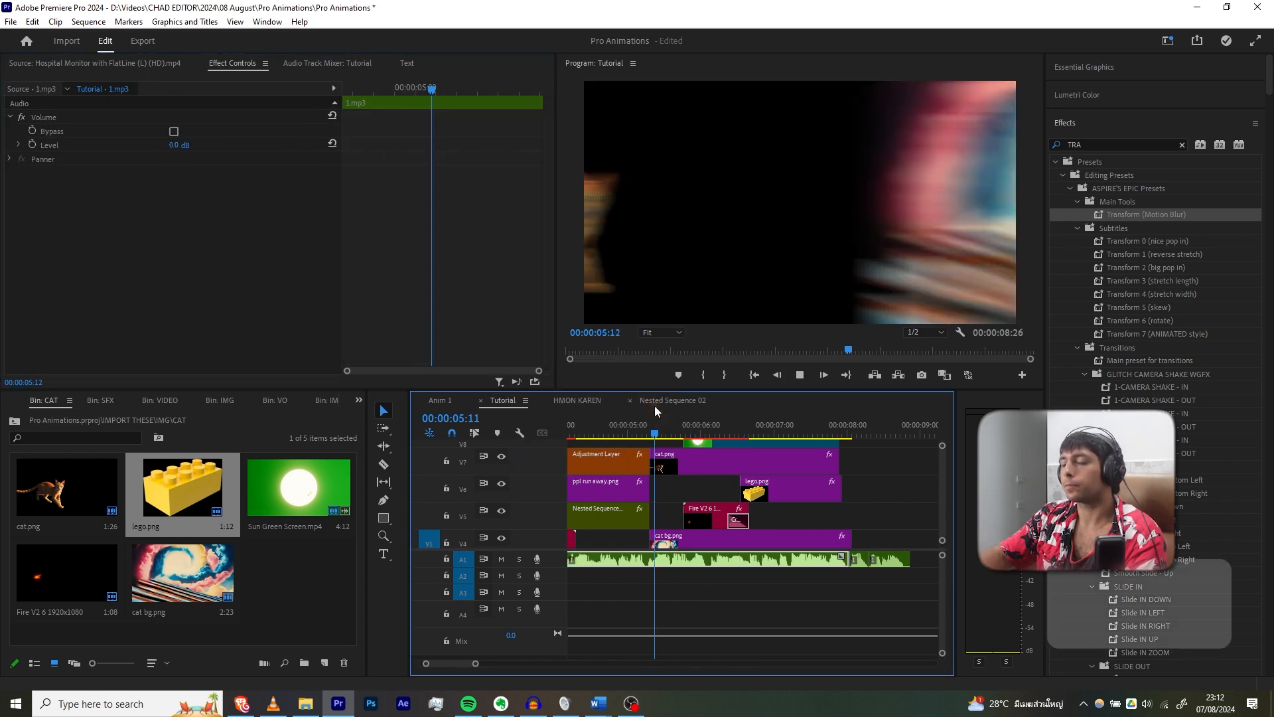
pyautogui.press('space')
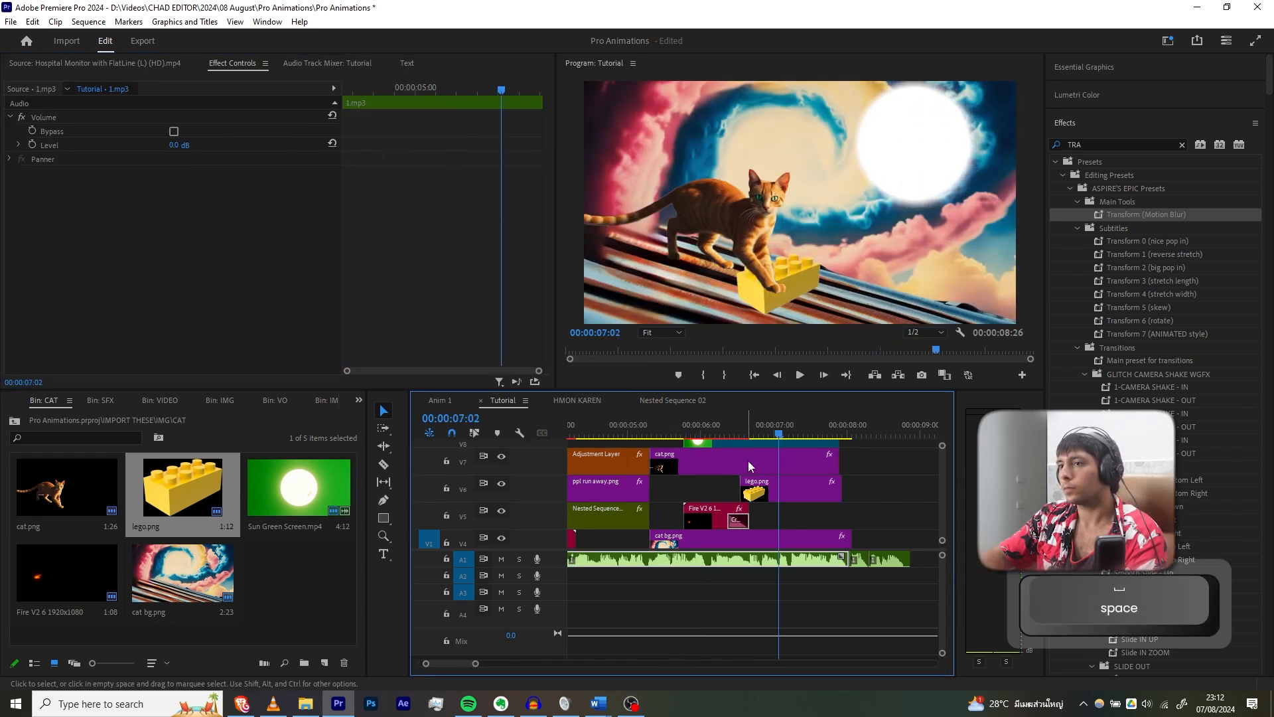
# Extend the end of the fire clip slightly past the start of the lego clip and preview the overlap.
pyautogui.moveTo(753, 510); pyautogui.dragTo(763, 510)
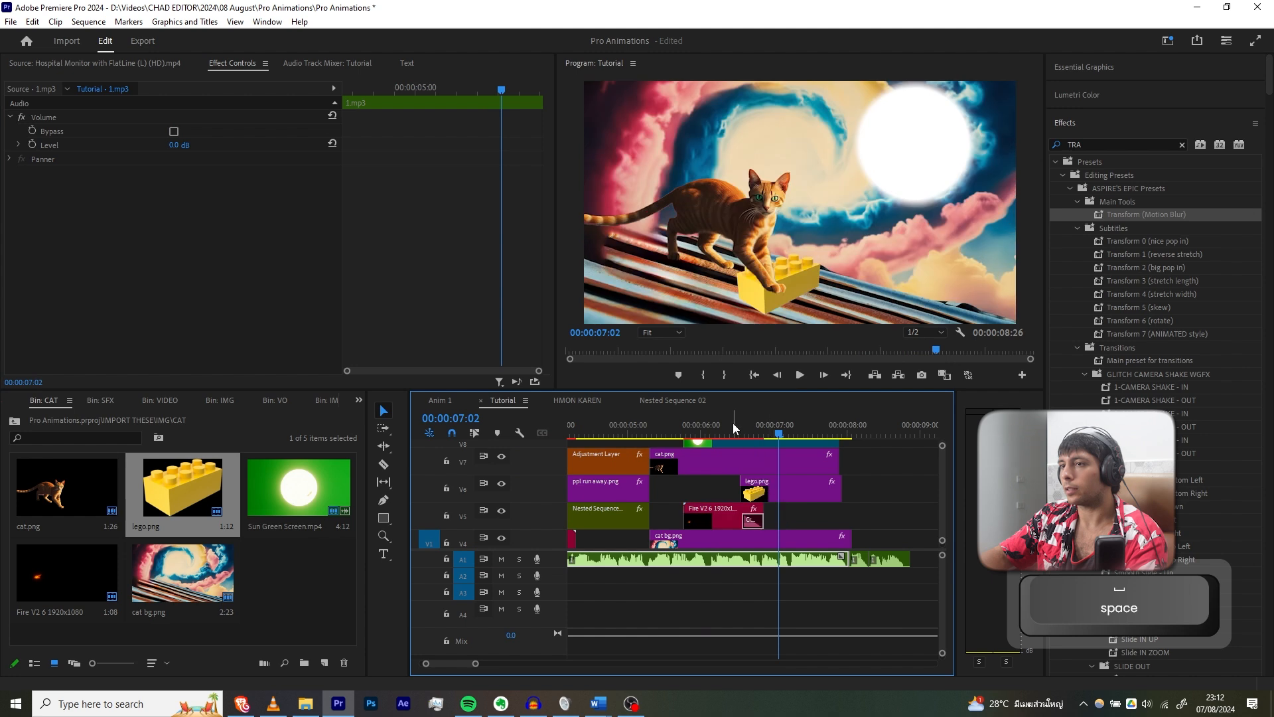
pyautogui.click(733, 425)
pyautogui.press('space')
pyautogui.press('space')
# Split the cat.png clip at 00:00:07:01 and select its second part.
pyautogui.click(776, 427)
pyautogui.press('c')
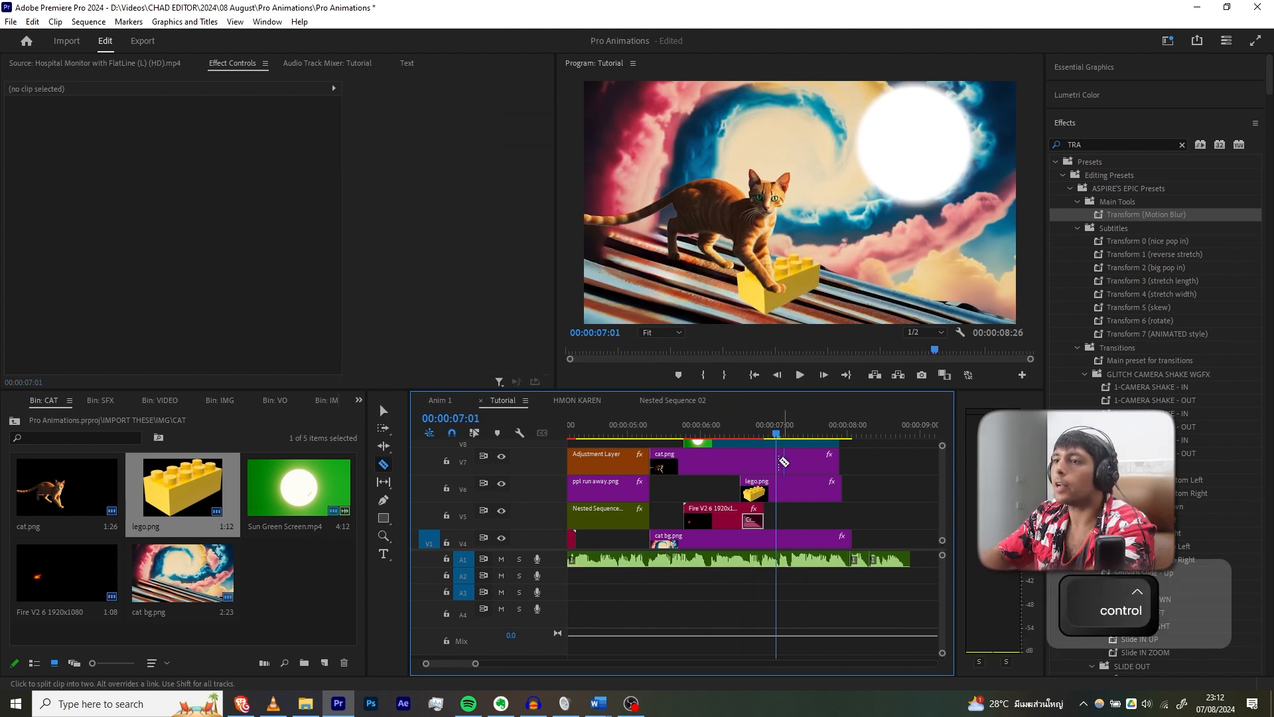
pyautogui.click(780, 463)
pyautogui.hotkey('ctrl', 'z')
pyautogui.press('v')
pyautogui.click(794, 463)
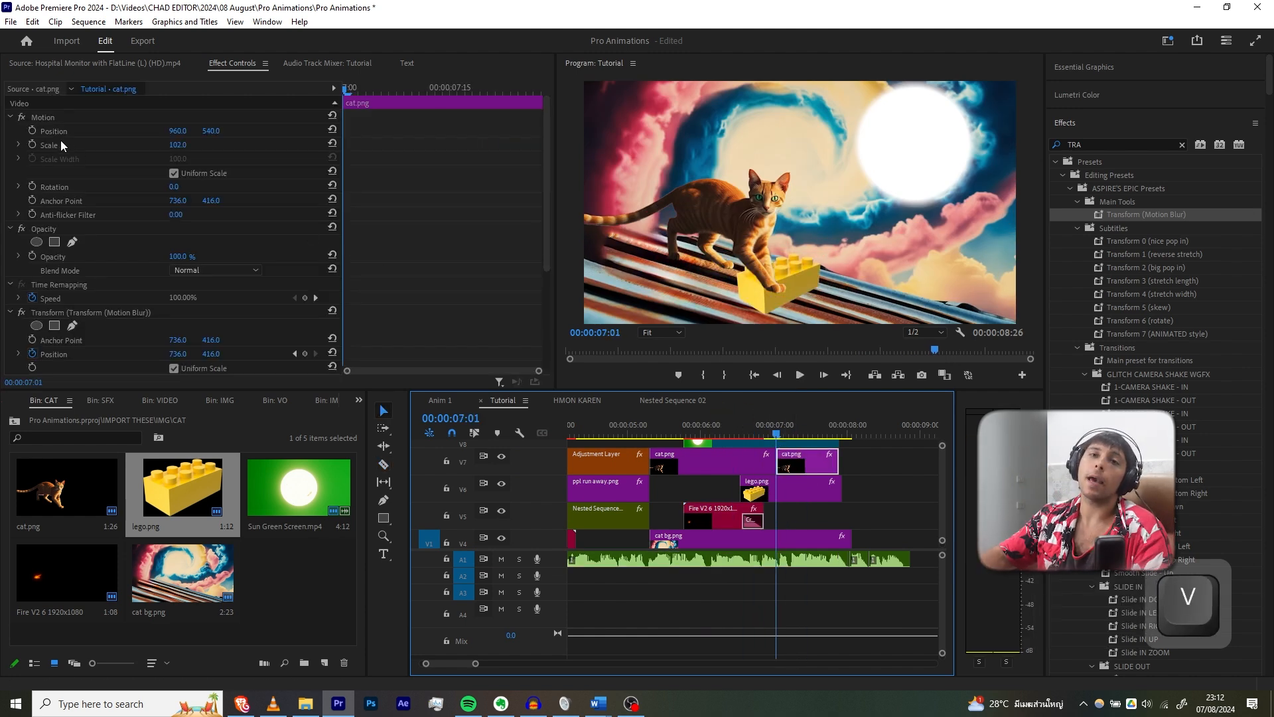
# Enable Motion keyframes for position, scale and rotation at the start of the second cat.png clip.
pyautogui.click(33, 131)
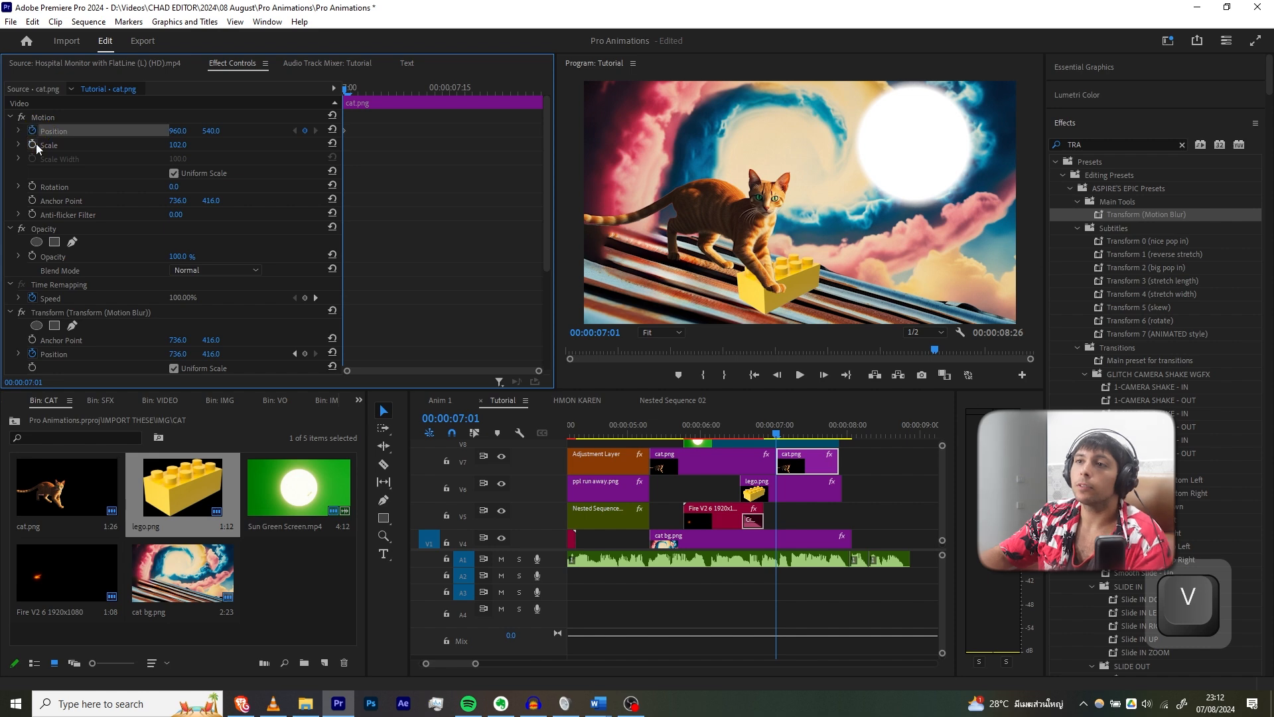
pyautogui.click(848, 468)
pyautogui.click(789, 465)
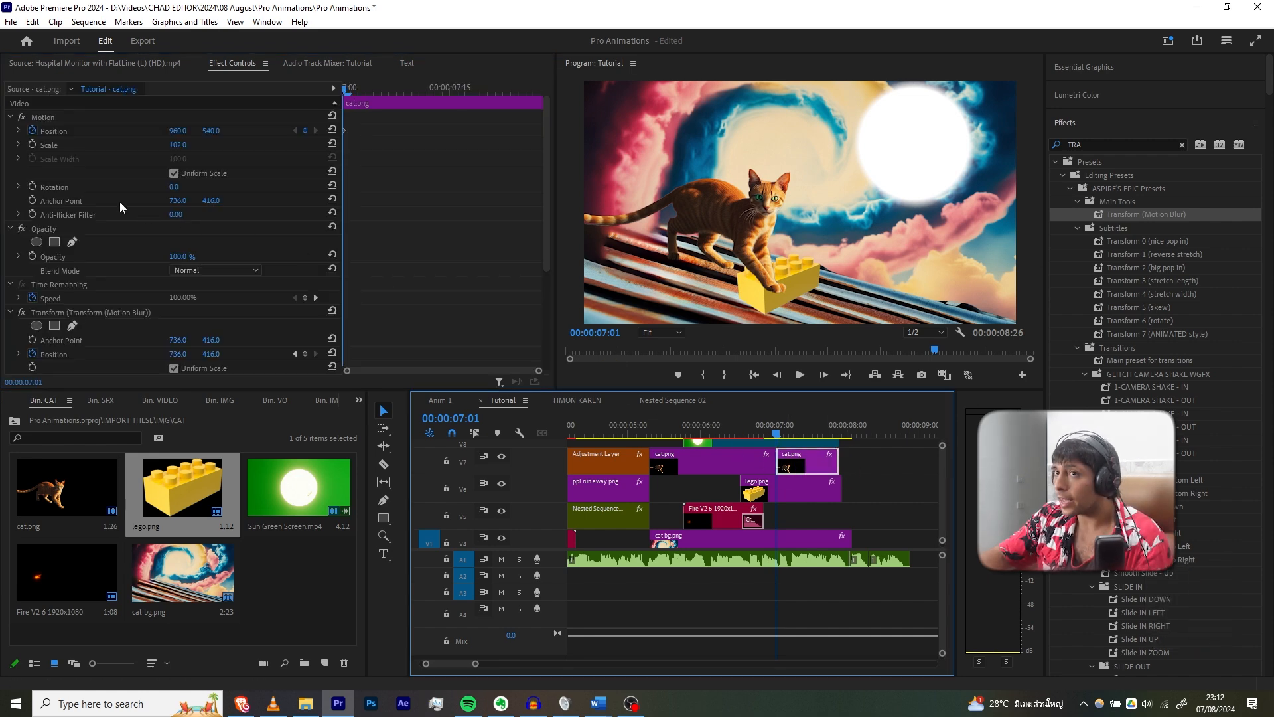
pyautogui.click(32, 144)
pyautogui.click(32, 187)
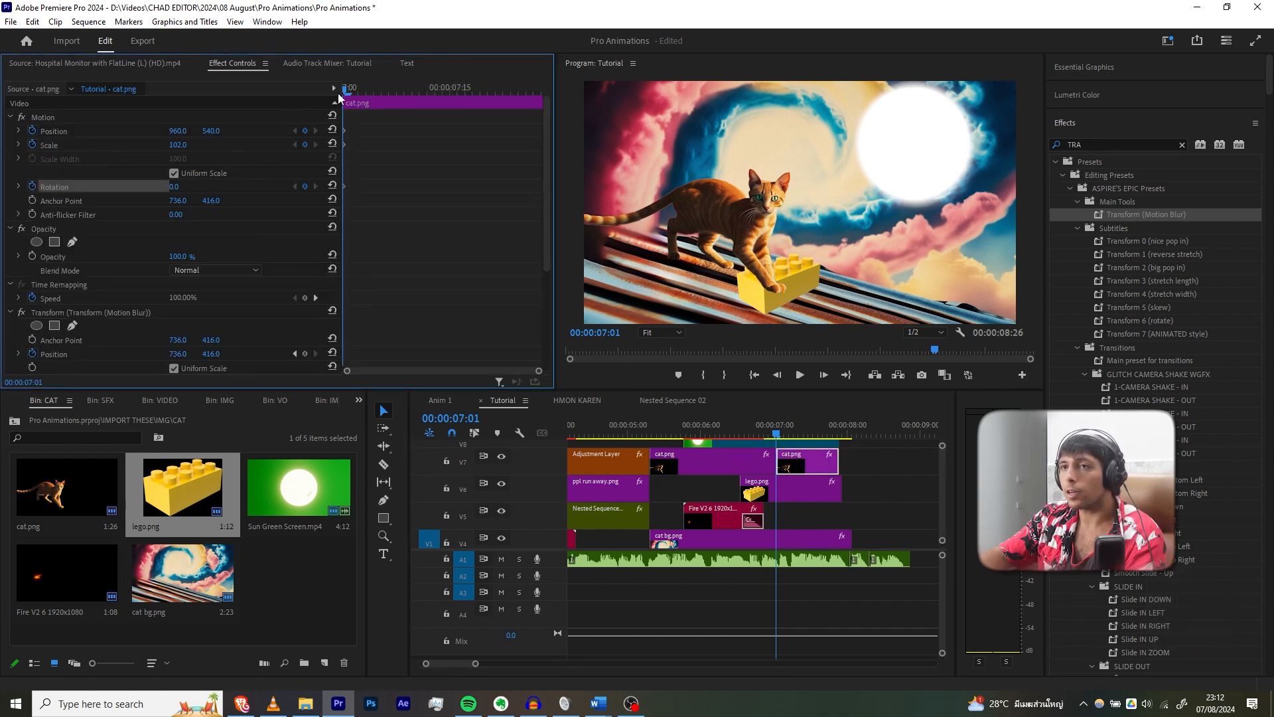
# Try raising the cat to vertical position 380 at 00:00:07:04 with a backward rotation, and undo the rotation tests.
pyautogui.moveTo(340, 99); pyautogui.dragTo(364, 86)
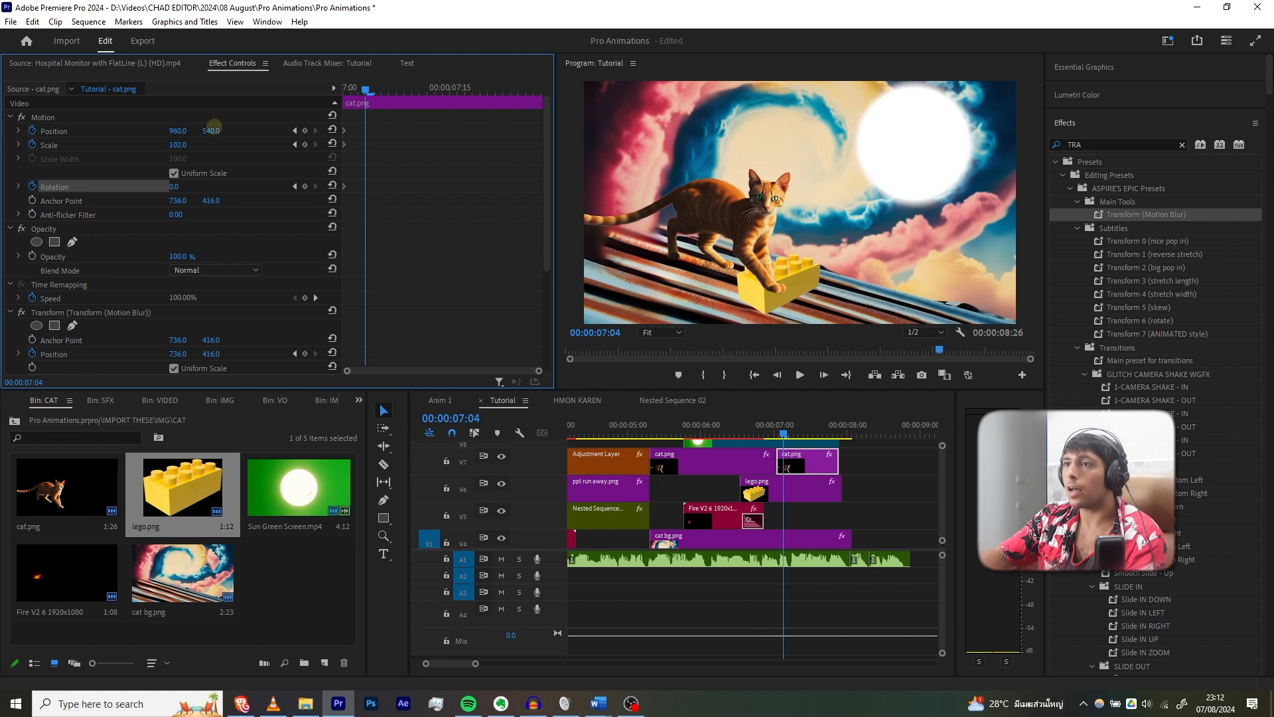
pyautogui.moveTo(212, 130); pyautogui.dragTo(103, 125)
pyautogui.moveTo(173, 187)
pyautogui.mouseDown()
pyautogui.moveTo(128, 184)
pyautogui.moveTo(276, 188)
pyautogui.moveTo(57, 171)
pyautogui.moveTo(131, 206)
pyautogui.moveTo(185, 187)
pyautogui.mouseUp()
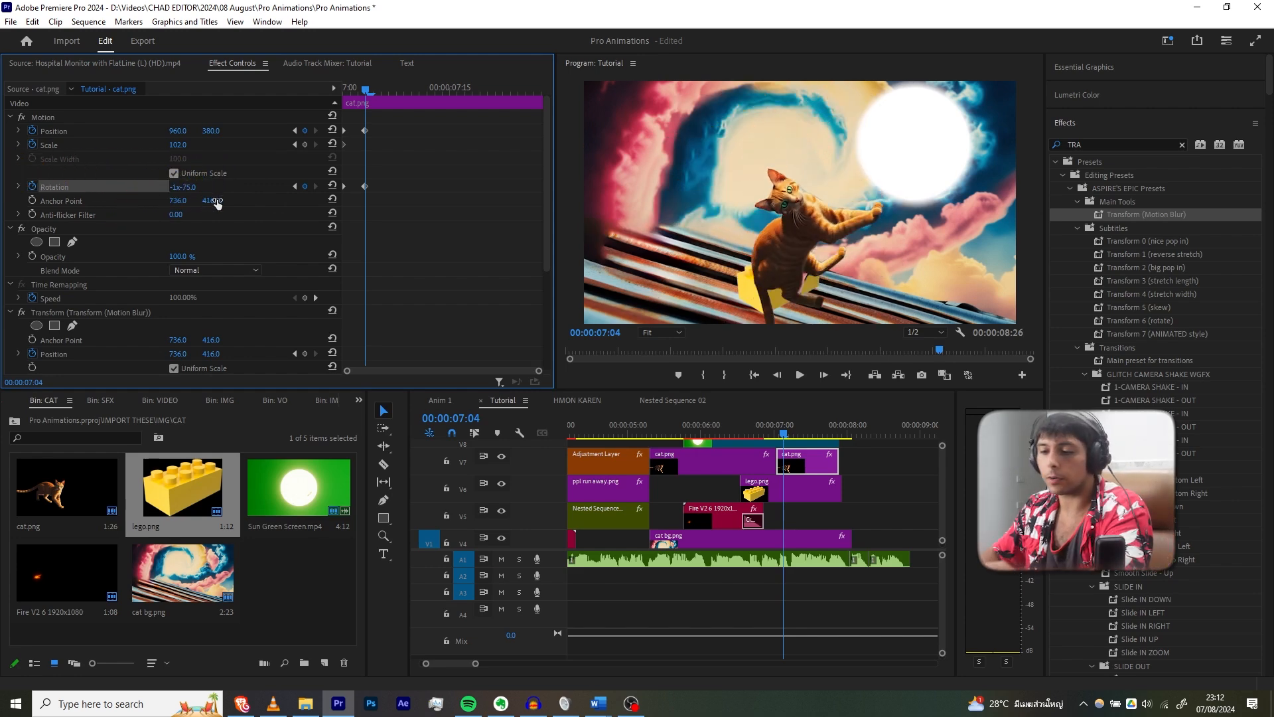
pyautogui.hotkey('ctrl', 'z')
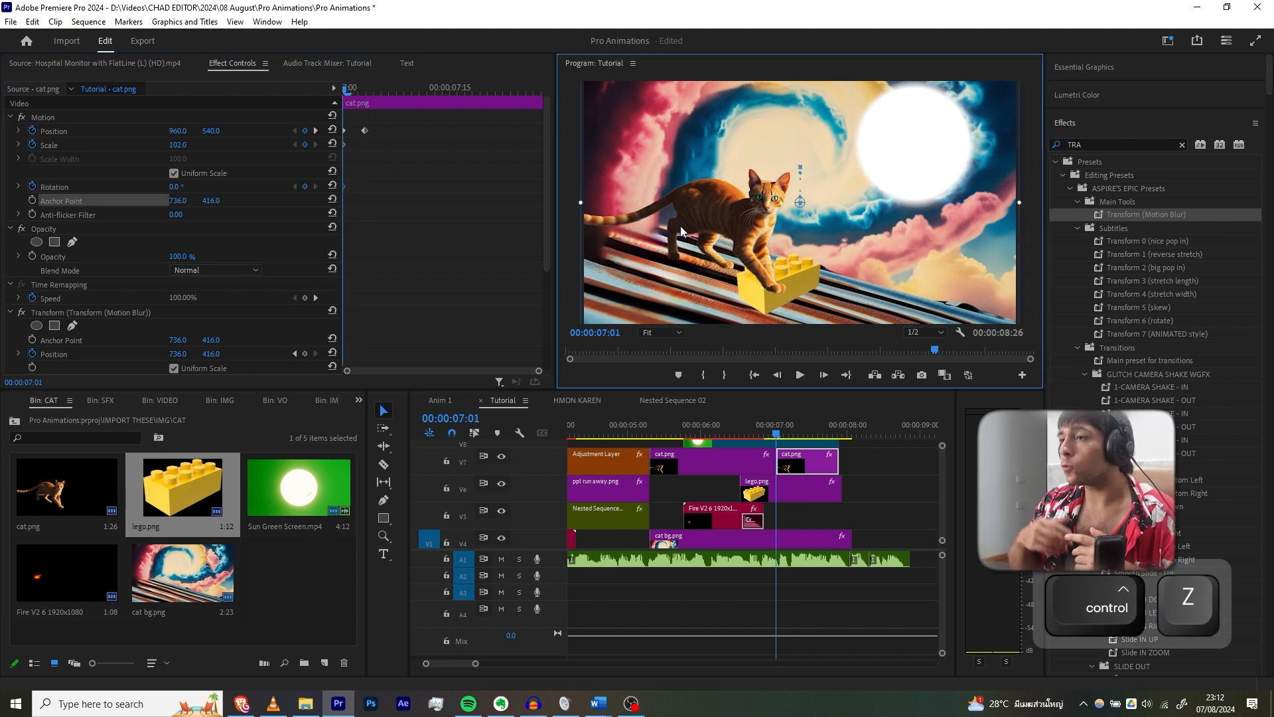
pyautogui.moveTo(186, 186); pyautogui.dragTo(495, 209)
pyautogui.hotkey('ctrl', 'z')
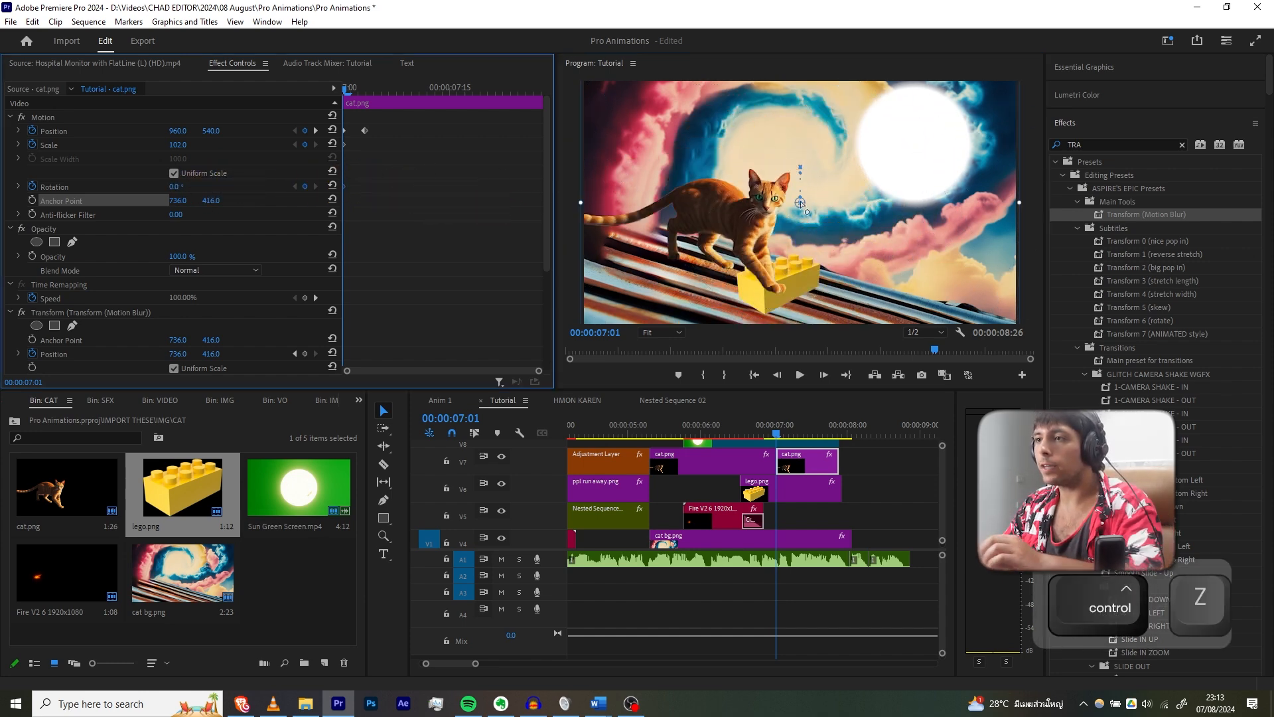
# Reposition the cat clip's anchor point to about 463.2, 467.3 on the cat's body, undoing the rotation test made in between.
pyautogui.moveTo(793, 211); pyautogui.dragTo(671, 256)
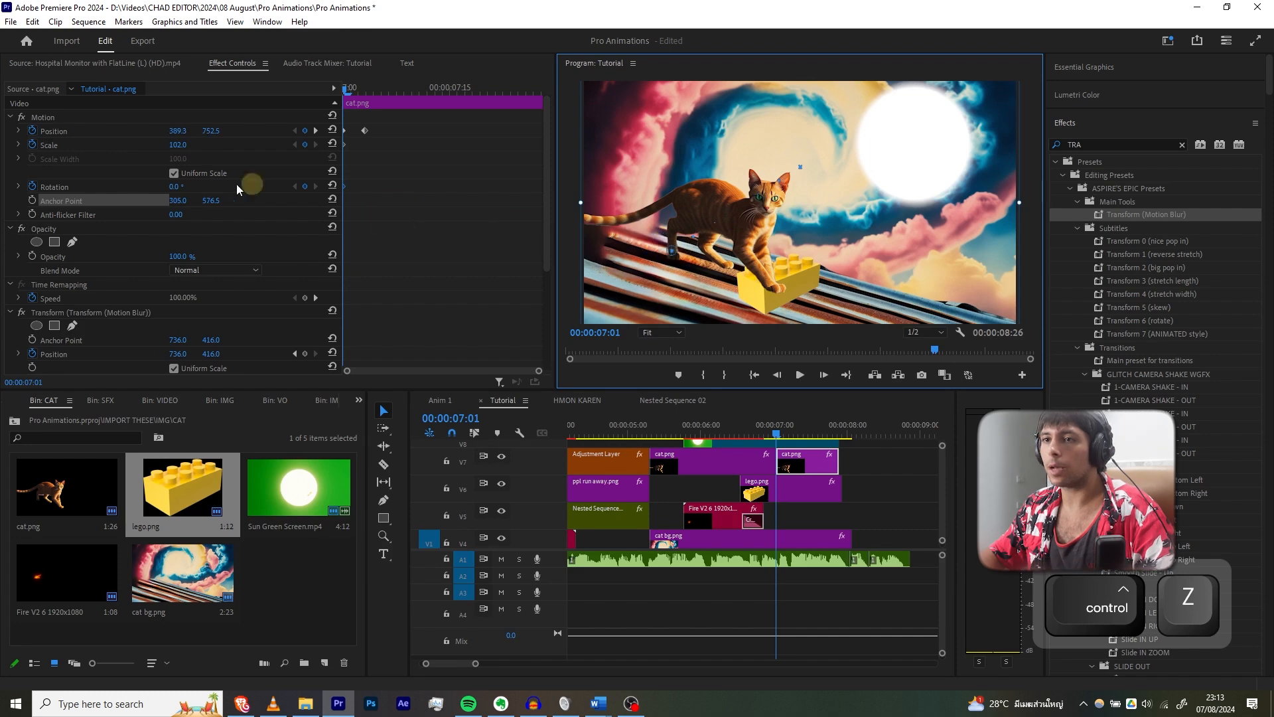
pyautogui.moveTo(175, 188); pyautogui.dragTo(540, 270)
pyautogui.hotkey('ctrl', 'z')
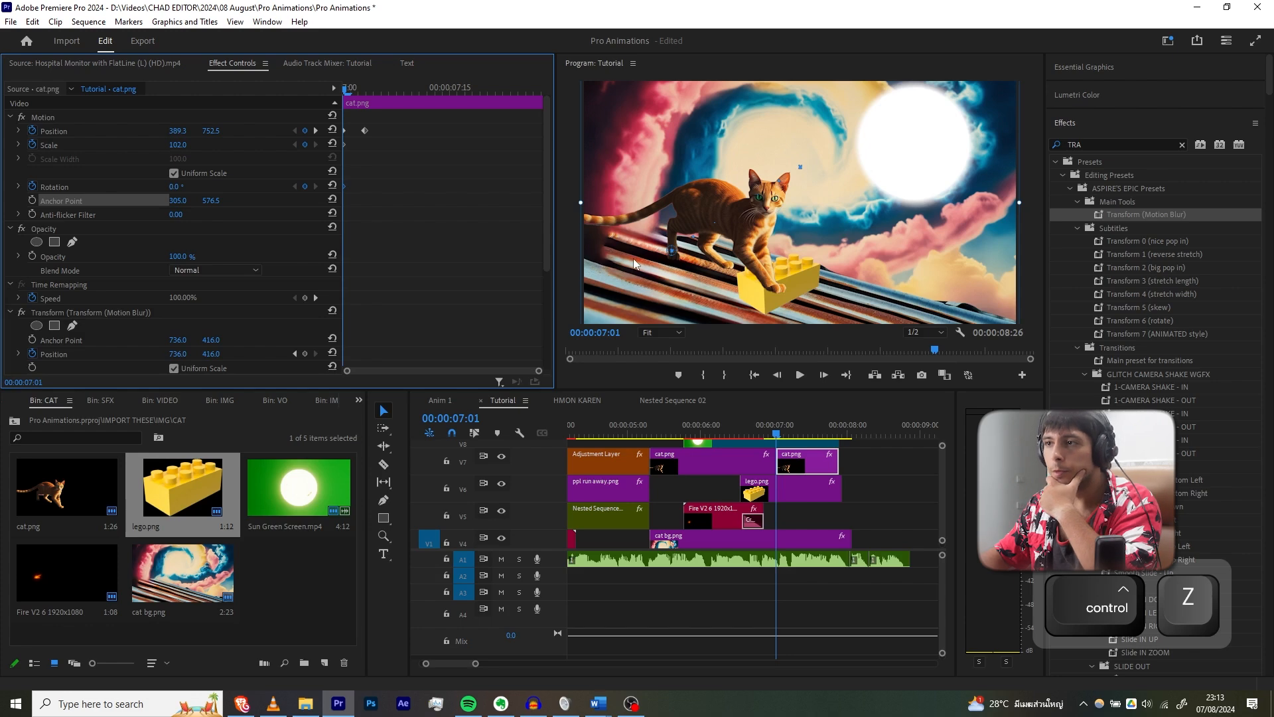
pyautogui.moveTo(670, 250); pyautogui.dragTo(718, 216)
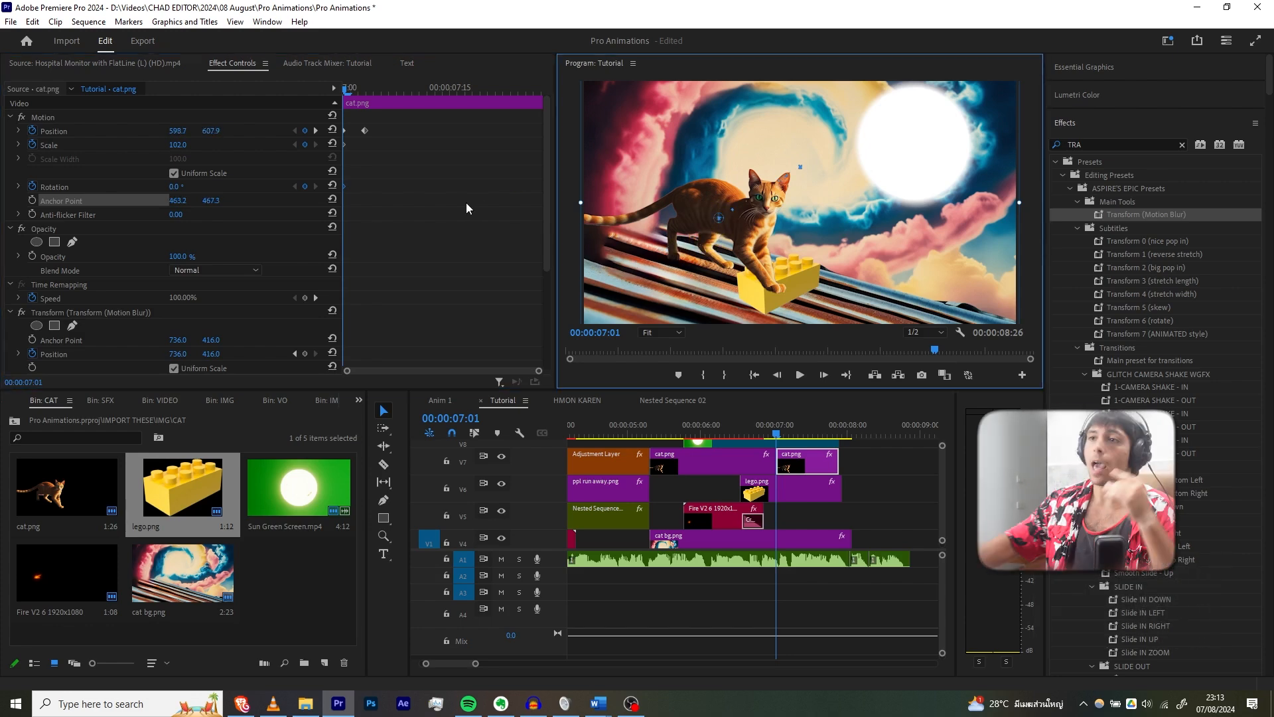
# Replace the cat's position keyframe at 00:00:07:04 with a vertical value of about 381.9 and set rotation to -41°.
pyautogui.press('space')
pyautogui.press('space')
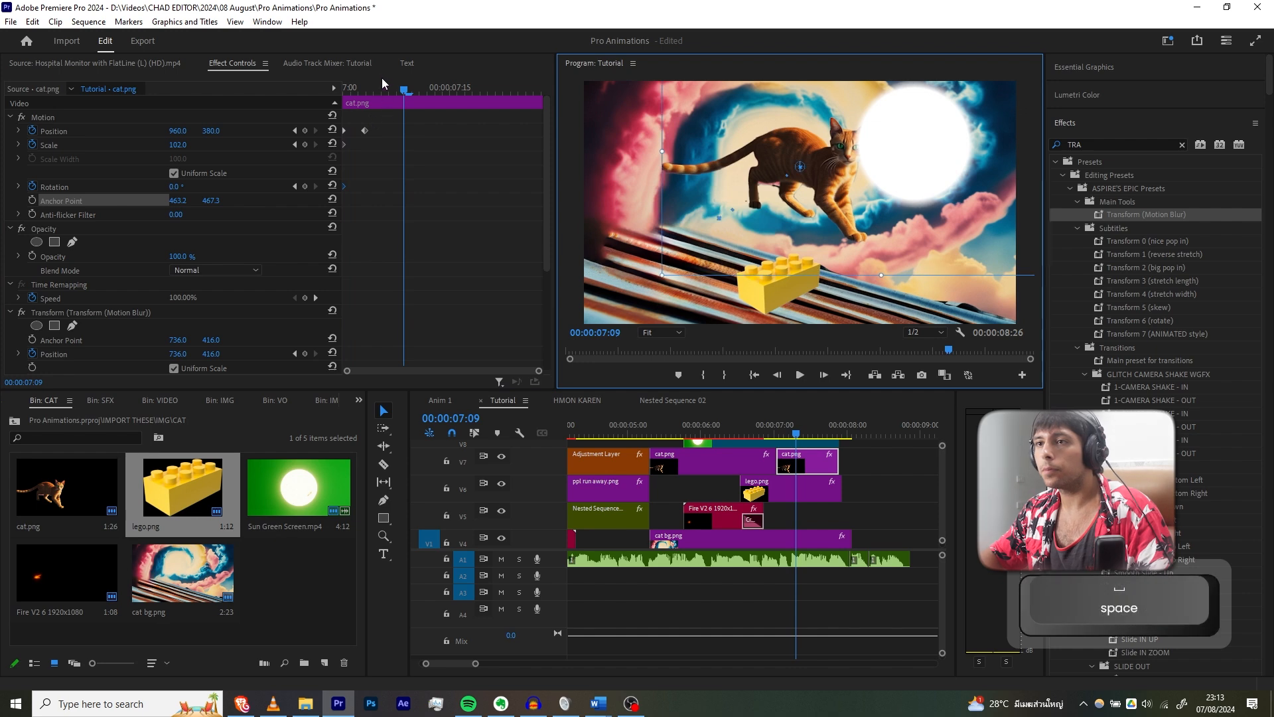
pyautogui.click(365, 89)
pyautogui.click(364, 130)
pyautogui.press('Delete')
pyautogui.moveTo(160, 127)
pyautogui.mouseDown()
pyautogui.moveTo(27, 119)
pyautogui.moveTo(165, 124)
pyautogui.mouseUp()
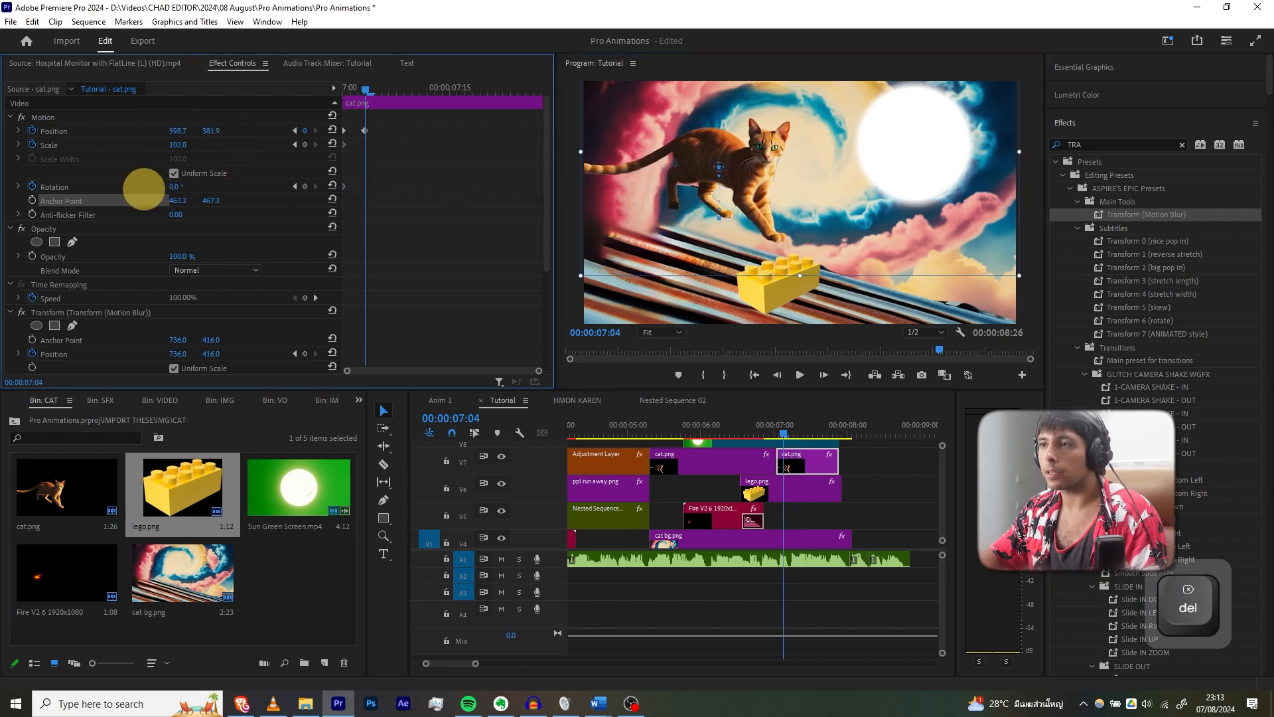
pyautogui.moveTo(143, 189); pyautogui.dragTo(199, 190)
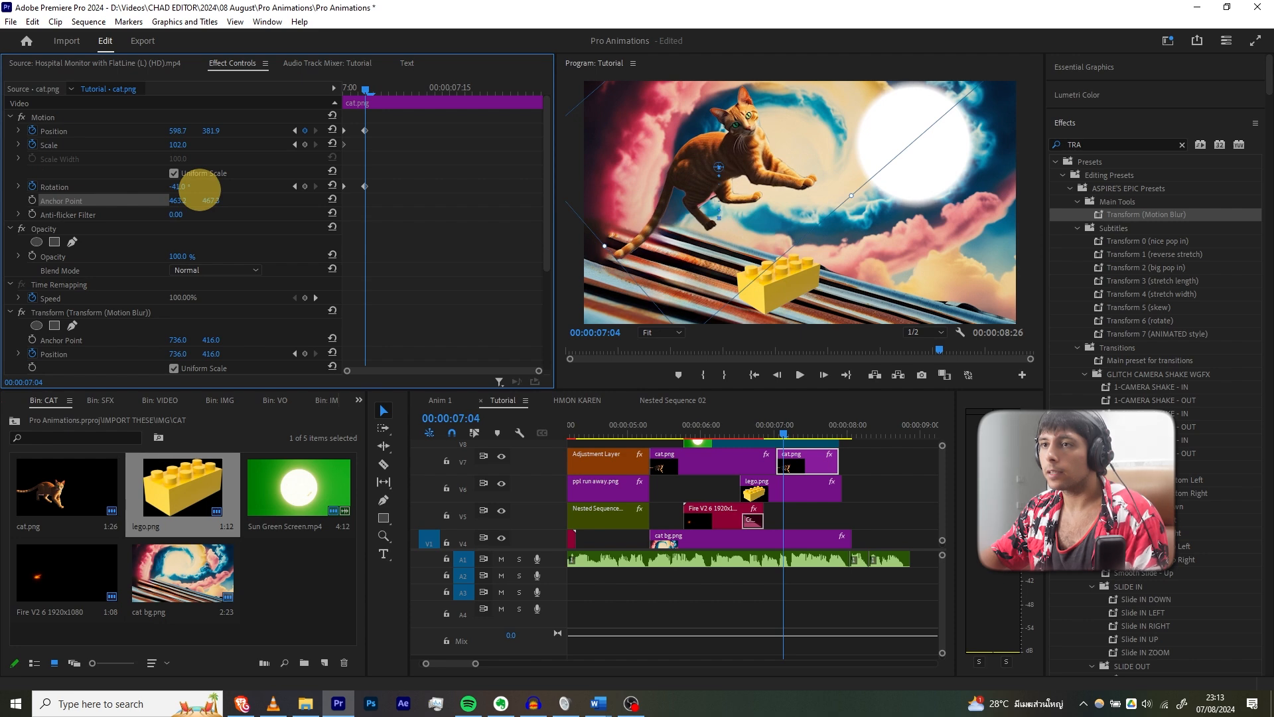
# At 00:00:07:08, set the cat's vertical position to about 1632.9 to drop it below the frame, and preview the fall.
pyautogui.moveTo(388, 85); pyautogui.dragTo(398, 88)
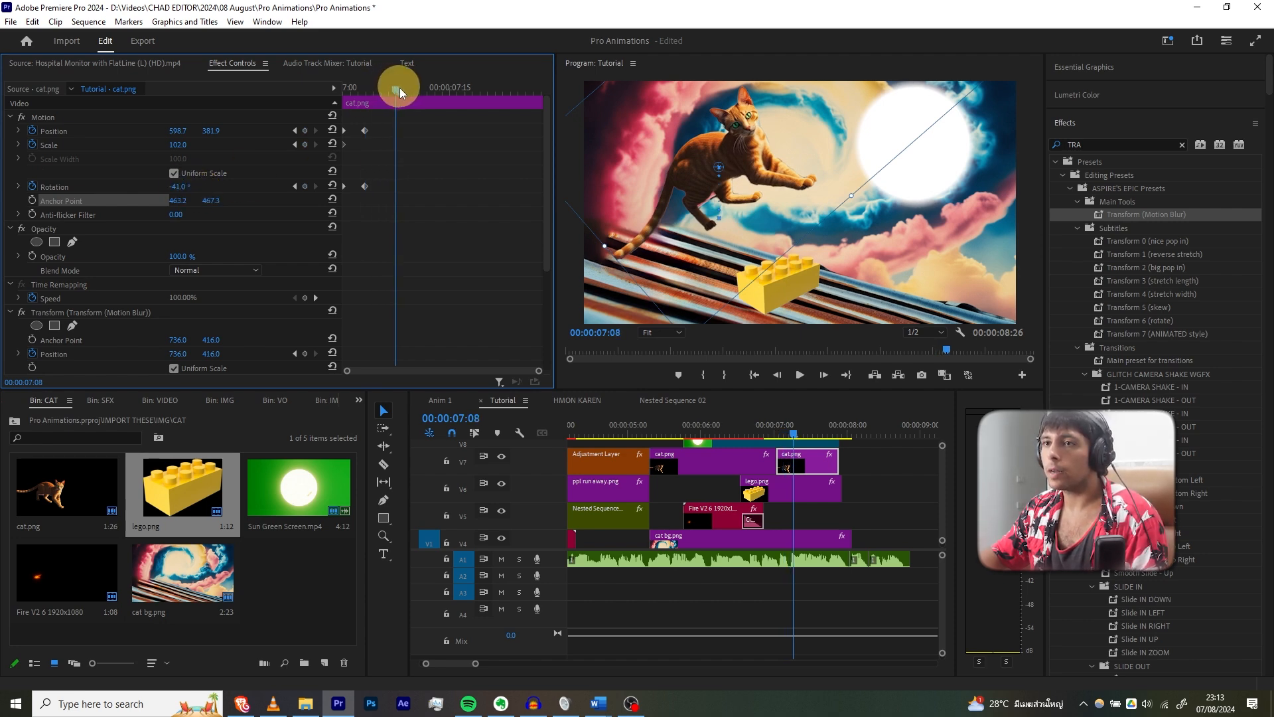
pyautogui.moveTo(234, 131); pyautogui.dragTo(125, 113)
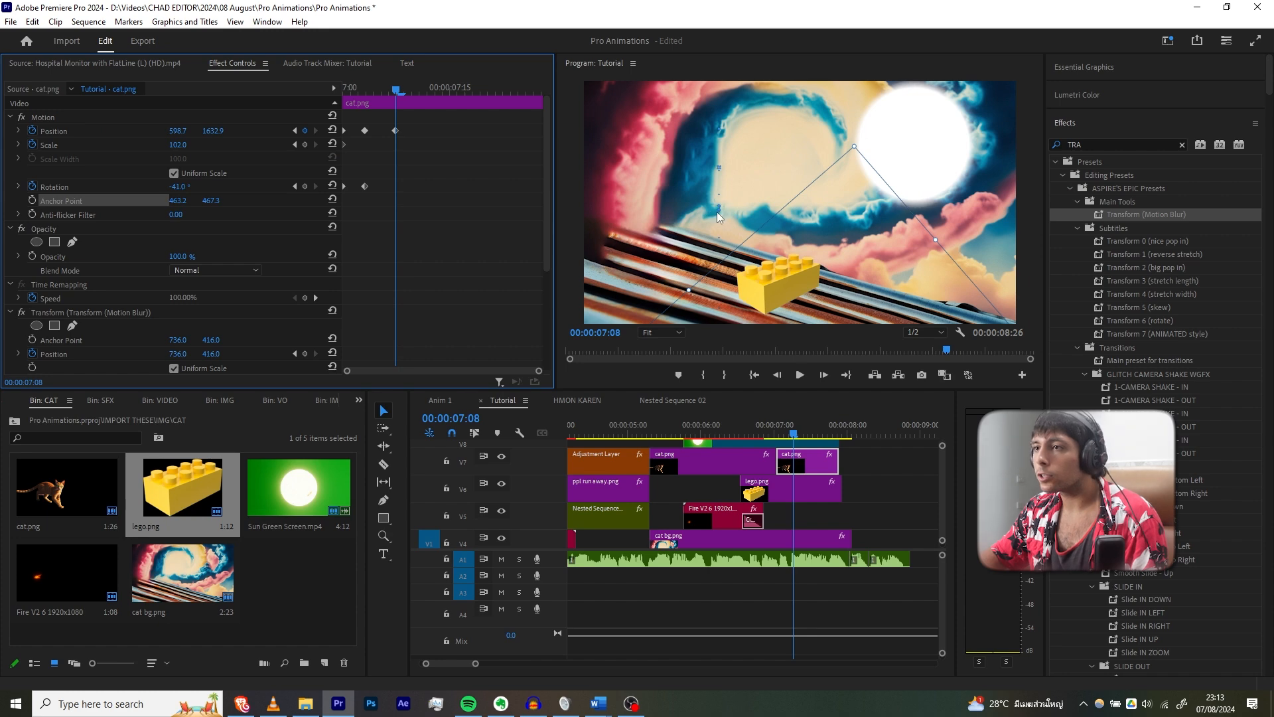
pyautogui.scroll(2, 710, 212)
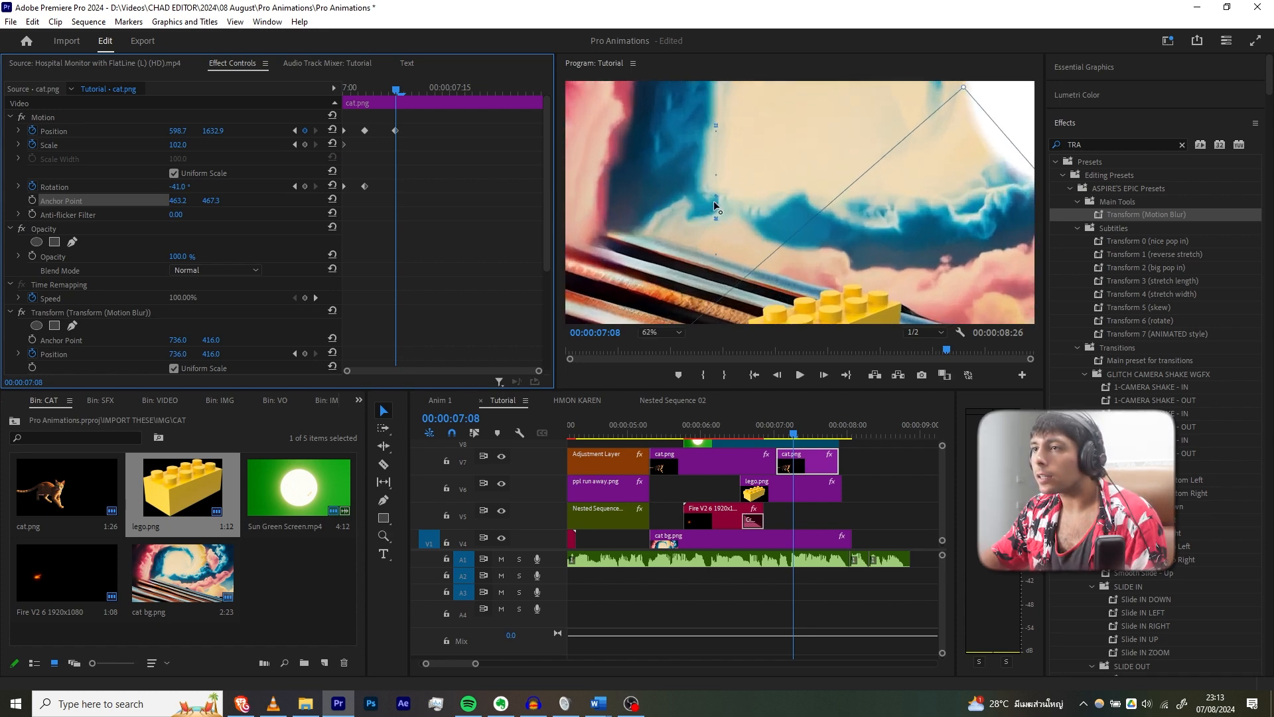
pyautogui.click(713, 200)
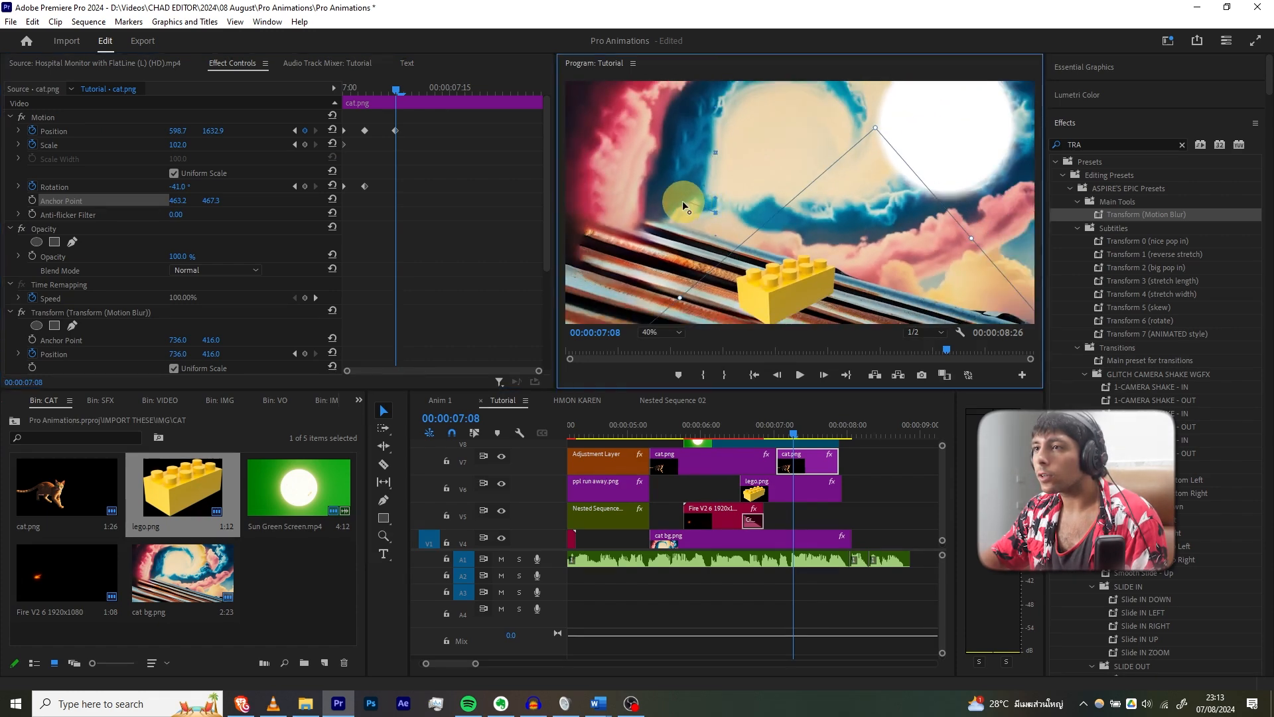
pyautogui.scroll(-3, 683, 201)
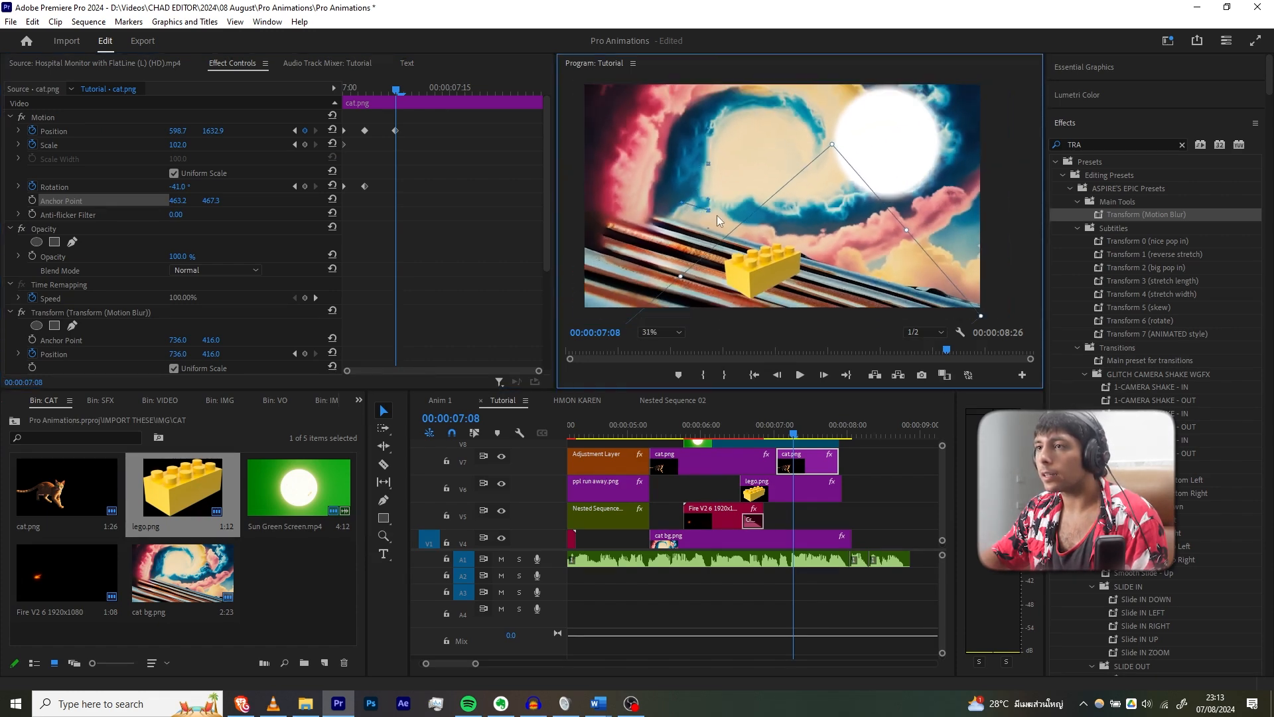
pyautogui.click(400, 100)
pyautogui.press('space')
pyautogui.press('space')
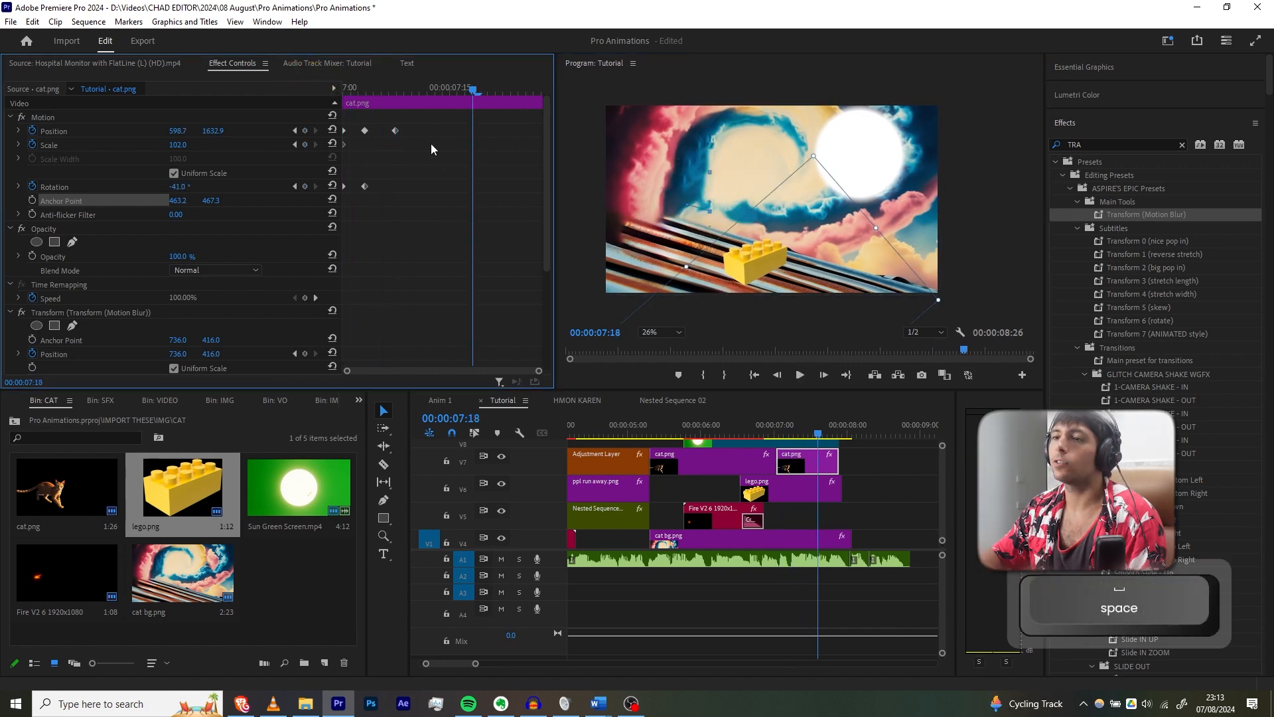
# Spread out the cat's keyframes, placing the last position keyframe at the clip's end and aligning the middle position and rotation ones, and play back.
pyautogui.moveTo(431, 143); pyautogui.dragTo(503, 138)
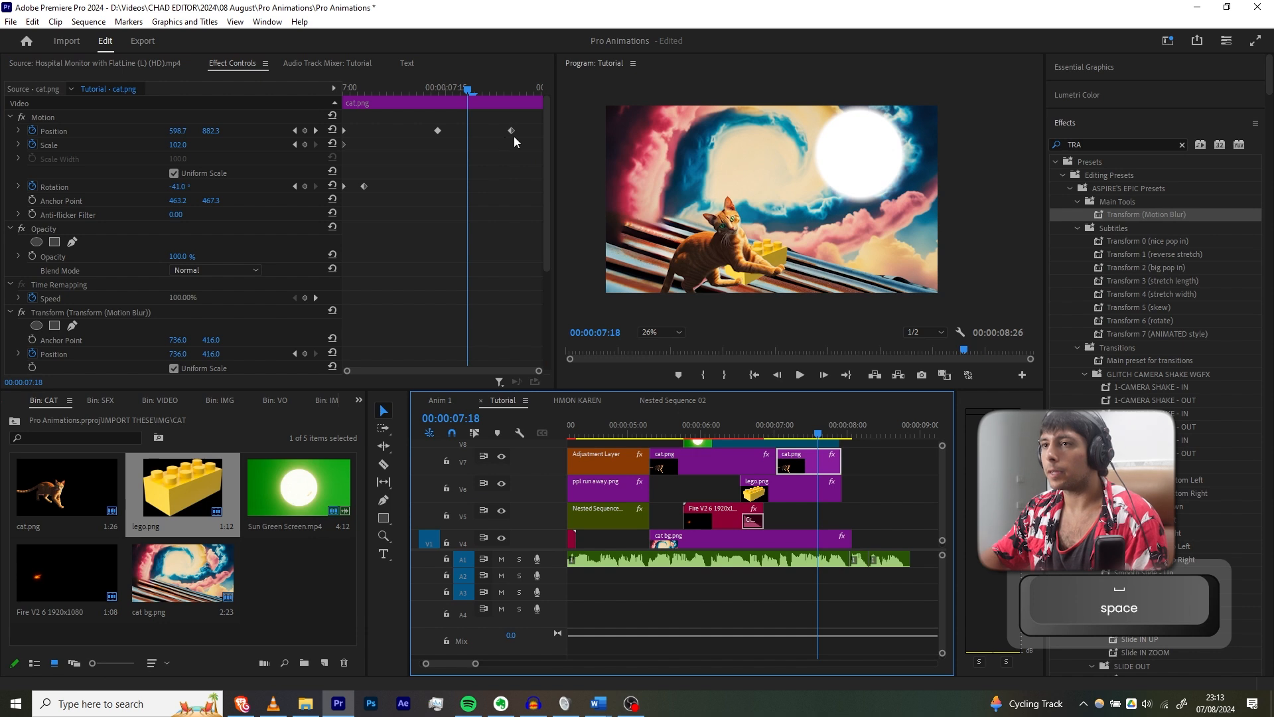
pyautogui.moveTo(511, 130); pyautogui.dragTo(541, 132)
pyautogui.moveTo(438, 130); pyautogui.dragTo(460, 133)
pyautogui.moveTo(363, 187); pyautogui.dragTo(459, 186)
pyautogui.press('space')
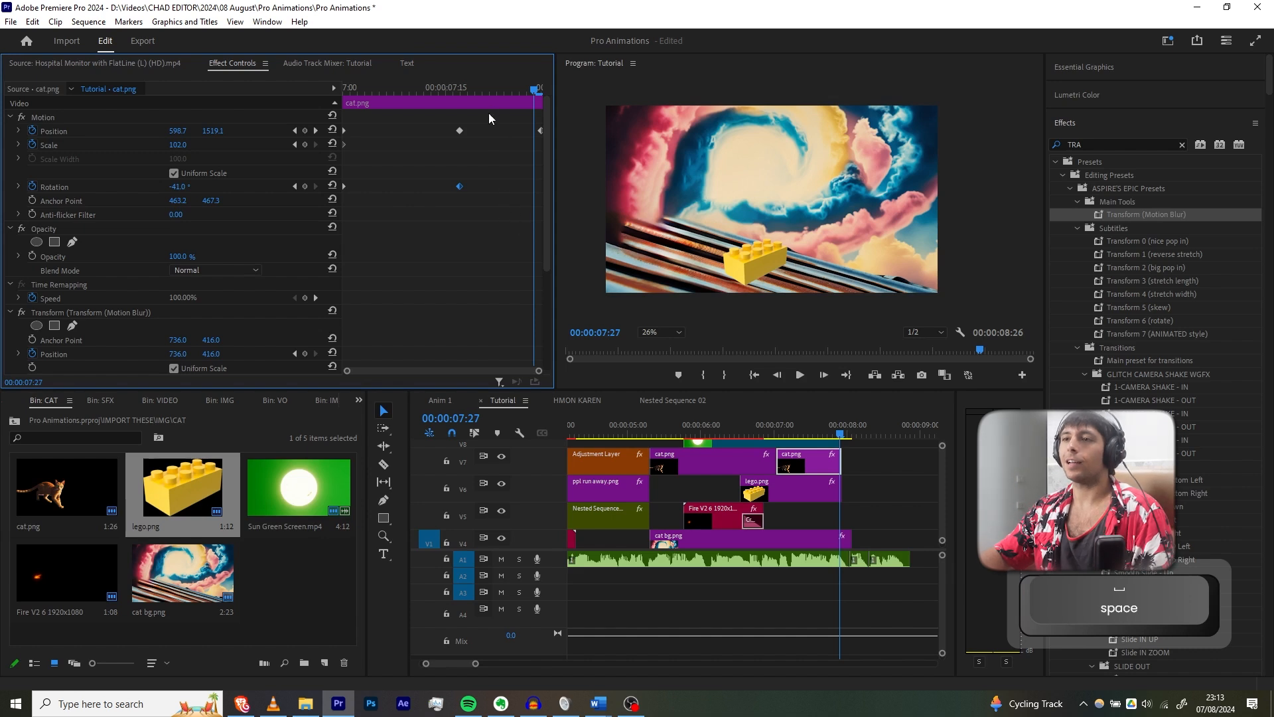
# Move the cat's last position keyframe to about 00:00:07:24 and the middle position and rotation keyframes to about 00:00:07:13, and play back.
pyautogui.click(465, 126)
pyautogui.moveTo(540, 131); pyautogui.dragTo(430, 131)
pyautogui.click(459, 131)
pyautogui.keyDown('shift'); pyautogui.click(459, 186); pyautogui.keyUp('shift')
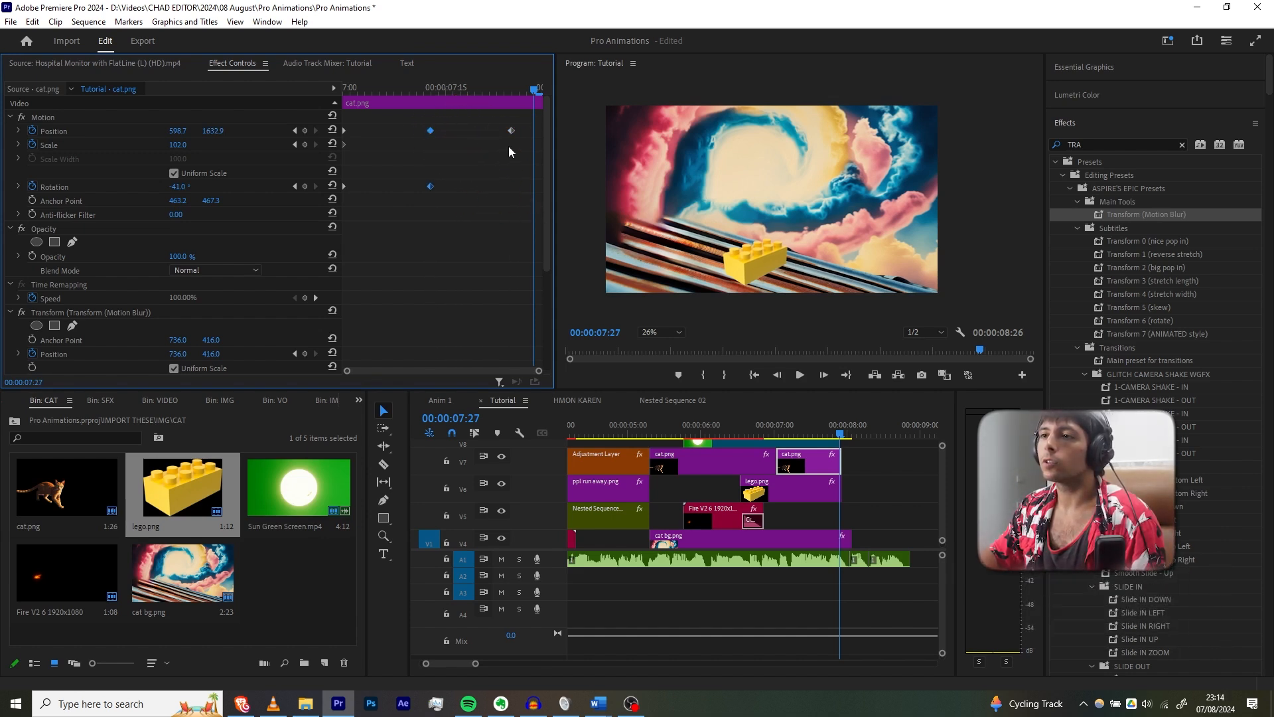
pyautogui.moveTo(361, 82); pyautogui.dragTo(329, 82)
pyautogui.press('space')
pyautogui.press('space')
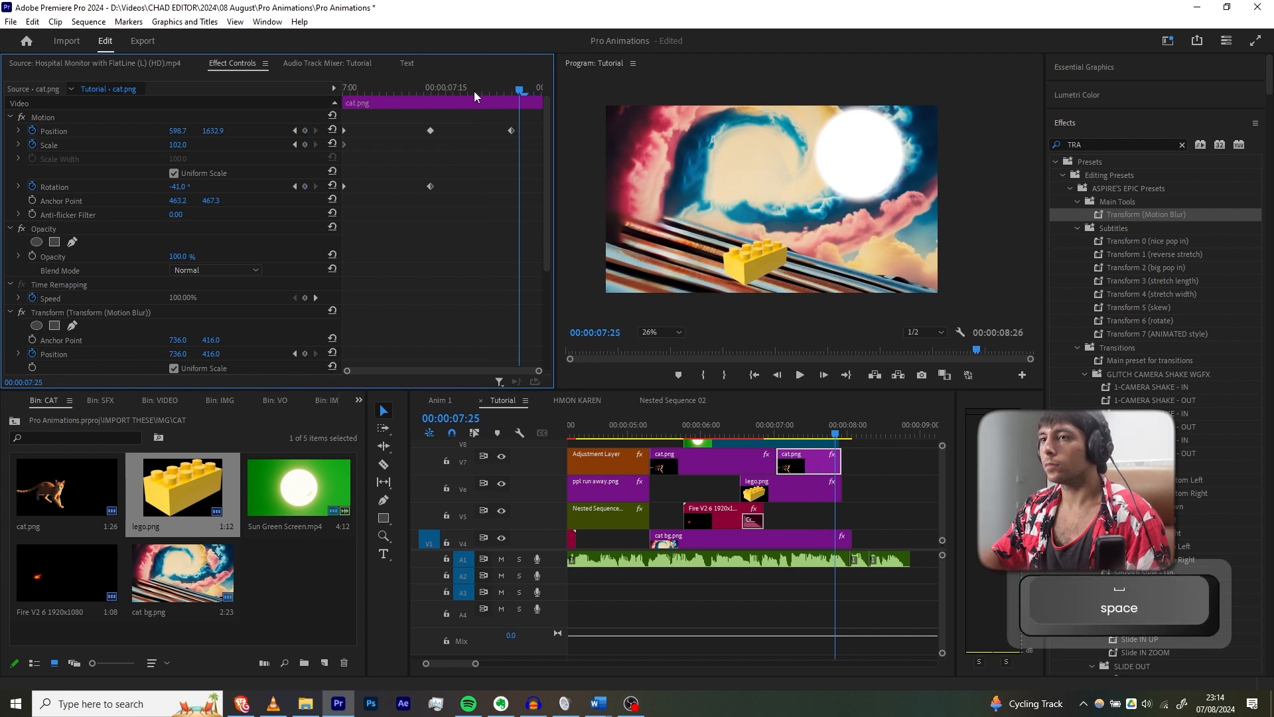
# Add a cat rotation keyframe of -105° and align it with the last position keyframe.
pyautogui.click(505, 87)
pyautogui.click(370, 129)
pyautogui.moveTo(467, 85); pyautogui.dragTo(460, 77)
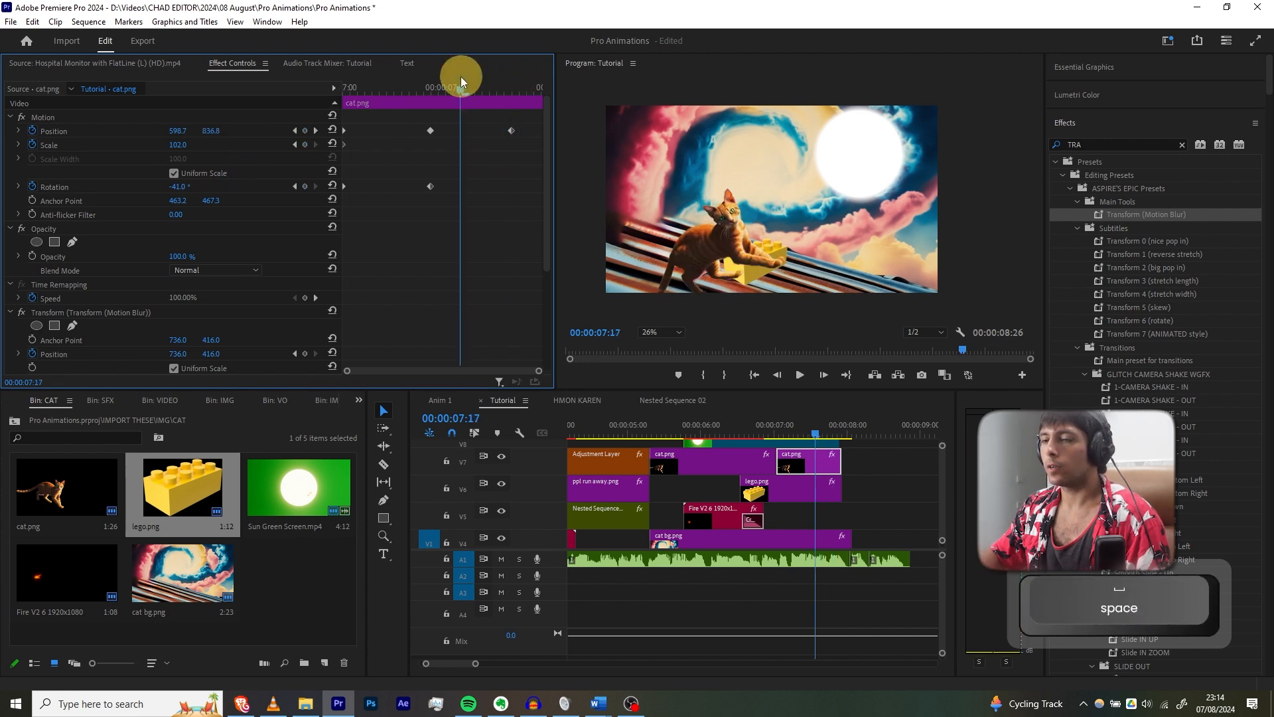
pyautogui.moveTo(169, 190); pyautogui.dragTo(133, 188)
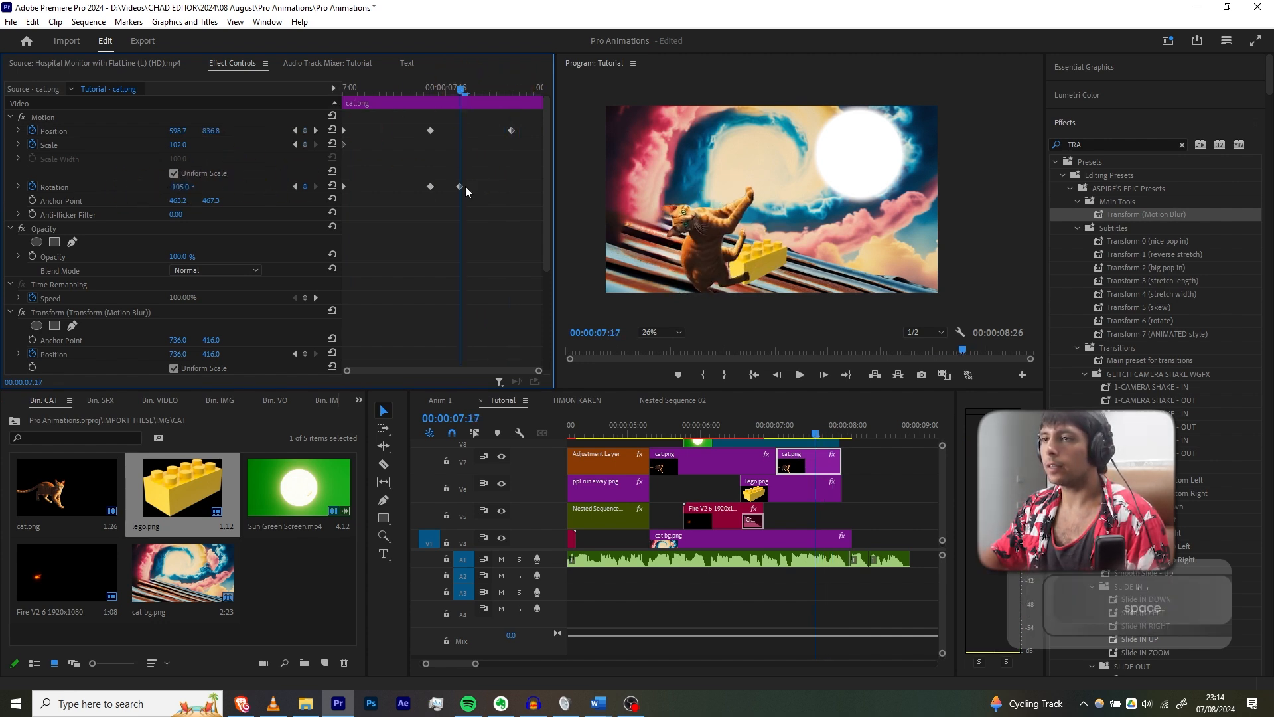
pyautogui.moveTo(462, 187); pyautogui.dragTo(364, 113)
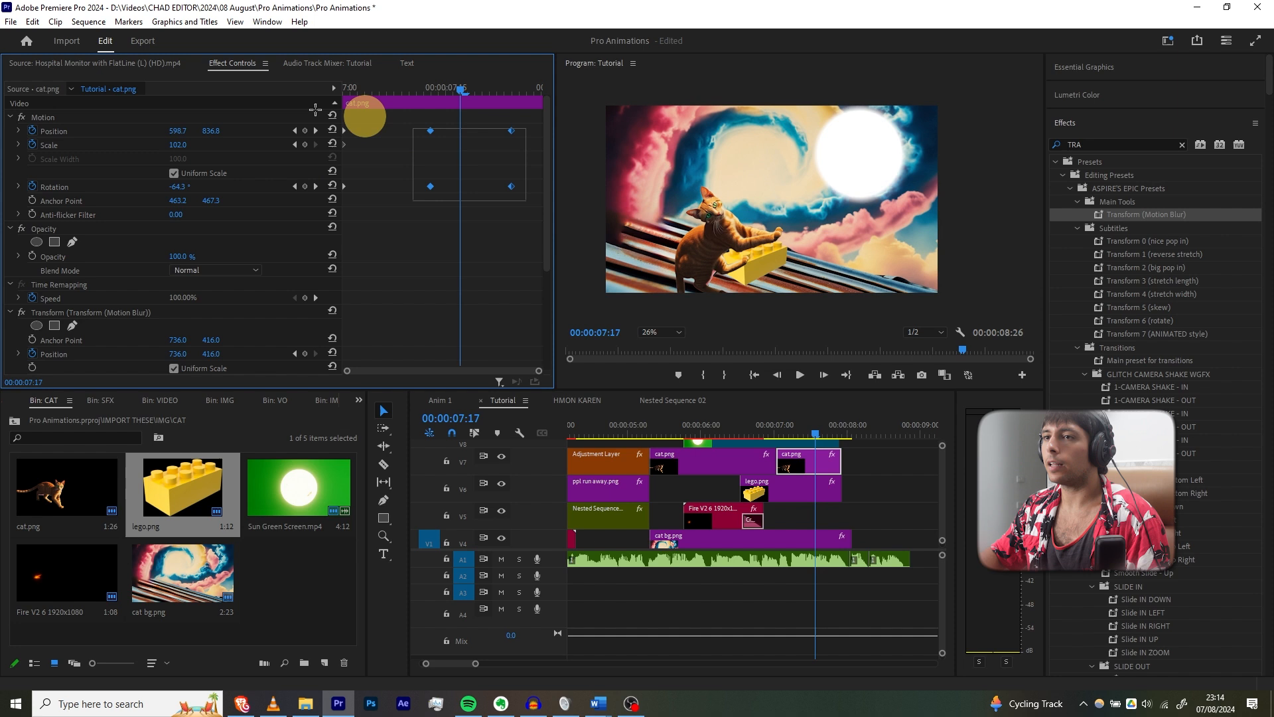
# Apply Ease In and Ease Out temporal interpolation to all of the cat clip's Motion keyframes and preview the fall.
pyautogui.rightClick(429, 133)
pyautogui.moveTo(510, 245)
pyautogui.click(600, 319)
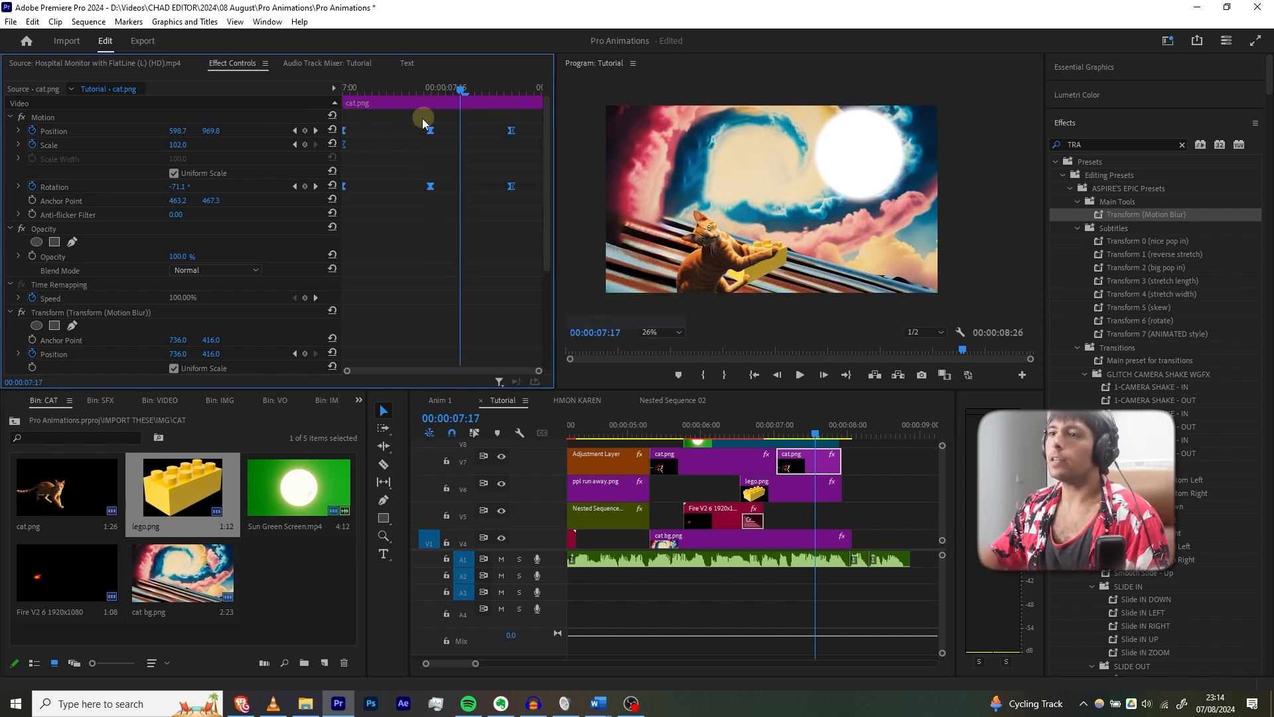
pyautogui.rightClick(431, 131)
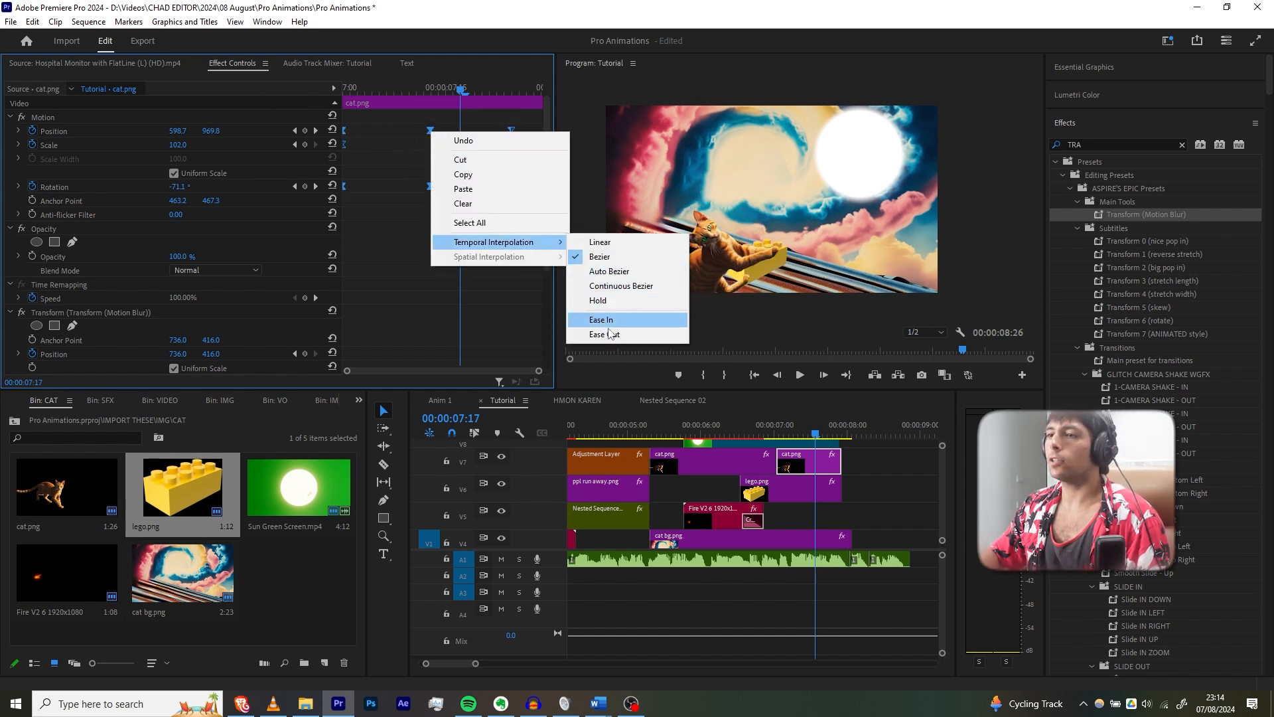
pyautogui.click(601, 333)
pyautogui.press('space')
pyautogui.press('space')
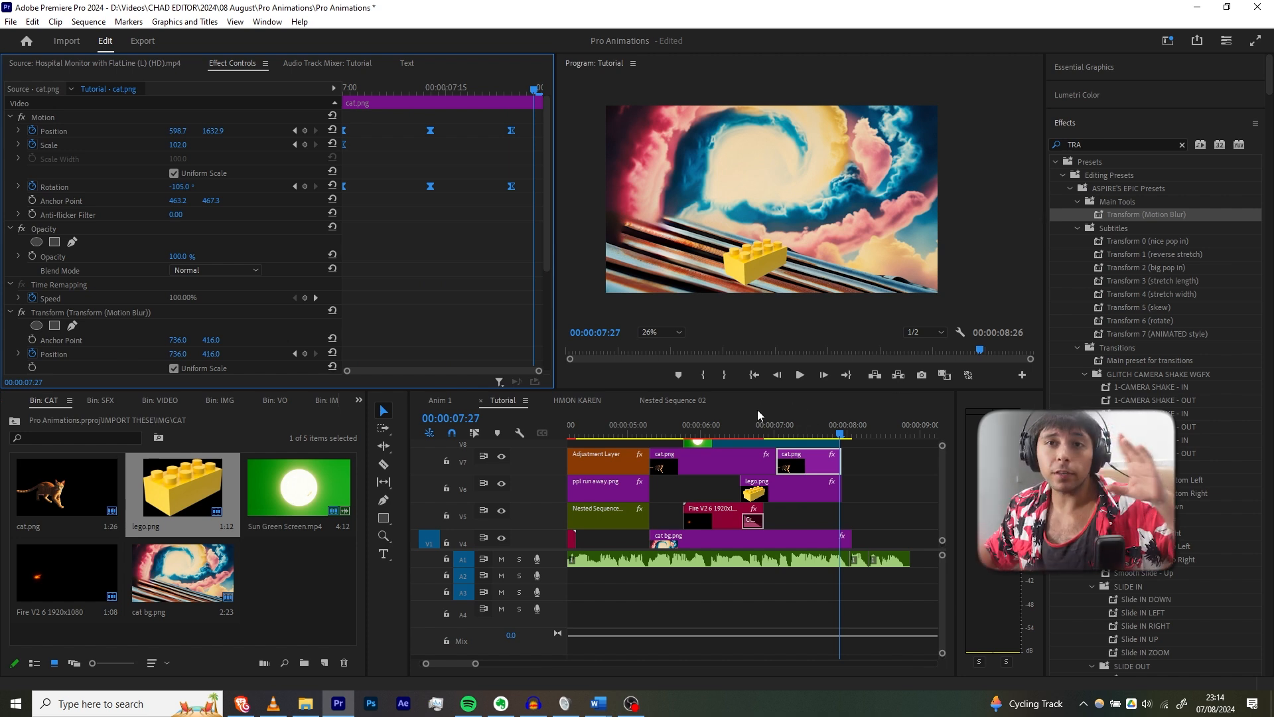
# Examine frame by frame how the cat changes colour and jumps off the lego in the Anim 1 sequence.
pyautogui.moveTo(795, 435); pyautogui.dragTo(782, 432)
pyautogui.click(436, 401)
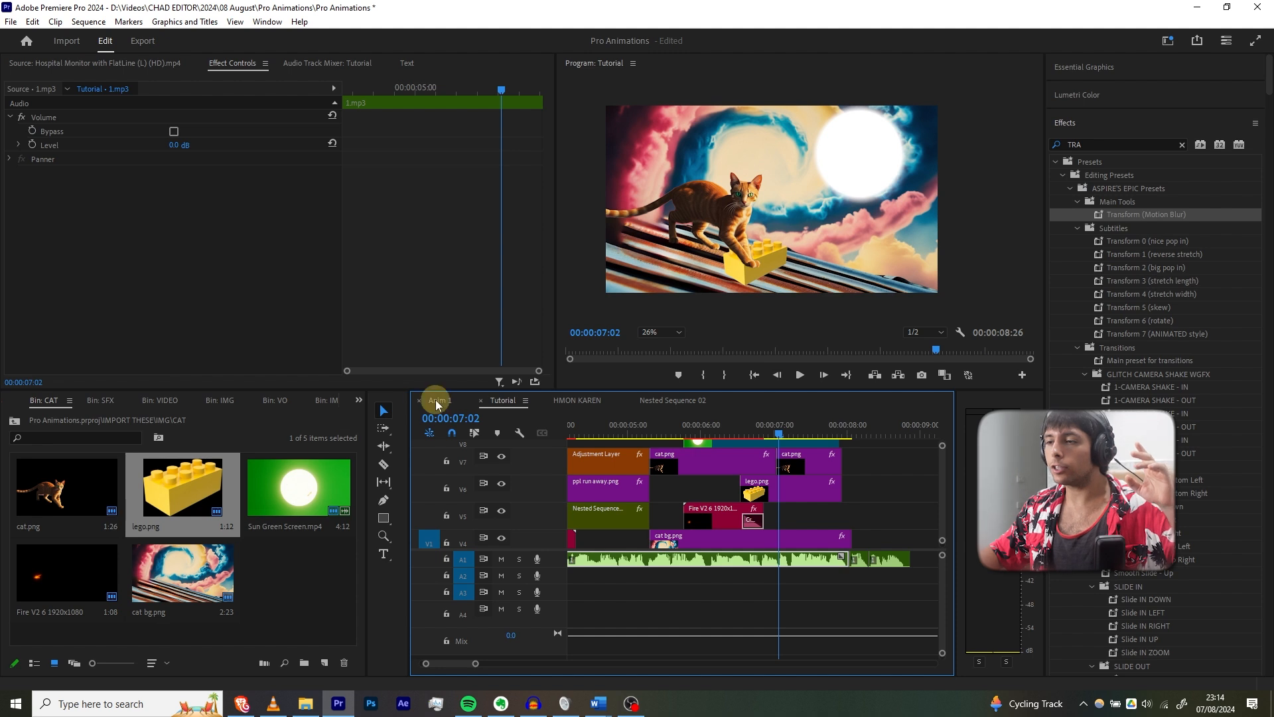
pyautogui.click(712, 430)
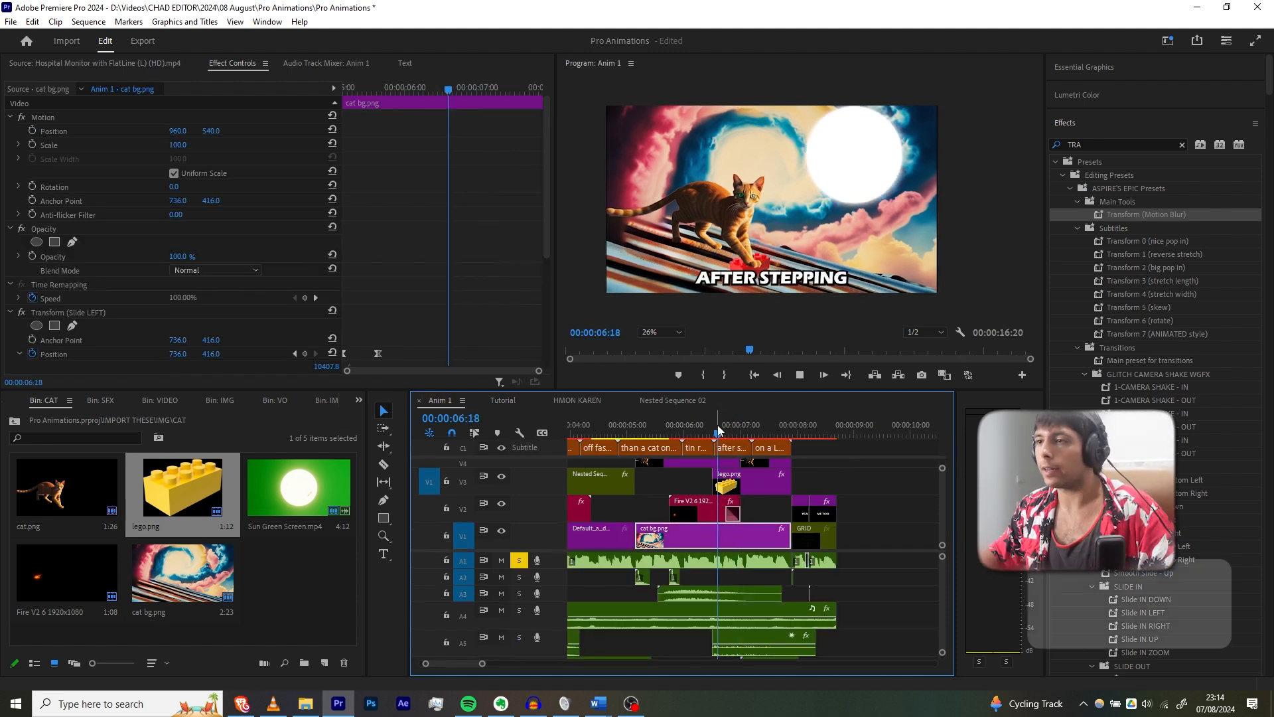
pyautogui.press('space')
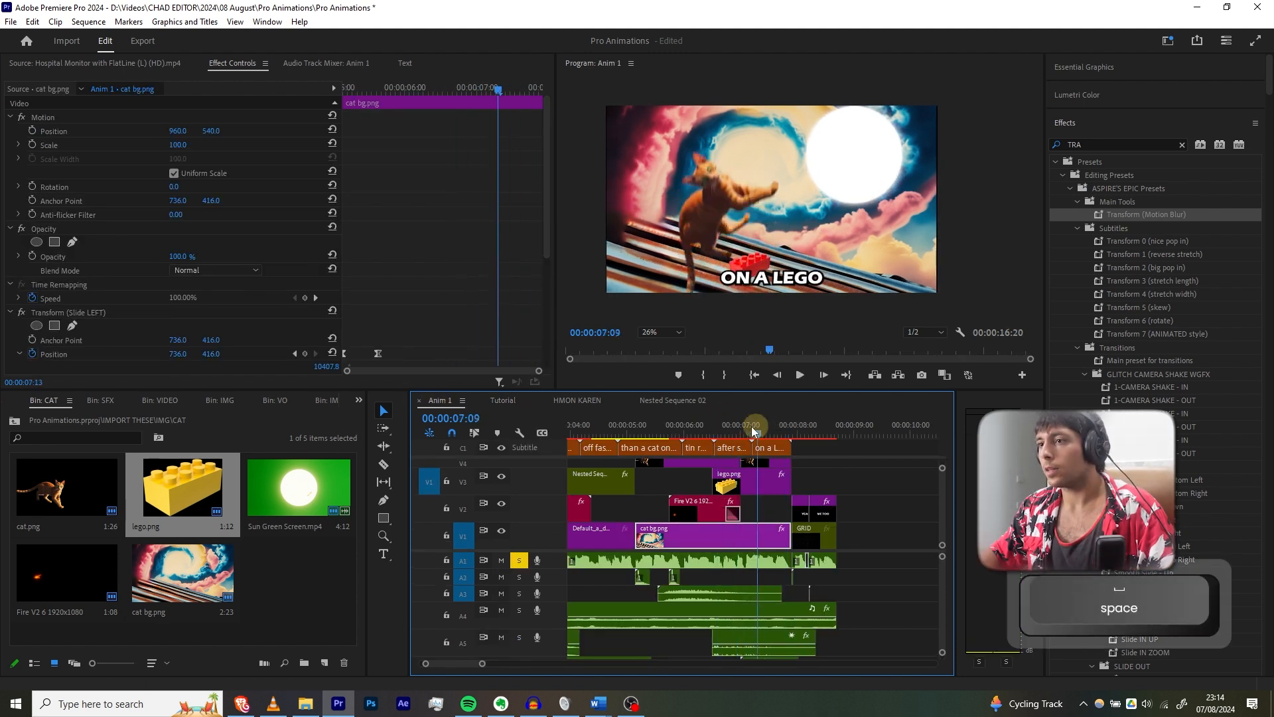
pyautogui.click(741, 428)
pyautogui.press('space')
pyautogui.press('Right')
pyautogui.press('Right')
pyautogui.press('Right')
pyautogui.press('Right')
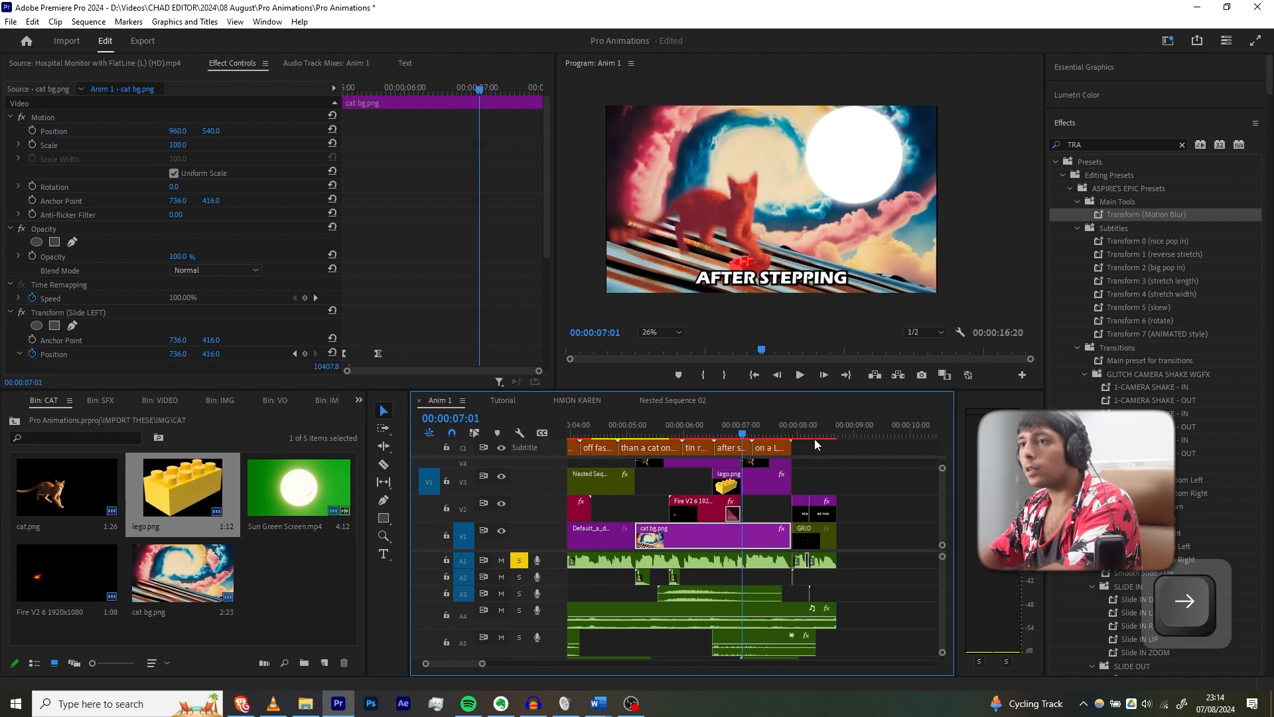
pyautogui.press('Right')
pyautogui.press('Right')
pyautogui.press('Right')
pyautogui.press('Right')
pyautogui.press('Right')
pyautogui.press('Right')
pyautogui.press('Right')
pyautogui.press('Right')
pyautogui.press('Right')
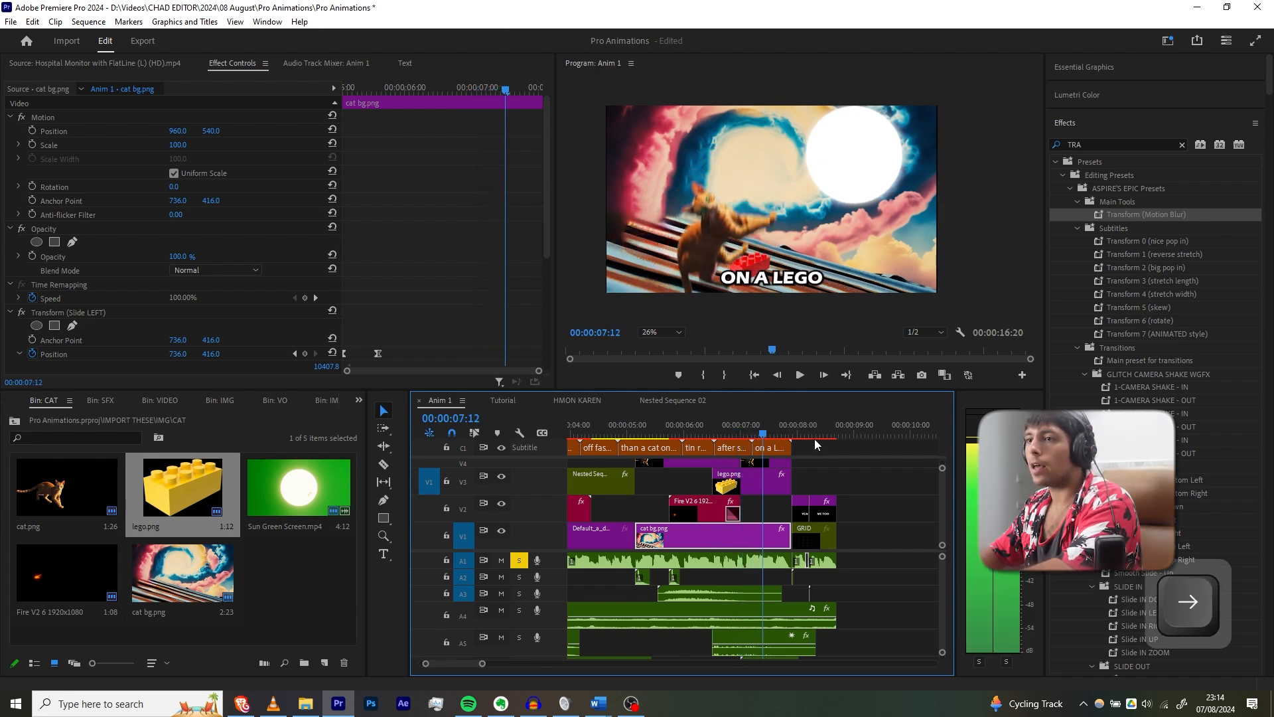
# In the Tutorial sequence at 00:00:07:01, find the Tint effect and apply it to the second cat clip, undoing the stray edit.
pyautogui.click(503, 399)
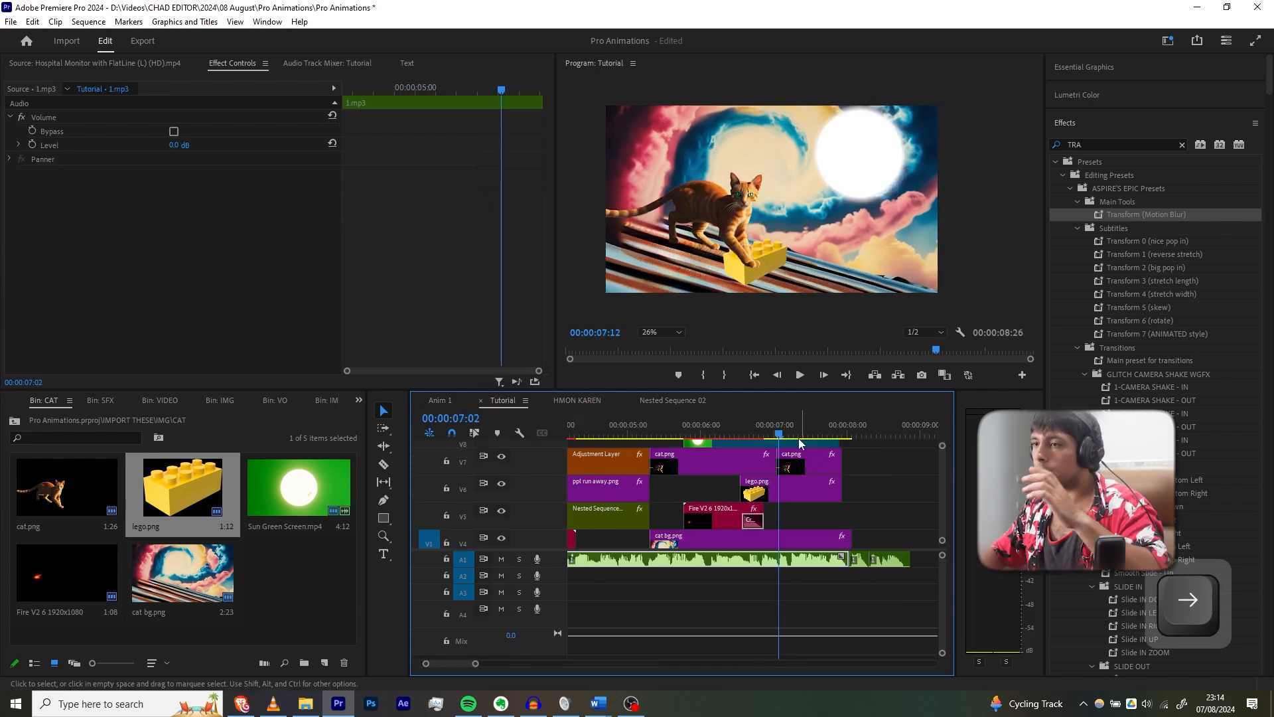
pyautogui.moveTo(779, 428); pyautogui.dragTo(777, 428)
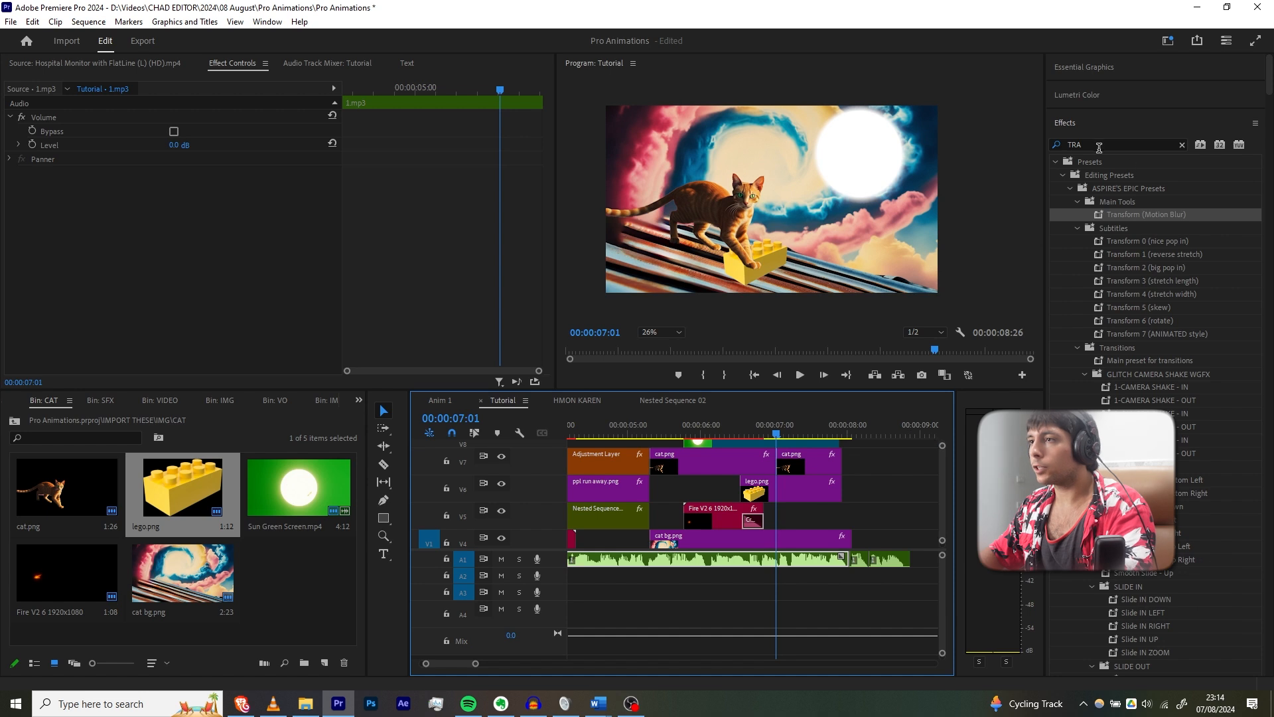
pyautogui.moveTo(1095, 145); pyautogui.dragTo(1041, 144)
pyautogui.write('T')
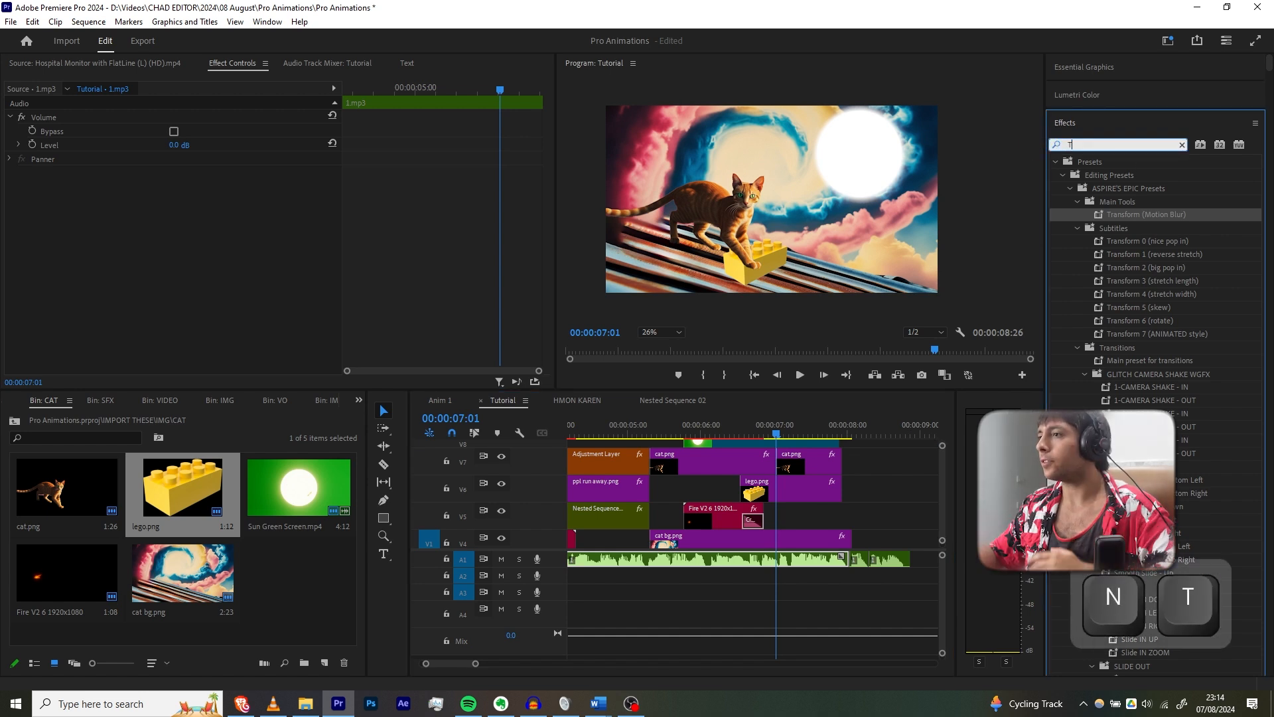
pyautogui.write('INT')
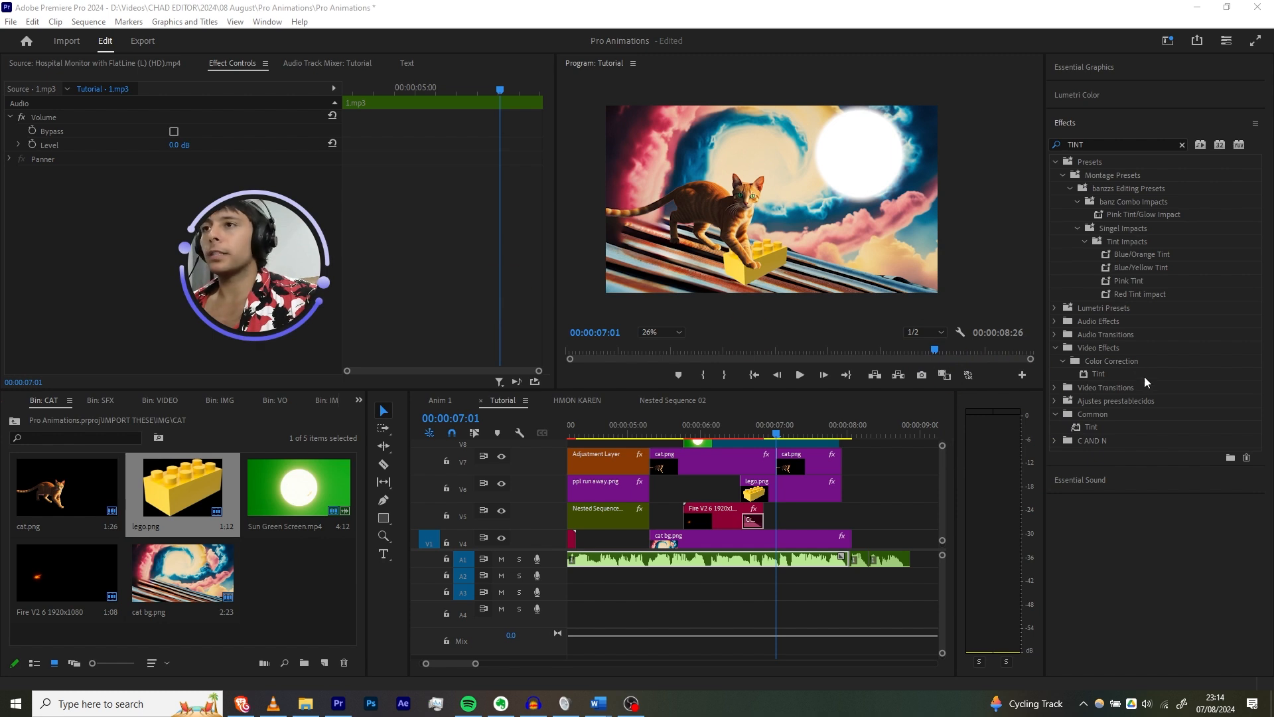
pyautogui.moveTo(1142, 375); pyautogui.dragTo(790, 468)
pyautogui.moveTo(794, 472); pyautogui.dragTo(790, 464)
pyautogui.hotkey('ctrl', 'z')
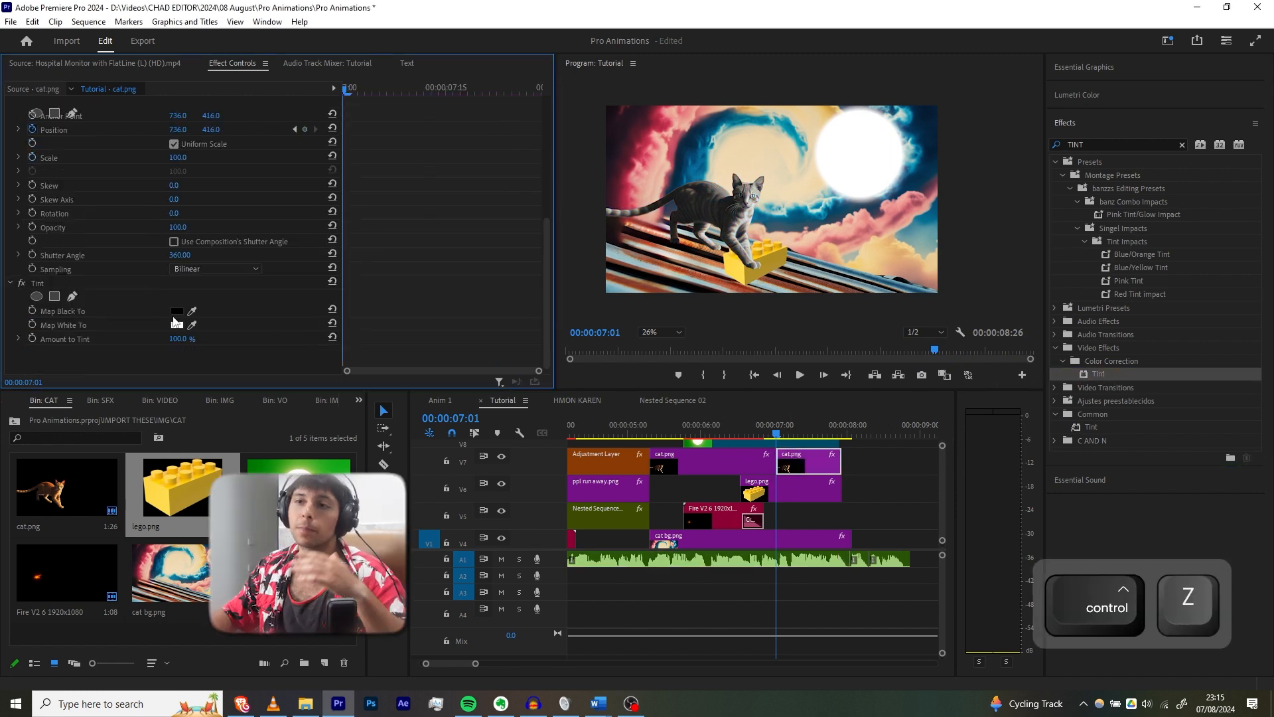
# Set the cat's Tint Map Black To colour to red FF0000.
pyautogui.click(177, 312)
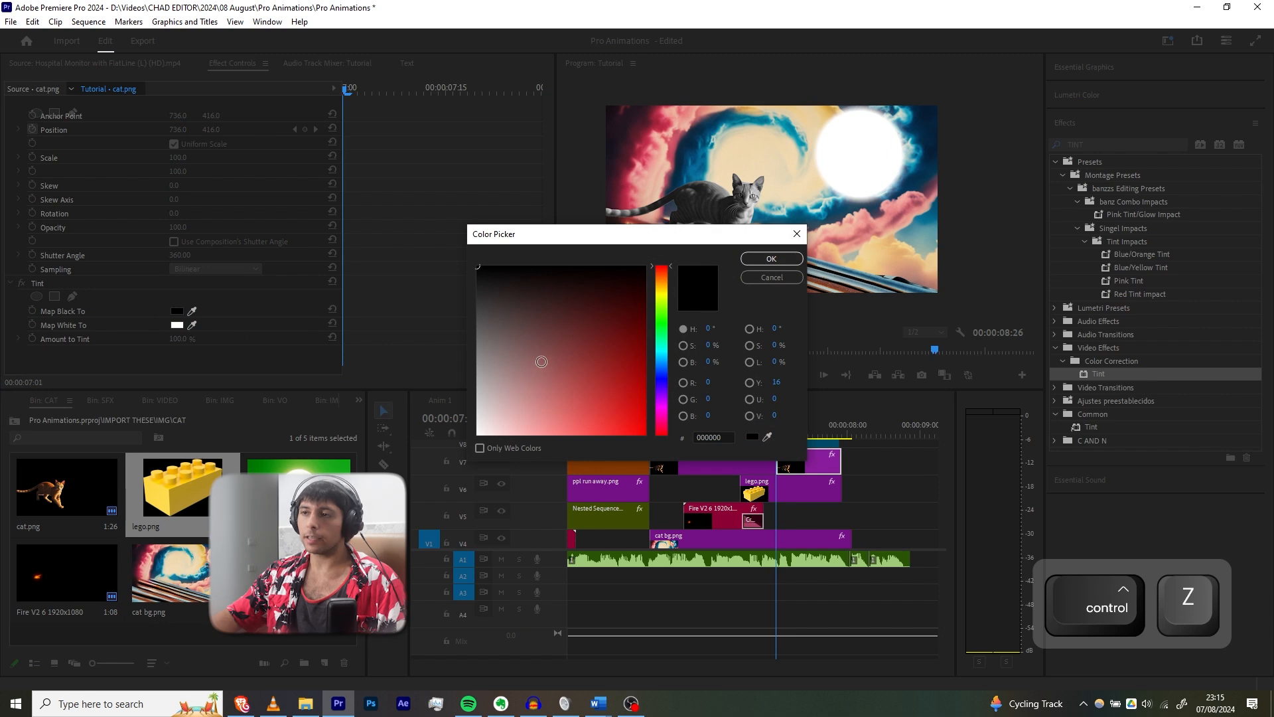
pyautogui.moveTo(542, 361); pyautogui.dragTo(691, 480)
pyautogui.moveTo(675, 243); pyautogui.dragTo(471, 231)
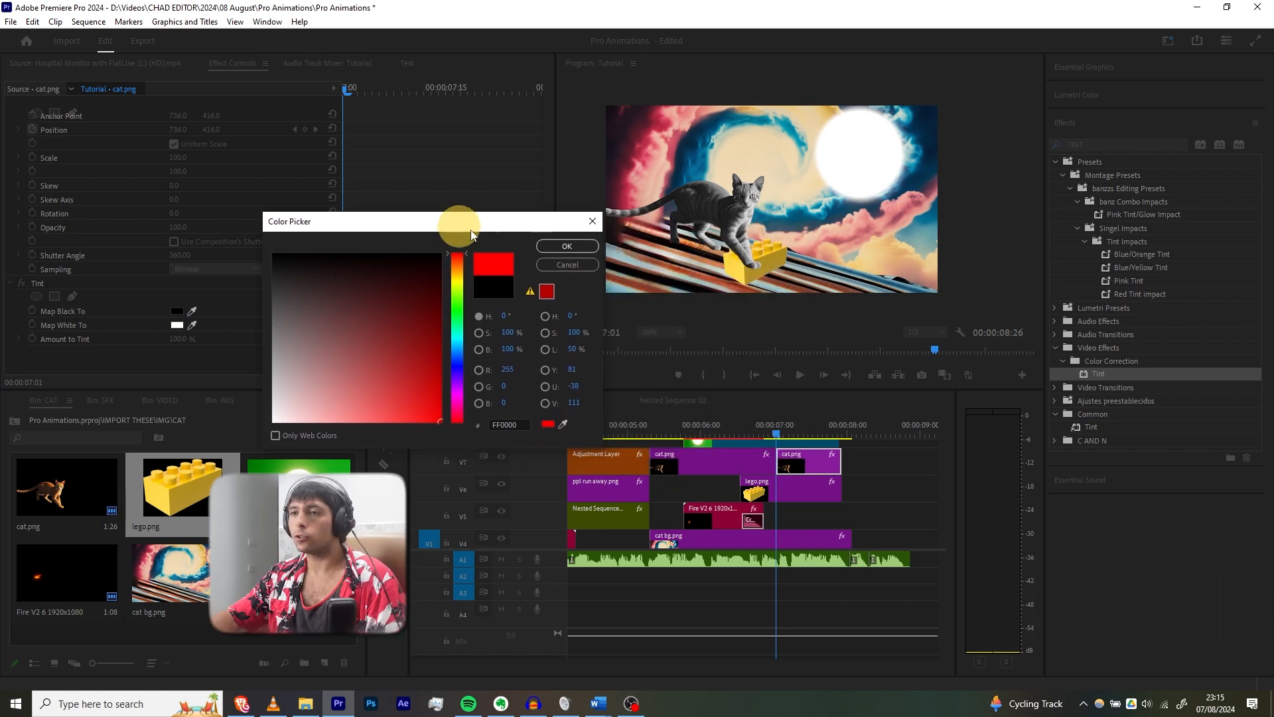
pyautogui.click(567, 246)
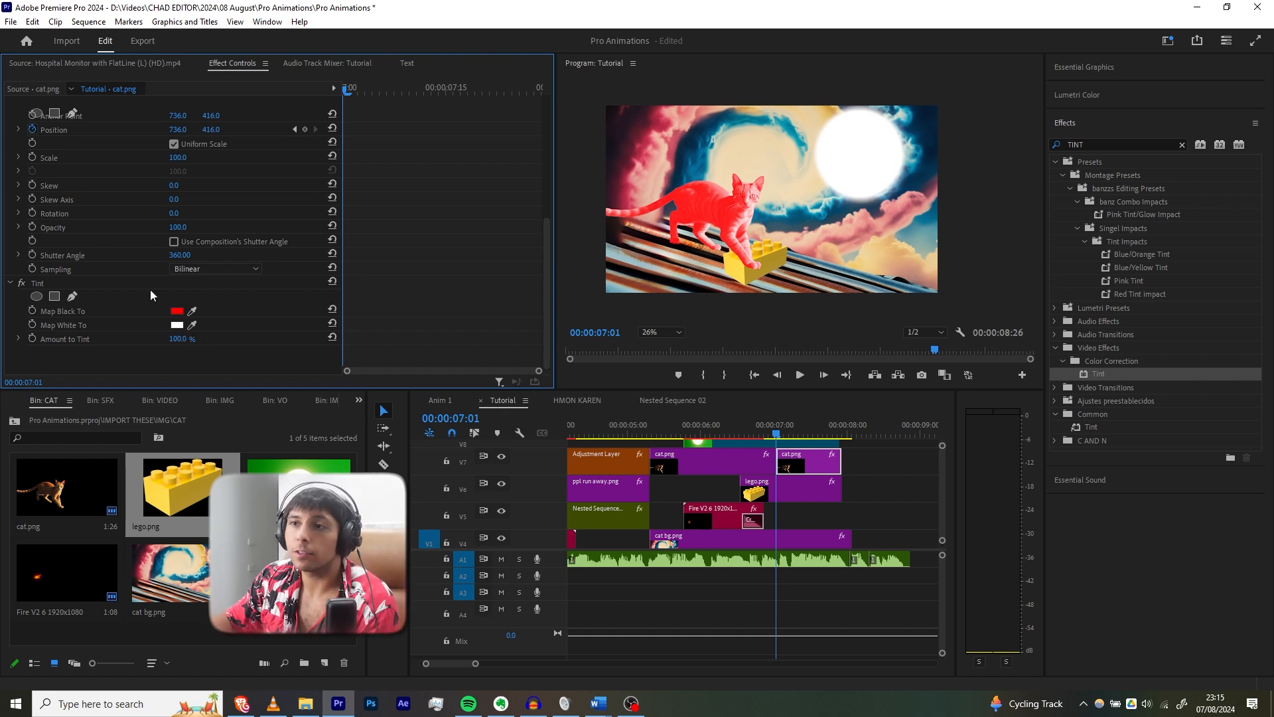
# Keyframe the cat's Amount to Tint at 0% at 00:00:07:01 and at 100% at 00:00:07:08.
pyautogui.moveTo(178, 338); pyautogui.dragTo(130, 332)
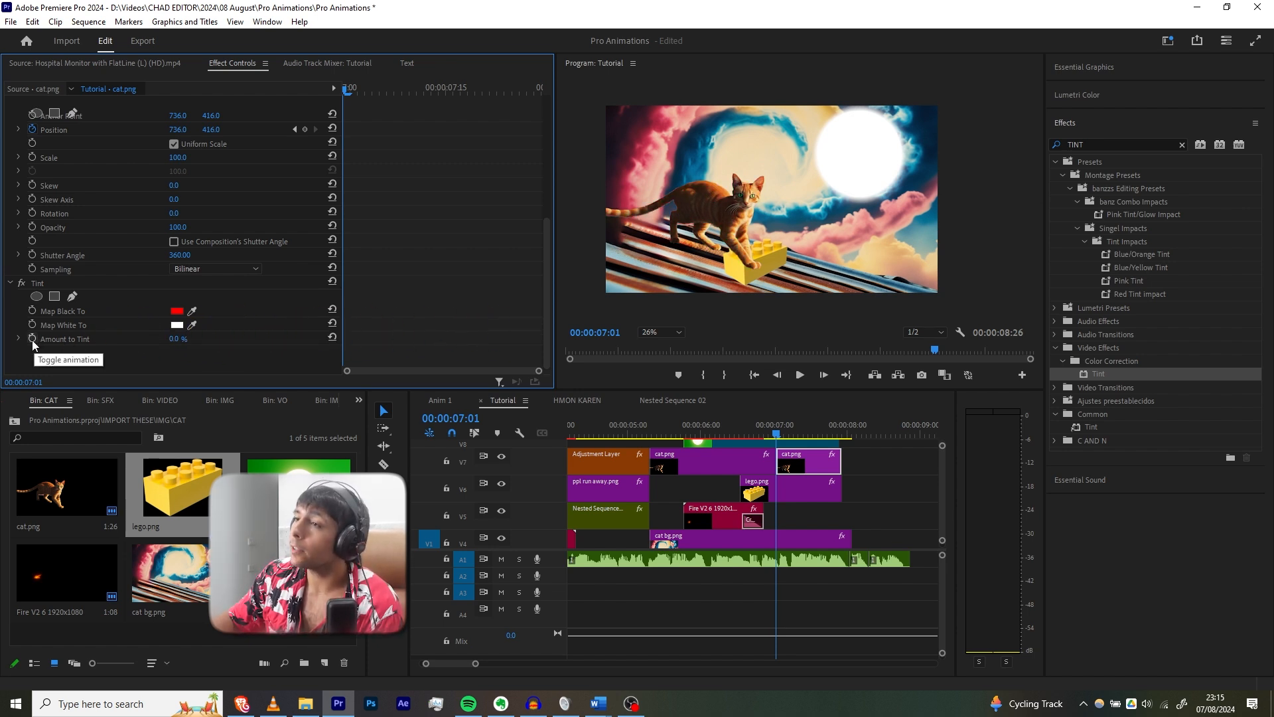
pyautogui.click(33, 339)
pyautogui.press('Right')
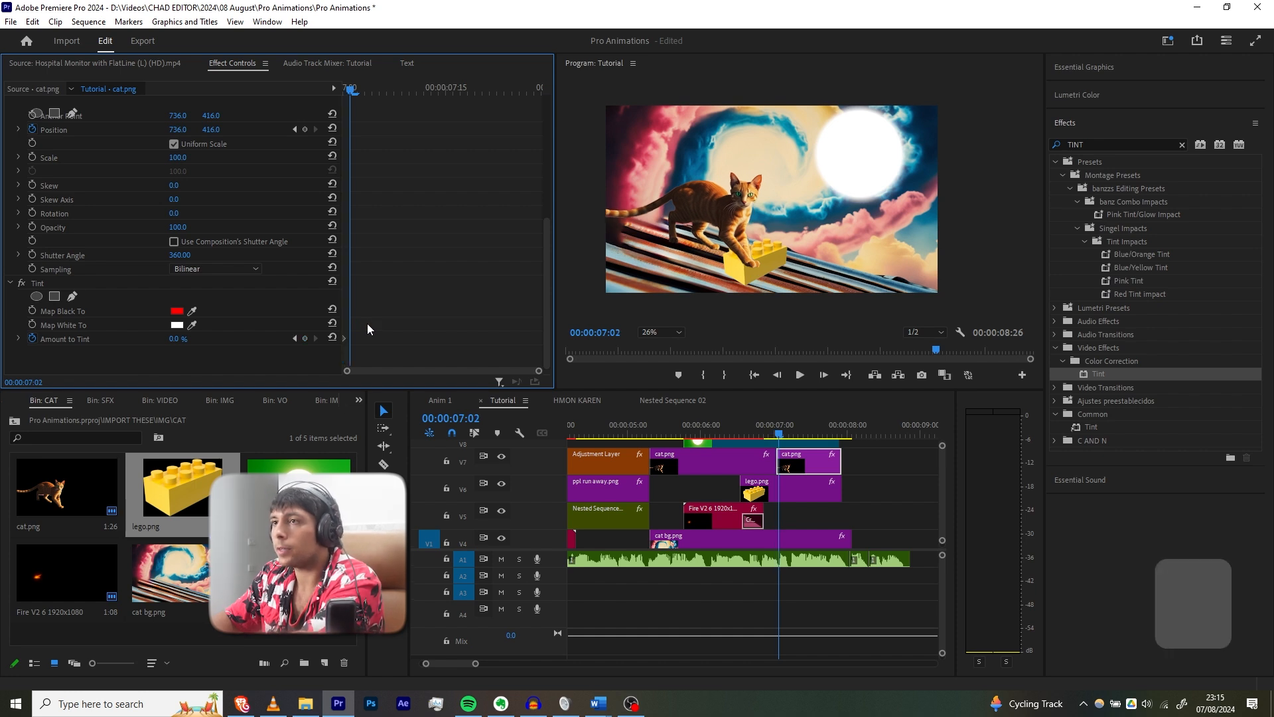
pyautogui.press('Right')
pyautogui.press('Right')
pyautogui.press('Right')
pyautogui.press('Right')
pyautogui.press('Right')
pyautogui.press('Right')
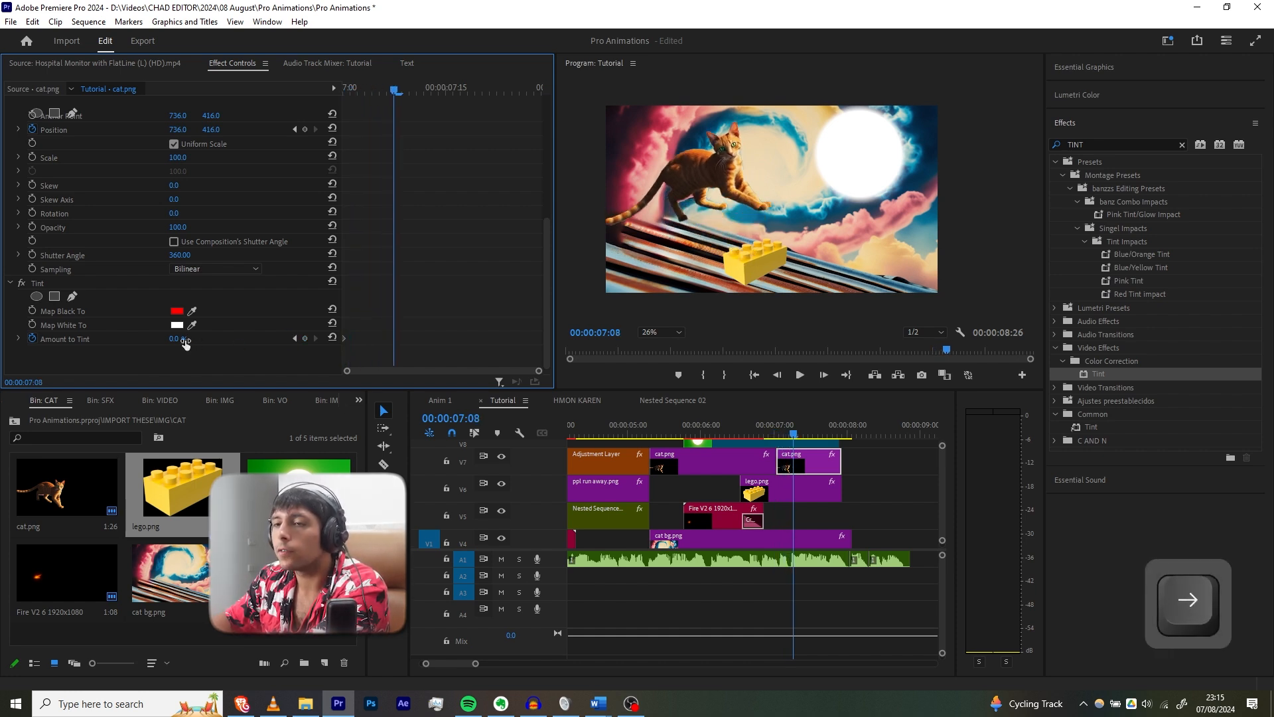
pyautogui.moveTo(185, 343); pyautogui.dragTo(269, 328)
# Return the cat's Amount to Tint to 0% at 00:00:07:16 and play back the colour flash.
pyautogui.press('Right')
pyautogui.press('Right')
pyautogui.press('Right')
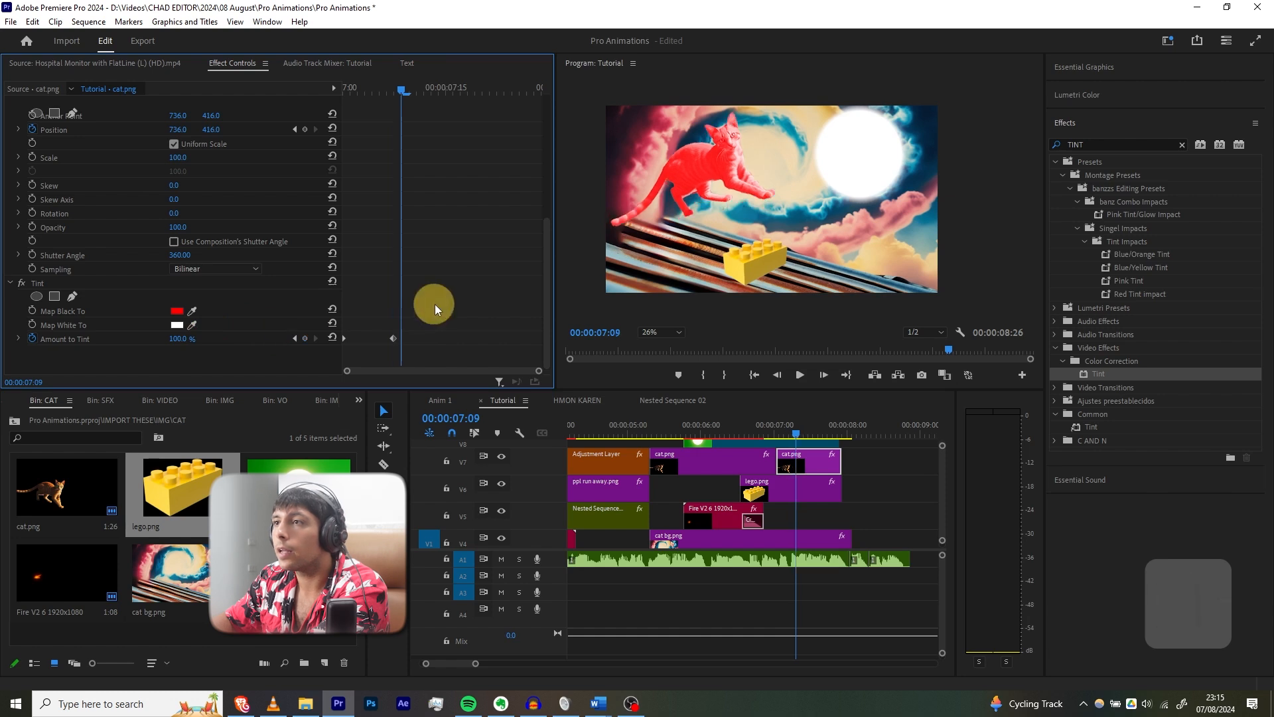
pyautogui.press('Right')
pyautogui.press('Right')
pyautogui.press('Right')
pyautogui.press('Right')
pyautogui.press('Right')
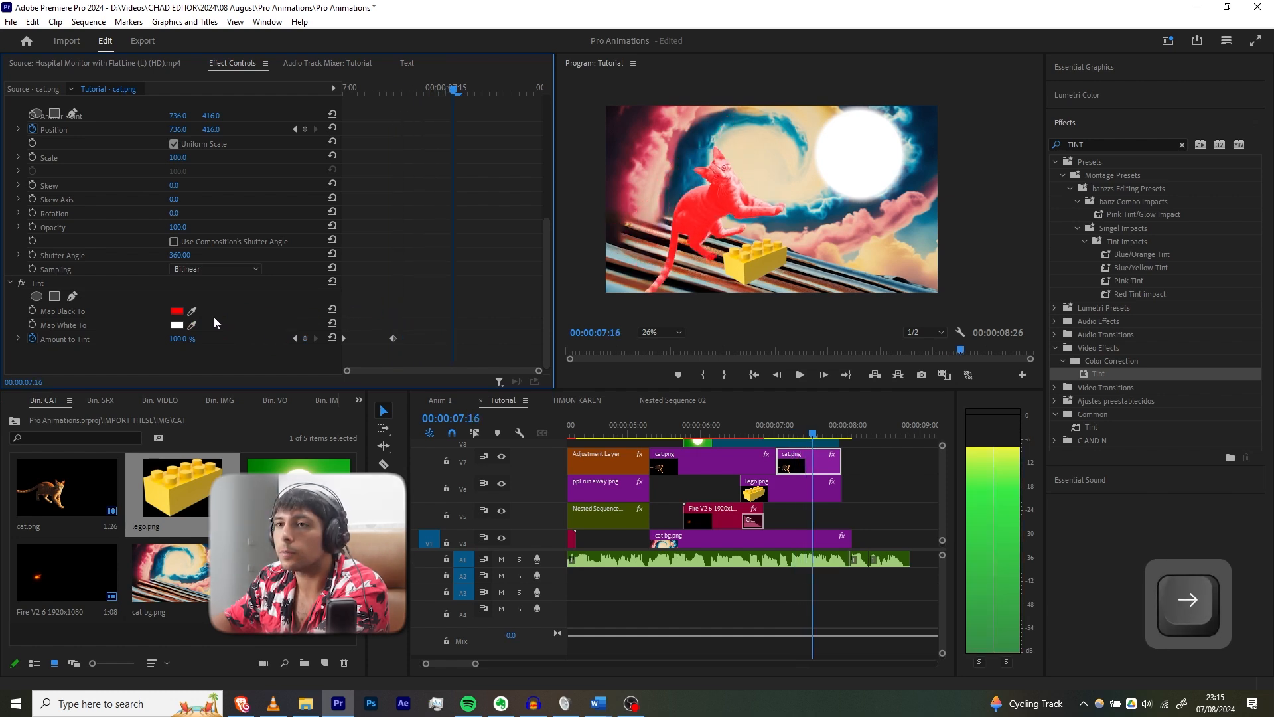
pyautogui.moveTo(188, 338); pyautogui.dragTo(175, 337)
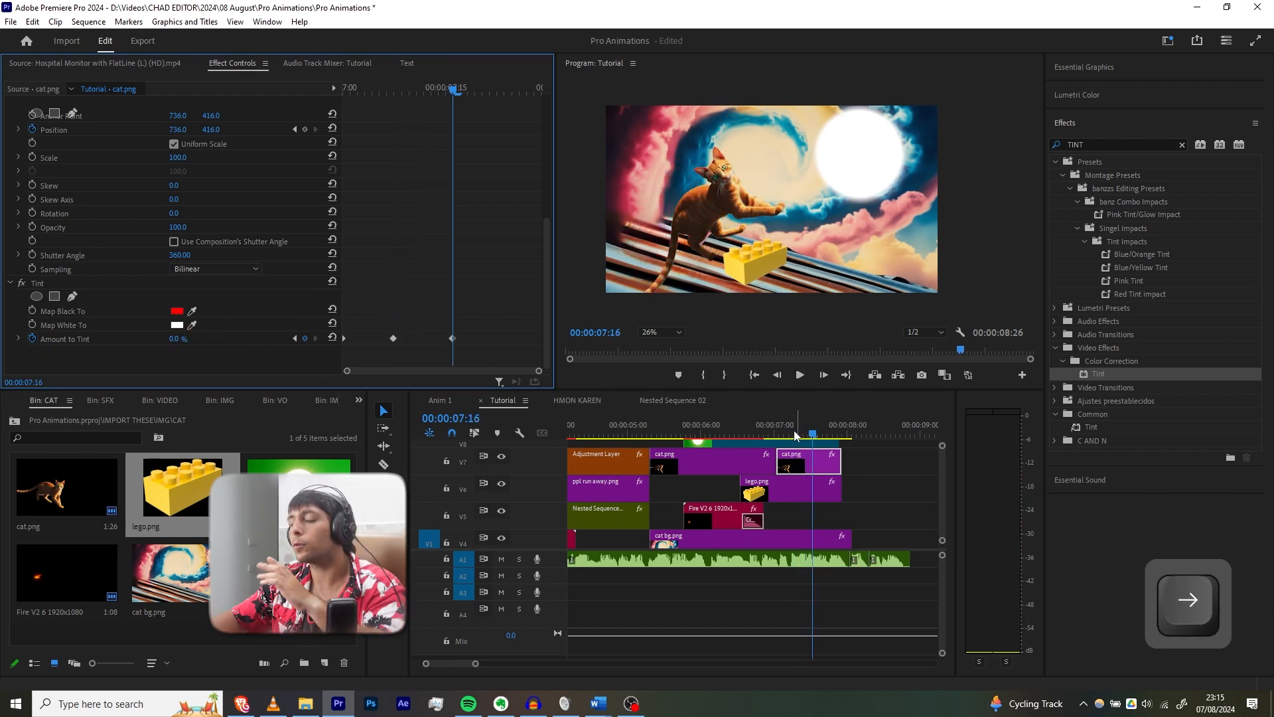
pyautogui.click(725, 422)
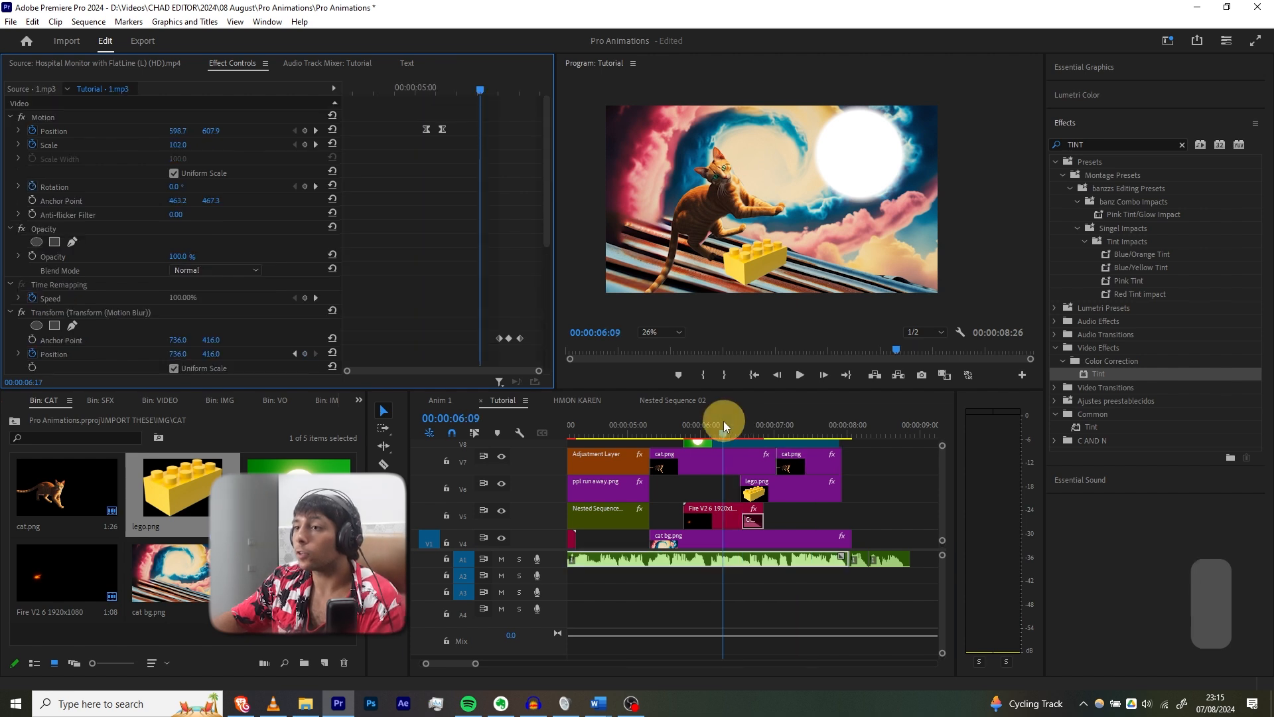
pyautogui.press('space')
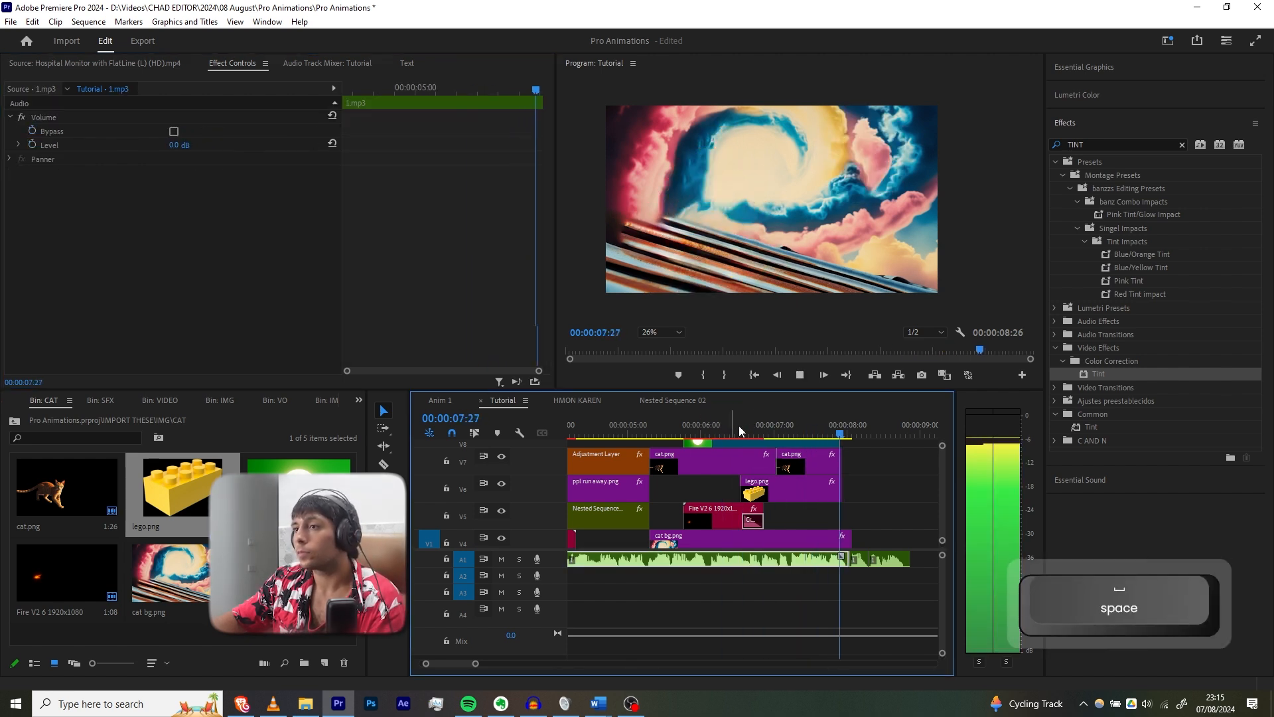
# Shift the second cat clip to start at about 00:00:06:20, extend its end to about 00:00:07:27, and preview the new timing.
pyautogui.moveTo(728, 410); pyautogui.dragTo(751, 410)
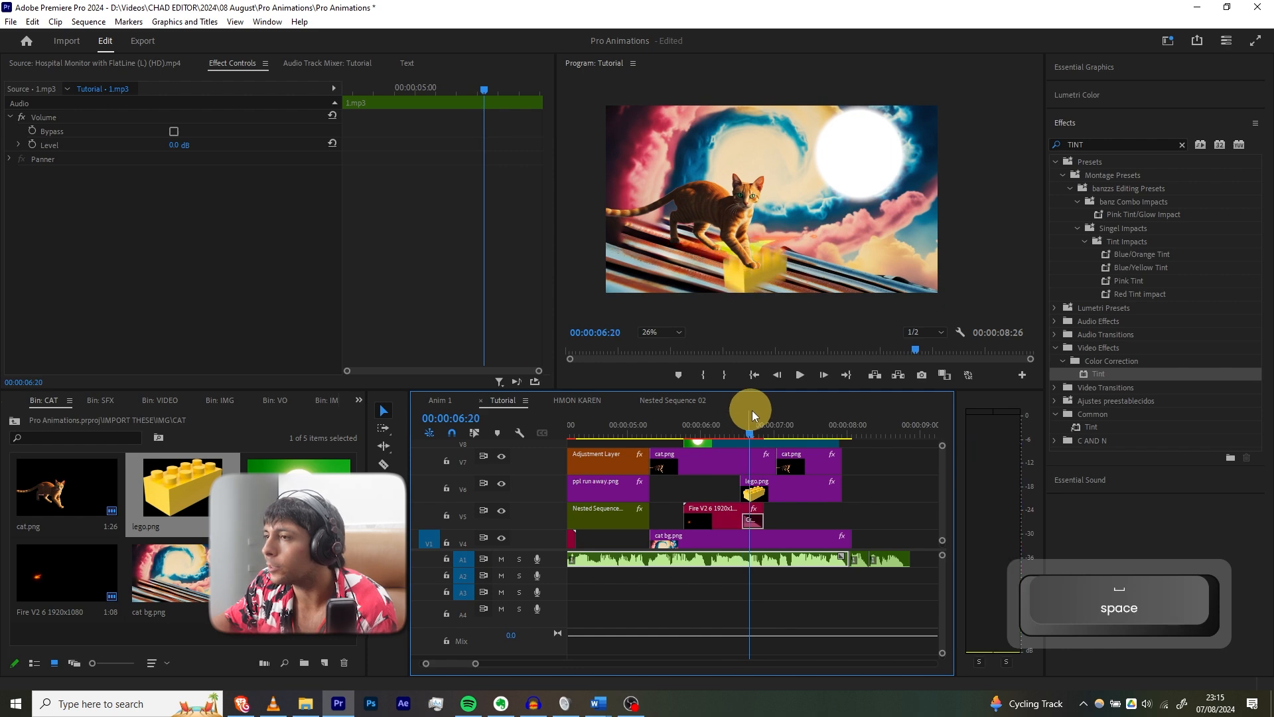
pyautogui.moveTo(819, 465); pyautogui.dragTo(798, 458)
pyautogui.moveTo(791, 459); pyautogui.dragTo(839, 457)
pyautogui.moveTo(740, 460); pyautogui.dragTo(761, 450)
pyautogui.click(725, 420)
pyautogui.press('space')
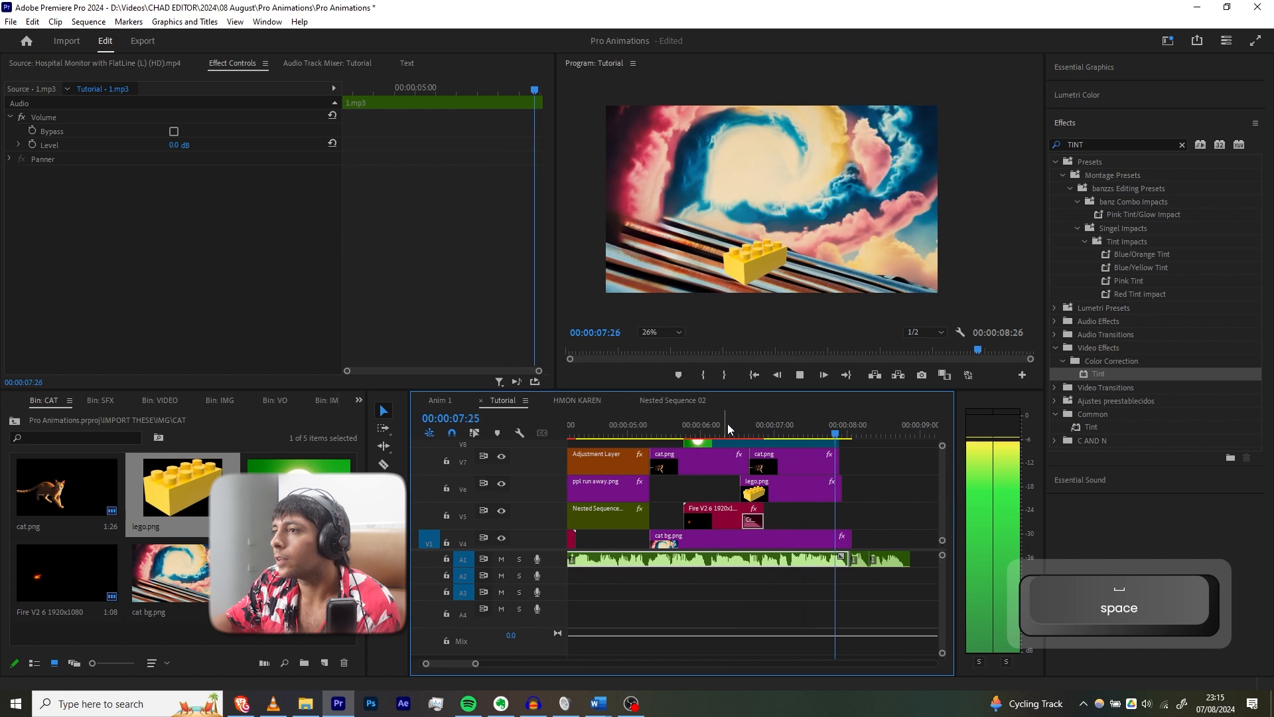
pyautogui.press('space')
pyautogui.moveTo(839, 458); pyautogui.dragTo(838, 459)
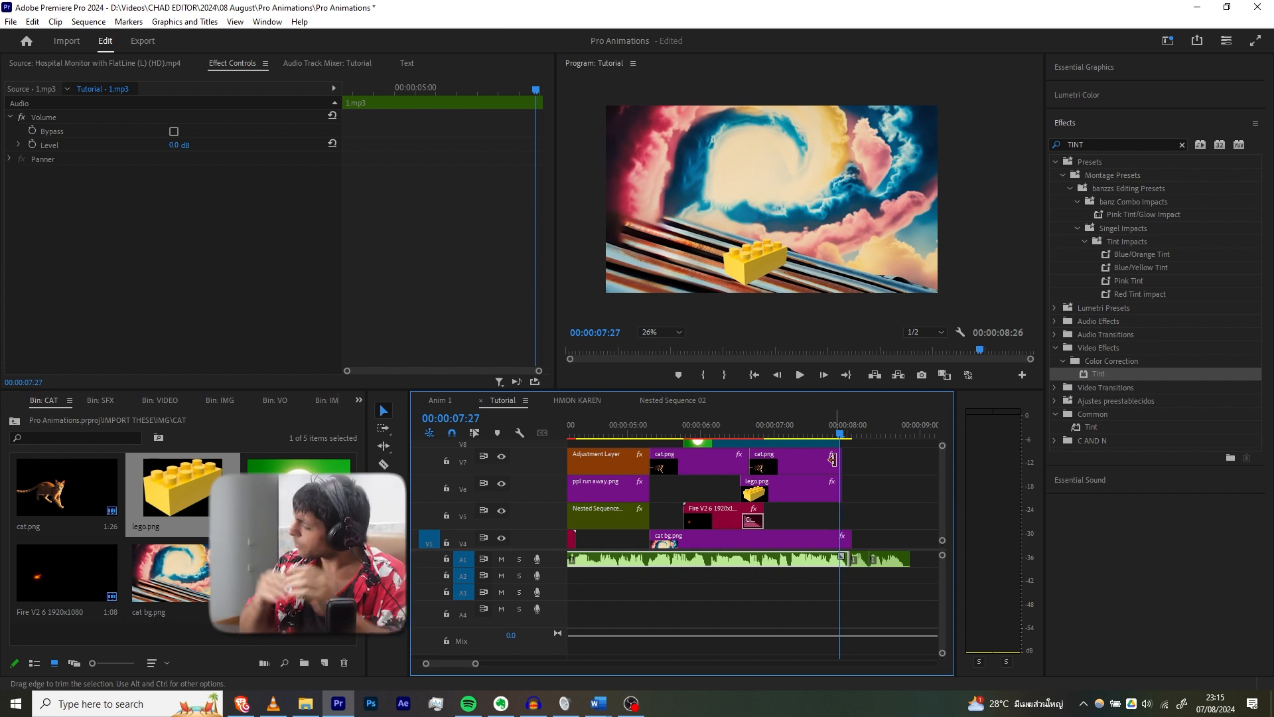
# Save the project and play the Tutorial sequence from the beginning to review it.
pyautogui.scroll(-3, 798, 460)
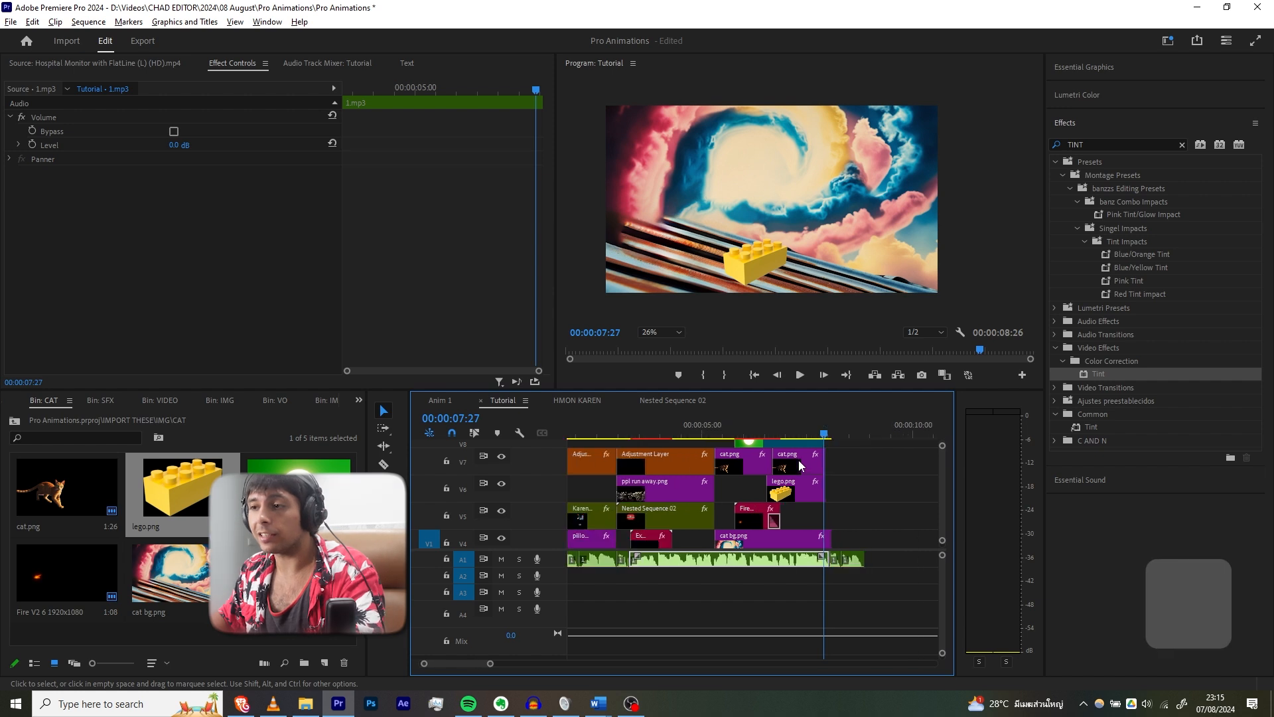
pyautogui.hotkey('ctrl', 's')
pyautogui.scroll(1, 773, 469)
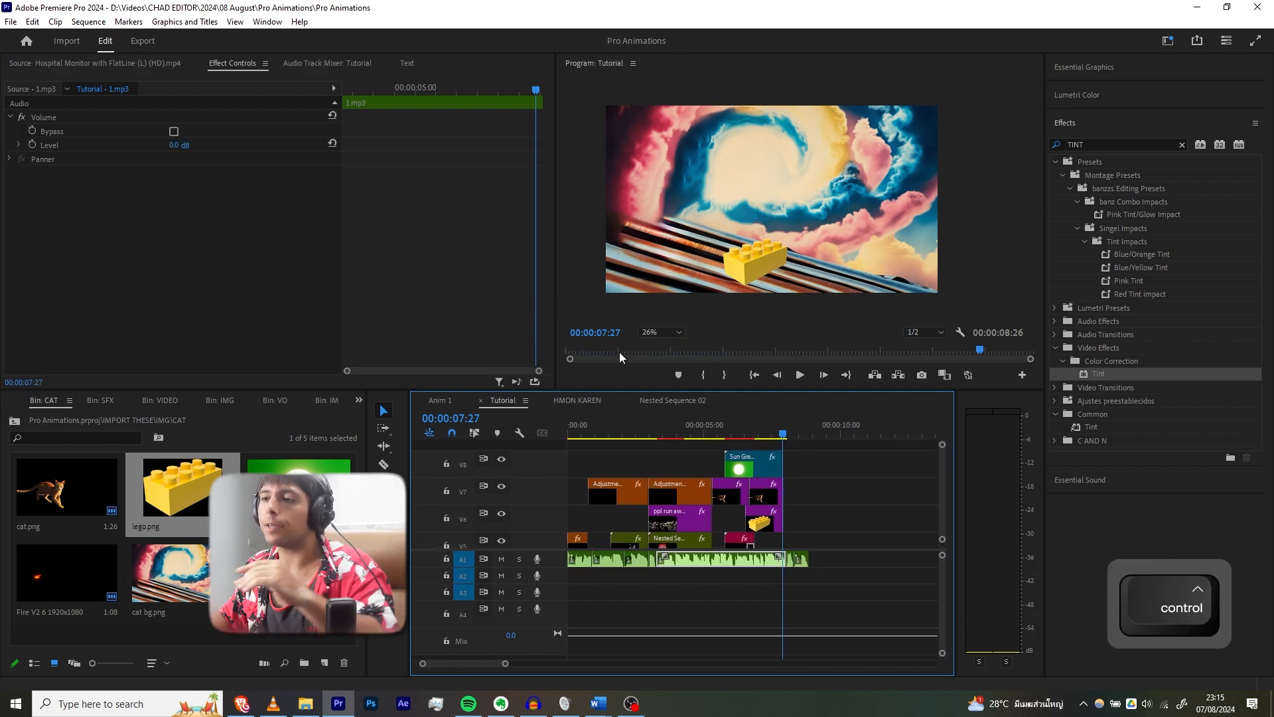
pyautogui.moveTo(619, 353); pyautogui.dragTo(523, 365)
pyautogui.press('space')
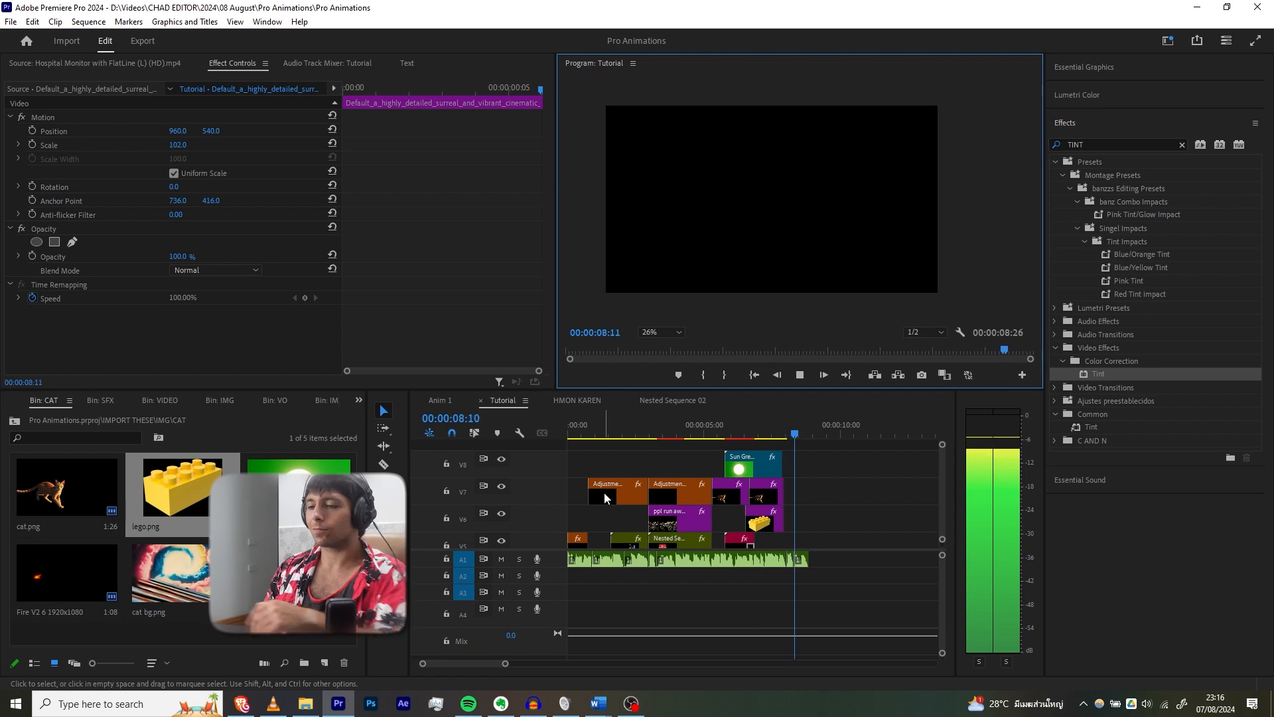
# Stop the Tutorial playback and play the Anim 1 sequence from its beginning to review the finished animation.
pyautogui.press('space')
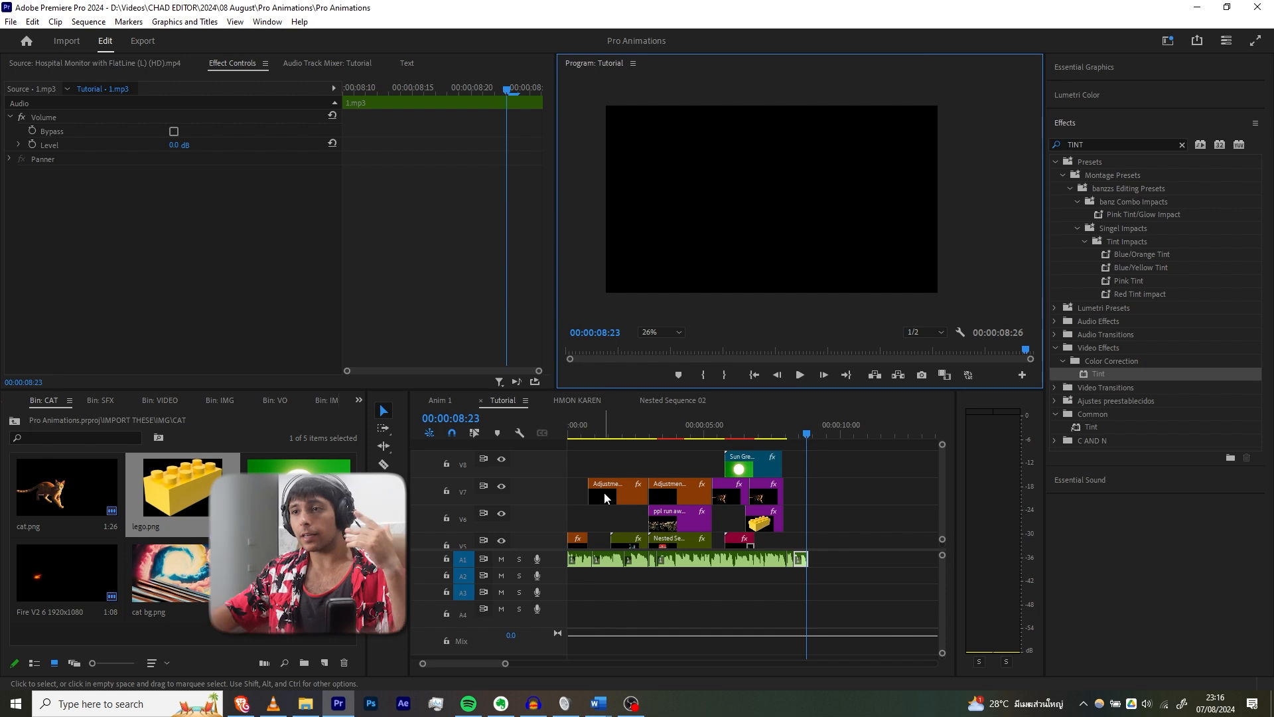
pyautogui.click(438, 400)
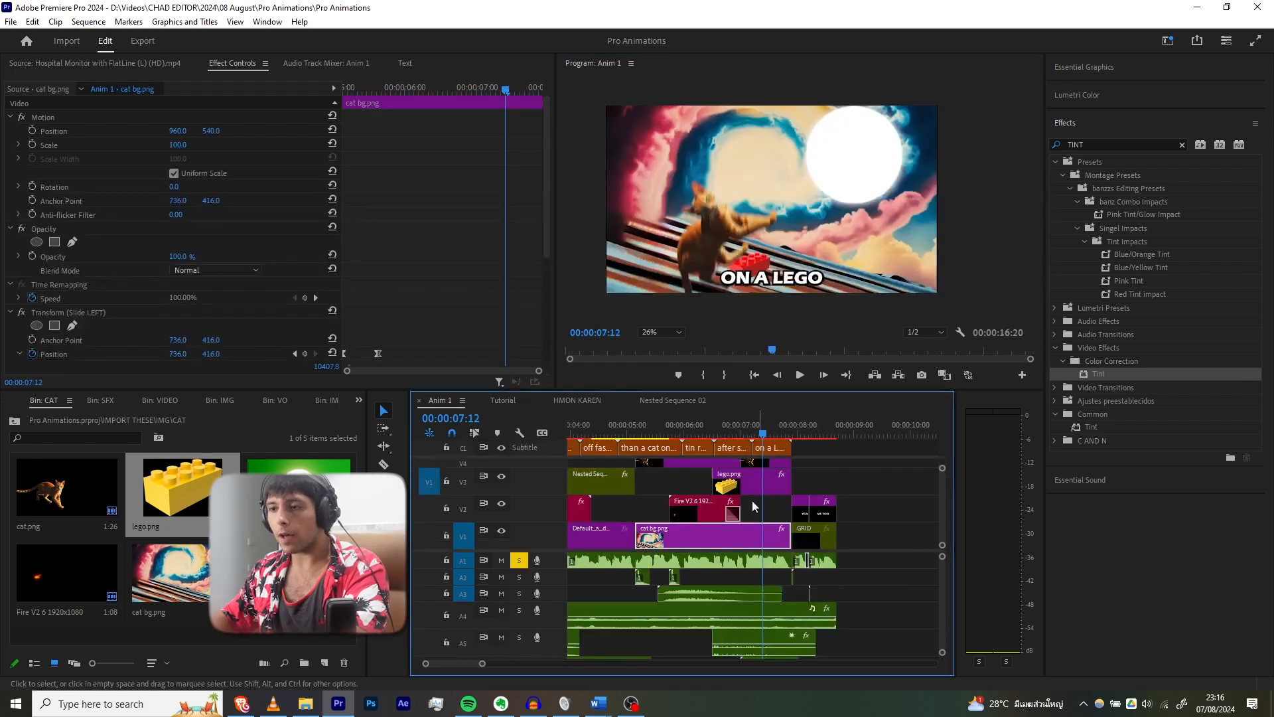
pyautogui.keyDown('alt'); pyautogui.scroll(-4, 803, 541); pyautogui.keyUp('alt')
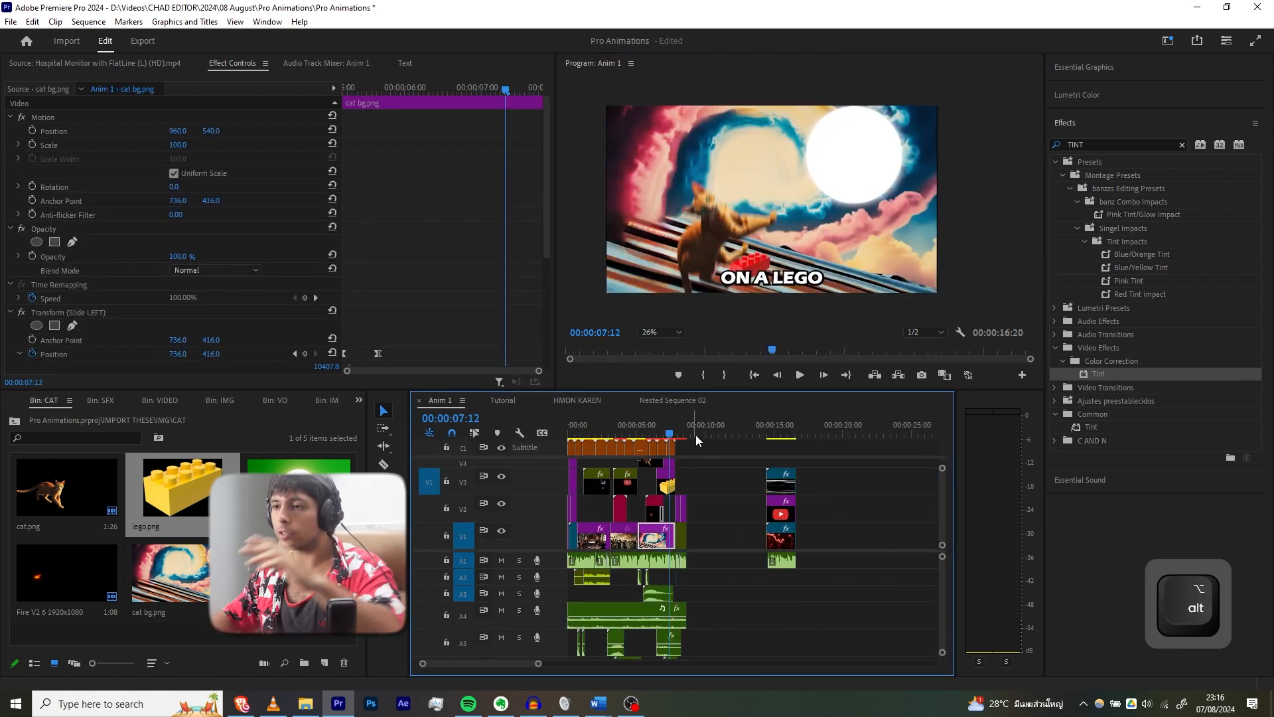
pyautogui.moveTo(695, 436); pyautogui.dragTo(518, 425)
pyautogui.press('space')
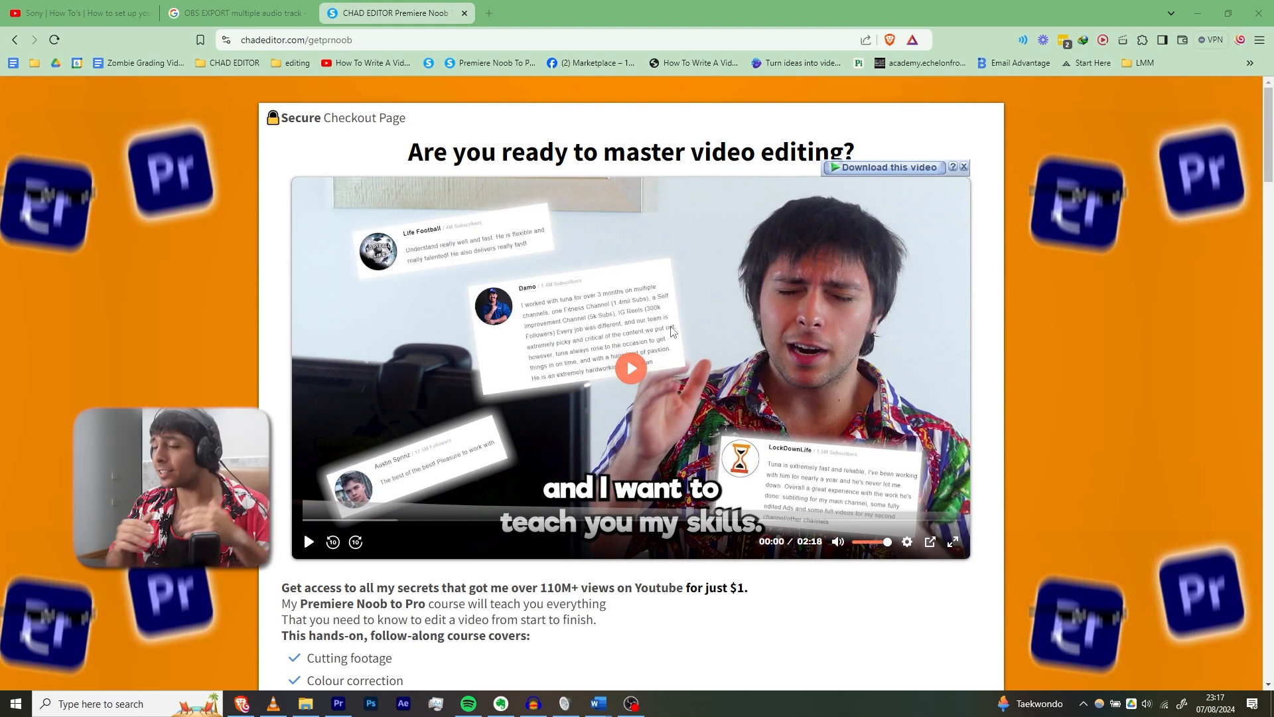
# In the web browser, look through the Premiere Noob to Pro course page at chadeditor.com/getprnoob, including the presets pack offer.
pyautogui.scroll(-1, 725, 344)
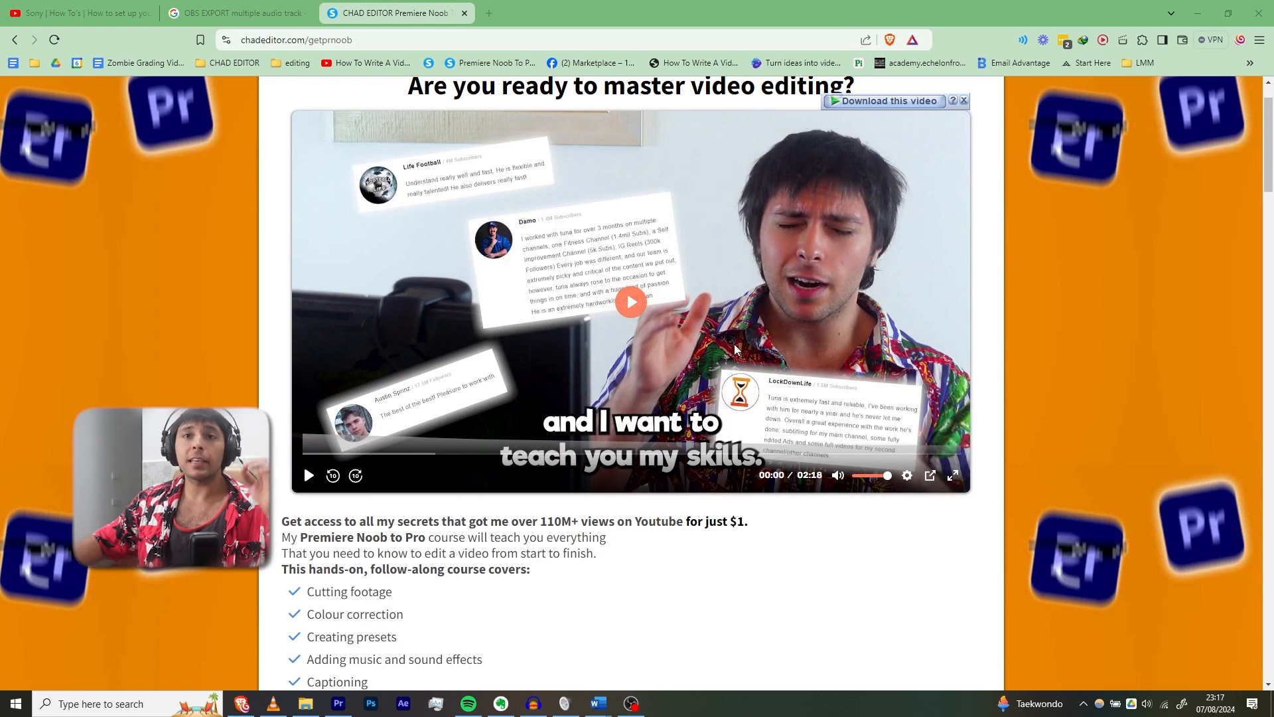
pyautogui.scroll(-20, 742, 345)
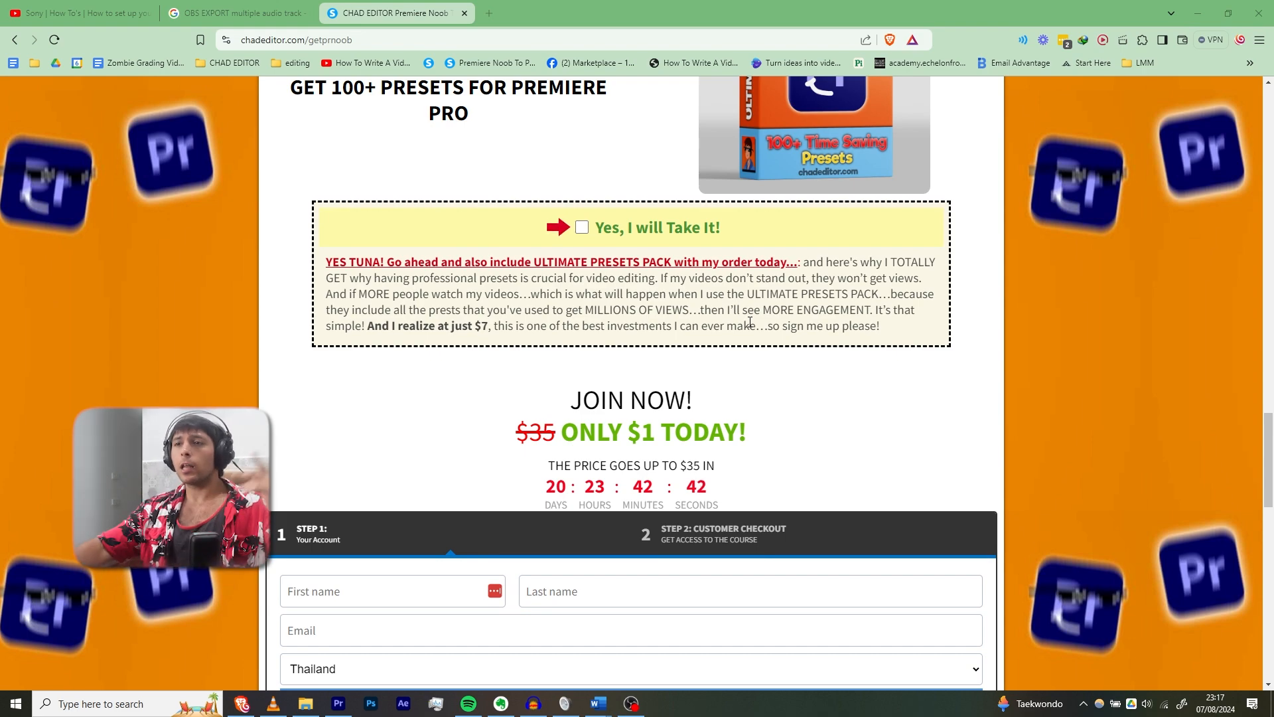
pyautogui.scroll(15, 712, 298)
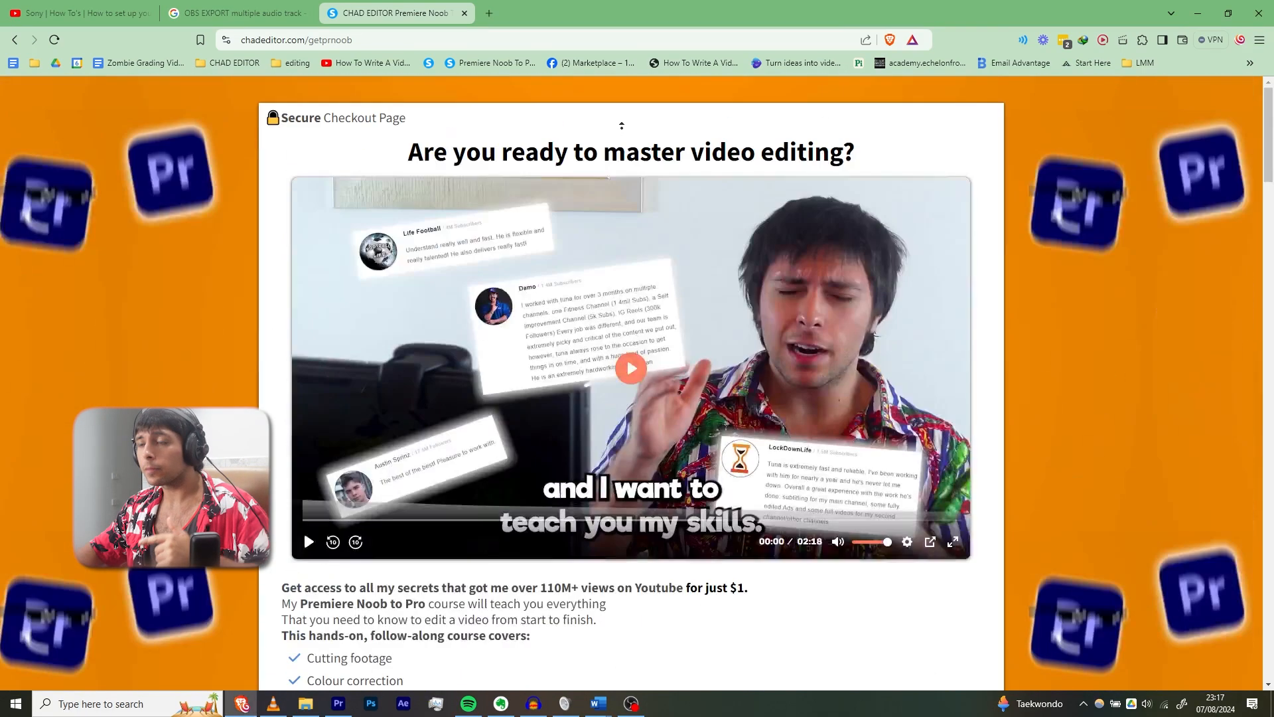
pyautogui.scroll(-1, 622, 133)
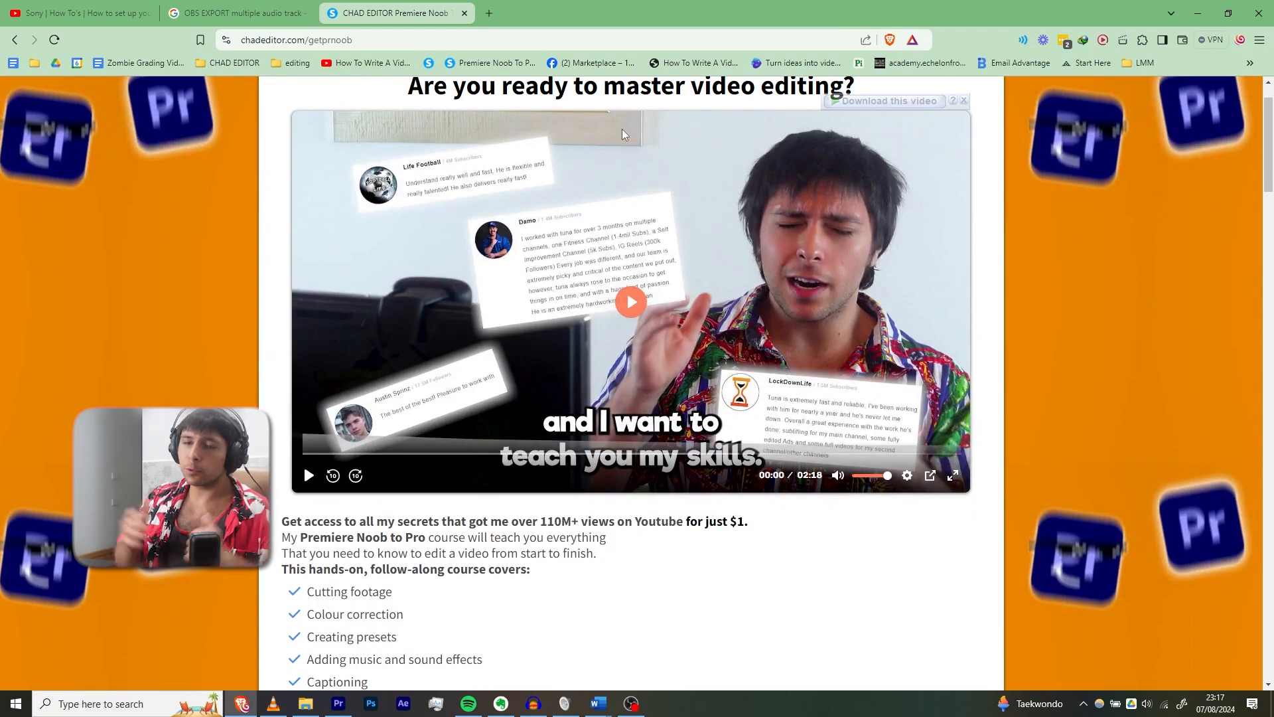